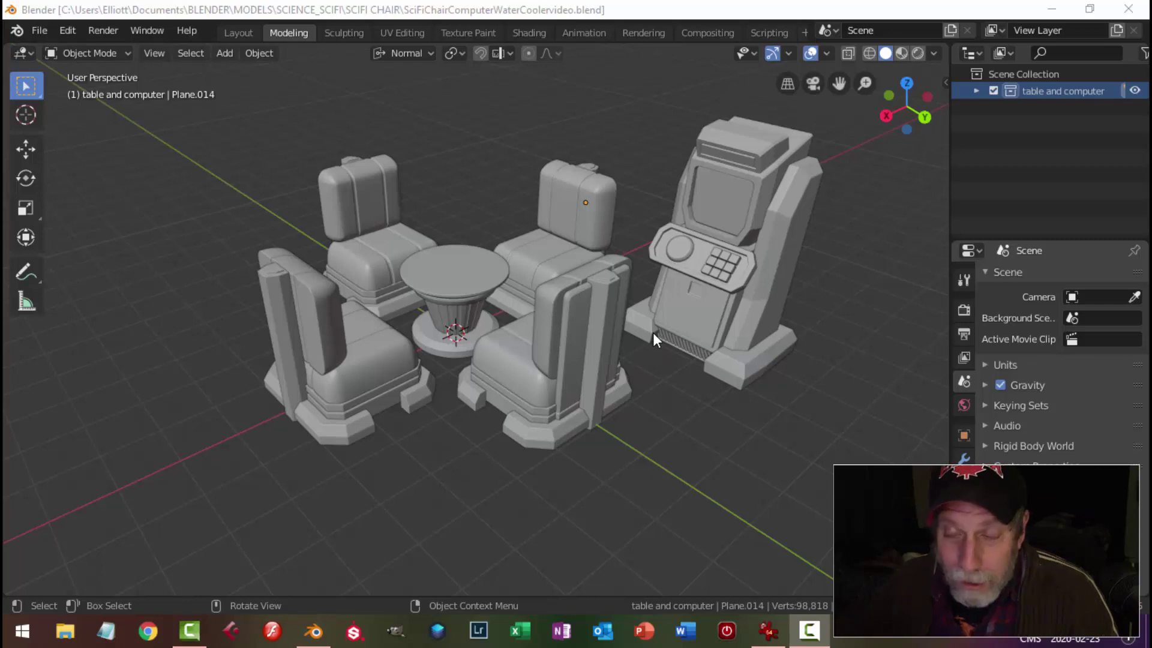
{"action": "mouse_move", "coordinate": [654, 332]}
{"action": "middle_mouse_down"}
{"action": "mouse_move", "coordinate": [647, 308]}
{"action": "mouse_move", "coordinate": [660, 333]}
{"action": "middle_mouse_up"}
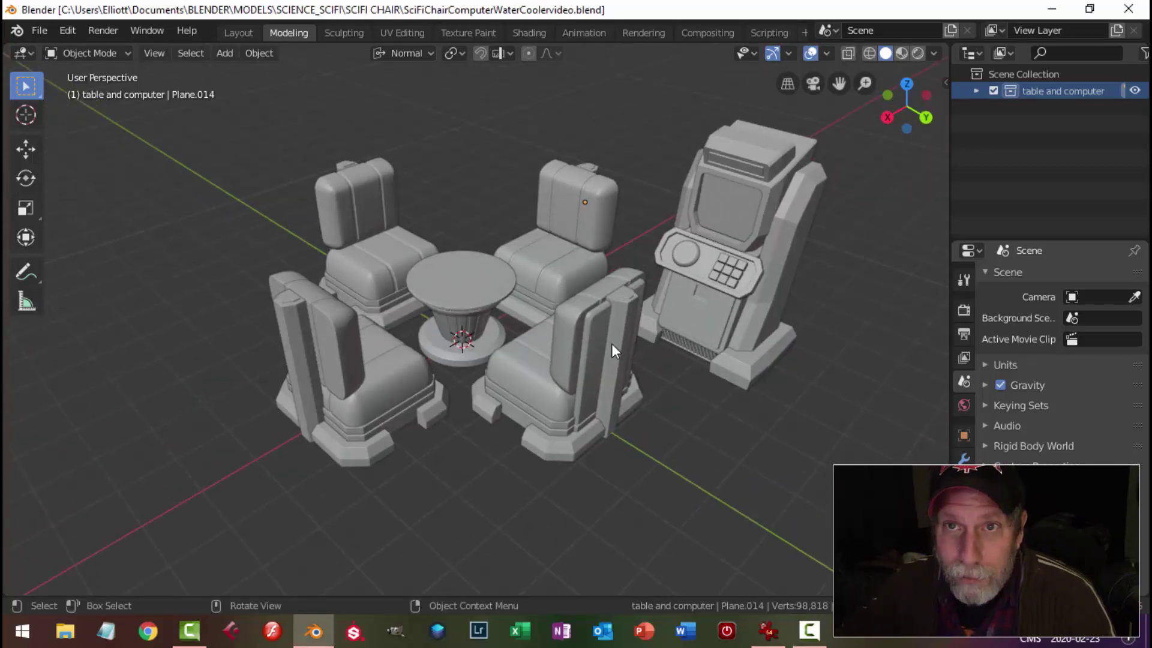
{"action": "scroll", "coordinate": [612, 350], "scroll_direction": "down", "scroll_amount": 2}
{"action": "scroll", "coordinate": [613, 349], "scroll_direction": "up", "scroll_amount": 1}
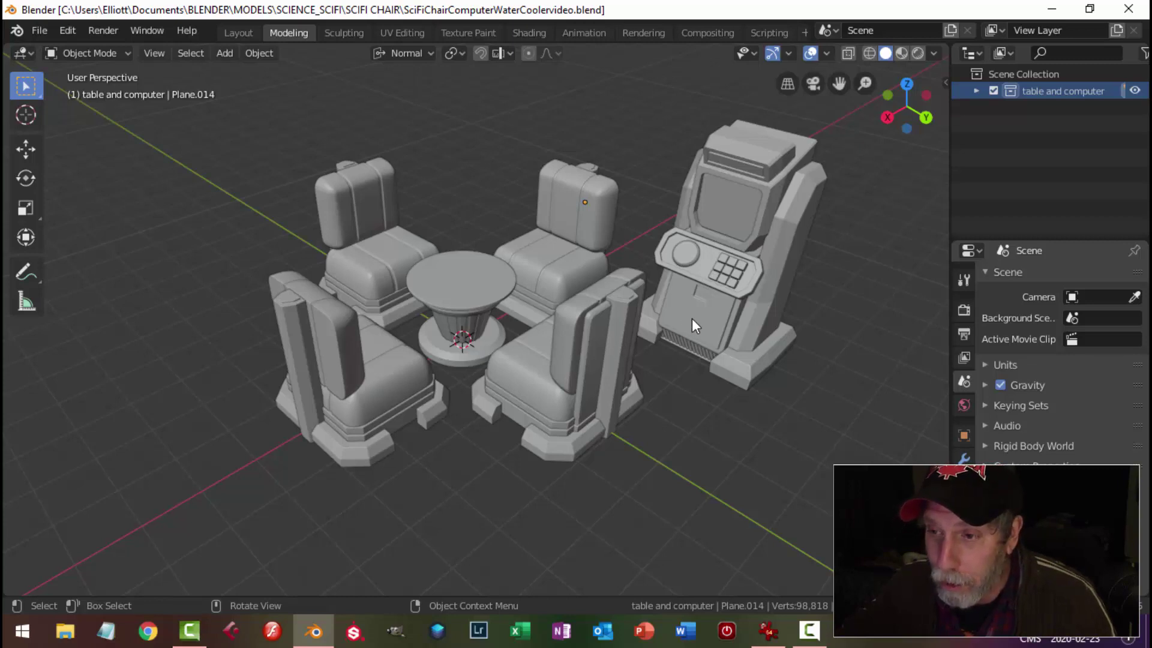
{"action": "scroll", "coordinate": [692, 318], "scroll_direction": "down", "scroll_amount": 2}
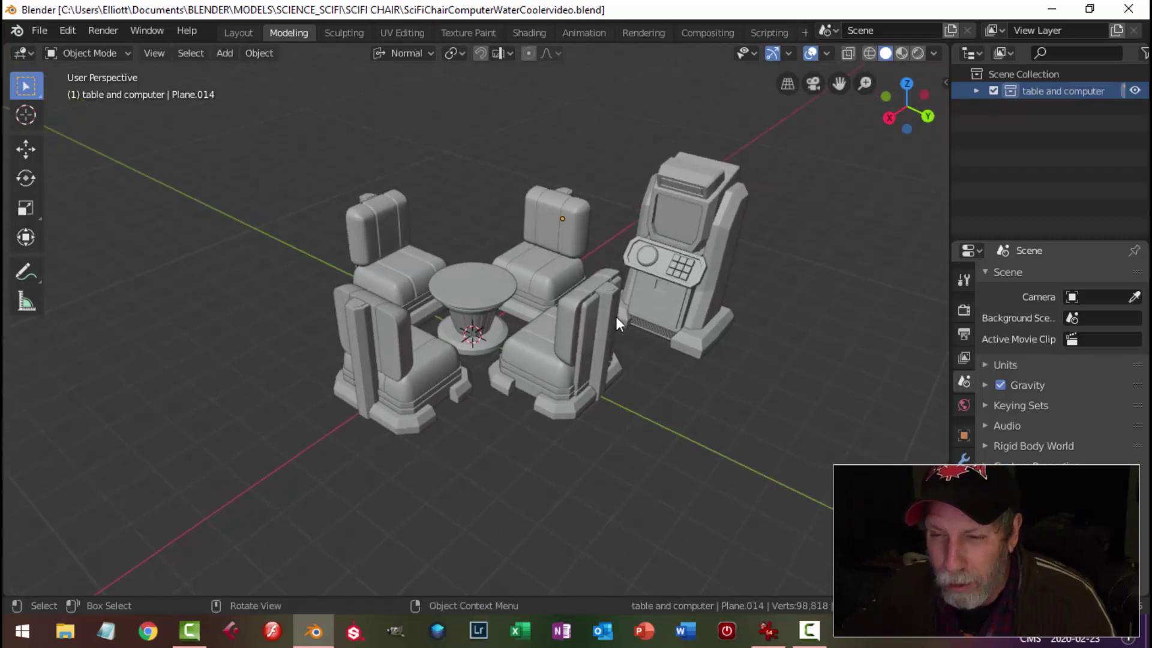
{"action": "scroll", "coordinate": [577, 318], "scroll_direction": "up", "scroll_amount": 3}
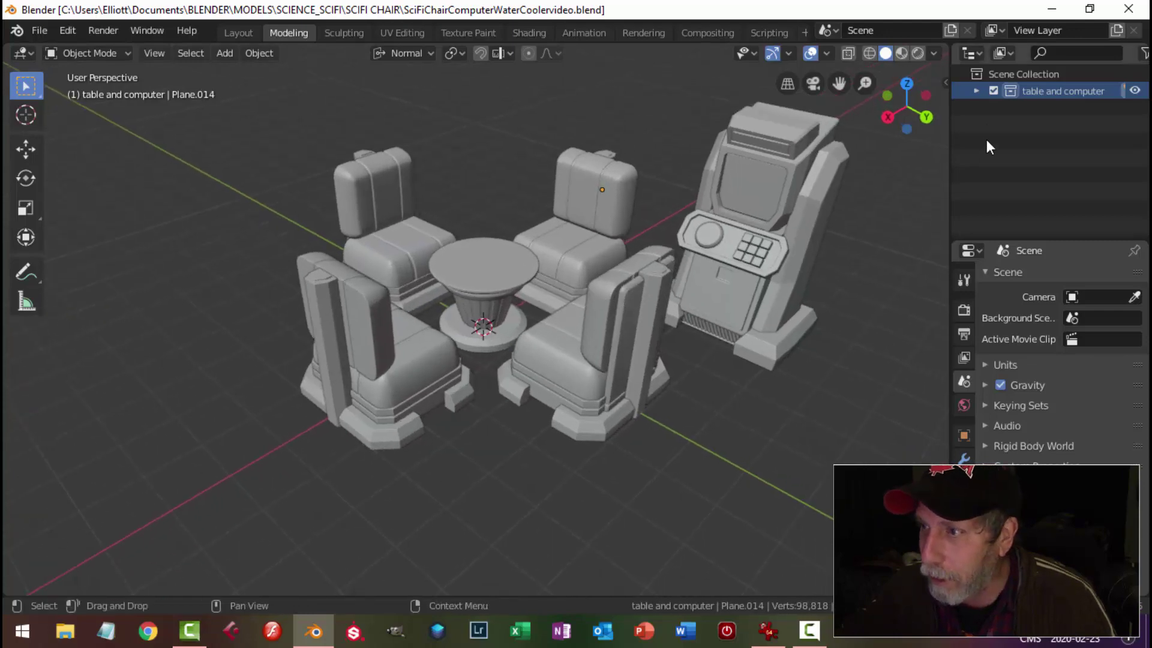
Exclude the "table and computer" collection from the view layer so the scene is clear for new modelling
{"action": "key", "text": "a"}
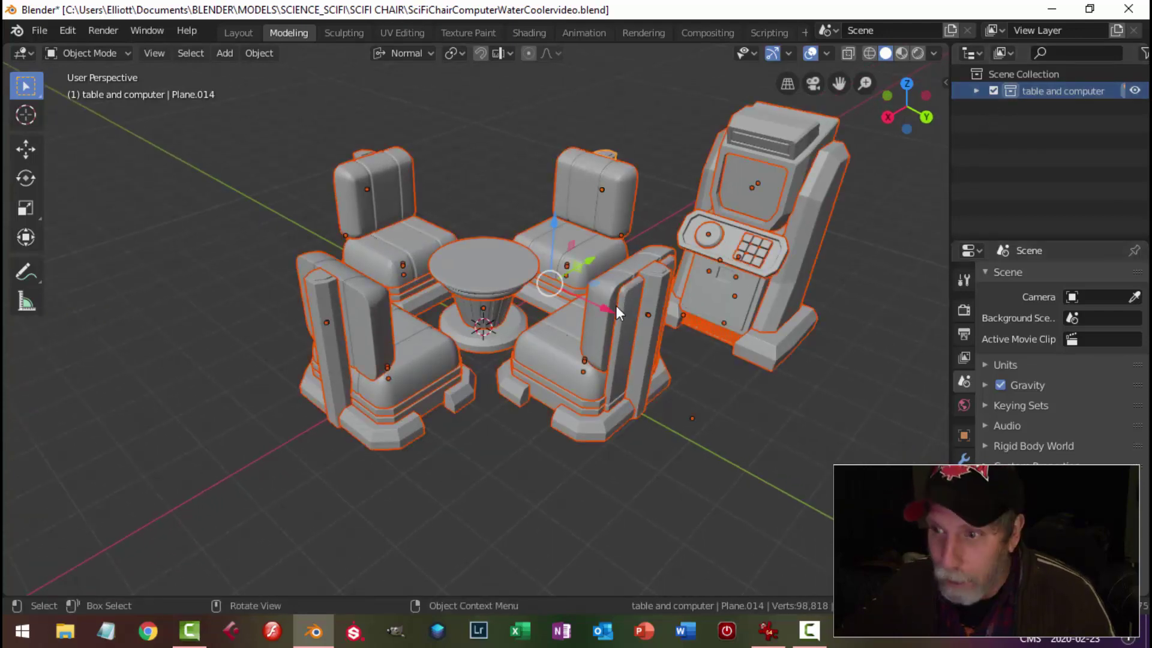
{"action": "scroll", "coordinate": [610, 315], "scroll_direction": "down", "scroll_amount": 4}
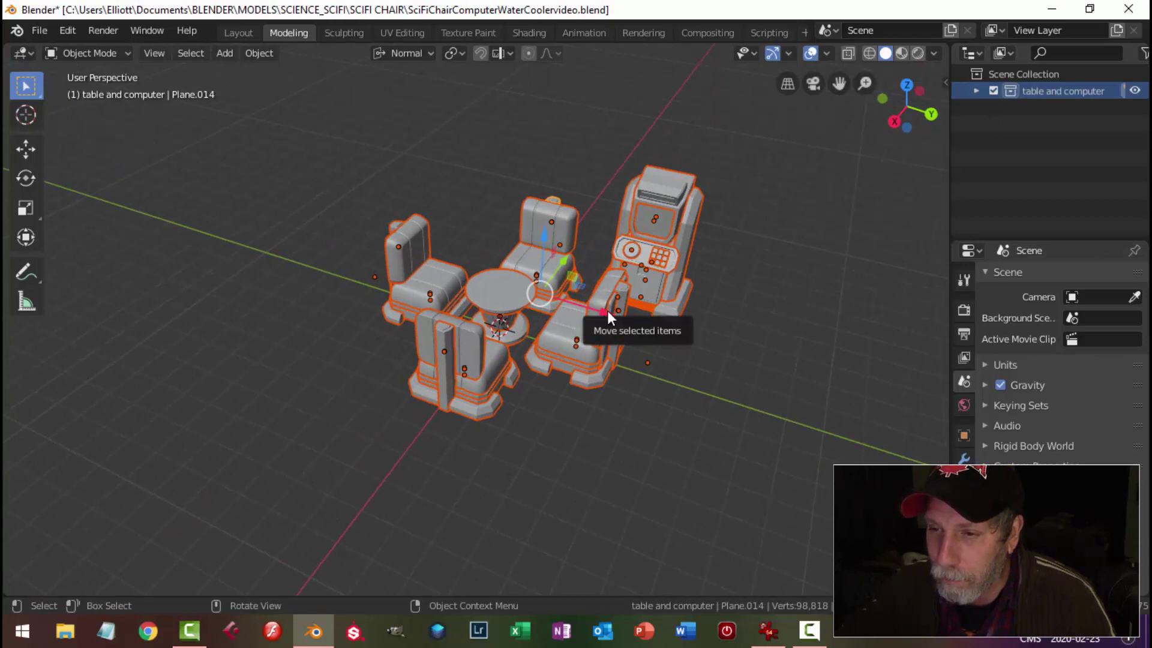
{"action": "left_click", "coordinate": [992, 90]}
Add a 2 m cube at the origin and raise it 1 m along Z
{"action": "middle_click_drag", "start_coordinate": [720, 298], "coordinate": [636, 282]}
{"action": "key", "text": "shift+a"}
{"action": "mouse_move", "coordinate": [635, 276]}
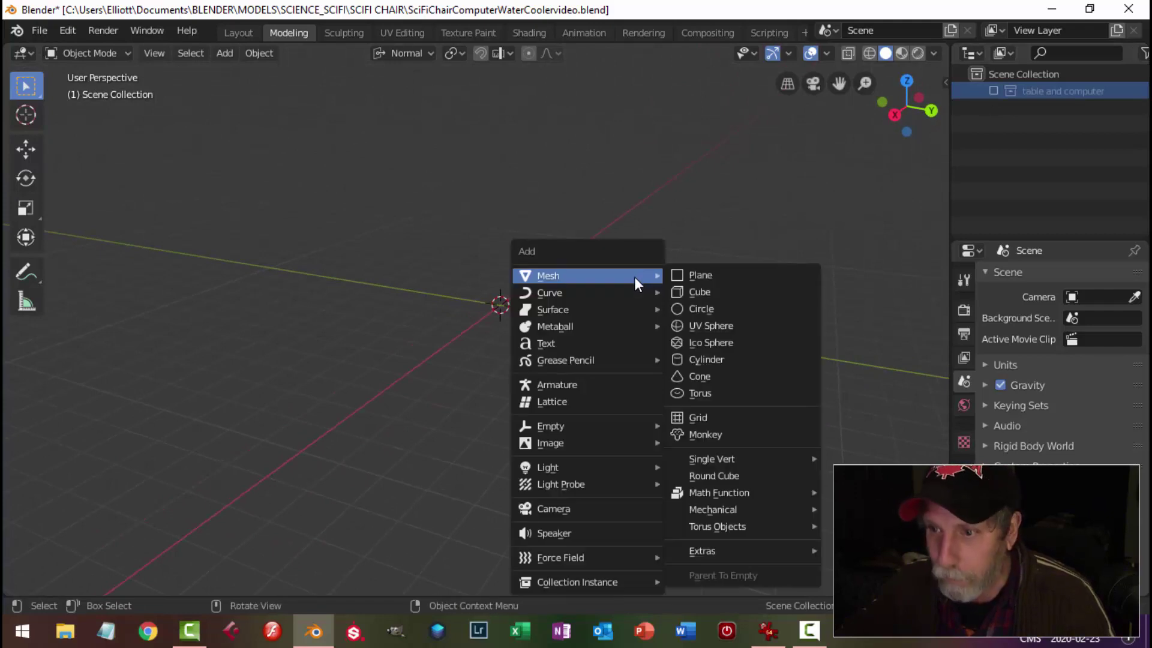
{"action": "left_click", "coordinate": [702, 289]}
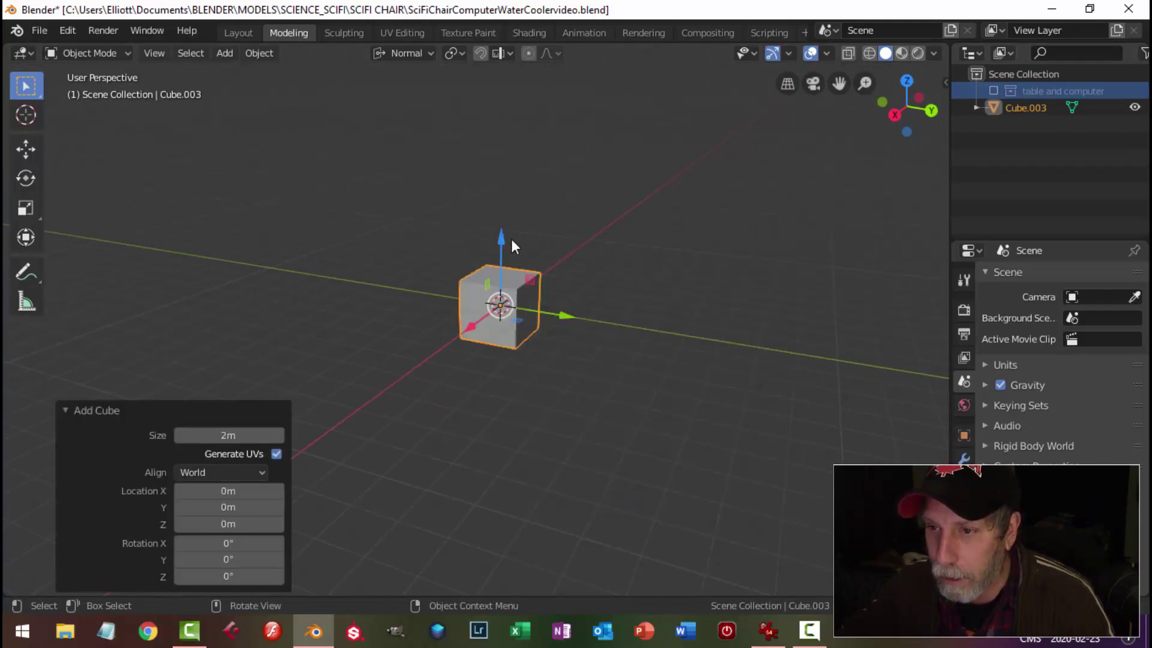
{"action": "left_click_drag", "start_coordinate": [502, 238], "coordinate": [502, 211]}
Turn on the Screencast Keys display for the viewport
{"action": "middle_click_drag", "start_coordinate": [569, 252], "coordinate": [597, 271]}
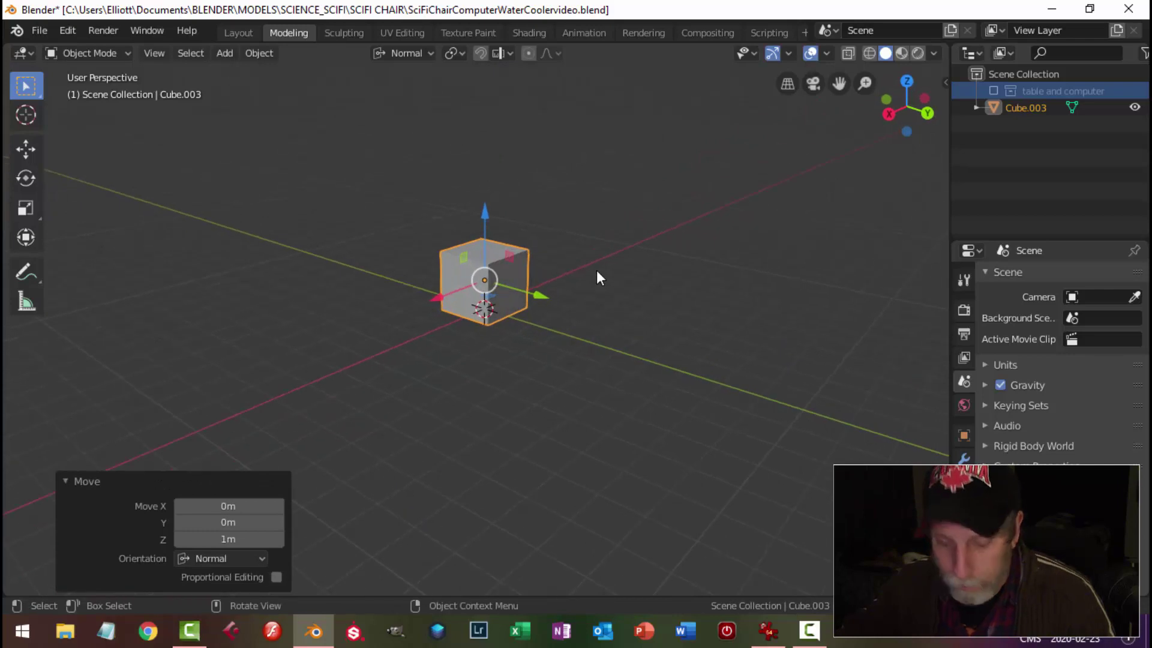
{"action": "key", "text": "n"}
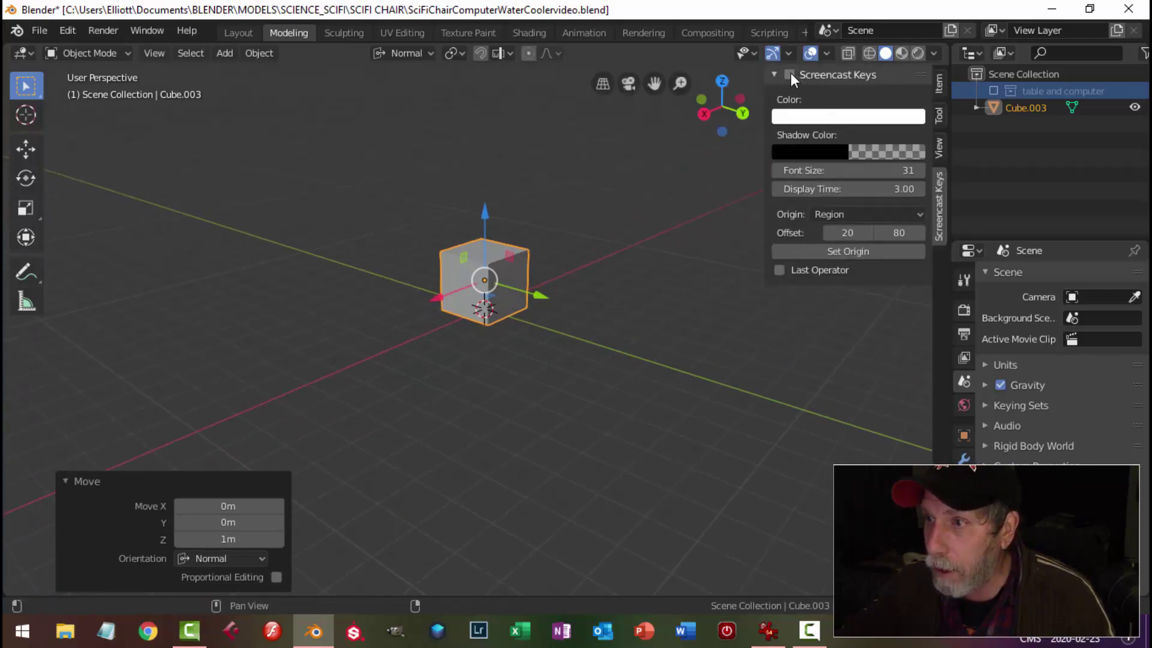
{"action": "left_click", "coordinate": [789, 75]}
{"action": "key", "text": "n"}
Raise the cube's top face by 1.08 m in Edit Mode and set the transform orientation to Global
{"action": "scroll", "coordinate": [610, 339], "scroll_direction": "up", "scroll_amount": 2}
{"action": "mouse_move", "coordinate": [610, 338]}
{"action": "middle_mouse_down"}
{"action": "mouse_move", "coordinate": [592, 334]}
{"action": "mouse_move", "coordinate": [621, 342]}
{"action": "mouse_move", "coordinate": [649, 319]}
{"action": "mouse_move", "coordinate": [603, 337]}
{"action": "mouse_move", "coordinate": [623, 337]}
{"action": "middle_mouse_up"}
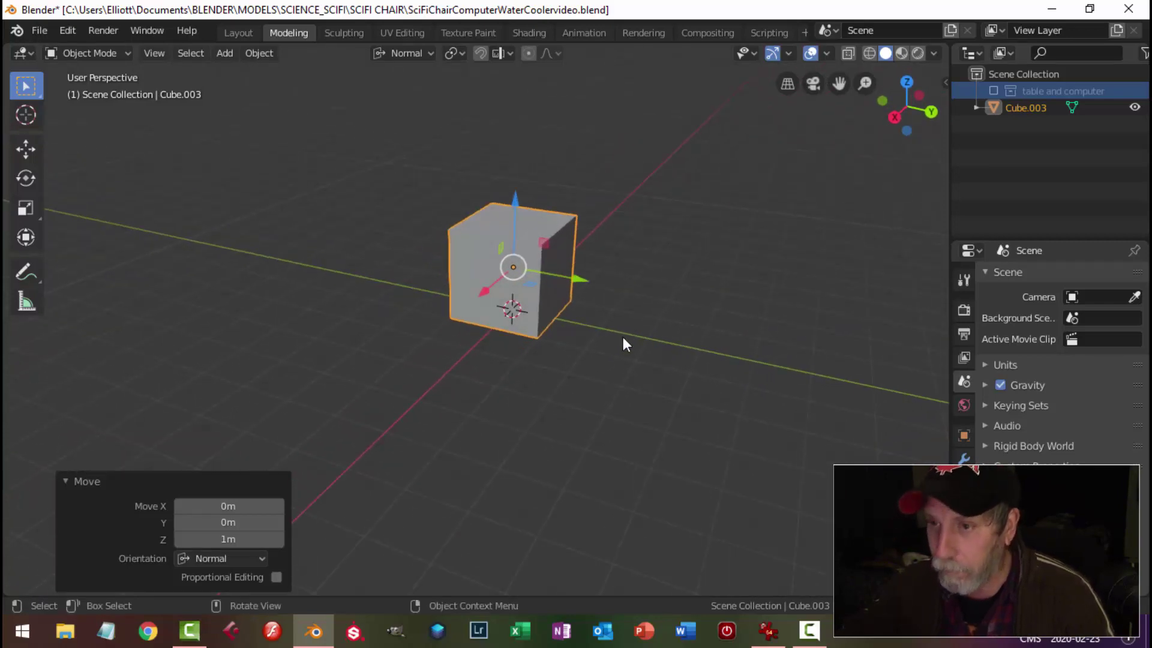
{"action": "key", "text": "Tab"}
{"action": "key", "text": "3"}
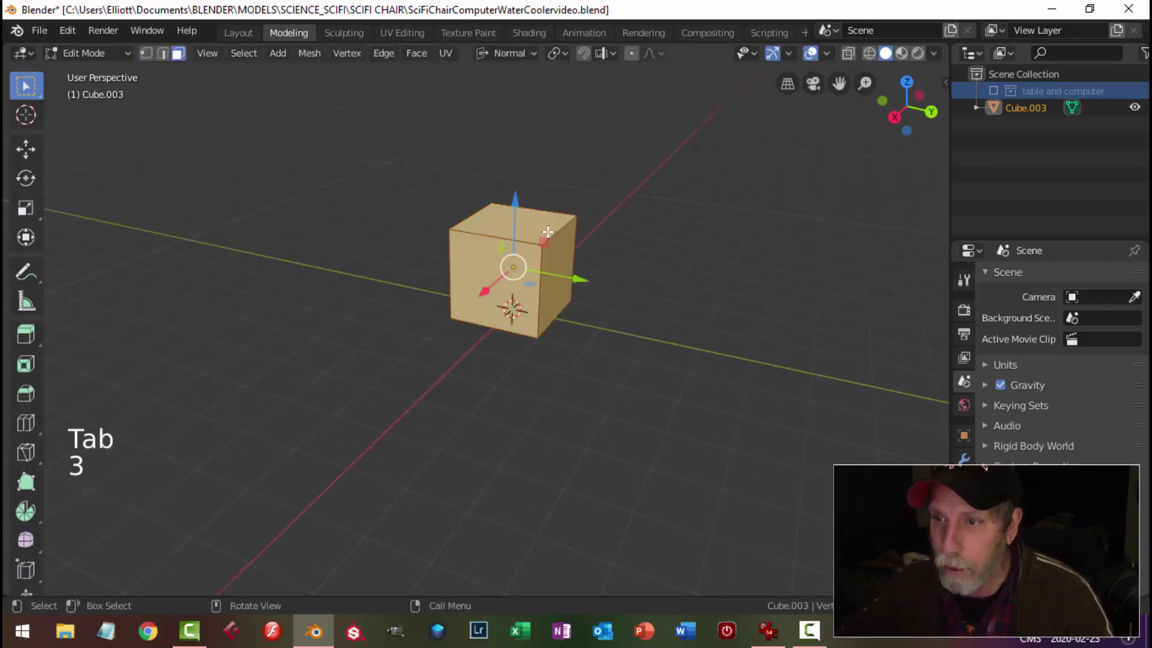
{"action": "left_click", "coordinate": [541, 222]}
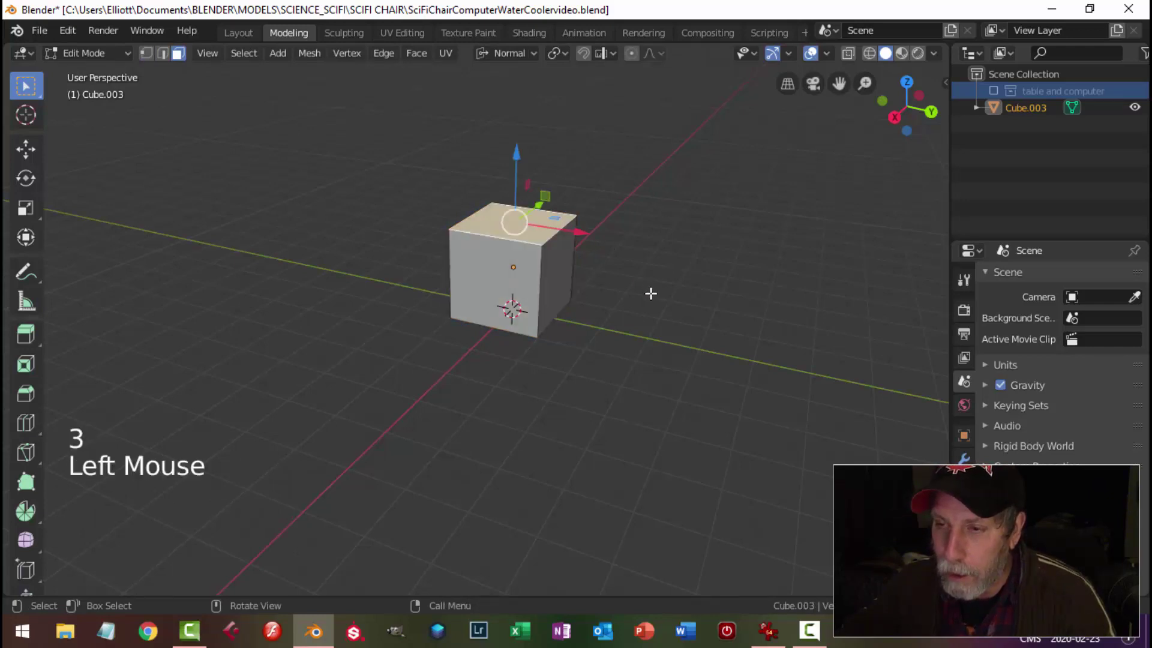
{"action": "scroll", "coordinate": [651, 293], "scroll_direction": "down", "scroll_amount": 2}
{"action": "middle_click_drag", "start_coordinate": [649, 292], "coordinate": [563, 367]}
{"action": "key", "text": "KP_1"}
{"action": "scroll", "coordinate": [630, 278], "scroll_direction": "up", "scroll_amount": 2}
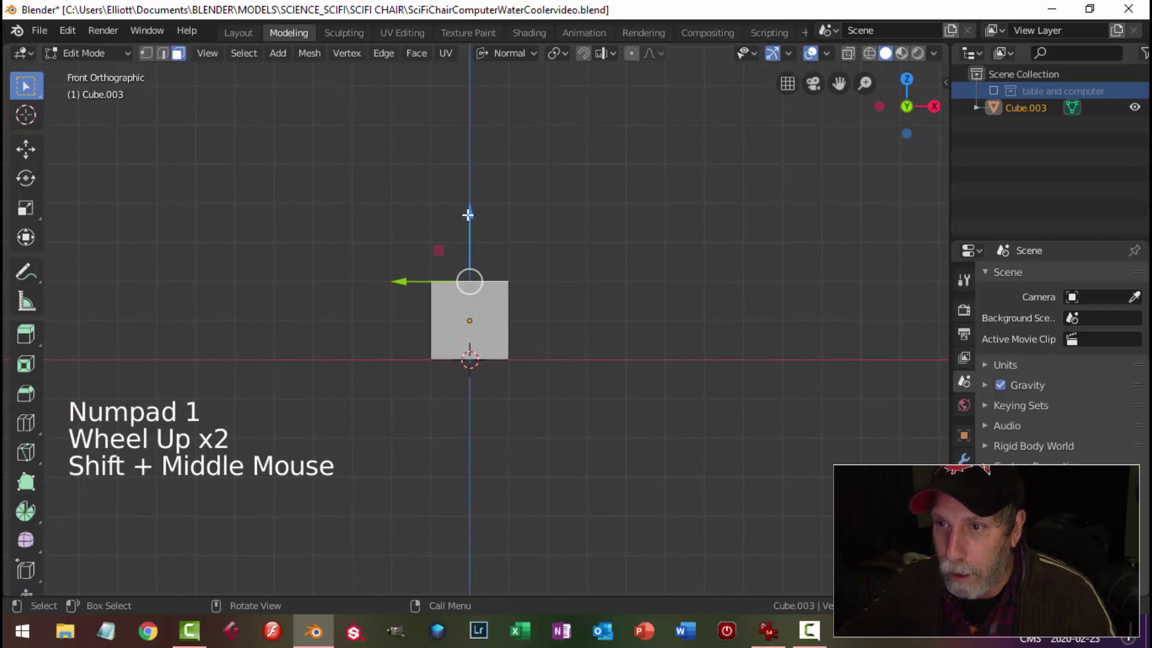
{"action": "left_click_drag", "start_coordinate": [468, 214], "coordinate": [472, 171]}
{"action": "left_click", "coordinate": [517, 52]}
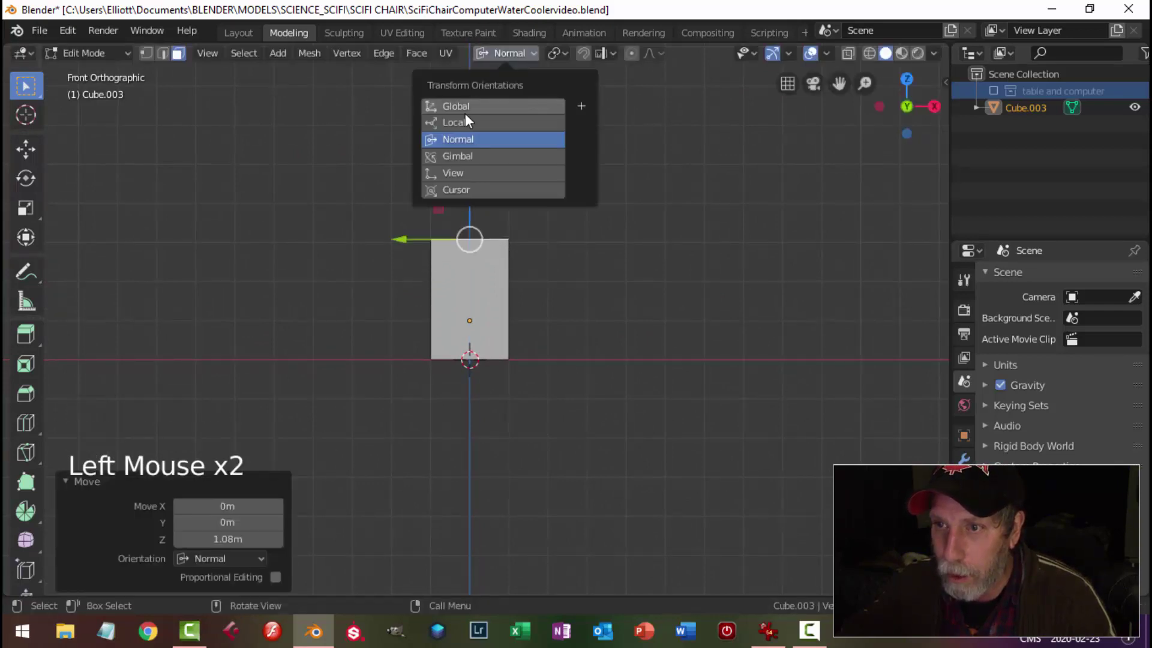
{"action": "left_click", "coordinate": [491, 107]}
Try extruding the box's top face upward by 0.385 m, and undo the extrusion
{"action": "middle_click_drag", "start_coordinate": [694, 160], "coordinate": [552, 262]}
{"action": "key", "text": "alt+a"}
{"action": "left_click", "coordinate": [546, 234]}
{"action": "scroll", "coordinate": [604, 228], "scroll_direction": "up", "scroll_amount": 2}
{"action": "key", "text": "e"}
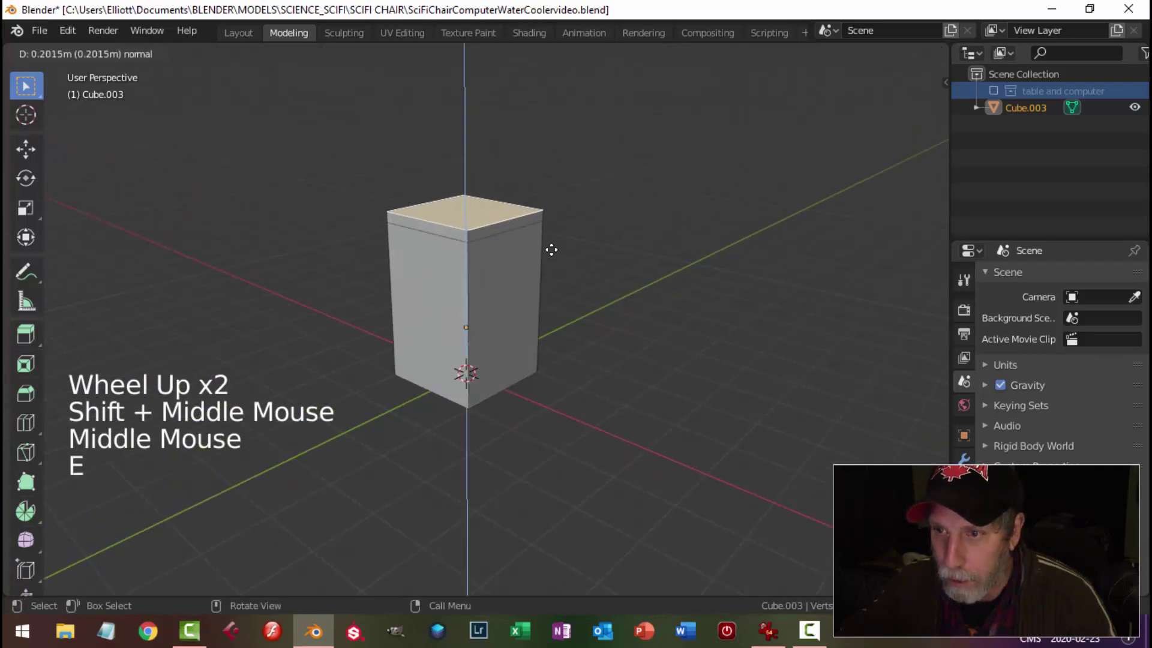
{"action": "left_click", "coordinate": [596, 234]}
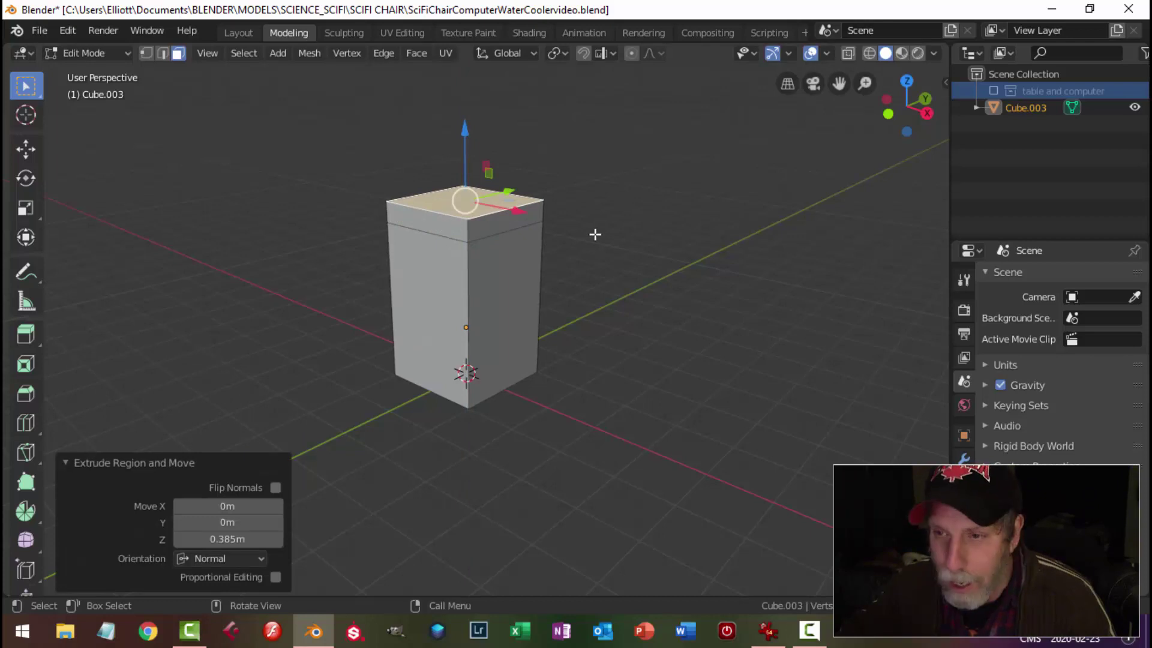
{"action": "key", "text": "ctrl+z"}
{"action": "key", "text": "ctrl+z"}
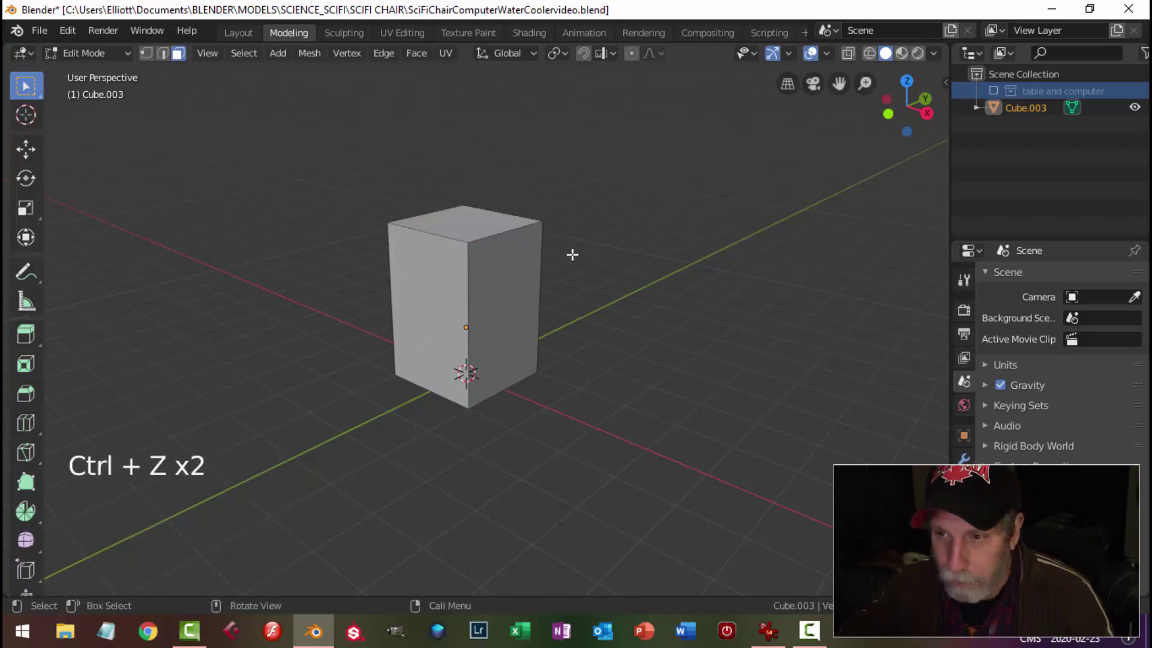
Bevel the box's four vertical corner edges with a width of 0.315 m and one segment
{"action": "key", "text": "2"}
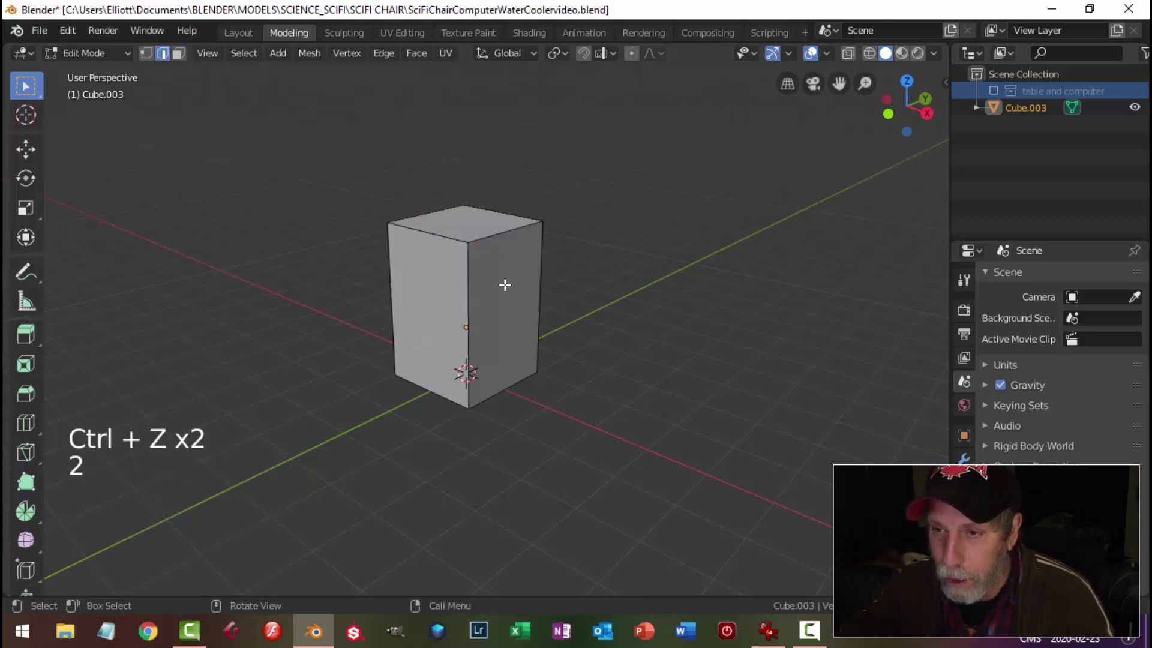
{"action": "left_click", "coordinate": [465, 271]}
{"action": "left_click", "coordinate": [391, 253], "text": "shift"}
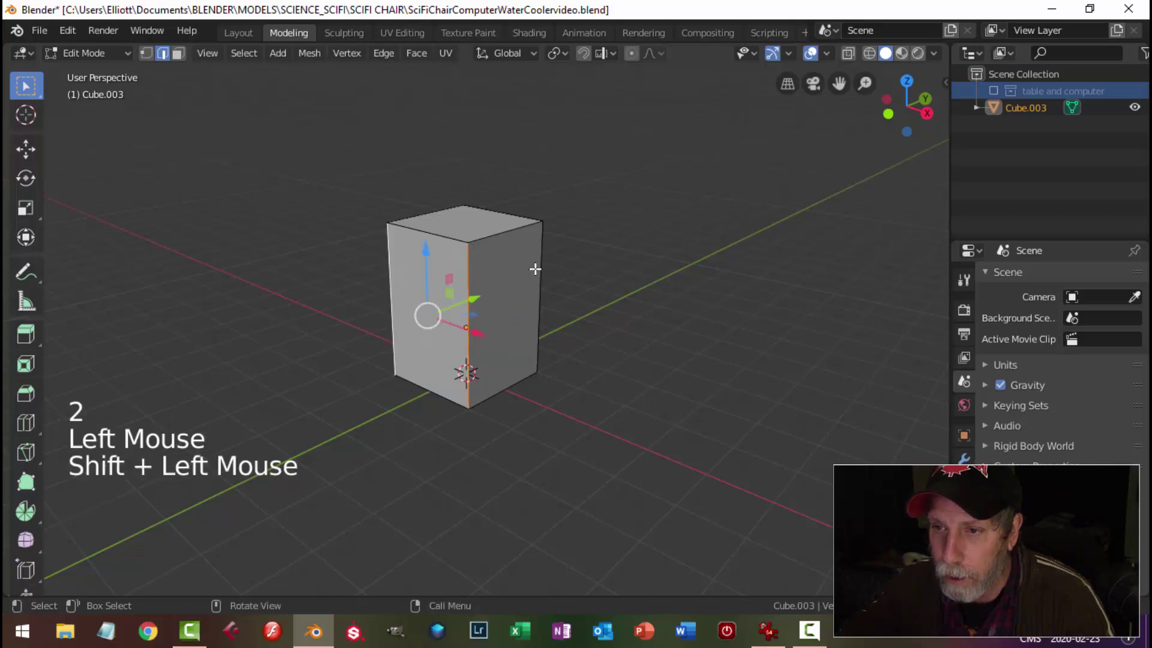
{"action": "left_click", "coordinate": [537, 257], "text": "shift"}
{"action": "middle_click_drag", "start_coordinate": [538, 257], "coordinate": [609, 275]}
{"action": "left_click", "coordinate": [633, 294], "text": "shift"}
{"action": "key", "text": "ctrl+b"}
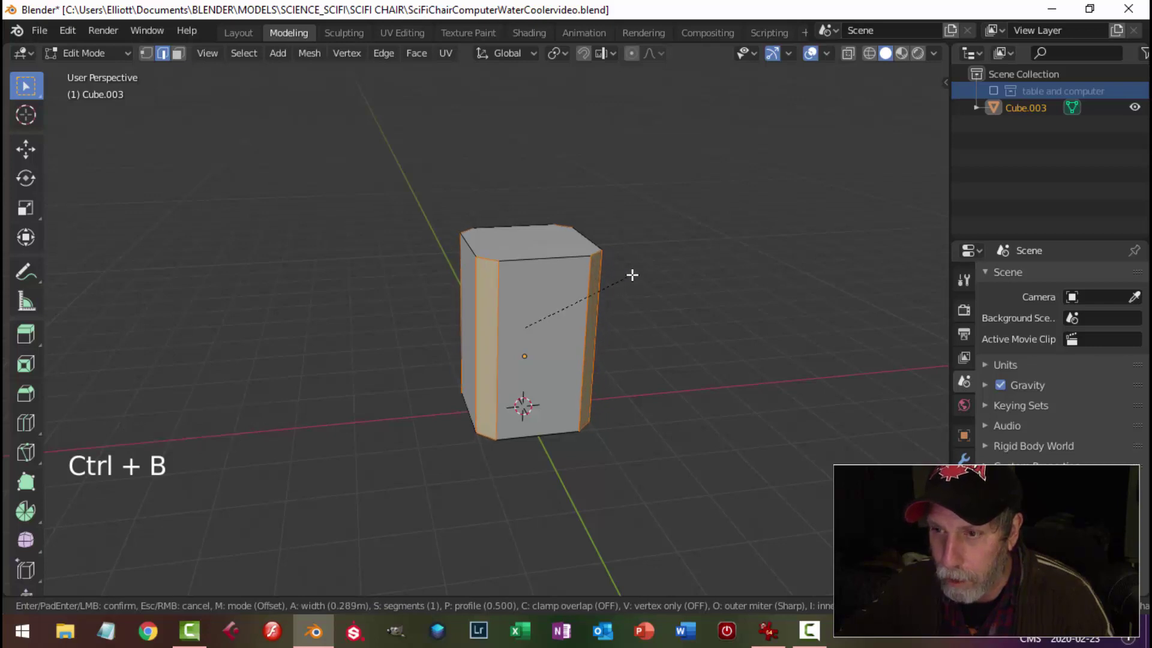
{"action": "left_click", "coordinate": [633, 273]}
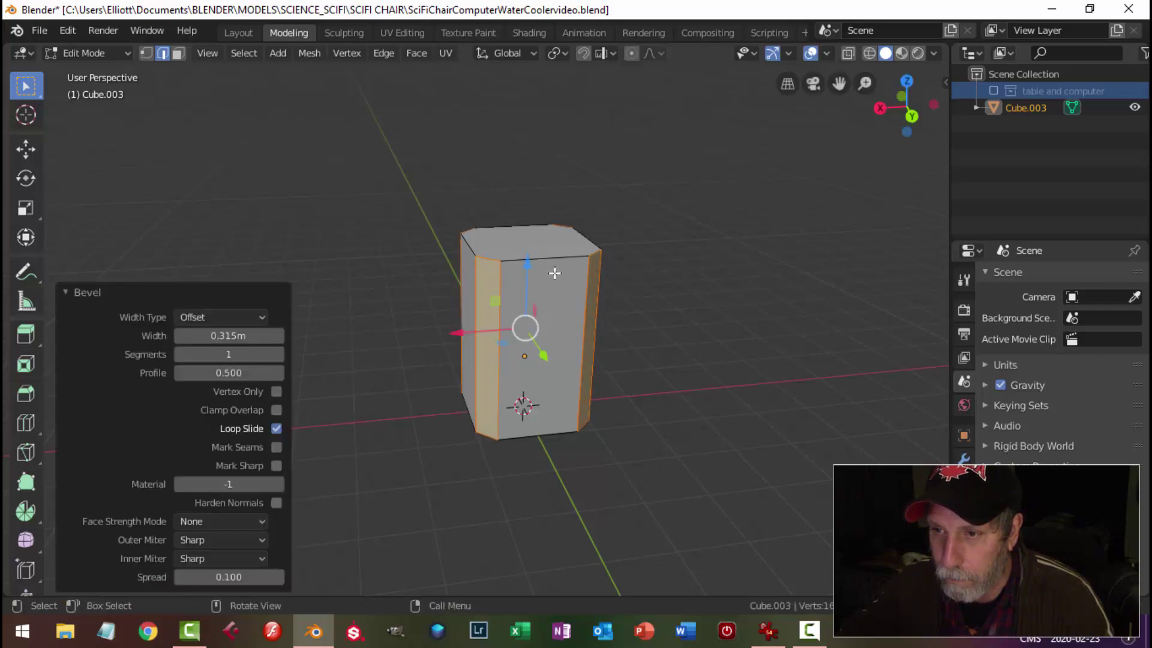
Extrude the top face 0.263 m, scale it inward to form a sloped shoulder, and lower it 0.0294 m
{"action": "key", "text": "alt+a"}
{"action": "middle_click_drag", "start_coordinate": [524, 326], "coordinate": [623, 291]}
{"action": "key", "text": "3"}
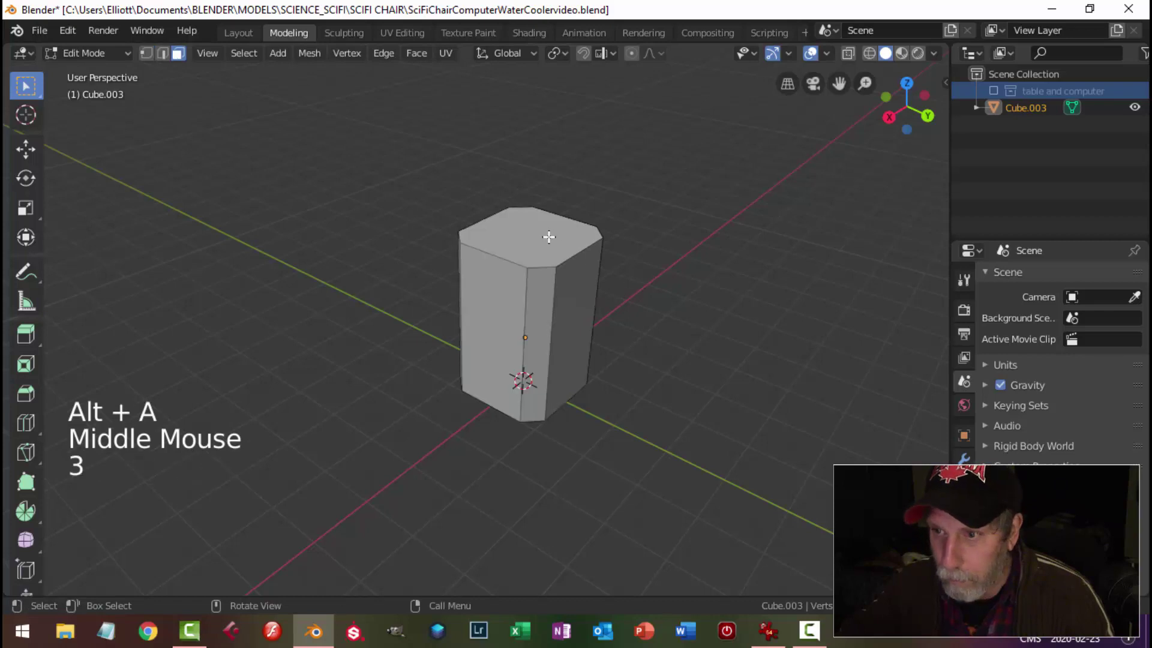
{"action": "left_click", "coordinate": [548, 237]}
{"action": "middle_click_drag", "start_coordinate": [660, 250], "coordinate": [646, 234]}
{"action": "key", "text": "e"}
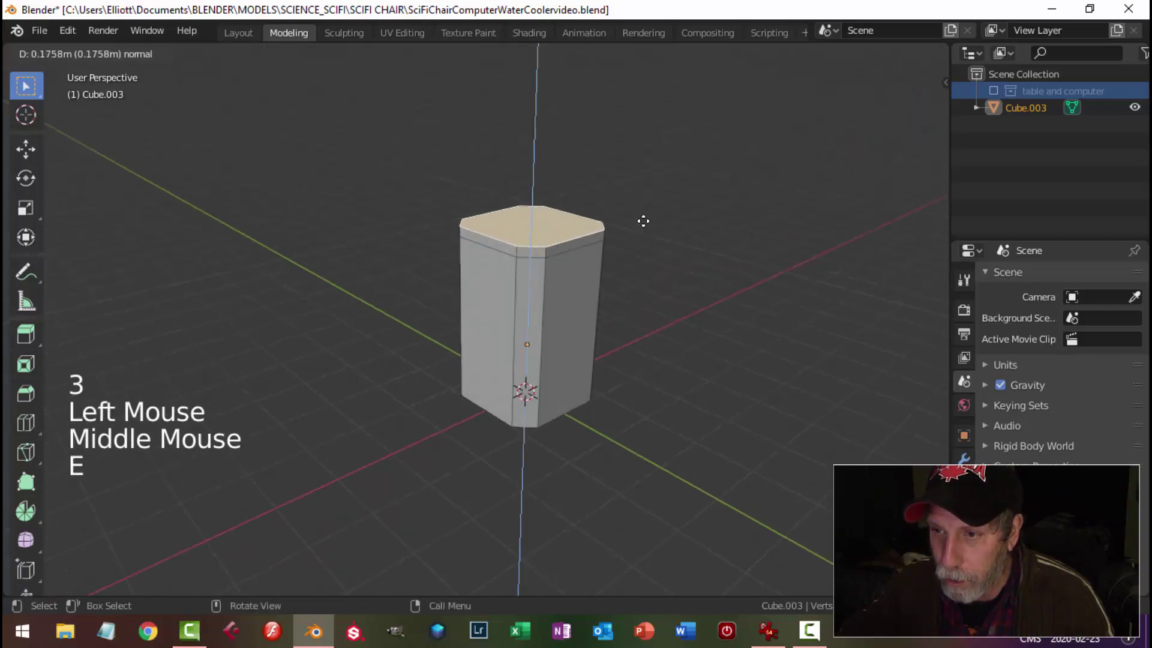
{"action": "left_click", "coordinate": [643, 217]}
{"action": "key", "text": "s"}
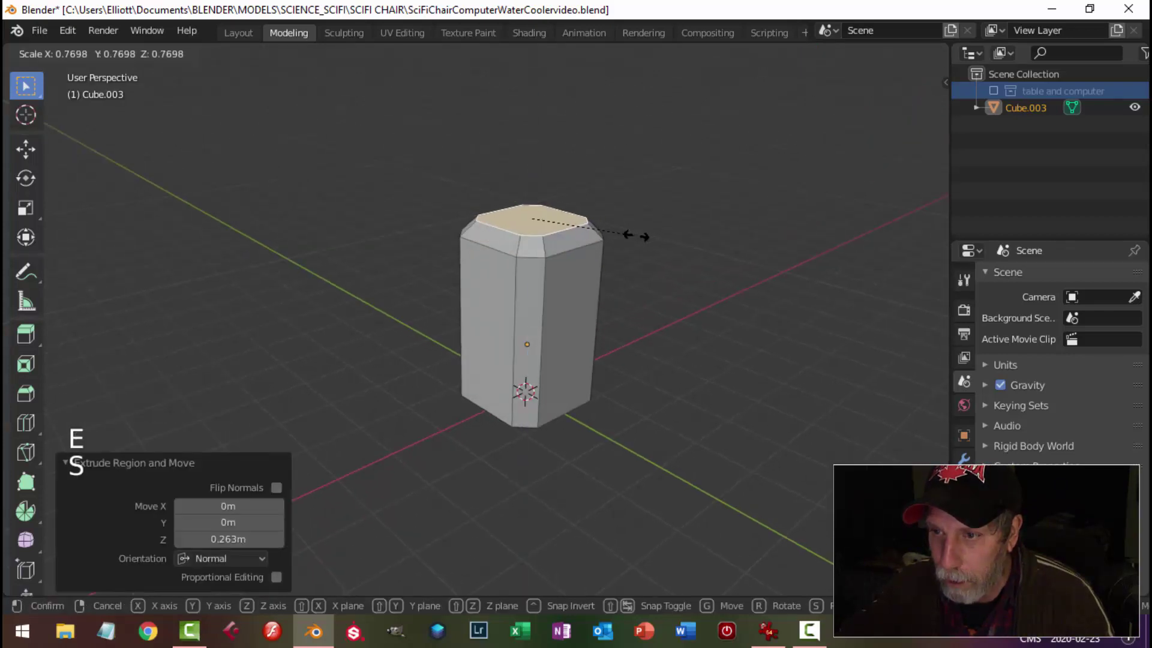
{"action": "left_click", "coordinate": [618, 234]}
{"action": "left_click_drag", "start_coordinate": [539, 159], "coordinate": [538, 162]}
Inset the top face with a thickness of about 0.062 m
{"action": "middle_click_drag", "start_coordinate": [624, 215], "coordinate": [556, 281]}
{"action": "scroll", "coordinate": [645, 250], "scroll_direction": "up", "scroll_amount": 2}
{"action": "middle_click_drag", "start_coordinate": [665, 273], "coordinate": [656, 264]}
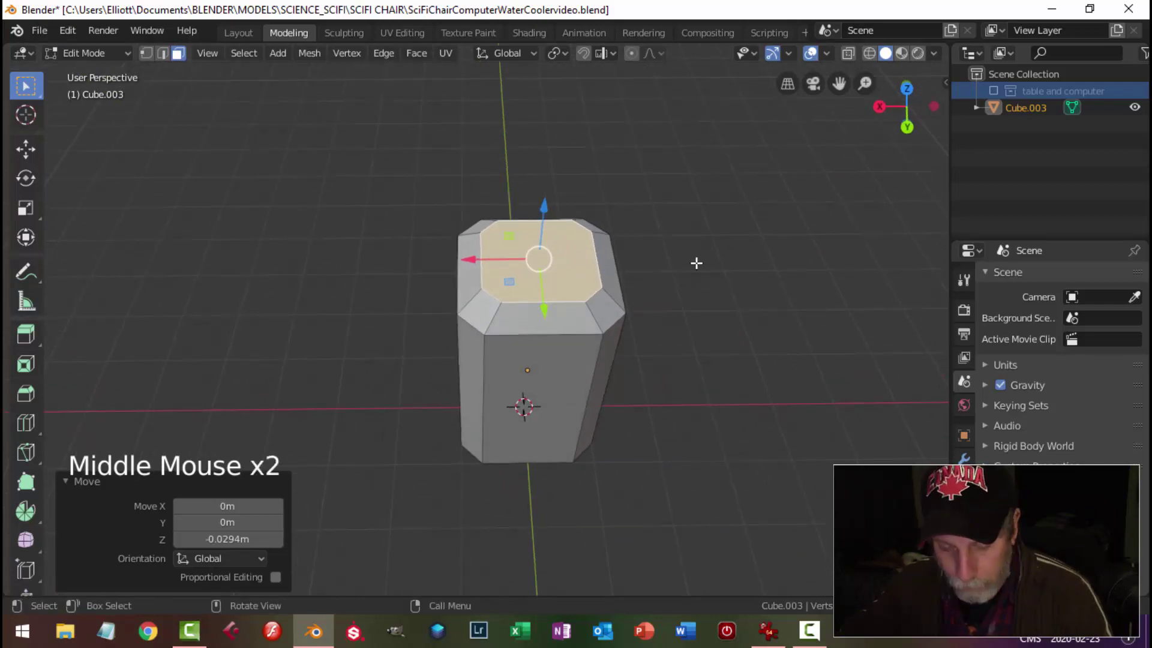
{"action": "key", "text": "i"}
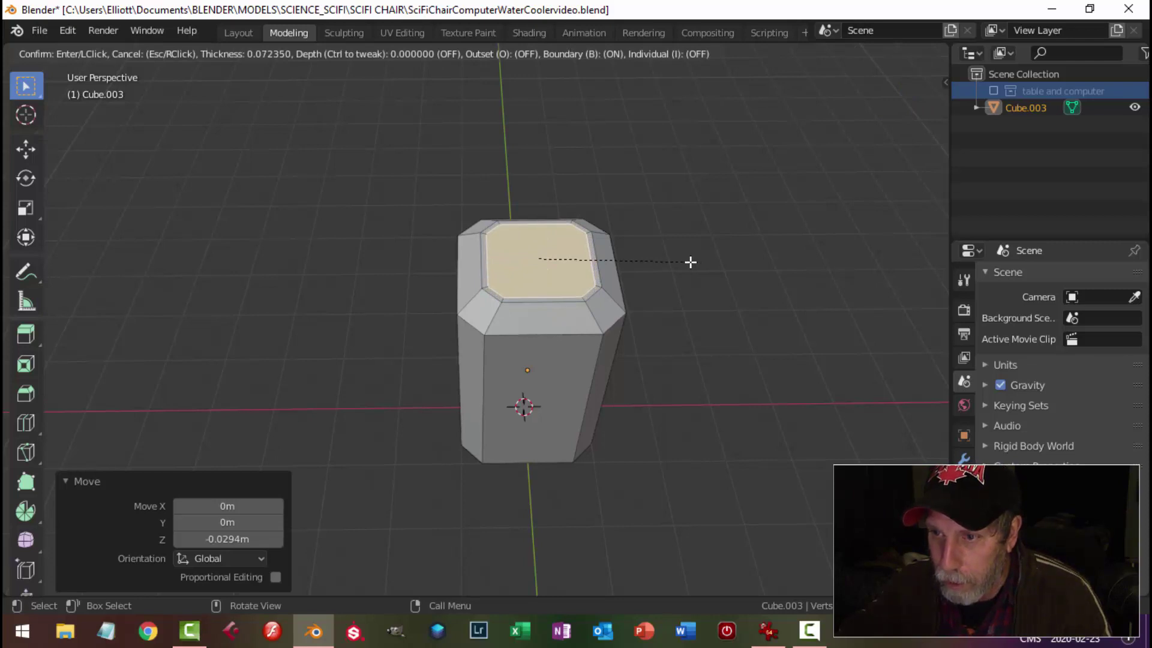
{"action": "left_click", "coordinate": [691, 262]}
Bevel the border edges of the inset top face with a width of 0.02 m to form a narrow band
{"action": "middle_click_drag", "start_coordinate": [650, 278], "coordinate": [624, 260]}
{"action": "scroll", "coordinate": [525, 255], "scroll_direction": "up", "scroll_amount": 2}
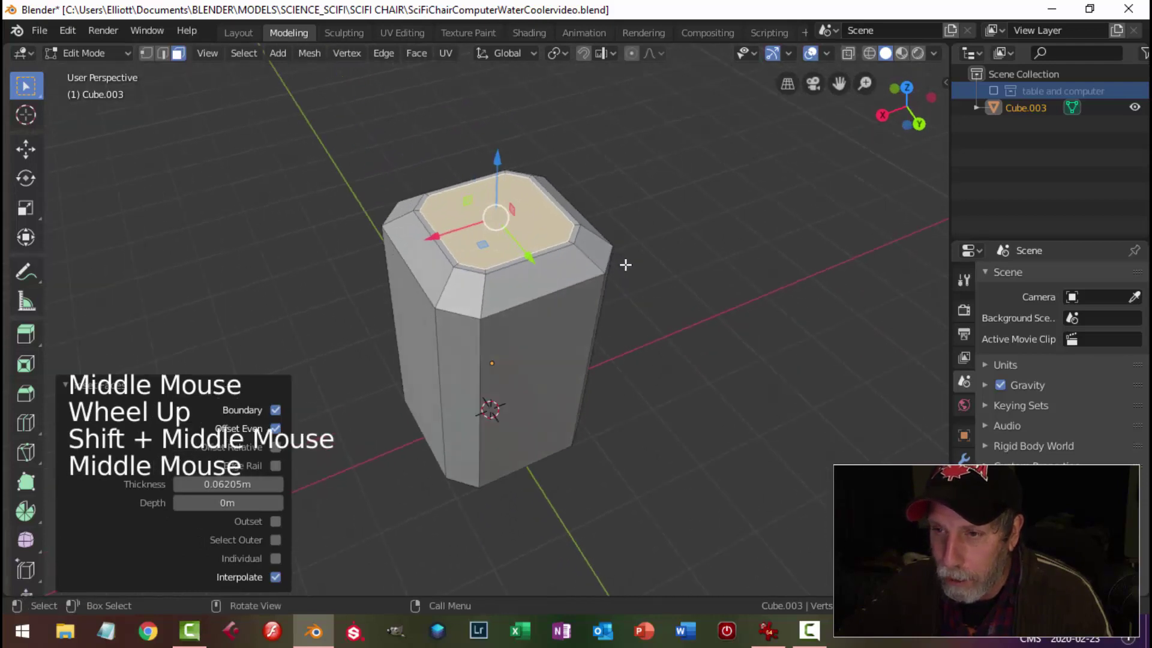
{"action": "key", "text": "ctrl+b"}
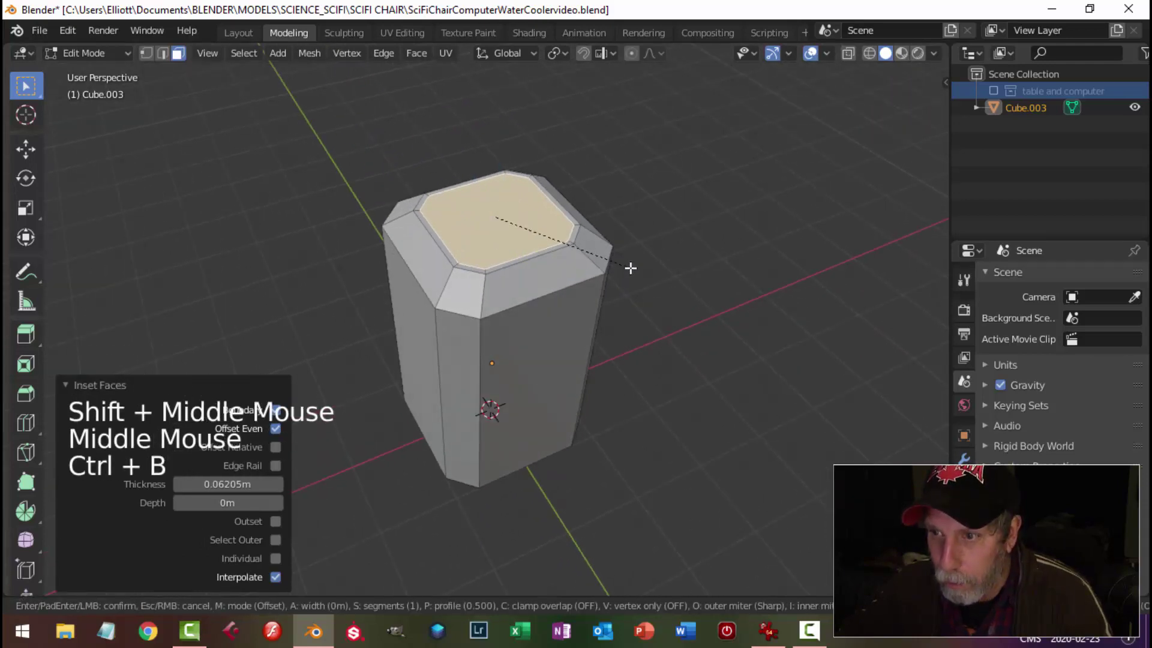
{"action": "key", "text": "shift"}
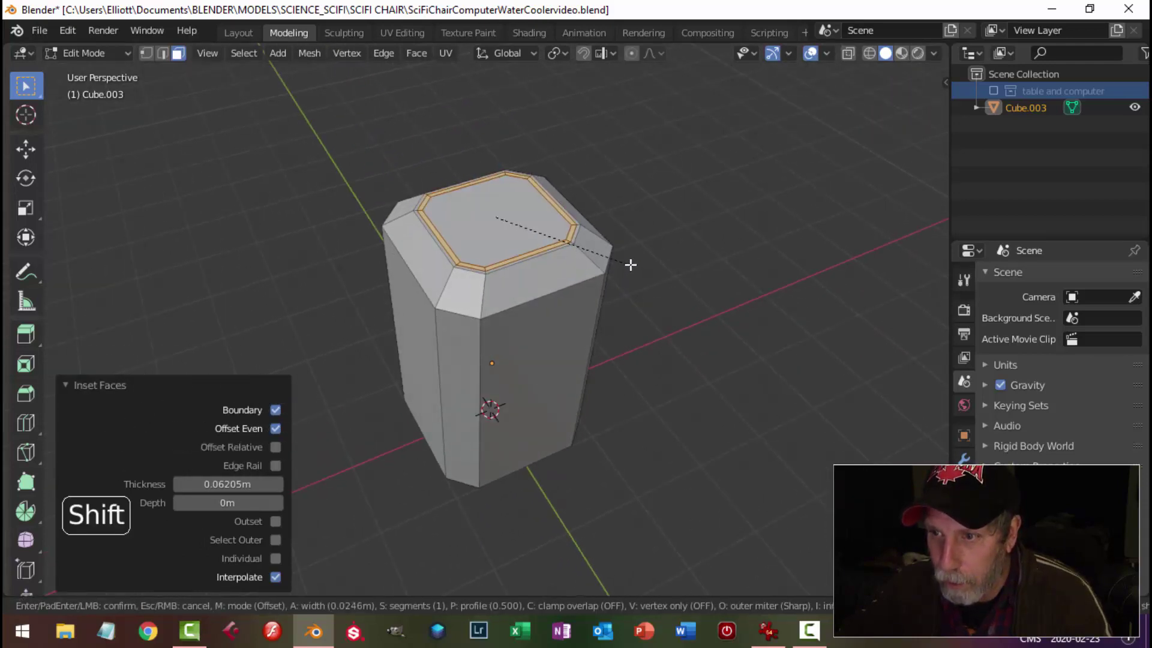
{"action": "left_click", "coordinate": [628, 262]}
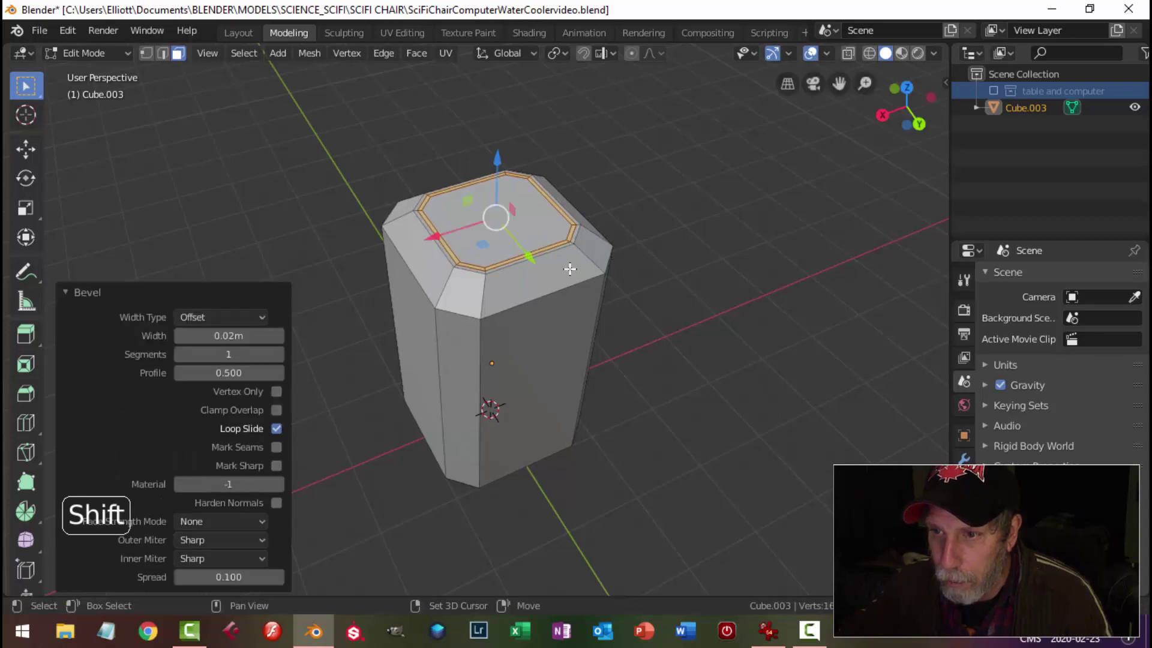
Extrude the narrow band around the top face and lower it 0.0141 m to form a groove
{"action": "middle_click_drag", "start_coordinate": [628, 261], "coordinate": [490, 273]}
{"action": "scroll", "coordinate": [570, 264], "scroll_direction": "up", "scroll_amount": 2}
{"action": "scroll", "coordinate": [491, 273], "scroll_direction": "up", "scroll_amount": 2}
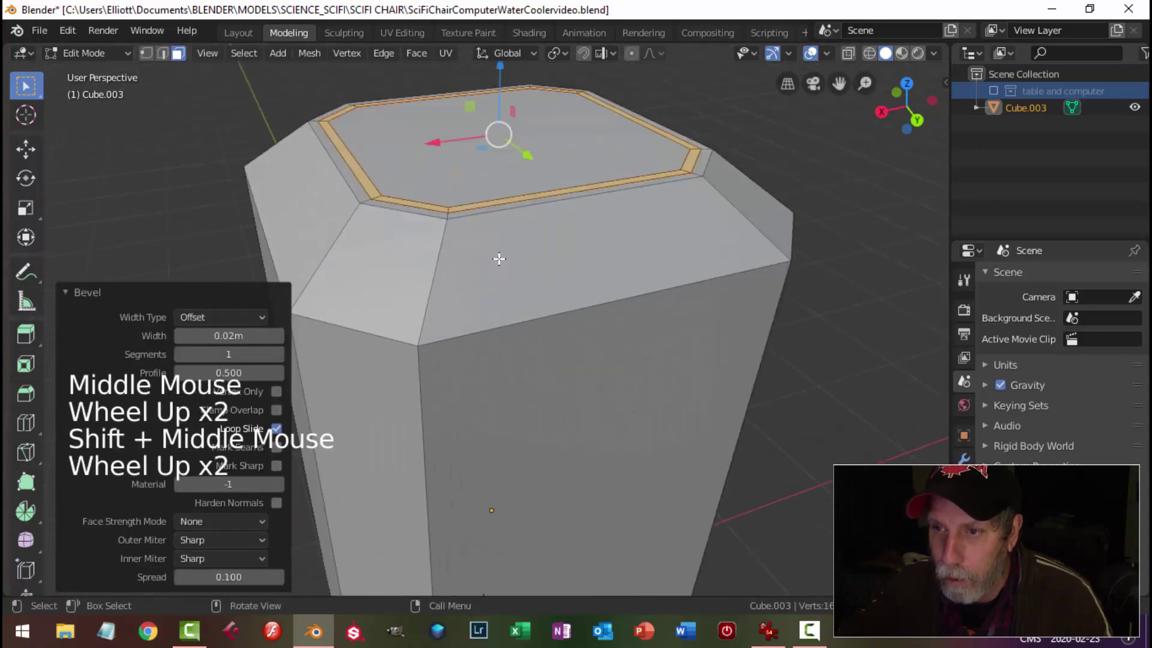
{"action": "key", "text": "e"}
{"action": "scroll", "coordinate": [500, 240], "scroll_direction": "down", "scroll_amount": 1}
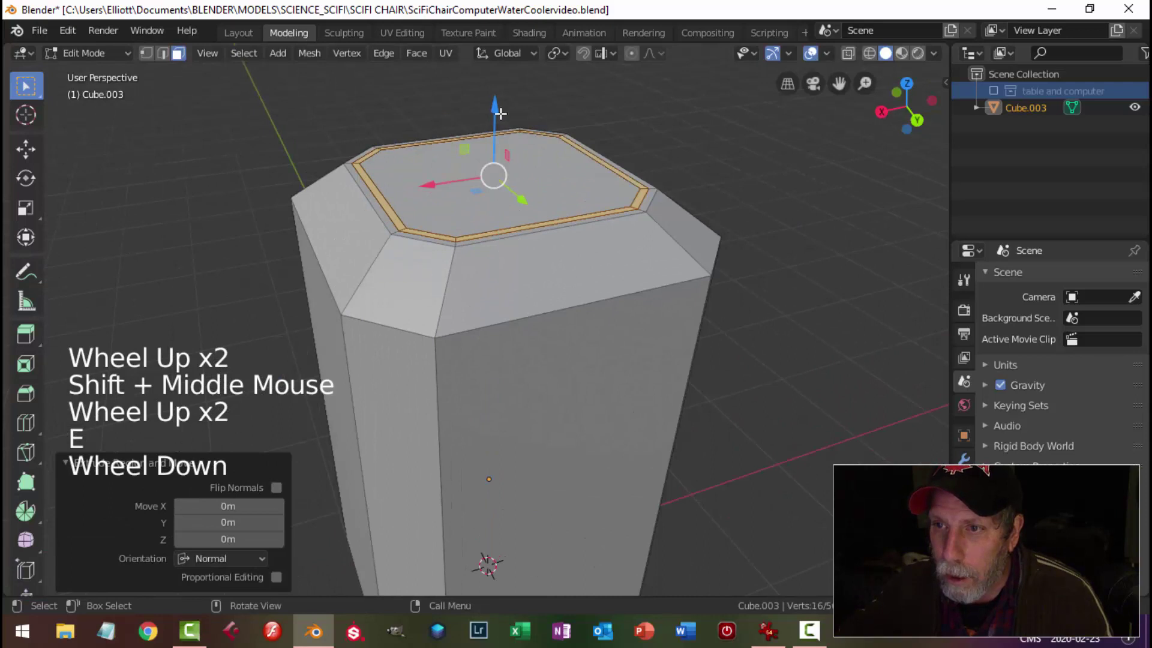
{"action": "left_click_drag", "start_coordinate": [501, 113], "coordinate": [498, 114]}
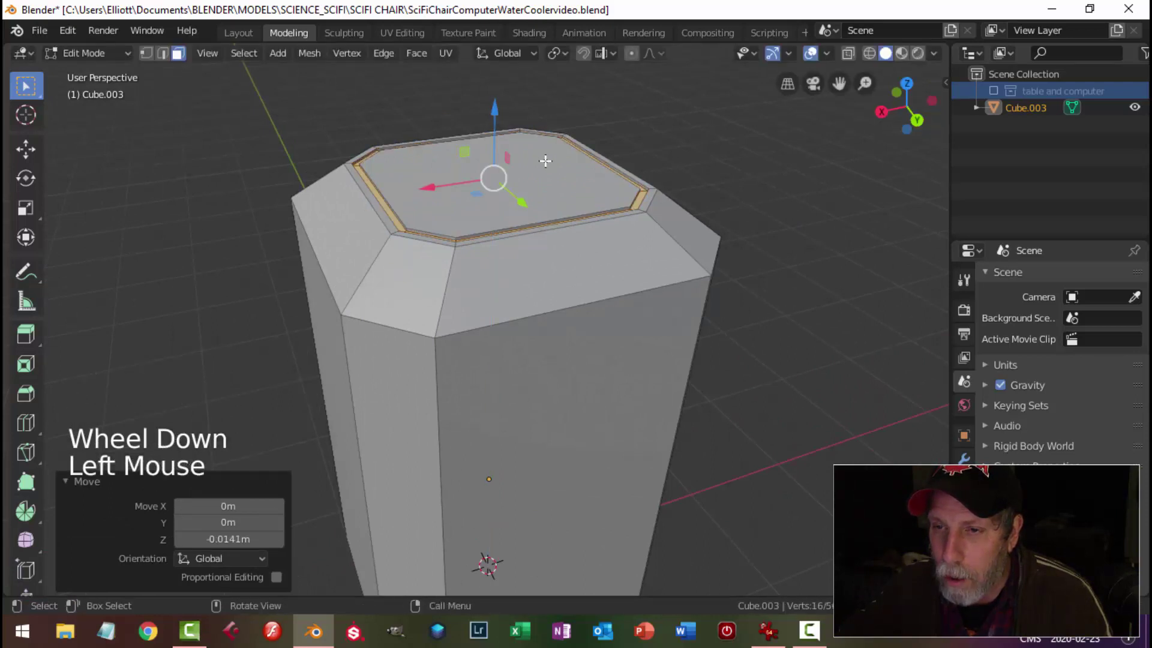
Bevel the edge loops of the groove around the top face with a width of about 0.006 m
{"action": "middle_click_drag", "start_coordinate": [542, 160], "coordinate": [380, 206]}
{"action": "key", "text": "alt+a"}
{"action": "key", "text": "2"}
{"action": "scroll", "coordinate": [413, 204], "scroll_direction": "up", "scroll_amount": 2}
{"action": "left_click", "coordinate": [382, 206], "text": "alt+shift"}
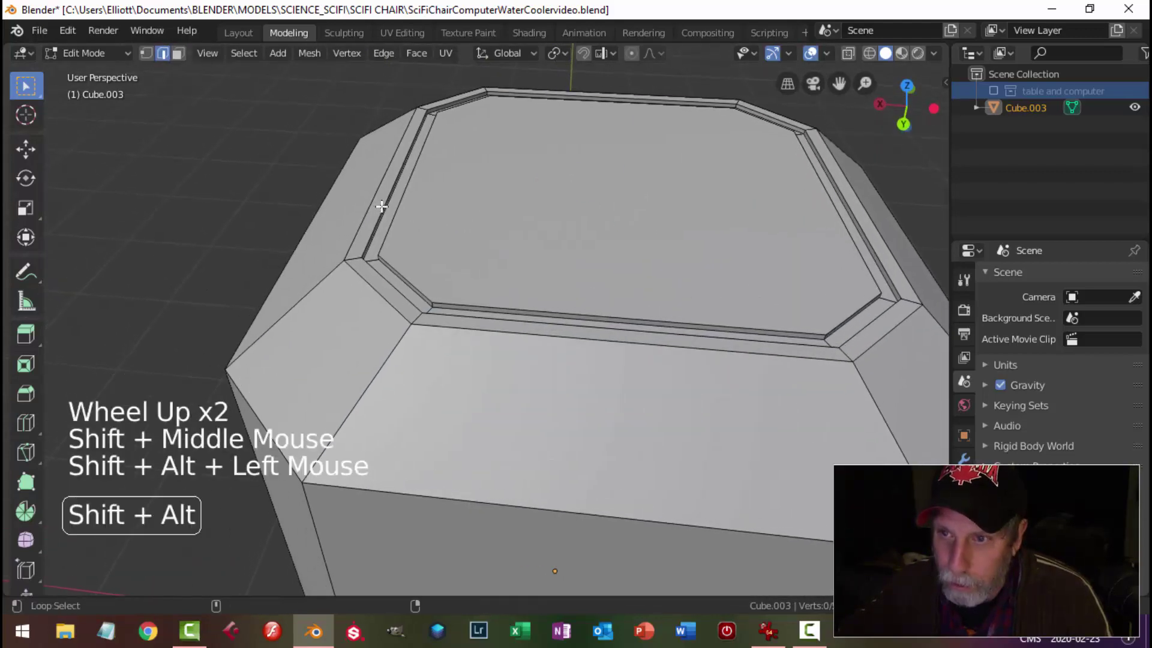
{"action": "left_click", "coordinate": [435, 228], "text": "alt+shift"}
{"action": "middle_click_drag", "start_coordinate": [435, 228], "coordinate": [414, 221]}
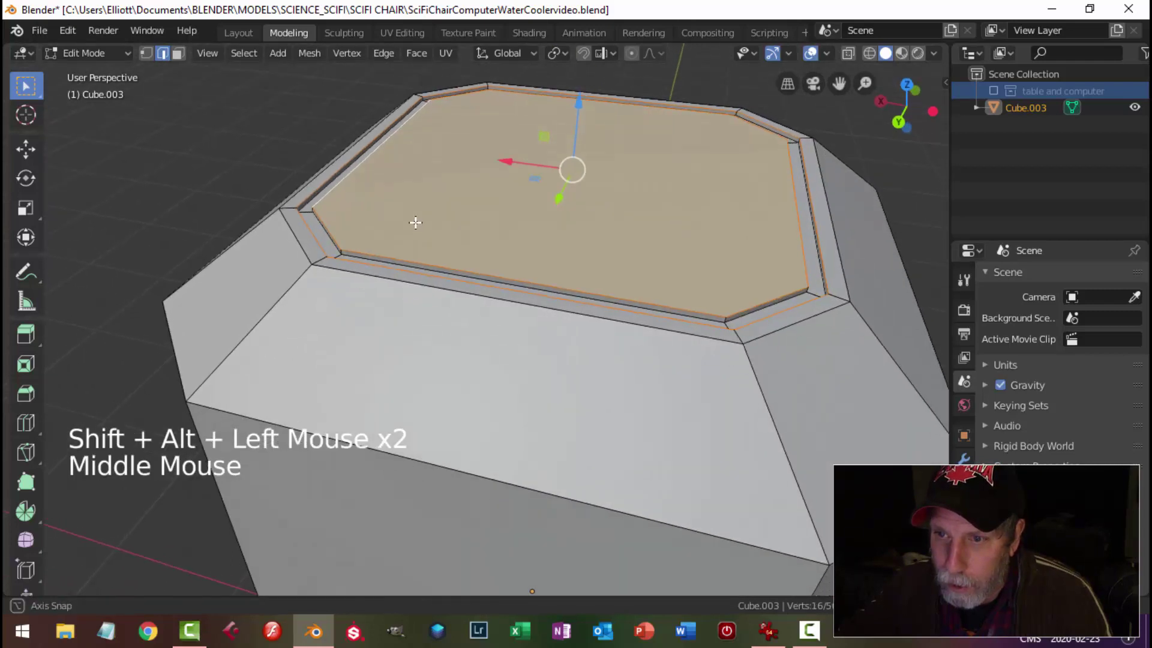
{"action": "key", "text": "ctrl+b"}
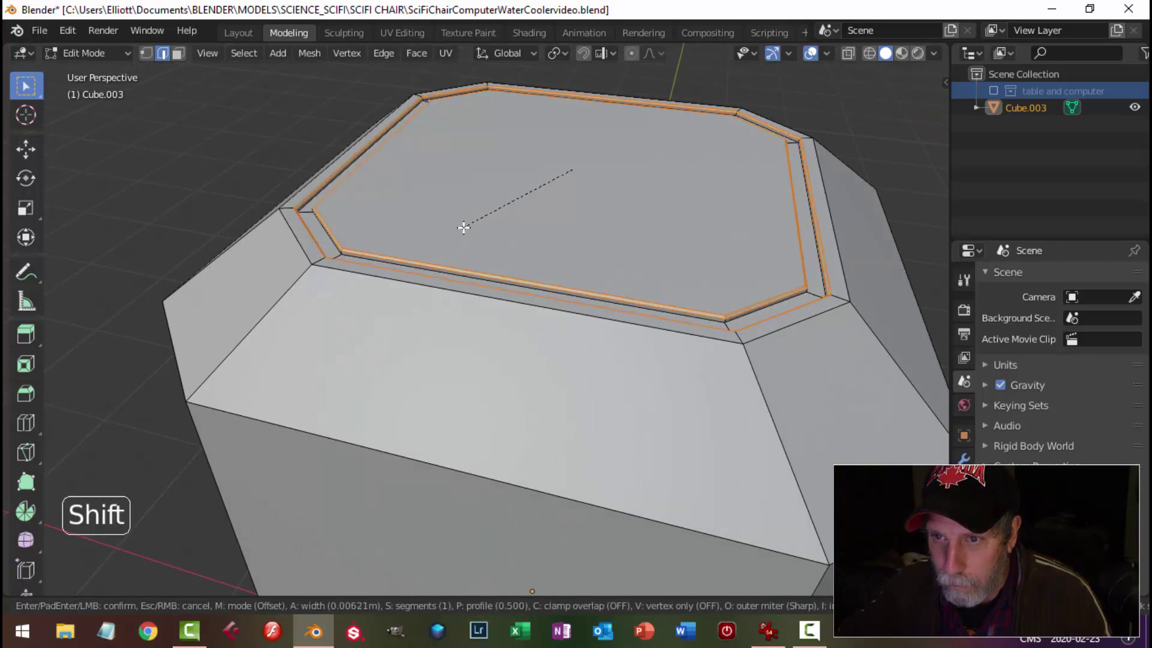
{"action": "left_click", "coordinate": [478, 225]}
{"action": "key", "text": "Tab"}
{"action": "scroll", "coordinate": [477, 225], "scroll_direction": "down", "scroll_amount": 2}
{"action": "middle_click_drag", "start_coordinate": [466, 239], "coordinate": [510, 241]}
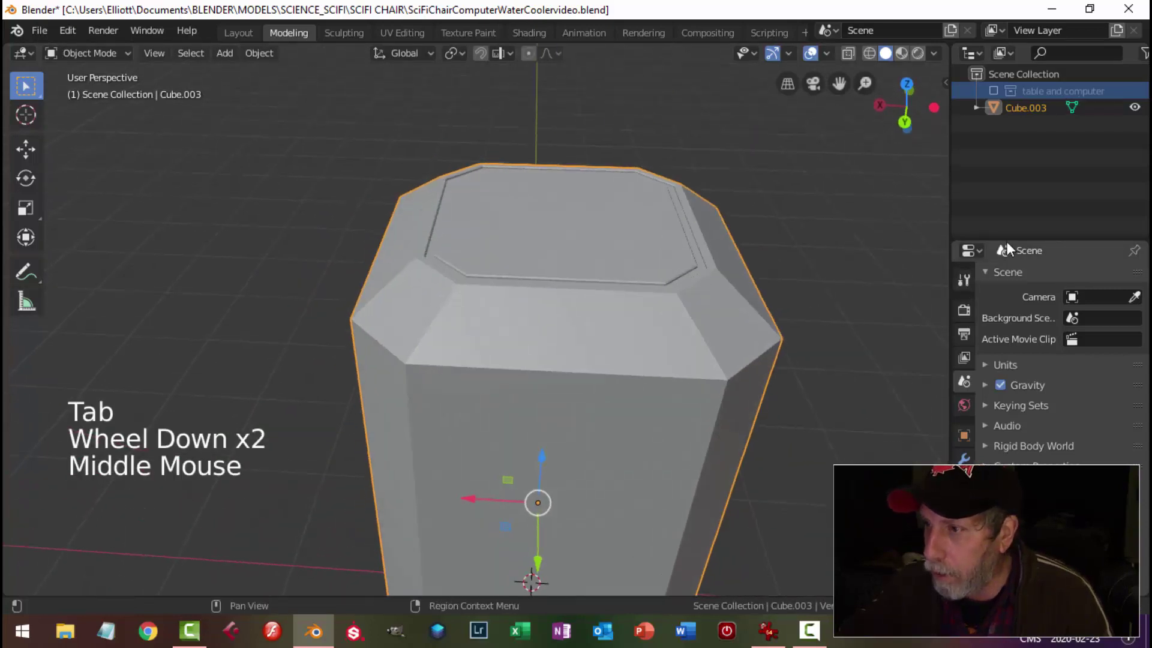
Add a Bevel modifier to the body with 2 segments and a width of 0.02 m
{"action": "left_click_drag", "start_coordinate": [1006, 241], "coordinate": [1023, 155]}
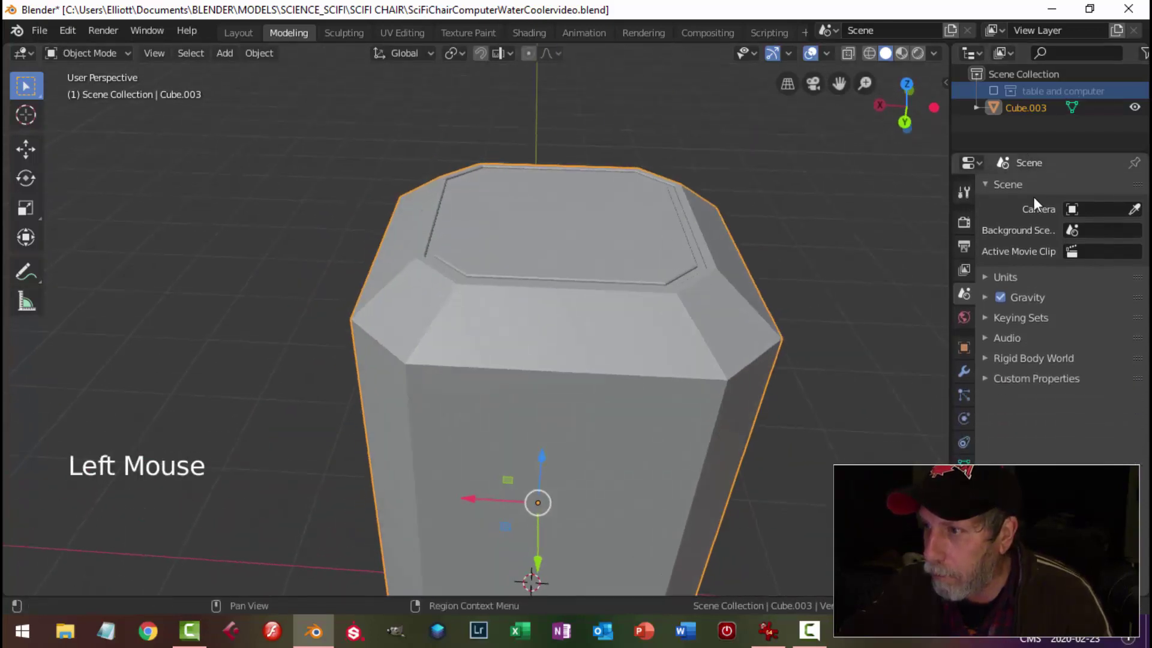
{"action": "left_click", "coordinate": [964, 372]}
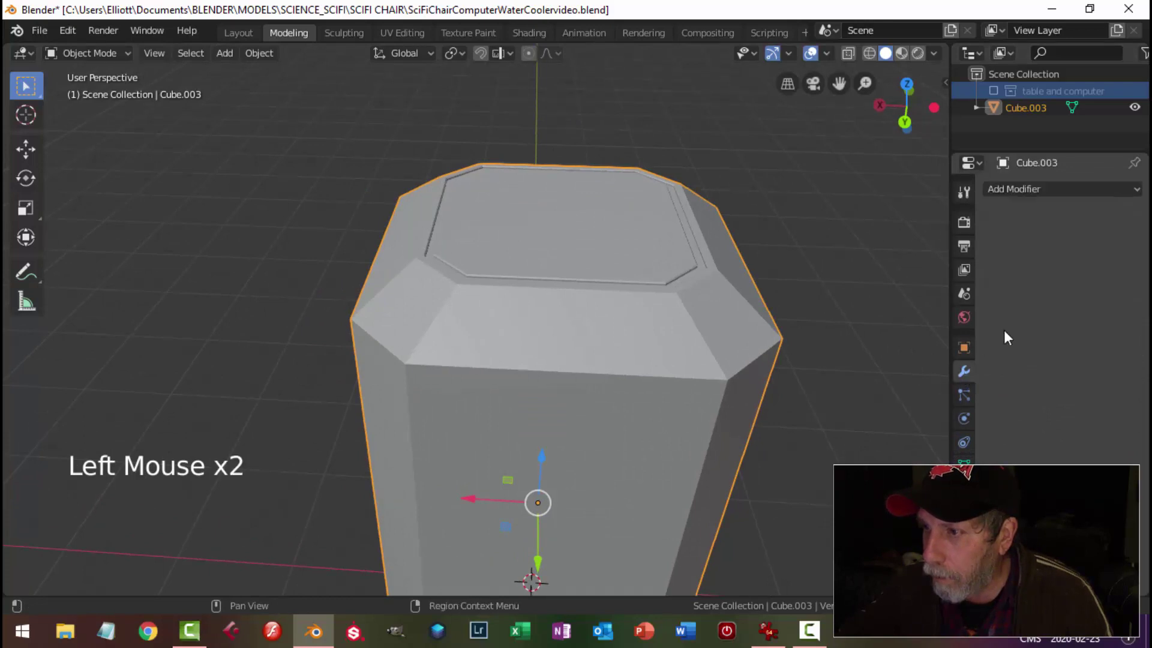
{"action": "left_click", "coordinate": [1024, 191]}
{"action": "left_click", "coordinate": [835, 244]}
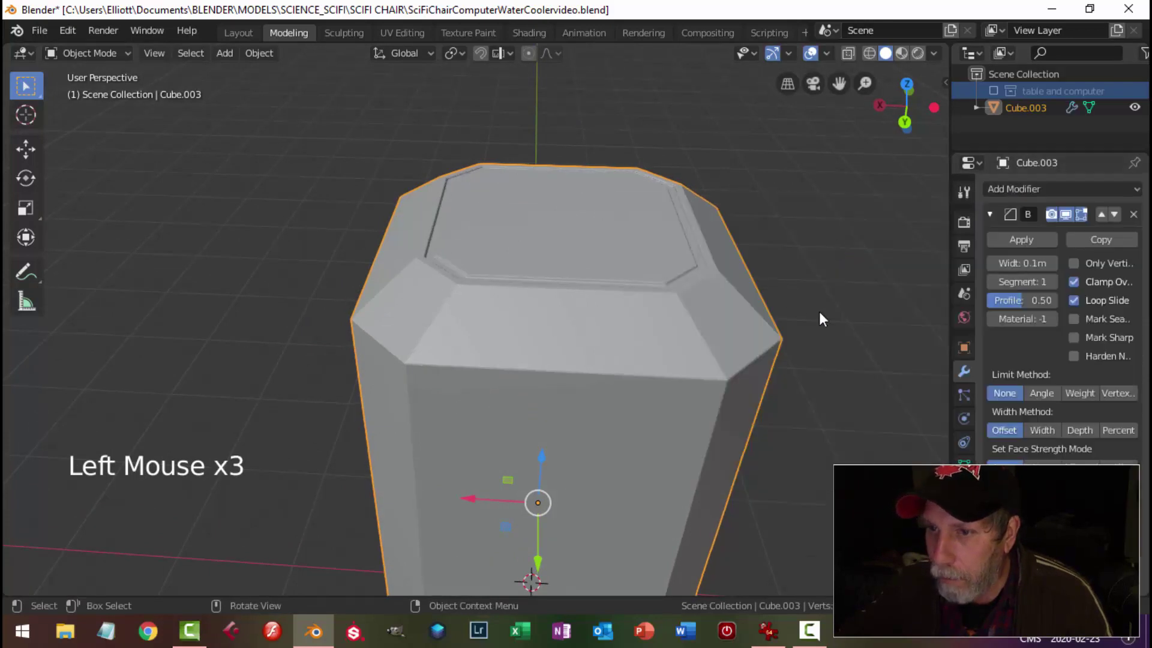
{"action": "left_click", "coordinate": [1052, 281]}
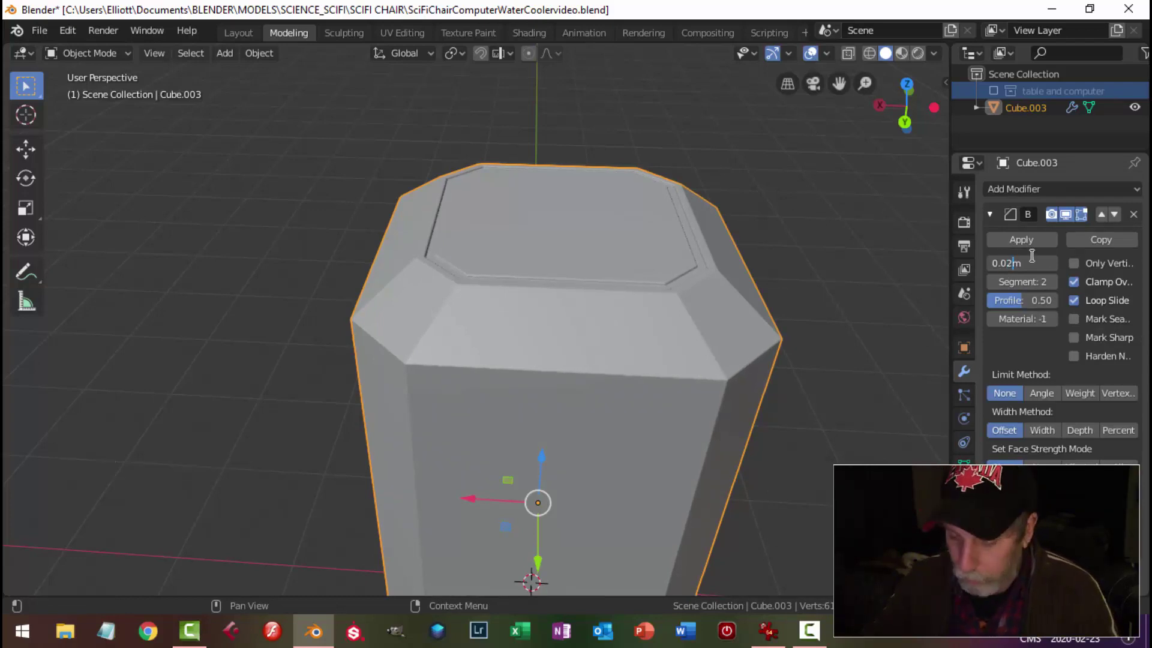
{"action": "key", "text": "alt+a"}
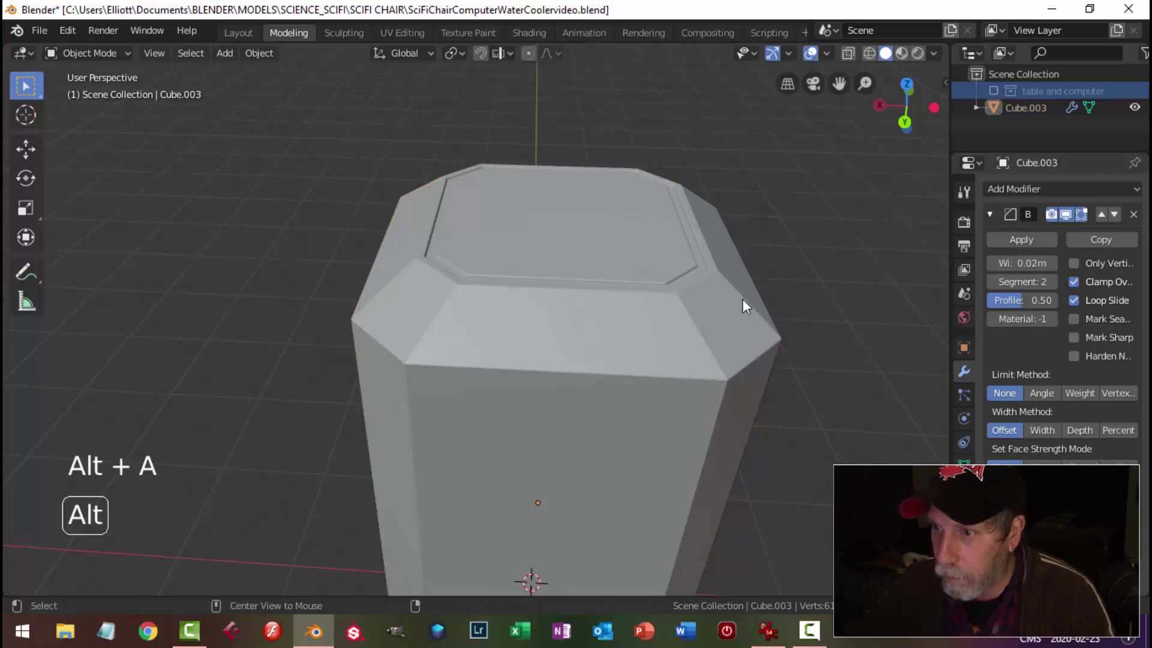
{"action": "scroll", "coordinate": [609, 313], "scroll_direction": "down", "scroll_amount": 3}
{"action": "middle_click_drag", "start_coordinate": [610, 314], "coordinate": [673, 339]}
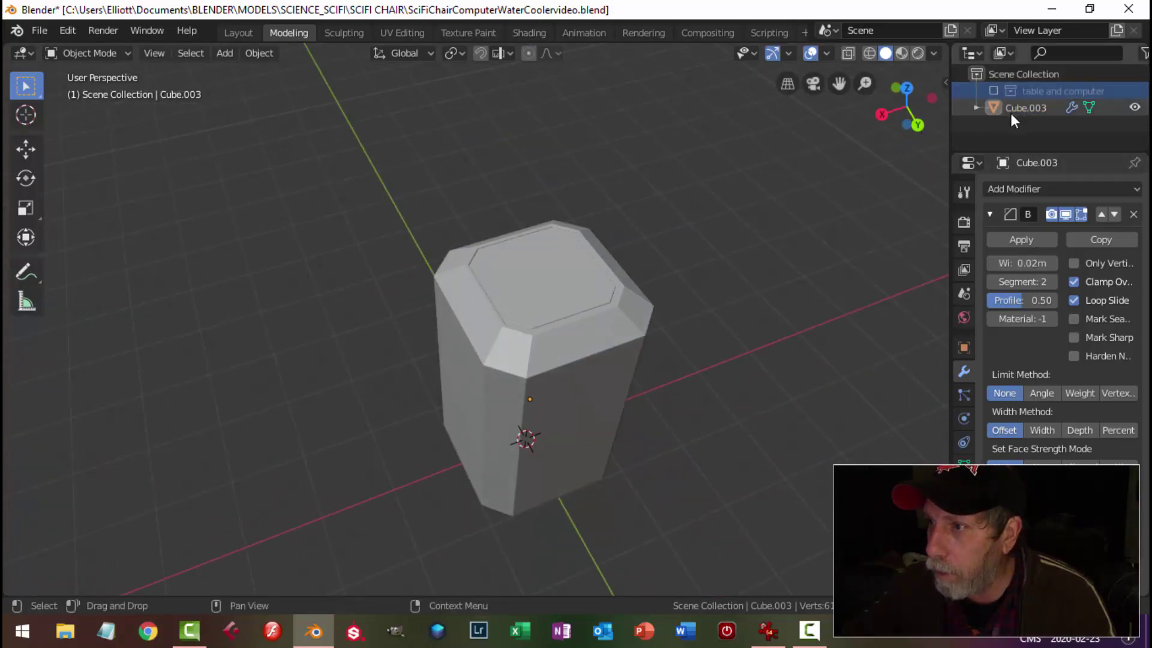
Briefly switch the "table and computer" collection on and off again
{"action": "left_click", "coordinate": [993, 90]}
{"action": "left_click", "coordinate": [994, 91]}
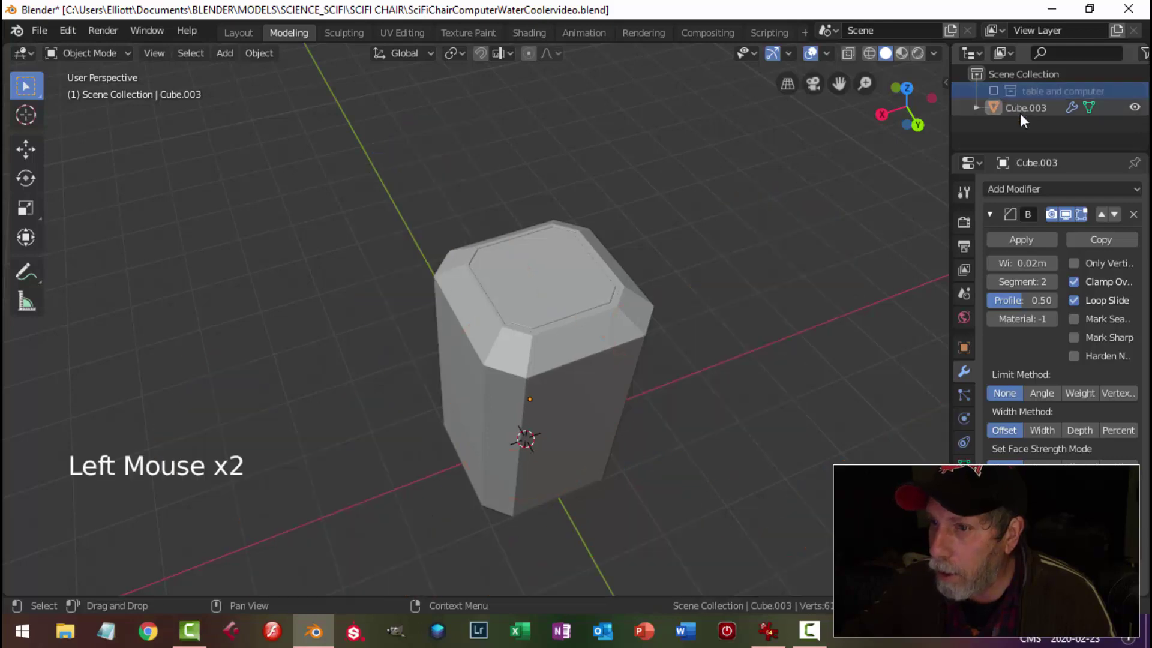
{"action": "left_click", "coordinate": [1016, 114]}
Extrude the central top face of the body in place and scale it inward to 0.656
{"action": "middle_click_drag", "start_coordinate": [660, 246], "coordinate": [552, 343]}
{"action": "key", "text": "alt+a"}
{"action": "left_click", "coordinate": [561, 332]}
{"action": "scroll", "coordinate": [617, 357], "scroll_direction": "down", "scroll_amount": 1}
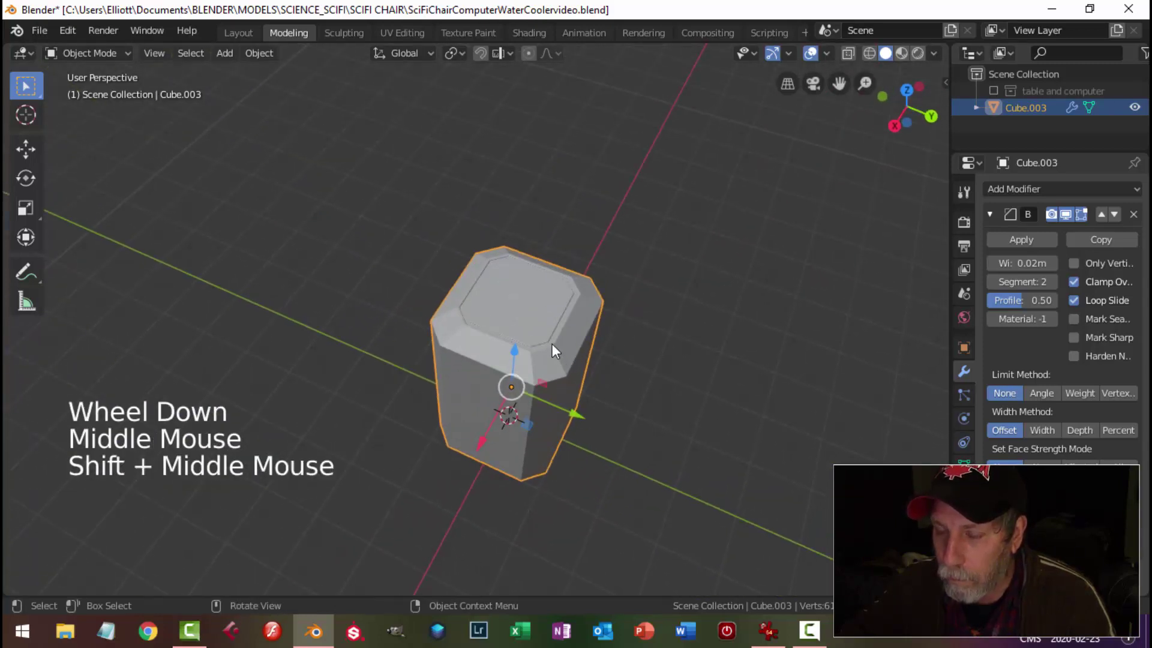
{"action": "scroll", "coordinate": [551, 343], "scroll_direction": "up", "scroll_amount": 2}
{"action": "left_click", "coordinate": [563, 307]}
{"action": "key", "text": "Tab"}
{"action": "scroll", "coordinate": [569, 307], "scroll_direction": "up", "scroll_amount": 3}
{"action": "key", "text": "alt+a"}
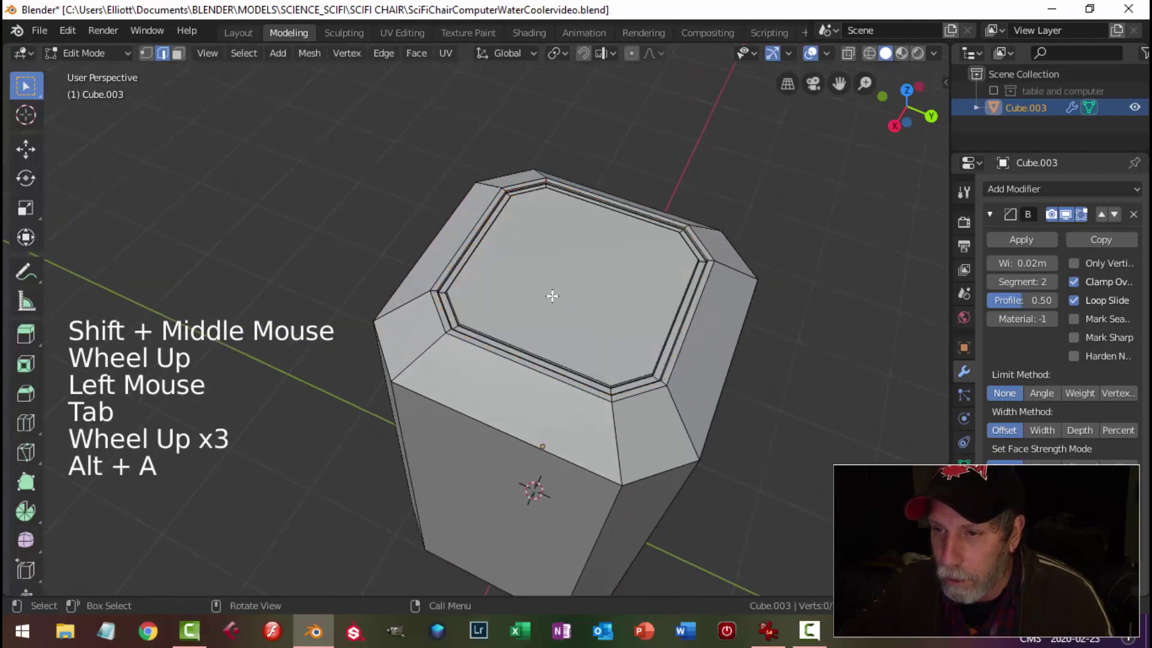
{"action": "key", "text": "3"}
{"action": "left_click", "coordinate": [586, 288]}
{"action": "middle_click_drag", "start_coordinate": [586, 288], "coordinate": [661, 298]}
{"action": "key", "text": "e"}
{"action": "key", "text": "s"}
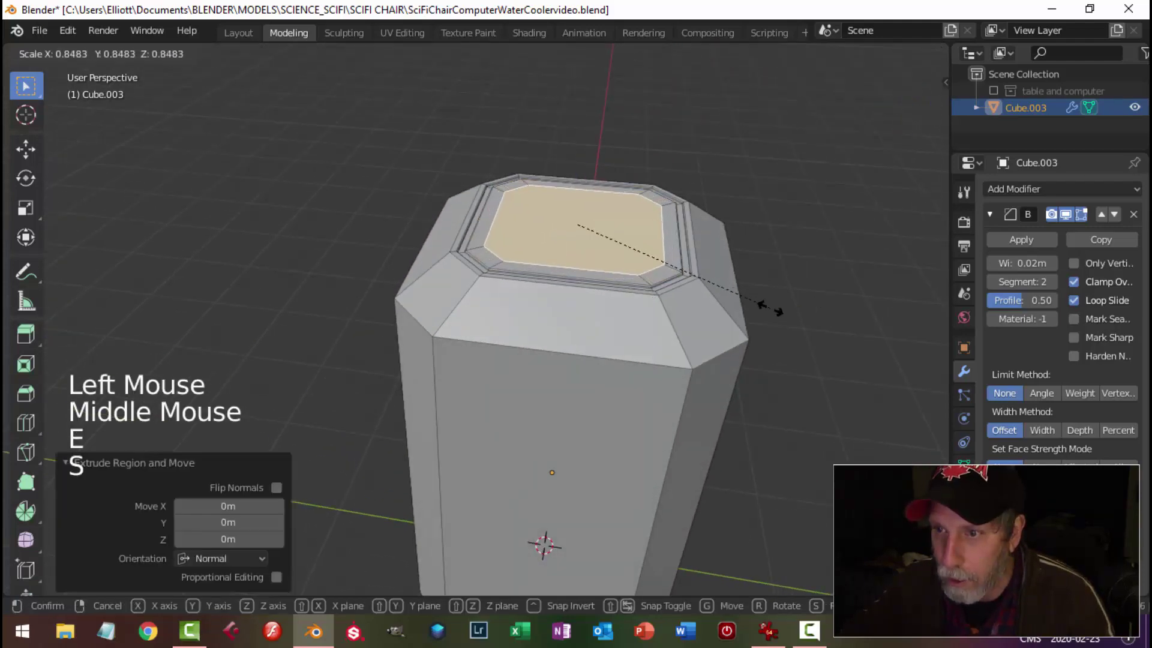
{"action": "left_click", "coordinate": [709, 307]}
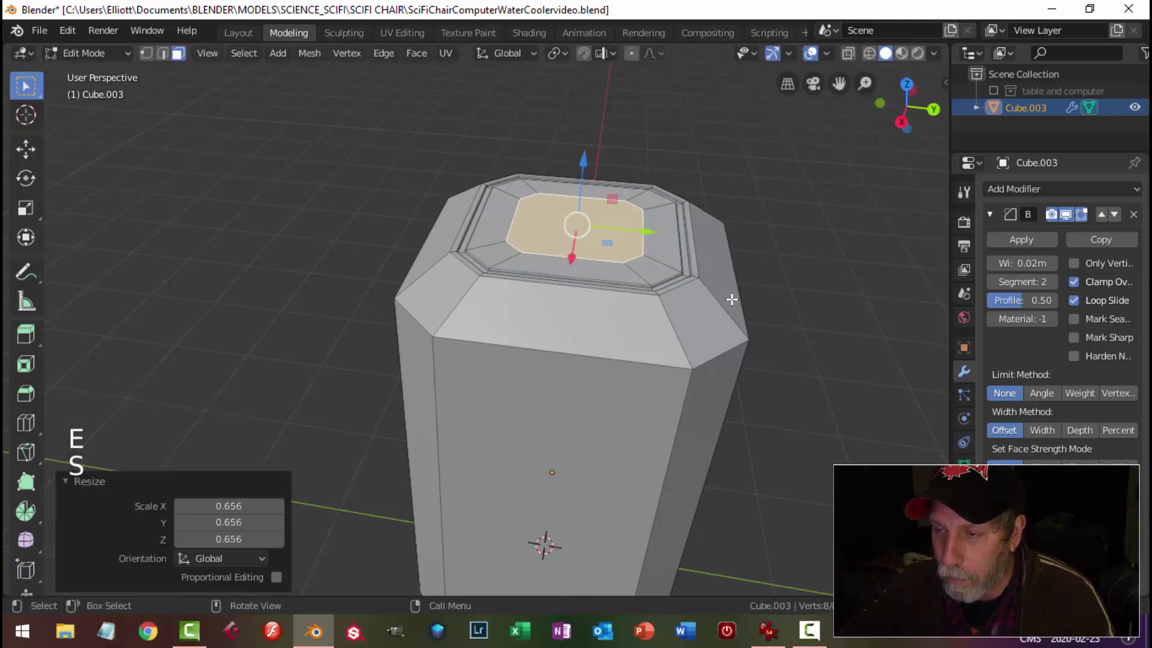
Scale the small inner top face by a further 0.872 and extrude it upward 0.0807 m
{"action": "middle_click_drag", "start_coordinate": [731, 299], "coordinate": [605, 289]}
{"action": "key", "text": "s"}
{"action": "left_click", "coordinate": [604, 299]}
{"action": "key", "text": "e"}
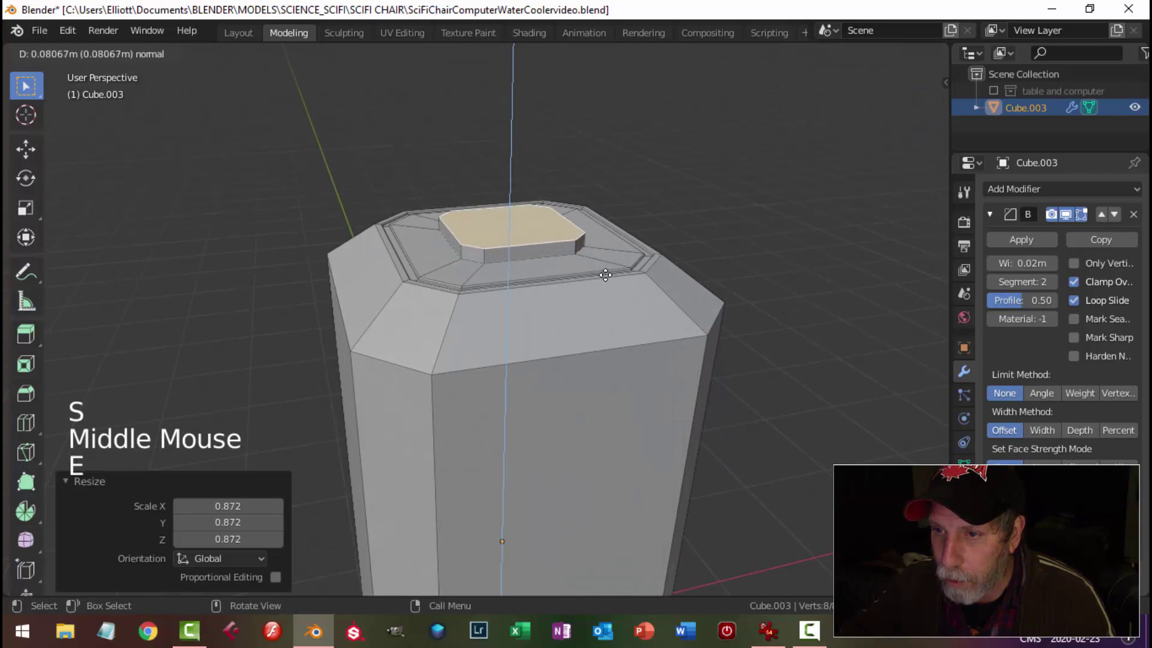
{"action": "left_click", "coordinate": [658, 255]}
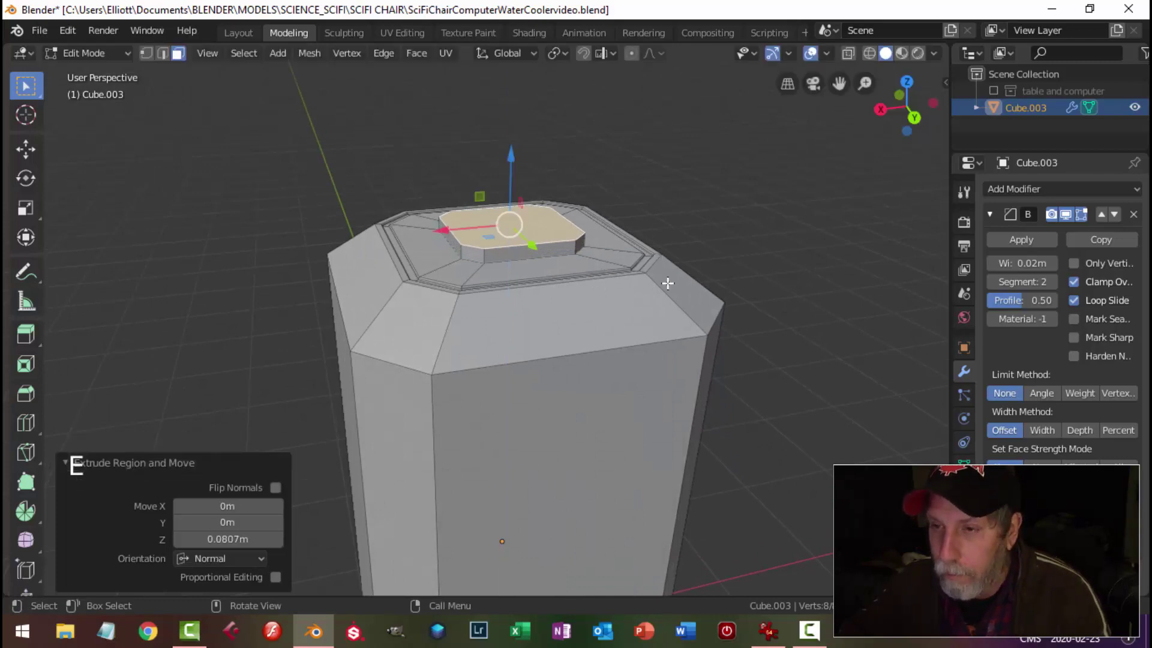
Extrude the raised face in place and scale it to 0.891 to form a thin rim
{"action": "scroll", "coordinate": [668, 284], "scroll_direction": "up", "scroll_amount": 1}
{"action": "middle_click_drag", "start_coordinate": [668, 283], "coordinate": [673, 306]}
{"action": "key", "text": "e"}
{"action": "key", "text": "s"}
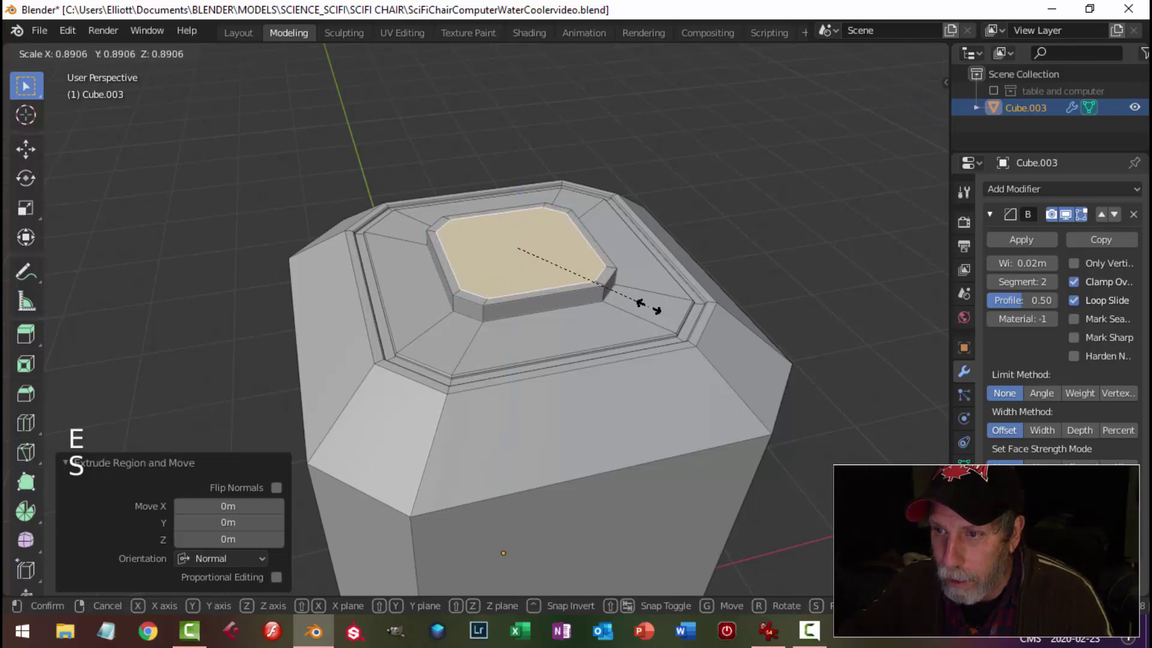
{"action": "left_click", "coordinate": [647, 306]}
Extrude the face inside the rim 0.0576 m downward to form a recess
{"action": "middle_click_drag", "start_coordinate": [648, 304], "coordinate": [588, 296]}
{"action": "key", "text": "e"}
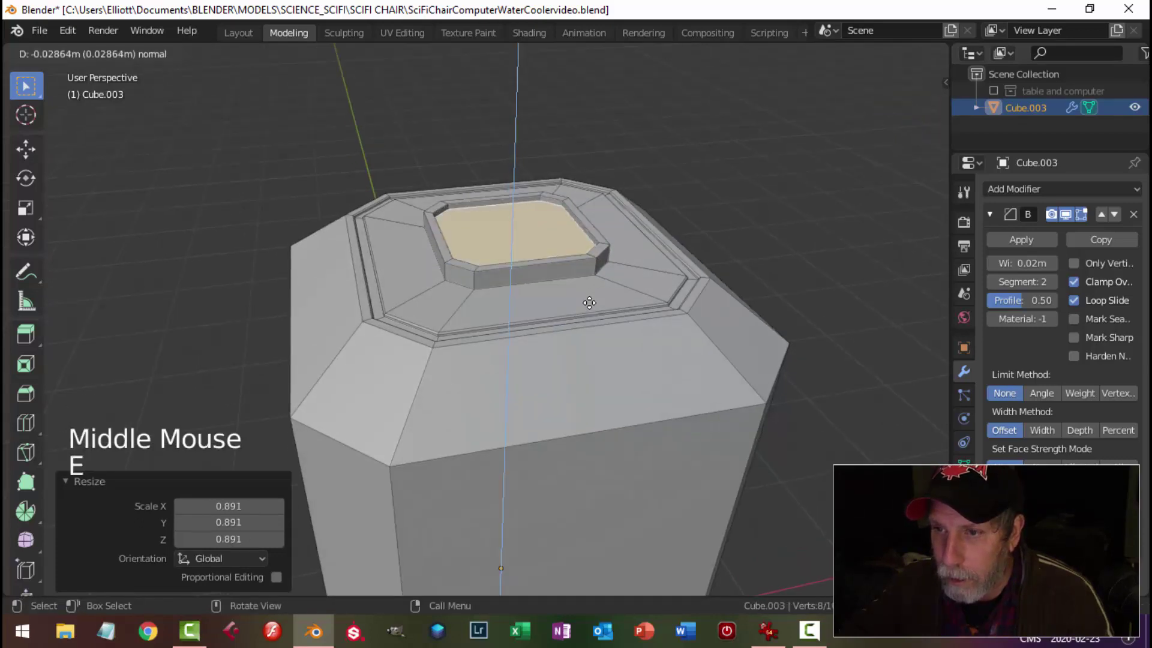
{"action": "left_click", "coordinate": [589, 308]}
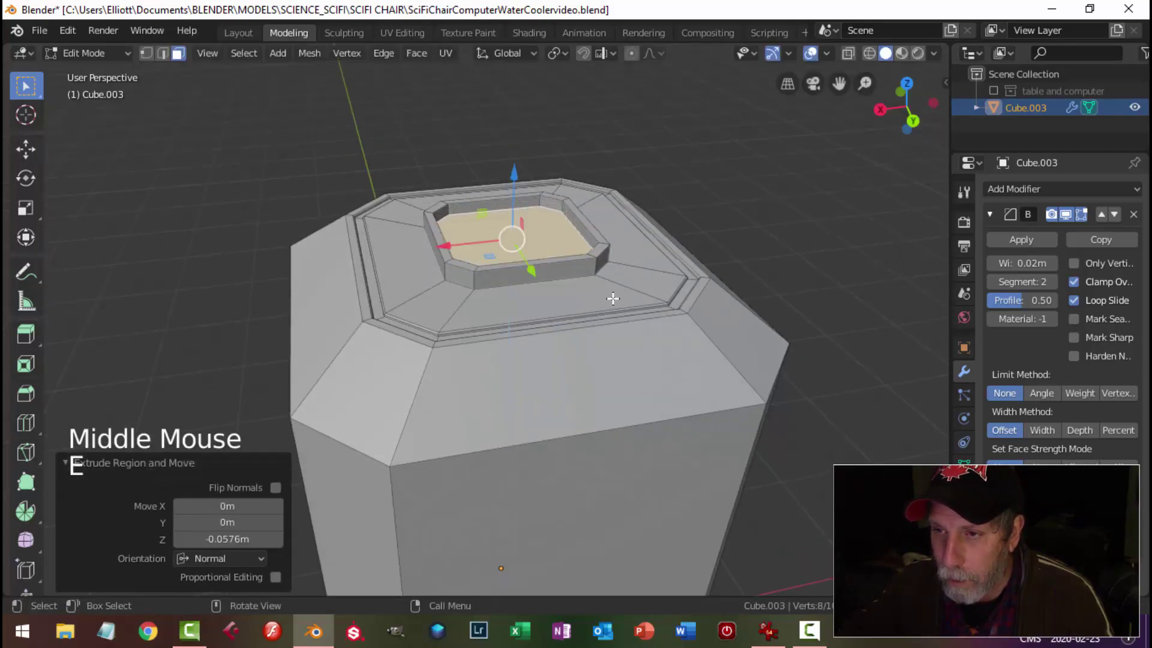
{"action": "key", "text": "alt+a"}
{"action": "key", "text": "Tab"}
{"action": "key", "text": "alt+a"}
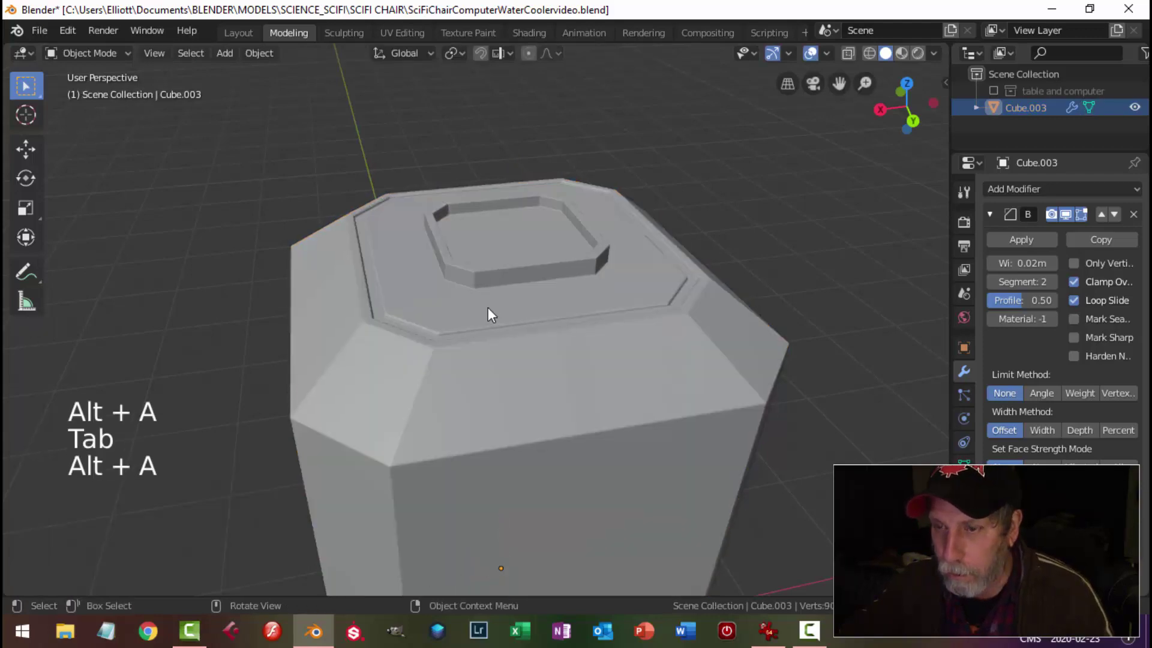
{"action": "middle_click_drag", "start_coordinate": [488, 313], "coordinate": [546, 275]}
{"action": "scroll", "coordinate": [596, 355], "scroll_direction": "down", "scroll_amount": 3}
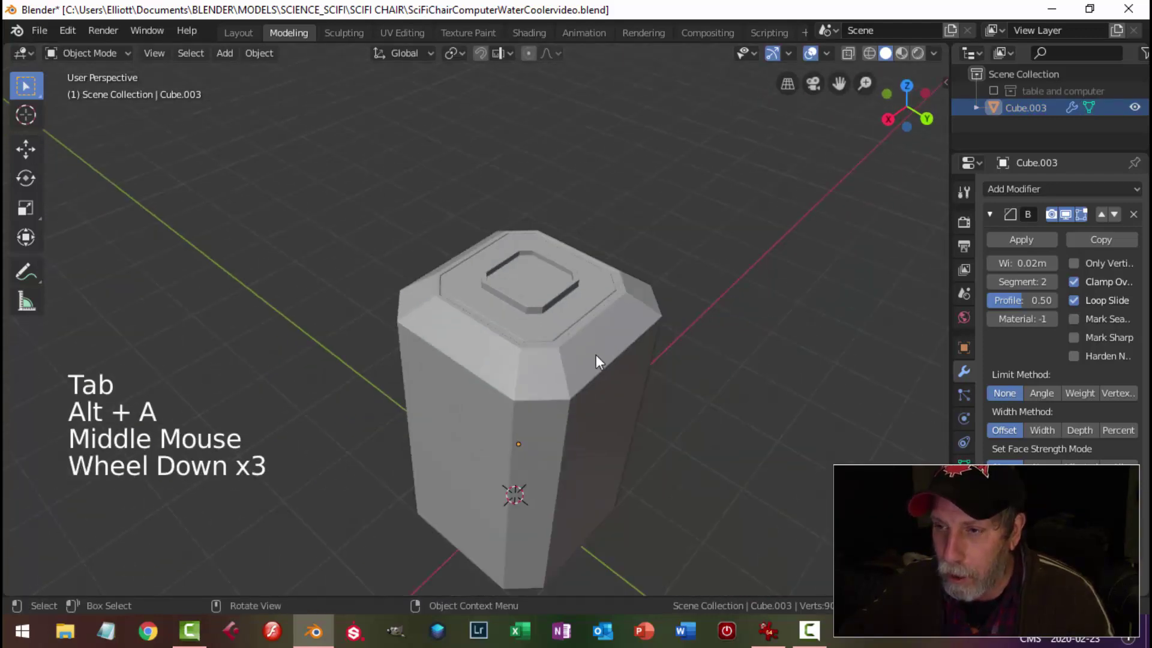
Select the recess floor with all faces of the raised rim and scale them smaller horizontally, leaving the Z axis out
{"action": "middle_click_drag", "start_coordinate": [595, 355], "coordinate": [528, 258]}
{"action": "scroll", "coordinate": [596, 315], "scroll_direction": "up", "scroll_amount": 2}
{"action": "key", "text": "Tab"}
{"action": "scroll", "coordinate": [528, 254], "scroll_direction": "up", "scroll_amount": 2}
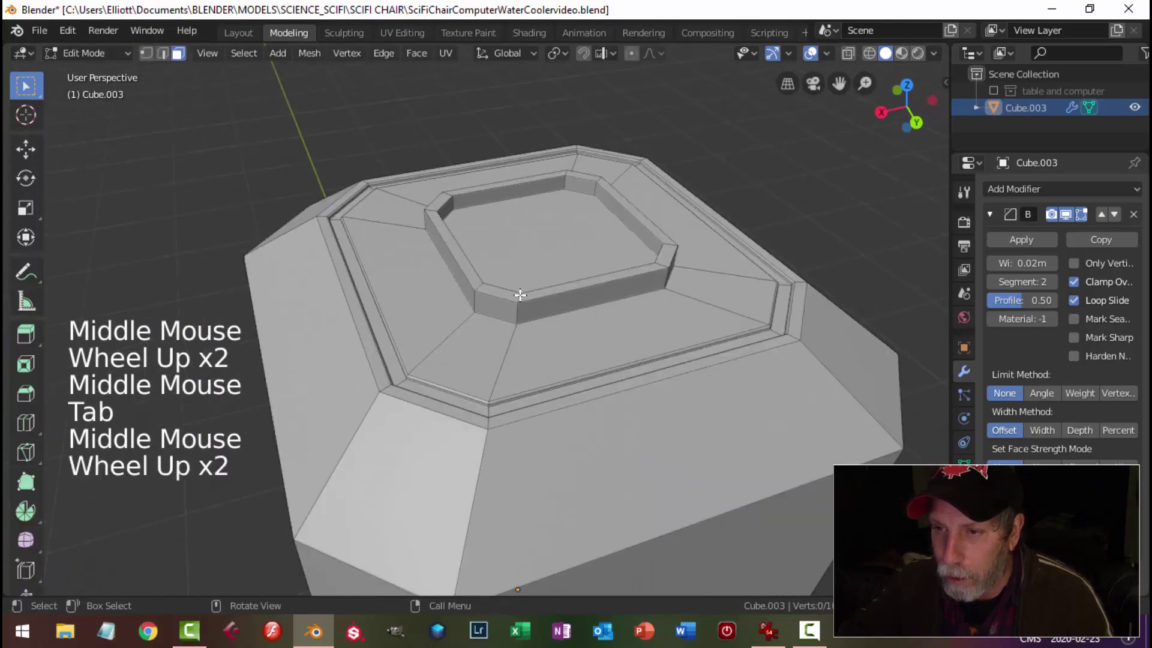
{"action": "key", "text": "3"}
{"action": "left_click", "coordinate": [528, 253]}
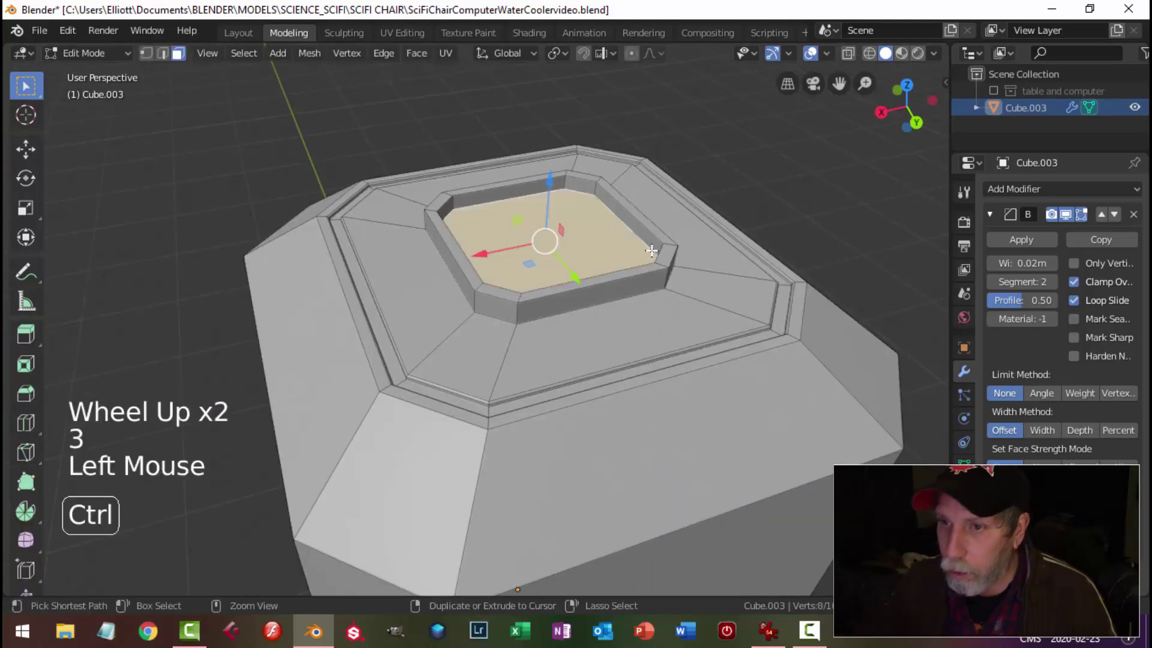
{"action": "key", "text": "ctrl+KP_Add"}
{"action": "key", "text": "ctrl+KP_Add"}
{"action": "key", "text": "ctrl+KP_Add"}
{"action": "key", "text": "ctrl+KP_Add"}
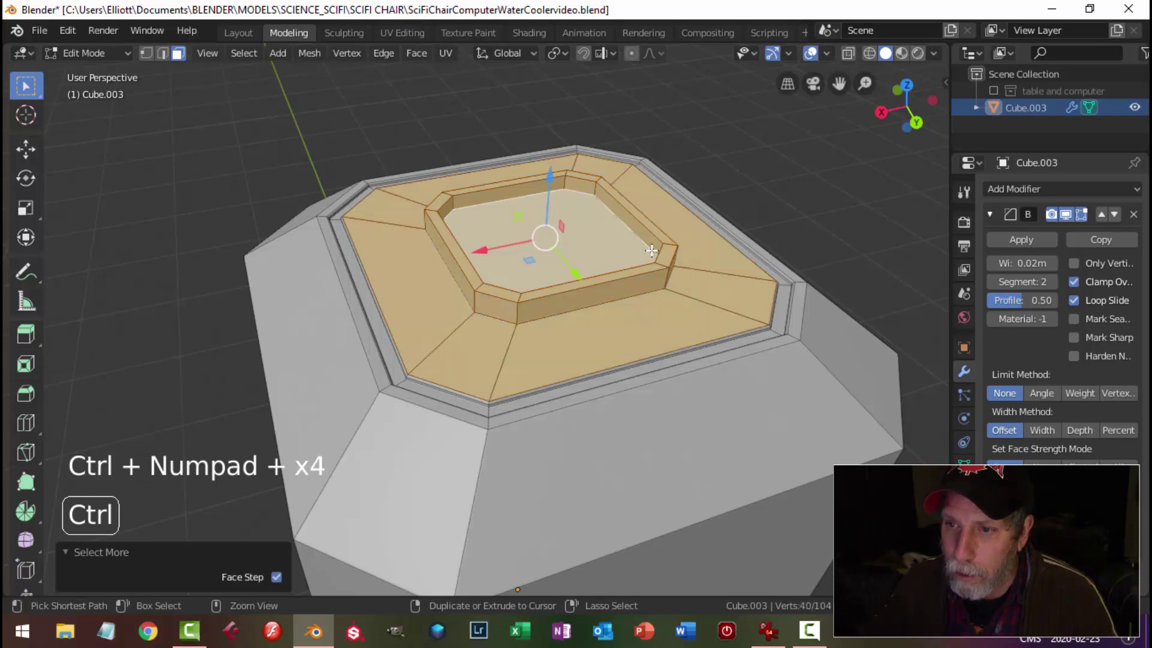
{"action": "key", "text": "ctrl+KP_Subtract"}
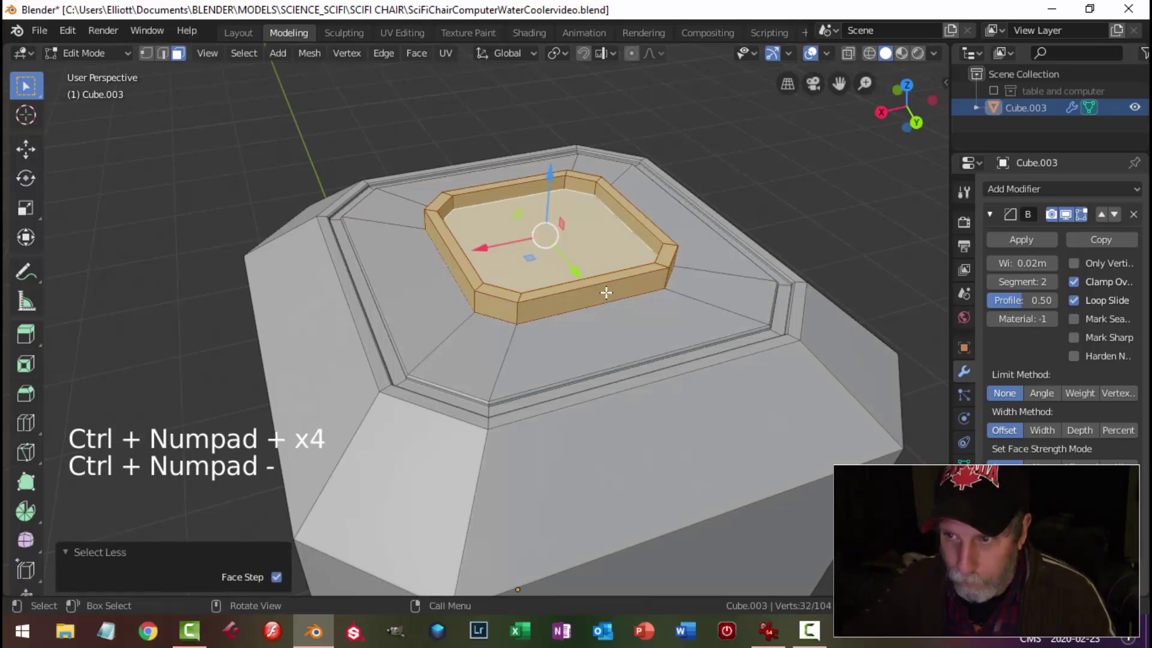
{"action": "middle_click_drag", "start_coordinate": [606, 292], "coordinate": [581, 276]}
{"action": "key", "text": "s"}
{"action": "key", "text": "shift+z"}
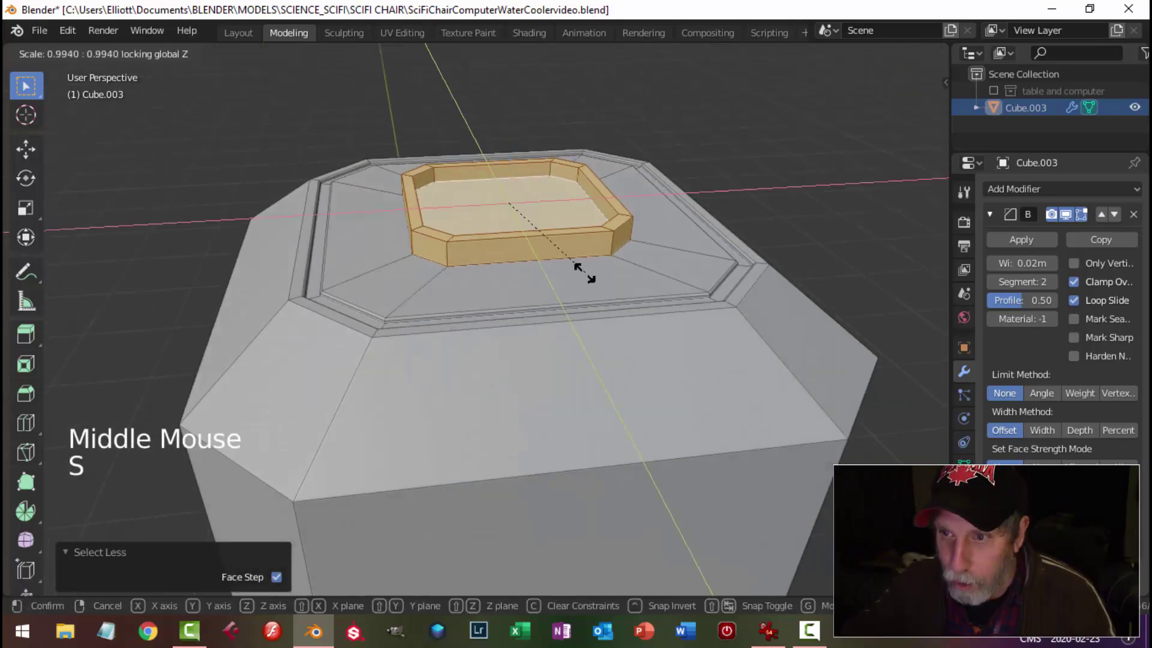
{"action": "left_click", "coordinate": [555, 265]}
{"action": "key", "text": "alt+a"}
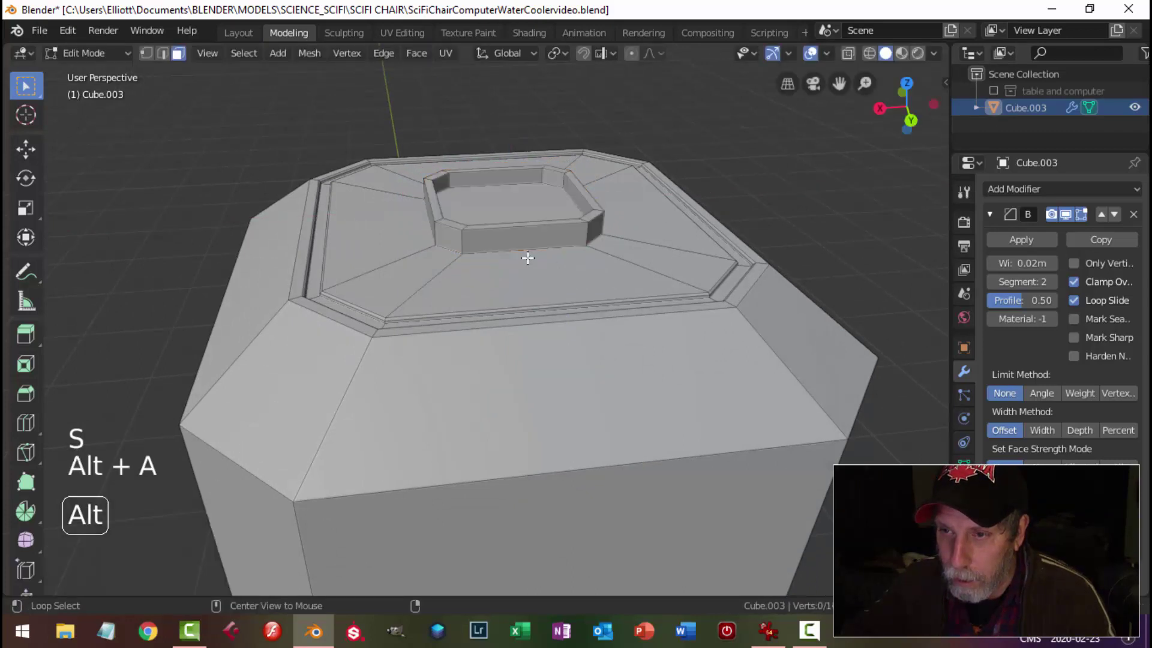
Bevel the inner and outer top edge loops of the raised rim with a width of 0.0057 m
{"action": "key", "text": "2"}
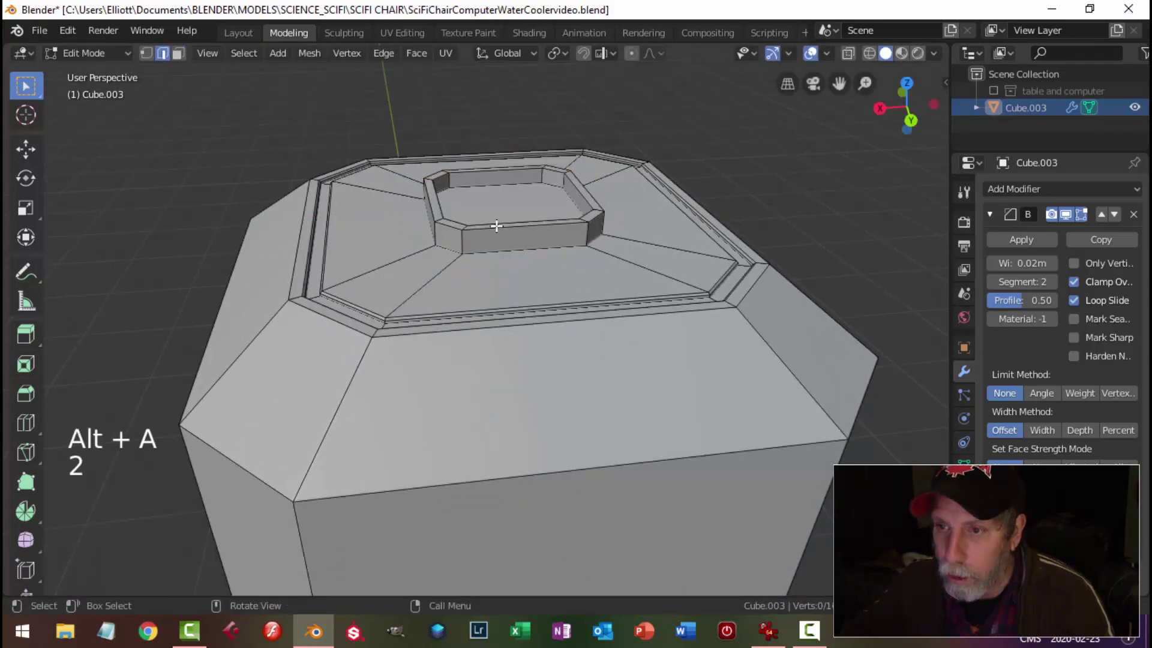
{"action": "left_click", "coordinate": [449, 207], "text": "alt+shift"}
{"action": "scroll", "coordinate": [439, 180], "scroll_direction": "up", "scroll_amount": 1}
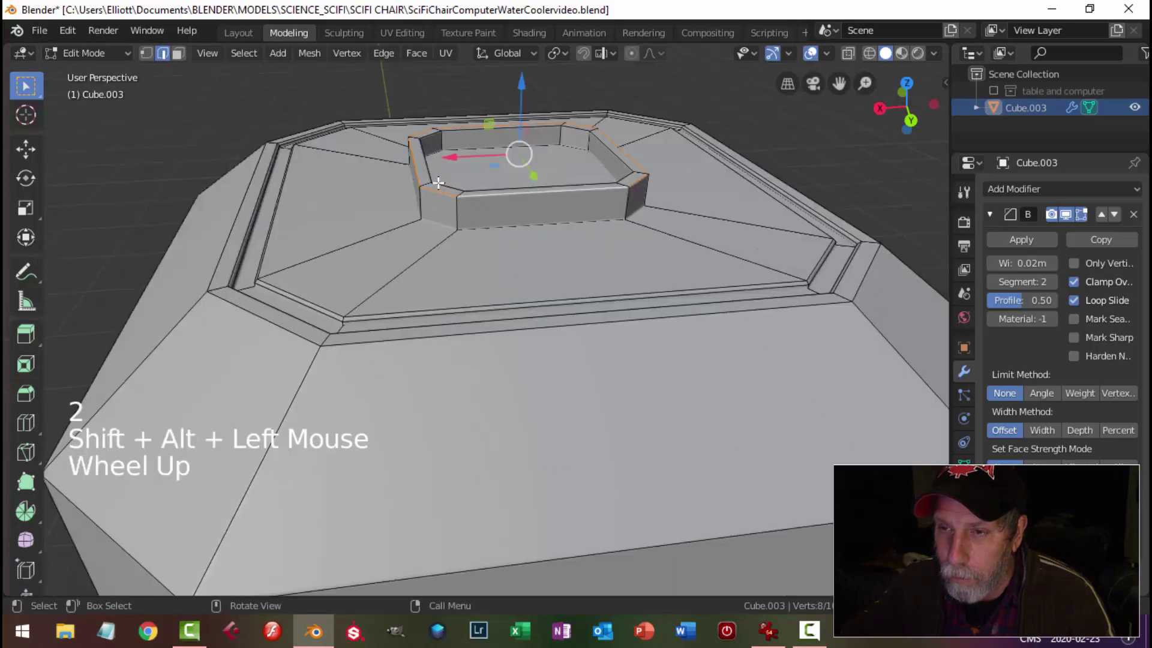
{"action": "left_click", "coordinate": [422, 150], "text": "alt+shift"}
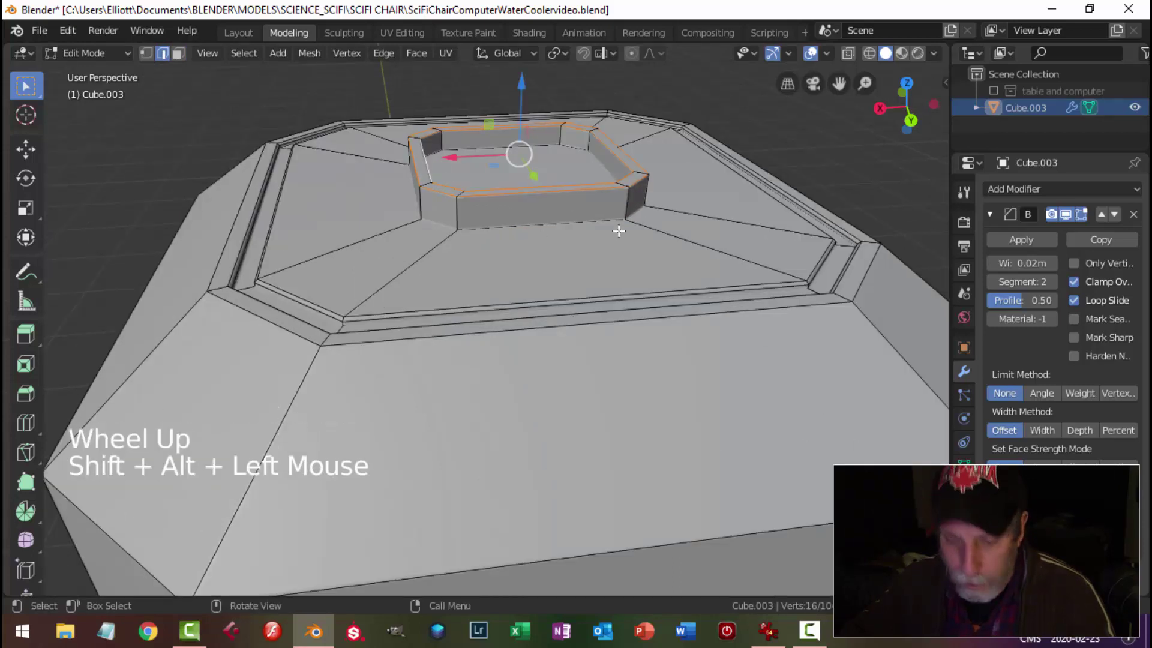
{"action": "key", "text": "ctrl+b"}
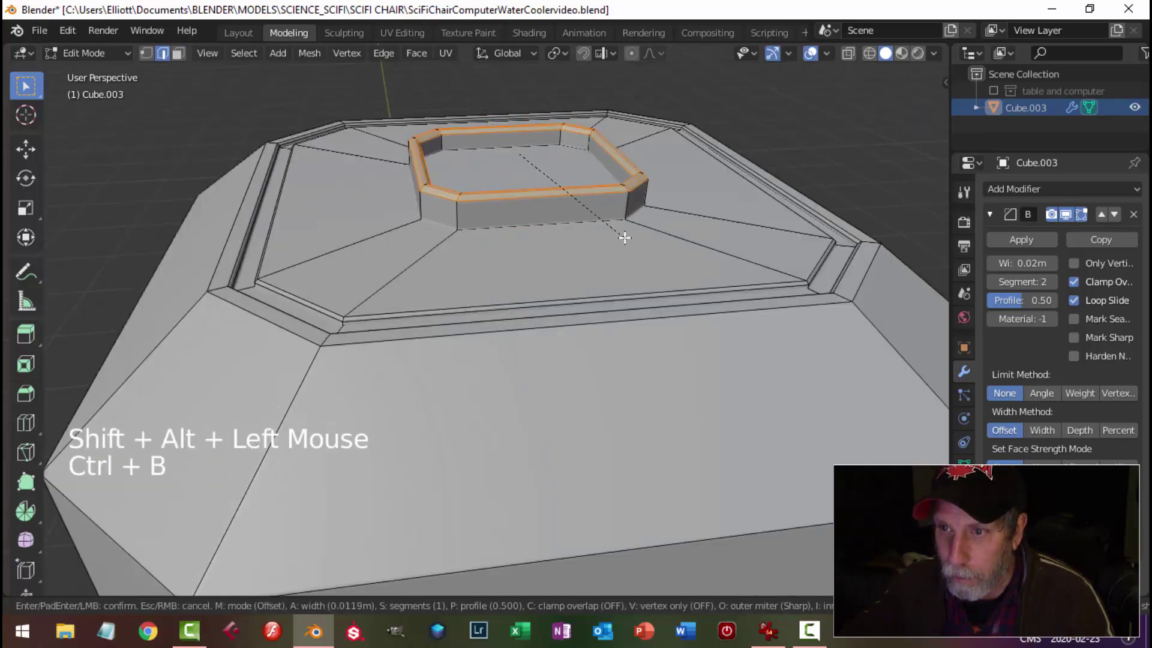
{"action": "key", "text": "shift"}
{"action": "left_click", "coordinate": [623, 234]}
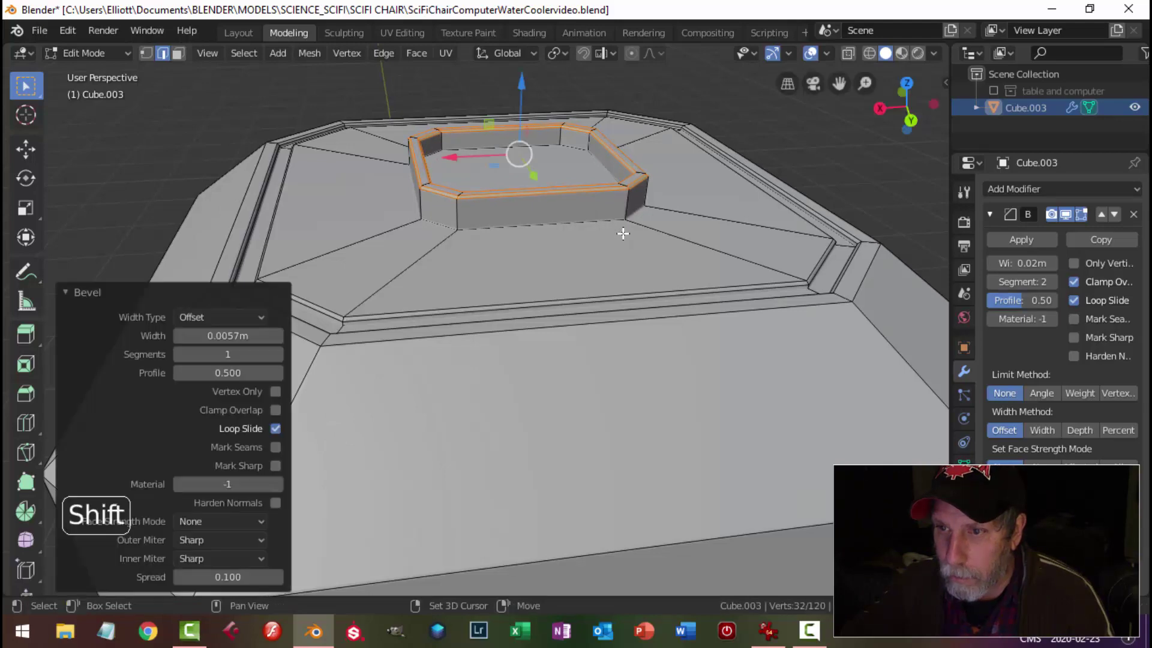
{"action": "key", "text": "Tab"}
{"action": "scroll", "coordinate": [542, 239], "scroll_direction": "down", "scroll_amount": 2}
{"action": "middle_click_drag", "start_coordinate": [520, 252], "coordinate": [654, 294]}
{"action": "scroll", "coordinate": [642, 250], "scroll_direction": "down", "scroll_amount": 3}
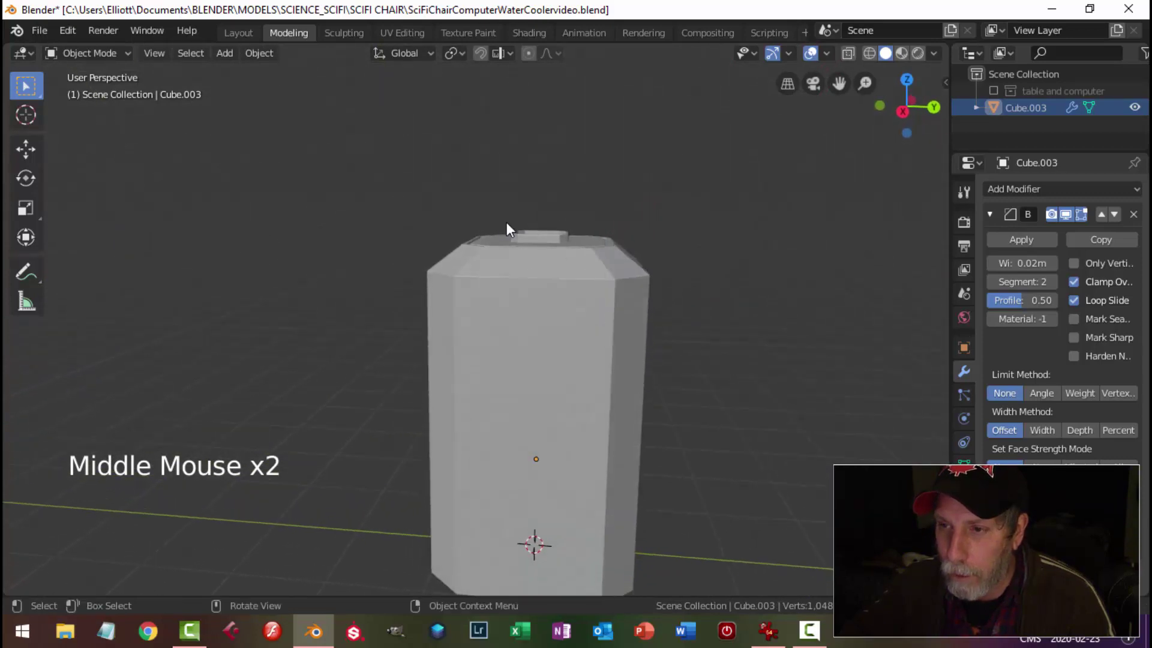
{"action": "scroll", "coordinate": [571, 300], "scroll_direction": "down", "scroll_amount": 2}
{"action": "middle_click_drag", "start_coordinate": [571, 300], "coordinate": [449, 344], "text": "shift"}
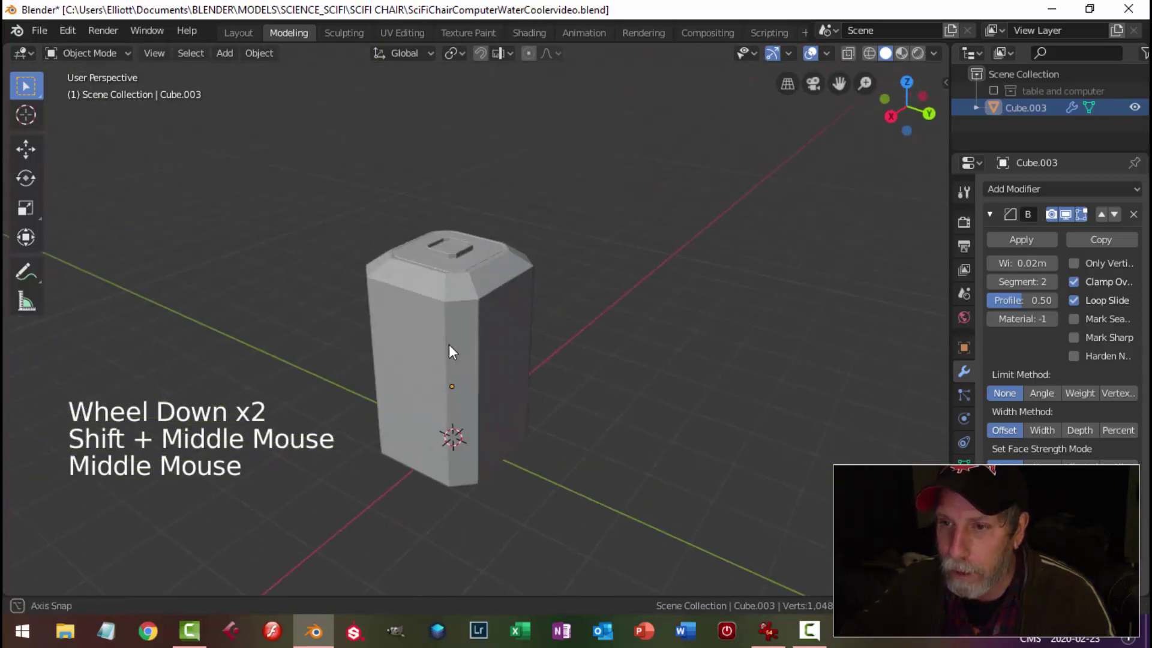
Select the top faces of the raised rim, grow the selection once and move it up along Z to make the rim taller
{"action": "scroll", "coordinate": [481, 298], "scroll_direction": "up", "scroll_amount": 2}
{"action": "middle_click_drag", "start_coordinate": [480, 299], "coordinate": [506, 308]}
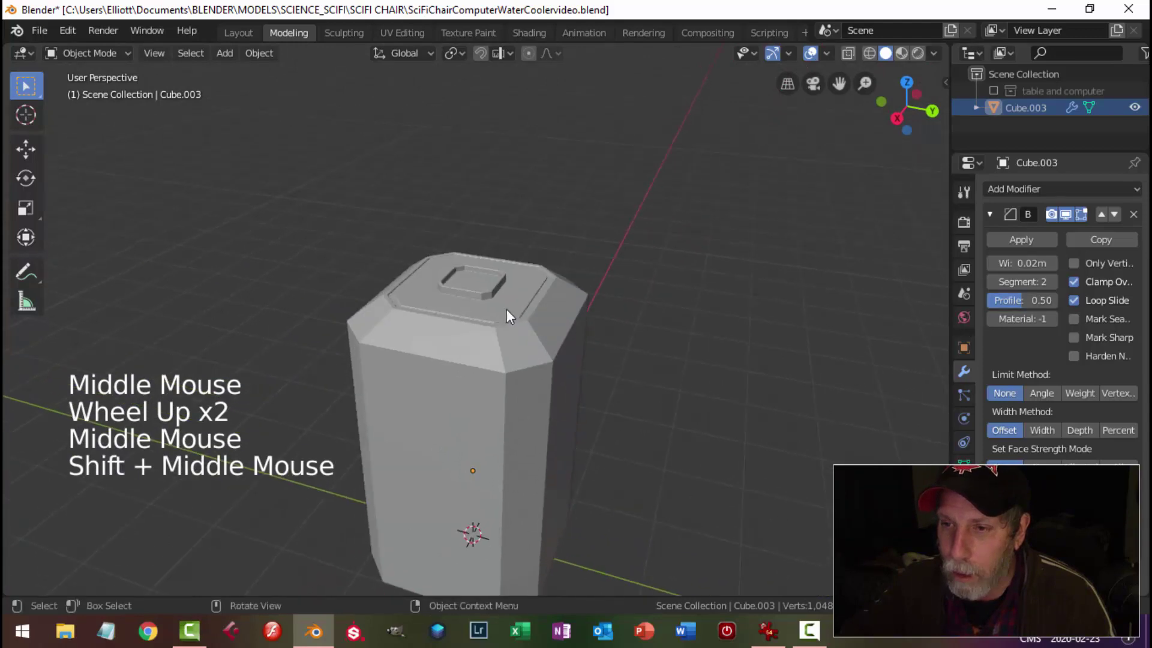
{"action": "scroll", "coordinate": [502, 307], "scroll_direction": "up", "scroll_amount": 2}
{"action": "left_click", "coordinate": [483, 281]}
{"action": "key", "text": "Tab"}
{"action": "scroll", "coordinate": [484, 281], "scroll_direction": "up", "scroll_amount": 3}
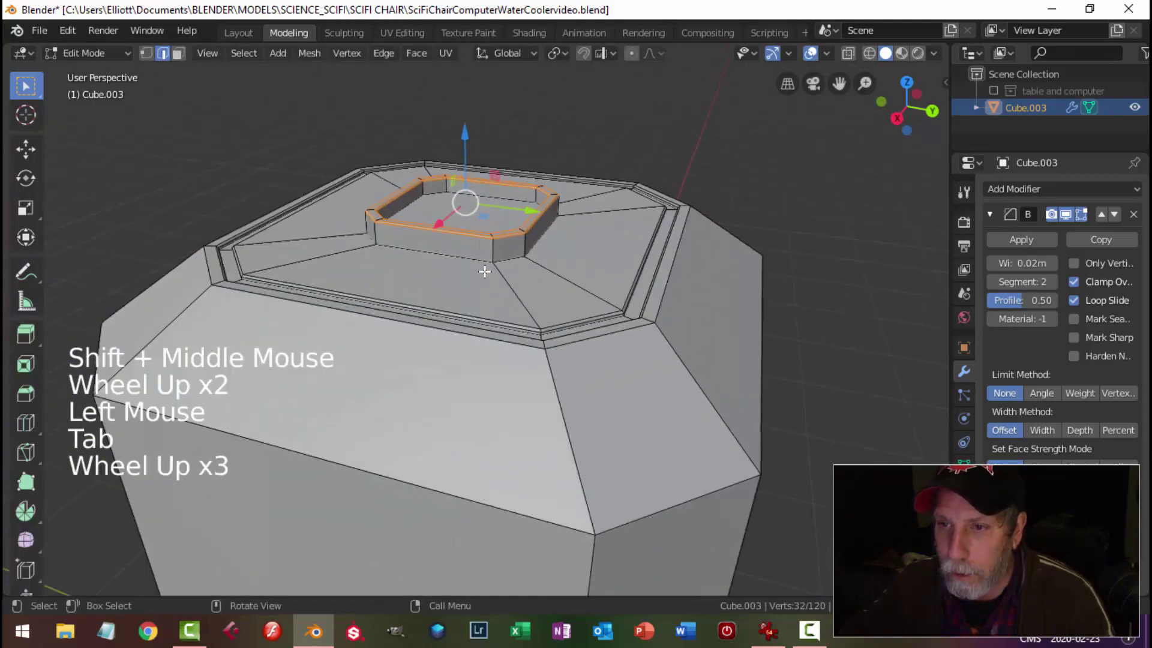
{"action": "middle_click_drag", "start_coordinate": [483, 268], "coordinate": [459, 280]}
{"action": "key", "text": "alt+a"}
{"action": "scroll", "coordinate": [360, 254], "scroll_direction": "up", "scroll_amount": 1}
{"action": "middle_click_drag", "start_coordinate": [360, 254], "coordinate": [487, 332], "text": "shift"}
{"action": "key", "text": "3"}
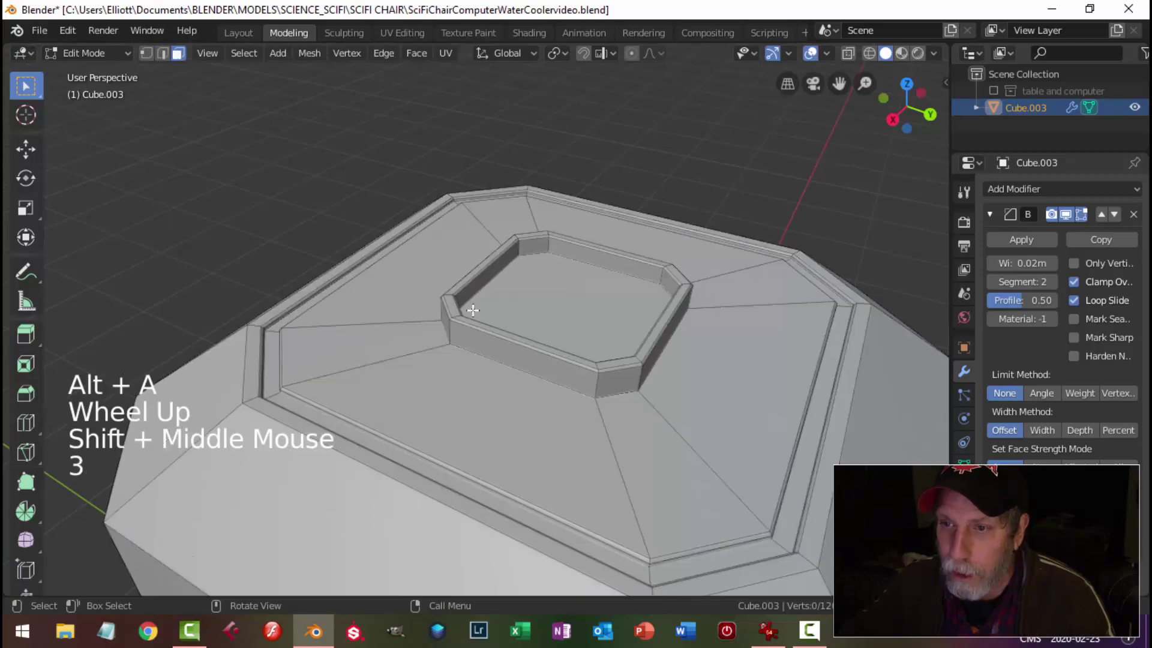
{"action": "scroll", "coordinate": [442, 303], "scroll_direction": "up", "scroll_amount": 3}
{"action": "left_click", "coordinate": [415, 266], "text": "alt+shift"}
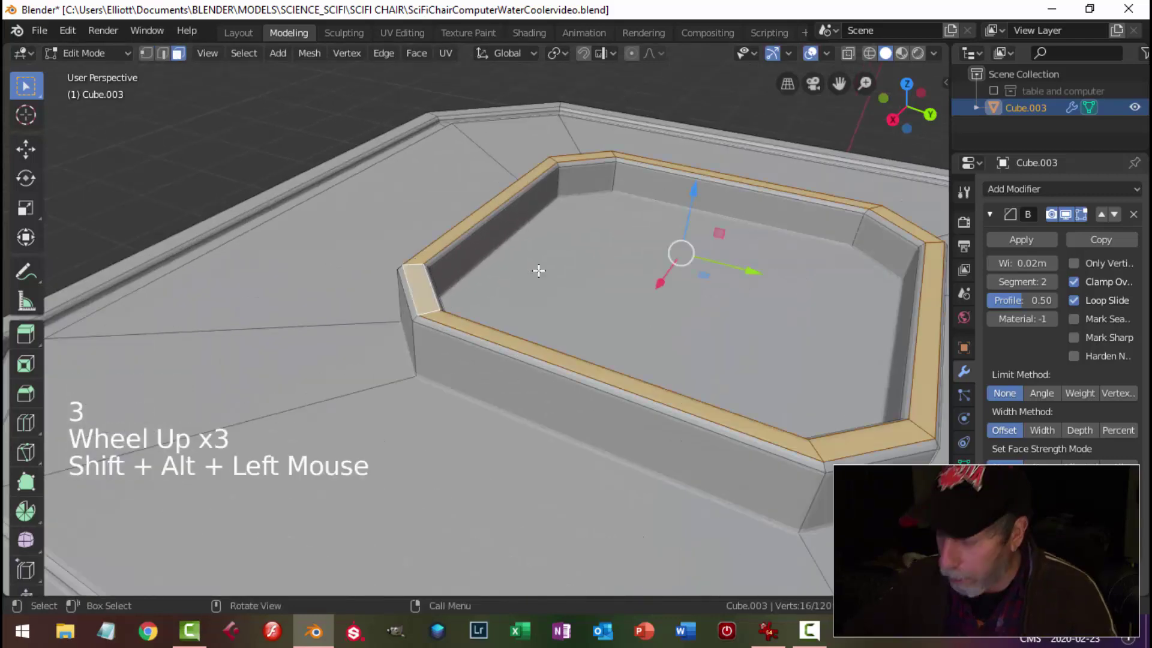
{"action": "key", "text": "ctrl+KP_Add"}
{"action": "scroll", "coordinate": [514, 278], "scroll_direction": "down", "scroll_amount": 2}
{"action": "middle_click_drag", "start_coordinate": [514, 278], "coordinate": [540, 286]}
{"action": "left_click_drag", "start_coordinate": [487, 130], "coordinate": [487, 96]}
{"action": "key", "text": "alt+a"}
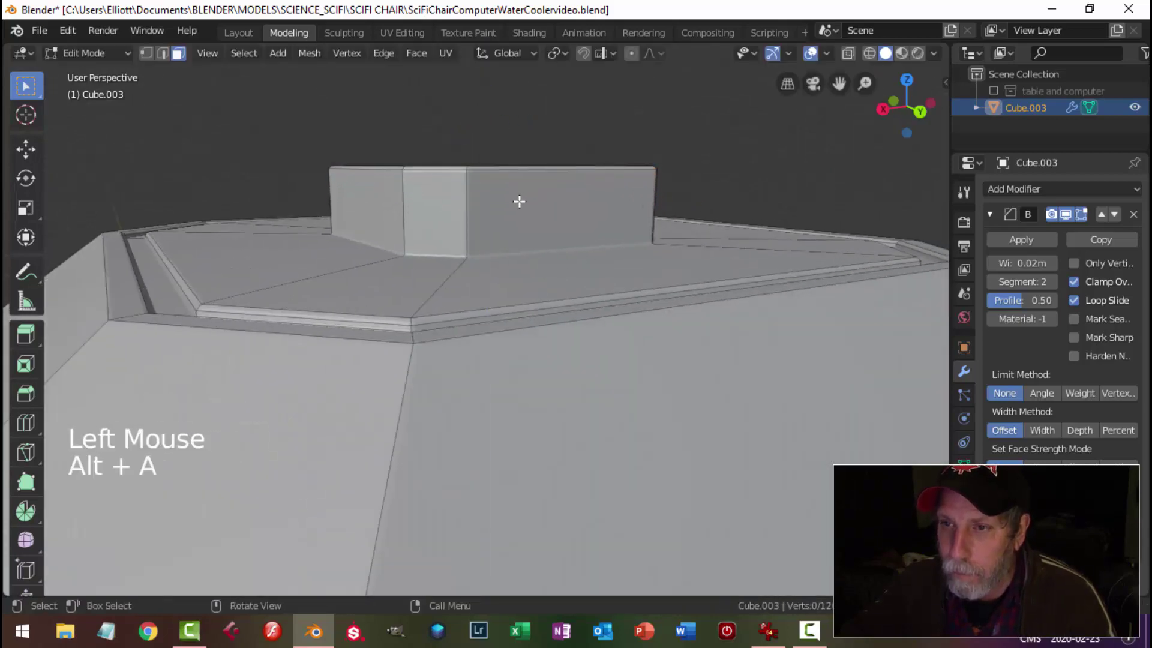
Leave mesh editing and add a UV sphere with 20 segments and 10 rings at the origin
{"action": "scroll", "coordinate": [517, 204], "scroll_direction": "down", "scroll_amount": 3}
{"action": "middle_click_drag", "start_coordinate": [516, 208], "coordinate": [540, 357]}
{"action": "key", "text": "Tab"}
{"action": "scroll", "coordinate": [546, 309], "scroll_direction": "down", "scroll_amount": 3}
{"action": "key", "text": "alt+a"}
{"action": "middle_click_drag", "start_coordinate": [540, 356], "coordinate": [517, 369]}
{"action": "key", "text": "shift+a"}
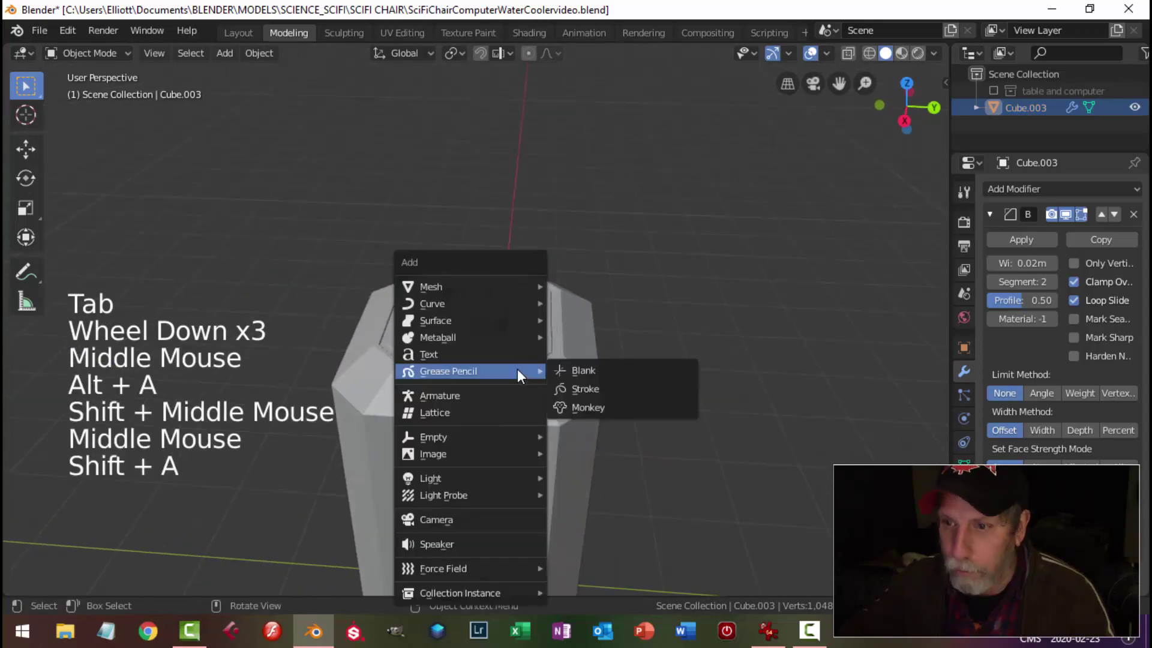
{"action": "mouse_move", "coordinate": [493, 286]}
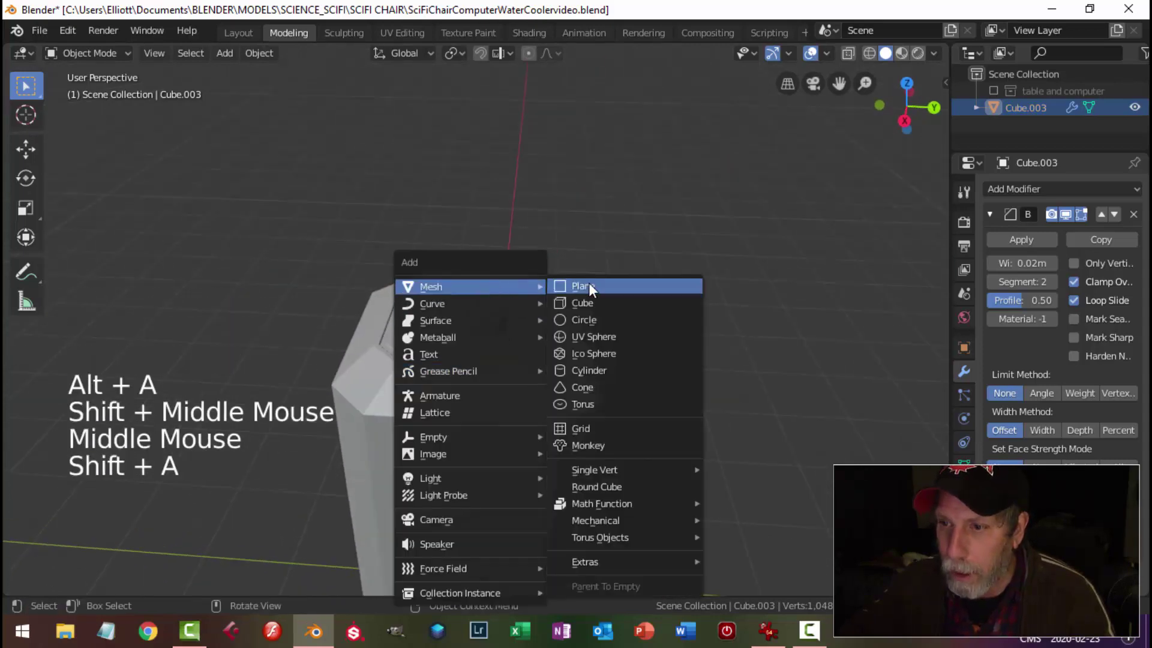
{"action": "left_click", "coordinate": [600, 333]}
{"action": "left_click", "coordinate": [252, 400]}
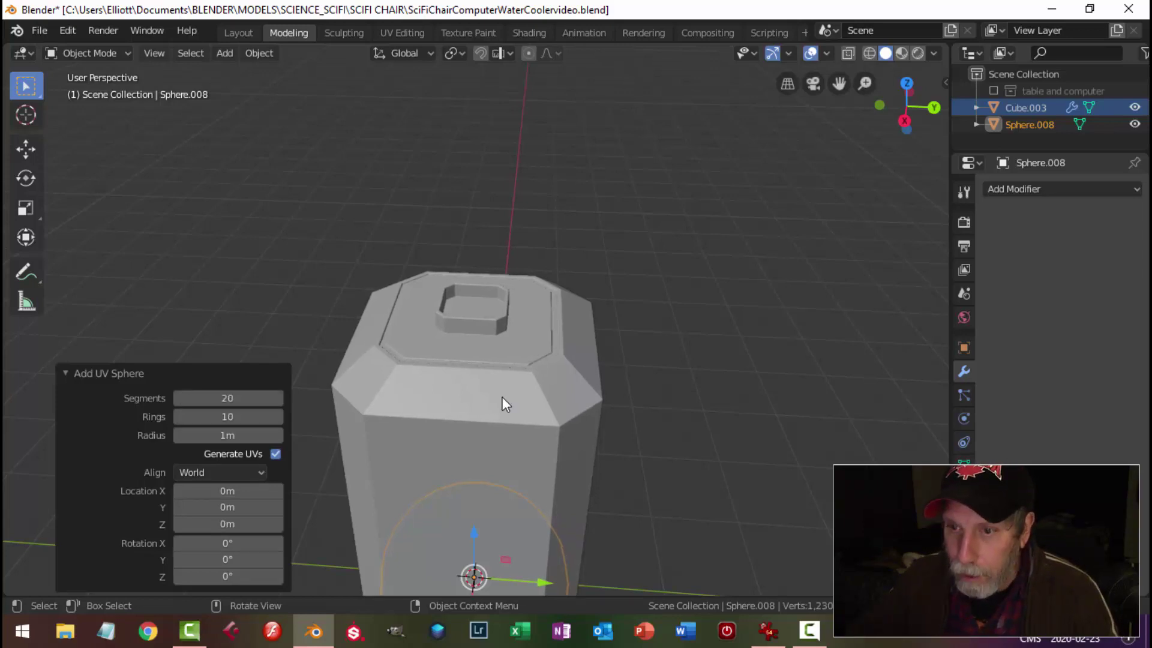
Move the sphere 4.74 m up along Z so it sits above the cooler body
{"action": "scroll", "coordinate": [502, 397], "scroll_direction": "down", "scroll_amount": 5}
{"action": "mouse_move", "coordinate": [502, 397]}
{"action": "middle_mouse_down"}
{"action": "mouse_move", "coordinate": [508, 382]}
{"action": "mouse_move", "coordinate": [497, 380]}
{"action": "middle_mouse_up"}
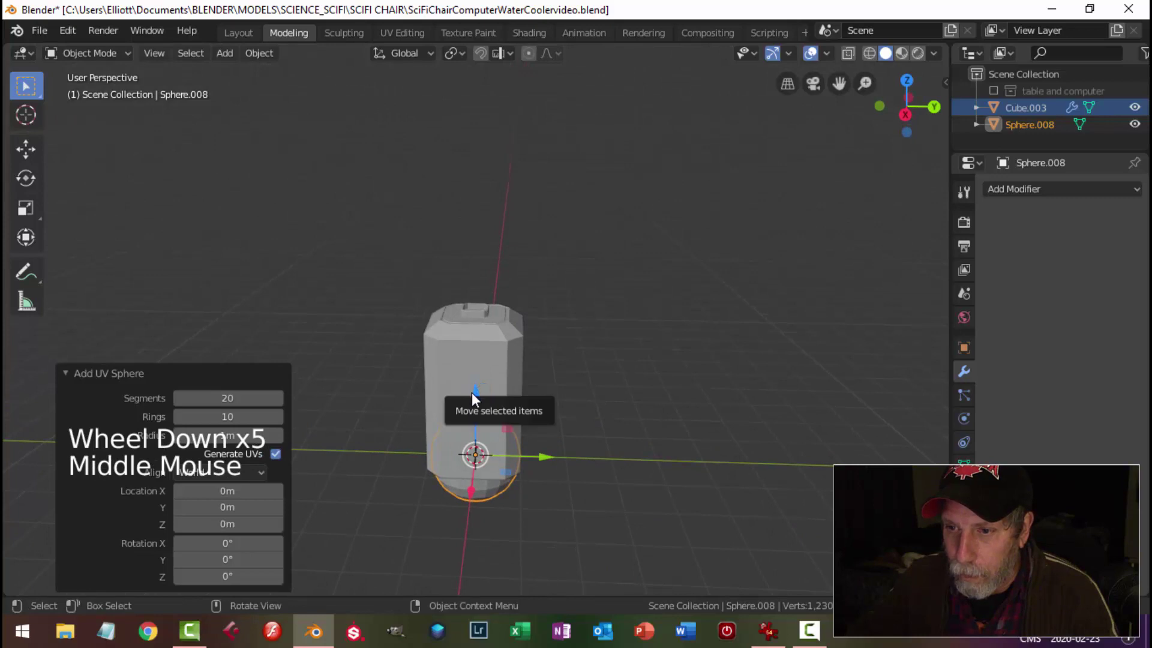
{"action": "left_click_drag", "start_coordinate": [472, 392], "coordinate": [475, 181]}
{"action": "middle_click_drag", "start_coordinate": [619, 240], "coordinate": [670, 255]}
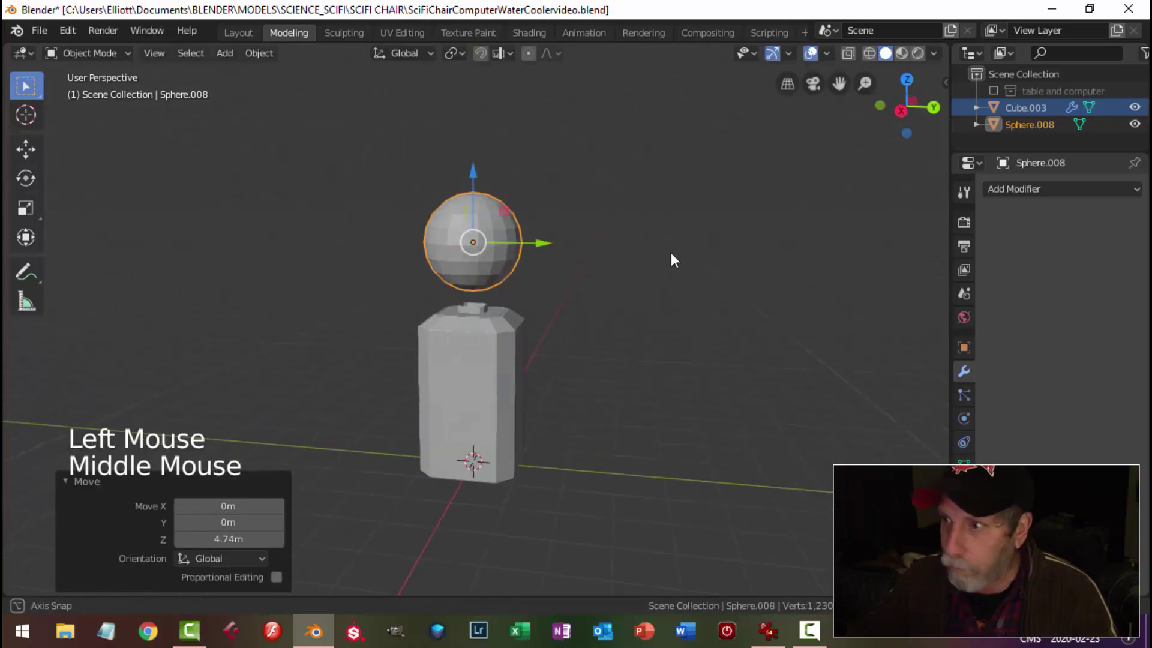
{"action": "left_click", "coordinate": [965, 219]}
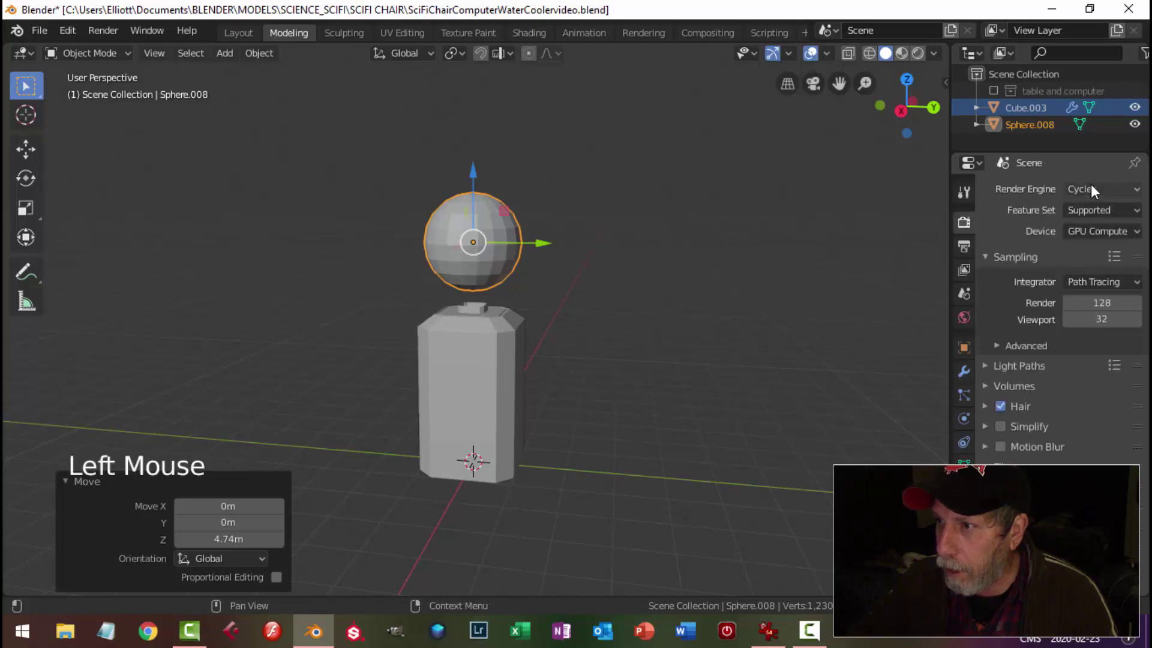
Open the sphere's mesh for editing in front view with wireframe shading
{"action": "middle_click_drag", "start_coordinate": [672, 235], "coordinate": [612, 312]}
{"action": "key", "text": "KP_1"}
{"action": "scroll", "coordinate": [658, 256], "scroll_direction": "up", "scroll_amount": 2}
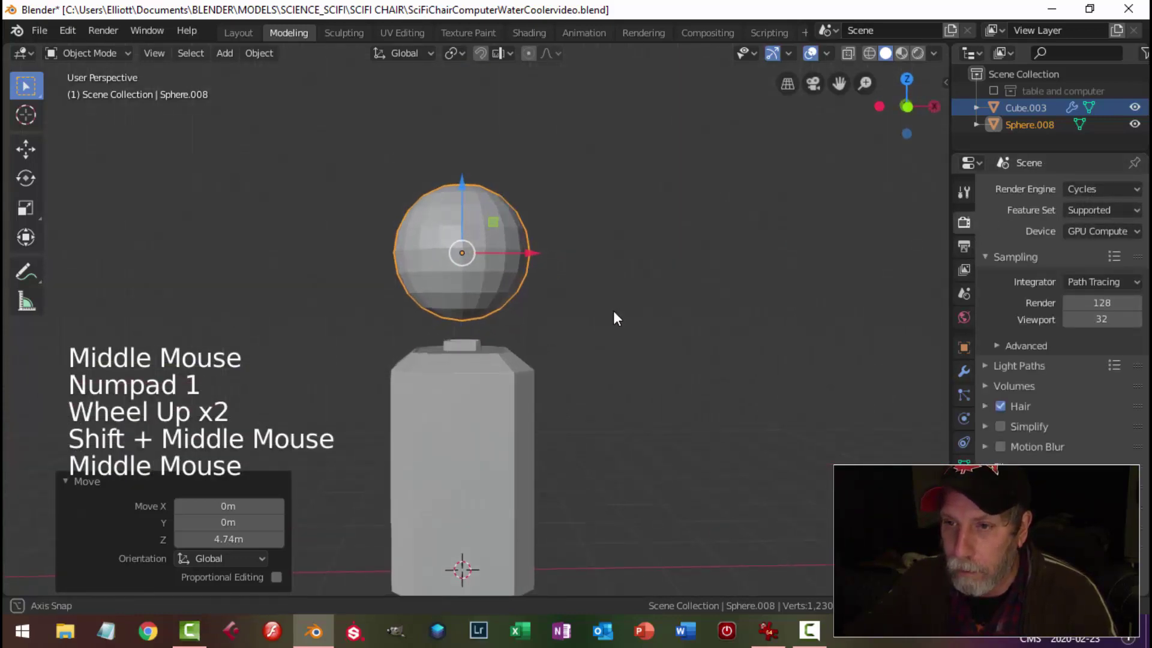
{"action": "key", "text": "KP_1"}
{"action": "key", "text": "Tab"}
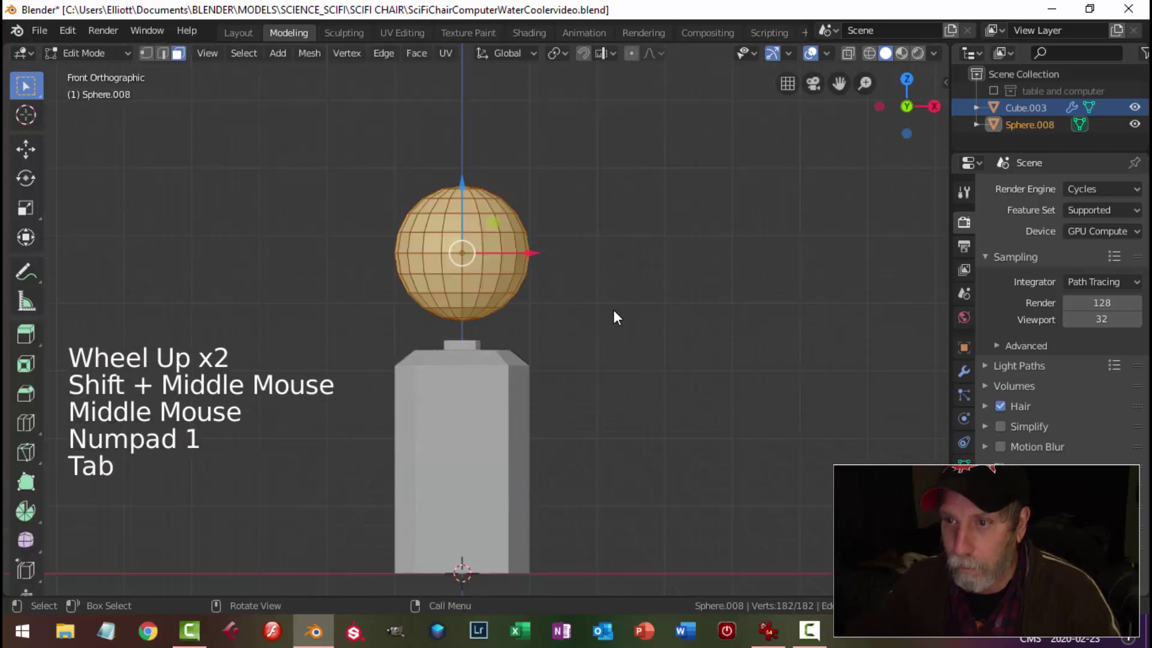
{"action": "key", "text": "a"}
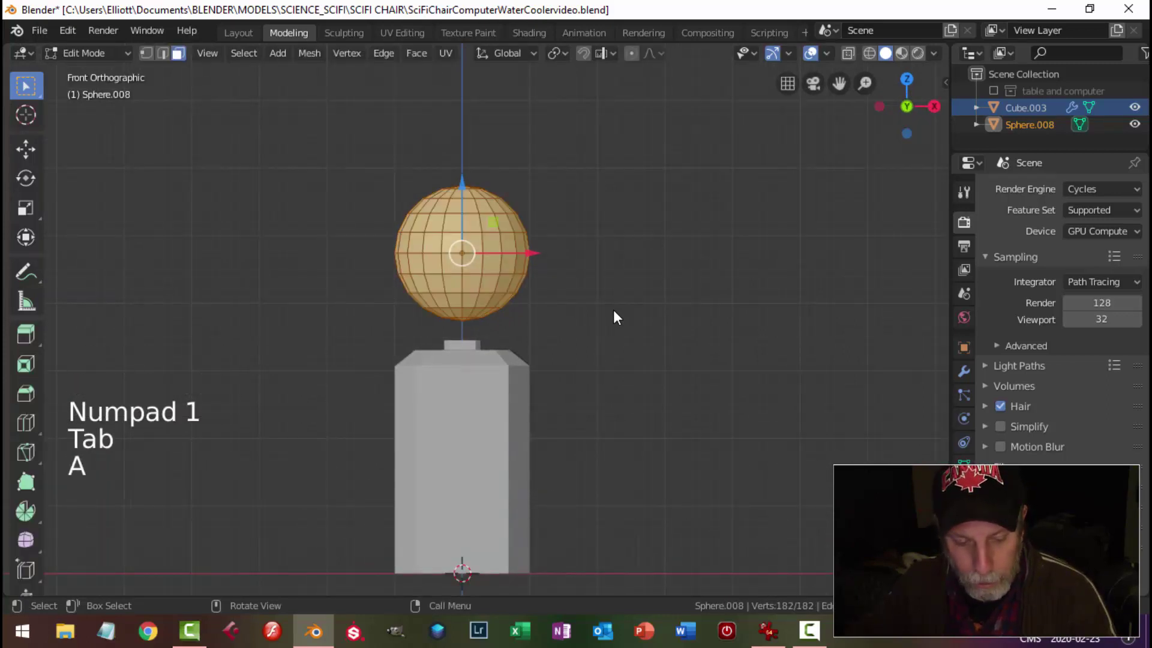
{"action": "key", "text": "z"}
{"action": "left_click", "coordinate": [522, 307]}
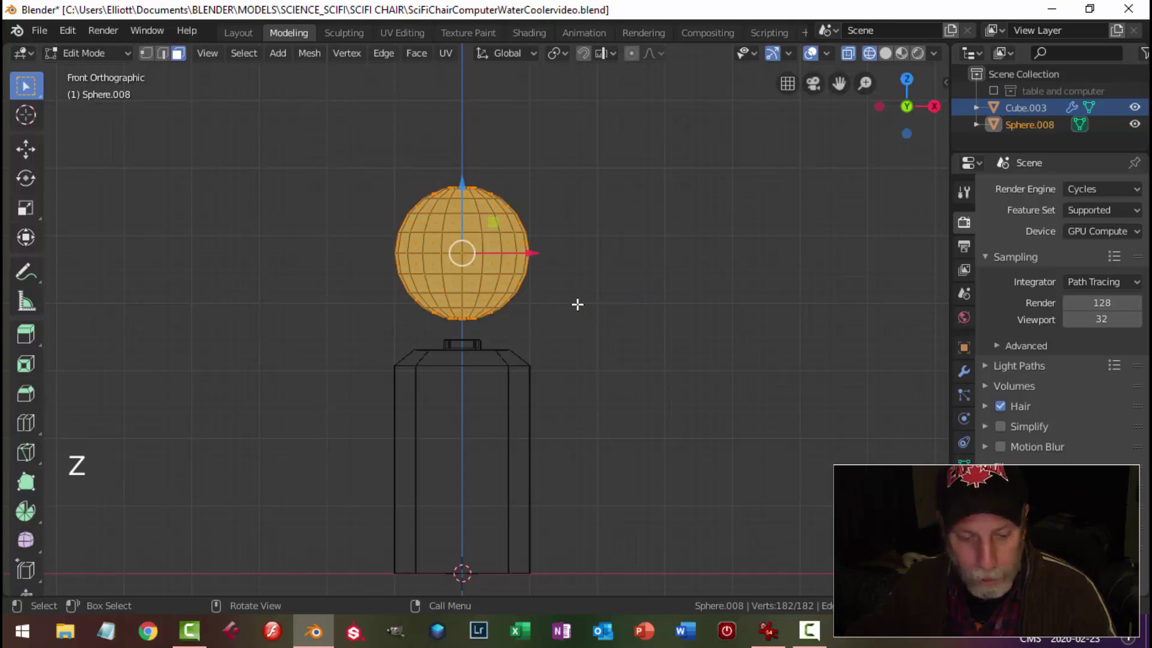
Delete all vertices below the sphere's equator, leaving only the upper dome
{"action": "key", "text": "1"}
{"action": "key", "text": "alt+a"}
{"action": "scroll", "coordinate": [570, 309], "scroll_direction": "up", "scroll_amount": 2}
{"action": "middle_click_drag", "start_coordinate": [569, 312], "coordinate": [575, 312], "text": "shift"}
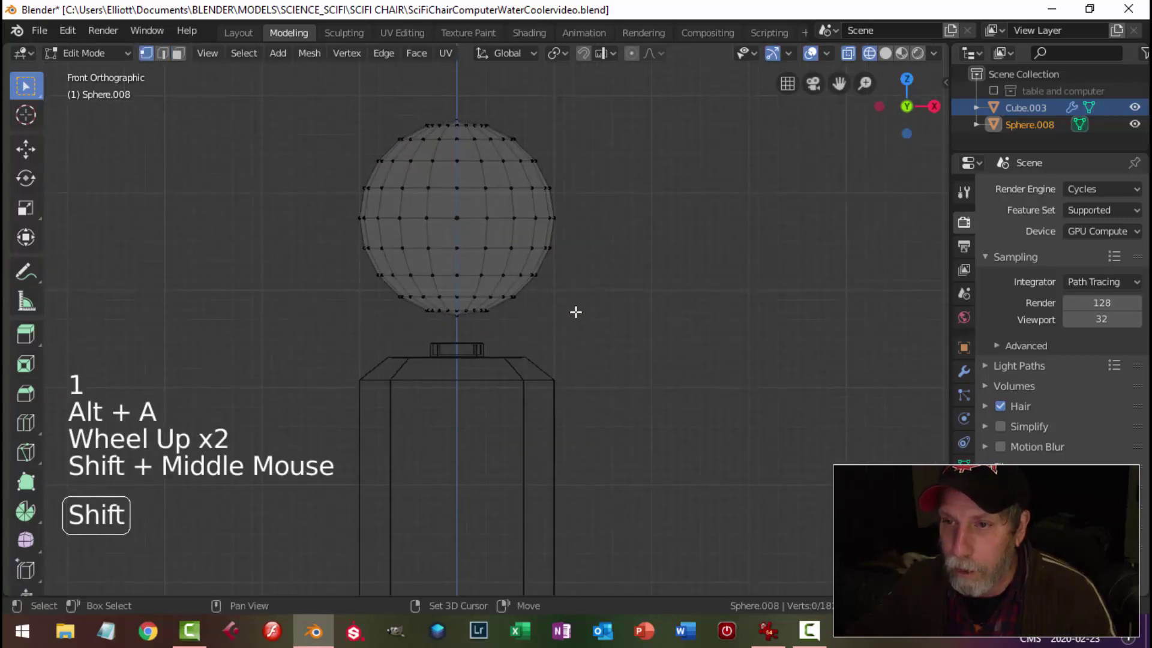
{"action": "key", "text": "b"}
{"action": "left_click_drag", "start_coordinate": [649, 381], "coordinate": [301, 236]}
{"action": "key", "text": "x"}
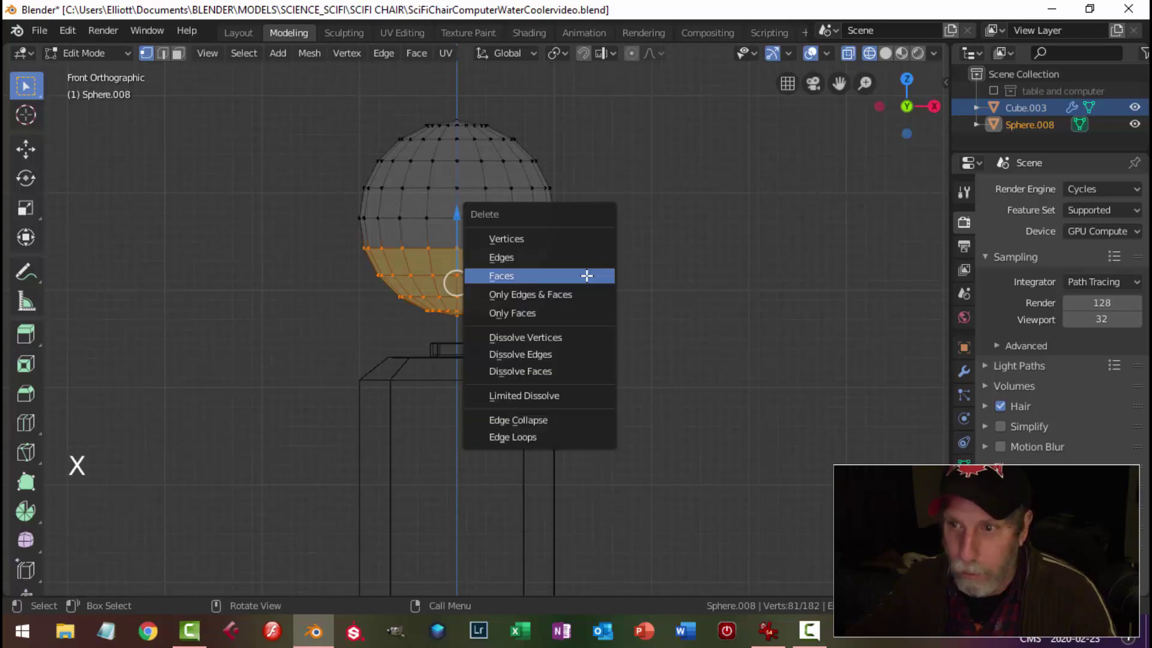
{"action": "left_click", "coordinate": [545, 238]}
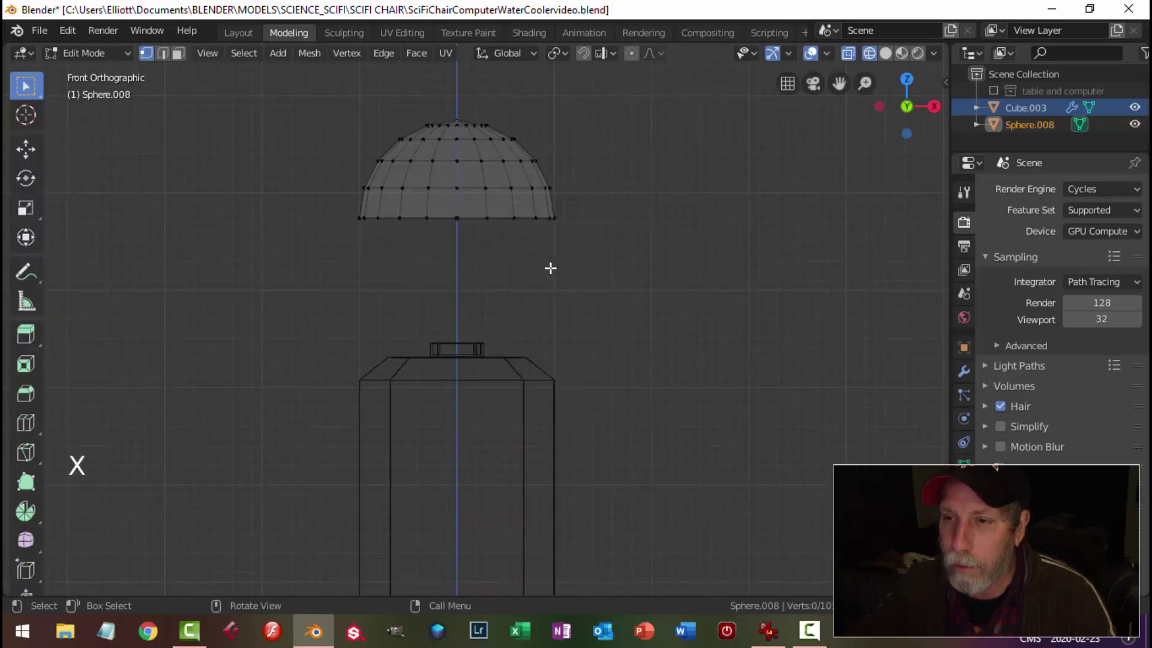
Extrude the dome's open bottom edge loop 0.52 m downward
{"action": "left_click", "coordinate": [468, 217], "text": "alt+shift"}
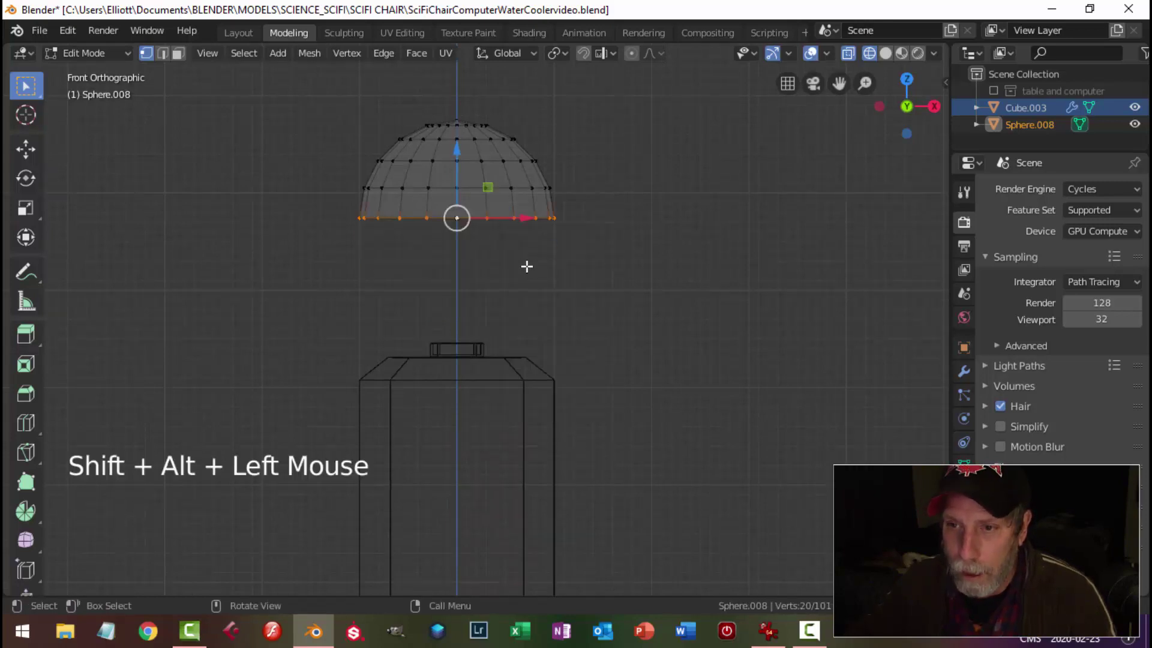
{"action": "key", "text": "e"}
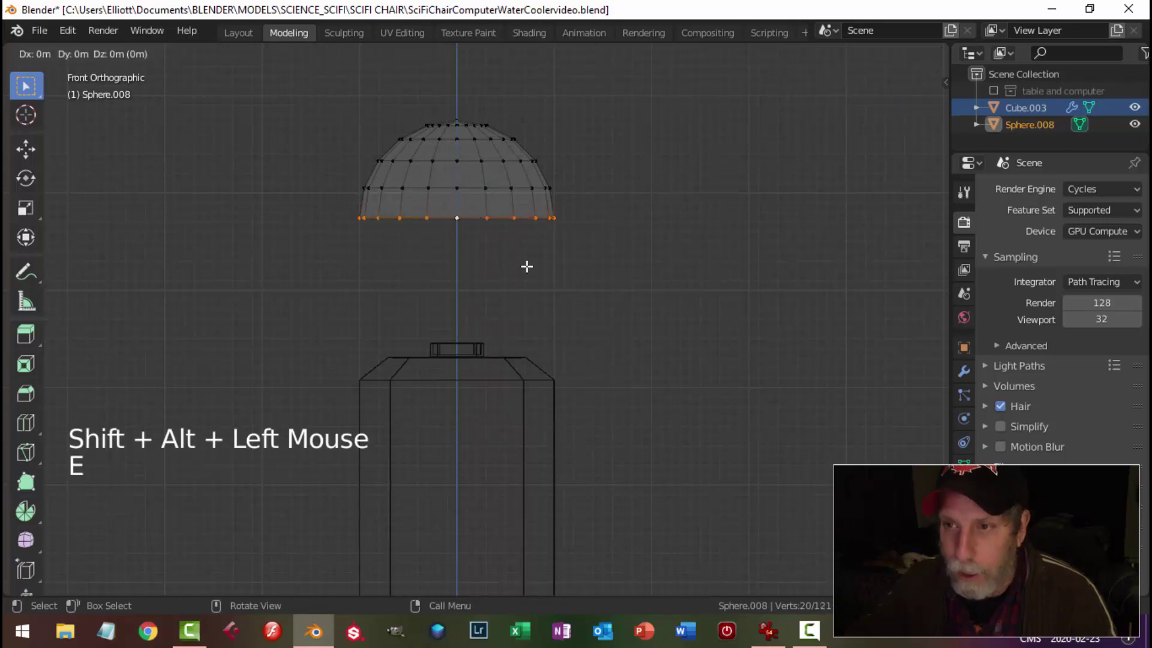
{"action": "left_click", "coordinate": [526, 265]}
{"action": "mouse_move", "coordinate": [457, 214]}
{"action": "left_mouse_down"}
{"action": "mouse_move", "coordinate": [458, 160]}
{"action": "mouse_move", "coordinate": [457, 200]}
{"action": "left_mouse_up"}
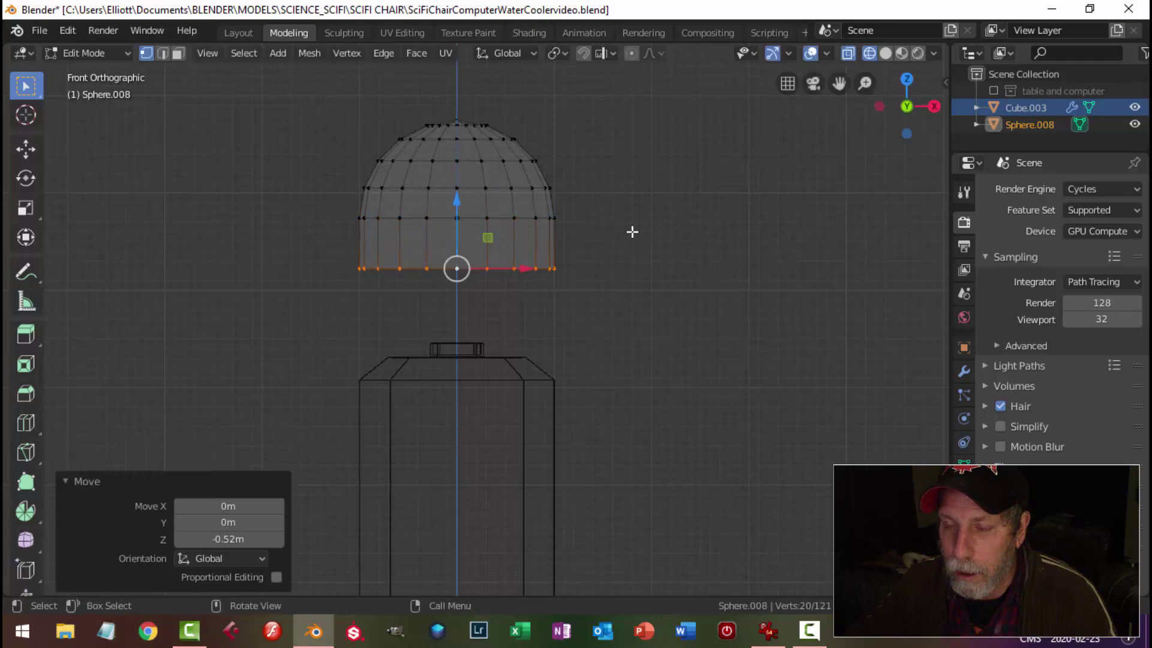
Scale the whole dome to 0.737 on all axes and flatten it slightly along Z
{"action": "key", "text": "a"}
{"action": "key", "text": "s"}
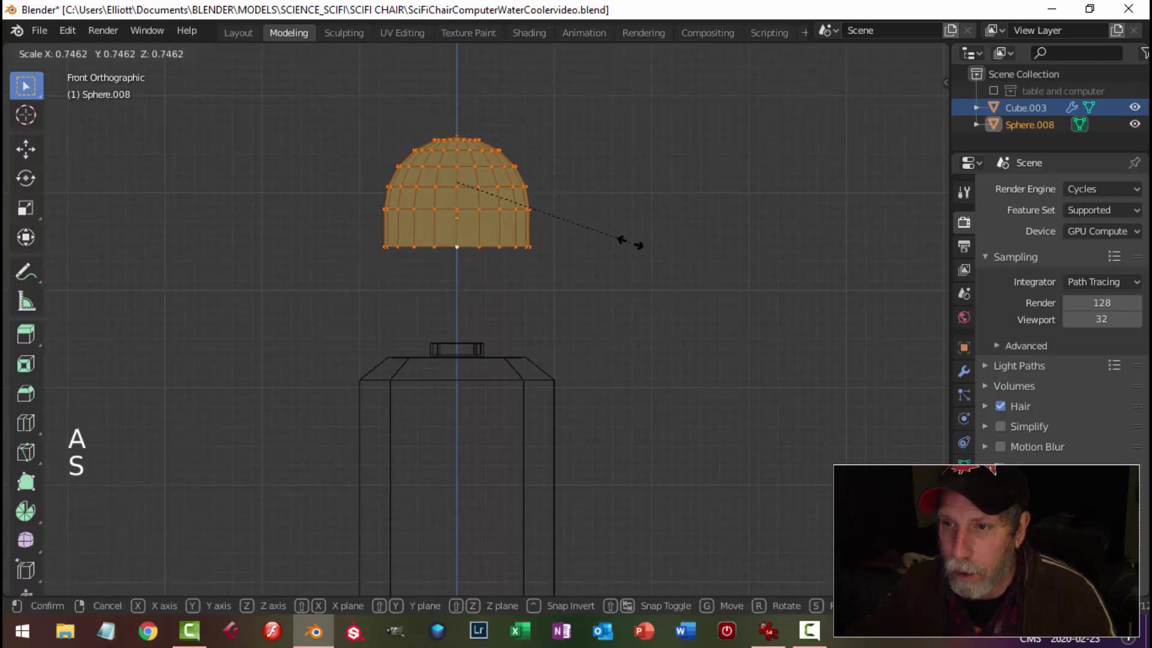
{"action": "left_click", "coordinate": [628, 243]}
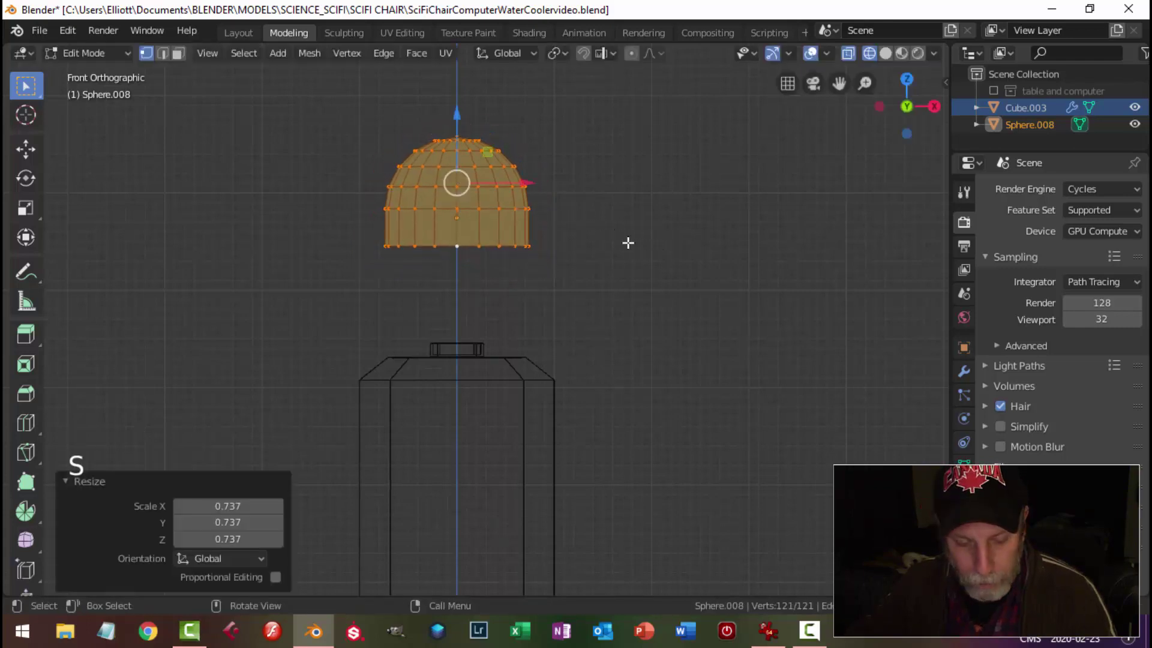
{"action": "key", "text": "s"}
{"action": "key", "text": "z"}
{"action": "left_click", "coordinate": [604, 224]}
{"action": "key", "text": "alt+a"}
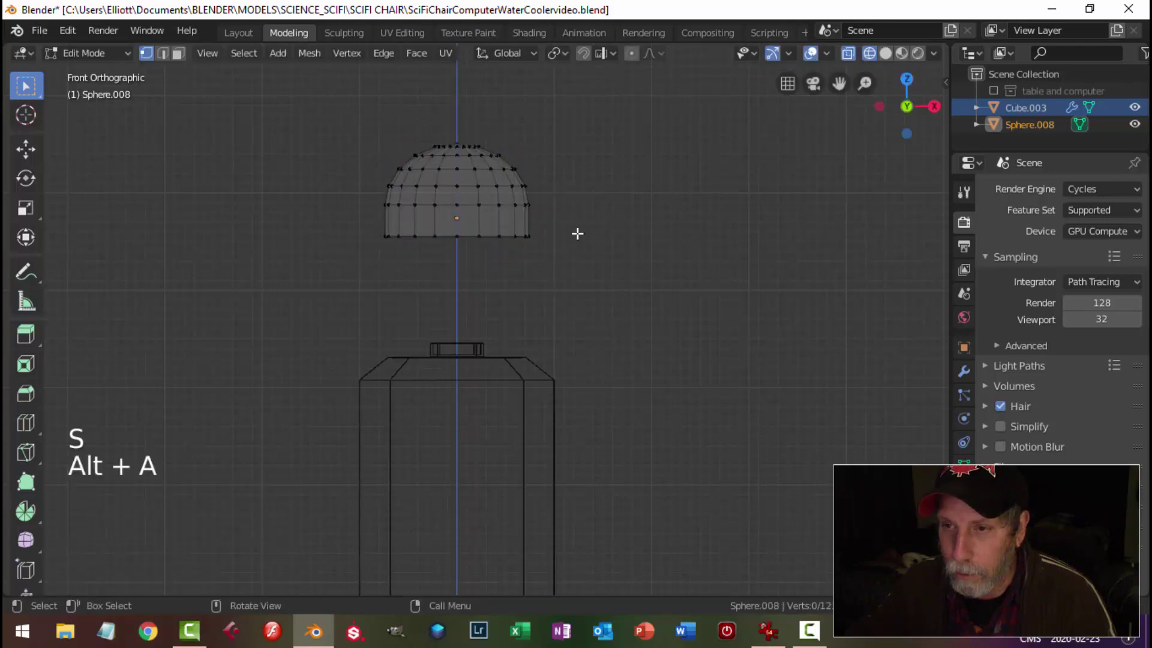
Duplicate the dome, rotate the copy 180° about Y and move it down below the original with a gap between them
{"action": "key", "text": "a"}
{"action": "scroll", "coordinate": [556, 274], "scroll_direction": "down", "scroll_amount": 2}
{"action": "middle_click_drag", "start_coordinate": [555, 274], "coordinate": [573, 265], "text": "shift"}
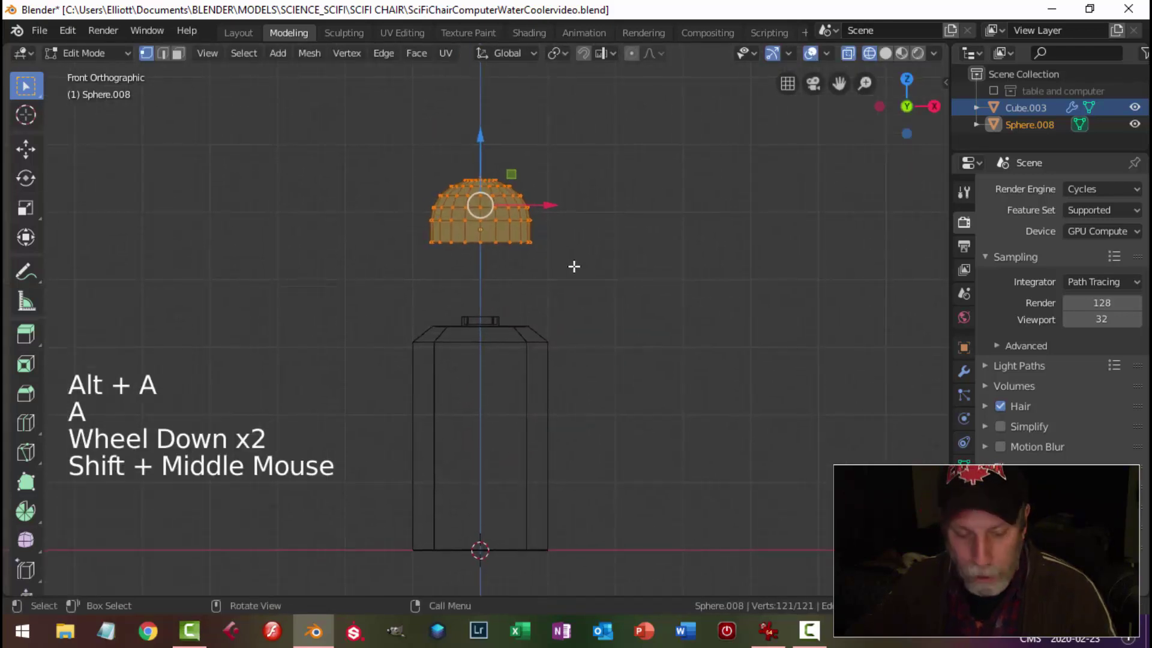
{"action": "key", "text": "shift+d"}
{"action": "type", "text": "ry"}
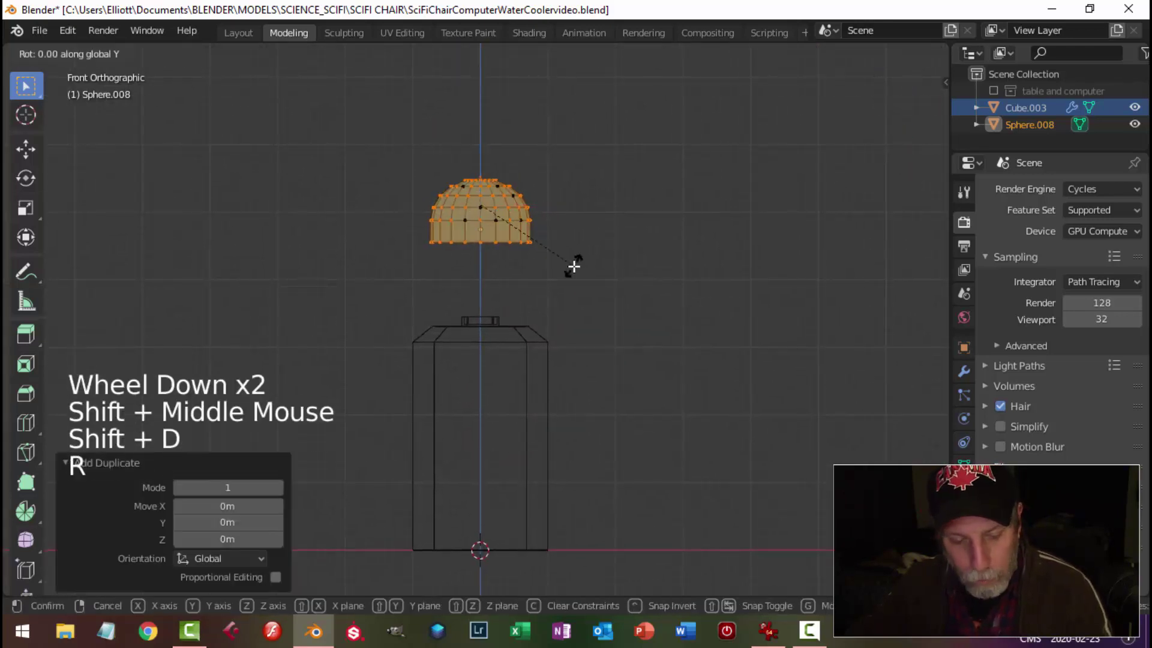
{"action": "type", "text": "180"}
{"action": "key", "text": "Return"}
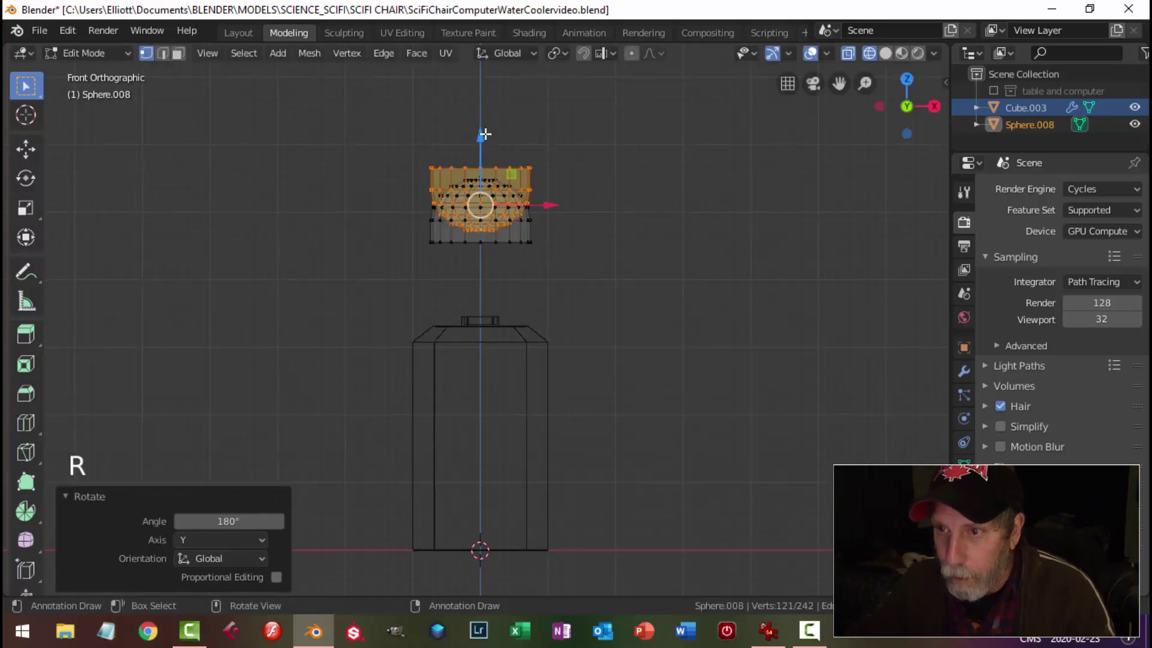
{"action": "left_click_drag", "start_coordinate": [480, 135], "coordinate": [495, 231]}
{"action": "key", "text": "alt+a"}
Bridge the facing open edge loops of the two domes to close them into one capsule
{"action": "scroll", "coordinate": [515, 252], "scroll_direction": "up", "scroll_amount": 2}
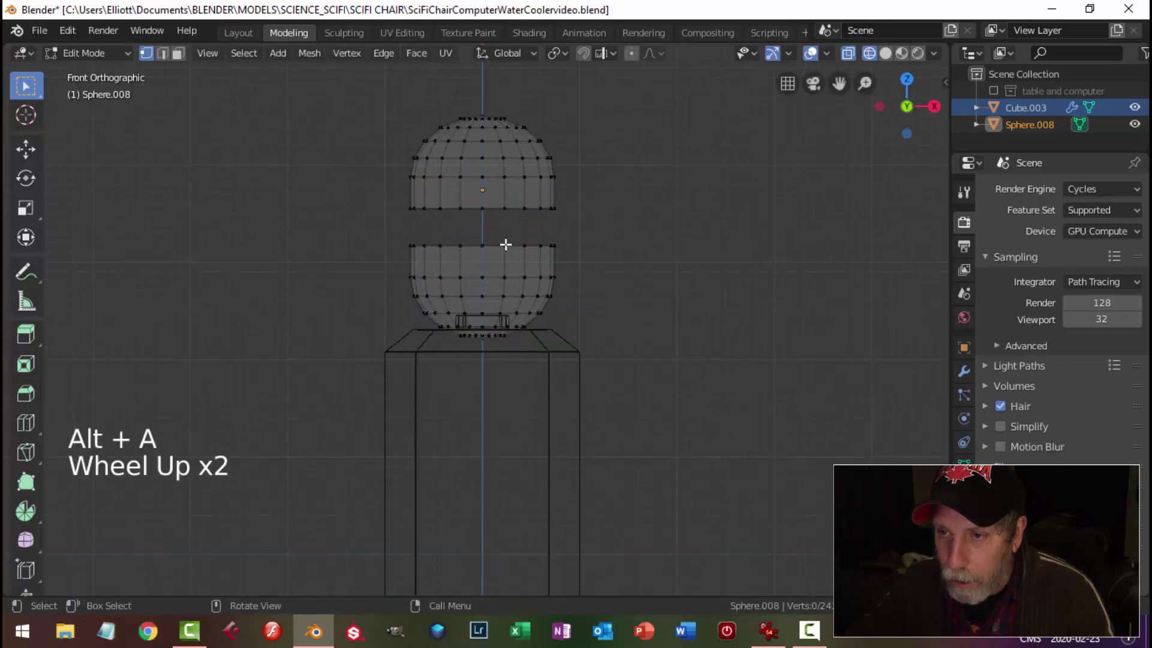
{"action": "left_click", "coordinate": [496, 244], "text": "alt+shift"}
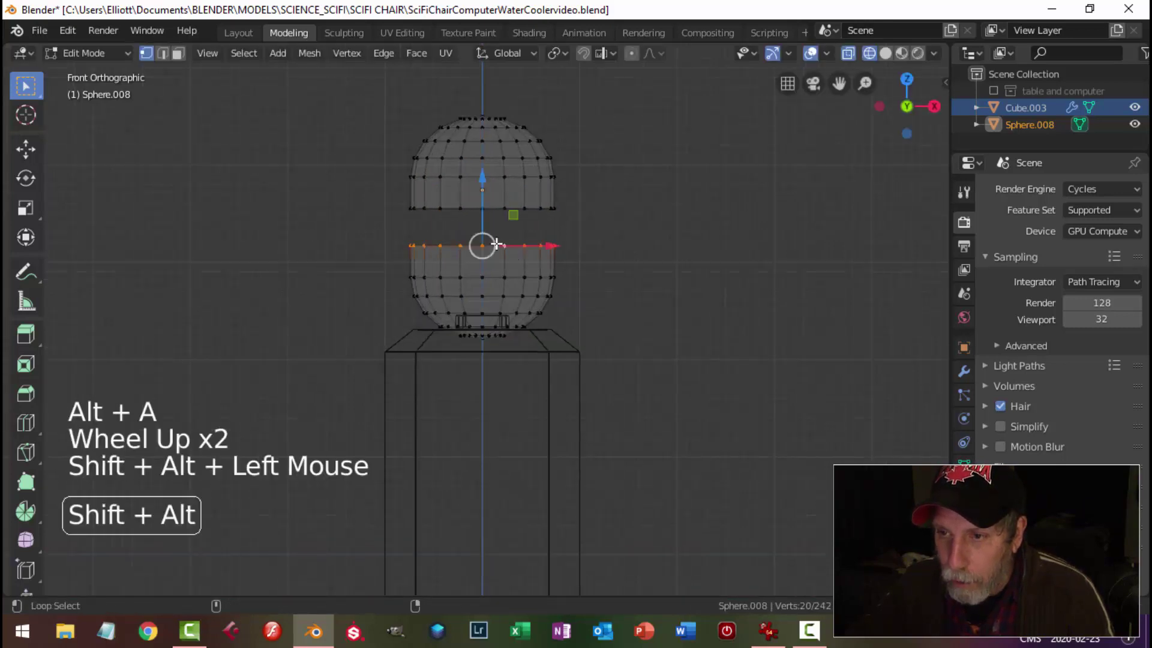
{"action": "left_click", "coordinate": [453, 208], "text": "alt+shift"}
{"action": "key", "text": "ctrl+e"}
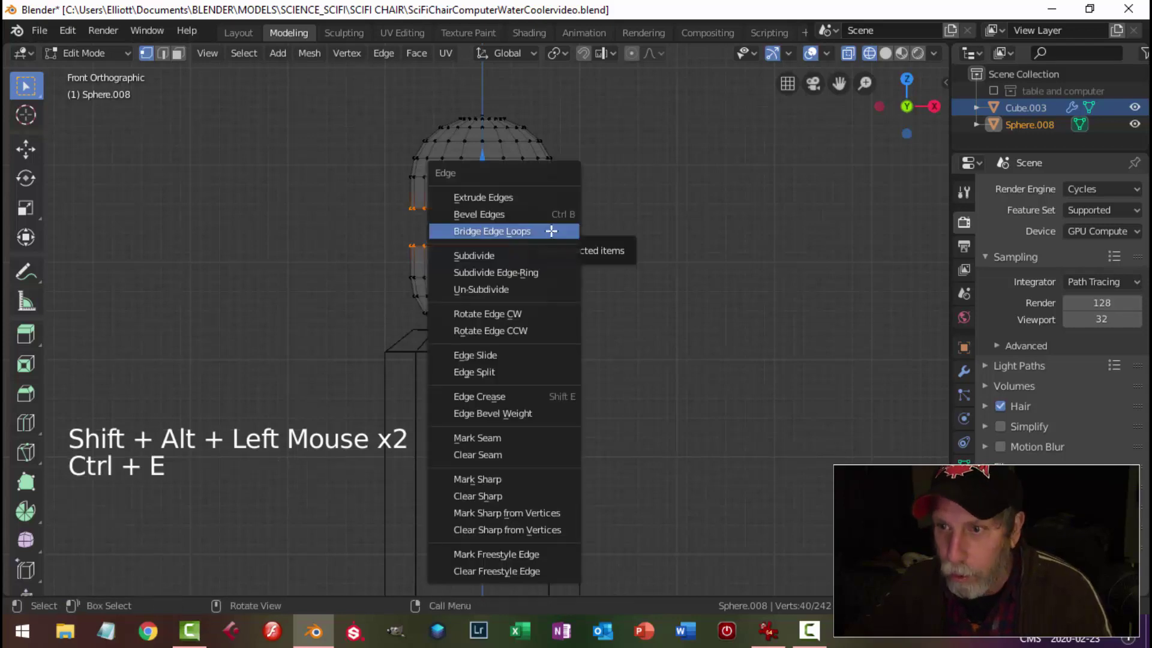
{"action": "left_click", "coordinate": [551, 230]}
{"action": "key", "text": "alt+a"}
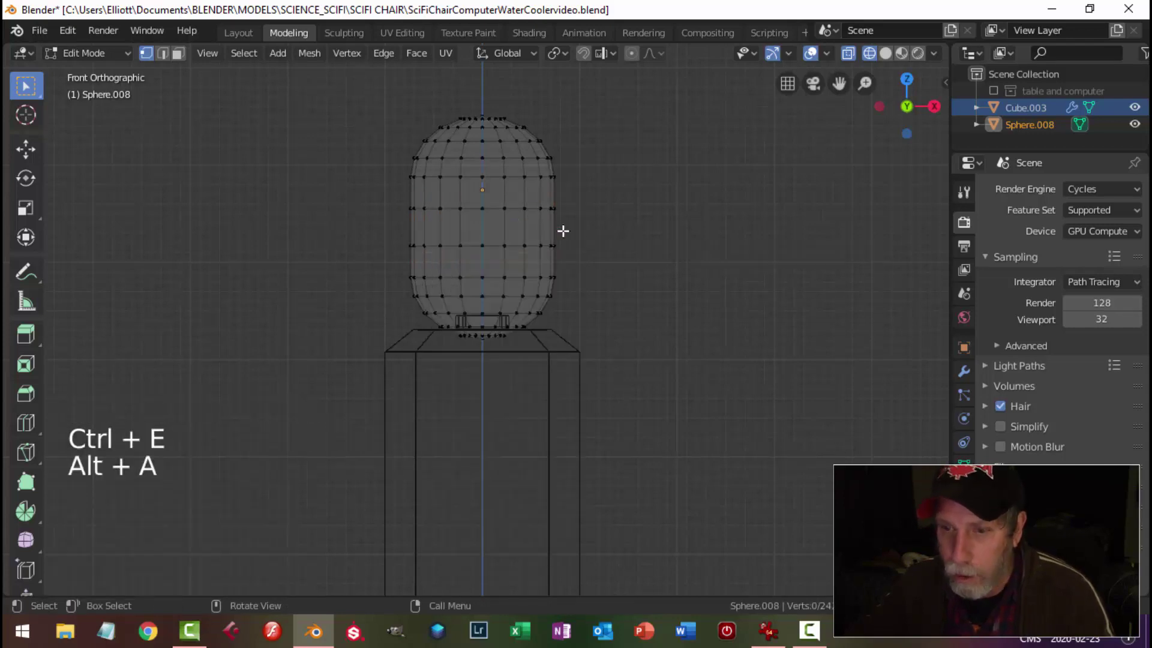
Return to object mode with solid shading and move the capsule 0.364 m up along Z, clear of the rim
{"action": "key", "text": "Tab"}
{"action": "key", "text": "z"}
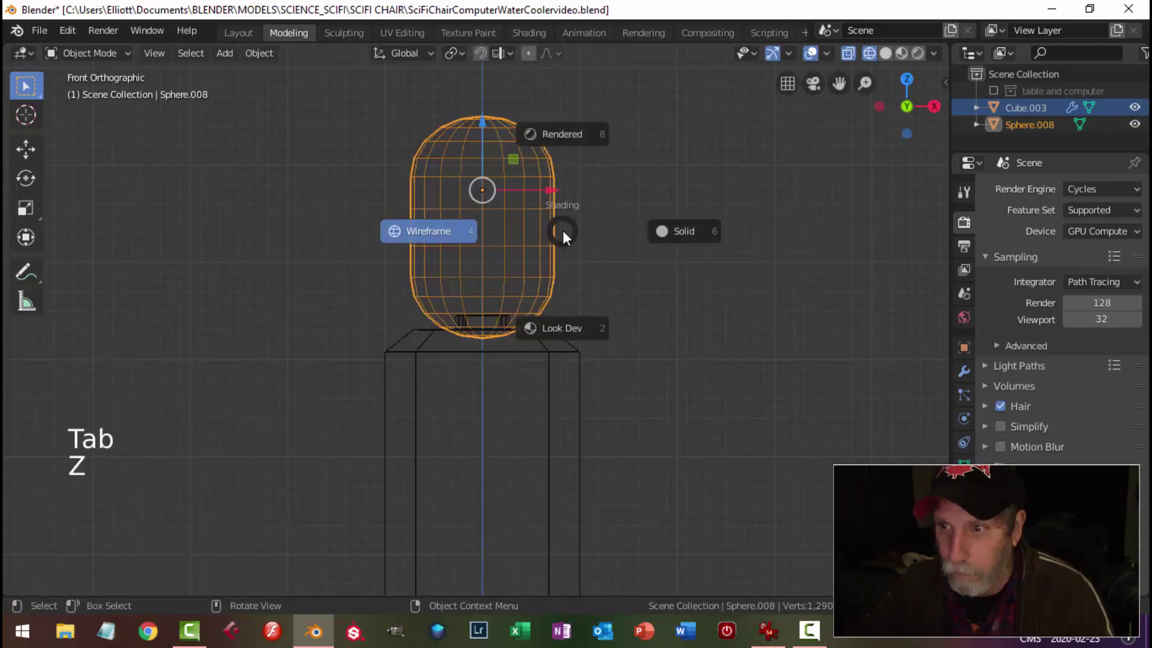
{"action": "left_click_drag", "start_coordinate": [484, 120], "coordinate": [485, 83]}
{"action": "mouse_move", "coordinate": [600, 174]}
{"action": "middle_mouse_down"}
{"action": "mouse_move", "coordinate": [606, 185]}
{"action": "mouse_move", "coordinate": [558, 206]}
{"action": "mouse_move", "coordinate": [588, 172]}
{"action": "mouse_move", "coordinate": [588, 193]}
{"action": "middle_mouse_up"}
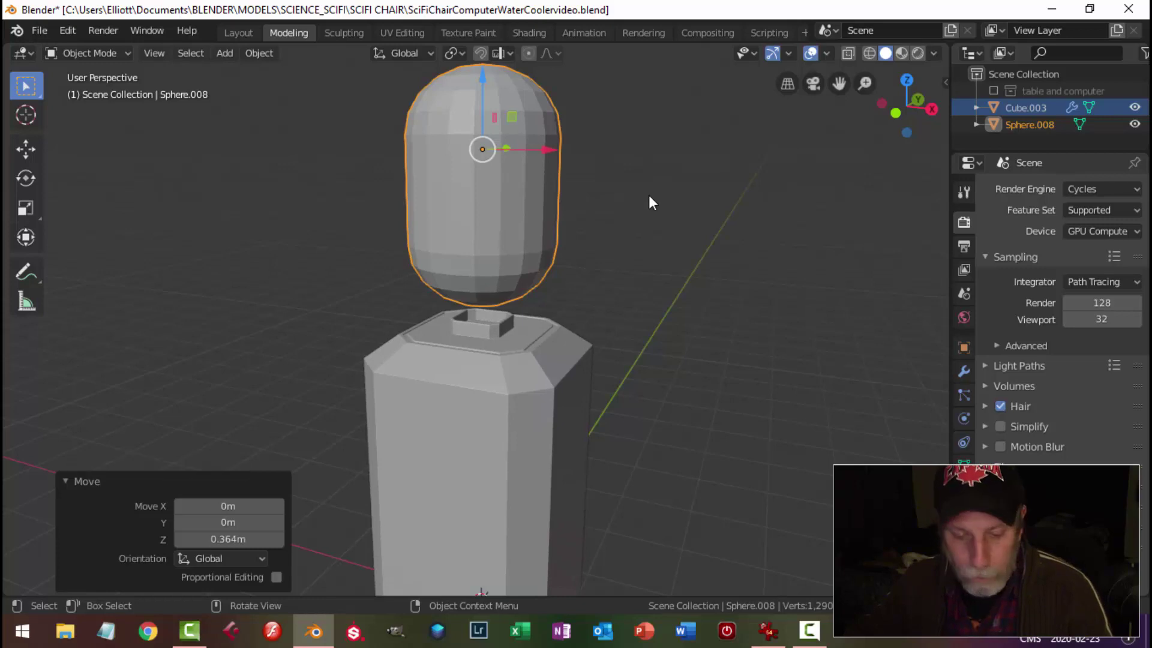
Add a level 2 subdivision surface to the capsule and shade it smooth
{"action": "key", "text": "ctrl+2"}
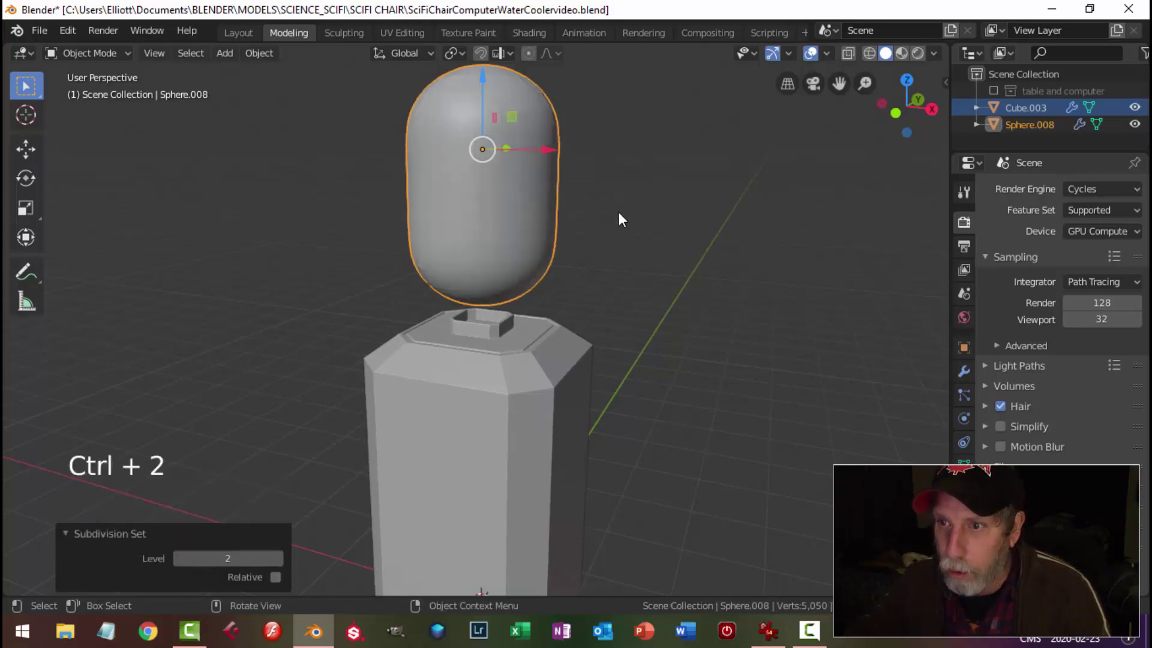
{"action": "right_click", "coordinate": [506, 196]}
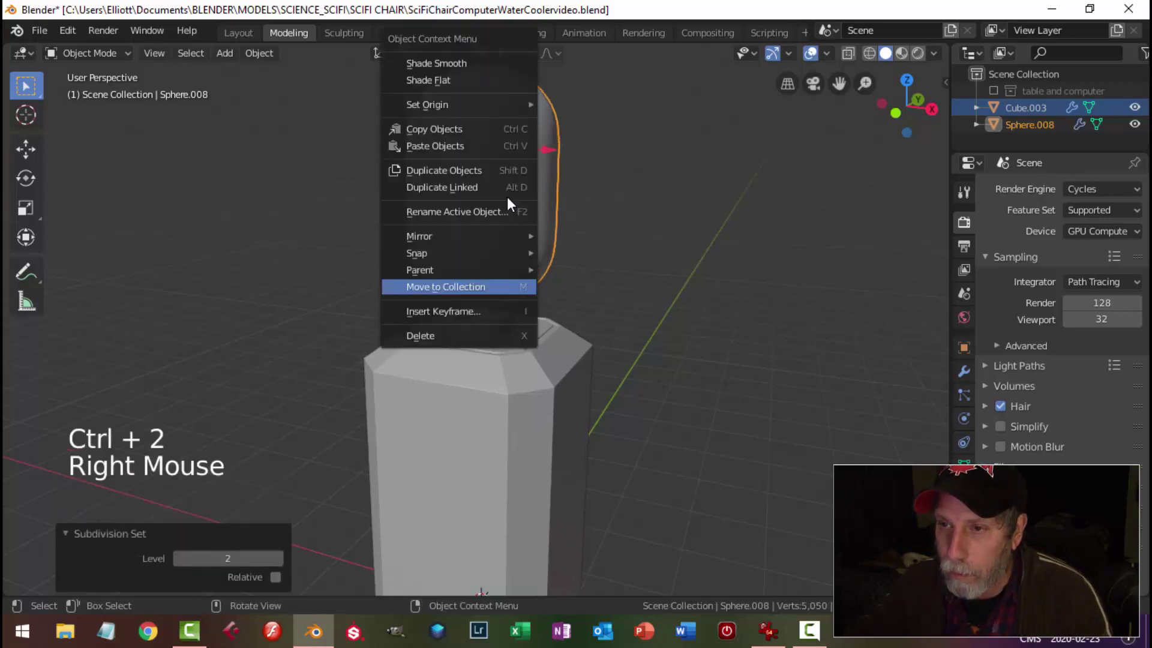
{"action": "left_click", "coordinate": [482, 65]}
{"action": "key", "text": "alt+a"}
{"action": "middle_click_drag", "start_coordinate": [603, 198], "coordinate": [578, 208]}
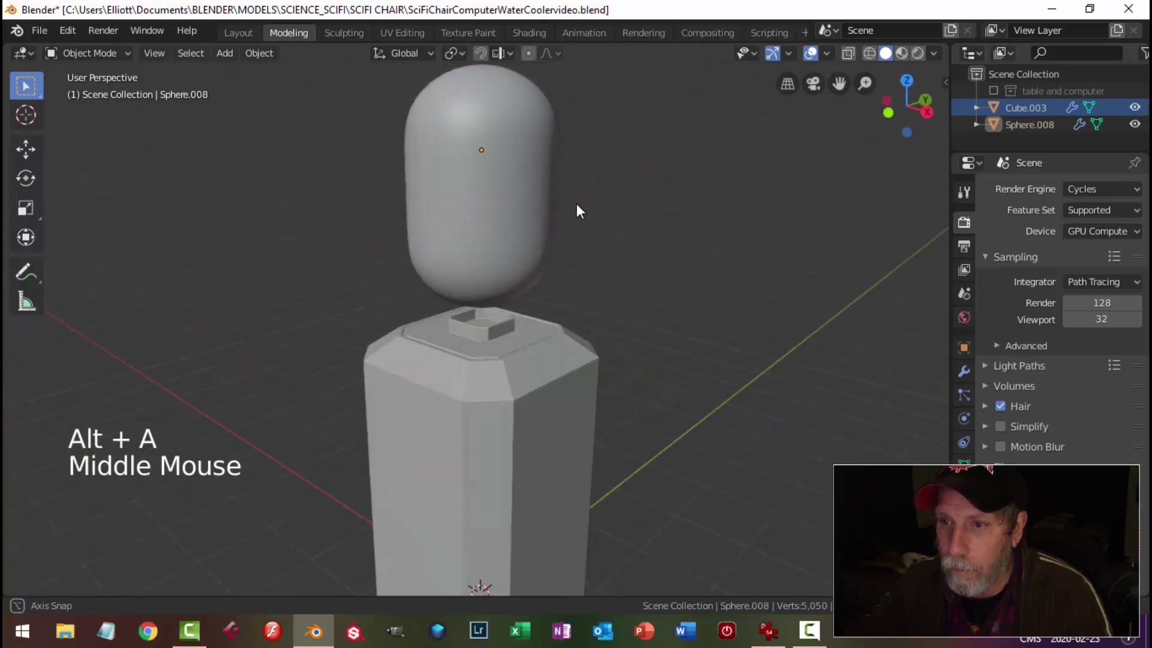
{"action": "scroll", "coordinate": [570, 234], "scroll_direction": "up", "scroll_amount": 2}
{"action": "scroll", "coordinate": [551, 246], "scroll_direction": "down", "scroll_amount": 2}
{"action": "middle_click_drag", "start_coordinate": [542, 259], "coordinate": [611, 251]}
Scale the capsule's whole mesh up by about 1.05 in edit mode and raise it slightly along Z
{"action": "left_click", "coordinate": [509, 222]}
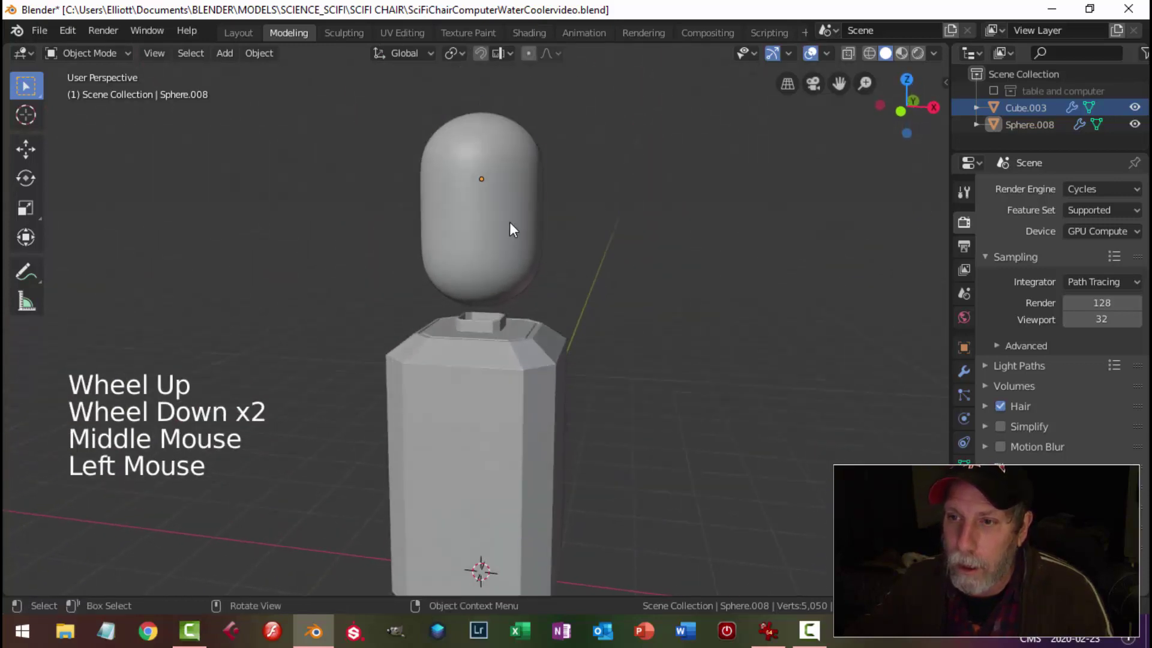
{"action": "key", "text": "KP_1"}
{"action": "key", "text": "Tab"}
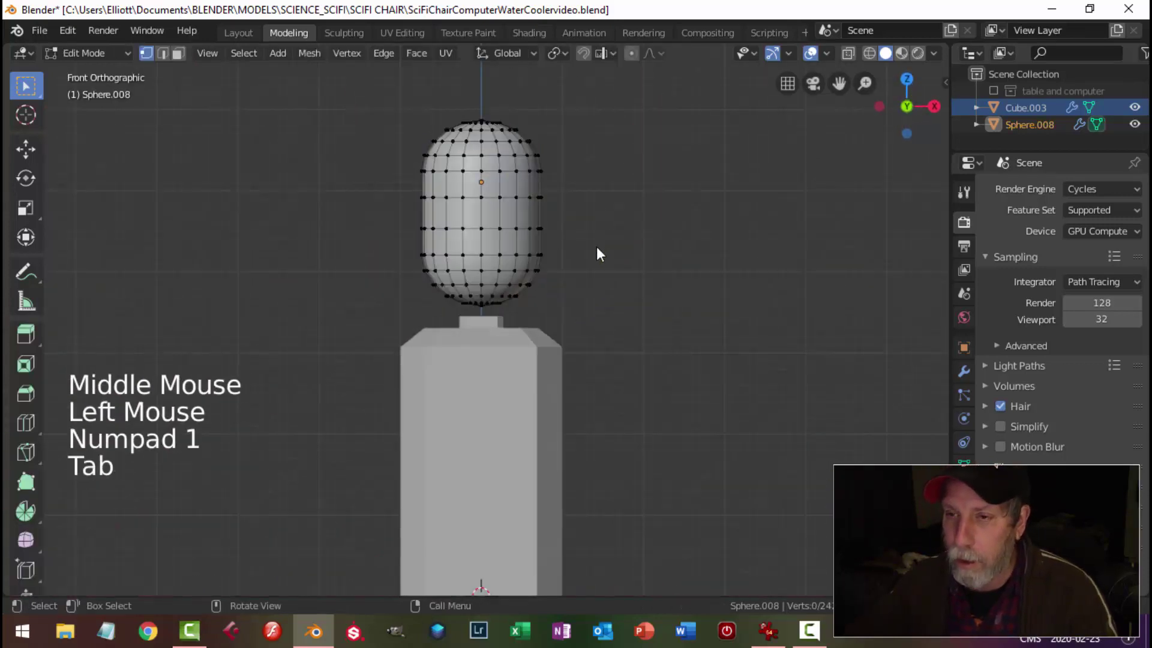
{"action": "key", "text": "a"}
{"action": "key", "text": "s"}
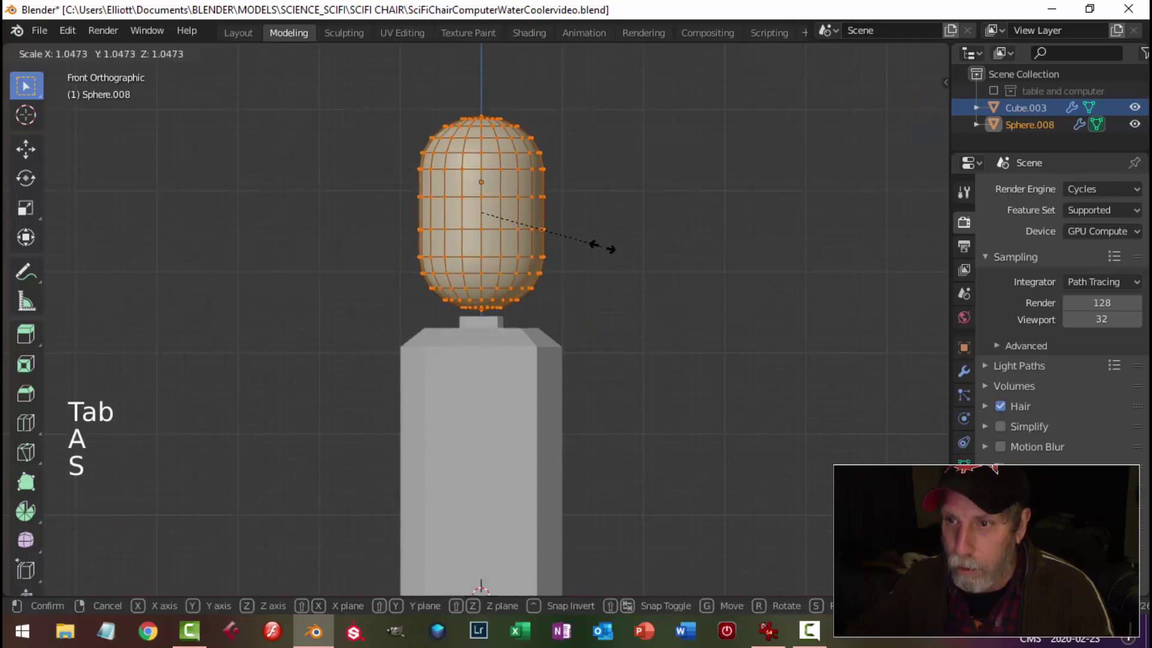
{"action": "left_click", "coordinate": [607, 246]}
{"action": "left_click_drag", "start_coordinate": [480, 153], "coordinate": [481, 131]}
{"action": "scroll", "coordinate": [548, 226], "scroll_direction": "down", "scroll_amount": 2}
{"action": "middle_click_drag", "start_coordinate": [547, 226], "coordinate": [534, 275]}
{"action": "scroll", "coordinate": [543, 273], "scroll_direction": "up", "scroll_amount": 1}
Select the two edge loops around the capsule's middle and scale them apart by 2.406 along Z
{"action": "key", "text": "alt+a"}
{"action": "scroll", "coordinate": [543, 276], "scroll_direction": "up", "scroll_amount": 2}
{"action": "scroll", "coordinate": [543, 275], "scroll_direction": "down", "scroll_amount": 1}
{"action": "key", "text": "2"}
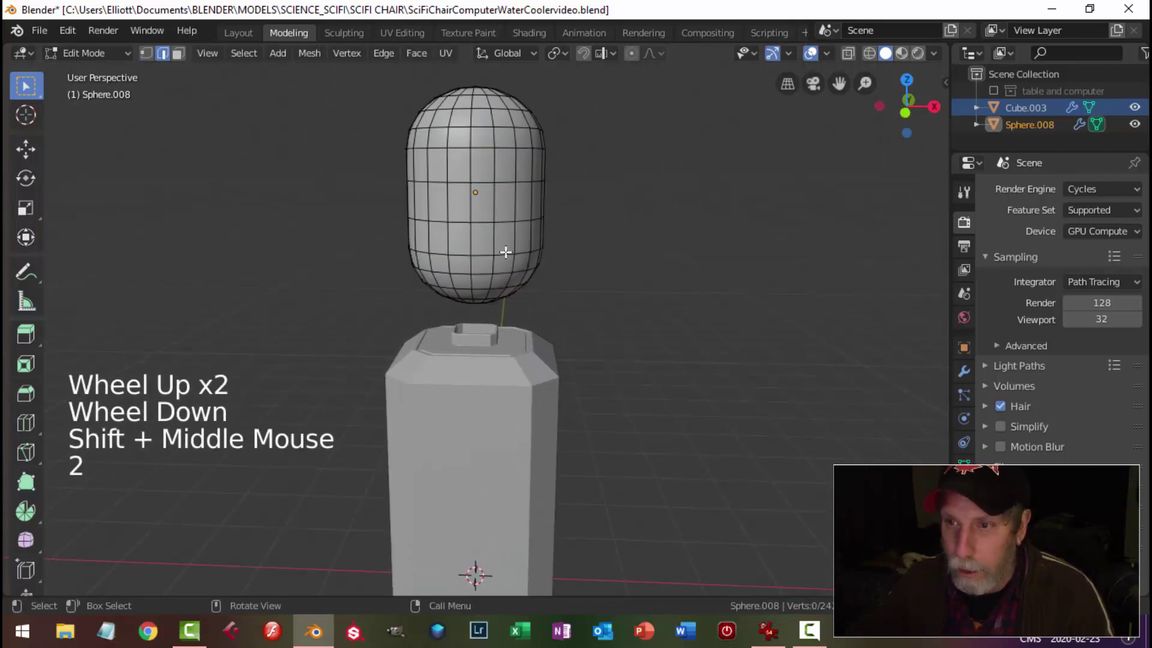
{"action": "left_click", "coordinate": [488, 222], "text": "alt+shift"}
{"action": "left_click", "coordinate": [480, 182], "text": "alt+shift"}
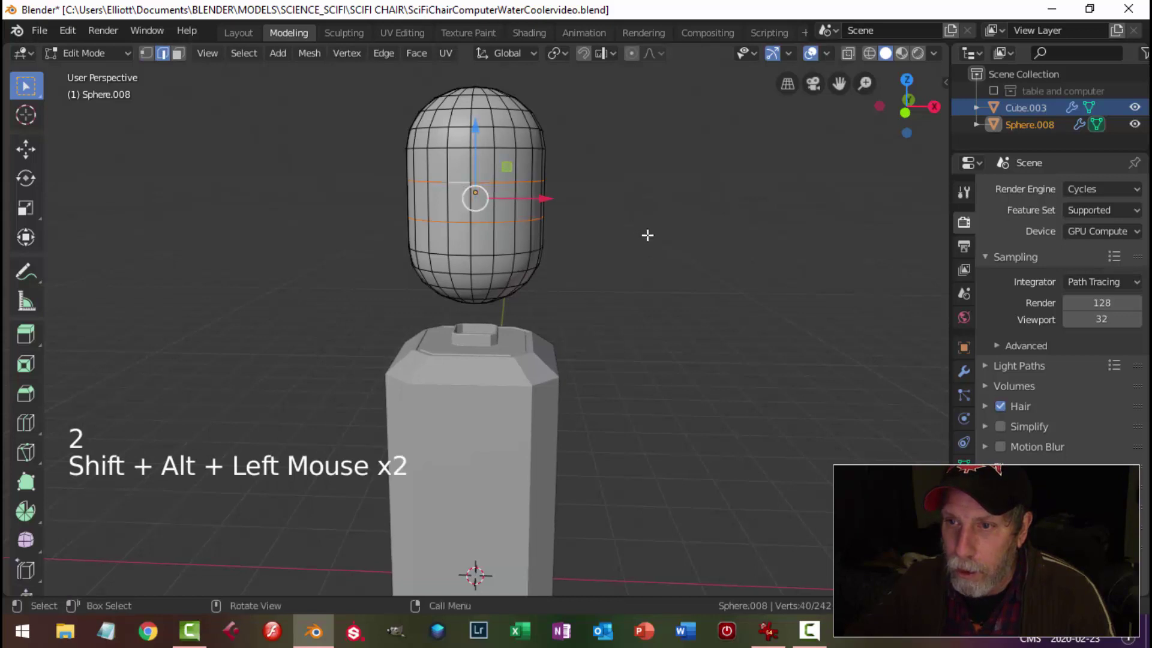
{"action": "scroll", "coordinate": [644, 238], "scroll_direction": "up", "scroll_amount": 1}
{"action": "scroll", "coordinate": [637, 242], "scroll_direction": "down", "scroll_amount": 1}
{"action": "key", "text": "s"}
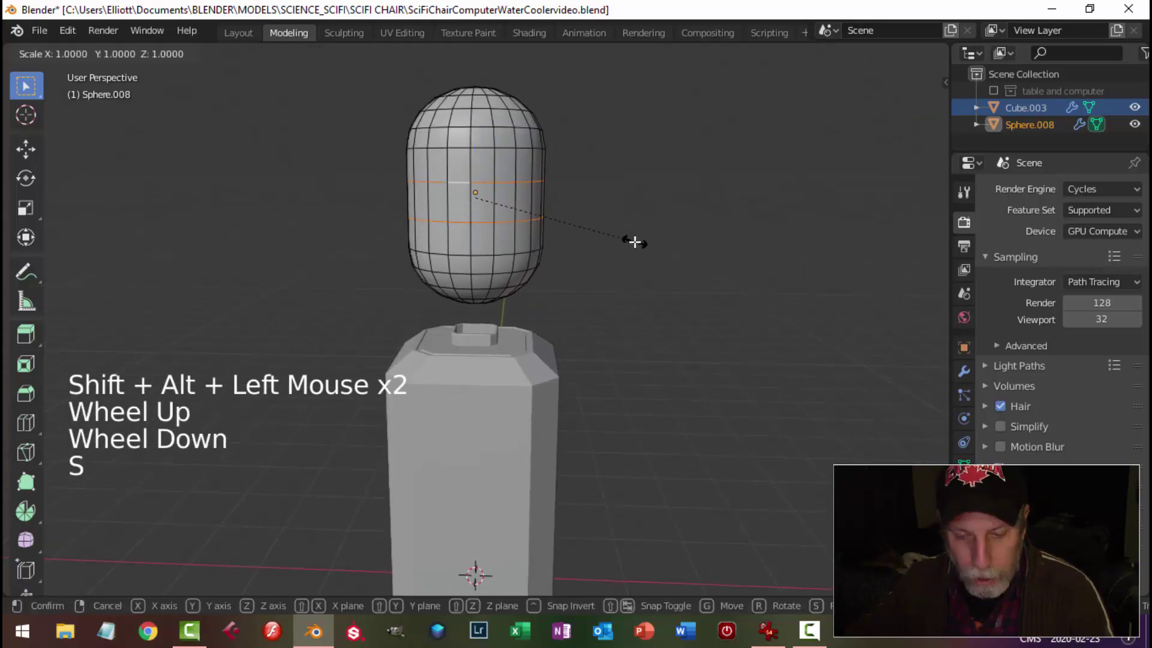
{"action": "key", "text": "z"}
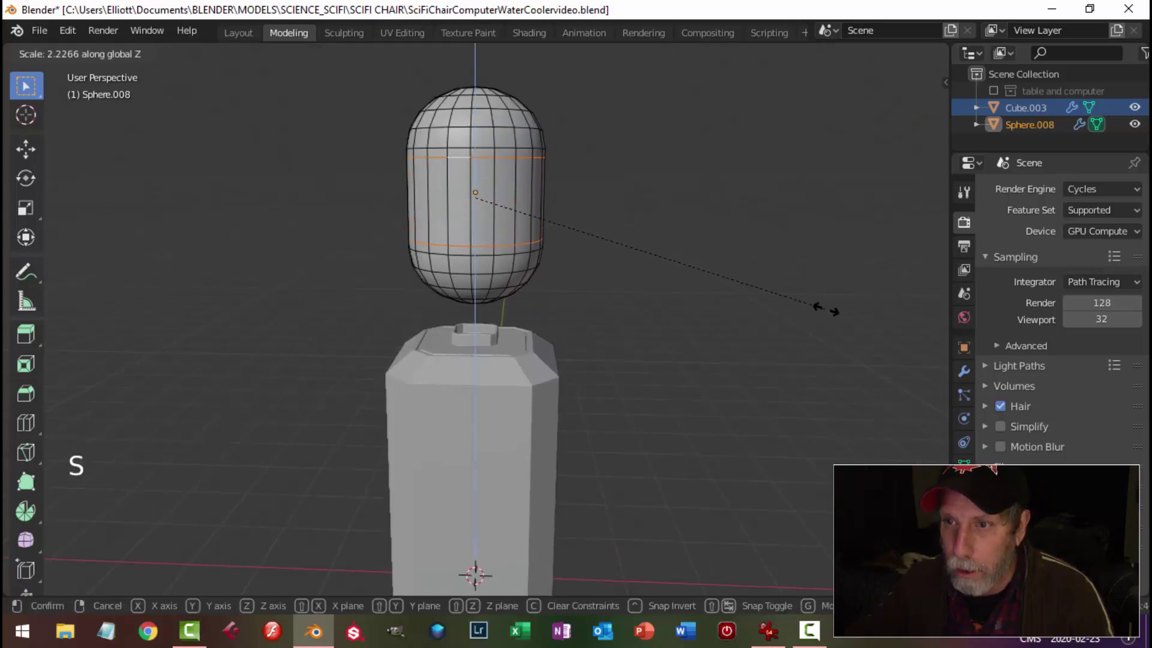
{"action": "left_click", "coordinate": [852, 320]}
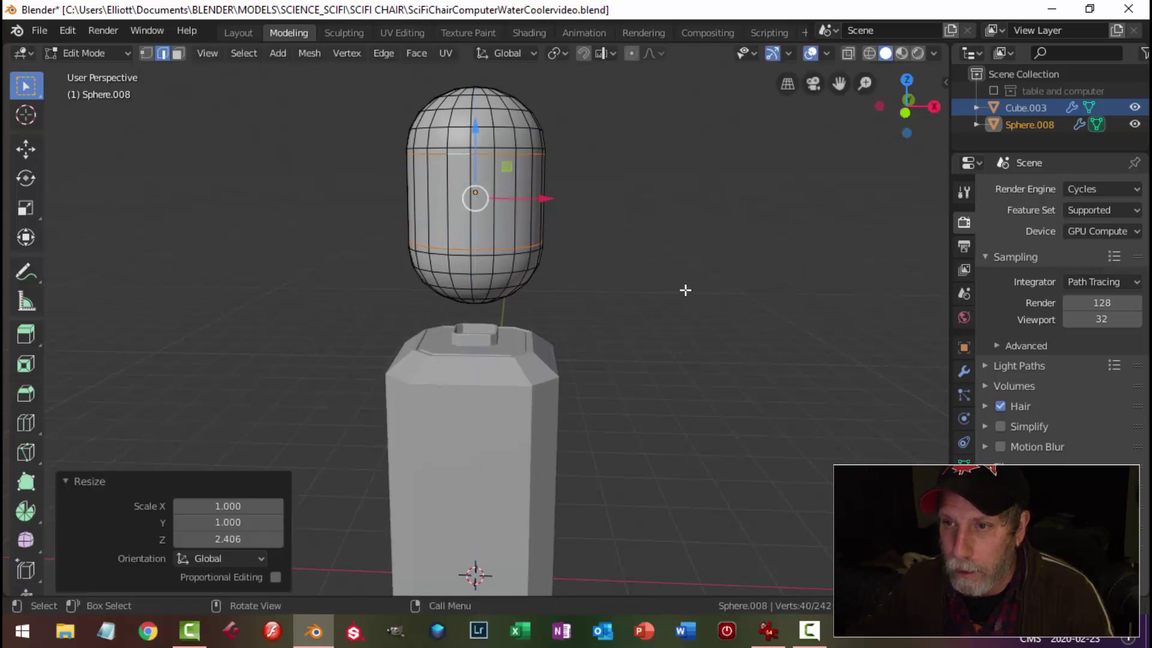
Extrude the ring of tall faces around the capsule's middle and shrink it 0.0311 m inward along the normals
{"action": "key", "text": "alt+a"}
{"action": "key", "text": "3"}
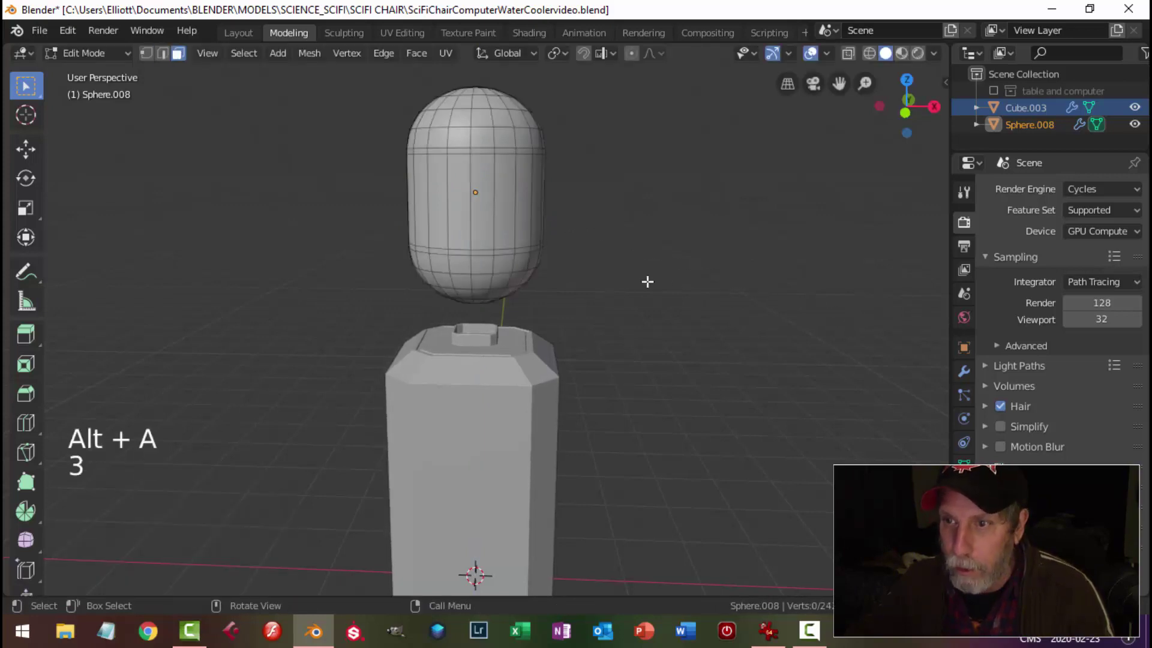
{"action": "left_click", "coordinate": [492, 191], "text": "alt+shift"}
{"action": "middle_click_drag", "start_coordinate": [654, 224], "coordinate": [631, 242]}
{"action": "key", "text": "e"}
{"action": "key", "text": "alt+s"}
{"action": "key", "text": "shift"}
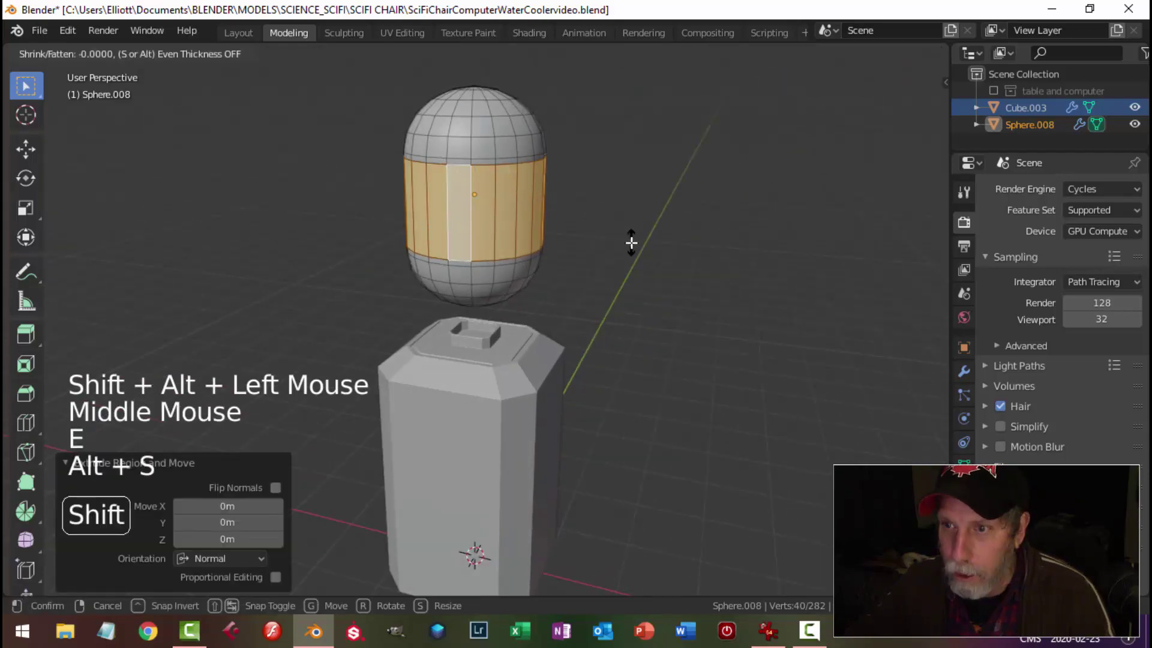
{"action": "left_click", "coordinate": [621, 229]}
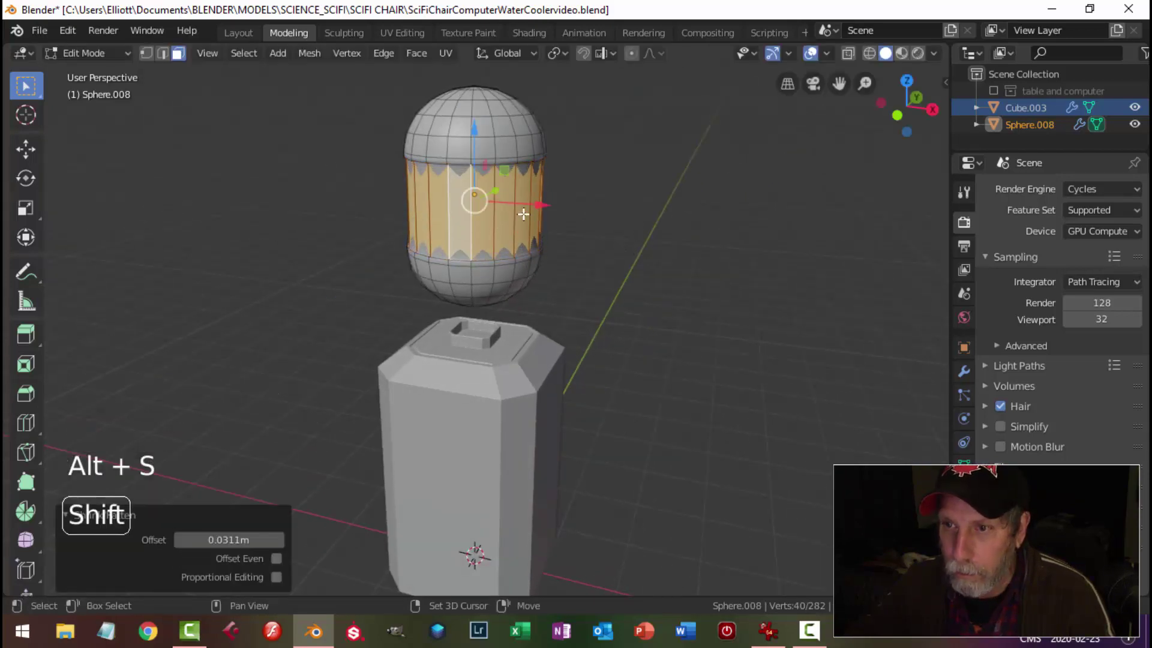
Add a supporting edge loop near each end of the recessed band, with the upper one at a slide factor of 0.949
{"action": "key", "text": "ctrl+r"}
{"action": "left_click", "coordinate": [517, 179]}
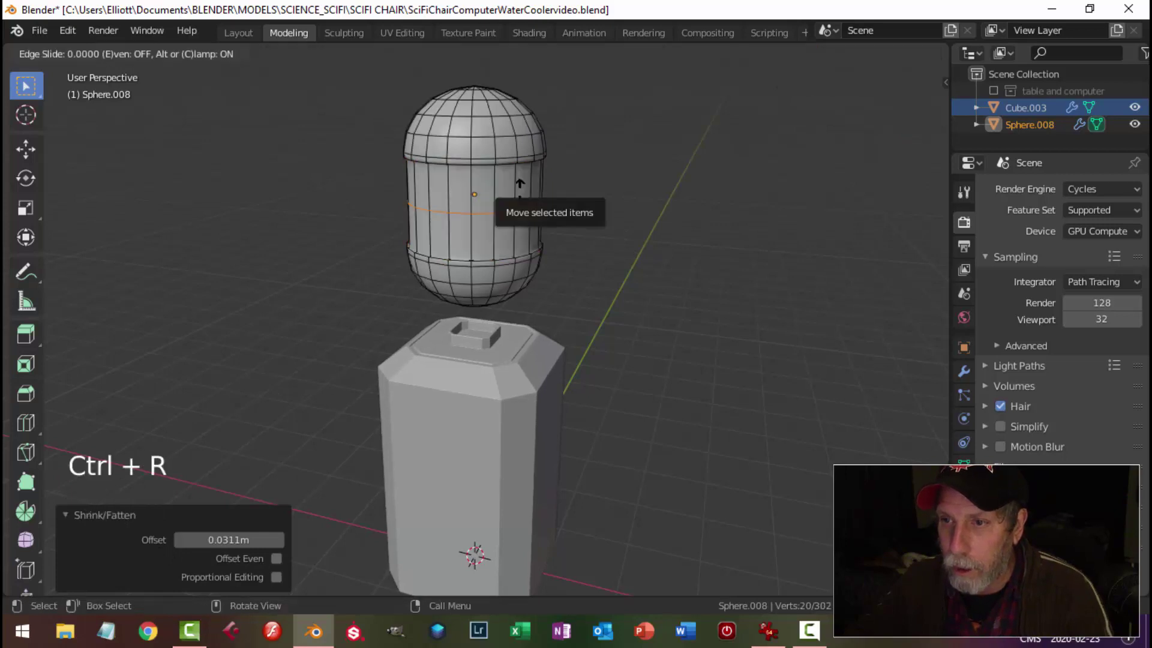
{"action": "left_click", "coordinate": [524, 148]}
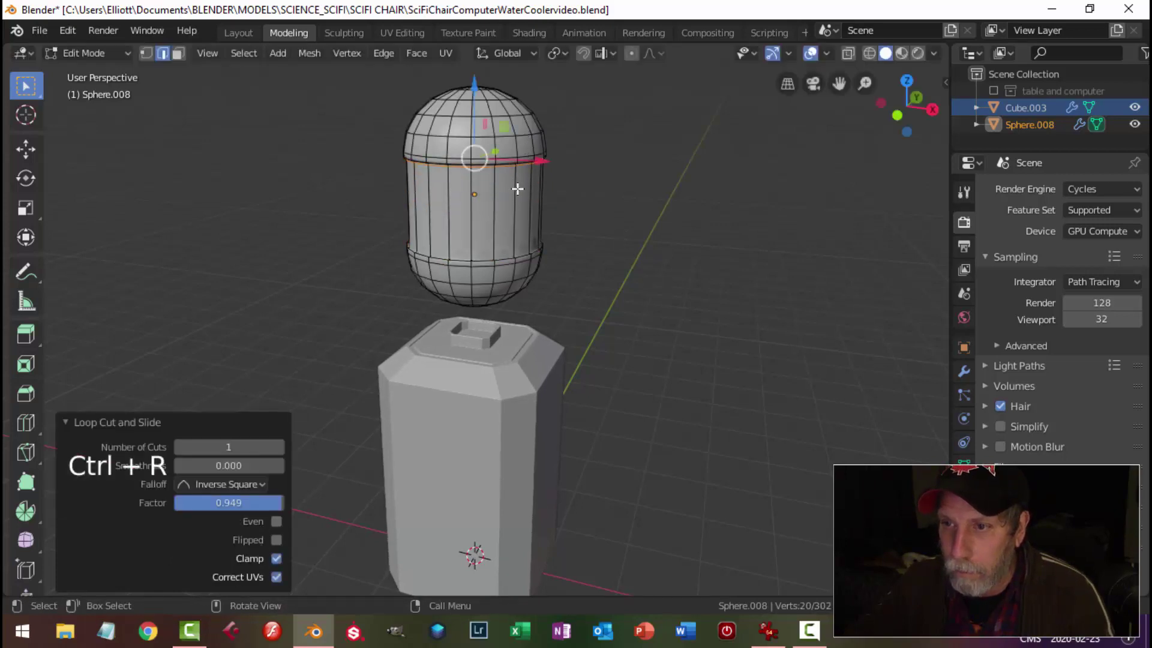
{"action": "key", "text": "ctrl+r"}
{"action": "left_click", "coordinate": [515, 217]}
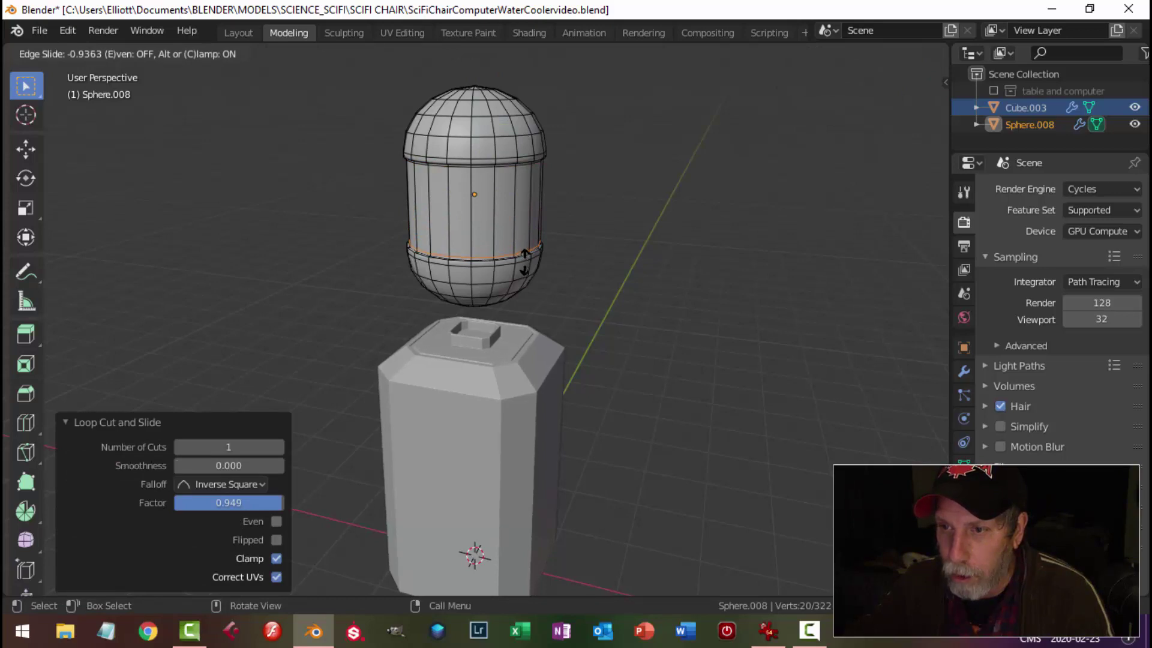
{"action": "left_click", "coordinate": [524, 258]}
{"action": "key", "text": "Tab"}
{"action": "key", "text": "alt+a"}
{"action": "middle_click_drag", "start_coordinate": [553, 255], "coordinate": [544, 205]}
{"action": "scroll", "coordinate": [549, 250], "scroll_direction": "up", "scroll_amount": 3}
Add an edge loop on the narrow ledge below the recessed band, slid toward its outer edge by a factor of 0.800
{"action": "key", "text": "Tab"}
{"action": "middle_click_drag", "start_coordinate": [549, 251], "coordinate": [490, 302]}
{"action": "key", "text": "alt+a"}
{"action": "scroll", "coordinate": [498, 280], "scroll_direction": "up", "scroll_amount": 2}
{"action": "scroll", "coordinate": [468, 305], "scroll_direction": "up", "scroll_amount": 1}
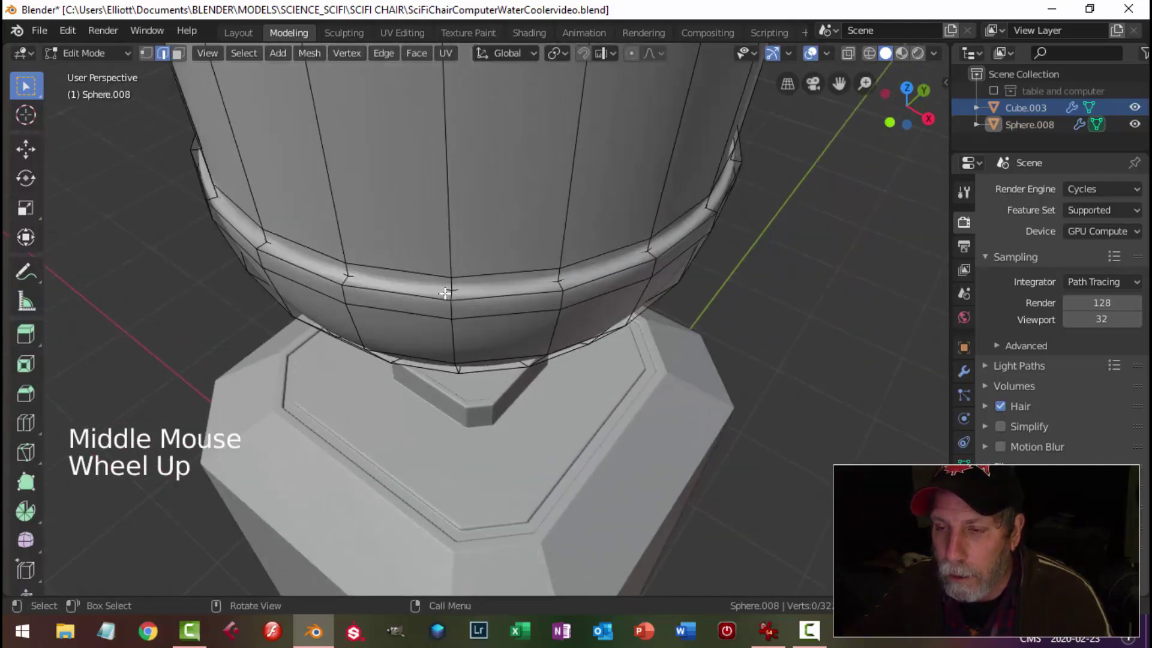
{"action": "key", "text": "ctrl+r"}
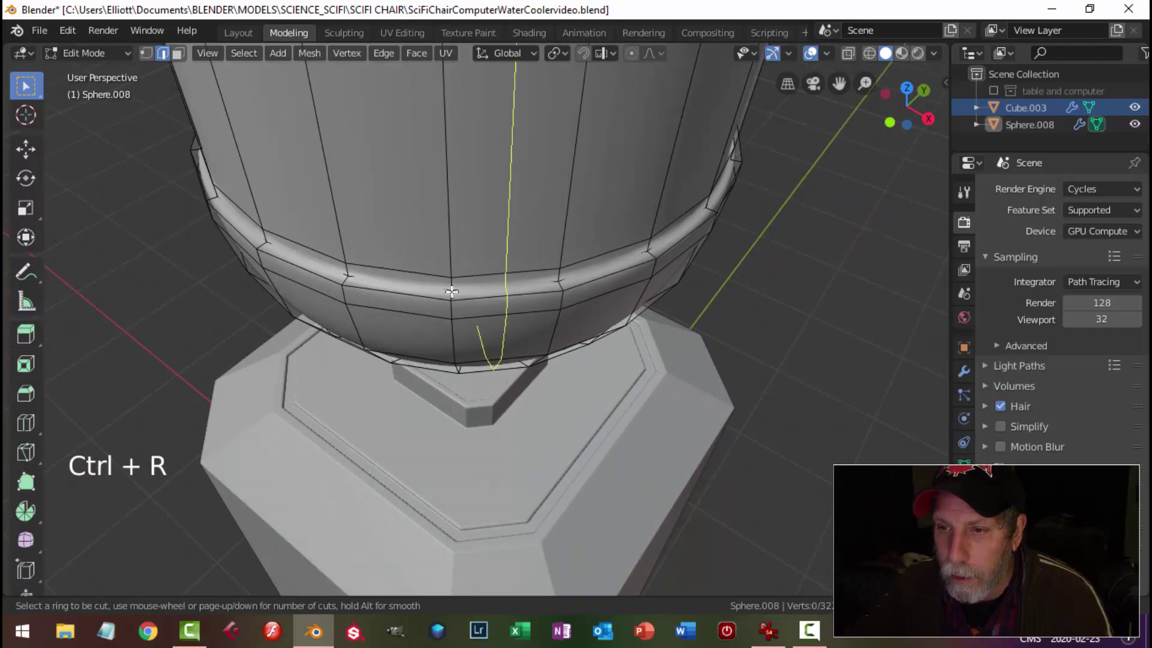
{"action": "left_click", "coordinate": [452, 291]}
{"action": "left_click", "coordinate": [452, 294]}
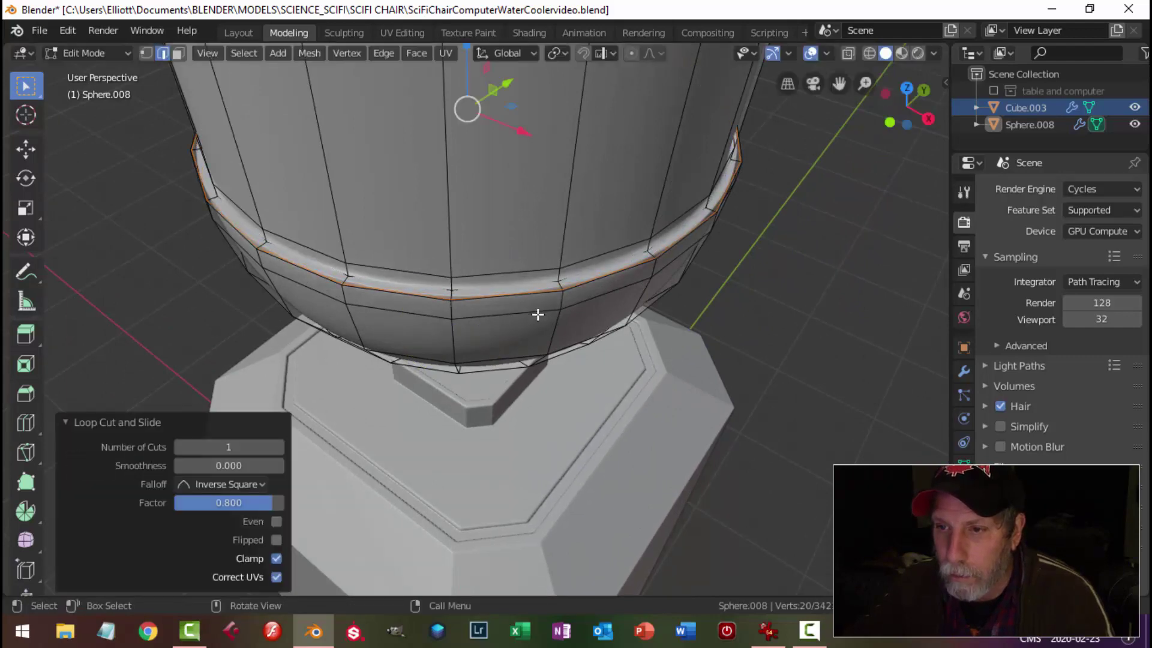
{"action": "key", "text": "Tab"}
{"action": "middle_click_drag", "start_coordinate": [537, 314], "coordinate": [519, 276]}
{"action": "scroll", "coordinate": [530, 307], "scroll_direction": "down", "scroll_amount": 3}
{"action": "scroll", "coordinate": [519, 276], "scroll_direction": "down", "scroll_amount": 2}
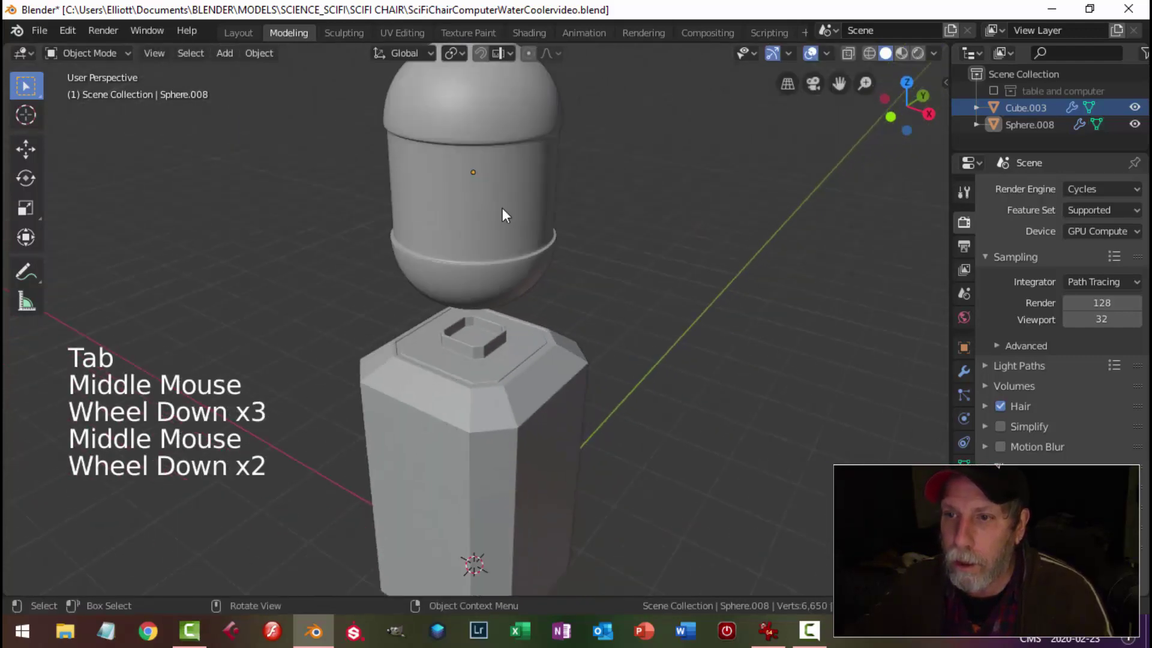
Add a matching edge loop on the narrow ledge above the recessed band, slid toward its outer edge
{"action": "middle_click_drag", "start_coordinate": [502, 210], "coordinate": [491, 260], "text": "shift"}
{"action": "scroll", "coordinate": [491, 259], "scroll_direction": "up", "scroll_amount": 4}
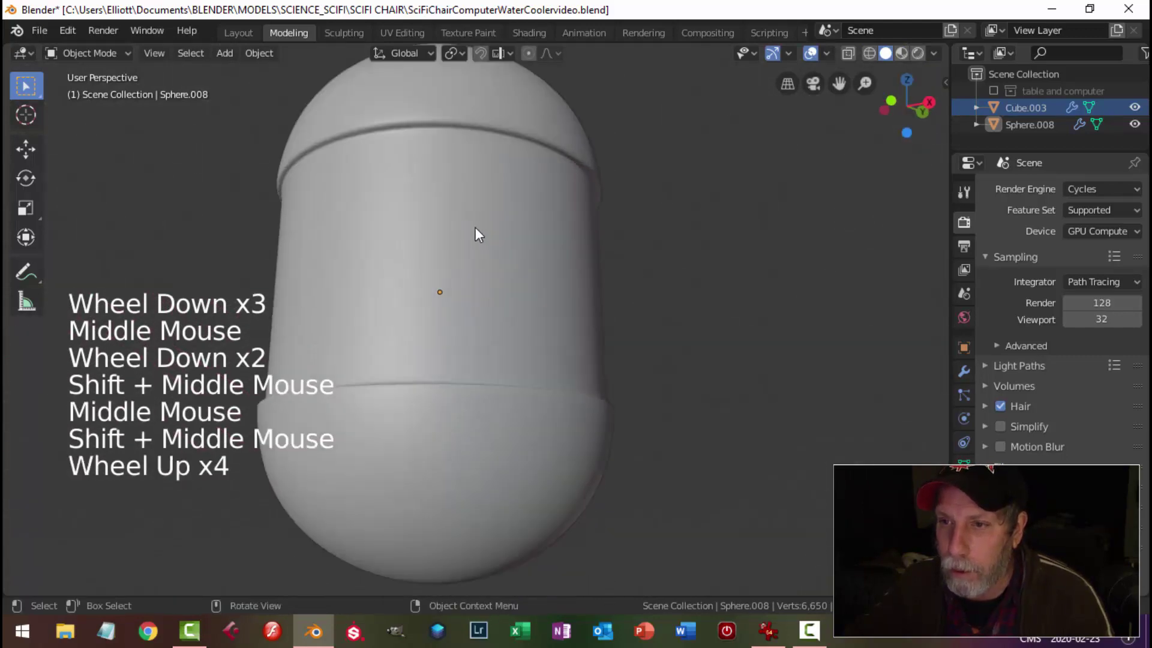
{"action": "key", "text": "Tab"}
{"action": "mouse_move", "coordinate": [430, 133]}
{"action": "middle_mouse_down"}
{"action": "mouse_move", "coordinate": [431, 89]}
{"action": "mouse_move", "coordinate": [418, 144]}
{"action": "middle_mouse_up"}
{"action": "scroll", "coordinate": [432, 88], "scroll_direction": "up", "scroll_amount": 2}
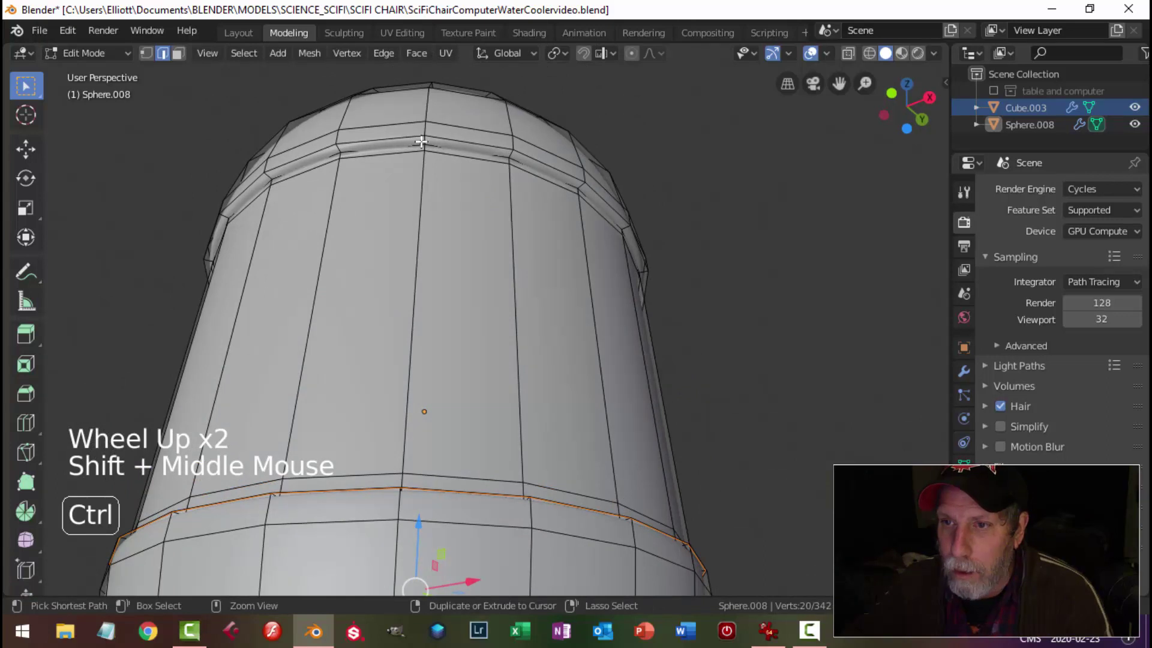
{"action": "key", "text": "ctrl+r"}
{"action": "left_click", "coordinate": [422, 142]}
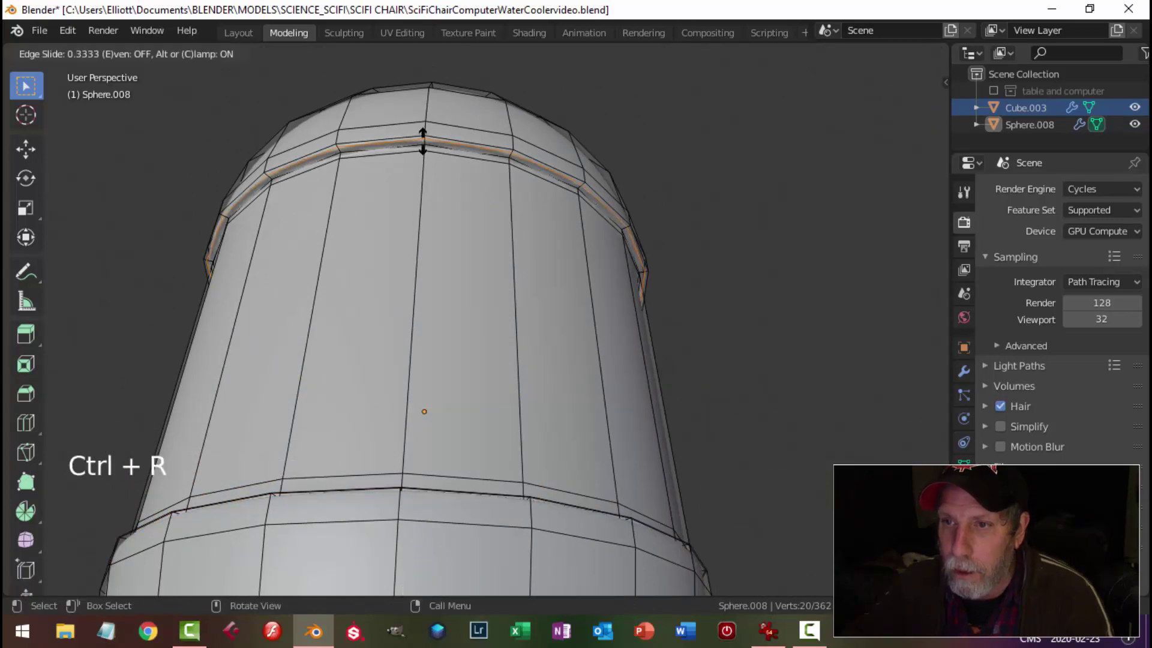
{"action": "left_click", "coordinate": [423, 143]}
{"action": "key", "text": "Tab"}
{"action": "scroll", "coordinate": [505, 192], "scroll_direction": "down", "scroll_amount": 2}
{"action": "key", "text": "alt+a"}
{"action": "scroll", "coordinate": [506, 225], "scroll_direction": "down", "scroll_amount": 3}
{"action": "middle_click_drag", "start_coordinate": [506, 225], "coordinate": [493, 290]}
Delete the pole vertex at the very top of the bottle to open a round hole
{"action": "left_click", "coordinate": [475, 264]}
{"action": "key", "text": "Tab"}
{"action": "key", "text": "alt+a"}
{"action": "key", "text": "1"}
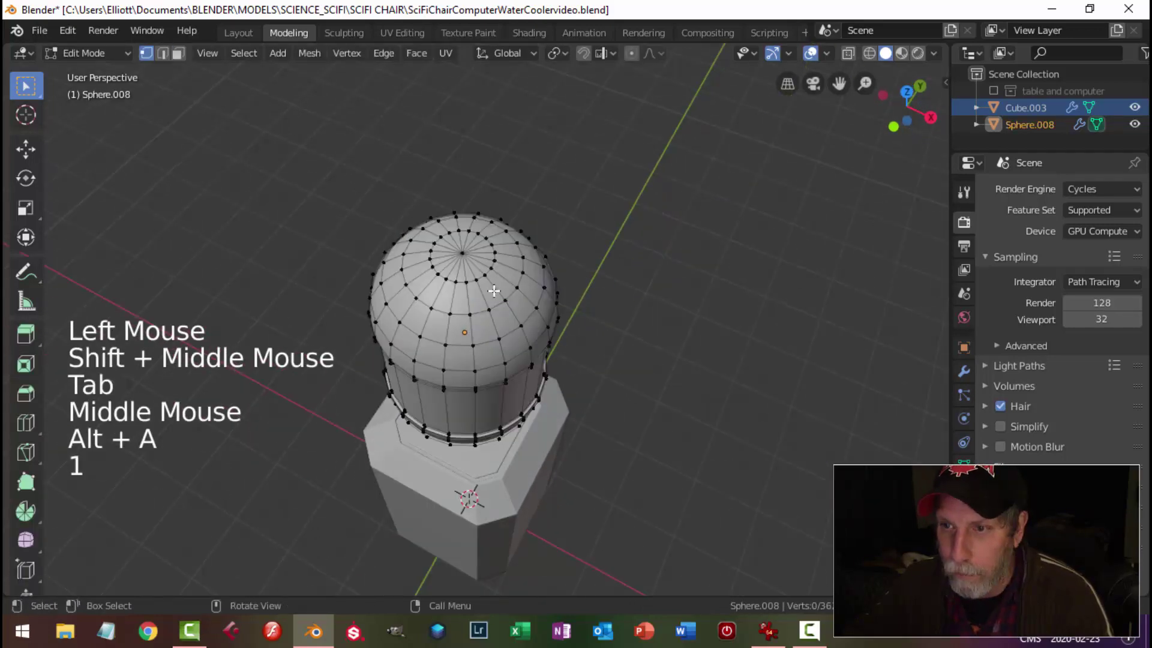
{"action": "scroll", "coordinate": [493, 291], "scroll_direction": "up", "scroll_amount": 2}
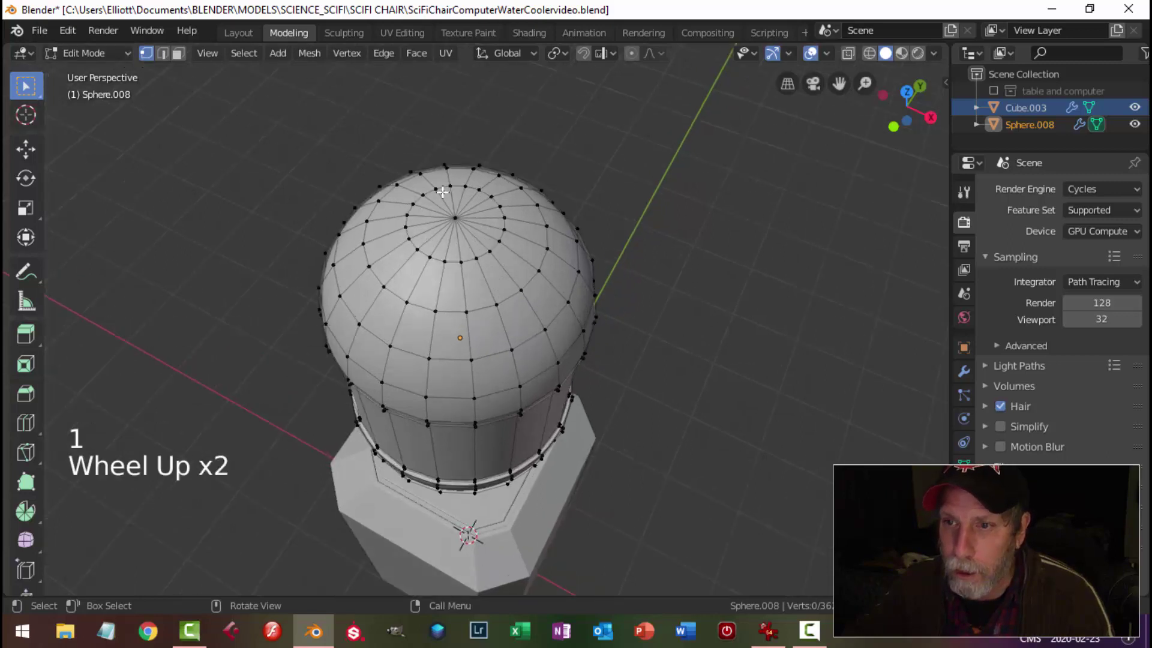
{"action": "left_click", "coordinate": [449, 218]}
{"action": "key", "text": "x"}
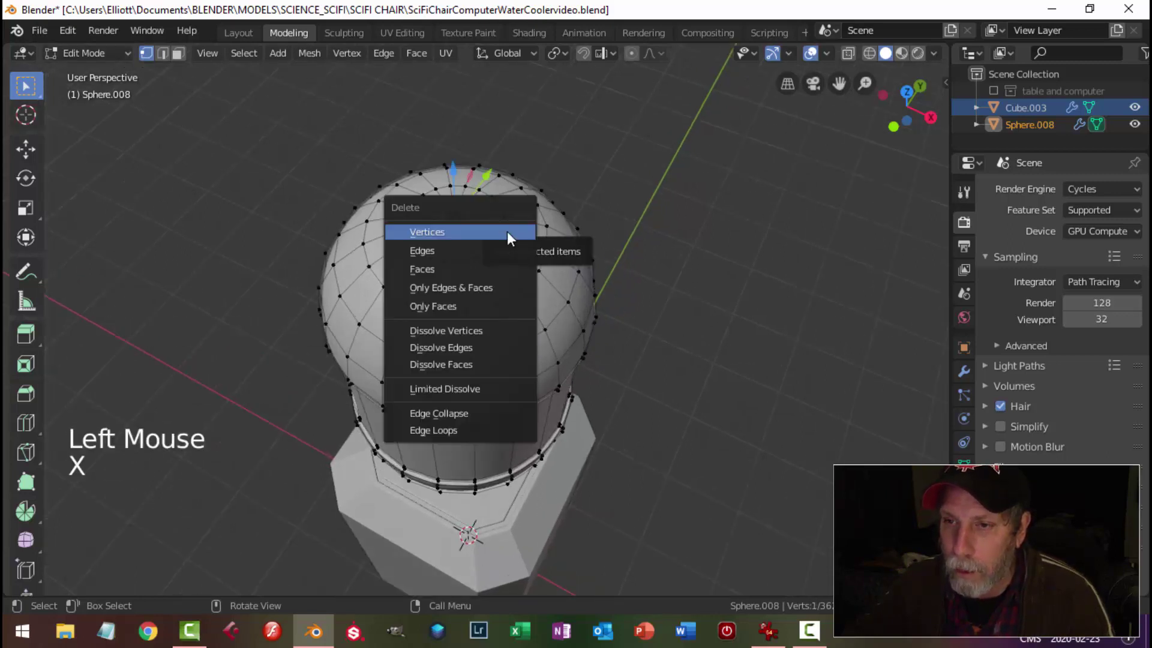
{"action": "left_click", "coordinate": [507, 234]}
Extrude the rim loop of the top hole 0.0667 m up along Z to form a short neck
{"action": "left_click", "coordinate": [505, 209], "text": "alt+shift"}
{"action": "middle_click_drag", "start_coordinate": [505, 210], "coordinate": [540, 290]}
{"action": "key", "text": "e"}
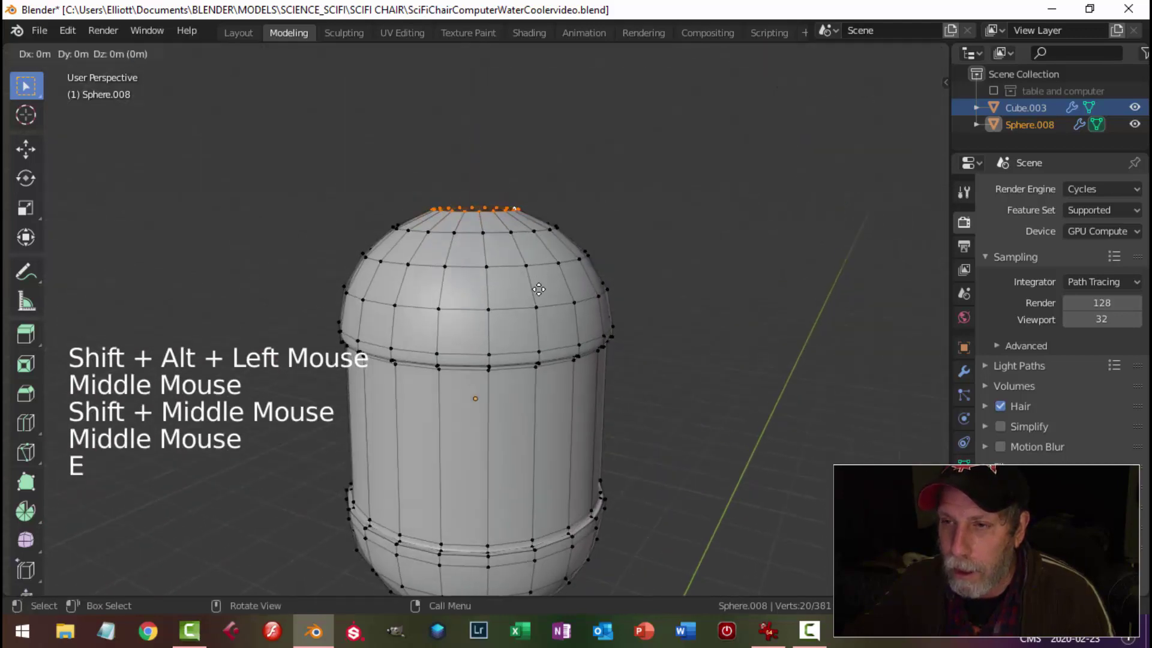
{"action": "left_click_drag", "start_coordinate": [475, 142], "coordinate": [475, 131]}
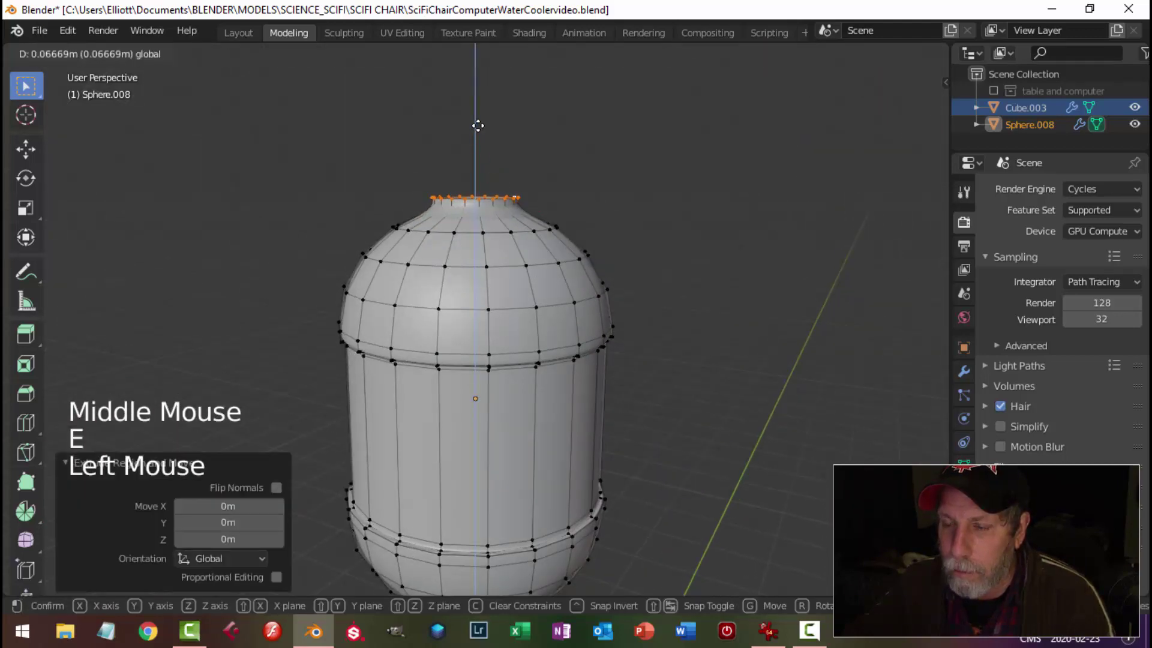
{"action": "middle_click_drag", "start_coordinate": [521, 165], "coordinate": [584, 270], "text": "shift"}
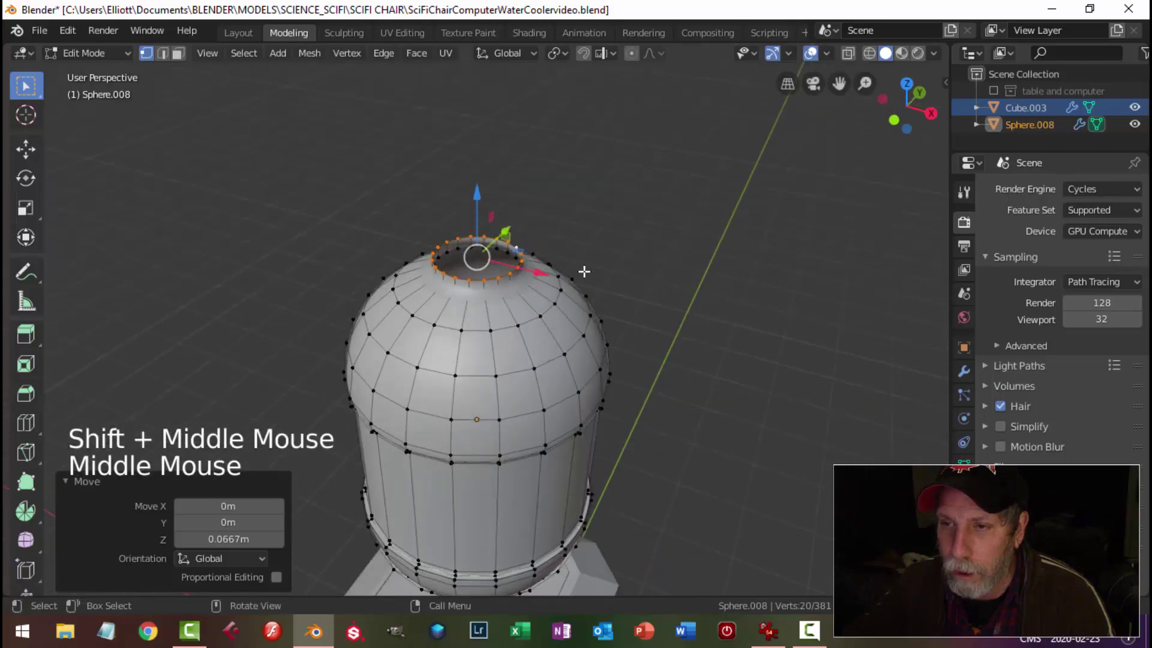
Extrude the neck's top loop inward at a scale of 0.894 and close the opening with a grid fill
{"action": "scroll", "coordinate": [652, 250], "scroll_direction": "up", "scroll_amount": 2}
{"action": "key", "text": "e"}
{"action": "key", "text": "s"}
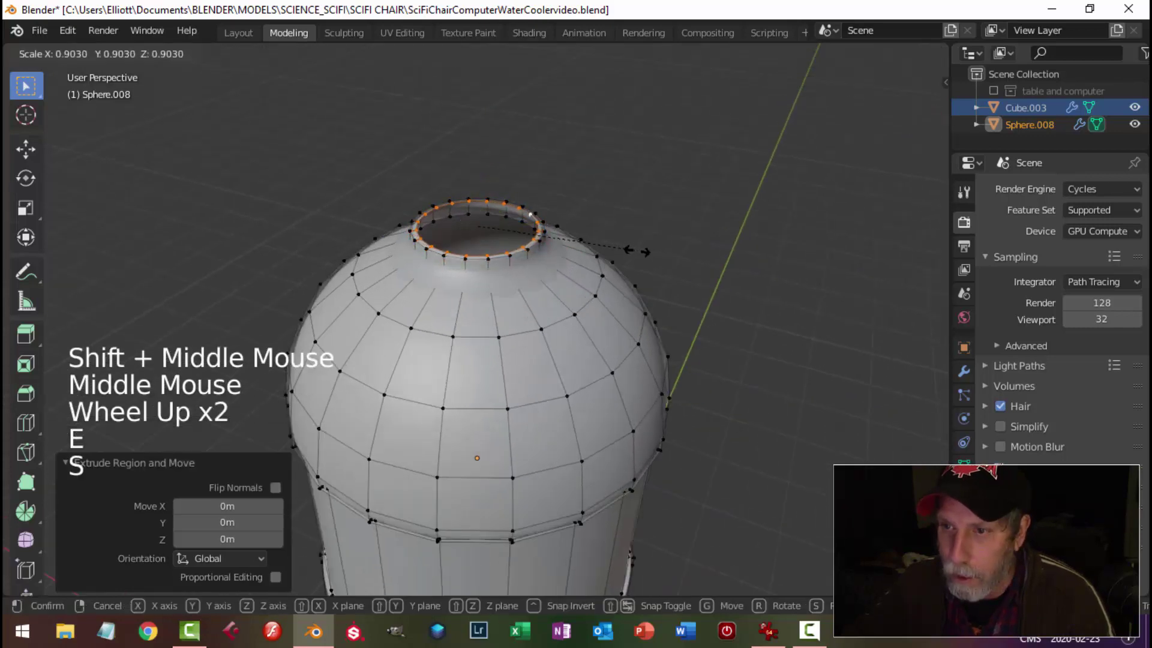
{"action": "left_click", "coordinate": [635, 251]}
{"action": "left_click", "coordinate": [418, 53]}
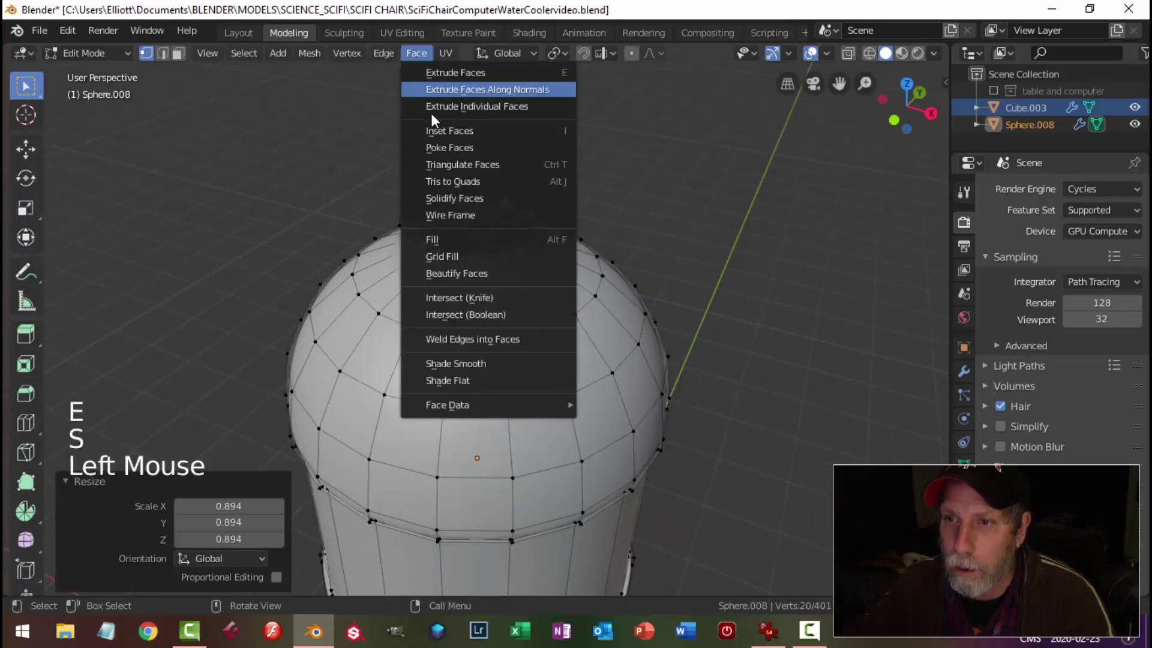
{"action": "left_click", "coordinate": [460, 257]}
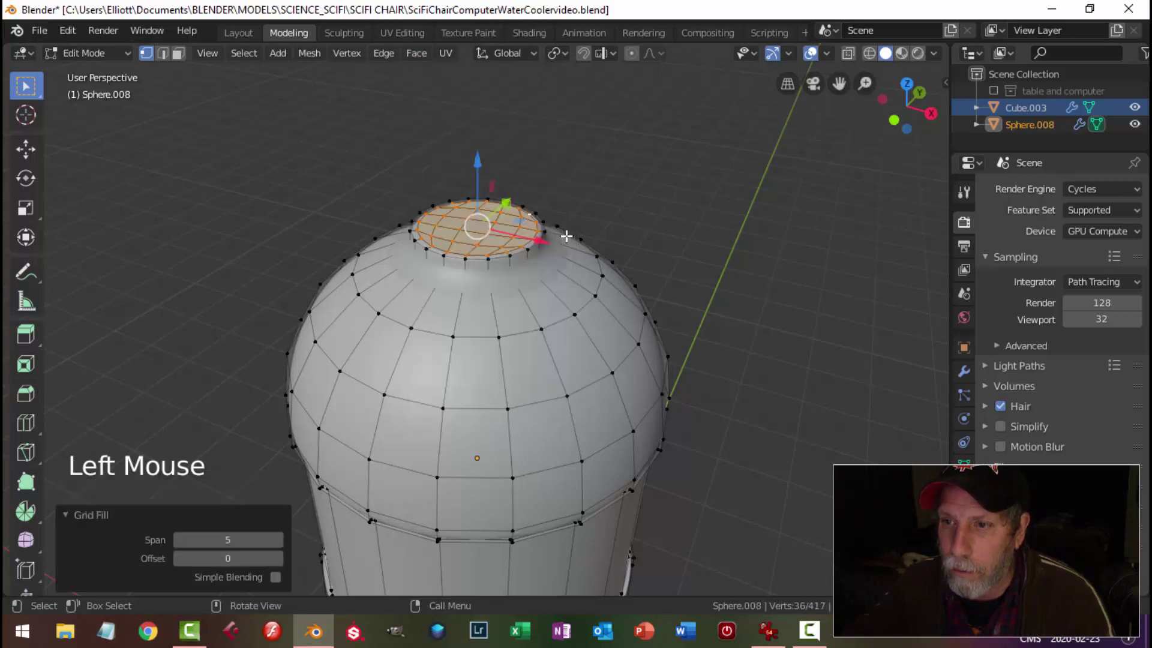
Add an edge loop around the bottle's top neck, slid about 0.85 toward its base
{"action": "key", "text": "alt+a"}
{"action": "middle_click_drag", "start_coordinate": [604, 295], "coordinate": [540, 275]}
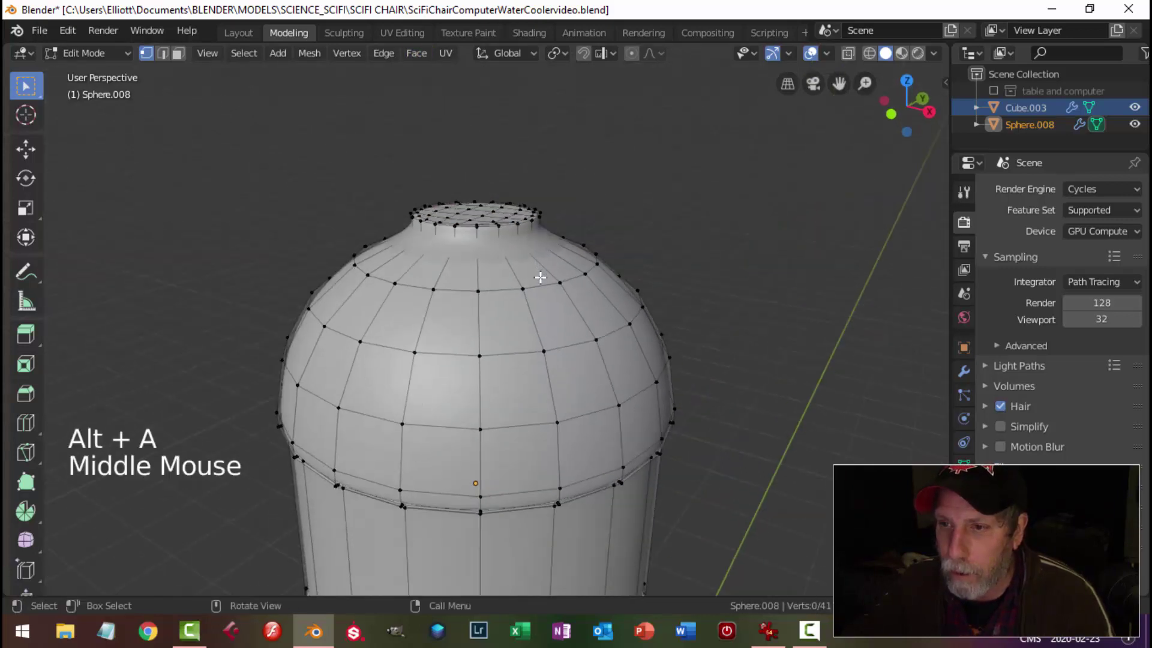
{"action": "scroll", "coordinate": [506, 240], "scroll_direction": "up", "scroll_amount": 2}
{"action": "key", "text": "ctrl+r"}
{"action": "left_click", "coordinate": [503, 217]}
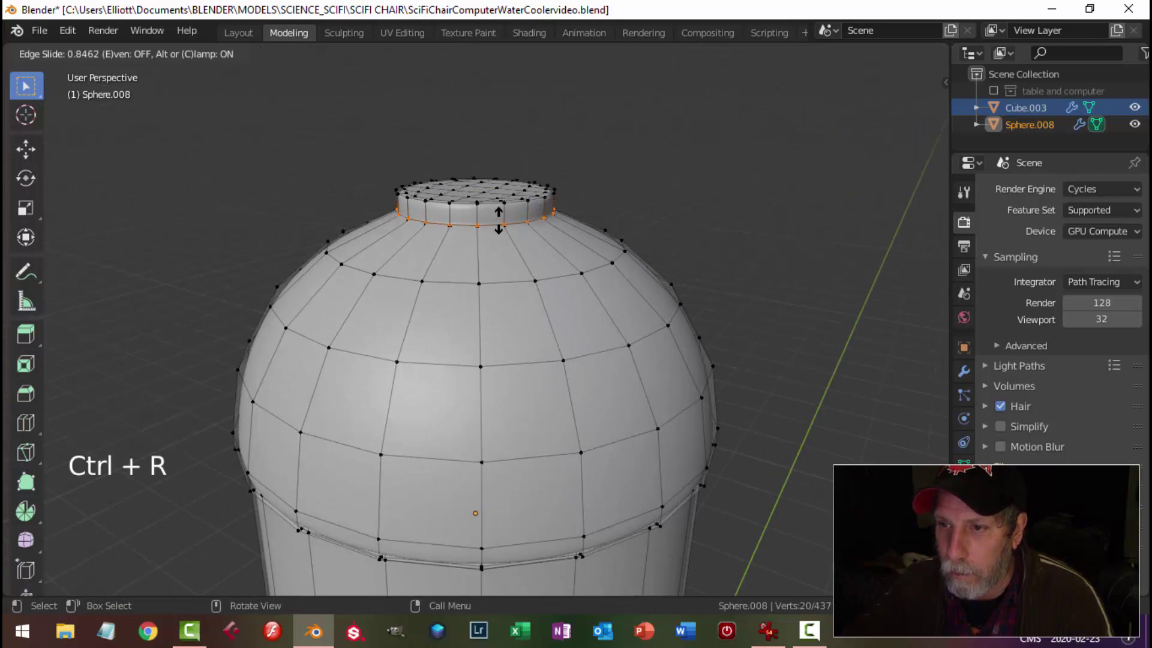
{"action": "left_click", "coordinate": [499, 221]}
{"action": "key", "text": "Tab"}
Isolate the bottle by hiding the cooler body
{"action": "scroll", "coordinate": [543, 255], "scroll_direction": "down", "scroll_amount": 2}
{"action": "key", "text": "alt+a"}
{"action": "scroll", "coordinate": [537, 272], "scroll_direction": "down", "scroll_amount": 1}
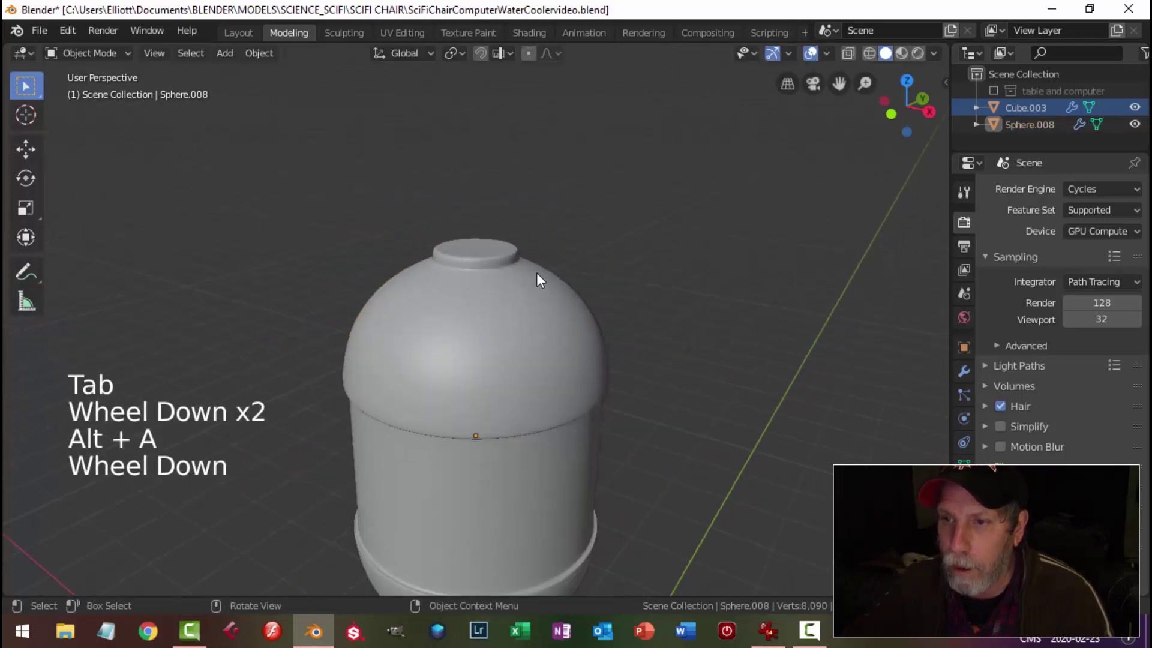
{"action": "scroll", "coordinate": [536, 272], "scroll_direction": "down", "scroll_amount": 2}
{"action": "middle_click_drag", "start_coordinate": [536, 273], "coordinate": [515, 282]}
{"action": "scroll", "coordinate": [538, 342], "scroll_direction": "up", "scroll_amount": 2}
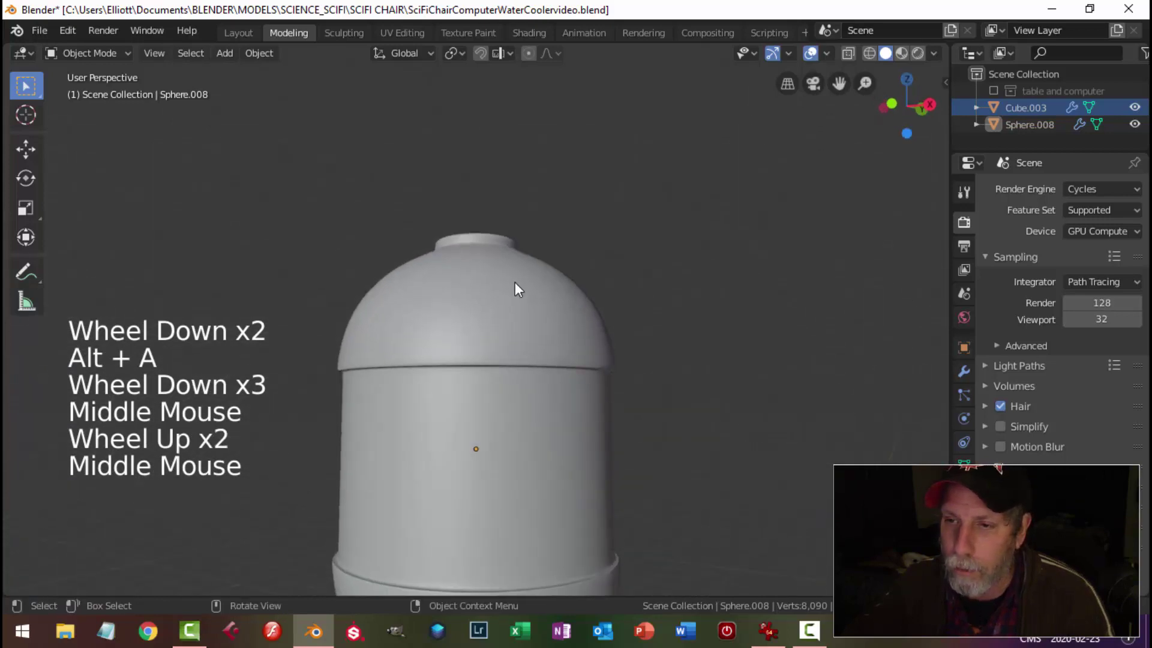
{"action": "scroll", "coordinate": [515, 282], "scroll_direction": "down", "scroll_amount": 4}
{"action": "middle_click_drag", "start_coordinate": [528, 387], "coordinate": [519, 341]}
{"action": "left_click", "coordinate": [499, 379]}
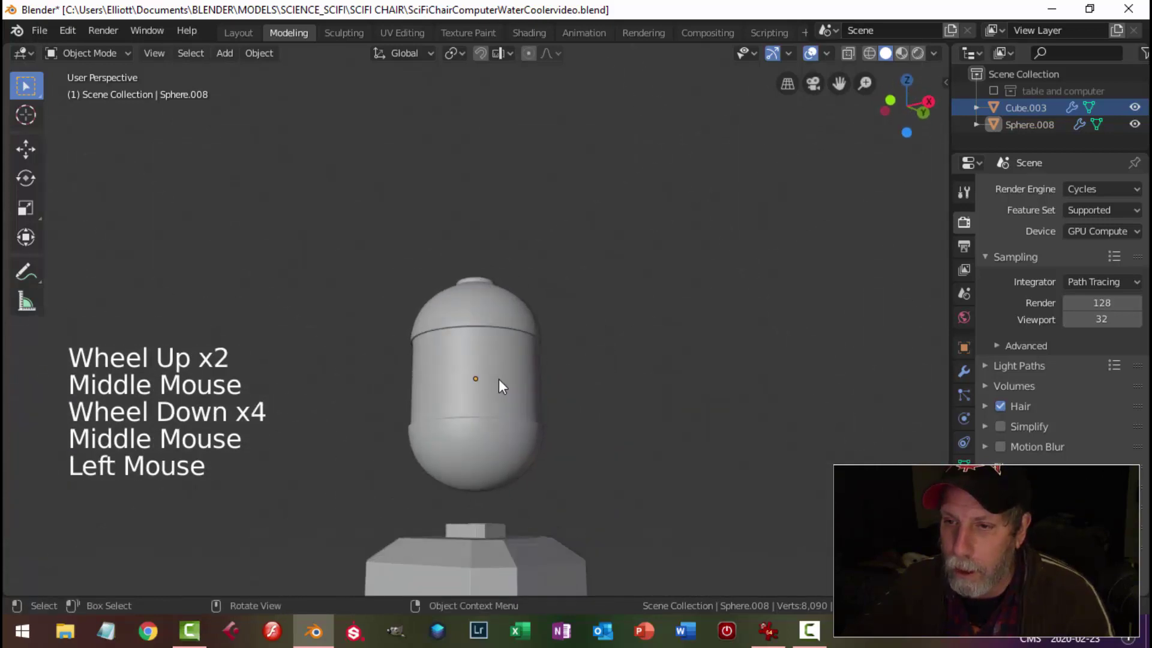
{"action": "key", "text": "shift+h"}
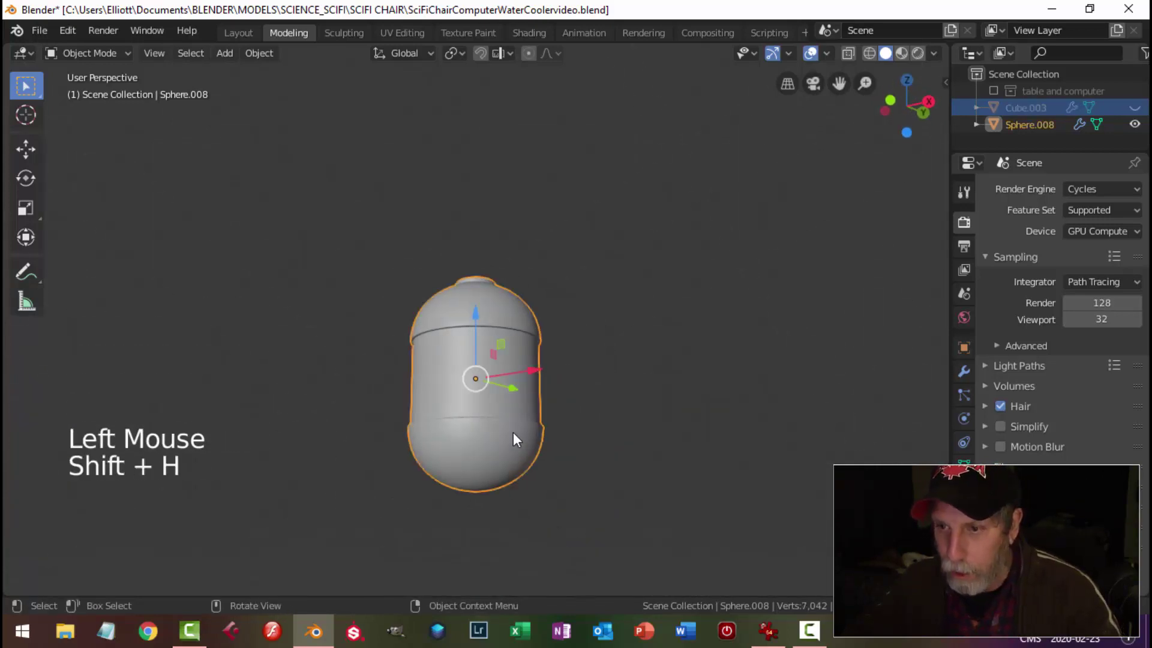
Delete the pole vertex at the very bottom of the bottle to open a round hole
{"action": "middle_click_drag", "start_coordinate": [514, 438], "coordinate": [509, 360]}
{"action": "key", "text": "Tab"}
{"action": "middle_click_drag", "start_coordinate": [511, 457], "coordinate": [490, 411]}
{"action": "left_click", "coordinate": [488, 400]}
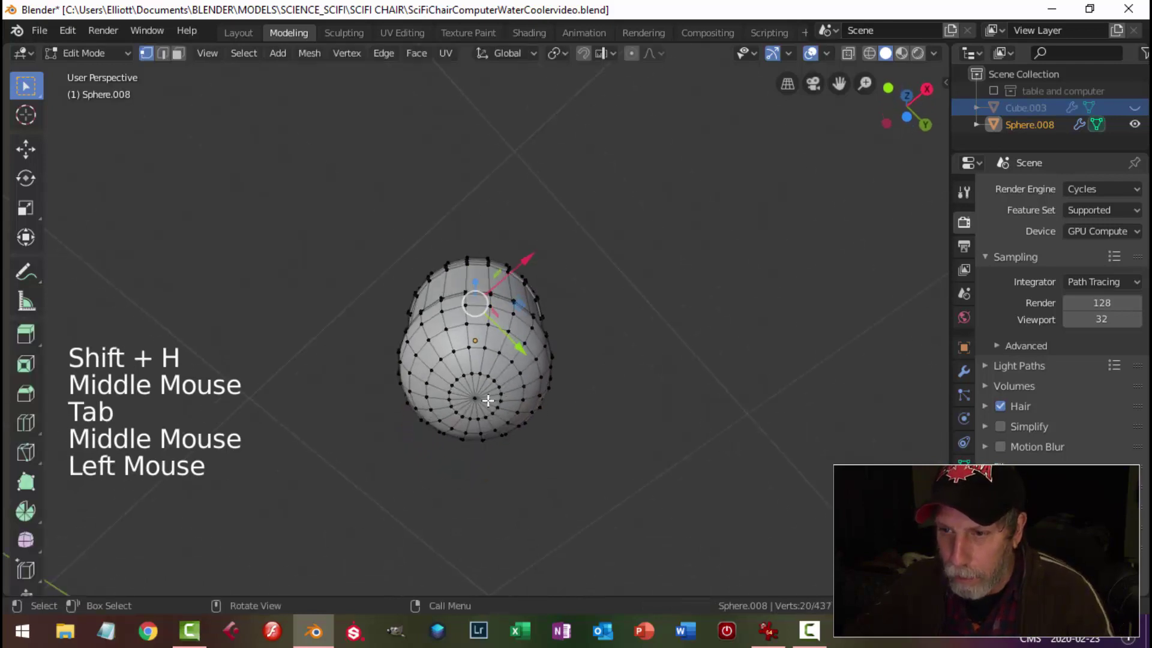
{"action": "key", "text": "x"}
{"action": "left_click", "coordinate": [521, 397]}
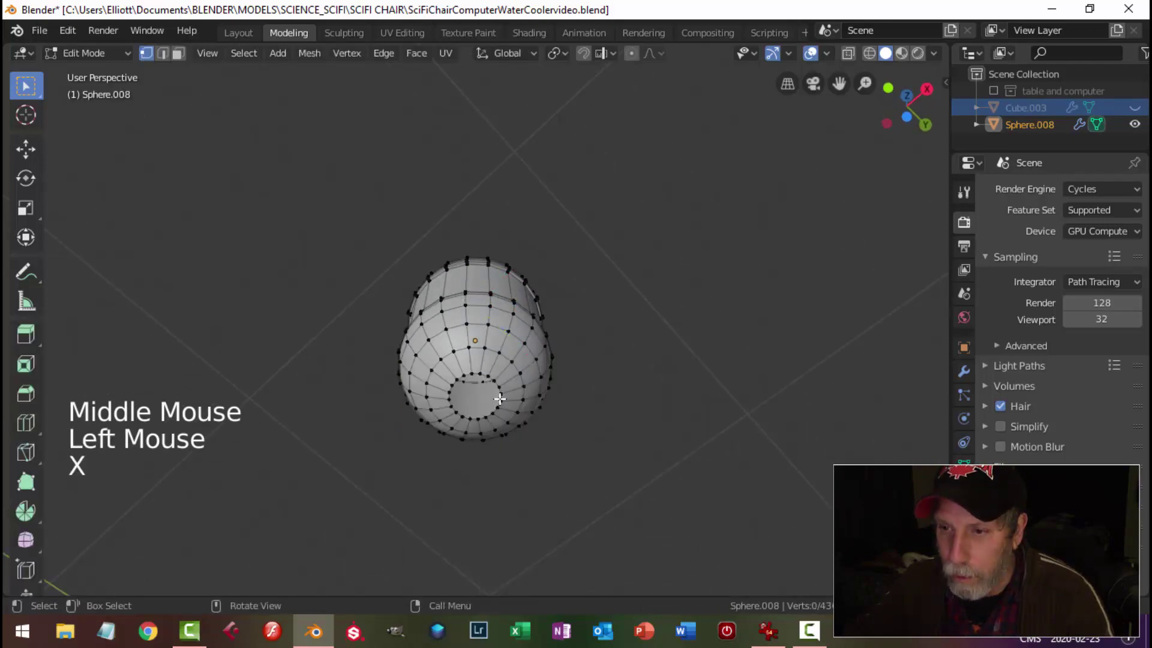
Extrude the rim loop of the bottom hole 0.196 m down along Z to form a lower neck
{"action": "middle_click_drag", "start_coordinate": [503, 403], "coordinate": [524, 288]}
{"action": "scroll", "coordinate": [510, 383], "scroll_direction": "up", "scroll_amount": 2}
{"action": "left_click", "coordinate": [527, 341], "text": "alt+shift"}
{"action": "scroll", "coordinate": [527, 341], "scroll_direction": "down", "scroll_amount": 2}
{"action": "key", "text": "KP_1"}
{"action": "scroll", "coordinate": [576, 311], "scroll_direction": "up", "scroll_amount": 2}
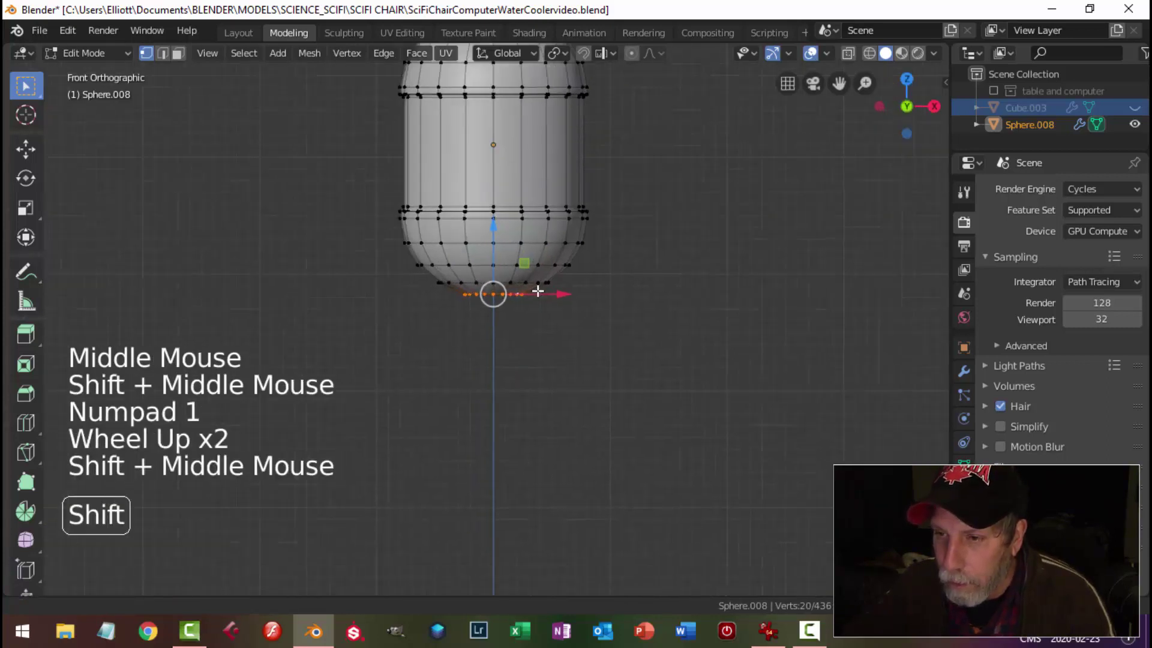
{"action": "scroll", "coordinate": [524, 288], "scroll_direction": "up", "scroll_amount": 2}
{"action": "key", "text": "e"}
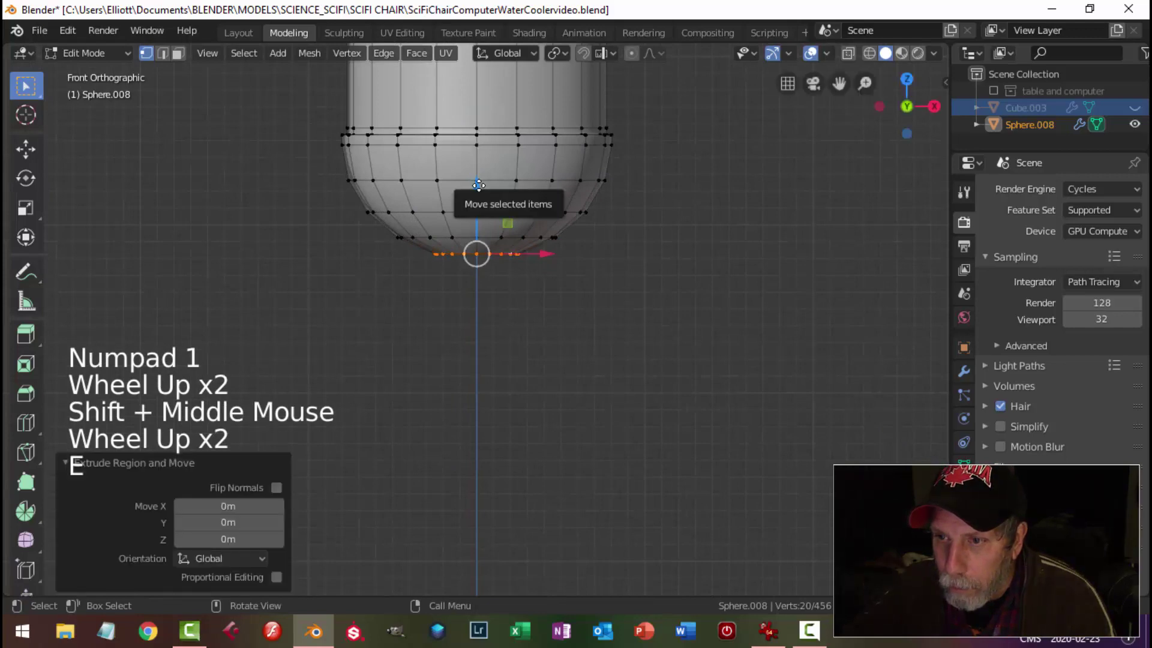
{"action": "left_click", "coordinate": [504, 215]}
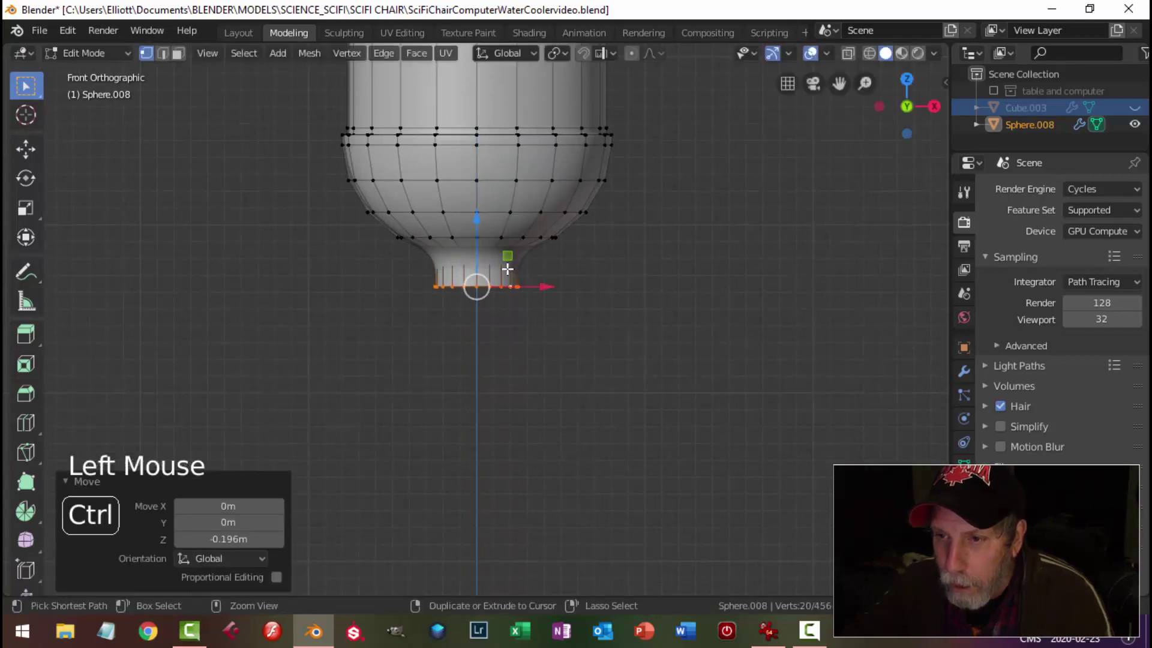
Add an edge loop around the lower neck, slid up close to where it meets the dome
{"action": "key", "text": "ctrl+r"}
{"action": "left_click_drag", "start_coordinate": [507, 267], "coordinate": [507, 264]}
{"action": "left_click", "coordinate": [503, 259]}
{"action": "key", "text": "Tab"}
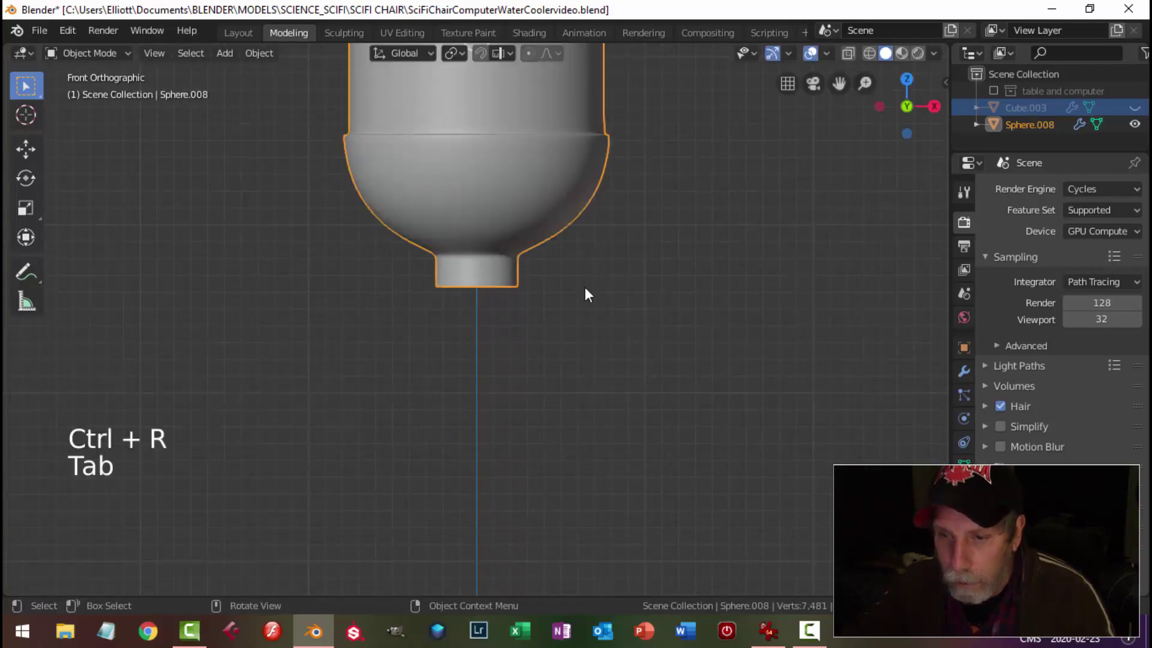
Unhide the cooler body and lower the bottle 0.292 m along Z onto it
{"action": "key", "text": "alt+h"}
{"action": "key", "text": "alt+a"}
{"action": "scroll", "coordinate": [577, 293], "scroll_direction": "down", "scroll_amount": 3}
{"action": "middle_click_drag", "start_coordinate": [577, 294], "coordinate": [493, 282]}
{"action": "left_click", "coordinate": [494, 276]}
{"action": "scroll", "coordinate": [488, 264], "scroll_direction": "down", "scroll_amount": 2}
{"action": "left_click_drag", "start_coordinate": [473, 144], "coordinate": [478, 163]}
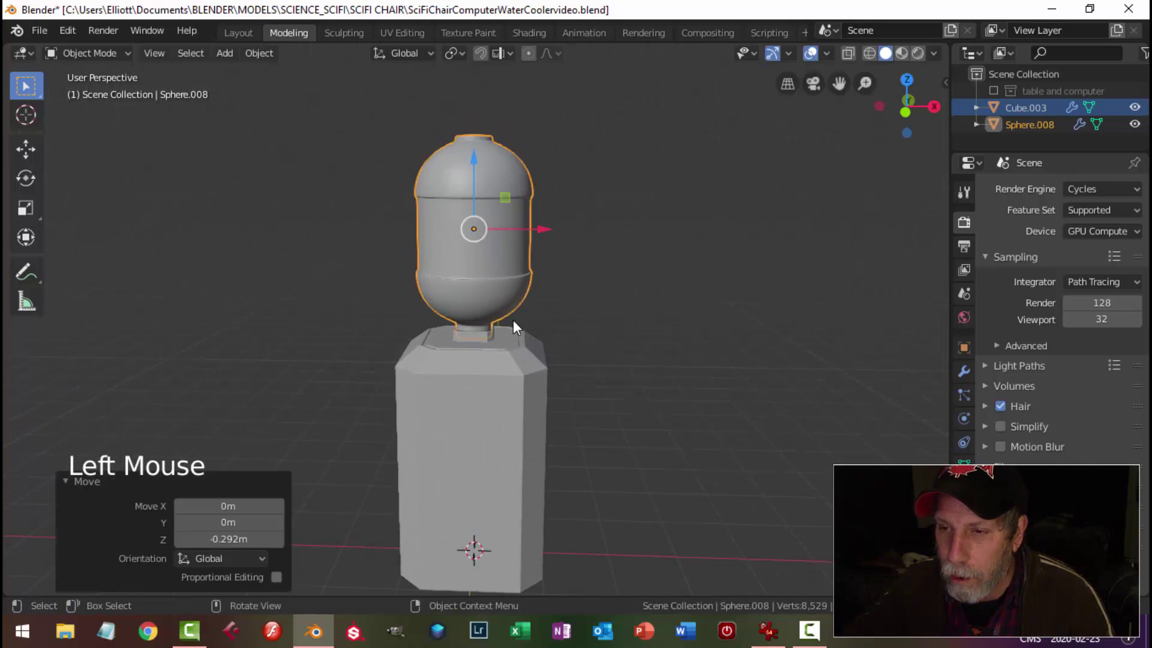
Examine how the bottle's lower neck seats on top of the cooler body
{"action": "scroll", "coordinate": [574, 346], "scroll_direction": "up", "scroll_amount": 4}
{"action": "key", "text": "alt+a"}
{"action": "middle_click_drag", "start_coordinate": [575, 347], "coordinate": [550, 382]}
{"action": "scroll", "coordinate": [592, 357], "scroll_direction": "down", "scroll_amount": 5}
{"action": "scroll", "coordinate": [534, 363], "scroll_direction": "up", "scroll_amount": 2}
{"action": "scroll", "coordinate": [552, 386], "scroll_direction": "up", "scroll_amount": 2}
{"action": "scroll", "coordinate": [547, 420], "scroll_direction": "down", "scroll_amount": 2}
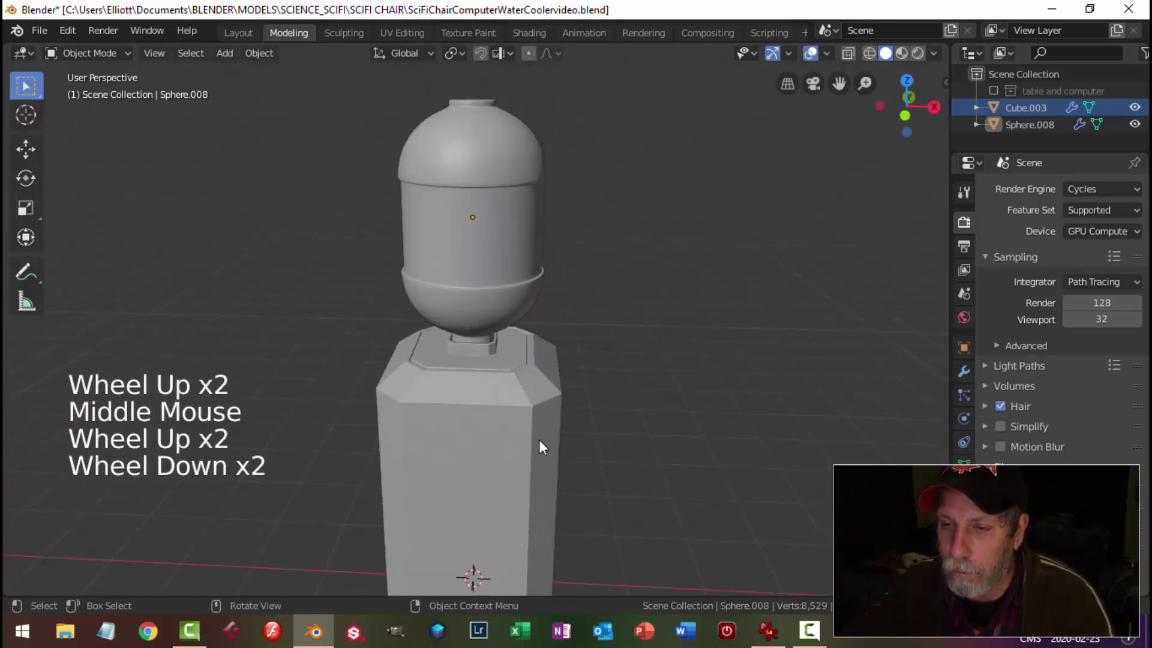
Add a horizontal edge loop around the cooler body, slid 0.70 down toward its base
{"action": "middle_click_drag", "start_coordinate": [539, 440], "coordinate": [529, 403], "text": "shift"}
{"action": "middle_click_drag", "start_coordinate": [529, 403], "coordinate": [488, 337]}
{"action": "left_click", "coordinate": [514, 335]}
{"action": "key", "text": "Tab"}
{"action": "key", "text": "ctrl+r"}
{"action": "left_click", "coordinate": [493, 348]}
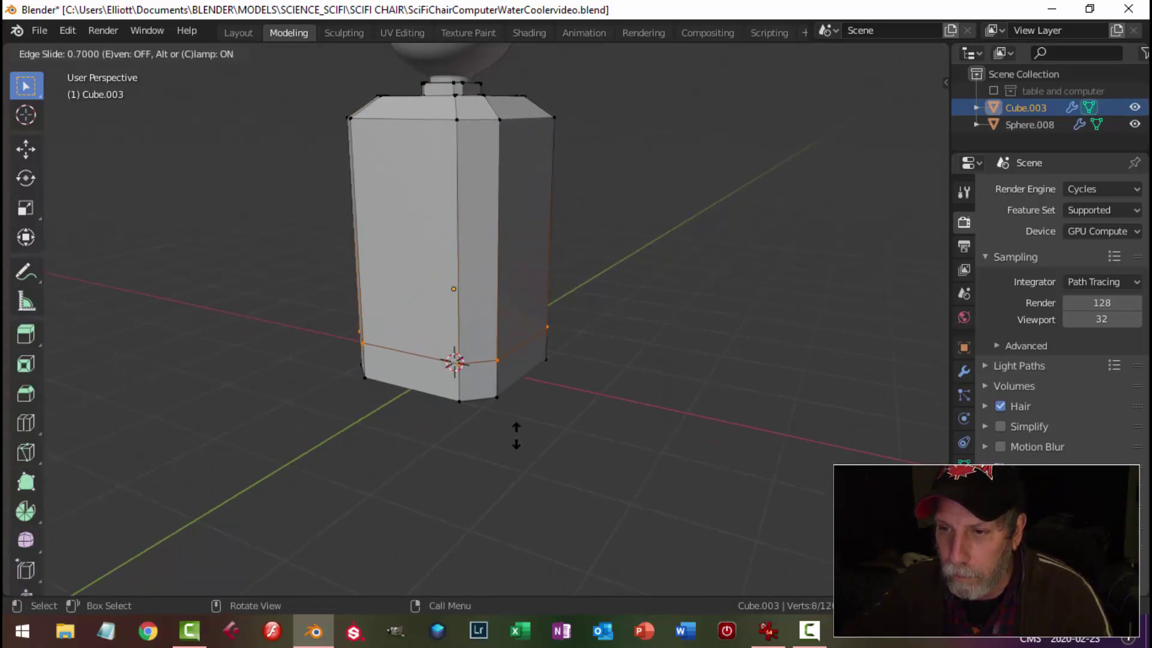
{"action": "left_click", "coordinate": [516, 435]}
Duplicate the body's bottom band of faces, except the front one, and separate the copy into its own object
{"action": "key", "text": "alt+a"}
{"action": "middle_click_drag", "start_coordinate": [424, 391], "coordinate": [516, 404]}
{"action": "key", "text": "3"}
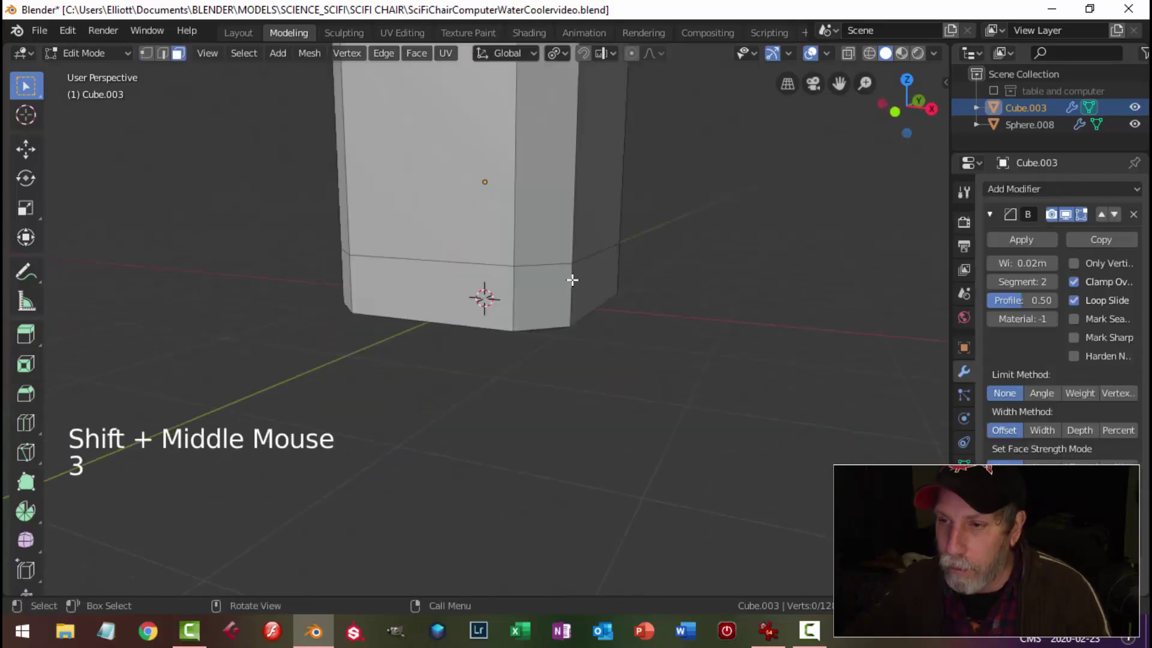
{"action": "left_click", "coordinate": [572, 280], "text": "alt+shift"}
{"action": "middle_click_drag", "start_coordinate": [648, 300], "coordinate": [771, 330]}
{"action": "left_click", "coordinate": [427, 286], "text": "shift"}
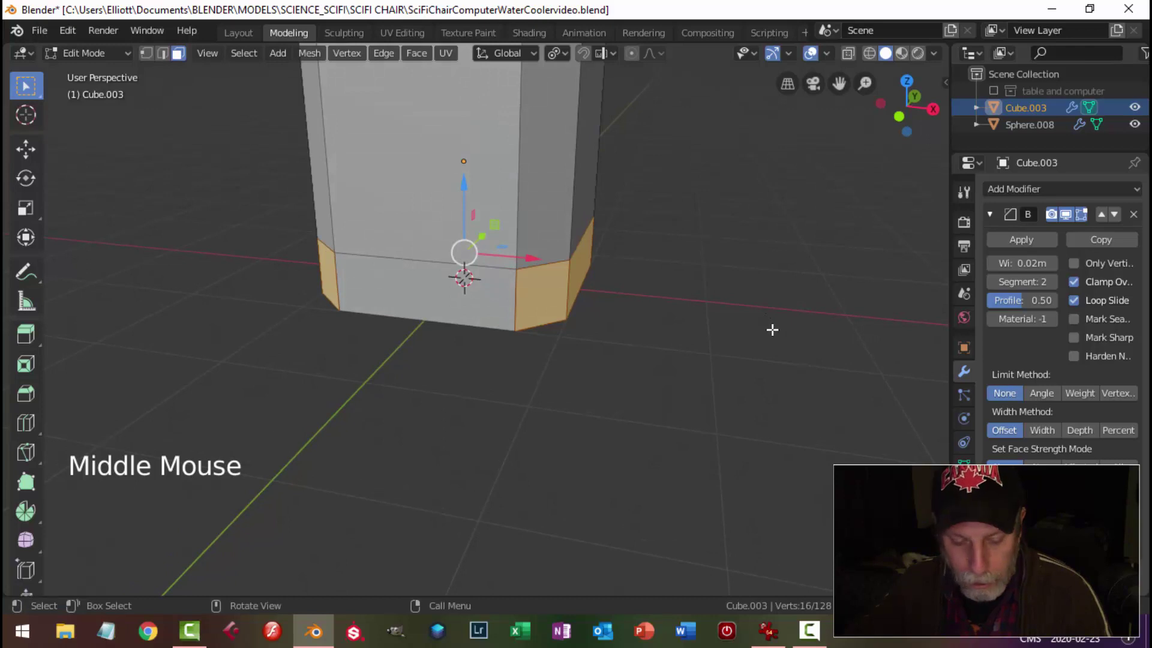
{"action": "key", "text": "shift+d"}
{"action": "key", "text": "p"}
{"action": "left_click", "coordinate": [727, 329]}
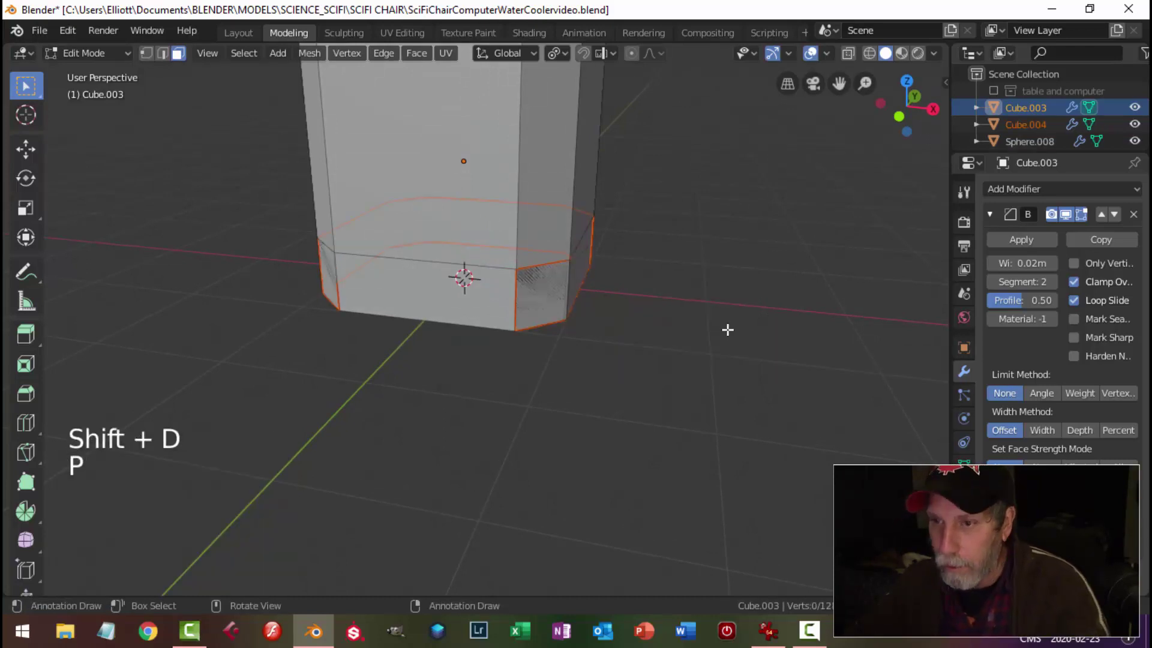
{"action": "key", "text": "Tab"}
Hide the cooler body and open the separated base strip for mesh editing
{"action": "left_click", "coordinate": [537, 299]}
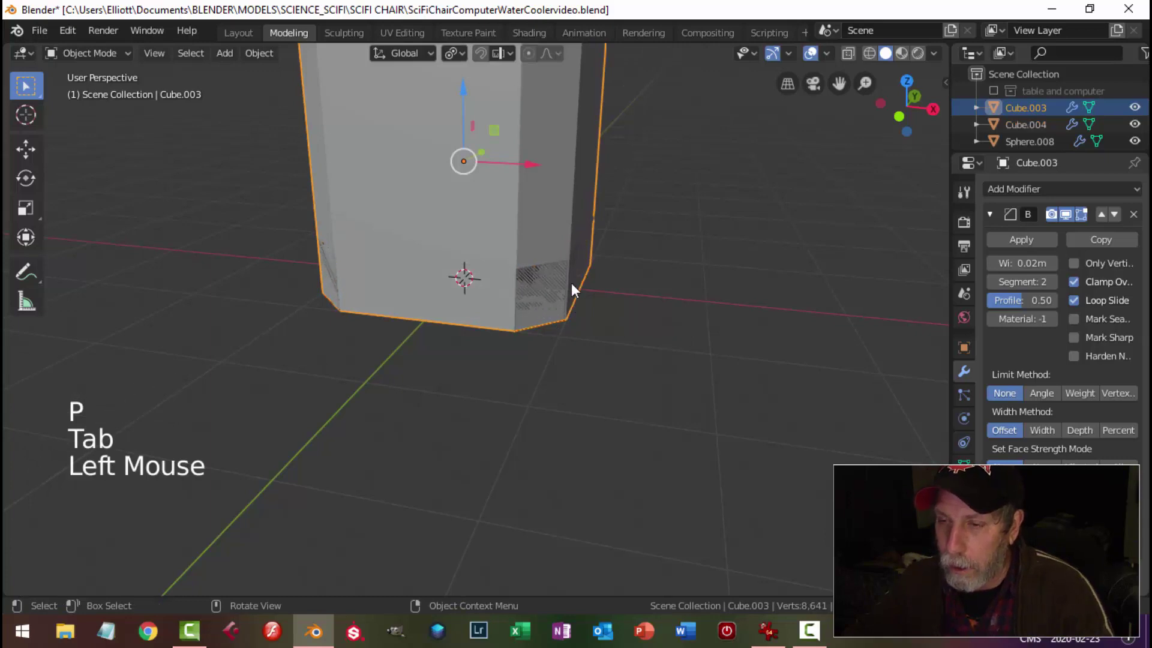
{"action": "left_click", "coordinate": [538, 201]}
{"action": "key", "text": "alt+a"}
{"action": "left_click", "coordinate": [548, 175]}
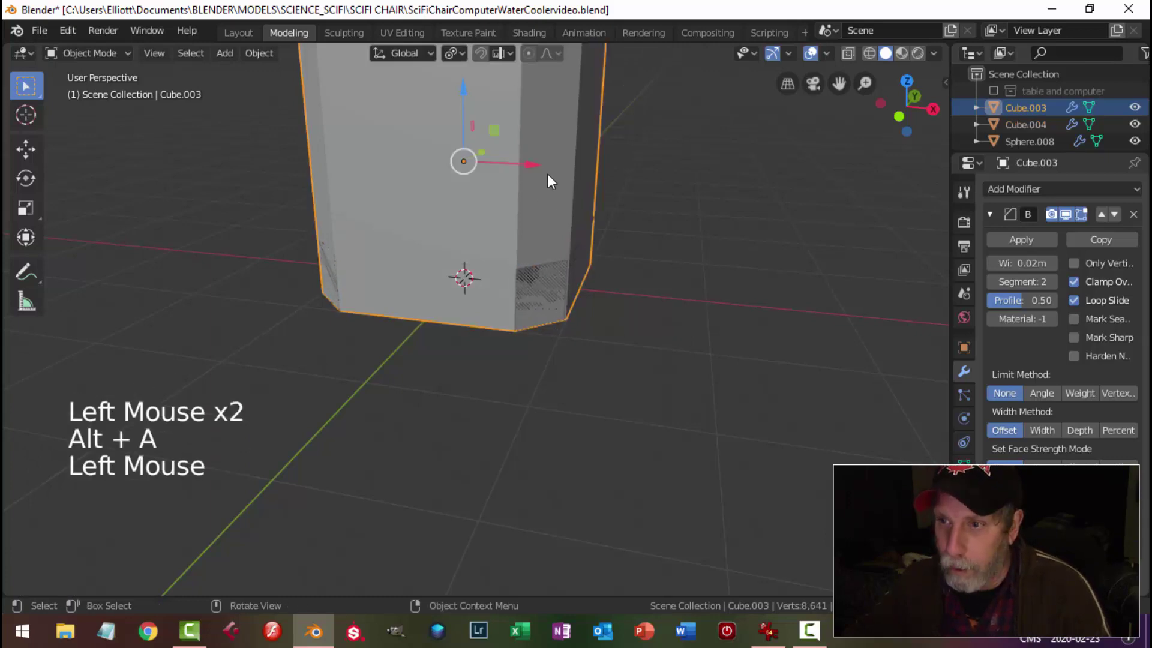
{"action": "key", "text": "h"}
{"action": "left_click", "coordinate": [558, 252]}
{"action": "key", "text": "Tab"}
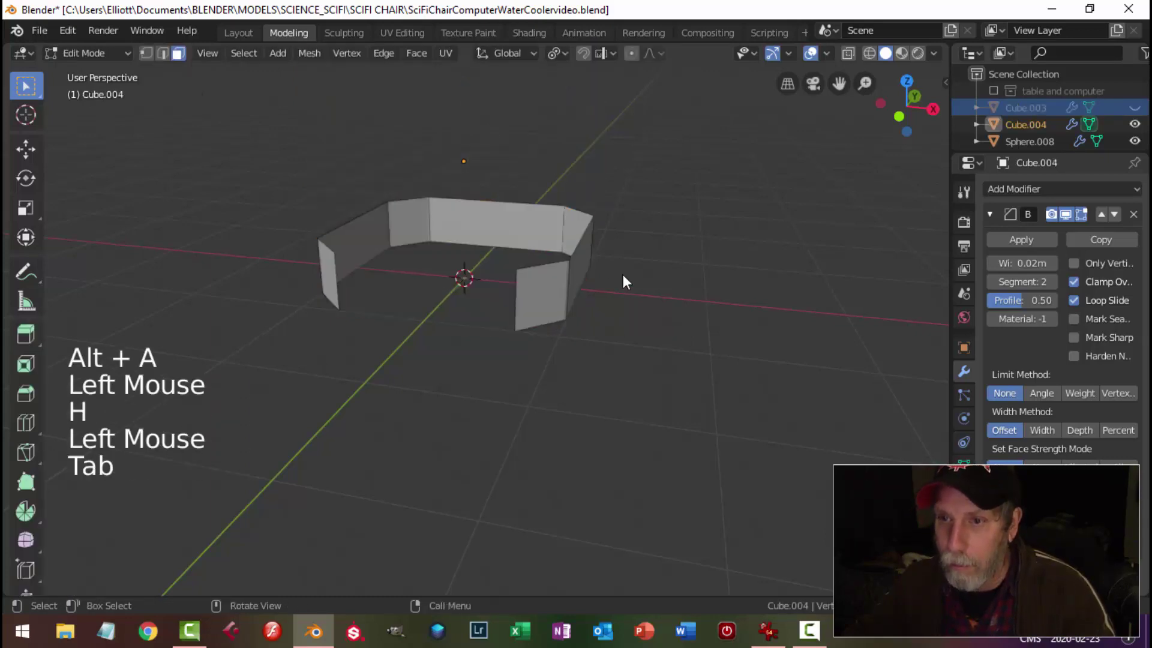
Scale the whole base strip up slightly so it sits just outside the body, and unhide the body
{"action": "key", "text": "a"}
{"action": "key", "text": "s"}
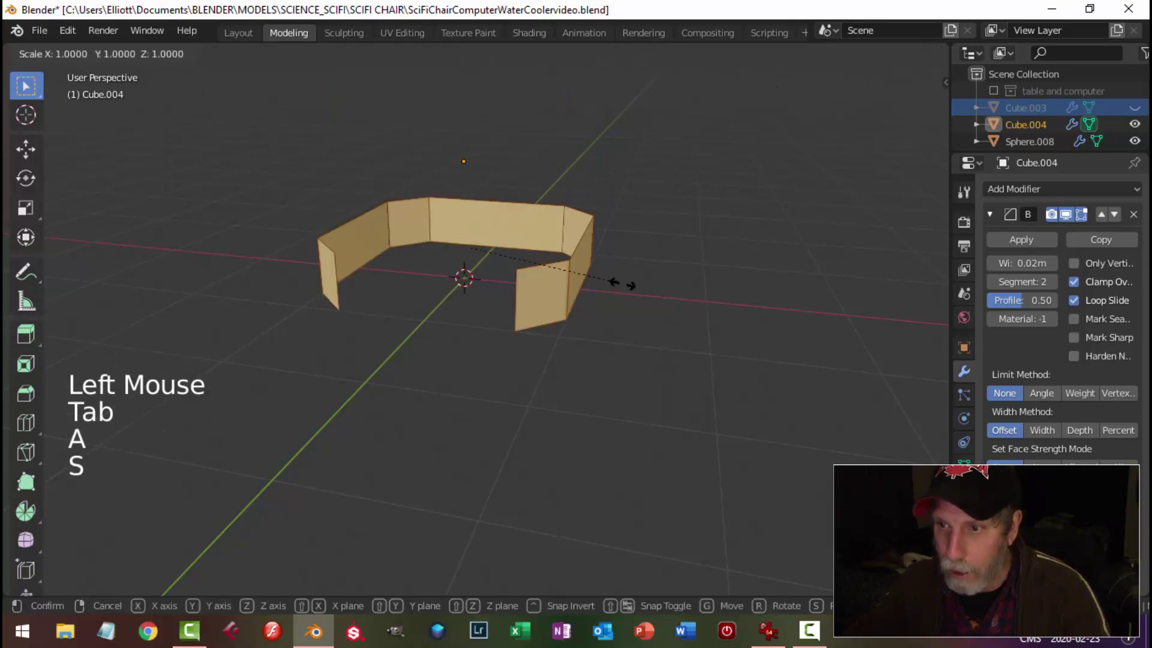
{"action": "left_click", "coordinate": [627, 287]}
{"action": "key", "text": "alt+a"}
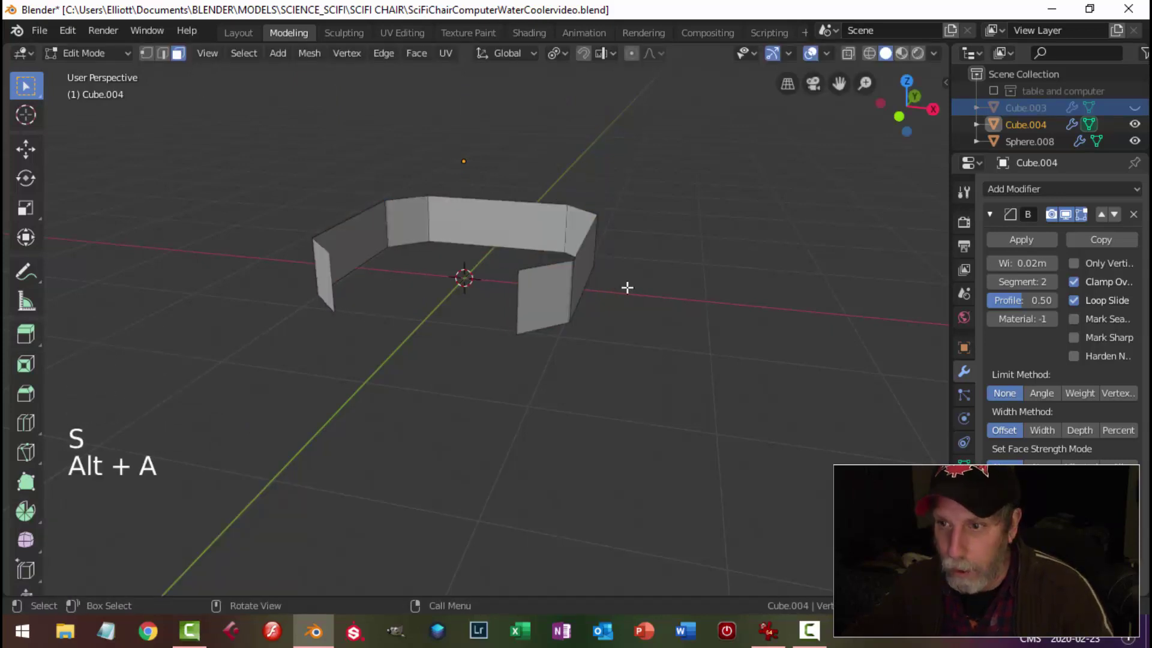
{"action": "key", "text": "Tab"}
{"action": "key", "text": "alt+h"}
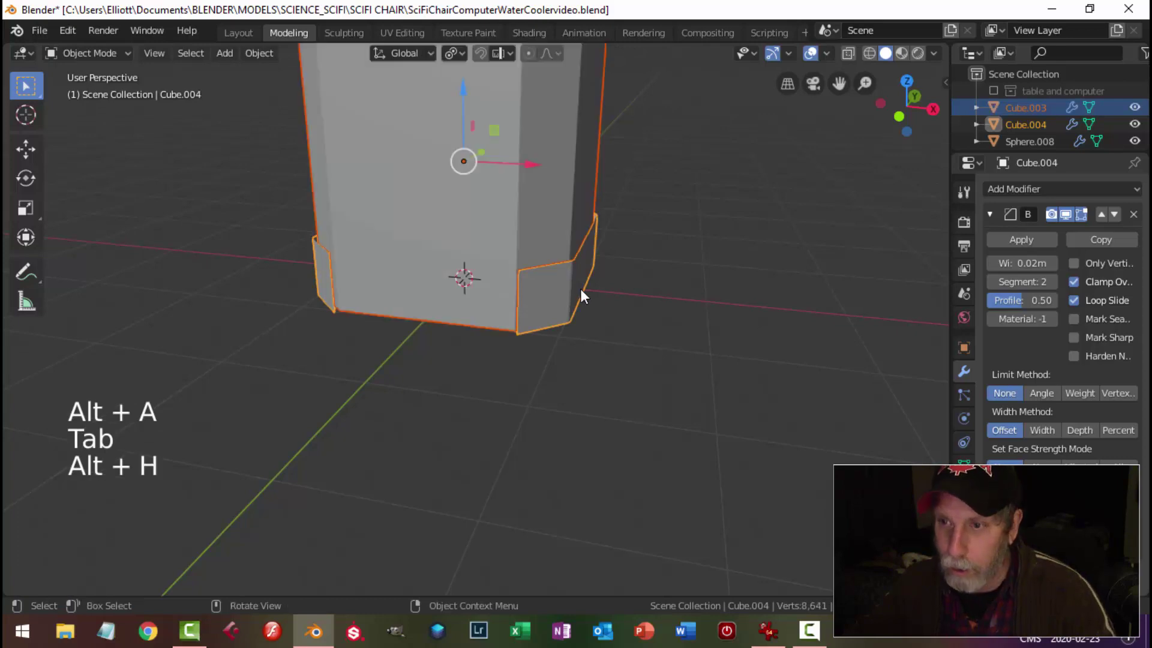
Try to thicken the base strip by extruding all its faces and fattening them along their normals
{"action": "key", "text": "alt+a"}
{"action": "left_click", "coordinate": [589, 292]}
{"action": "middle_click_drag", "start_coordinate": [664, 278], "coordinate": [656, 319]}
{"action": "key", "text": "Tab"}
{"action": "key", "text": "a"}
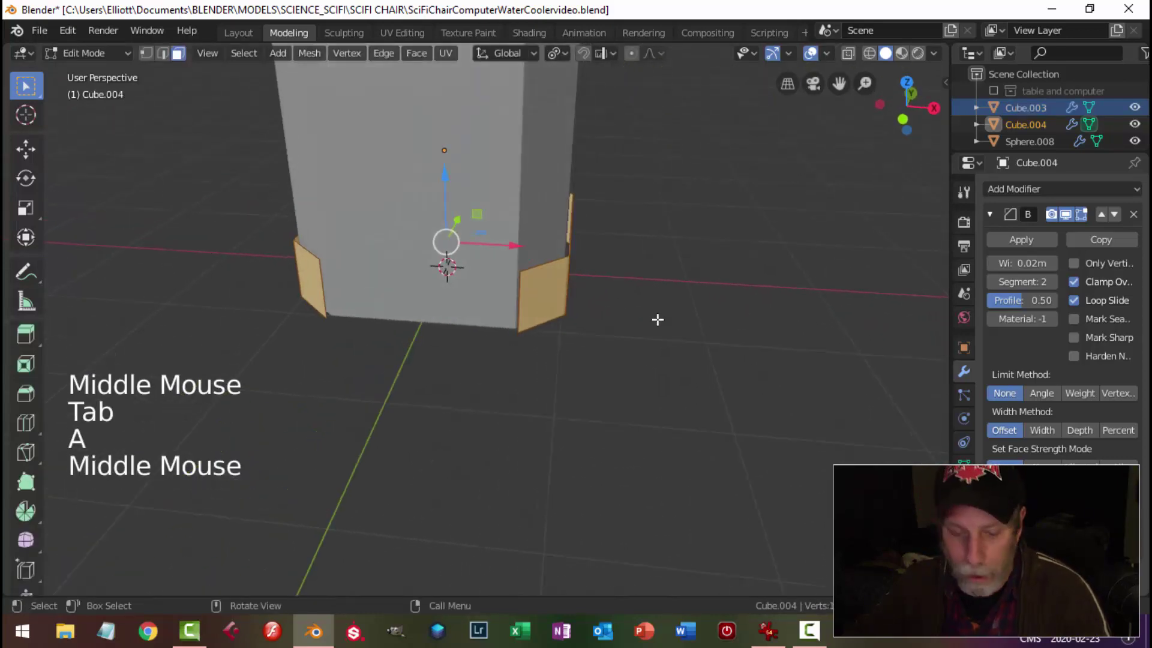
{"action": "key", "text": "e"}
{"action": "key", "text": "alt+s"}
{"action": "key", "text": "shift"}
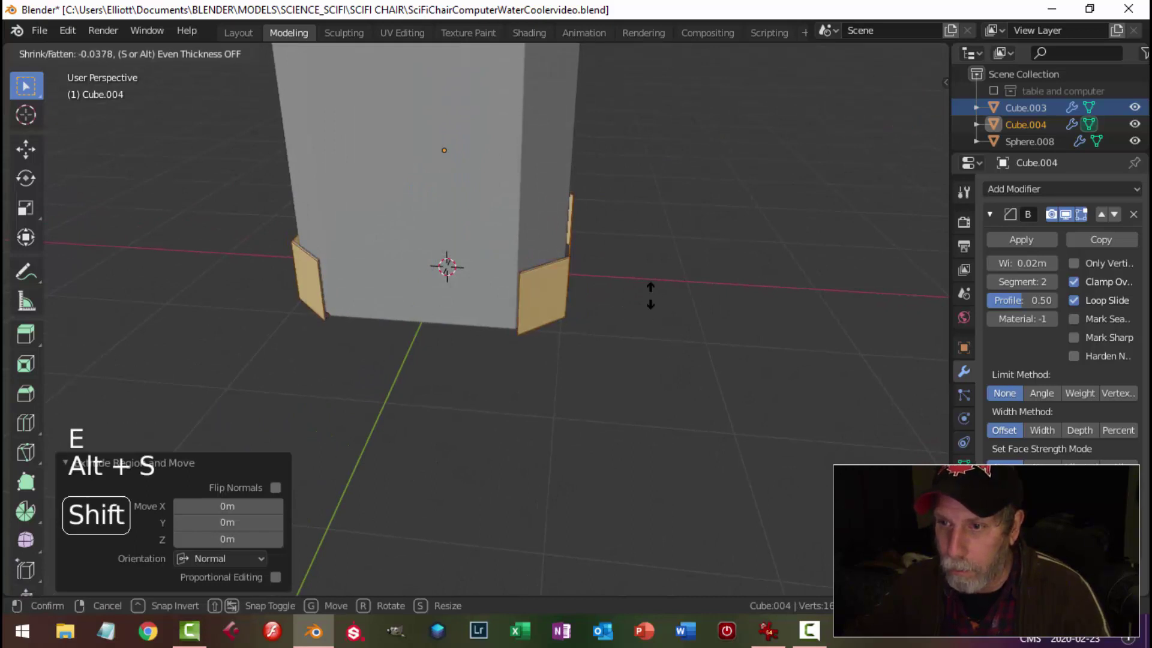
{"action": "right_click", "coordinate": [631, 238]}
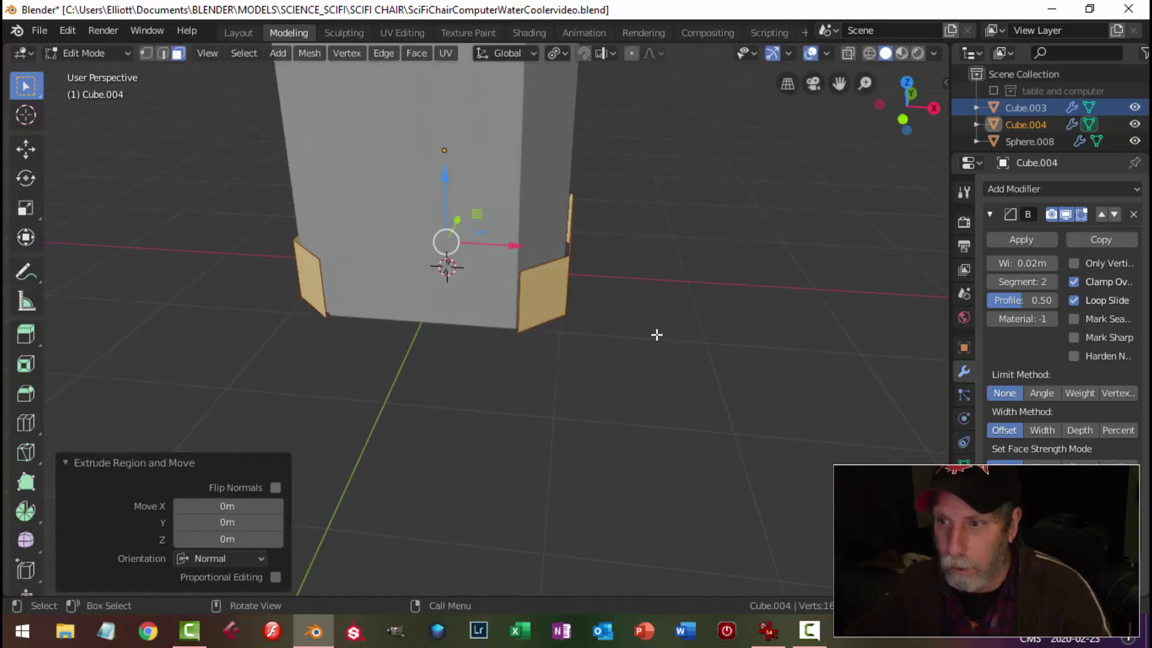
Recalculate the base strip's normals to face outside and merge its vertices by distance at 0.0001 m
{"action": "middle_click_drag", "start_coordinate": [655, 334], "coordinate": [602, 332]}
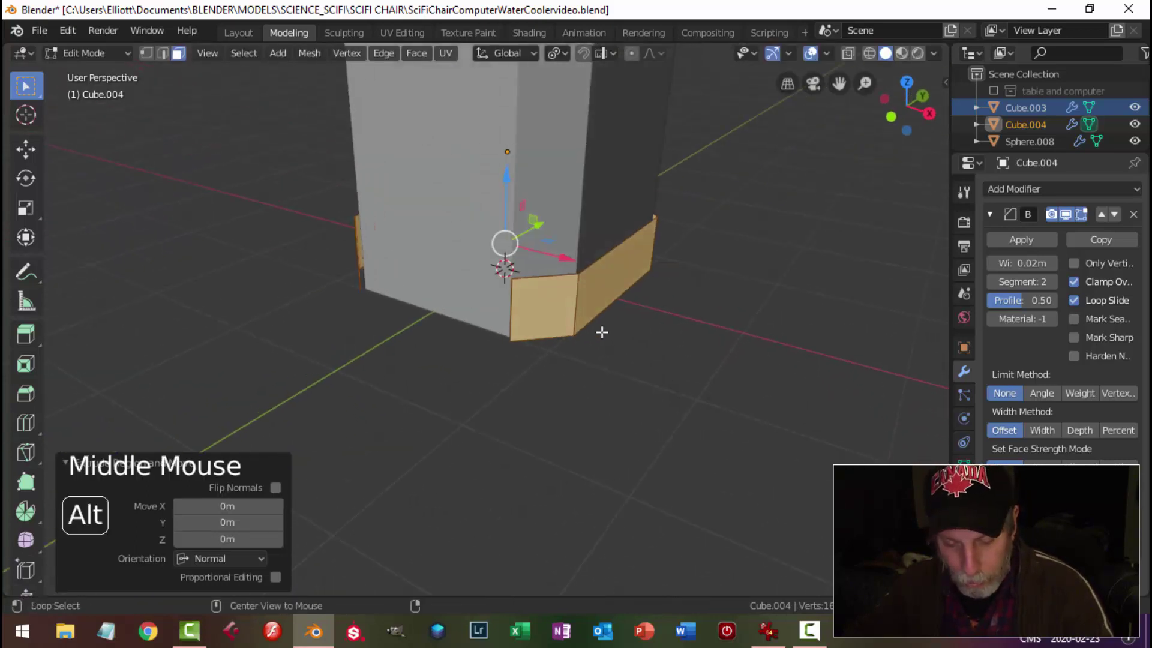
{"action": "key", "text": "alt+n"}
{"action": "left_click", "coordinate": [602, 332]}
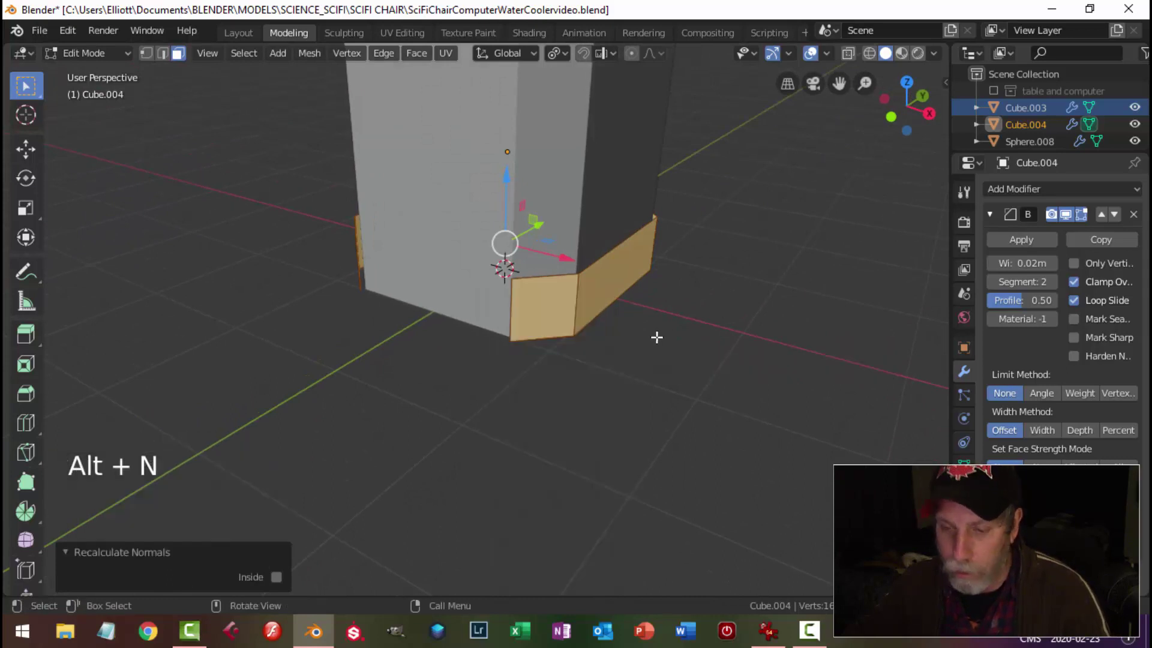
{"action": "left_click", "coordinate": [309, 53]}
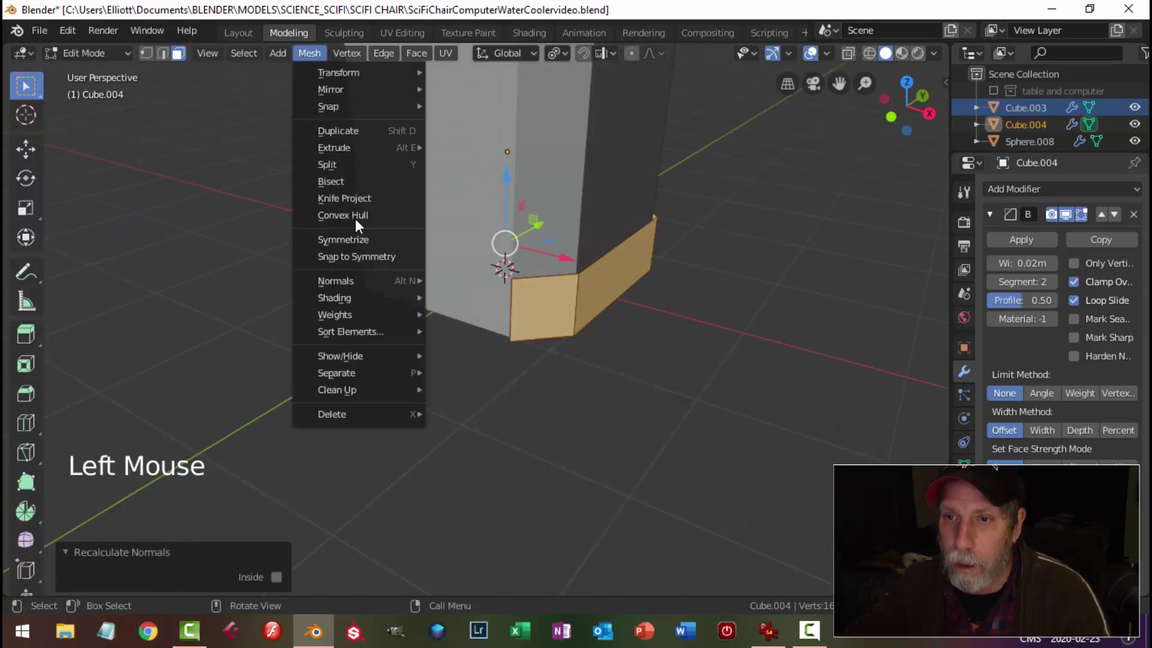
{"action": "mouse_move", "coordinate": [378, 390]}
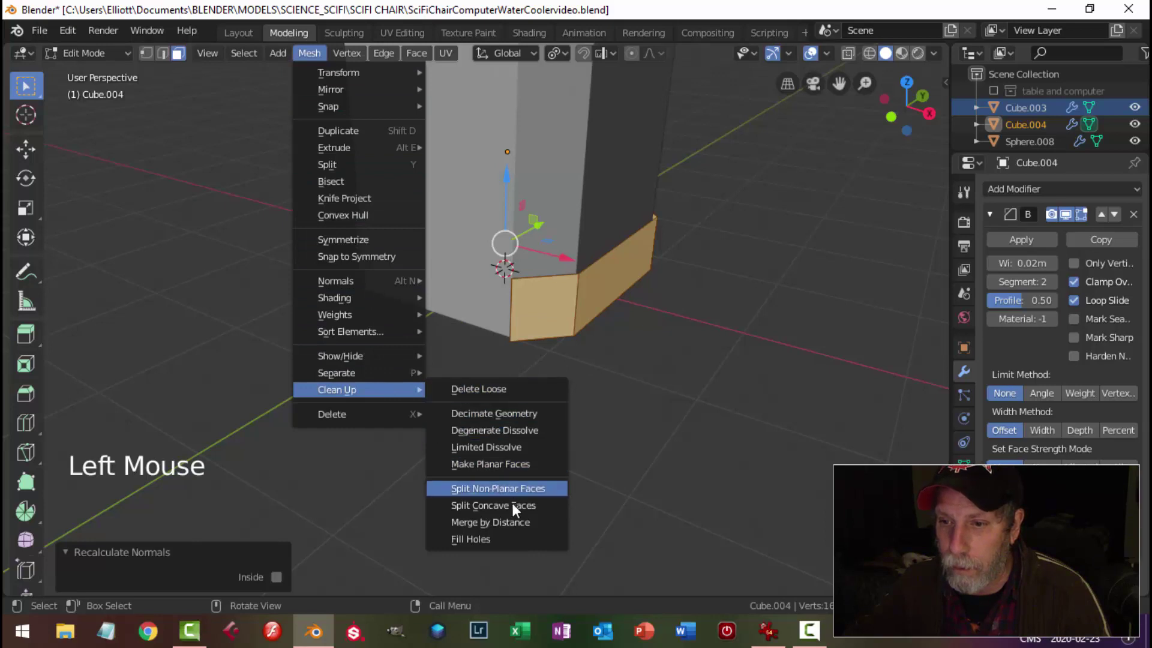
{"action": "left_click", "coordinate": [508, 523]}
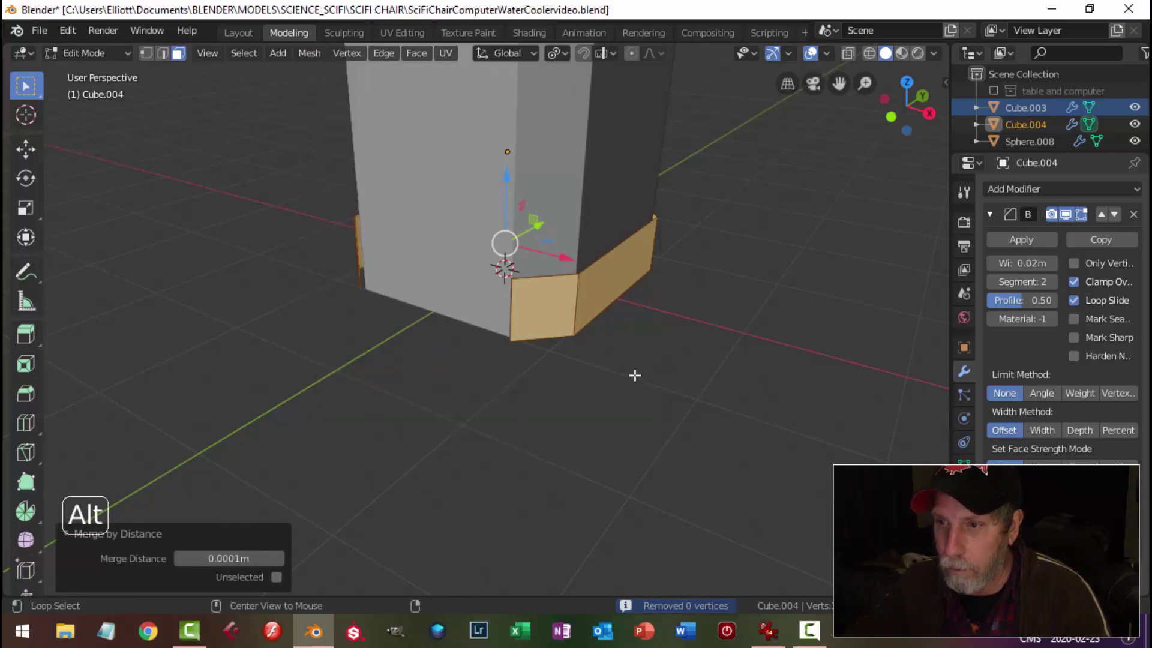
Extrude all the base strip's faces and shrink/fatten them with an offset of -0.0933 m
{"action": "key", "text": "alt+a"}
{"action": "key", "text": "a"}
{"action": "middle_click_drag", "start_coordinate": [602, 342], "coordinate": [609, 342]}
{"action": "key", "text": "e"}
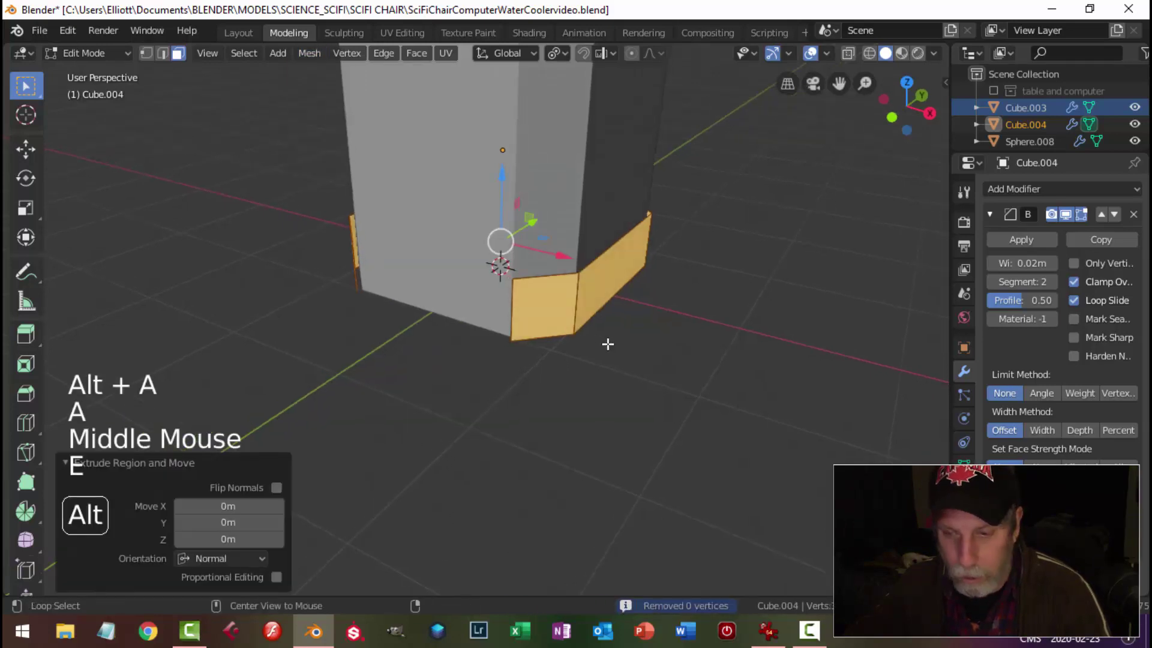
{"action": "key", "text": "alt+s"}
{"action": "left_click", "coordinate": [636, 394]}
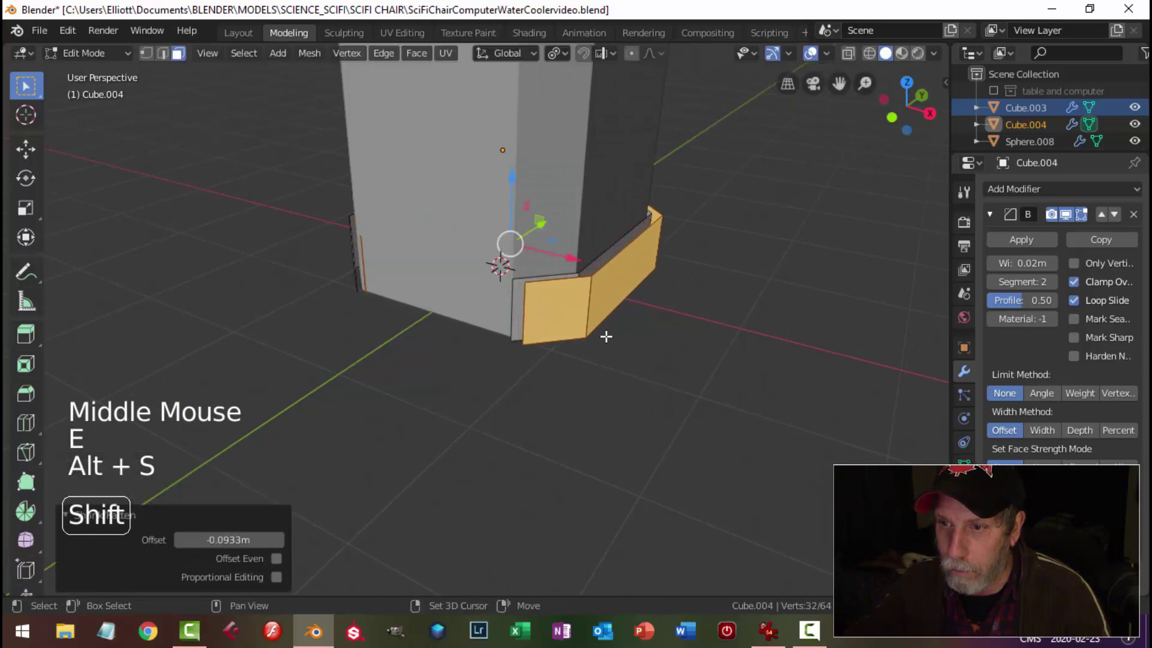
Delete the separated base strip object
{"action": "middle_click_drag", "start_coordinate": [604, 334], "coordinate": [584, 310]}
{"action": "key", "text": "Tab"}
{"action": "key", "text": "x"}
{"action": "left_click", "coordinate": [694, 347]}
Recalculate the normals of the whole body mesh to face outside and merge its vertices by distance at 0.0001 m
{"action": "left_click", "coordinate": [571, 303]}
{"action": "key", "text": "Tab"}
{"action": "key", "text": "a"}
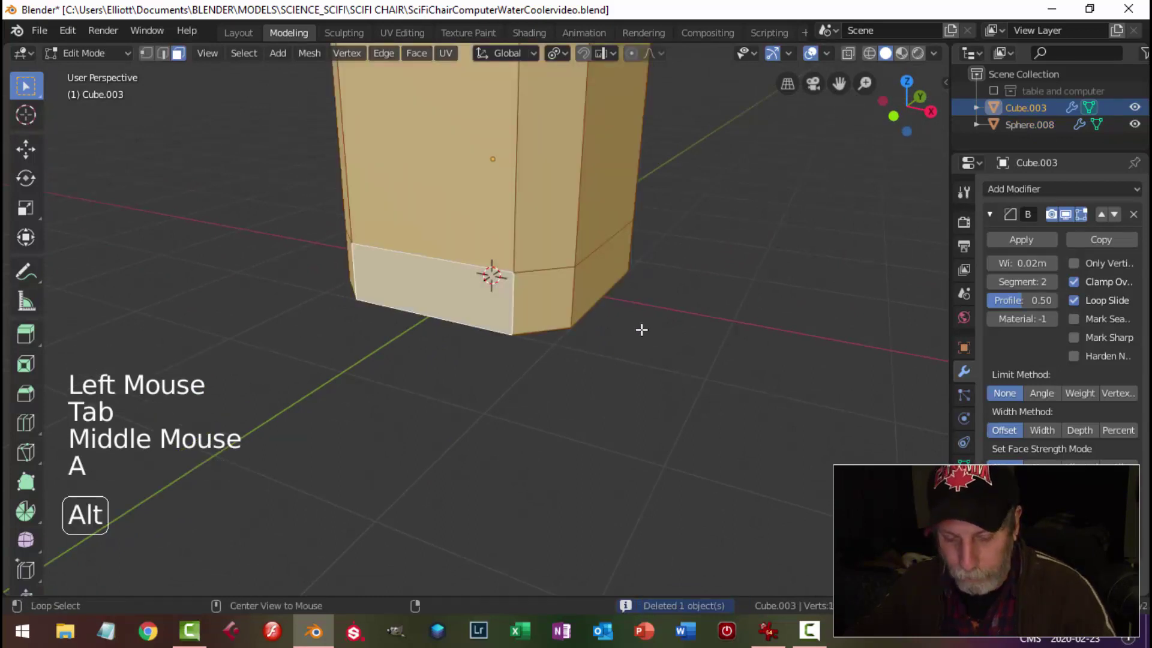
{"action": "key", "text": "alt+n"}
{"action": "left_click", "coordinate": [640, 330]}
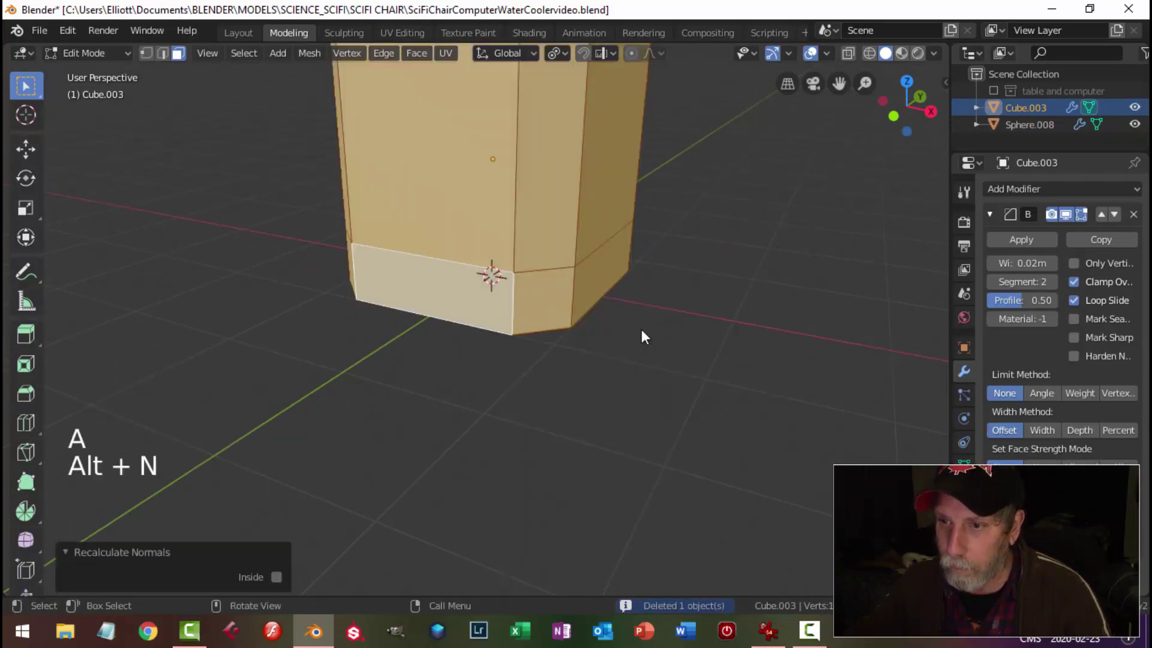
{"action": "left_click", "coordinate": [319, 56]}
{"action": "mouse_move", "coordinate": [379, 383]}
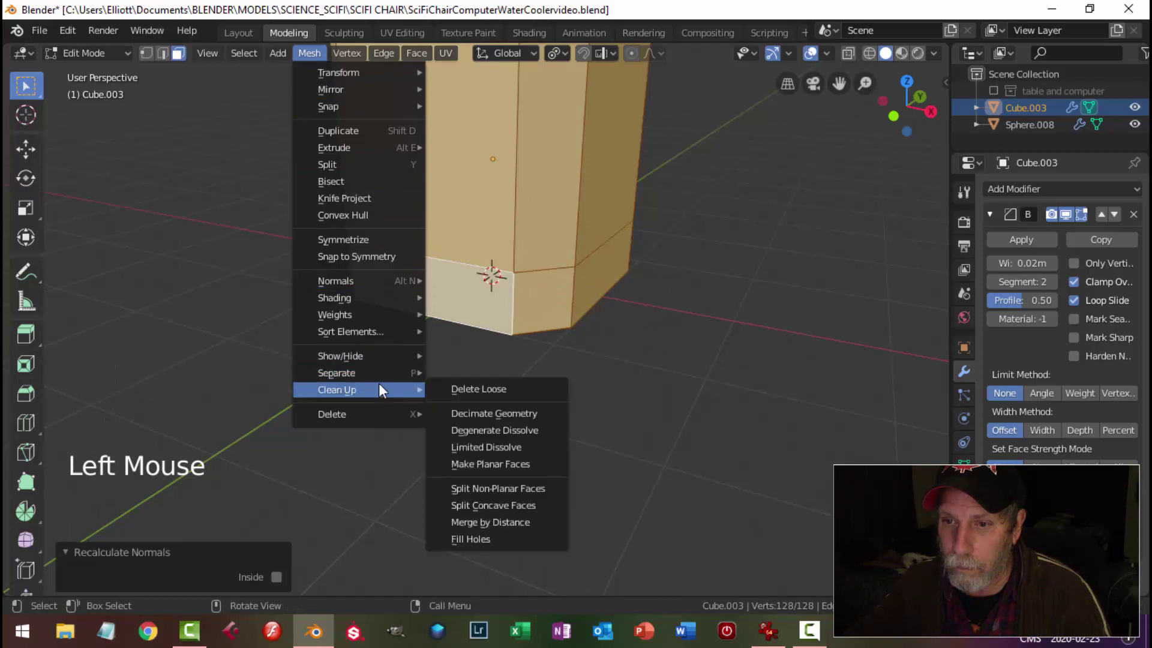
{"action": "left_click", "coordinate": [516, 517]}
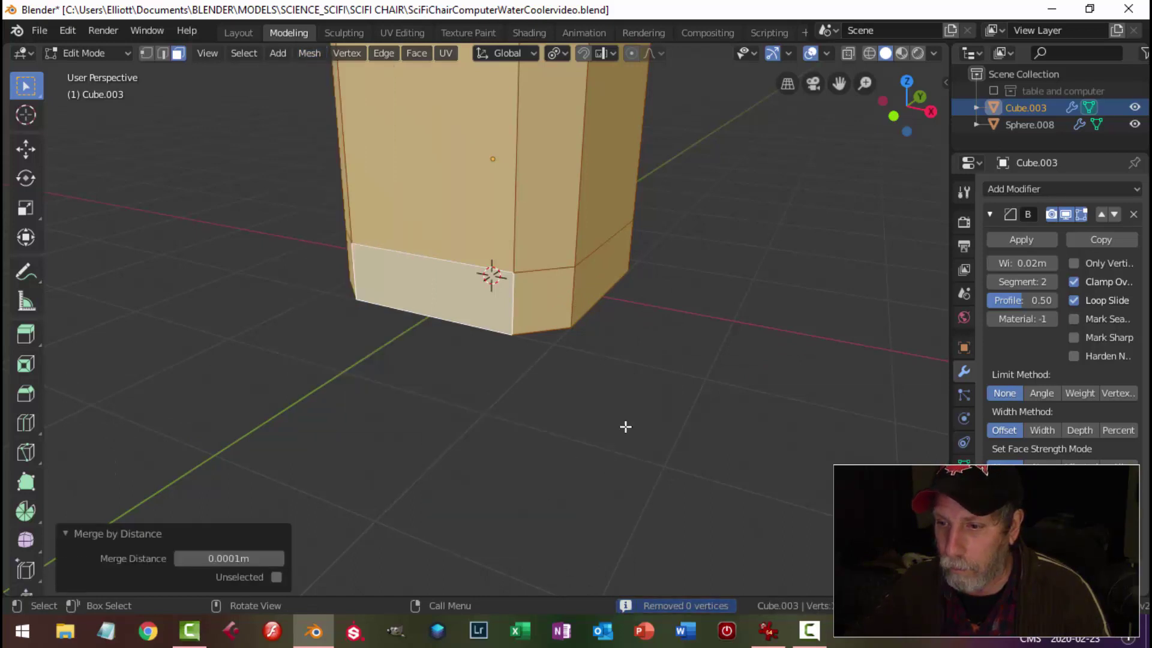
Duplicate the face loop around the bottom of the body and separate it into its own object
{"action": "key", "text": "alt+a"}
{"action": "left_click", "coordinate": [565, 281], "text": "alt+shift"}
{"action": "middle_click_drag", "start_coordinate": [565, 281], "coordinate": [586, 349]}
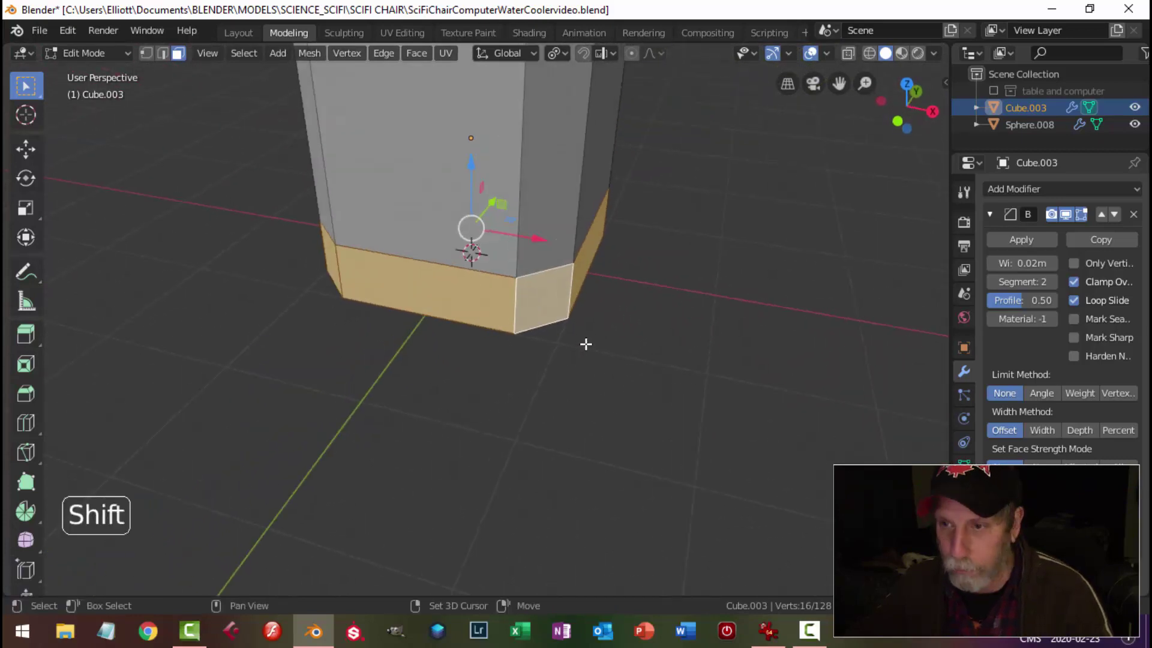
{"action": "key", "text": "shift+d"}
{"action": "key", "text": "p"}
{"action": "left_click", "coordinate": [586, 343]}
{"action": "key", "text": "Tab"}
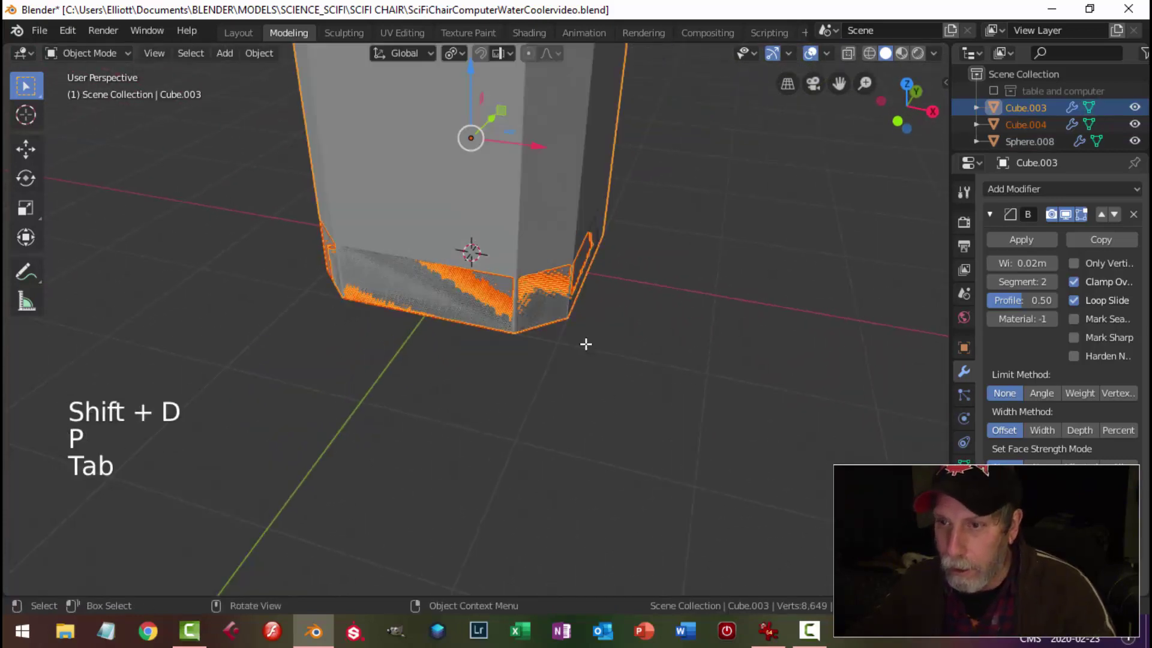
Hide the body and scale all of the separated base strip's faces by 1.065
{"action": "left_click", "coordinate": [540, 200]}
{"action": "key", "text": "h"}
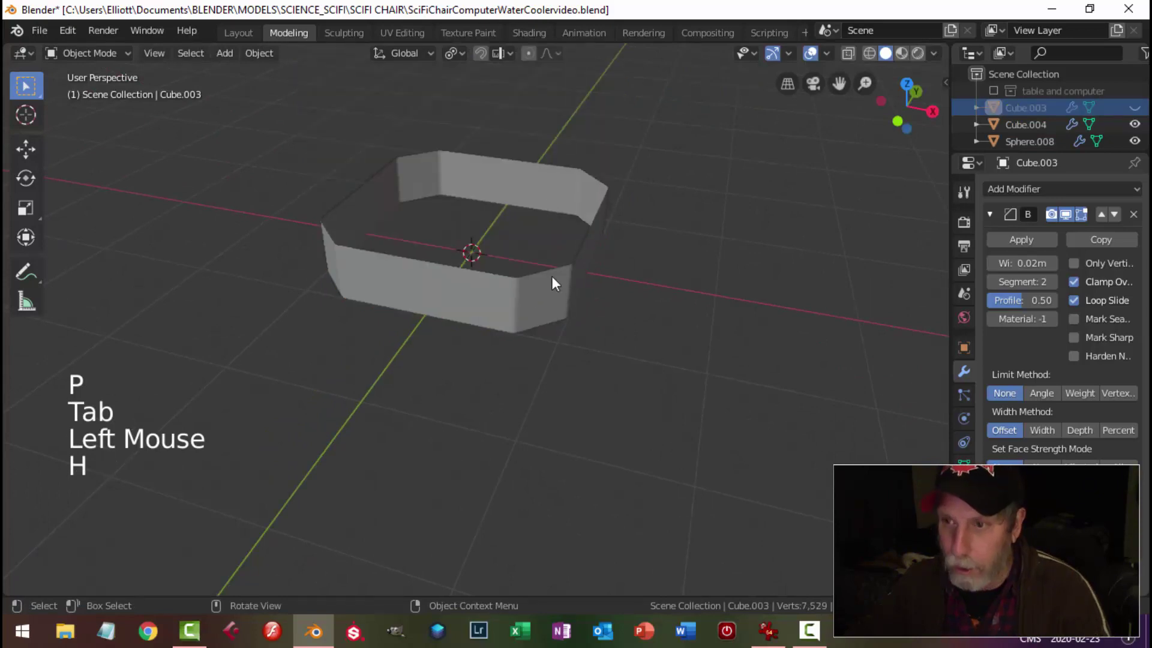
{"action": "left_click", "coordinate": [573, 285]}
{"action": "key", "text": "Tab"}
{"action": "key", "text": "a"}
{"action": "middle_click_drag", "start_coordinate": [602, 291], "coordinate": [555, 316]}
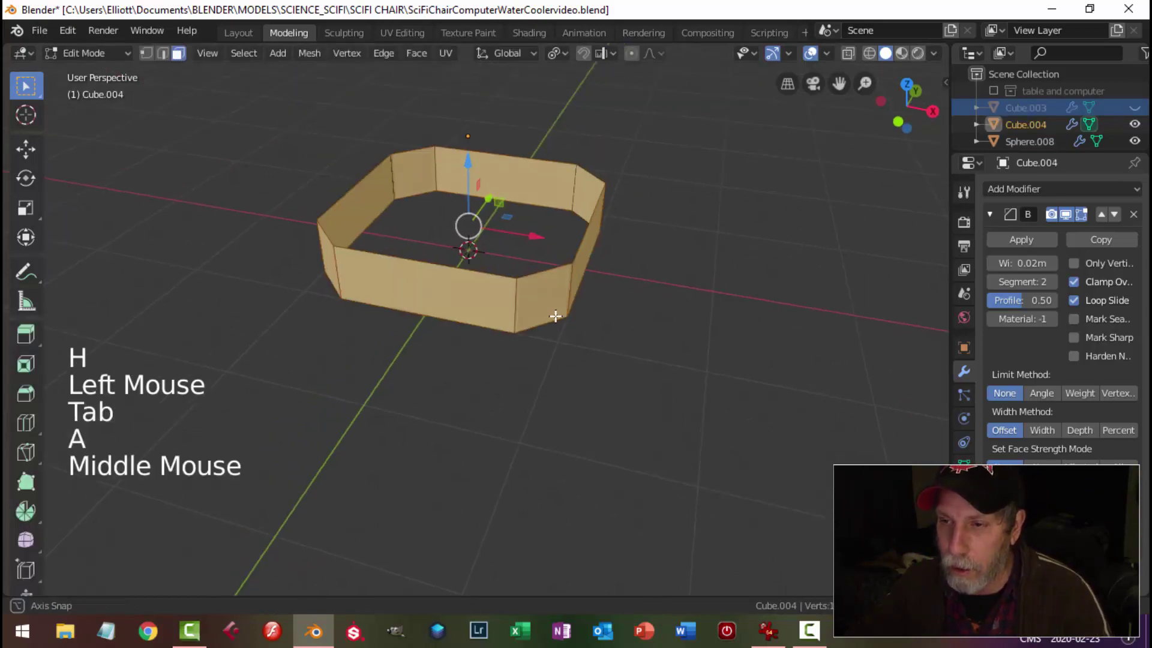
{"action": "key", "text": "s"}
{"action": "left_click", "coordinate": [597, 318]}
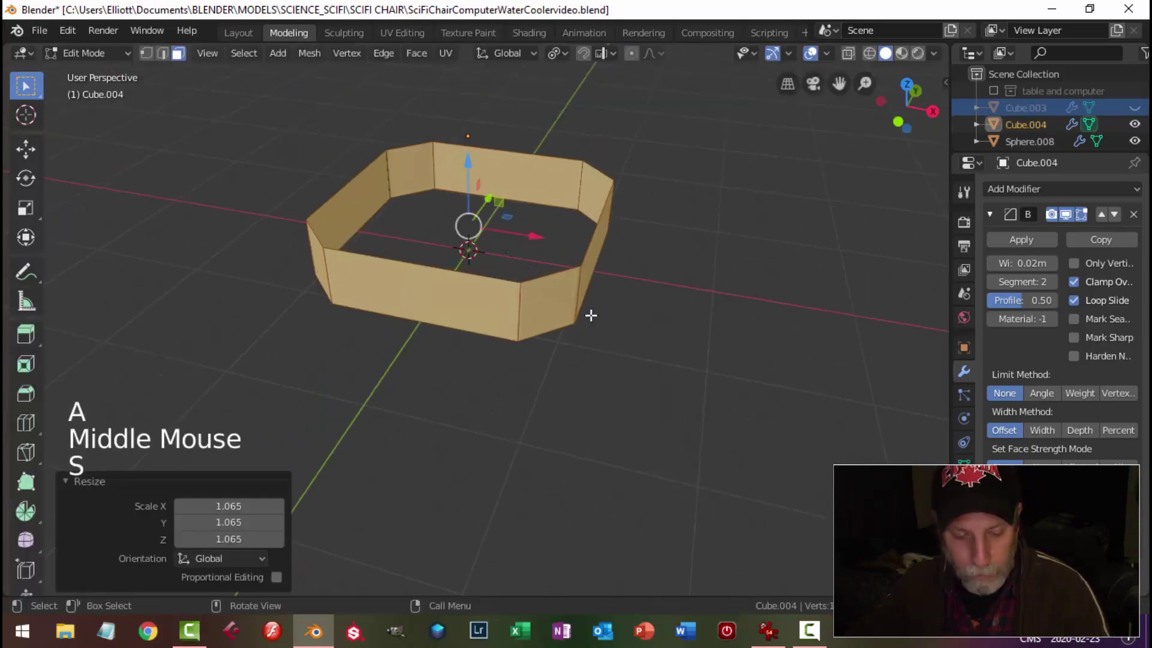
Unhide the body and delete the front face of the base strip
{"action": "key", "text": "alt+a"}
{"action": "key", "text": "Tab"}
{"action": "key", "text": "alt+h"}
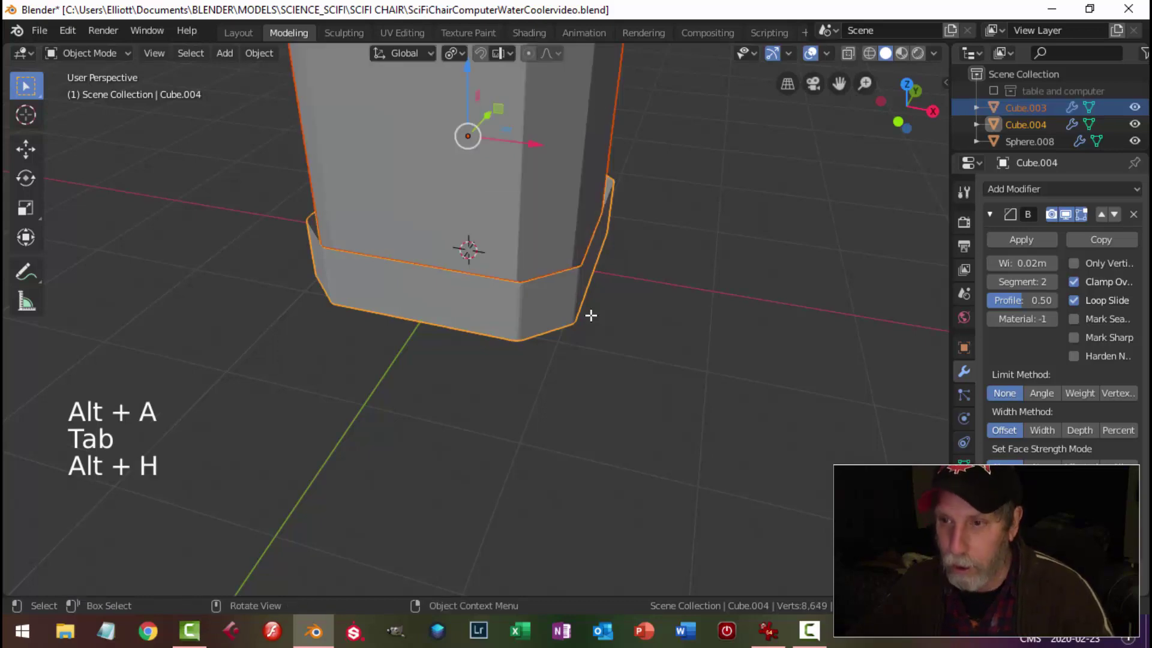
{"action": "key", "text": "alt+a"}
{"action": "left_click", "coordinate": [570, 313]}
{"action": "key", "text": "Tab"}
{"action": "left_click", "coordinate": [472, 315]}
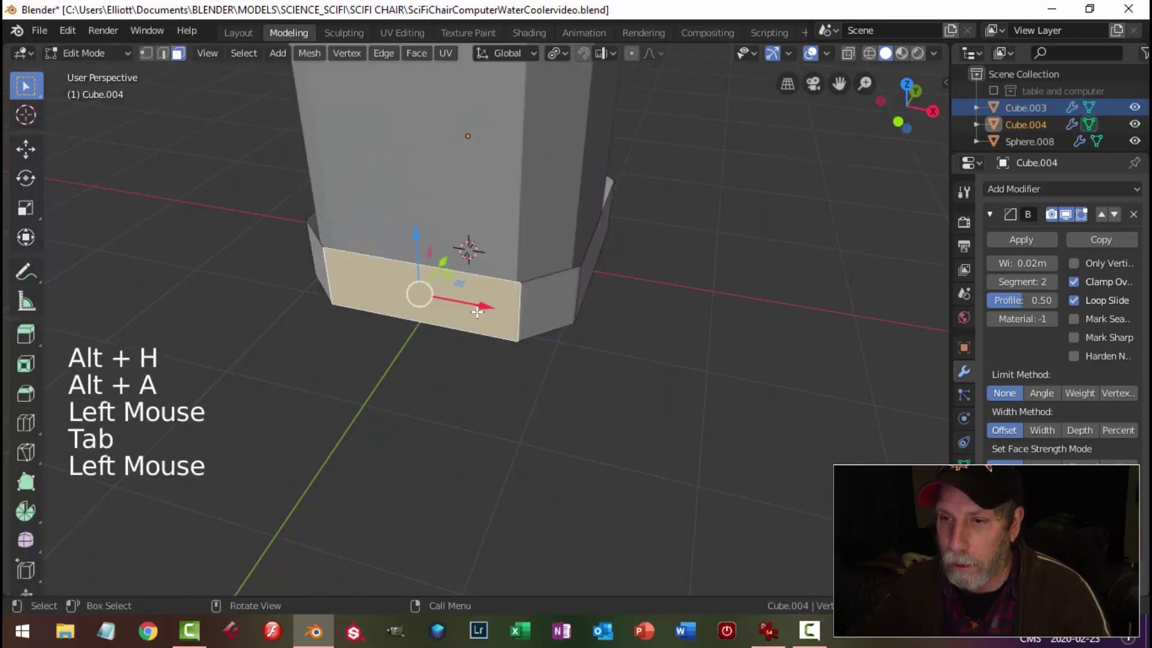
{"action": "key", "text": "x"}
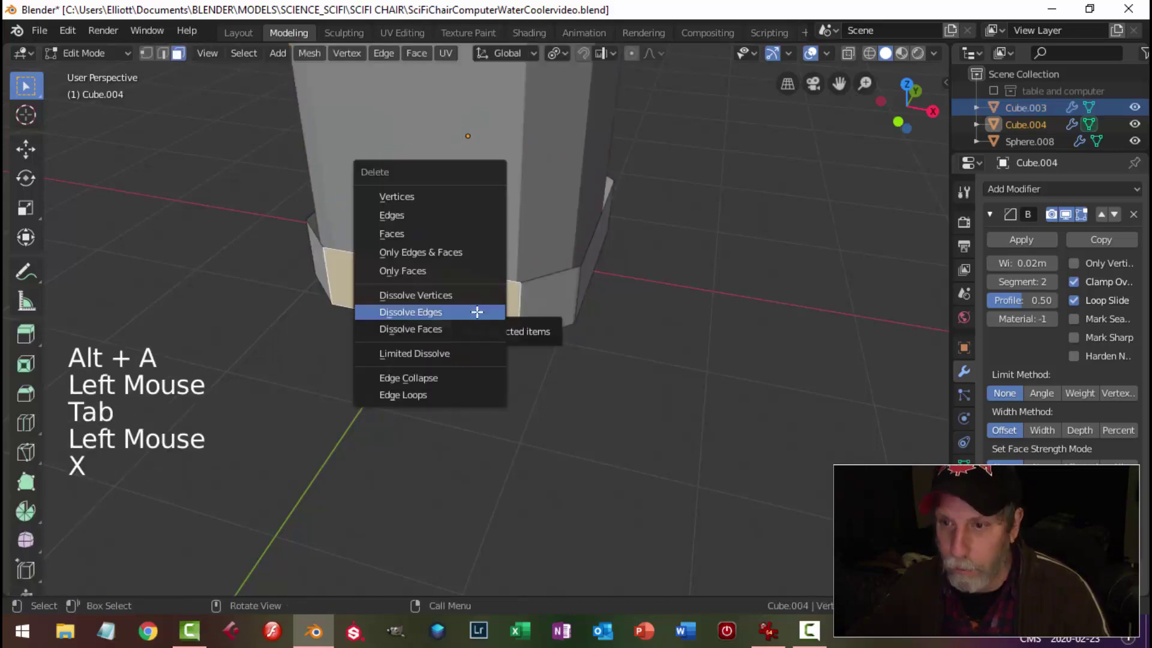
{"action": "left_click", "coordinate": [444, 234]}
Extrude all remaining faces of the base strip in place
{"action": "key", "text": "a"}
{"action": "middle_click_drag", "start_coordinate": [610, 358], "coordinate": [628, 368]}
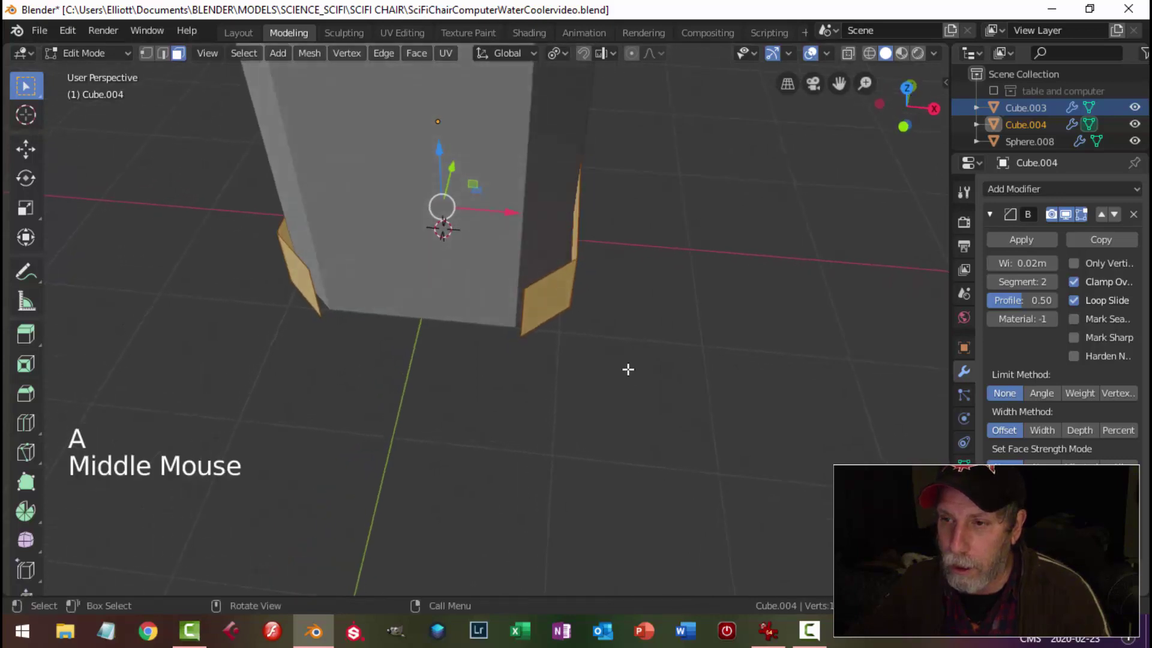
{"action": "key", "text": "e"}
Try to thicken the extruded base strip by fattening its faces along their normals
{"action": "key", "text": "alt+s"}
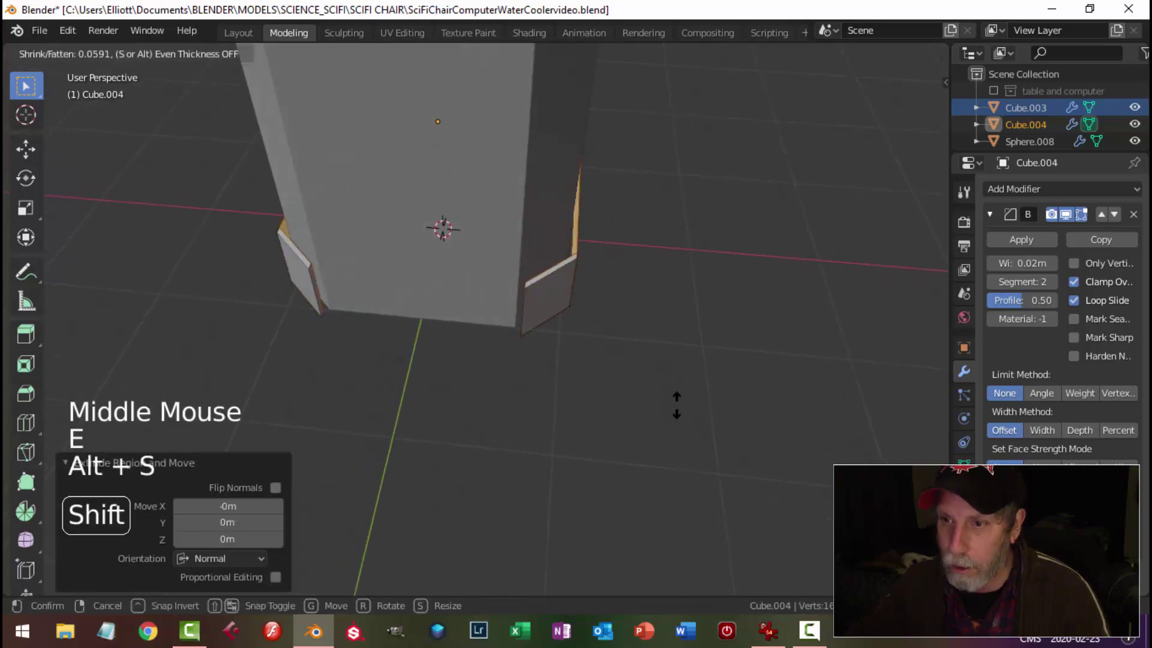
{"action": "left_click", "coordinate": [560, 264], "text": "shift"}
{"action": "middle_click_drag", "start_coordinate": [623, 264], "coordinate": [682, 337]}
{"action": "scroll", "coordinate": [503, 259], "scroll_direction": "down", "scroll_amount": 1}
{"action": "scroll", "coordinate": [504, 259], "scroll_direction": "down", "scroll_amount": 1}
{"action": "key", "text": "ctrl+z"}
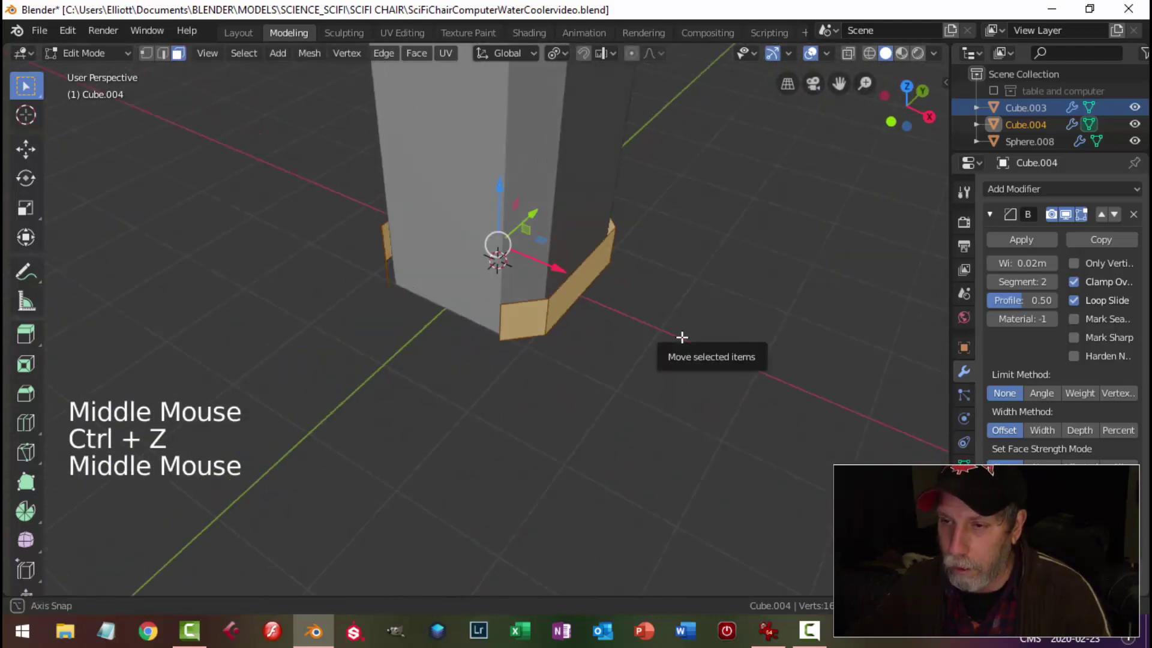
Try to thicken the base strip by scaling the extruded faces uniformly by about 1.21
{"action": "key", "text": "s"}
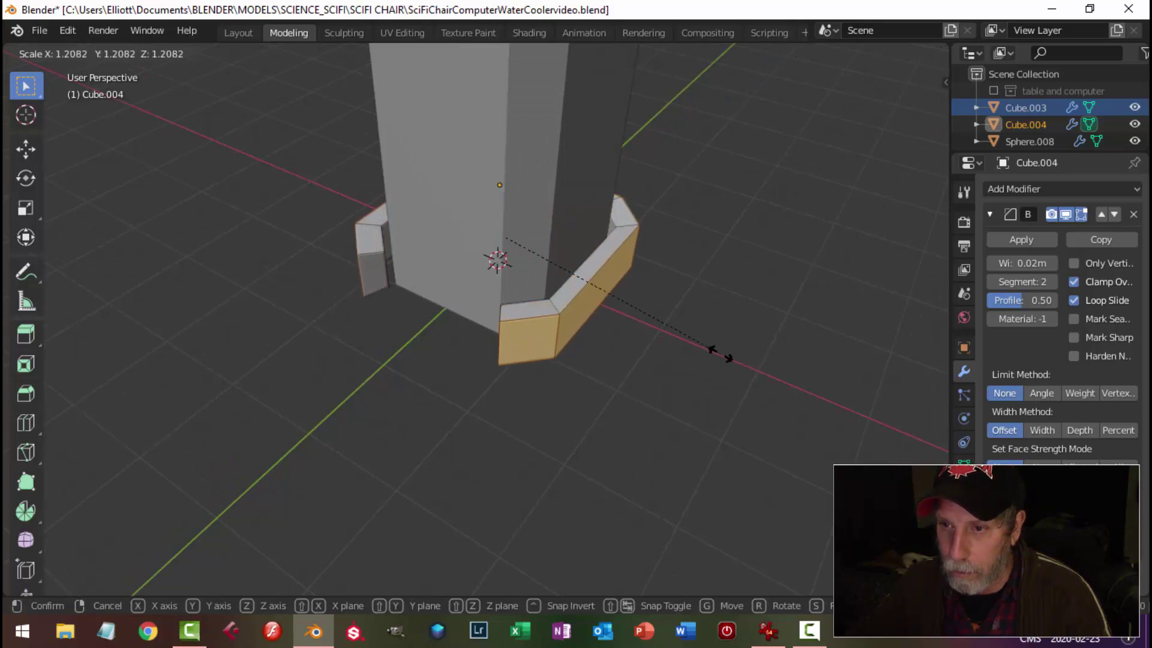
{"action": "left_click", "coordinate": [720, 354]}
{"action": "middle_click_drag", "start_coordinate": [720, 354], "coordinate": [747, 292]}
{"action": "key", "text": "ctrl+z"}
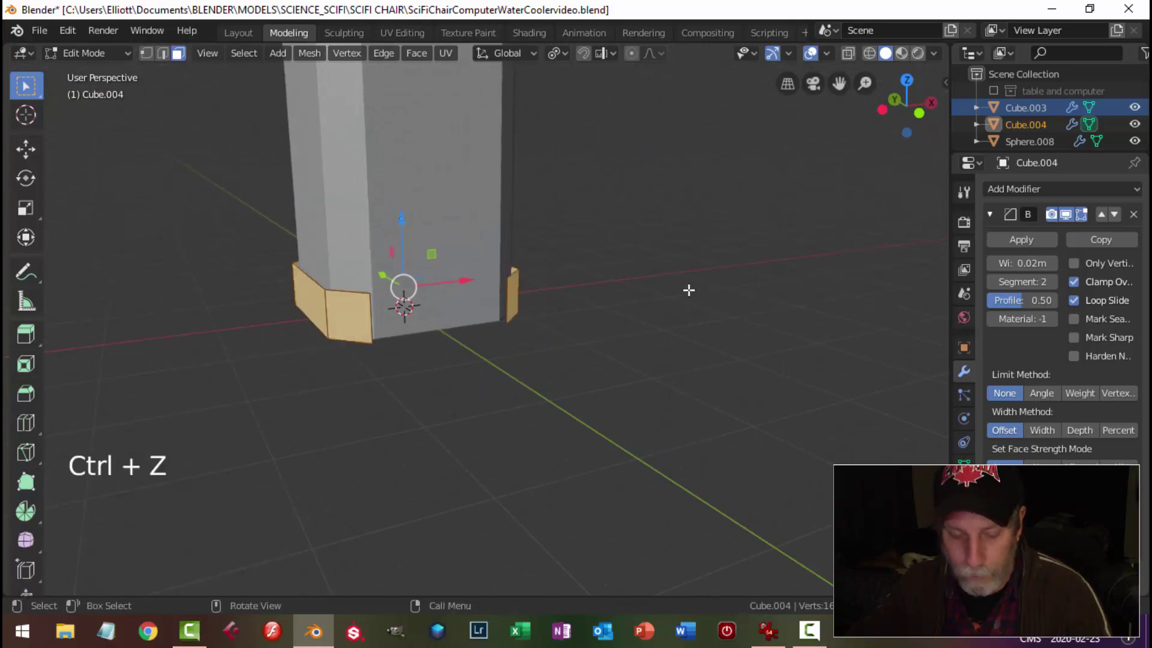
Scale the extruded base strip faces outward by about 1.18 in X and Y only, keeping their height
{"action": "key", "text": "s"}
{"action": "key", "text": "shift+z"}
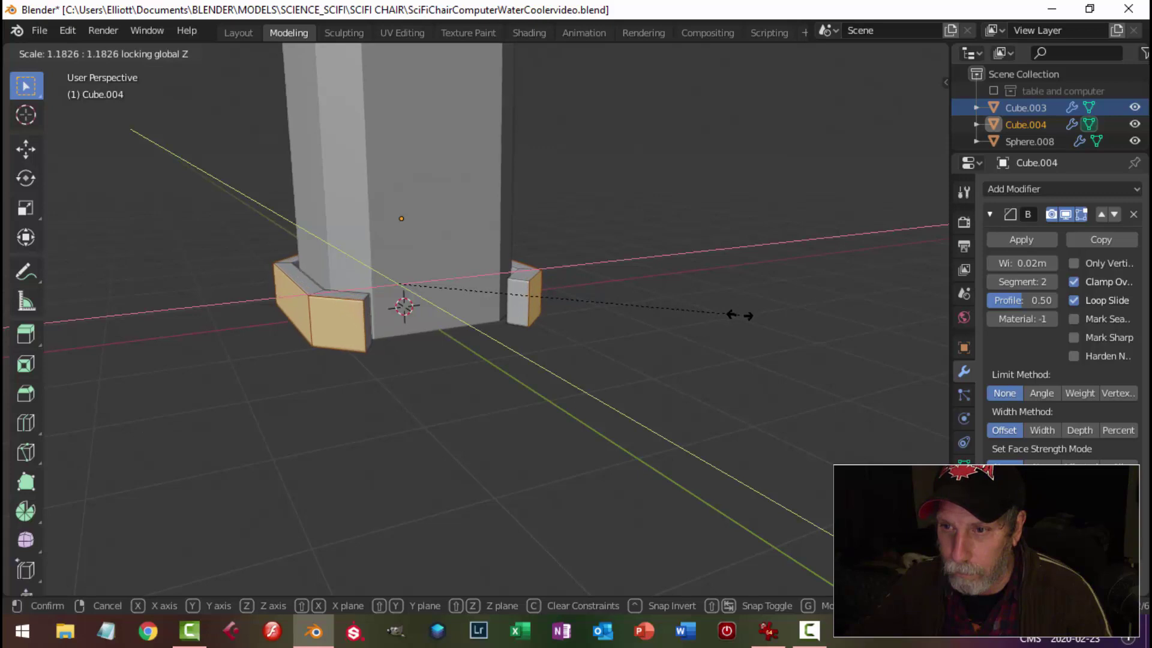
{"action": "left_click", "coordinate": [746, 320]}
{"action": "key", "text": "alt+a"}
Lower the outer upper edge loop of the base trim by about 0.11 m along Z to slope its top
{"action": "middle_click_drag", "start_coordinate": [678, 300], "coordinate": [452, 223]}
{"action": "key", "text": "2"}
{"action": "left_click", "coordinate": [582, 288], "text": "alt+shift"}
{"action": "left_click_drag", "start_coordinate": [441, 198], "coordinate": [441, 206]}
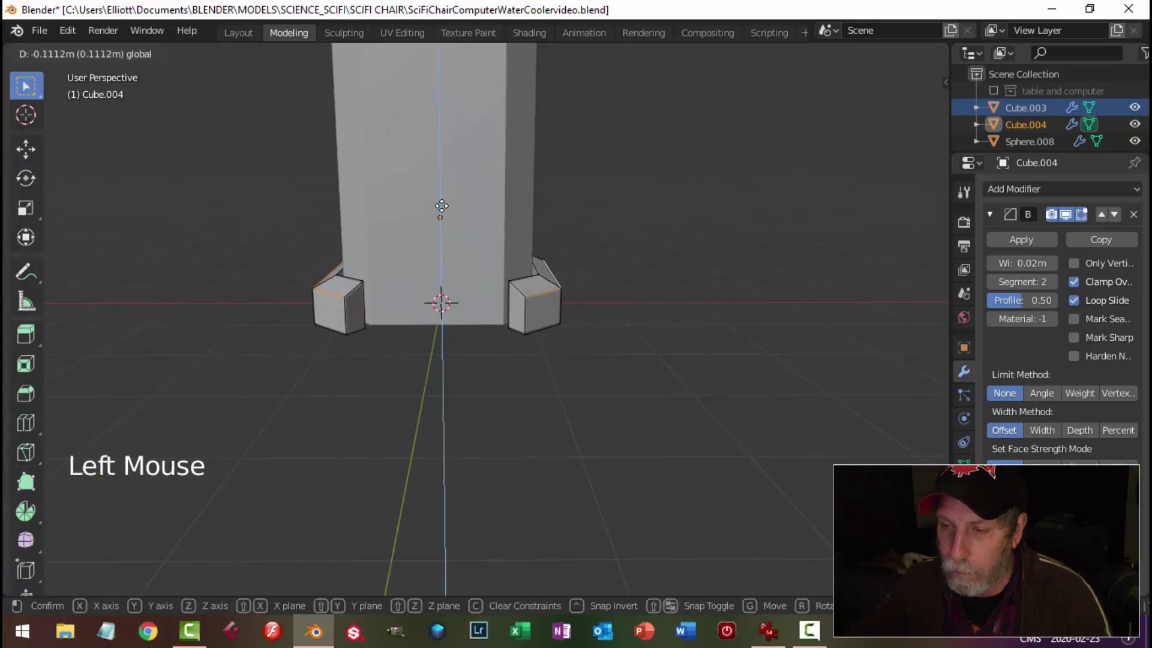
{"action": "left_click_drag", "start_coordinate": [441, 207], "coordinate": [441, 207]}
{"action": "key", "text": "alt+a"}
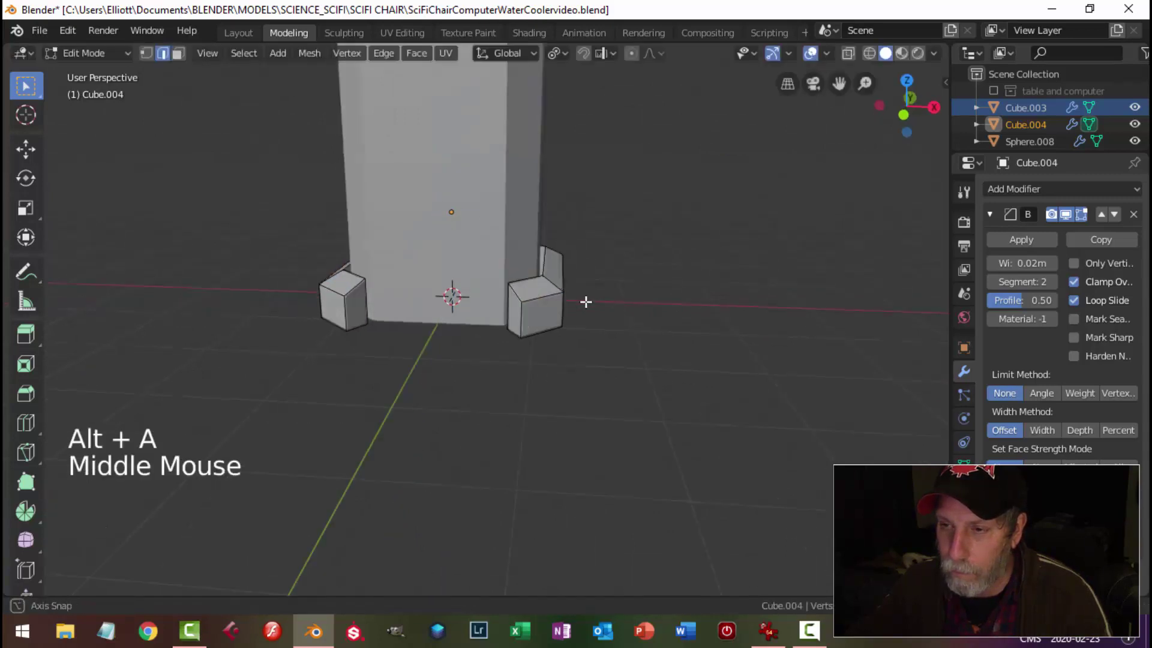
Scale the whole base trim object down to about 0.94 so it sits closer to the body
{"action": "middle_click_drag", "start_coordinate": [586, 301], "coordinate": [638, 321]}
{"action": "key", "text": "Tab"}
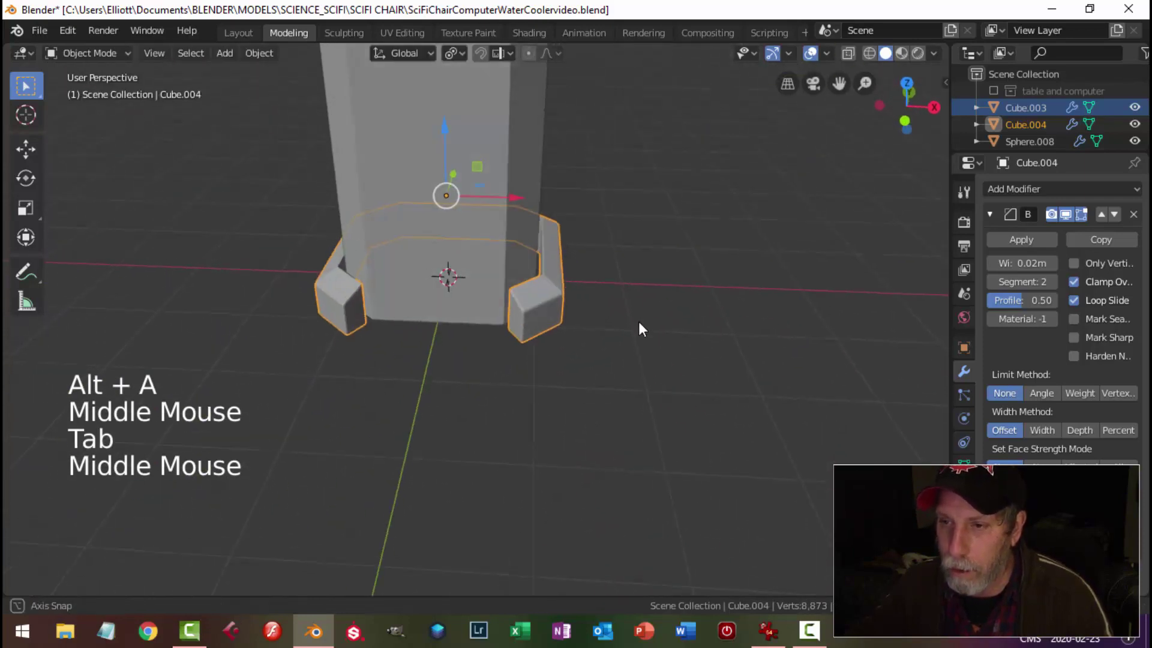
{"action": "key", "text": "s"}
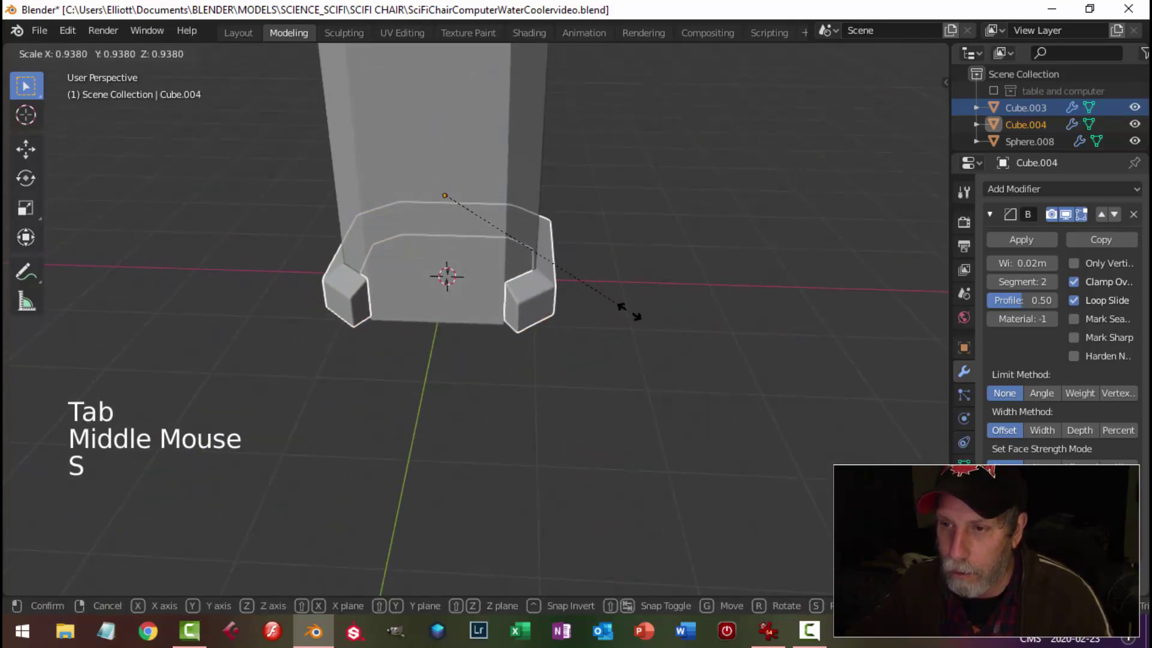
{"action": "left_click", "coordinate": [629, 311]}
{"action": "key", "text": "alt+a"}
Examine how the base trim fits around the body from the front, sides and back
{"action": "middle_click_drag", "start_coordinate": [566, 325], "coordinate": [639, 344]}
{"action": "scroll", "coordinate": [600, 341], "scroll_direction": "up", "scroll_amount": 2}
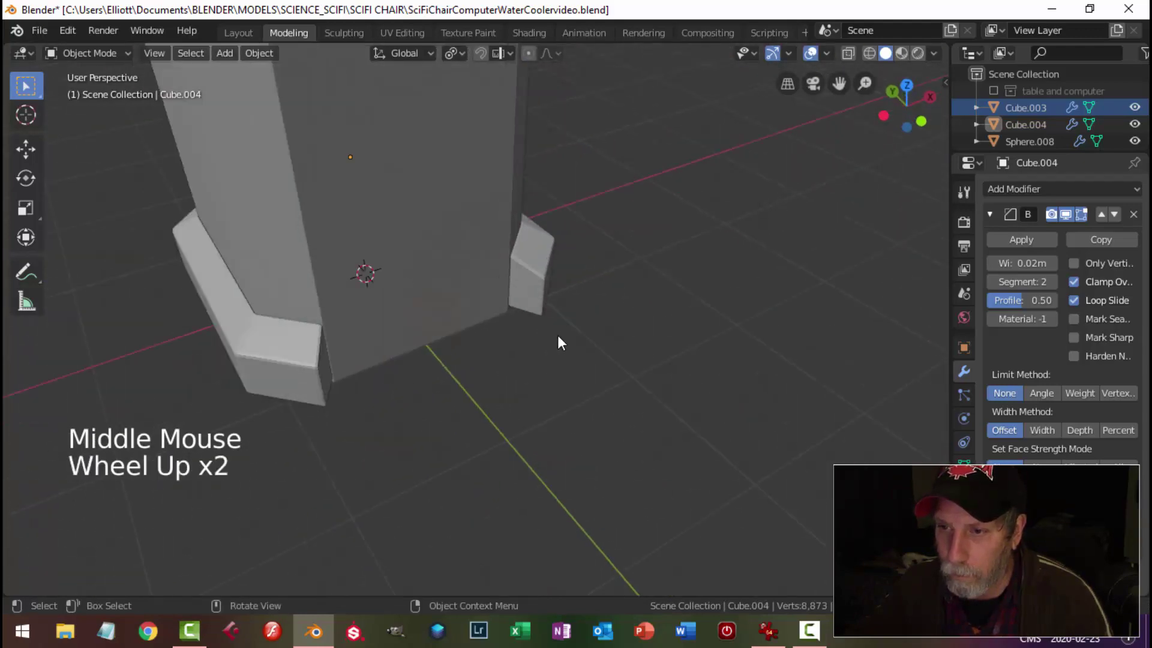
{"action": "mouse_move", "coordinate": [558, 337]}
{"action": "middle_mouse_down"}
{"action": "mouse_move", "coordinate": [570, 316]}
{"action": "mouse_move", "coordinate": [548, 330]}
{"action": "middle_mouse_up"}
{"action": "left_click", "coordinate": [530, 290]}
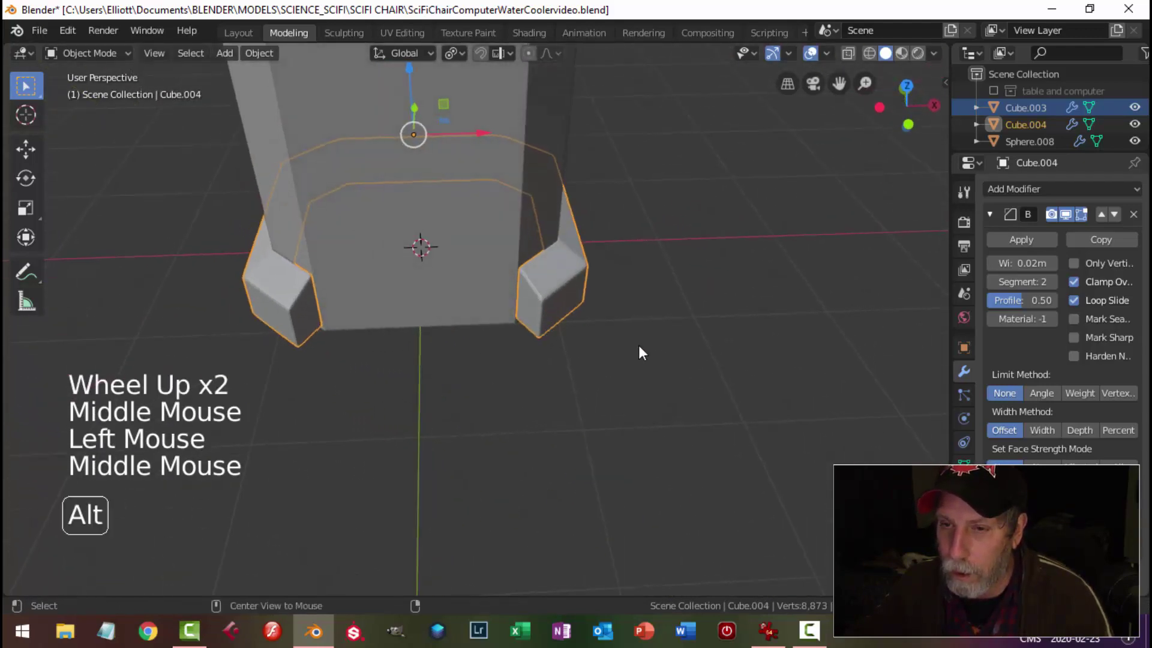
{"action": "key", "text": "alt+a"}
{"action": "middle_click_drag", "start_coordinate": [638, 352], "coordinate": [412, 347]}
{"action": "scroll", "coordinate": [610, 358], "scroll_direction": "down", "scroll_amount": 2}
{"action": "middle_click_drag", "start_coordinate": [610, 358], "coordinate": [573, 300]}
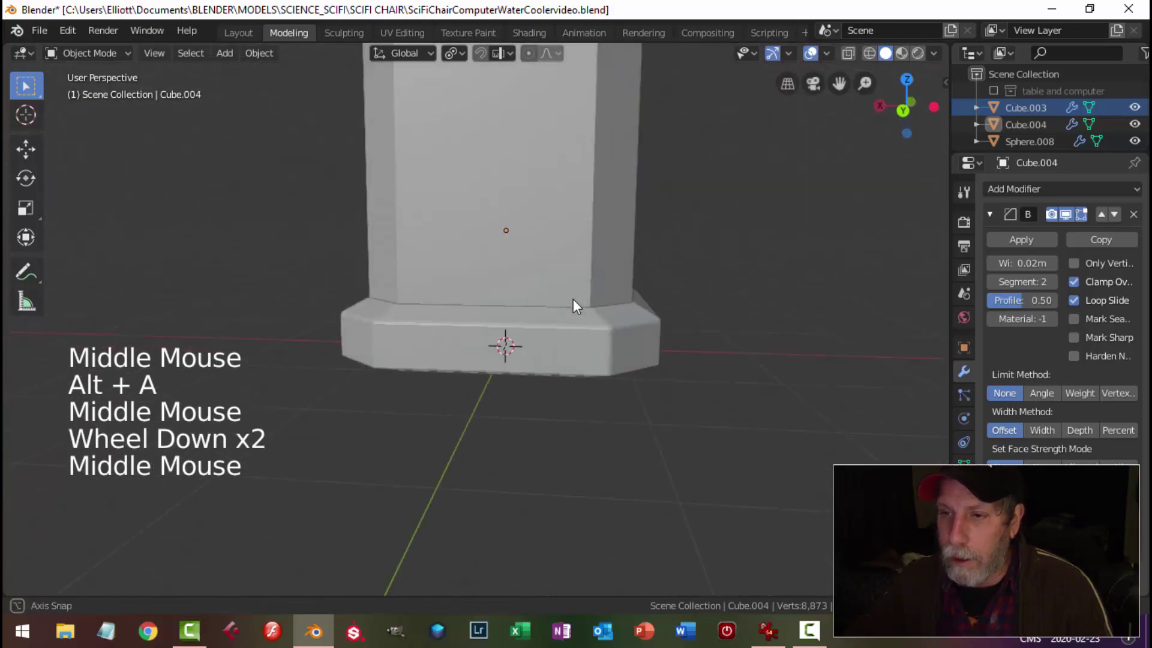
Scale the base trim by 1.105 along Z and move it slightly down around the body's foot
{"action": "left_click", "coordinate": [509, 321]}
{"action": "middle_click_drag", "start_coordinate": [508, 320], "coordinate": [589, 336]}
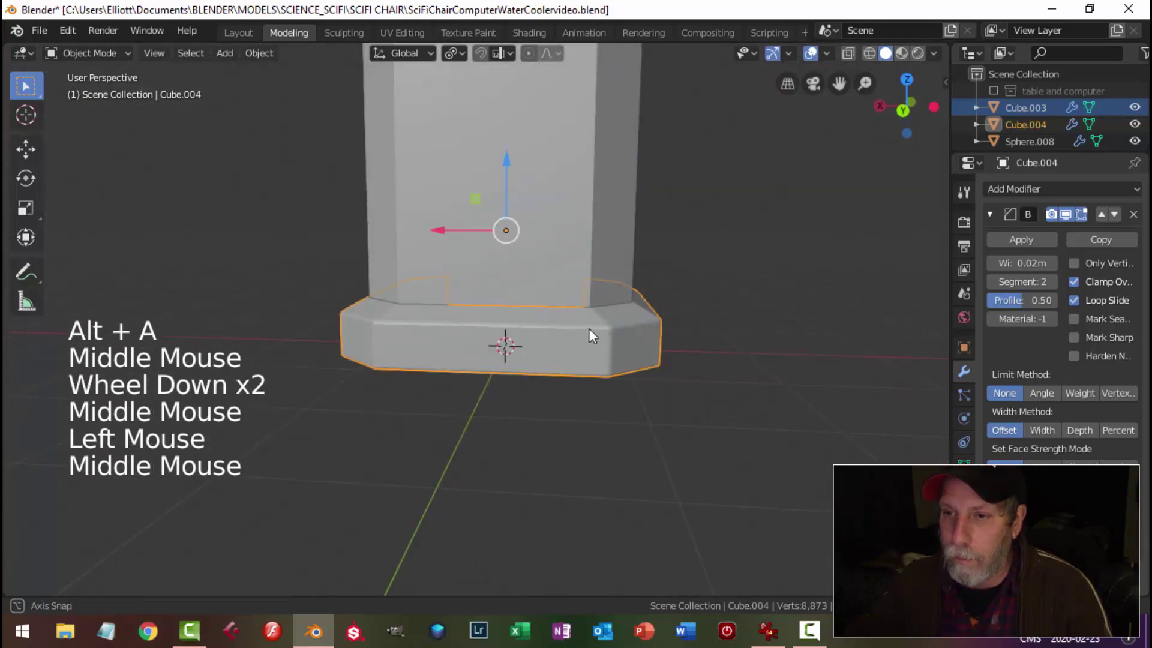
{"action": "key", "text": "s"}
{"action": "key", "text": "z"}
{"action": "left_click", "coordinate": [649, 328]}
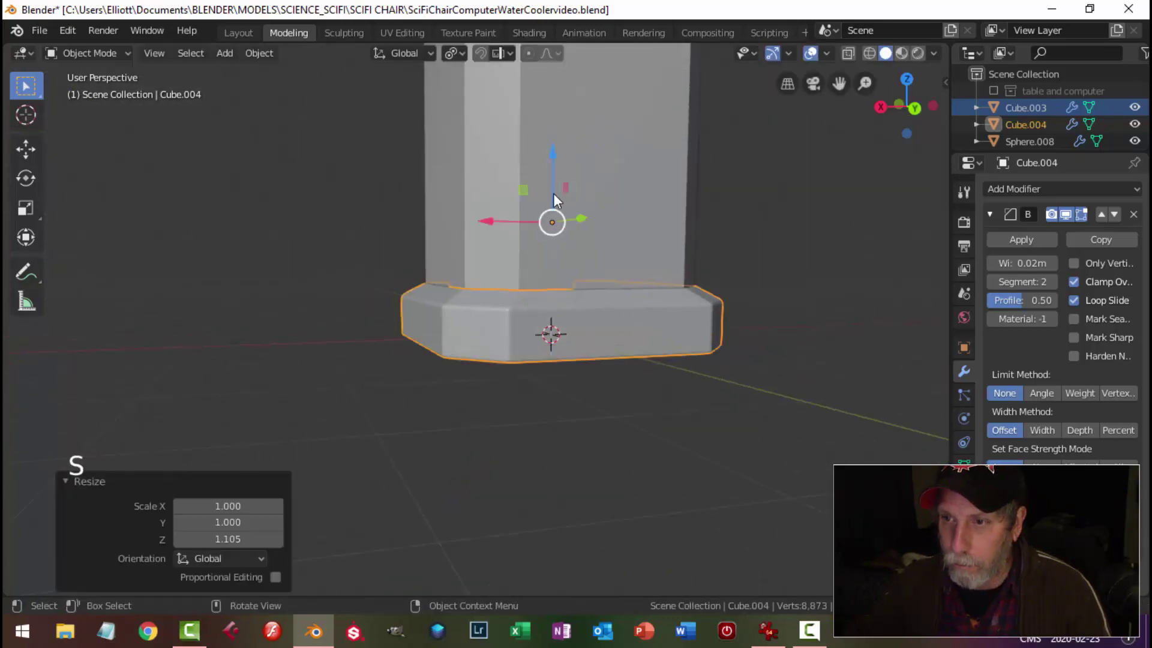
{"action": "left_click_drag", "start_coordinate": [556, 153], "coordinate": [557, 157]}
{"action": "key", "text": "alt+a"}
{"action": "middle_click_drag", "start_coordinate": [446, 276], "coordinate": [601, 300]}
{"action": "left_click", "coordinate": [529, 271]}
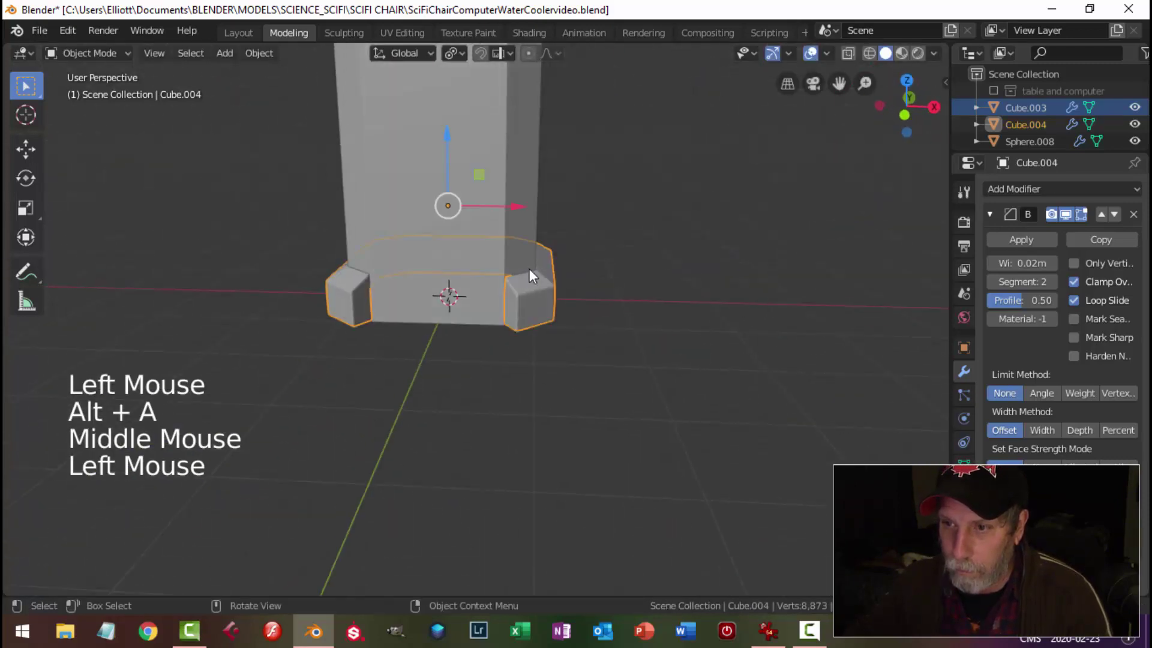
{"action": "left_click", "coordinate": [451, 150]}
{"action": "key", "text": "alt+a"}
Add a centred vertical loop cut across the back section of the base trim
{"action": "middle_click_drag", "start_coordinate": [634, 310], "coordinate": [553, 324]}
{"action": "middle_click_drag", "start_coordinate": [644, 319], "coordinate": [491, 347]}
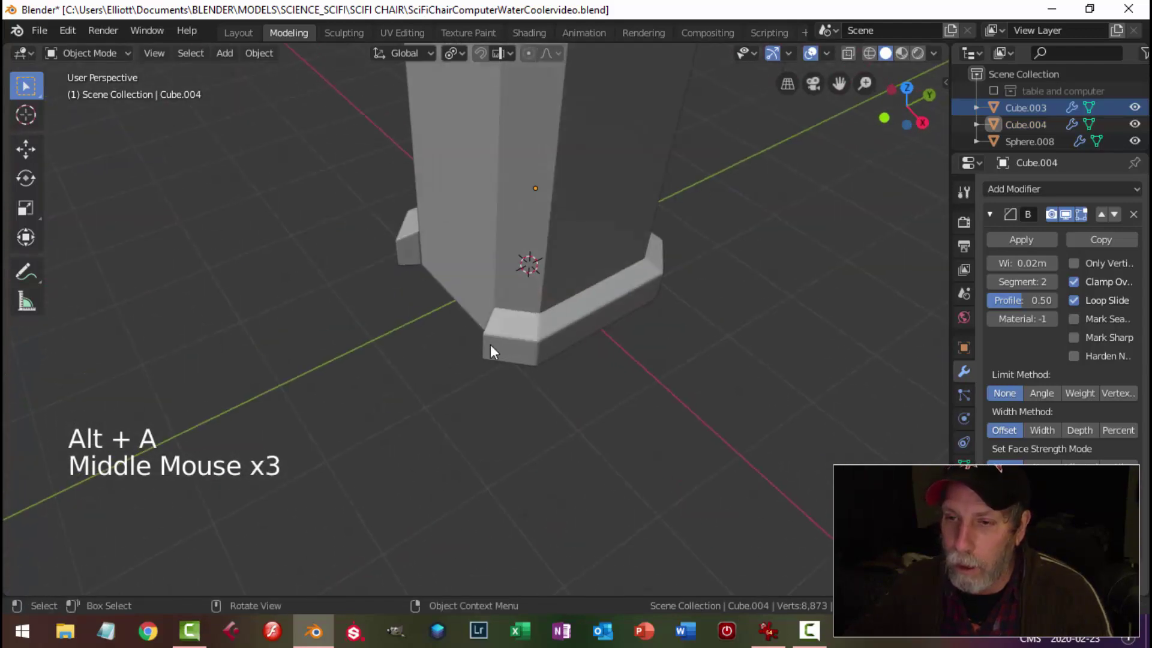
{"action": "middle_click_drag", "start_coordinate": [553, 301], "coordinate": [603, 428]}
{"action": "left_click", "coordinate": [684, 429]}
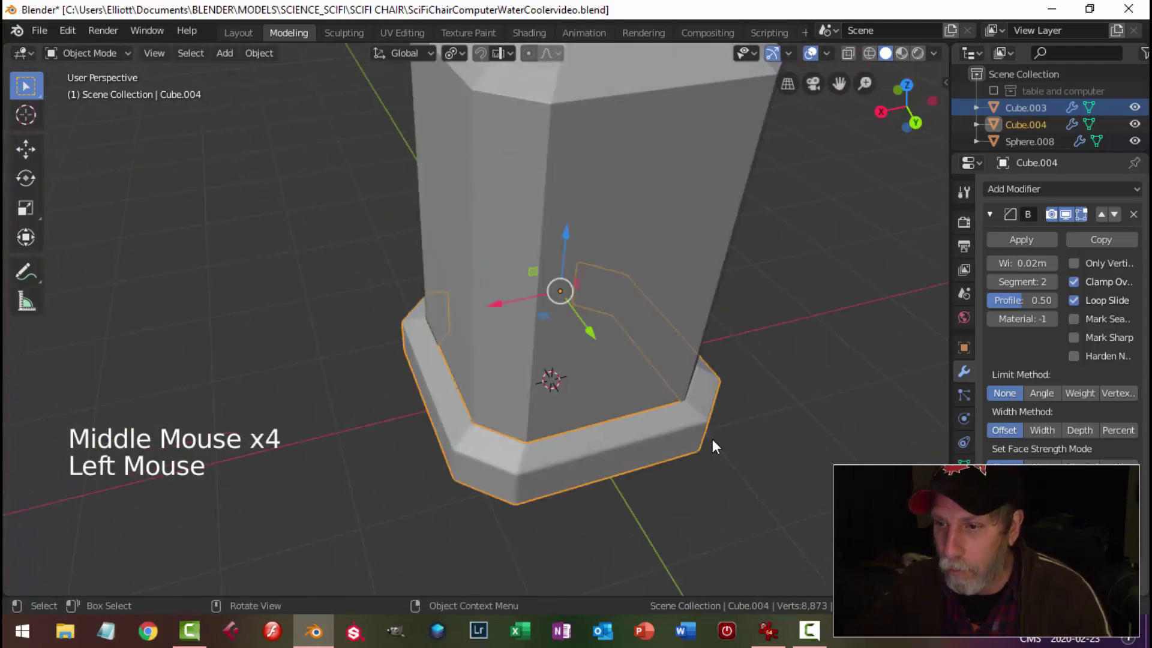
{"action": "key", "text": "Tab"}
{"action": "mouse_move", "coordinate": [711, 438]}
{"action": "middle_mouse_down"}
{"action": "mouse_move", "coordinate": [674, 420]}
{"action": "mouse_move", "coordinate": [504, 414]}
{"action": "mouse_move", "coordinate": [642, 432]}
{"action": "middle_mouse_up"}
{"action": "key", "text": "ctrl+r"}
{"action": "left_click", "coordinate": [490, 416]}
{"action": "key", "text": "alt+a"}
In a top wireframe view, delete the half of the base trim on the negative X side of the centre cut
{"action": "key", "text": "KP_7"}
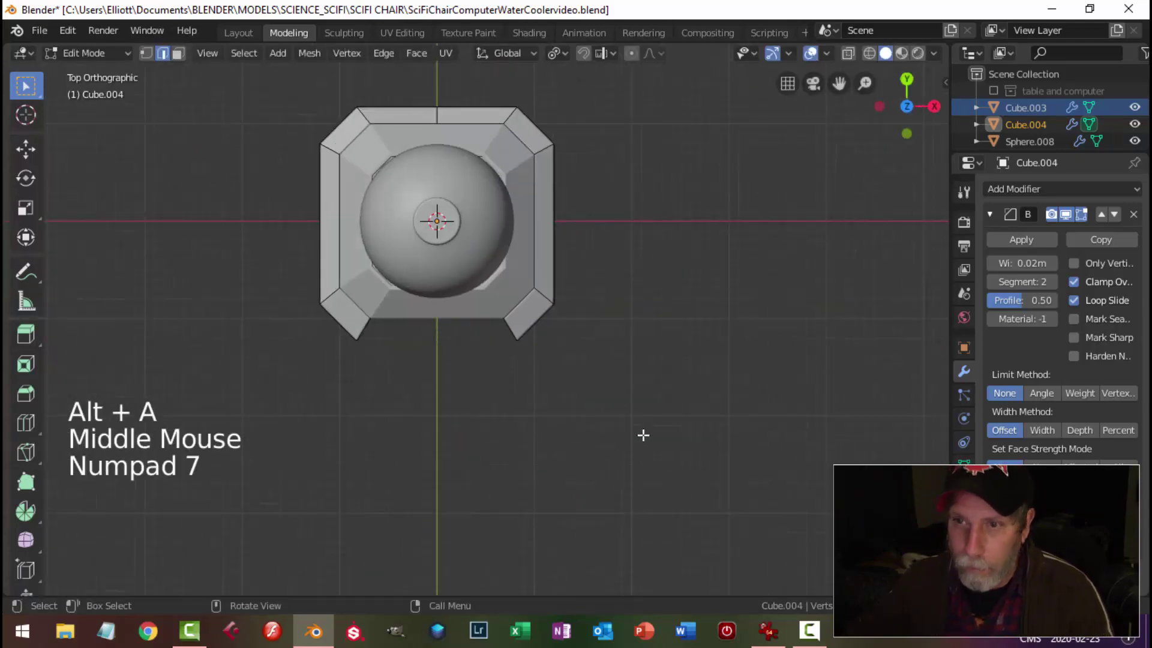
{"action": "key", "text": "z"}
{"action": "left_click", "coordinate": [475, 436]}
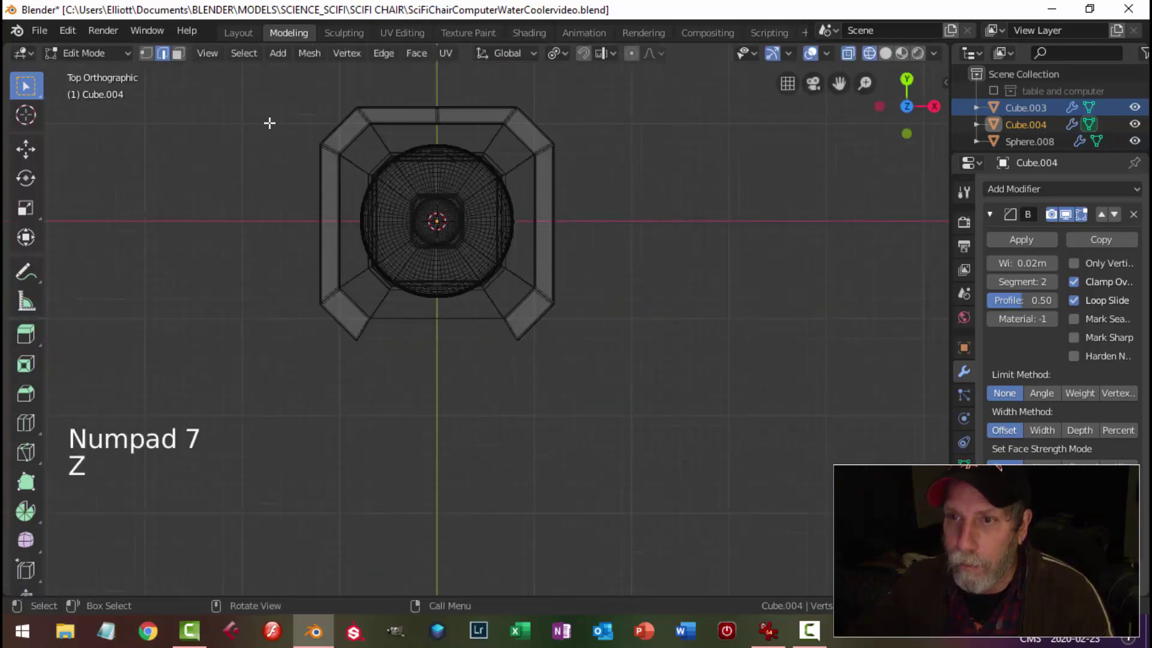
{"action": "key", "text": "b"}
{"action": "left_click_drag", "start_coordinate": [253, 80], "coordinate": [420, 387]}
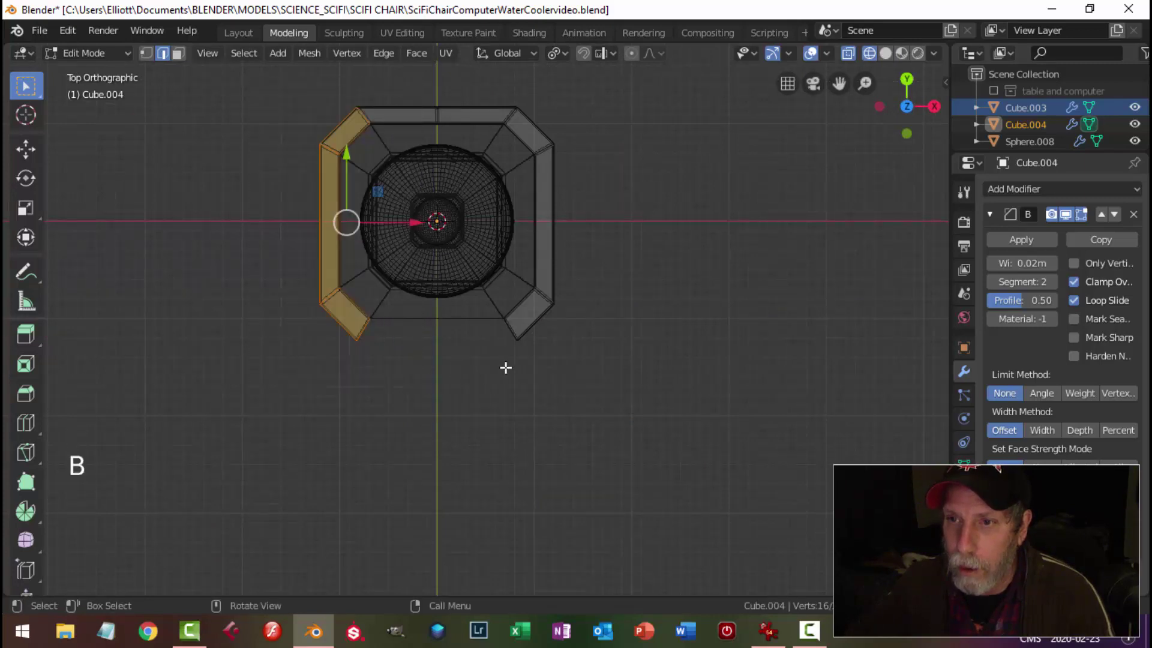
{"action": "key", "text": "x"}
{"action": "left_click", "coordinate": [467, 331]}
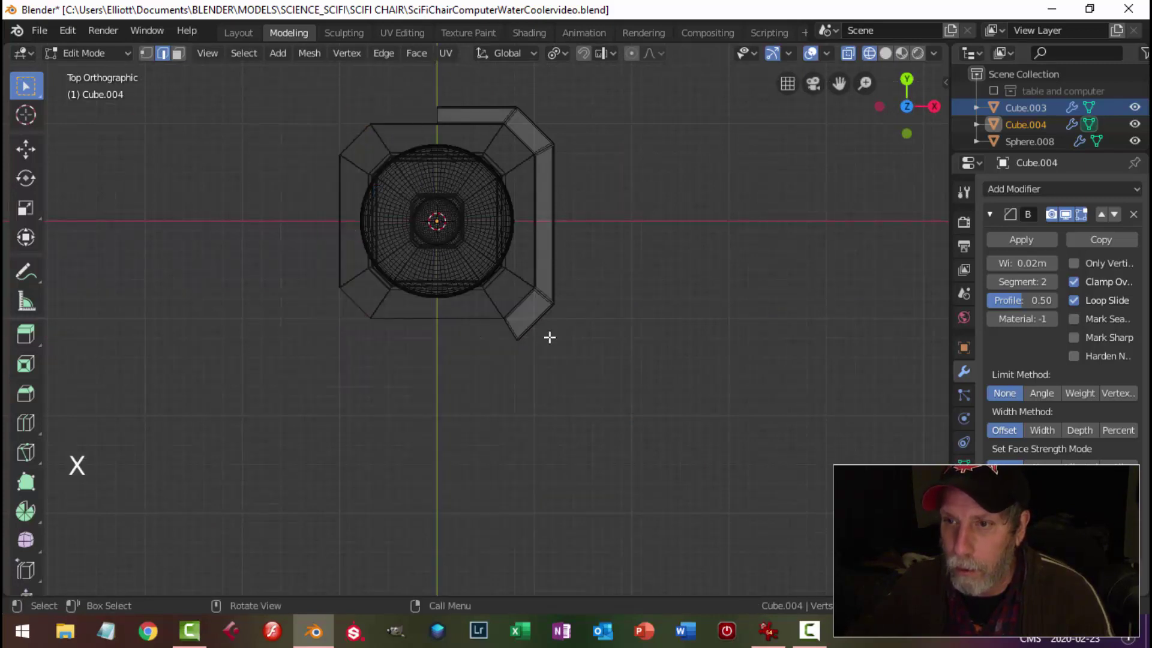
Add a Mirror modifier on the X axis to the base trim, with Clipping enabled
{"action": "left_click", "coordinate": [991, 216]}
{"action": "left_click", "coordinate": [990, 189]}
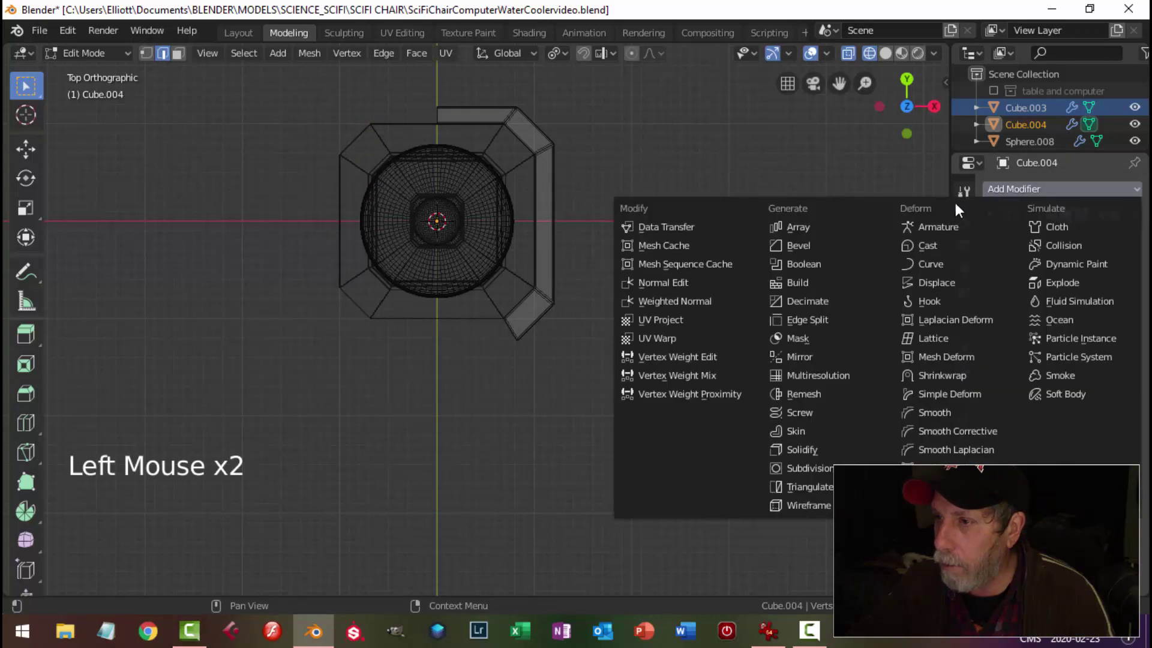
{"action": "left_click", "coordinate": [801, 357]}
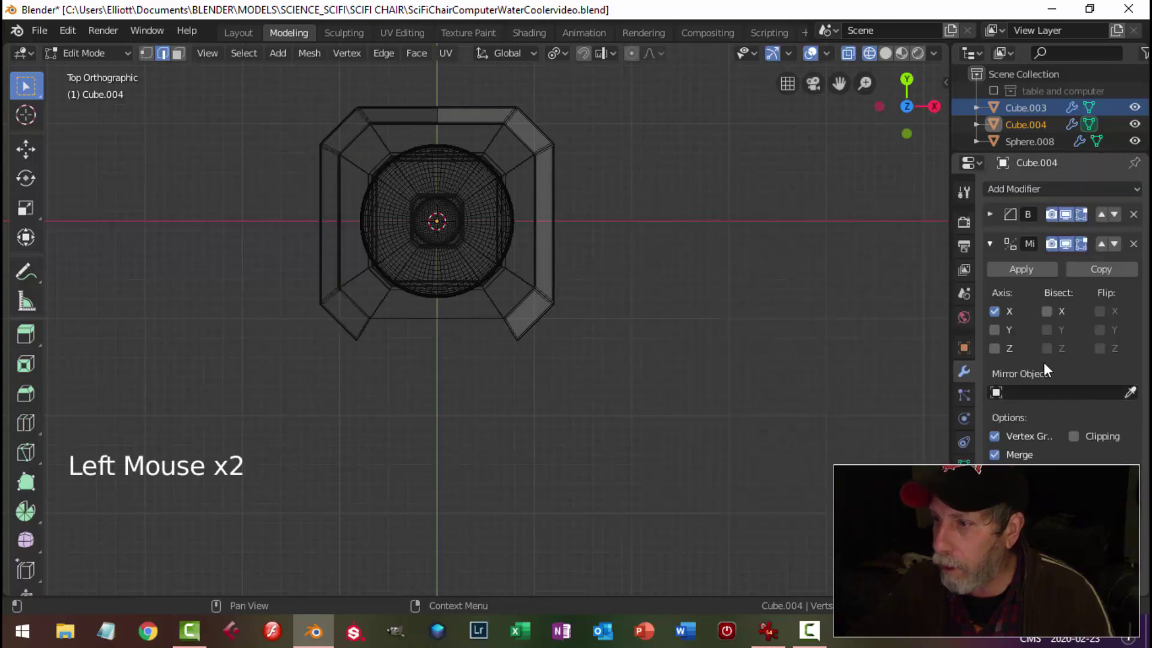
Extrude the base trim's front end face toward the centre, moving it -0.572 m along X and back by 0.241 m
{"action": "key", "text": "z"}
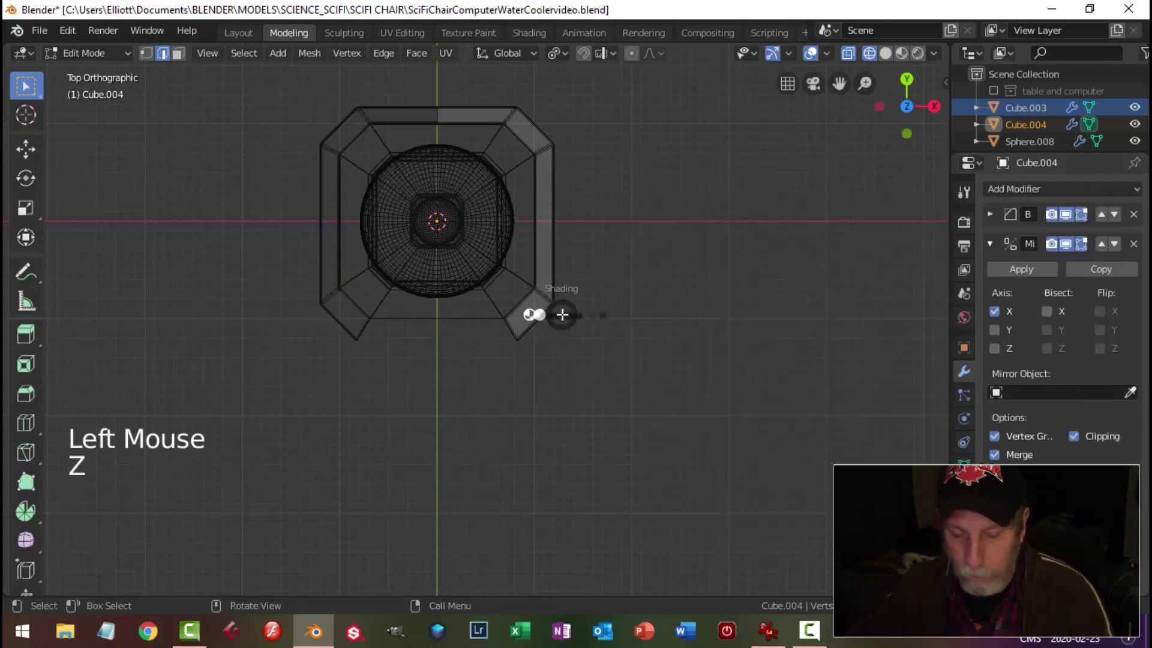
{"action": "mouse_move", "coordinate": [654, 315]}
{"action": "middle_mouse_down"}
{"action": "mouse_move", "coordinate": [530, 270]}
{"action": "mouse_move", "coordinate": [596, 221]}
{"action": "mouse_move", "coordinate": [574, 218]}
{"action": "middle_mouse_up"}
{"action": "key", "text": "3"}
{"action": "left_click", "coordinate": [507, 291]}
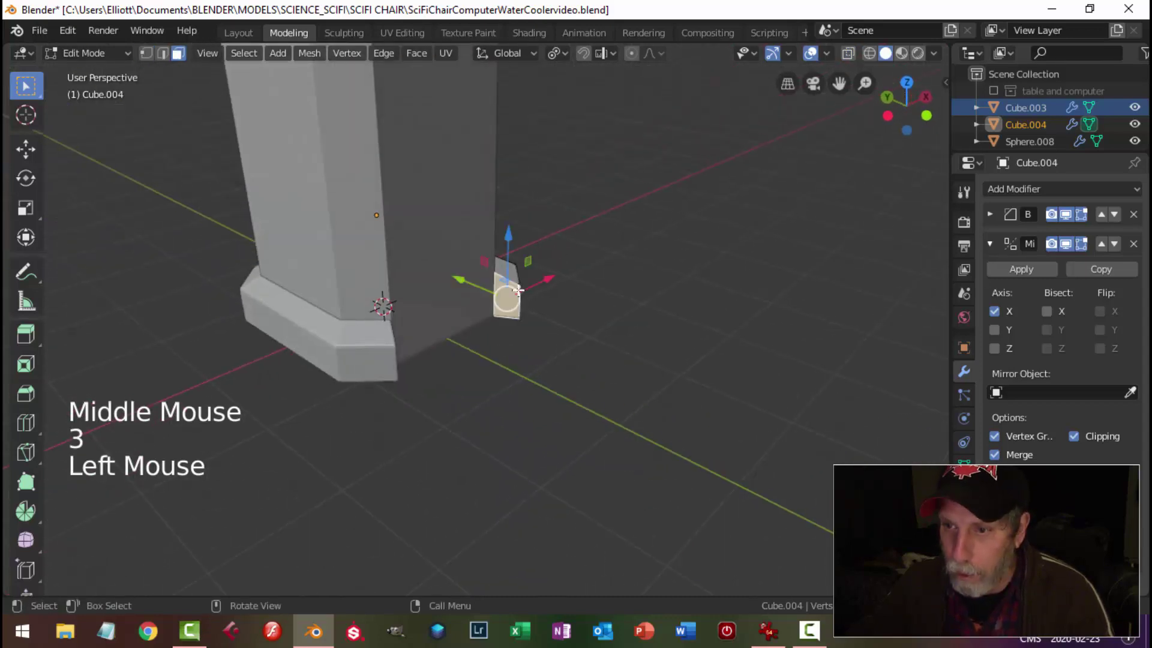
{"action": "middle_click_drag", "start_coordinate": [630, 295], "coordinate": [621, 349]}
{"action": "key", "text": "KP_7"}
{"action": "scroll", "coordinate": [607, 322], "scroll_direction": "up", "scroll_amount": 2}
{"action": "key", "text": "e"}
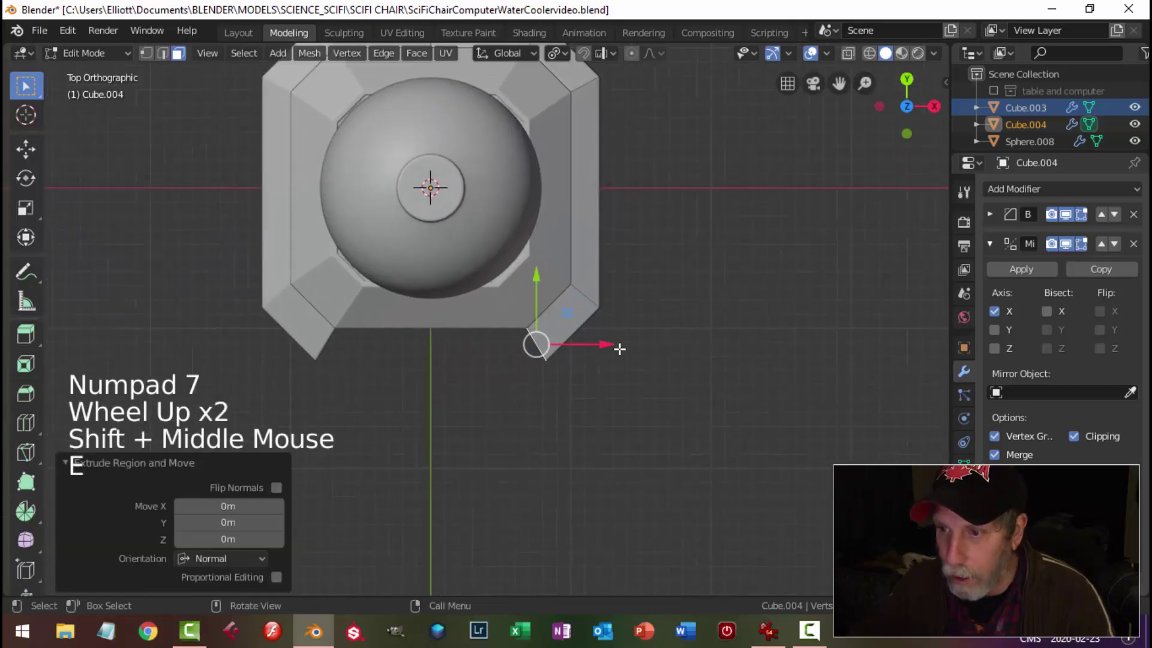
{"action": "left_click", "coordinate": [578, 352]}
{"action": "left_click", "coordinate": [532, 351]}
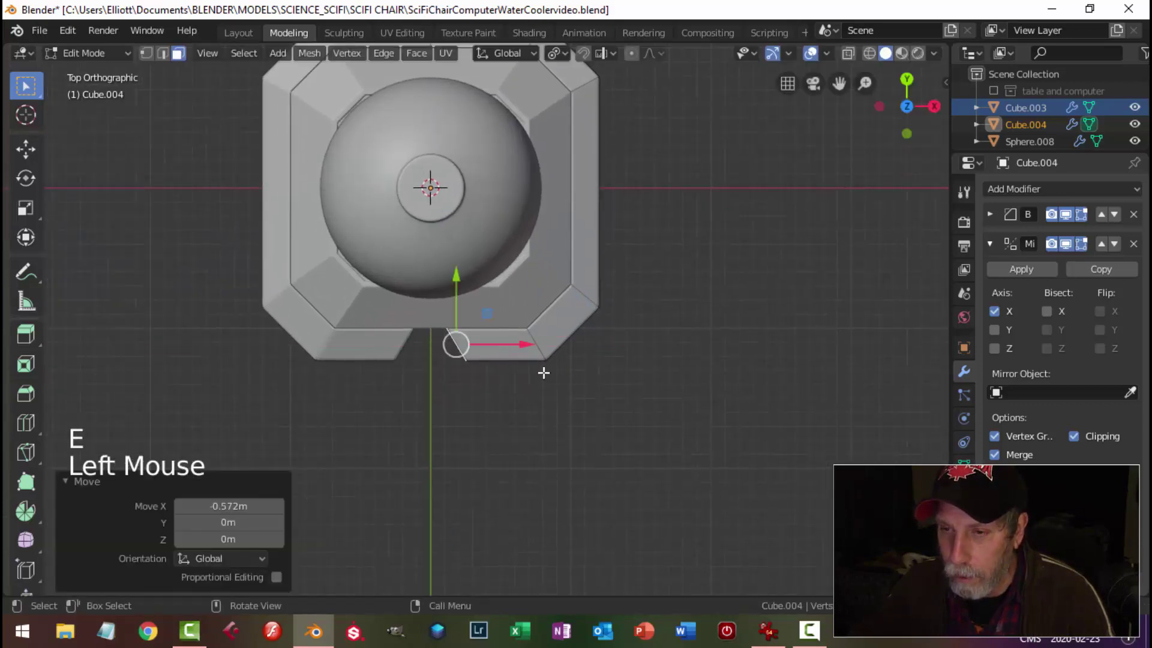
{"action": "left_click_drag", "start_coordinate": [519, 351], "coordinate": [551, 345]}
Inset the extruded end face by about 0.072 m and extrude it about 0.299 m further toward the centre along X
{"action": "middle_click_drag", "start_coordinate": [551, 345], "coordinate": [674, 242]}
{"action": "key", "text": "i"}
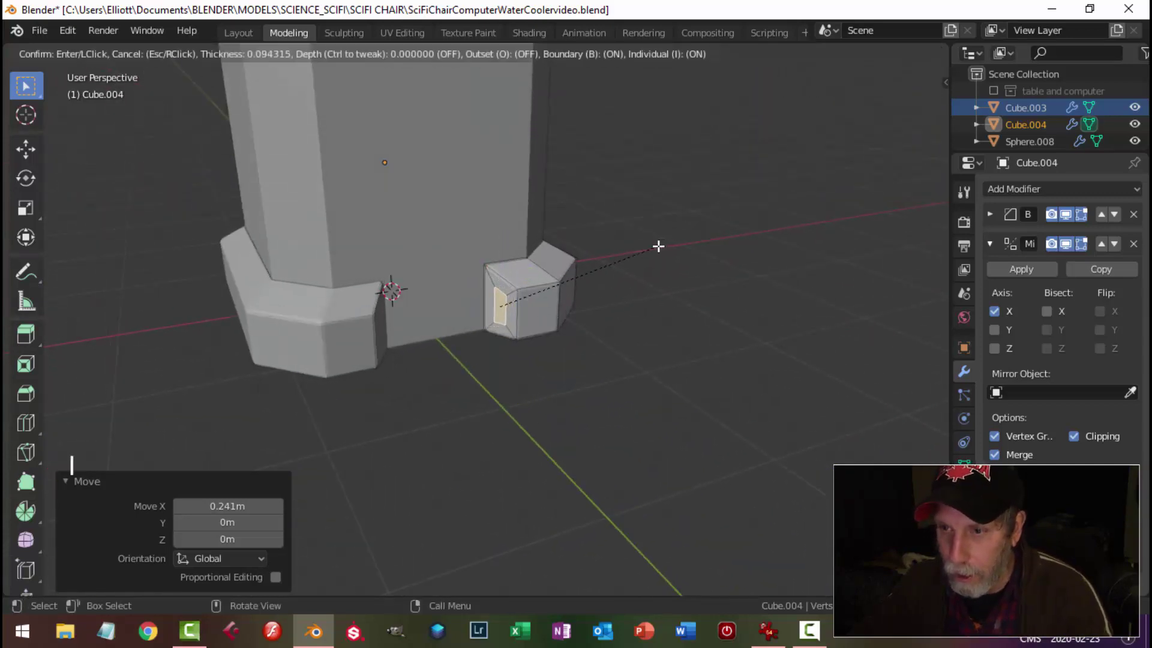
{"action": "left_click", "coordinate": [662, 246]}
{"action": "middle_click_drag", "start_coordinate": [638, 290], "coordinate": [614, 314]}
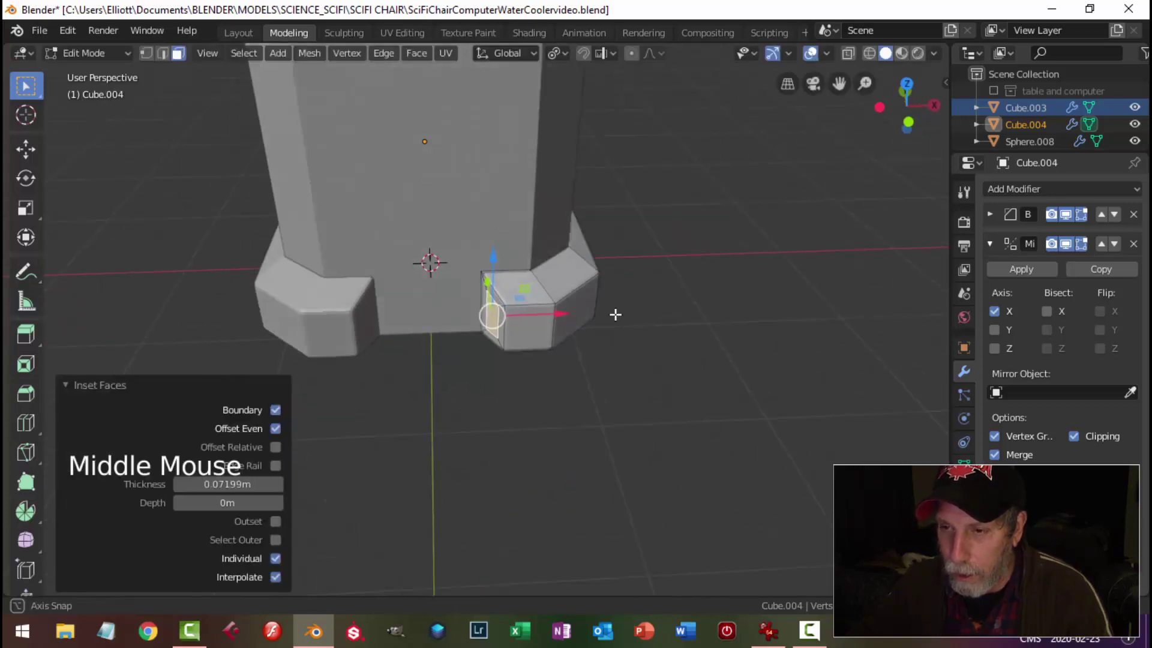
{"action": "key", "text": "e"}
{"action": "left_click", "coordinate": [575, 312]}
{"action": "left_click_drag", "start_coordinate": [575, 313], "coordinate": [525, 315]}
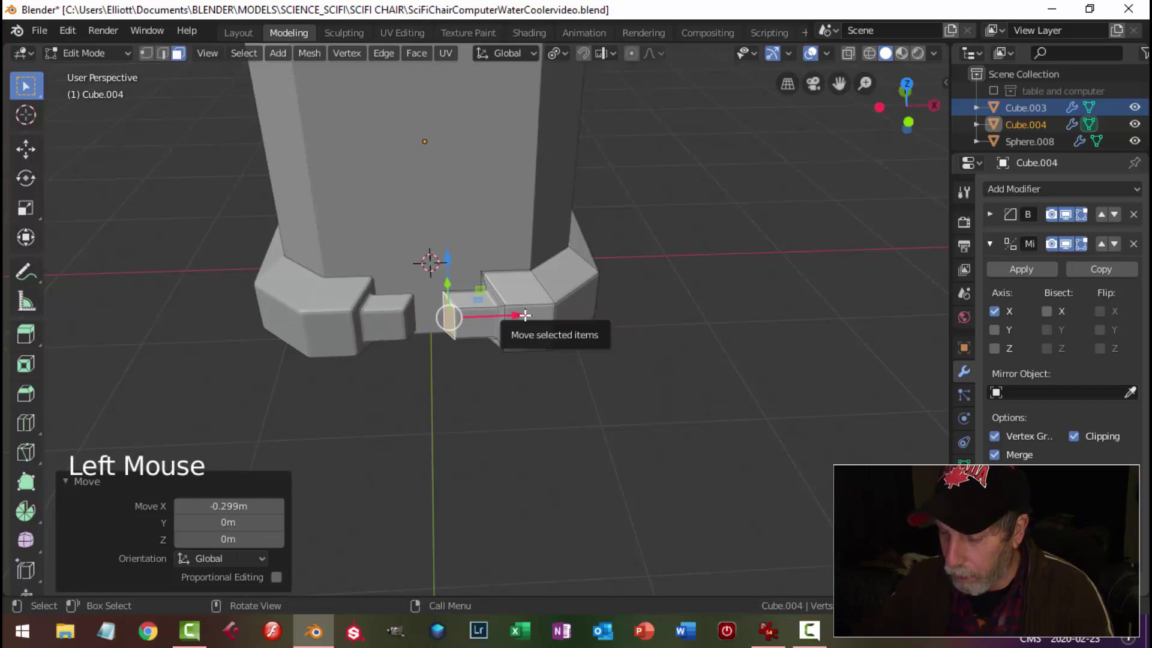
Flatten the narrow extrusion's slanted end face by scaling it to 0 along X
{"action": "key", "text": "KP_7"}
{"action": "scroll", "coordinate": [524, 386], "scroll_direction": "up", "scroll_amount": 3}
{"action": "middle_click_drag", "start_coordinate": [481, 401], "coordinate": [405, 339], "text": "shift"}
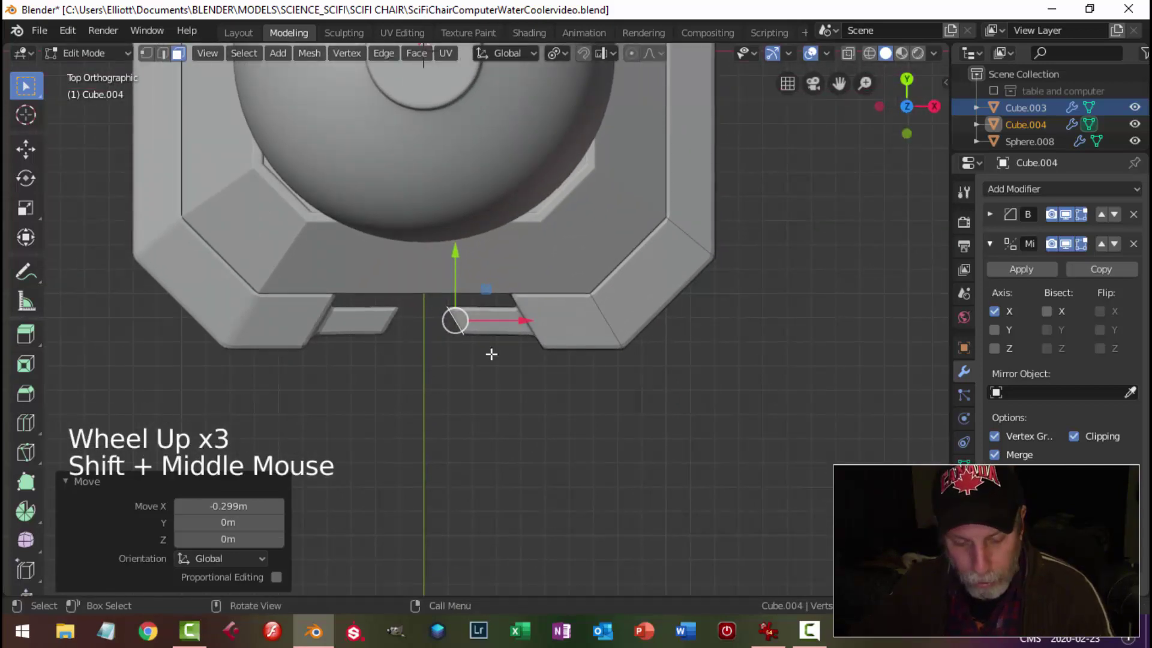
{"action": "key", "text": "s"}
{"action": "key", "text": "x"}
{"action": "key", "text": "0"}
{"action": "key", "text": "Return"}
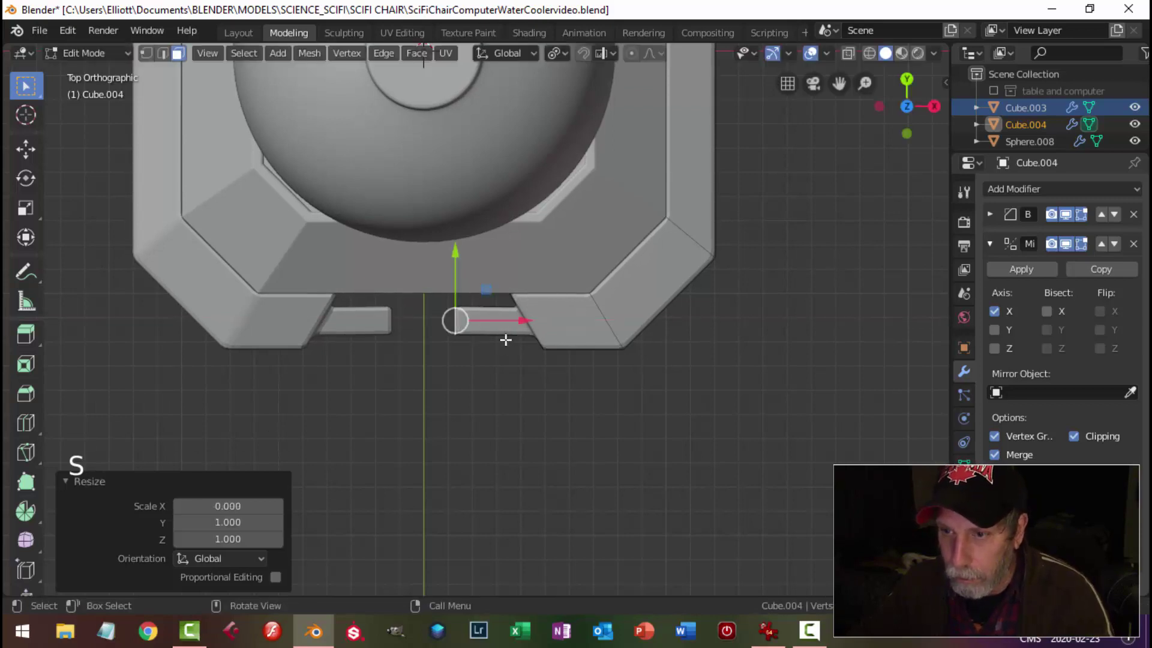
Delete the flattened end face of the narrow extrusion to leave its end open
{"action": "middle_click_drag", "start_coordinate": [506, 340], "coordinate": [600, 267]}
{"action": "key", "text": "x"}
{"action": "left_click", "coordinate": [502, 380]}
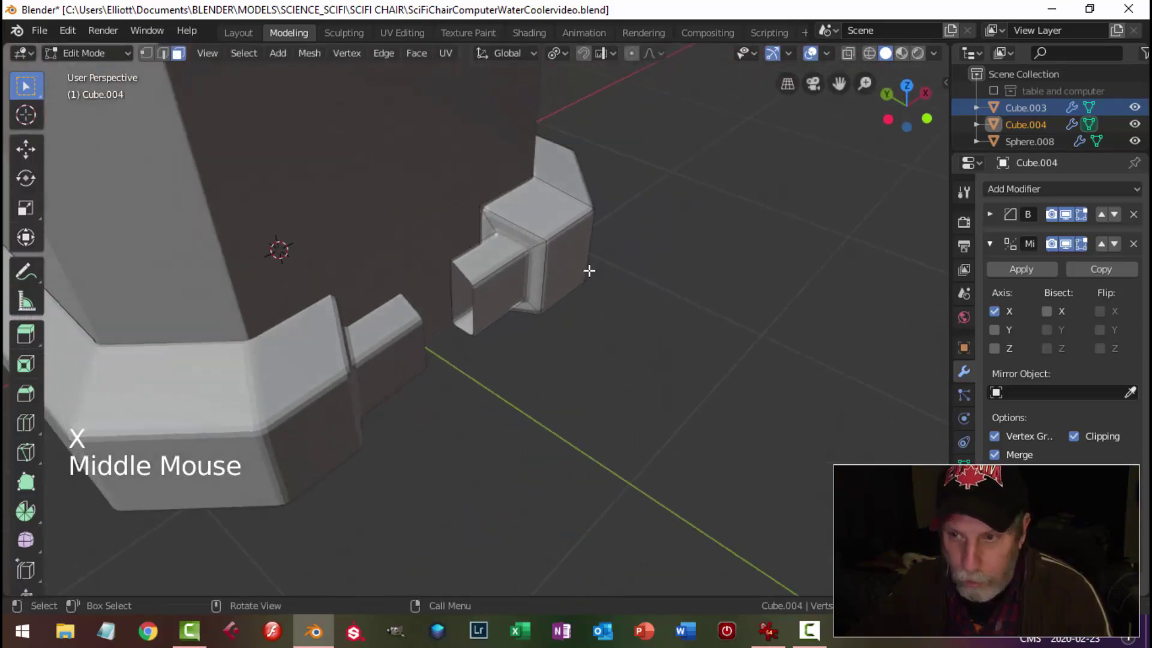
Move the open edge loop along X to the centre line, joining the mirrored halves into a continuous front bar
{"action": "key", "text": "2"}
{"action": "left_click", "coordinate": [457, 268], "text": "alt+shift"}
{"action": "middle_click_drag", "start_coordinate": [457, 269], "coordinate": [485, 311]}
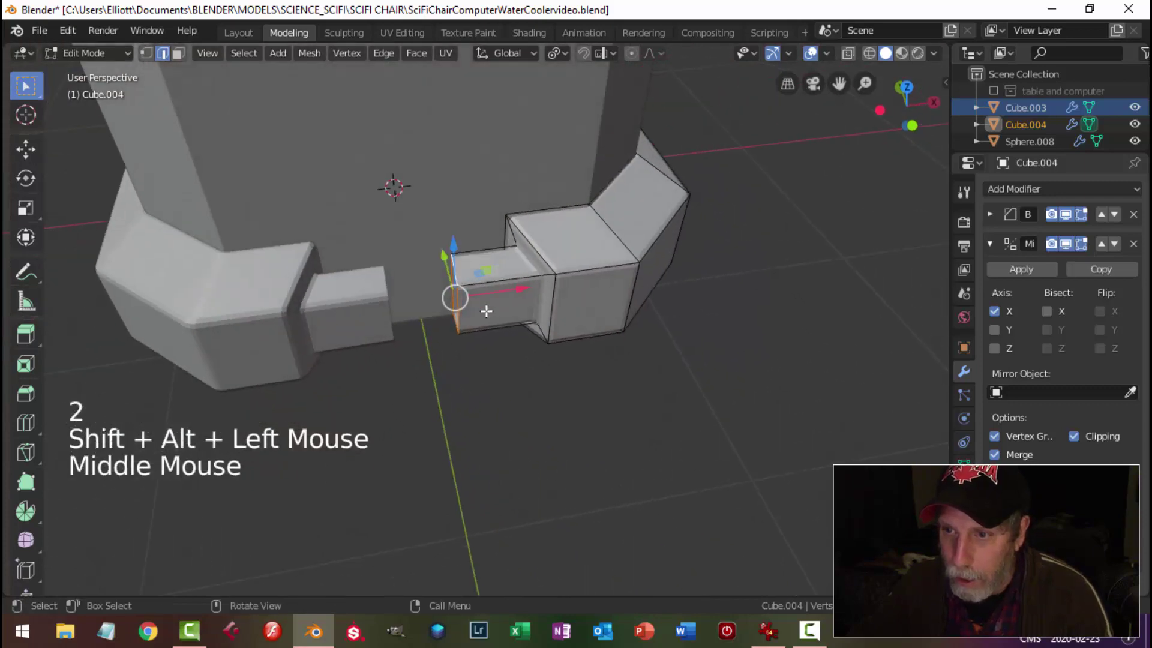
{"action": "left_click_drag", "start_coordinate": [527, 287], "coordinate": [489, 291]}
{"action": "key", "text": "alt+a"}
{"action": "key", "text": "Tab"}
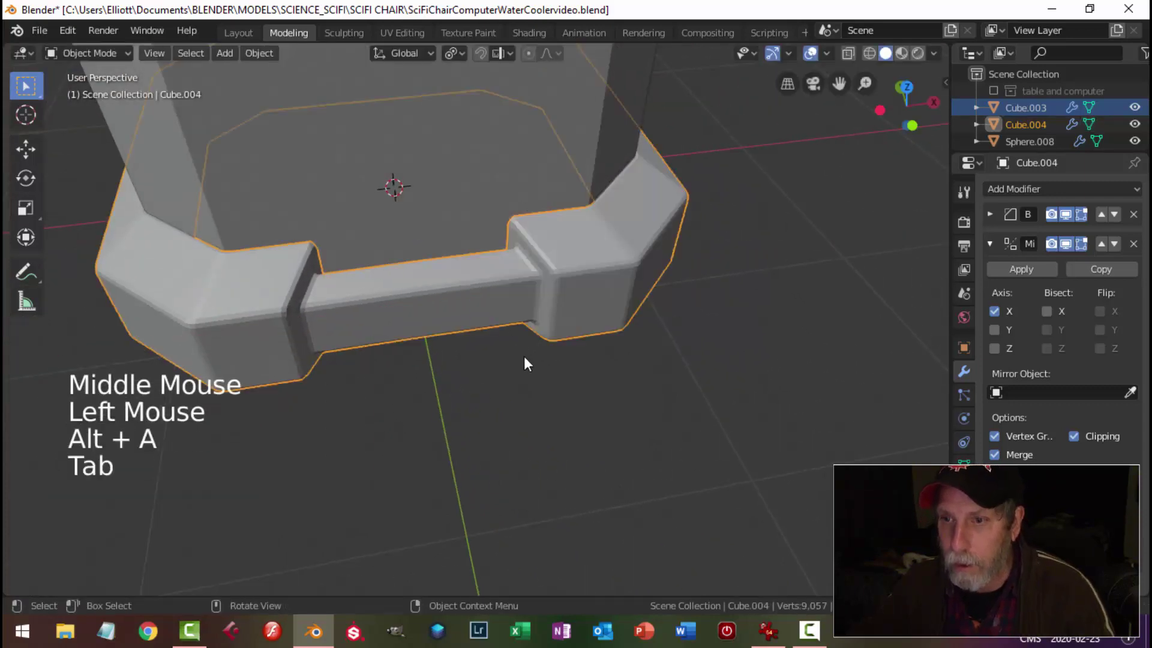
Apply the Mirror modifier on the base trim
{"action": "scroll", "coordinate": [525, 363], "scroll_direction": "down", "scroll_amount": 3}
{"action": "key", "text": "alt+a"}
{"action": "middle_click_drag", "start_coordinate": [646, 363], "coordinate": [469, 336]}
{"action": "scroll", "coordinate": [469, 336], "scroll_direction": "up", "scroll_amount": 2}
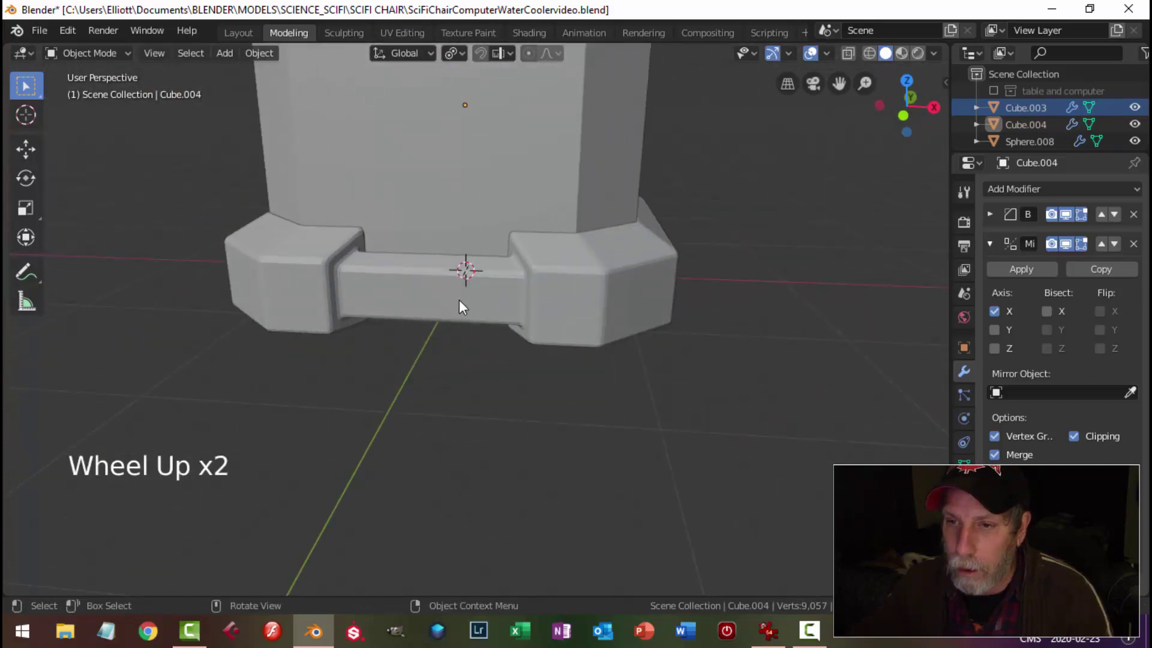
{"action": "left_click", "coordinate": [480, 303]}
{"action": "left_click", "coordinate": [1013, 265]}
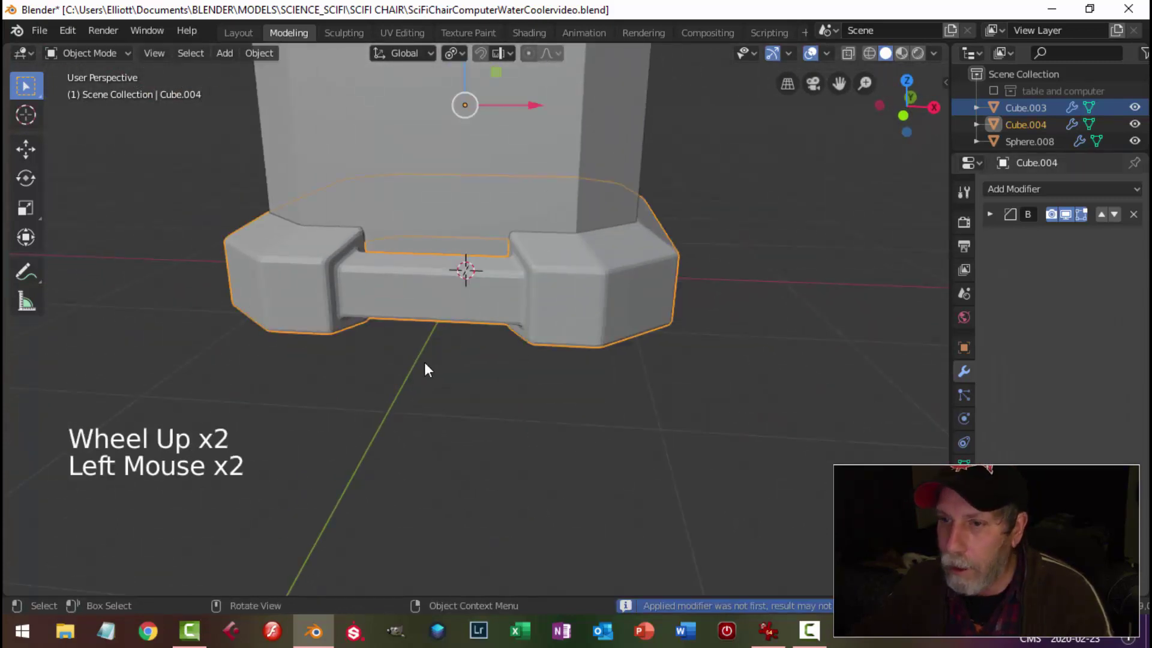
Dissolve the centre edge loop of the base trim's front bar
{"action": "key", "text": "Tab"}
{"action": "left_click", "coordinate": [430, 295], "text": "alt+shift"}
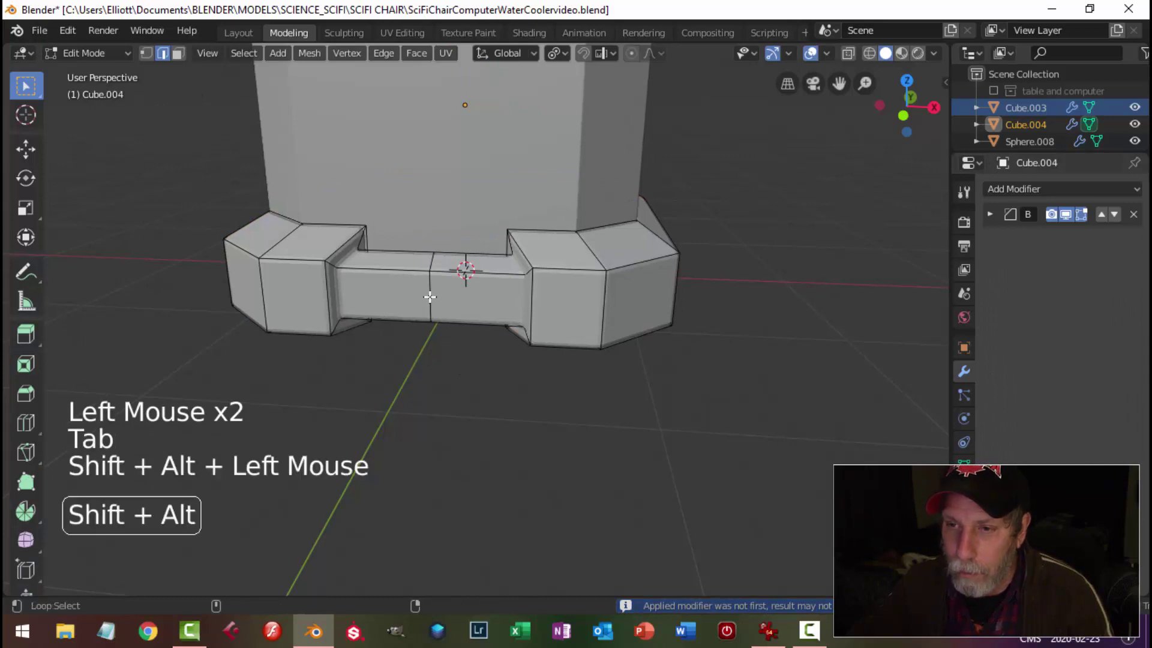
{"action": "middle_click_drag", "start_coordinate": [441, 318], "coordinate": [463, 331]}
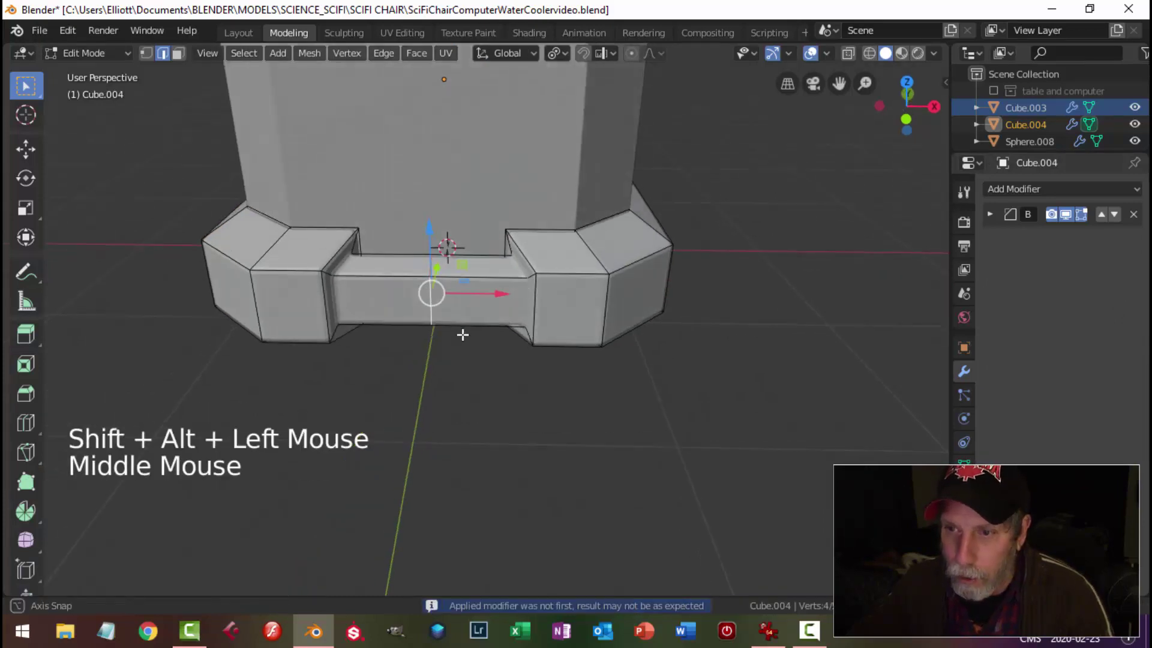
{"action": "key", "text": "x"}
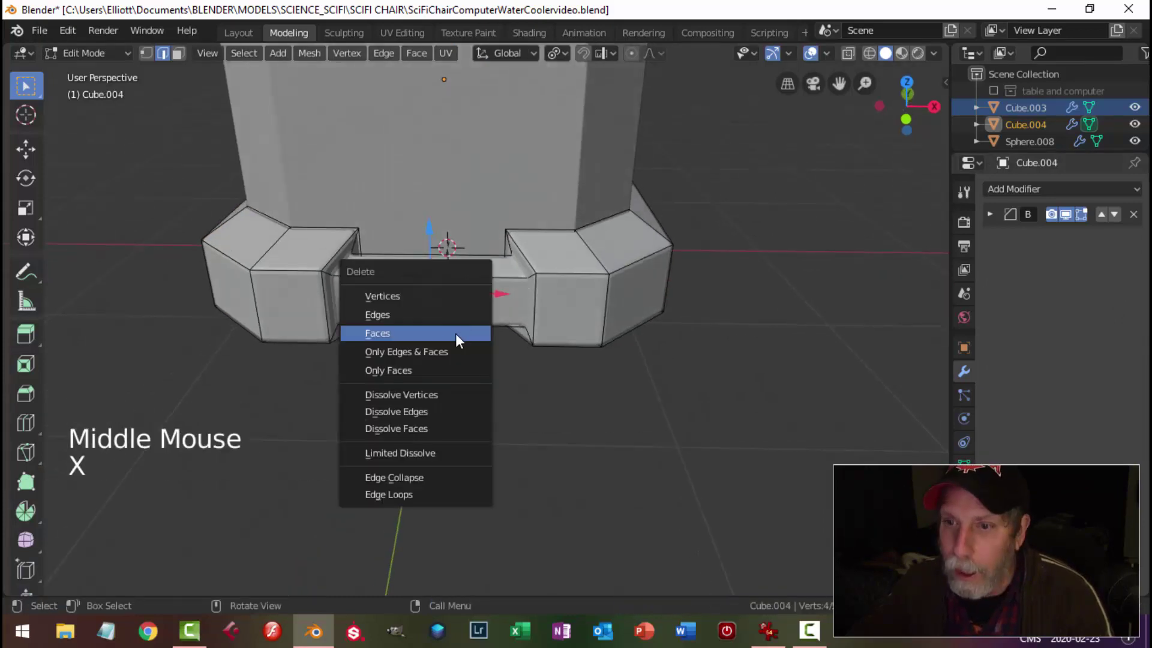
{"action": "left_click", "coordinate": [427, 412]}
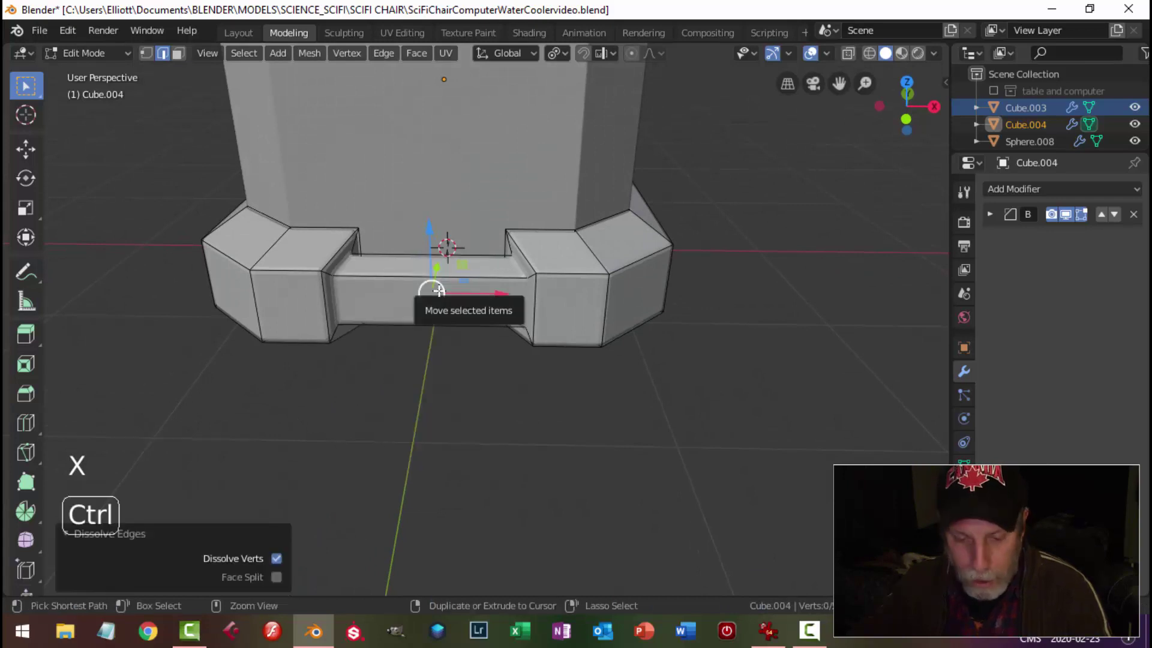
Add seven evenly spaced vertical loop cuts across the front bar
{"action": "key", "text": "ctrl+r"}
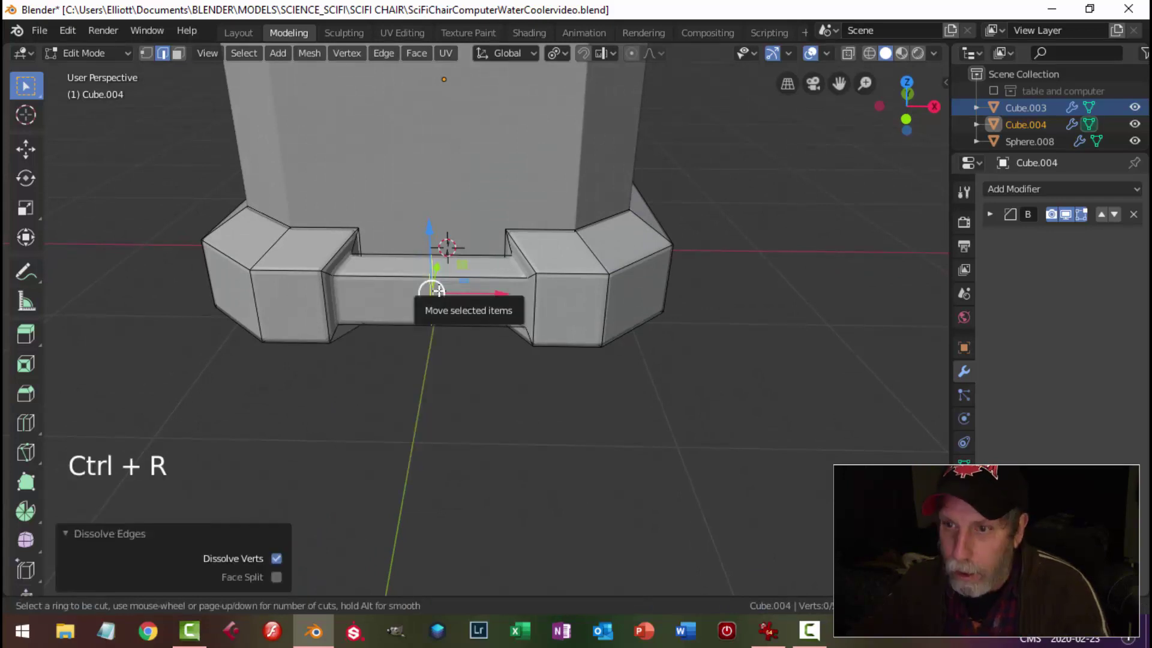
{"action": "scroll", "coordinate": [437, 290], "scroll_direction": "up", "scroll_amount": 2}
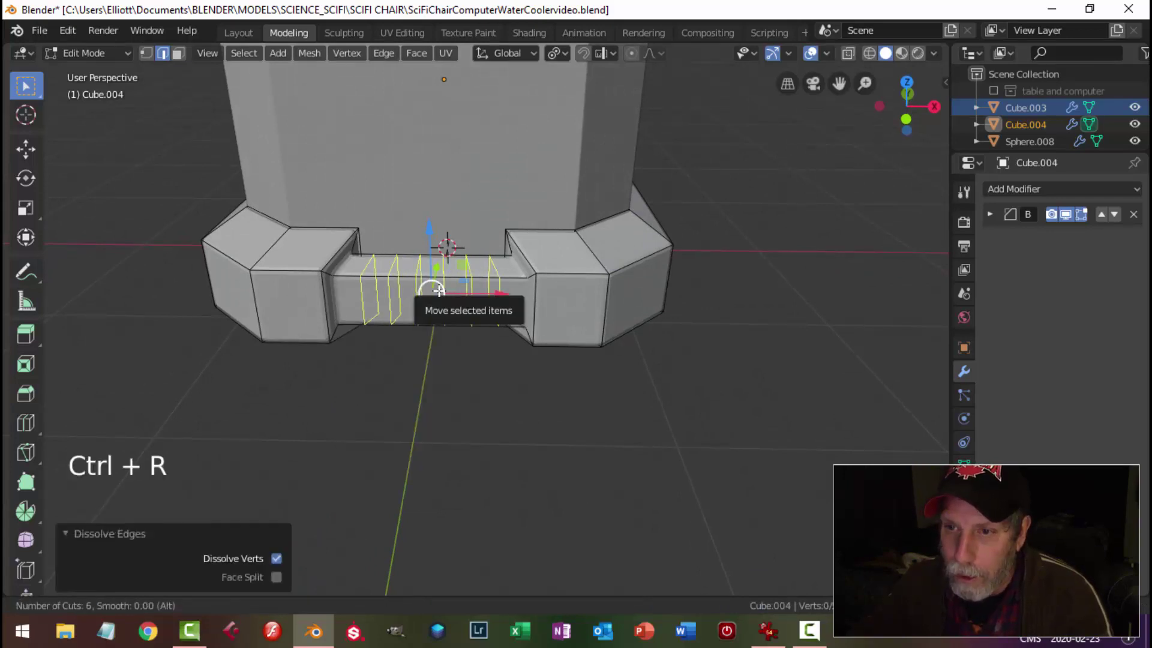
{"action": "left_click", "coordinate": [437, 290]}
{"action": "right_click", "coordinate": [437, 290]}
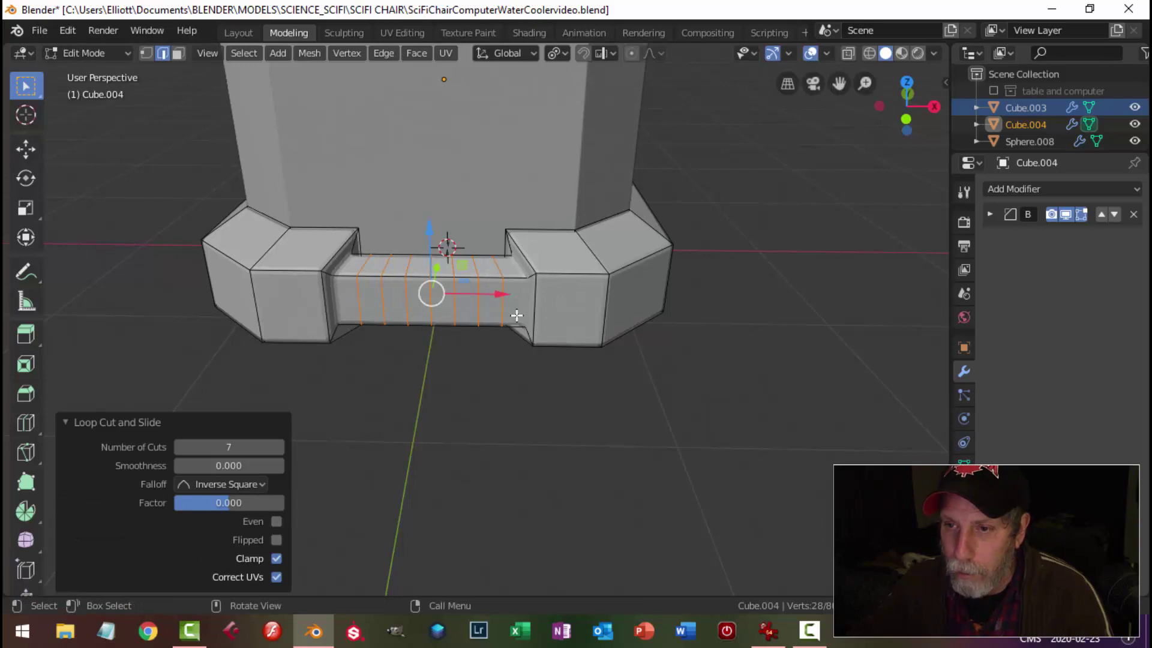
Add two unslid horizontal loop cuts around the whole base trim and scale them by 0.148 along Z
{"action": "middle_click_drag", "start_coordinate": [516, 315], "coordinate": [500, 287]}
{"action": "key", "text": "ctrl+r"}
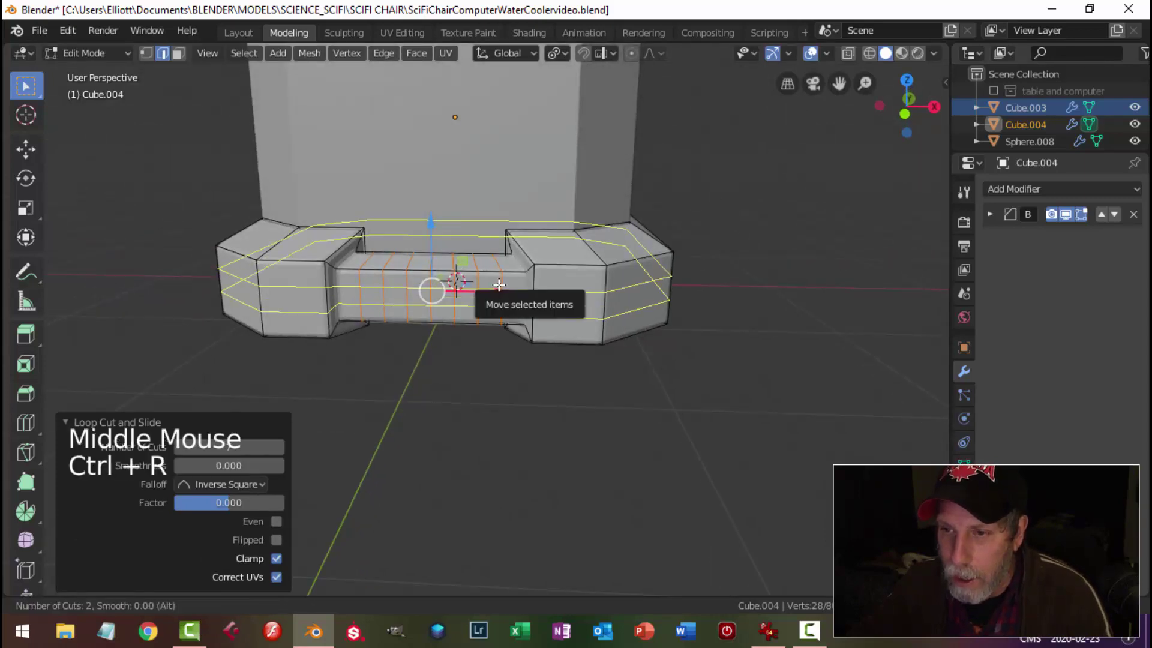
{"action": "left_click", "coordinate": [499, 285]}
{"action": "right_click", "coordinate": [501, 365]}
{"action": "key", "text": "s"}
{"action": "key", "text": "z"}
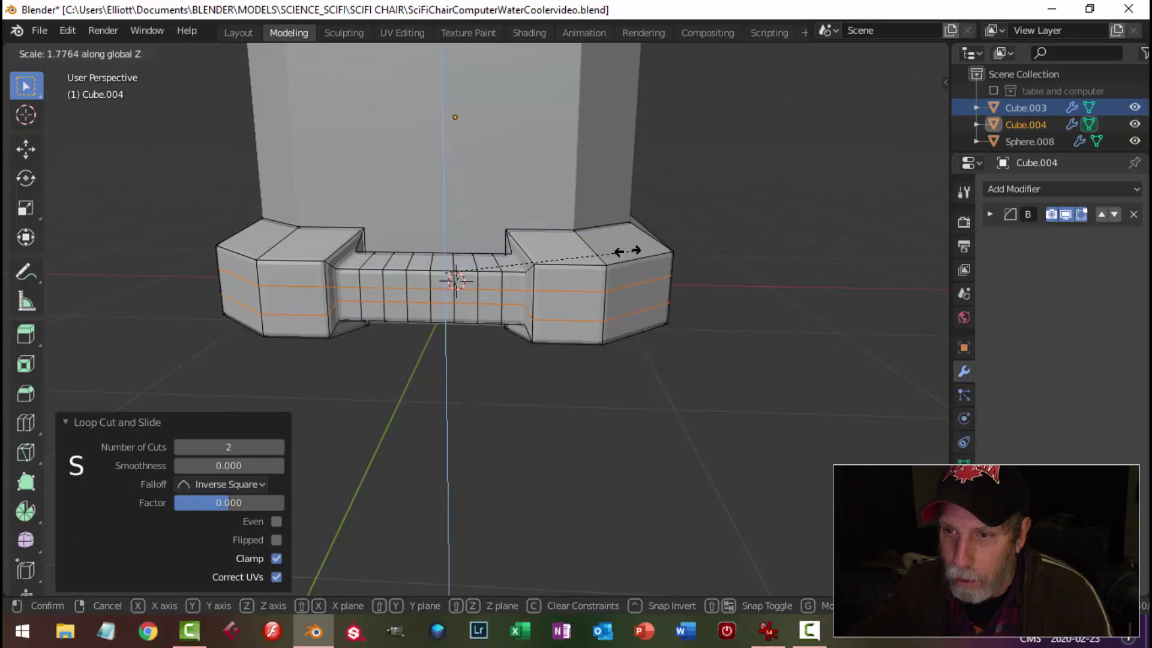
{"action": "left_click", "coordinate": [449, 278]}
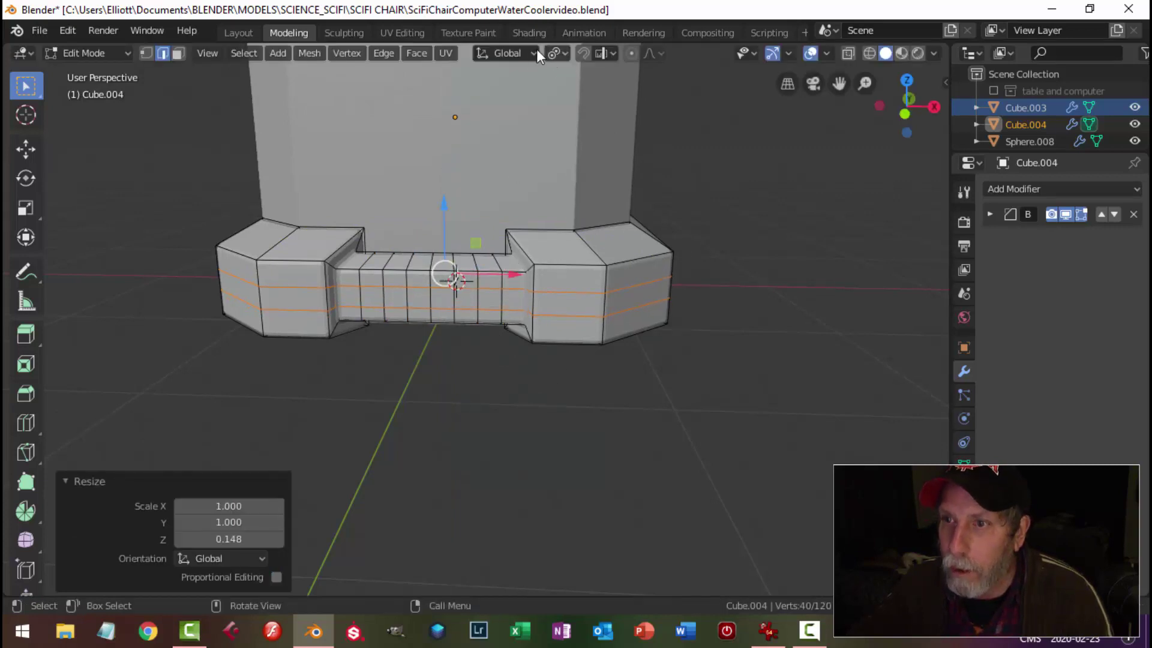
Set the pivot point to Median Point and spread the two horizontal loops apart by scaling about 1.8 along Z
{"action": "left_click", "coordinate": [556, 57]}
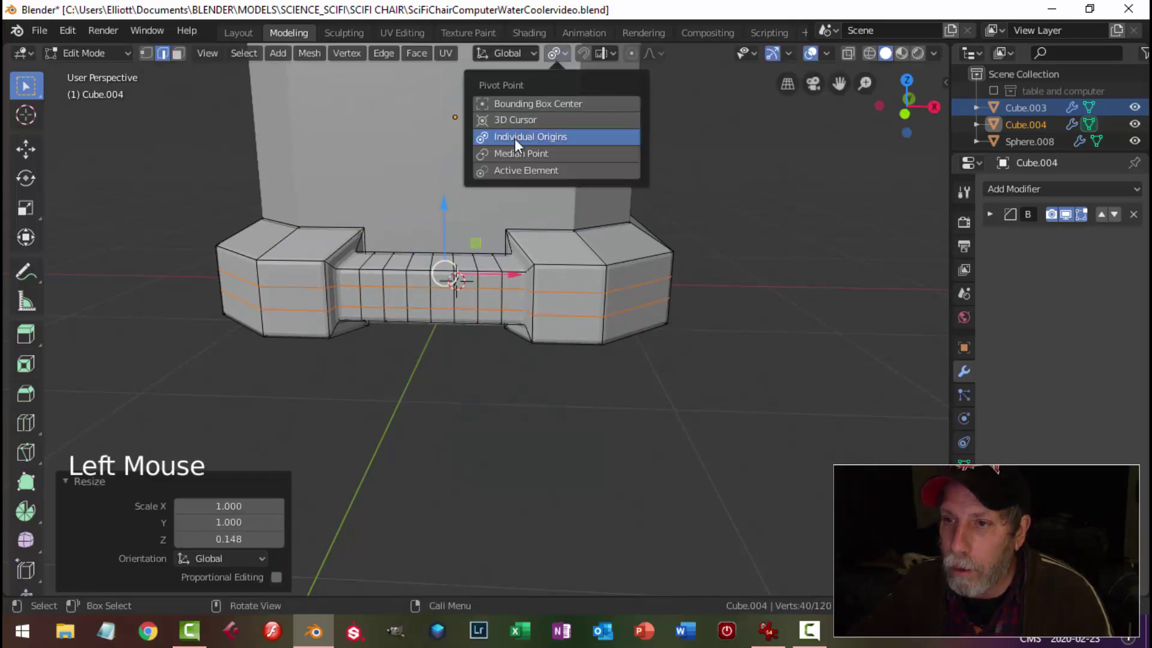
{"action": "key", "text": "s"}
{"action": "key", "text": "z"}
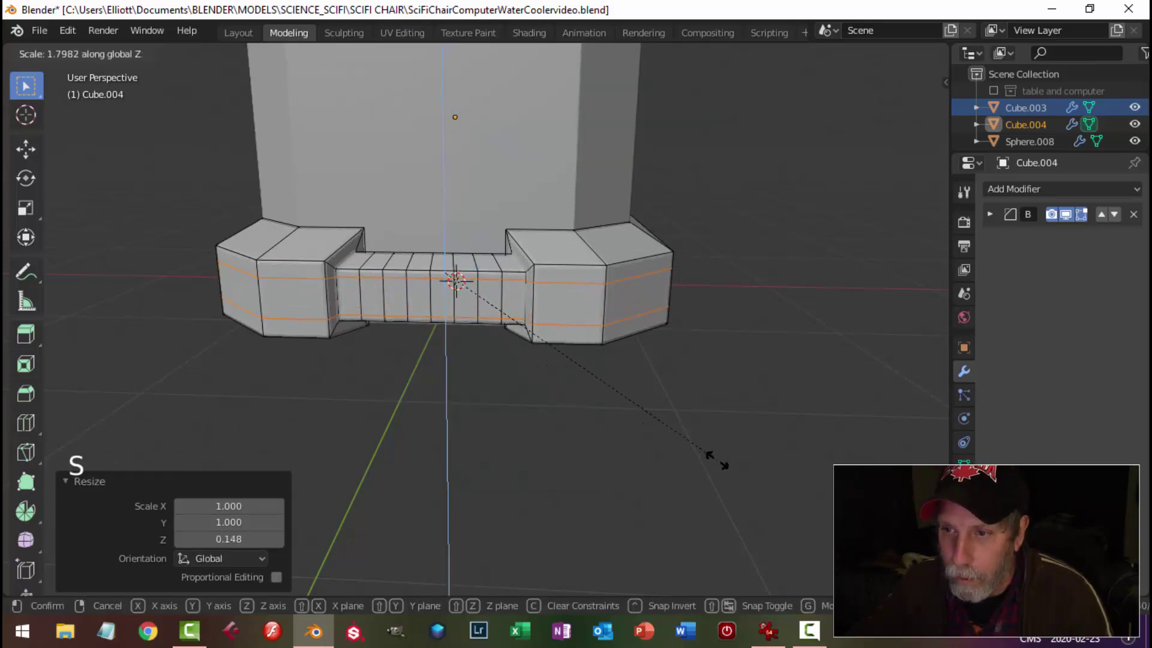
{"action": "left_click", "coordinate": [717, 461]}
{"action": "key", "text": "alt+a"}
Inset the eight front faces of the base trim's front bar individually by about 0.025 m
{"action": "scroll", "coordinate": [352, 271], "scroll_direction": "up", "scroll_amount": 2}
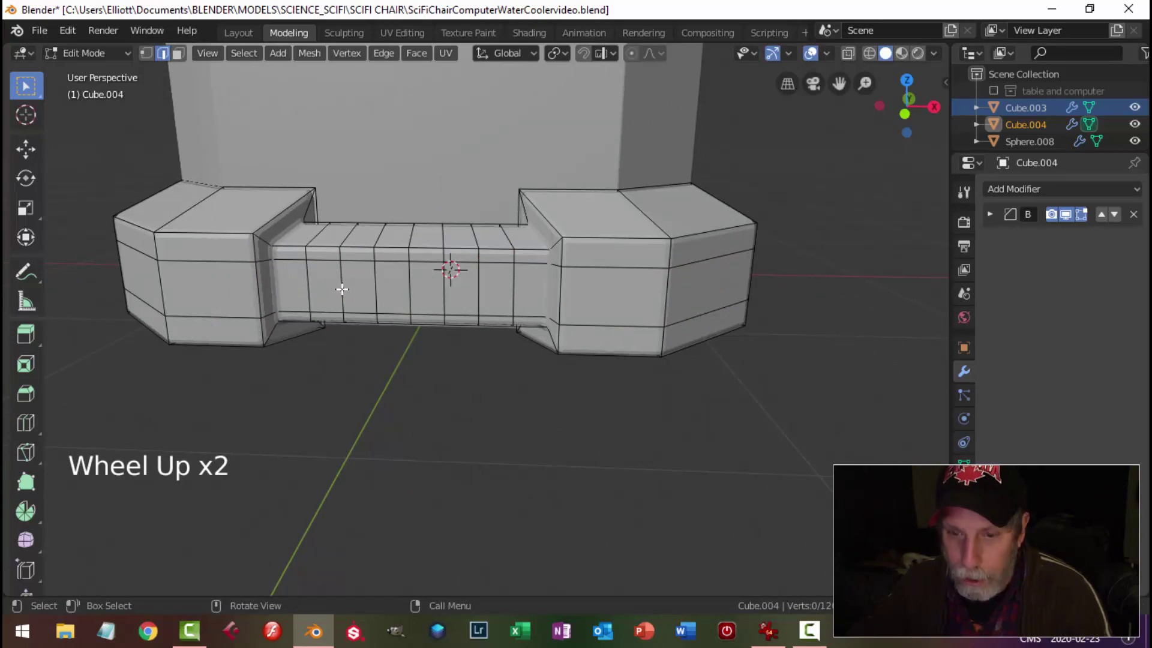
{"action": "key", "text": "3"}
{"action": "left_click", "coordinate": [299, 283]}
{"action": "scroll", "coordinate": [326, 289], "scroll_direction": "up", "scroll_amount": 2}
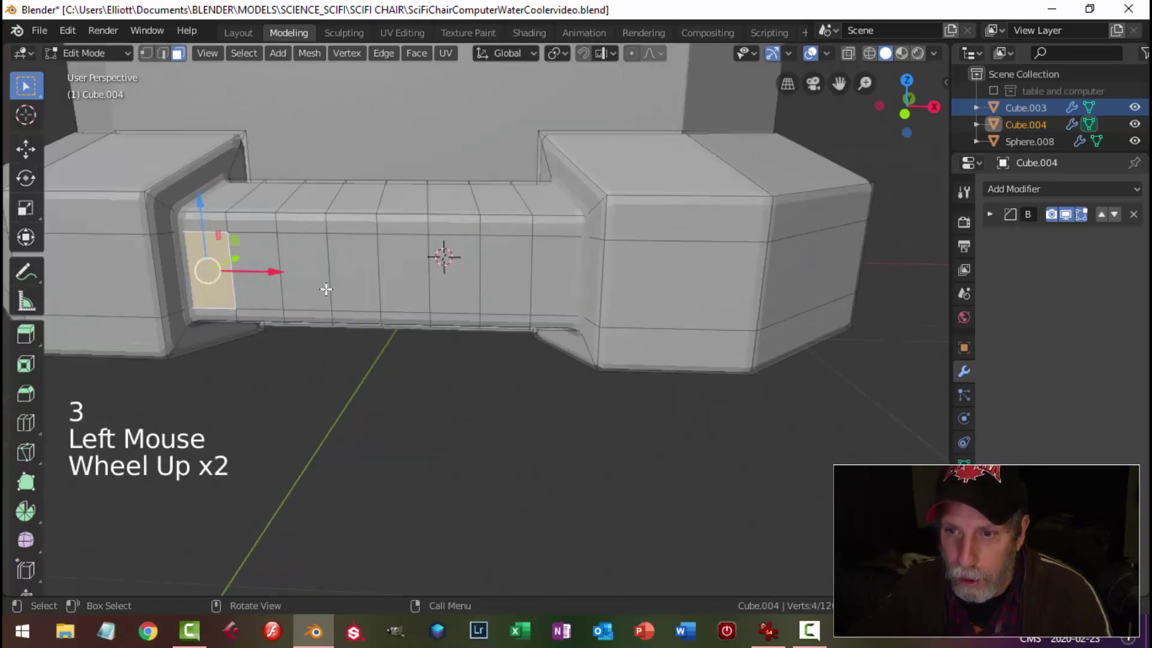
{"action": "left_click", "coordinate": [260, 254], "text": "shift"}
{"action": "left_click", "coordinate": [311, 253], "text": "shift"}
{"action": "left_click", "coordinate": [349, 256], "text": "shift"}
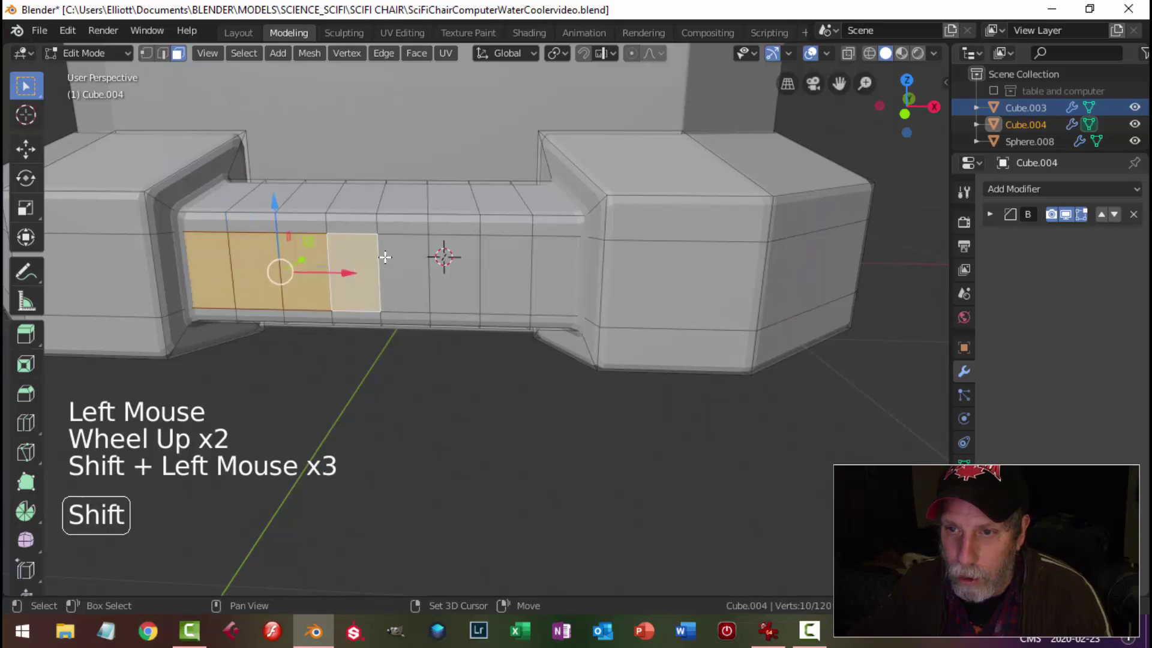
{"action": "left_click", "coordinate": [420, 261], "text": "shift"}
{"action": "left_click", "coordinate": [454, 283], "text": "shift"}
{"action": "left_click", "coordinate": [505, 277], "text": "shift"}
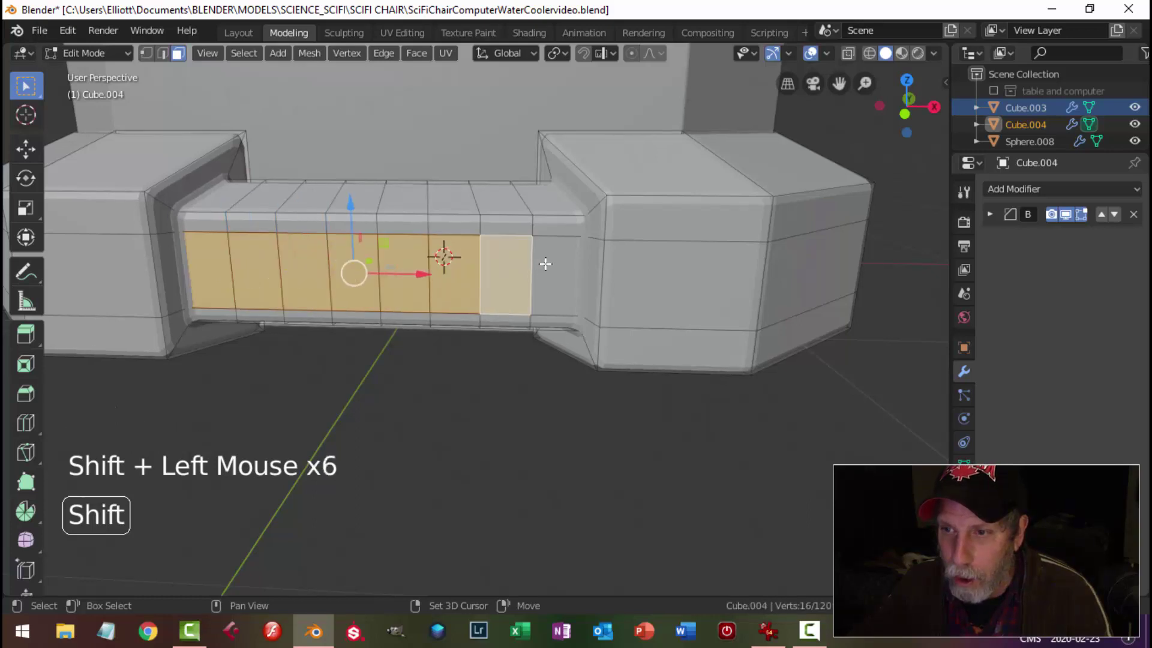
{"action": "left_click", "coordinate": [555, 277], "text": "shift"}
{"action": "middle_click_drag", "start_coordinate": [558, 279], "coordinate": [597, 273]}
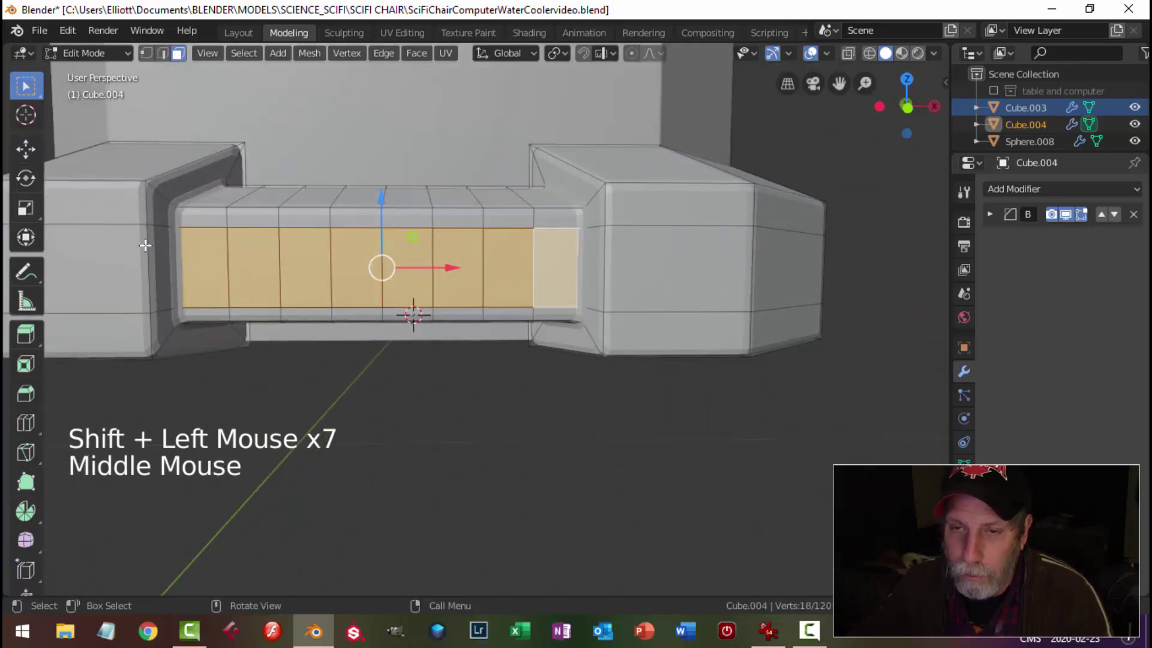
{"action": "key", "text": "i"}
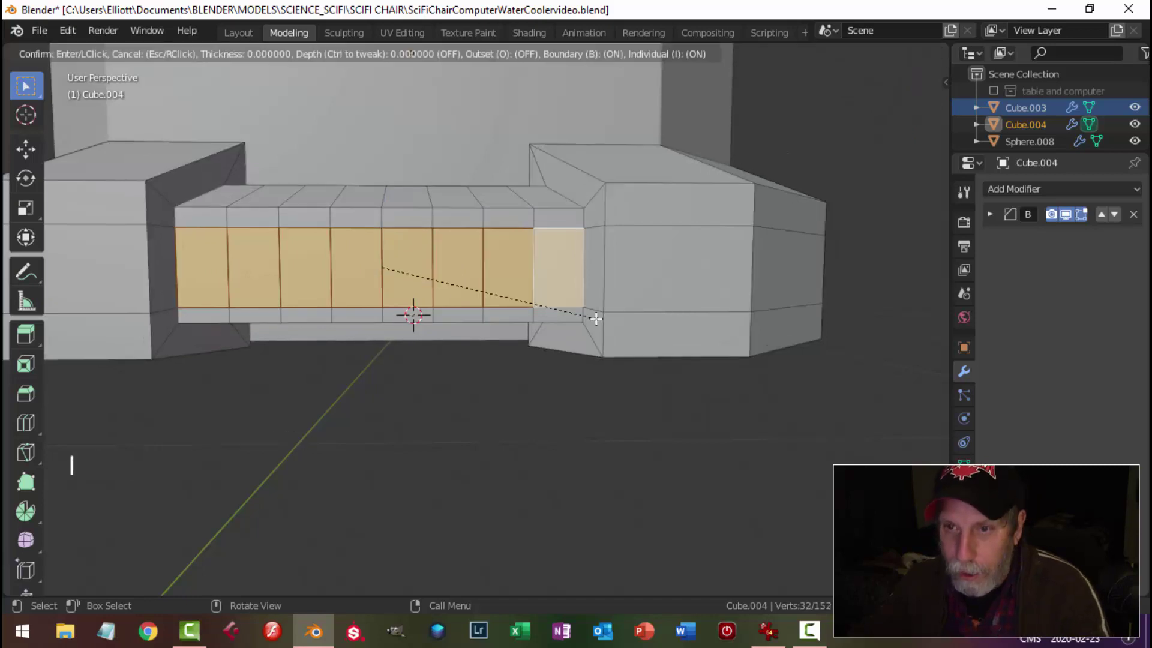
{"action": "key", "text": "i"}
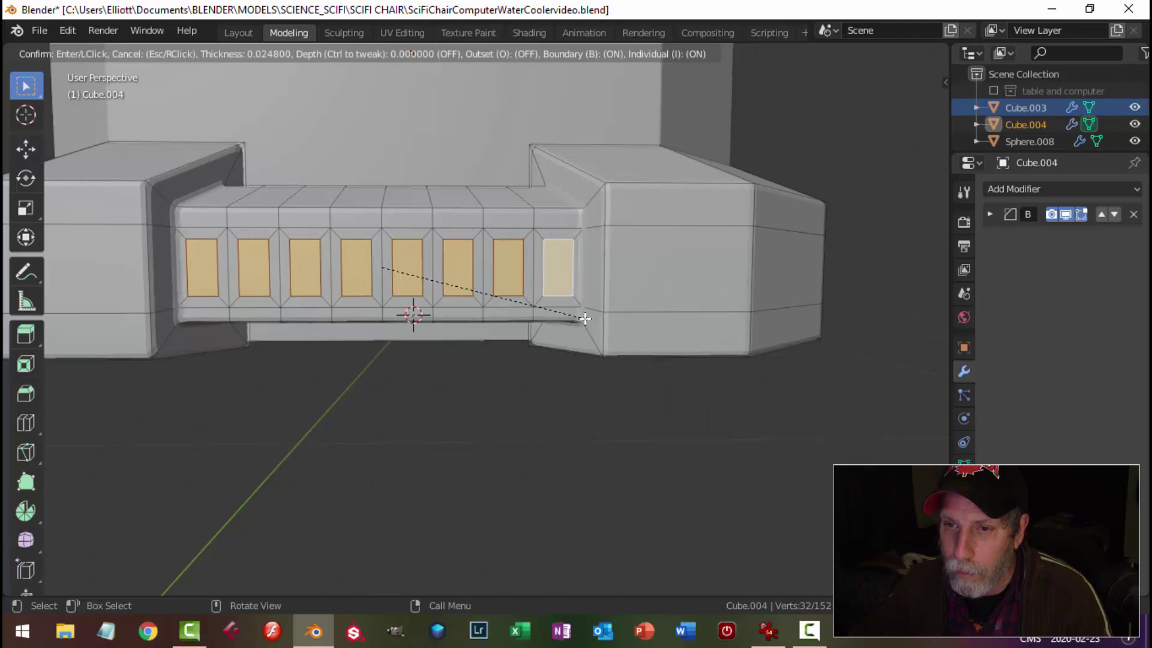
{"action": "left_click", "coordinate": [581, 318]}
Extrude the eight inset panels 0.0208 m into the front bar
{"action": "middle_click_drag", "start_coordinate": [582, 319], "coordinate": [554, 252]}
{"action": "key", "text": "e"}
{"action": "left_click", "coordinate": [532, 339]}
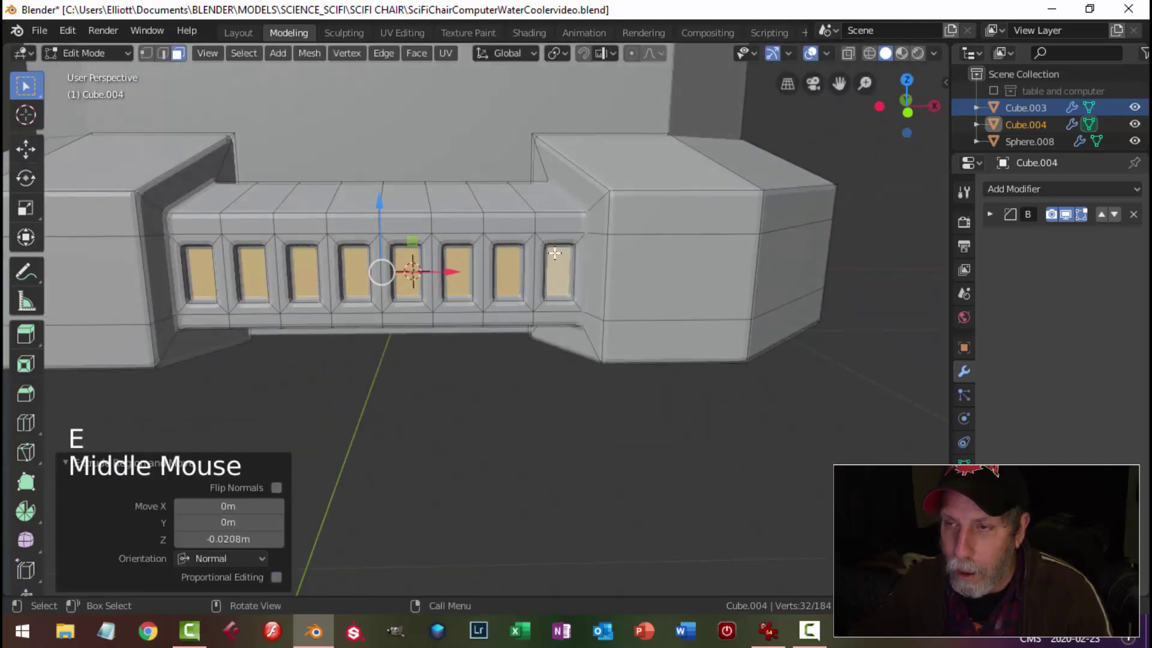
Scale the eight recessed panel faces around their individual origins by 0.774 along X, and also scale them along Z
{"action": "left_click", "coordinate": [564, 54]}
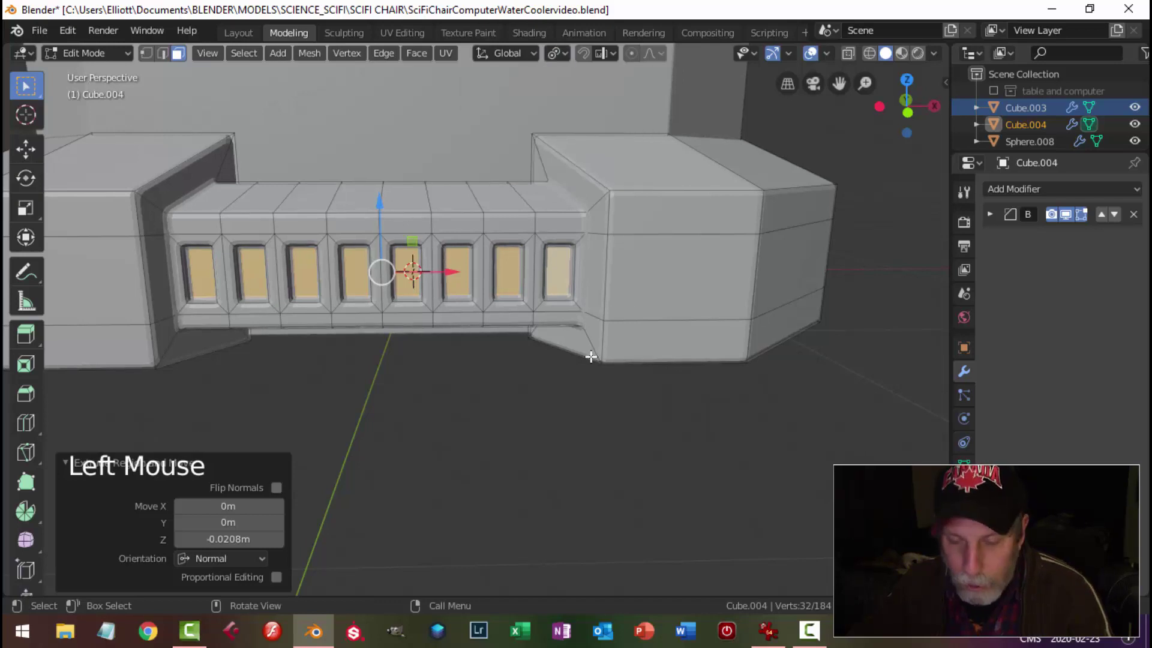
{"action": "key", "text": "s"}
{"action": "key", "text": "x"}
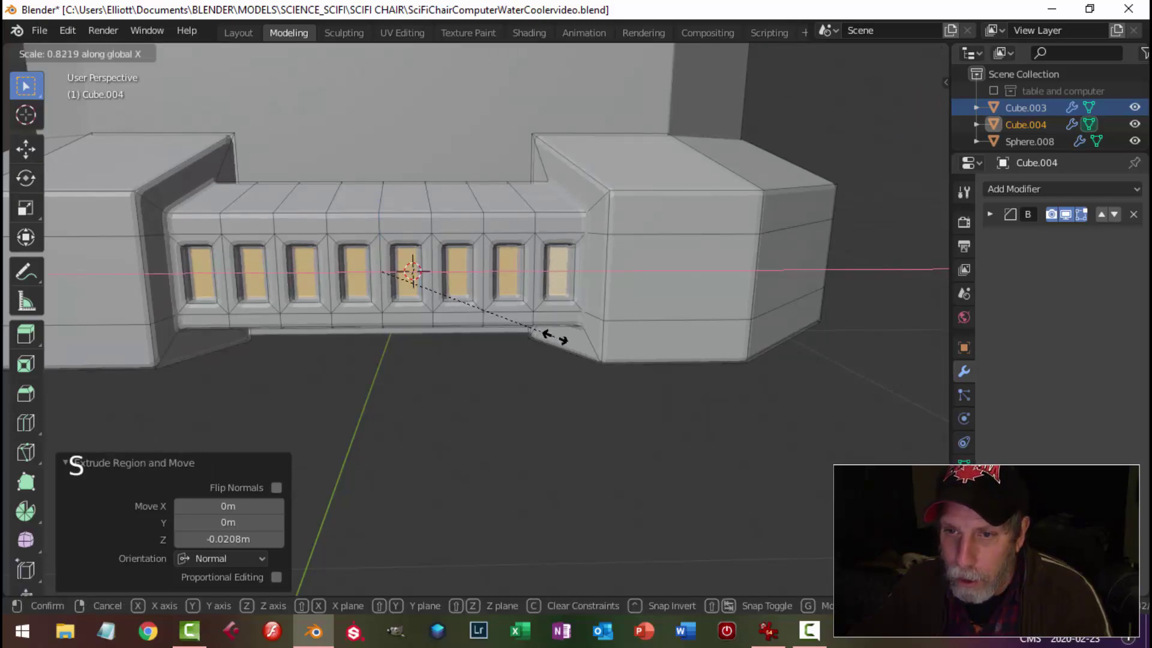
{"action": "left_click", "coordinate": [545, 331]}
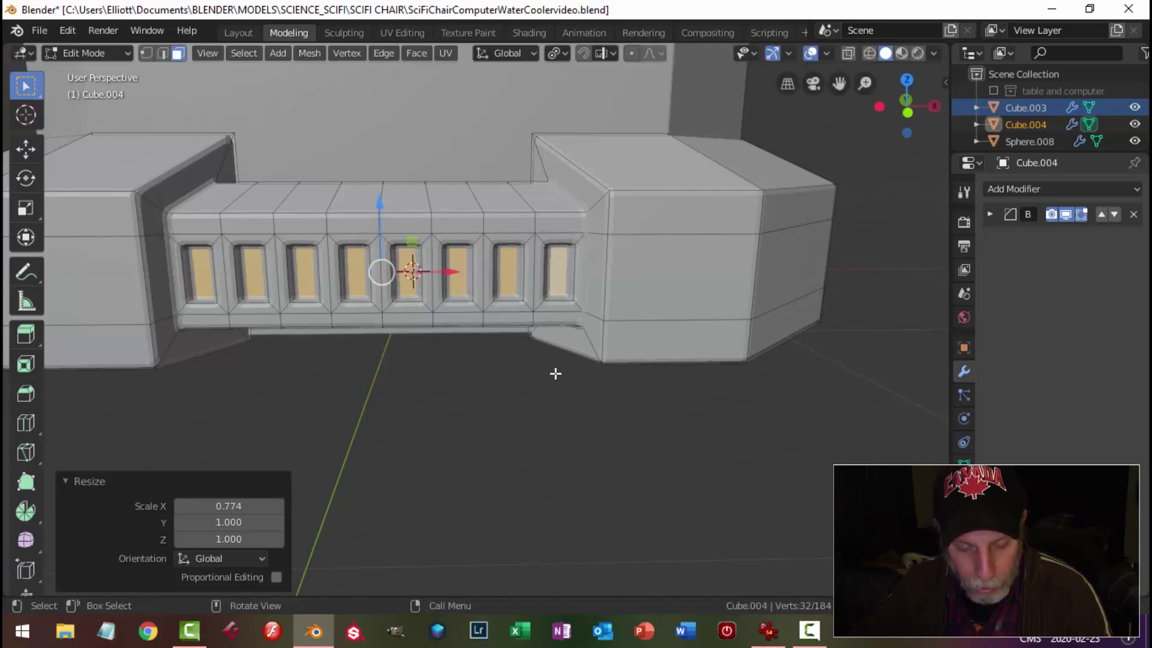
{"action": "key", "text": "s"}
{"action": "key", "text": "z"}
{"action": "left_click", "coordinate": [540, 359]}
{"action": "key", "text": "alt+a"}
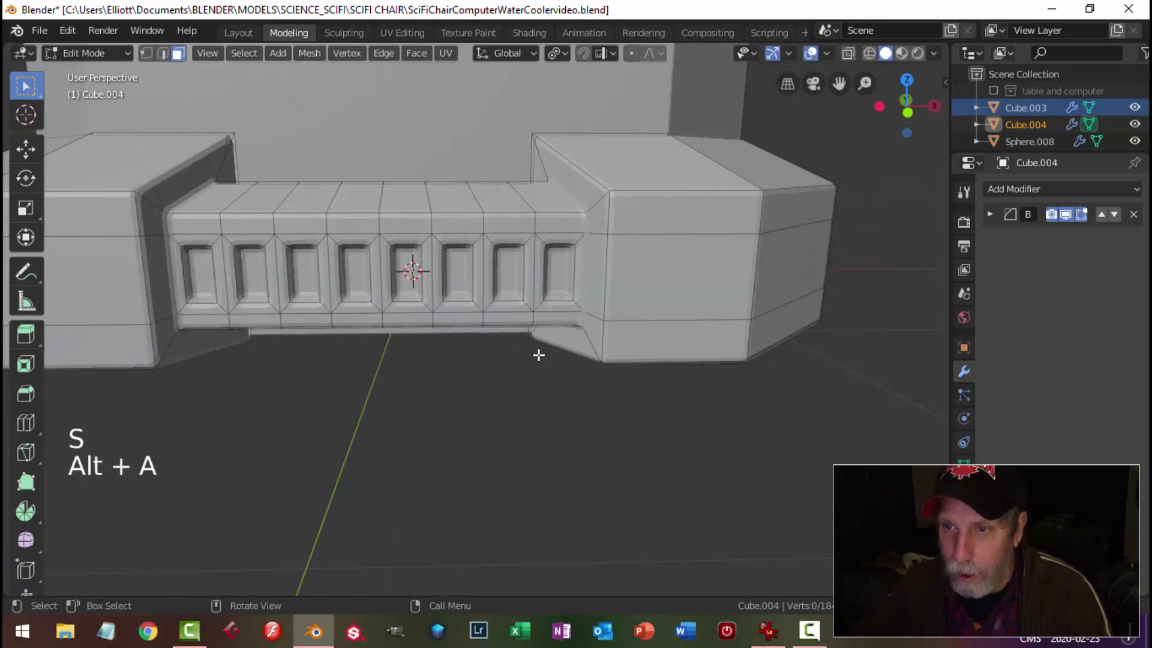
Return to Object Mode and show the base trim's Bevel modifier settings
{"action": "key", "text": "Tab"}
{"action": "scroll", "coordinate": [536, 367], "scroll_direction": "down", "scroll_amount": 4}
{"action": "key", "text": "alt+a"}
{"action": "middle_click_drag", "start_coordinate": [535, 361], "coordinate": [501, 355]}
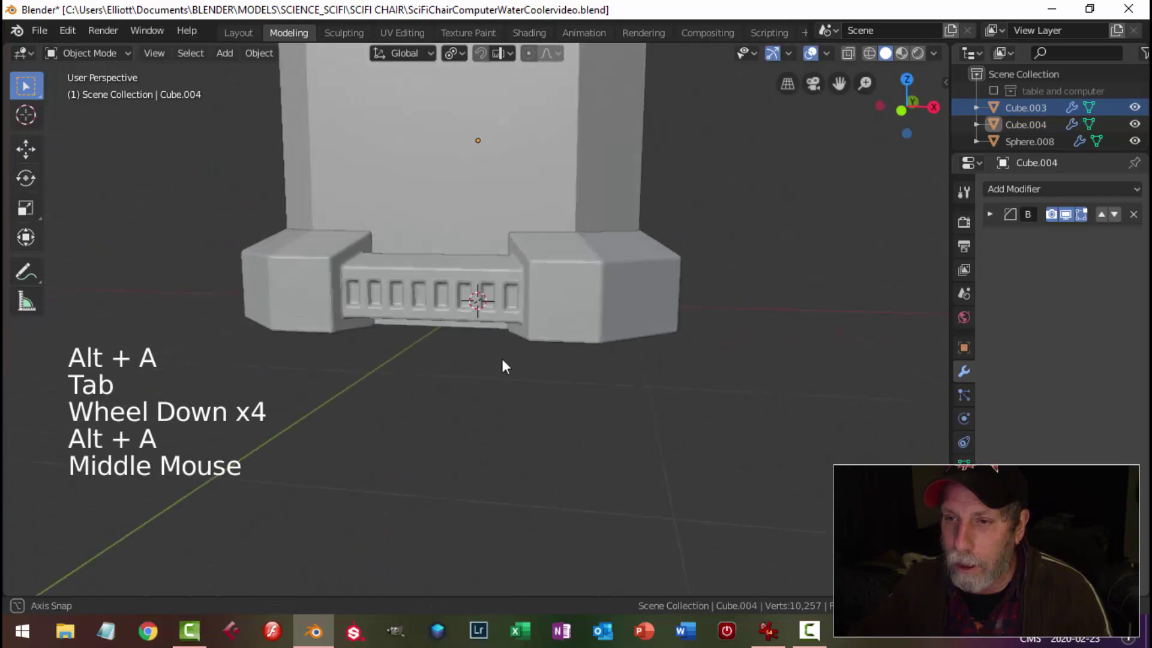
{"action": "left_click", "coordinate": [502, 308]}
{"action": "left_click", "coordinate": [991, 213]}
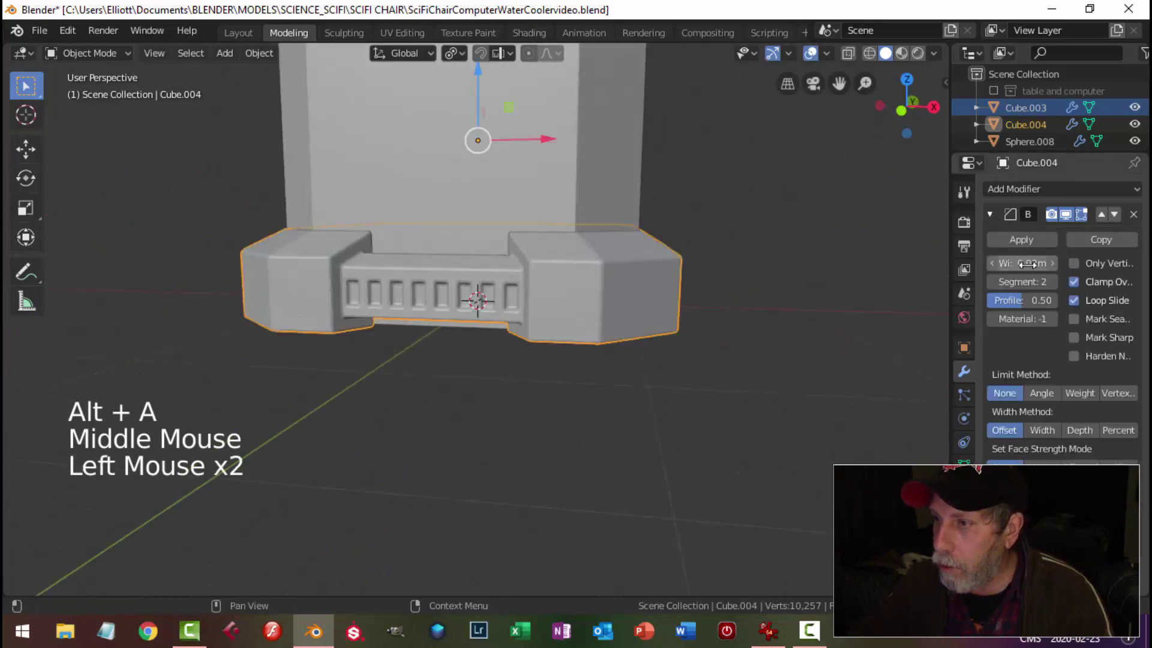
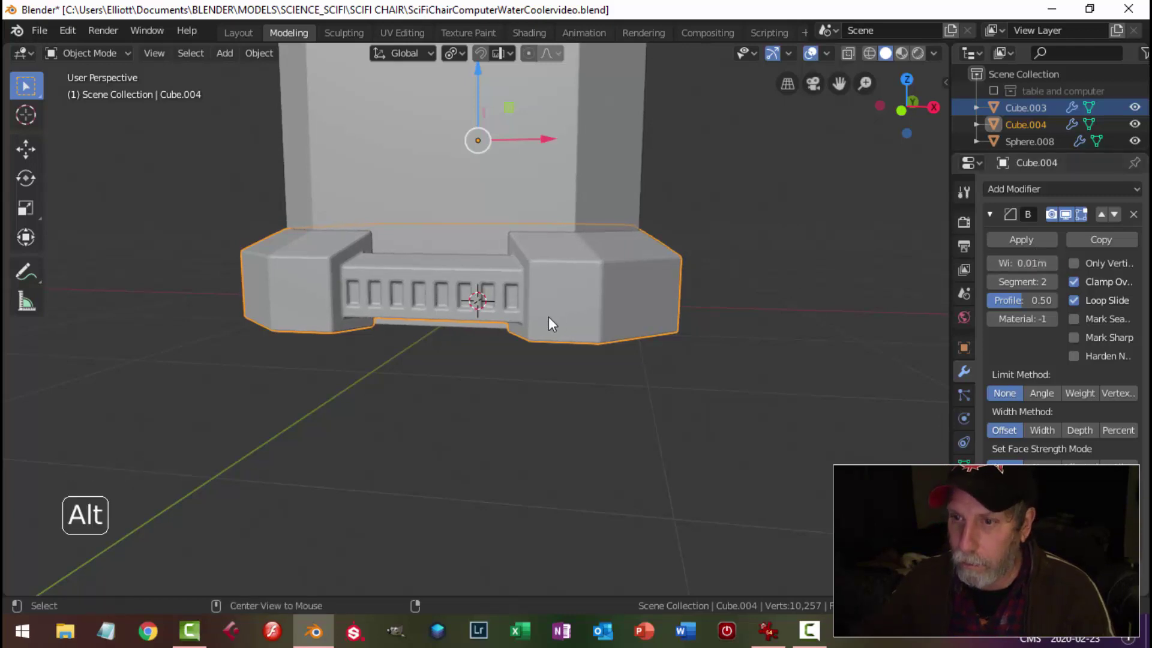
{"action": "key", "text": "alt+a"}
Save the water cooler file
{"action": "scroll", "coordinate": [555, 293], "scroll_direction": "down", "scroll_amount": 4}
{"action": "middle_click_drag", "start_coordinate": [555, 293], "coordinate": [476, 338]}
{"action": "scroll", "coordinate": [476, 337], "scroll_direction": "down", "scroll_amount": 4}
{"action": "middle_click_drag", "start_coordinate": [480, 282], "coordinate": [531, 298], "text": "shift"}
{"action": "scroll", "coordinate": [578, 332], "scroll_direction": "up", "scroll_amount": 2}
{"action": "key", "text": "ctrl+s"}
Inset the large front face of the octagonal body by 0.2733 m
{"action": "middle_click_drag", "start_coordinate": [532, 298], "coordinate": [577, 264]}
{"action": "left_click", "coordinate": [531, 280]}
{"action": "key", "text": "Tab"}
{"action": "key", "text": "4"}
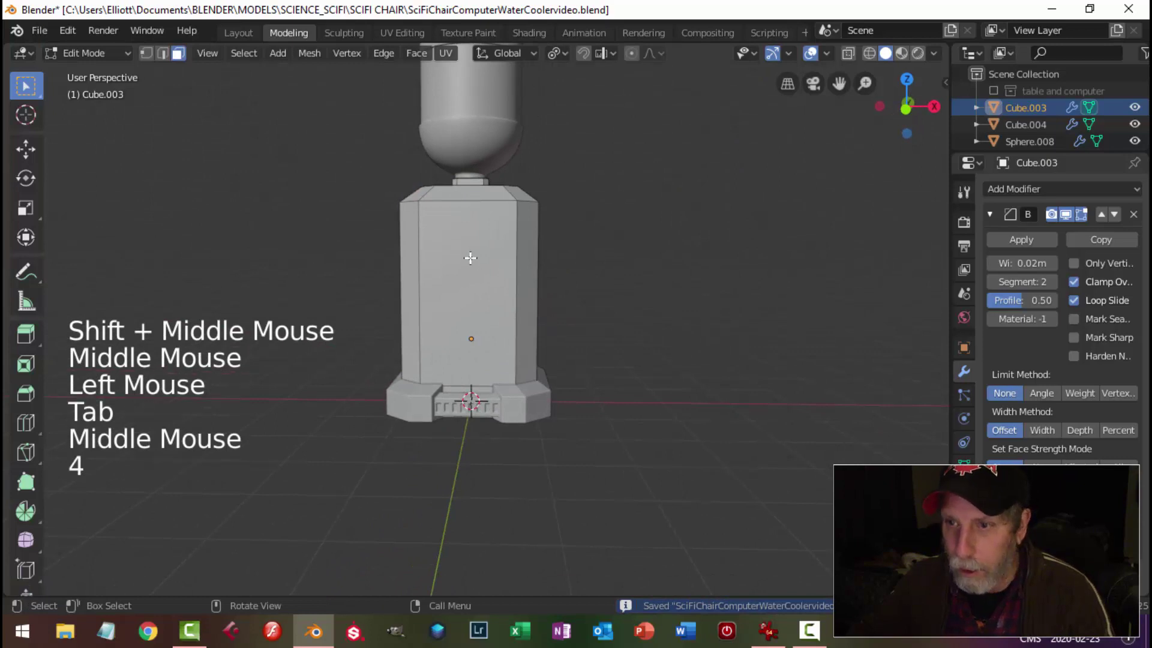
{"action": "left_click", "coordinate": [634, 256]}
{"action": "key", "text": "3"}
{"action": "left_click", "coordinate": [474, 282]}
{"action": "middle_click_drag", "start_coordinate": [570, 294], "coordinate": [689, 257]}
{"action": "key", "text": "i"}
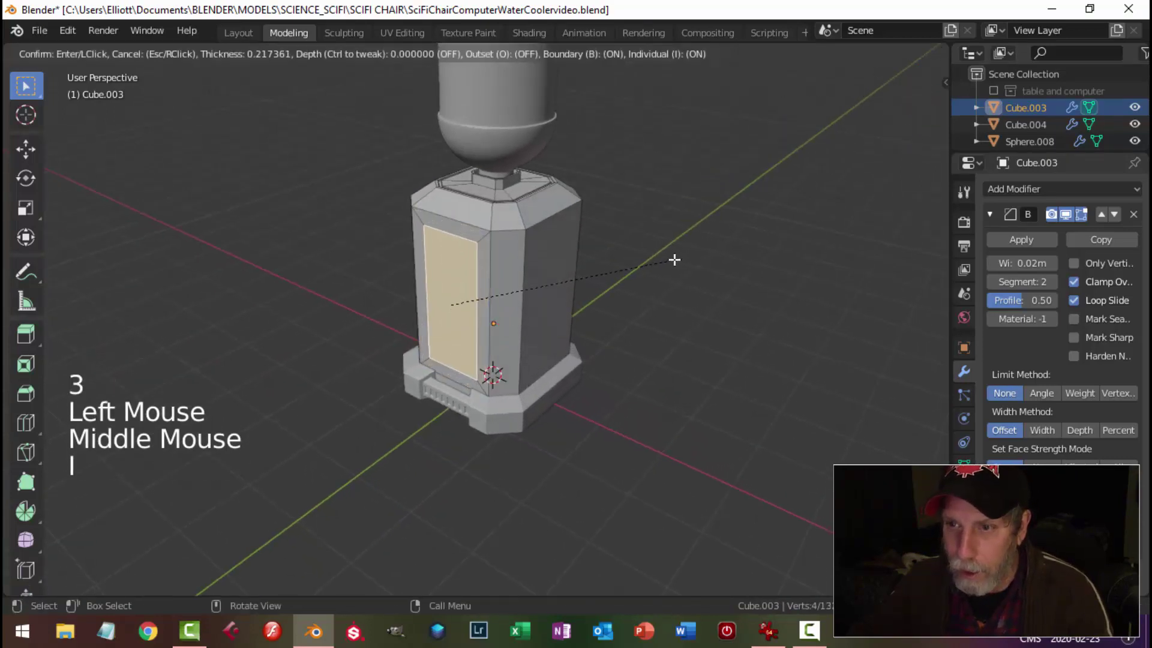
{"action": "left_click", "coordinate": [673, 258]}
Scale the body's inset front face by 1.073 overall and by 0.607 along Z
{"action": "middle_click_drag", "start_coordinate": [592, 300], "coordinate": [676, 271]}
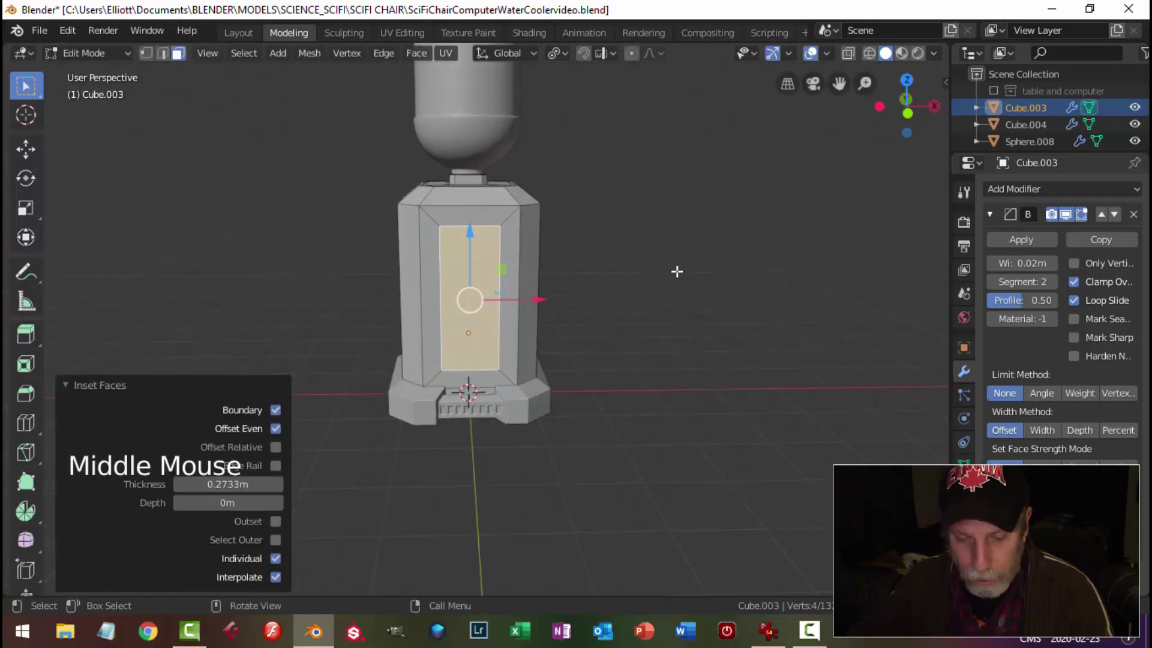
{"action": "key", "text": "s"}
{"action": "left_click", "coordinate": [675, 275]}
{"action": "key", "text": "s"}
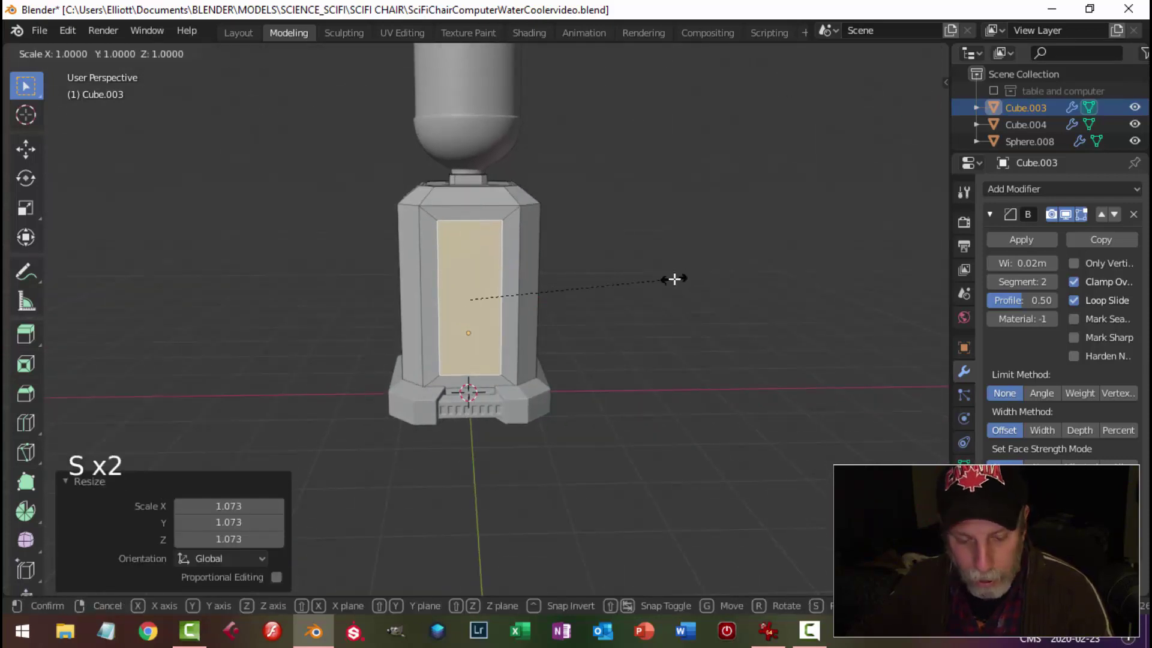
{"action": "key", "text": "z"}
{"action": "left_click", "coordinate": [587, 255]}
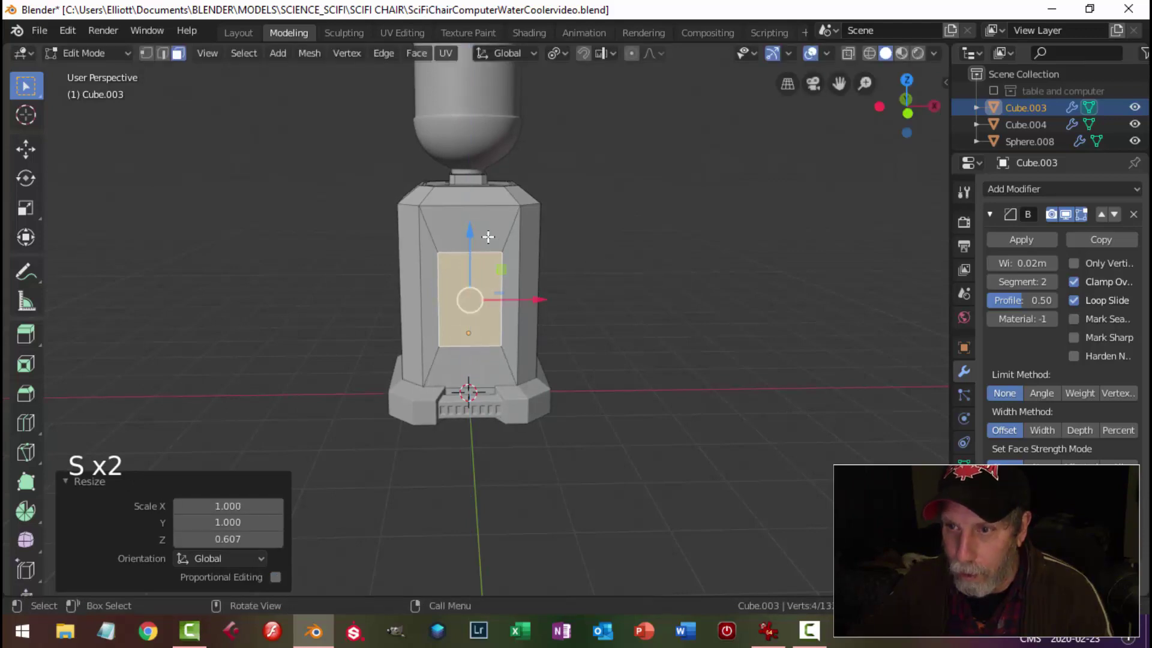
Move the inset front face up 0.49 m along Z and adjust its width by scaling along X
{"action": "key", "text": "g"}
{"action": "left_click", "coordinate": [484, 199]}
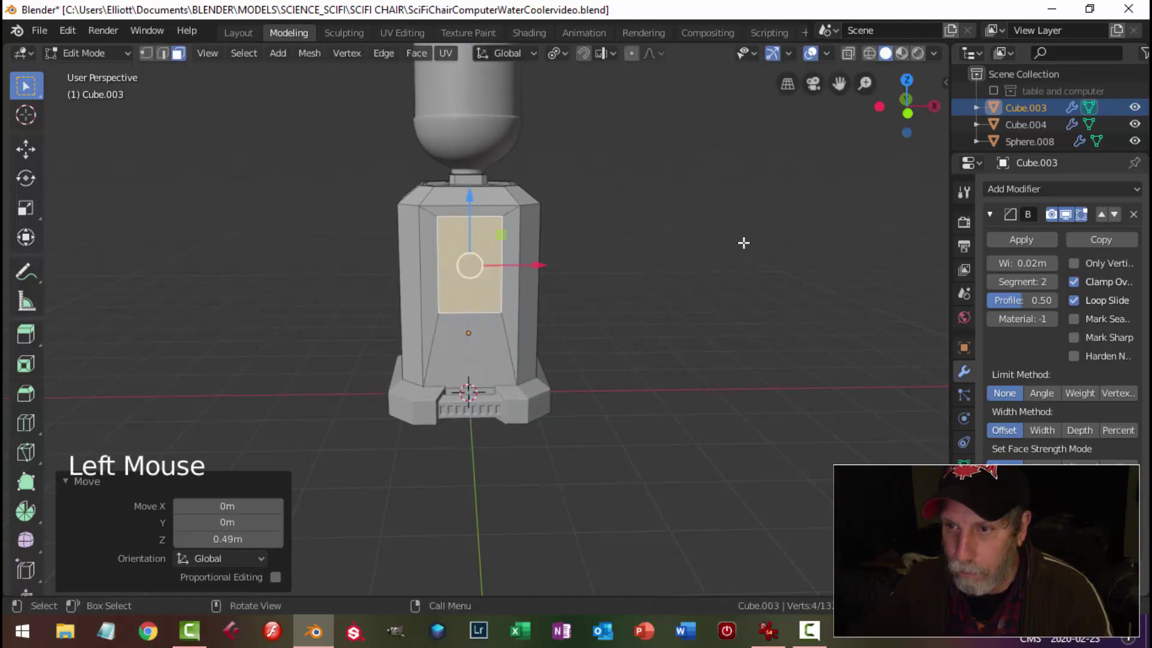
{"action": "middle_click_drag", "start_coordinate": [743, 244], "coordinate": [526, 287]}
{"action": "key", "text": "s"}
{"action": "key", "text": "x"}
{"action": "left_click", "coordinate": [690, 273]}
Extrude the inset front face into the body to form a dispenser recess, then push its back face 0.242 m deeper along Y
{"action": "key", "text": "e"}
{"action": "left_click", "coordinate": [569, 293]}
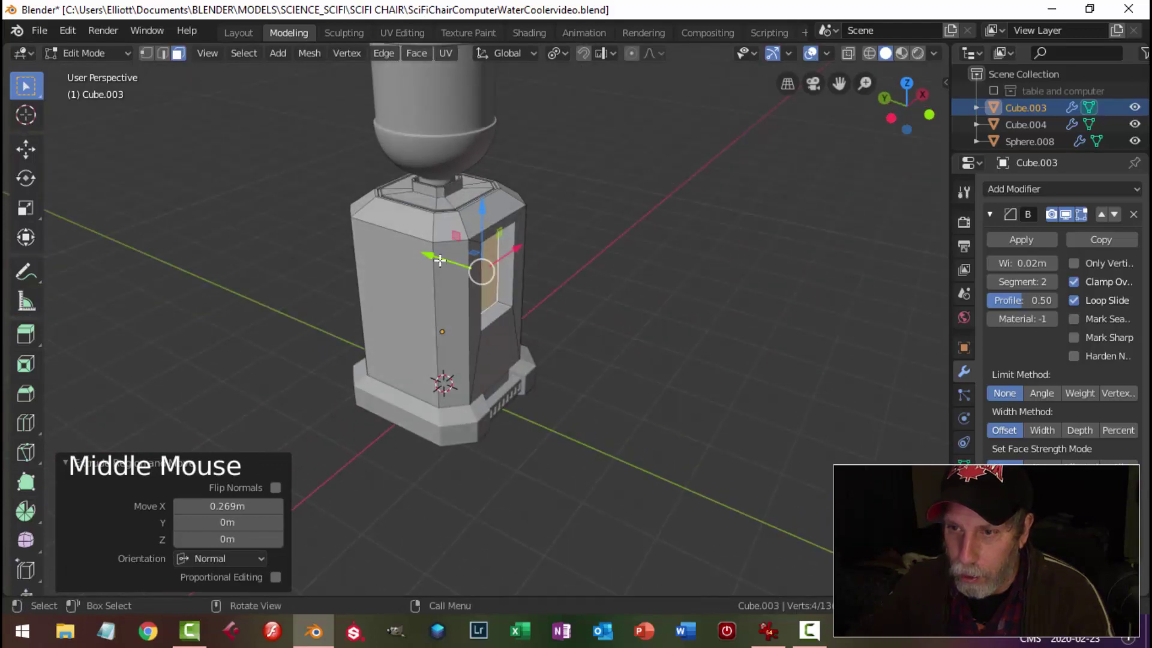
{"action": "left_click_drag", "start_coordinate": [439, 260], "coordinate": [423, 256]}
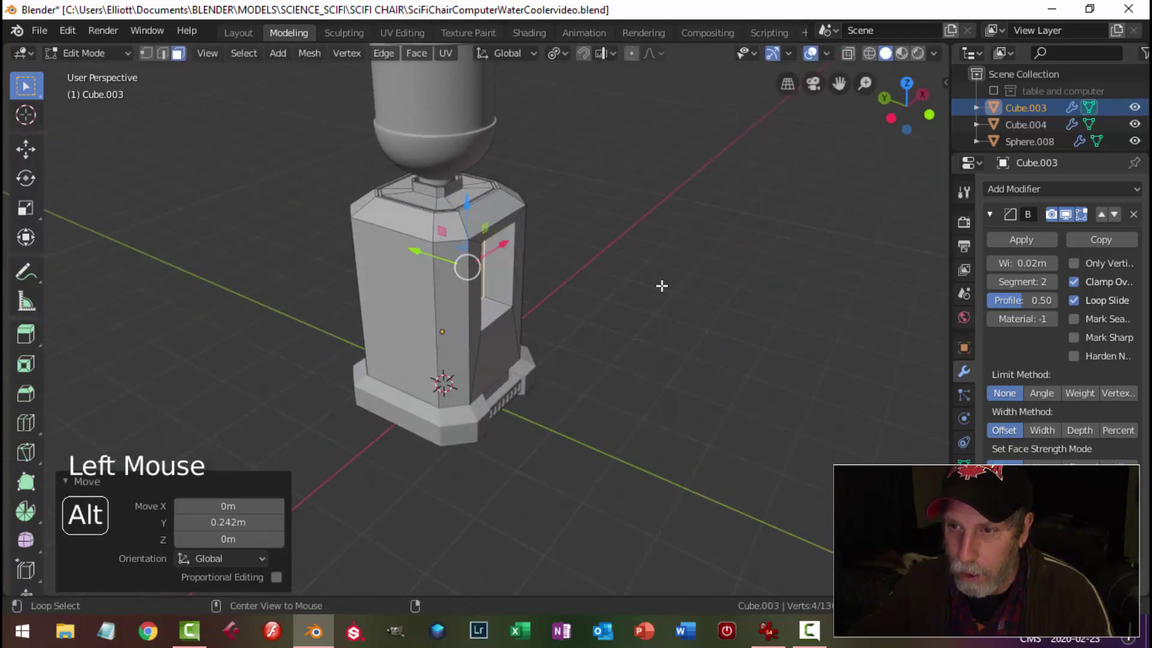
{"action": "key", "text": "alt+a"}
{"action": "middle_click_drag", "start_coordinate": [661, 285], "coordinate": [471, 321]}
{"action": "key", "text": "Tab"}
{"action": "scroll", "coordinate": [478, 297], "scroll_direction": "up", "scroll_amount": 2}
{"action": "scroll", "coordinate": [528, 275], "scroll_direction": "down", "scroll_amount": 2}
Raise the floor face of the dispenser recess slightly along Z and return to Object Mode
{"action": "key", "text": "Tab"}
{"action": "left_click", "coordinate": [465, 310]}
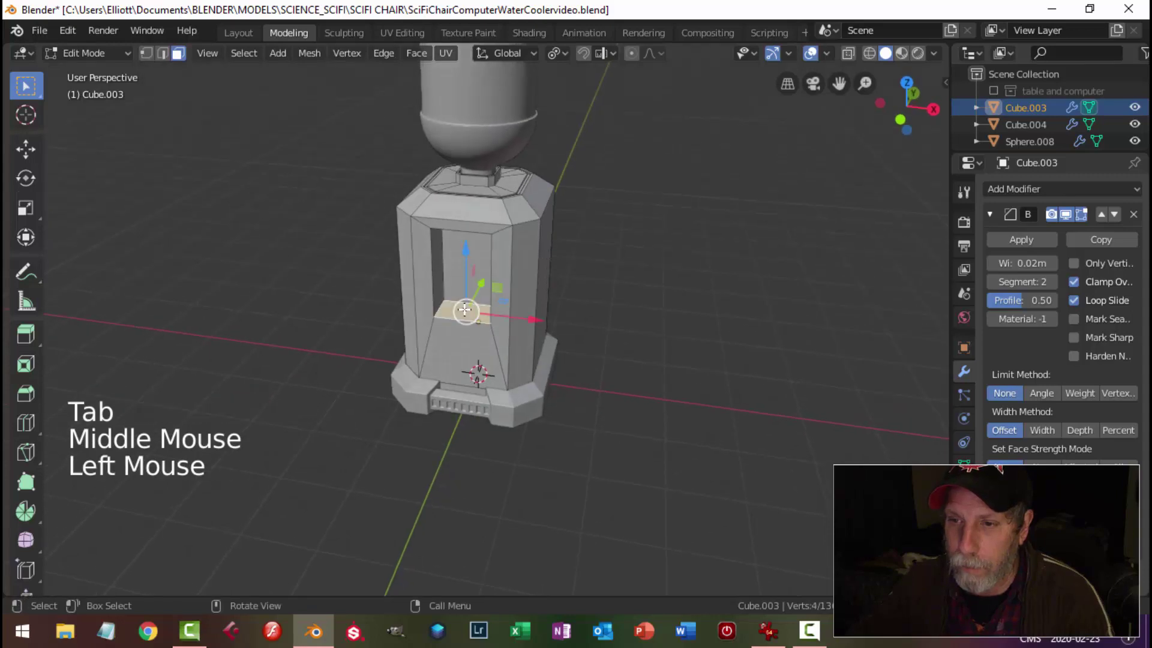
{"action": "left_click_drag", "start_coordinate": [467, 256], "coordinate": [466, 239]}
{"action": "key", "text": "alt+a"}
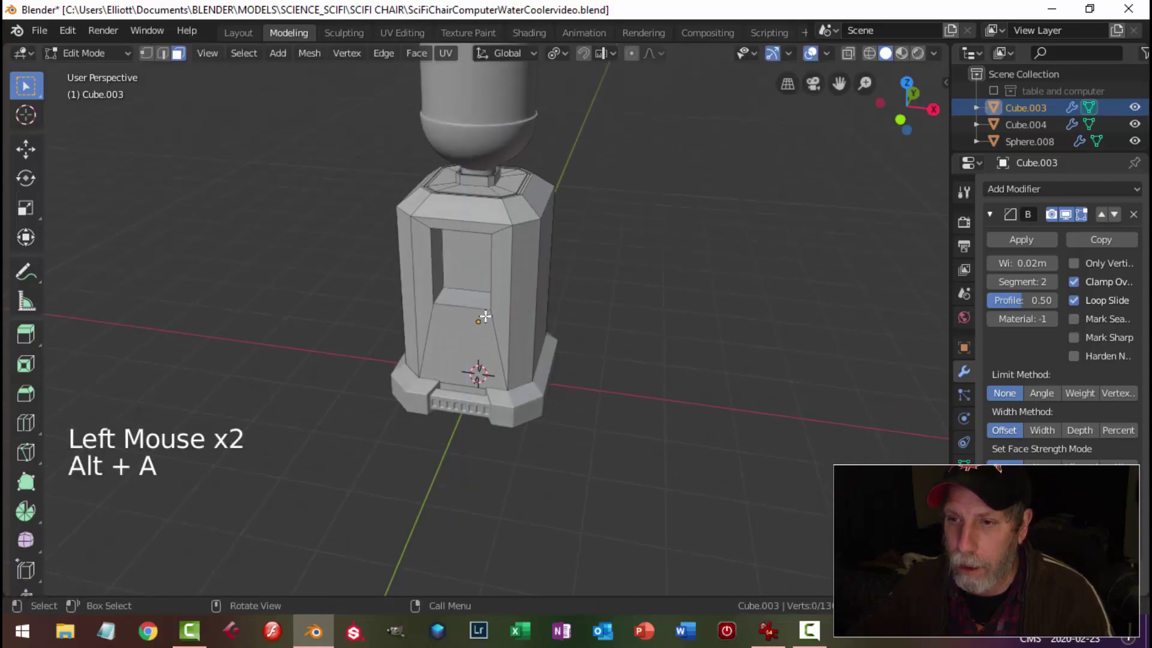
{"action": "key", "text": "Tab"}
Inspect the dispenser recess and the overall proportions of the water cooler from several angles
{"action": "middle_click_drag", "start_coordinate": [468, 344], "coordinate": [550, 262]}
{"action": "key", "text": "alt+a"}
{"action": "middle_click_drag", "start_coordinate": [610, 291], "coordinate": [506, 265]}
{"action": "middle_click_drag", "start_coordinate": [545, 287], "coordinate": [685, 256]}
{"action": "scroll", "coordinate": [506, 305], "scroll_direction": "down", "scroll_amount": 2}
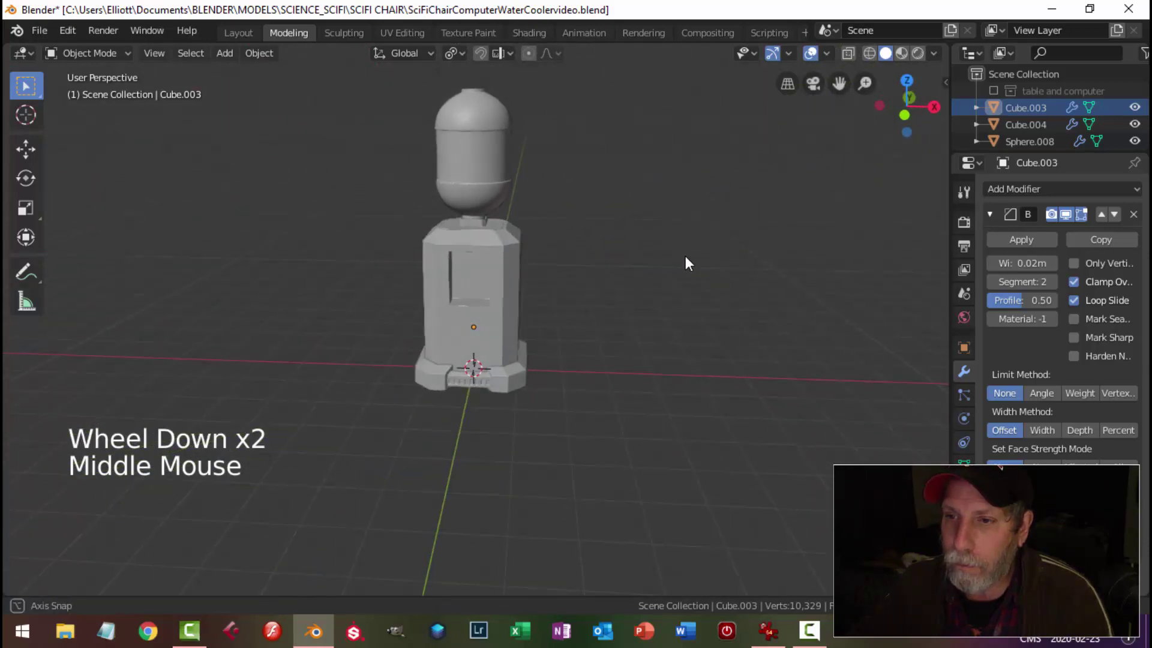
{"action": "scroll", "coordinate": [571, 268], "scroll_direction": "up", "scroll_amount": 2}
{"action": "middle_click_drag", "start_coordinate": [570, 267], "coordinate": [513, 276], "text": "shift"}
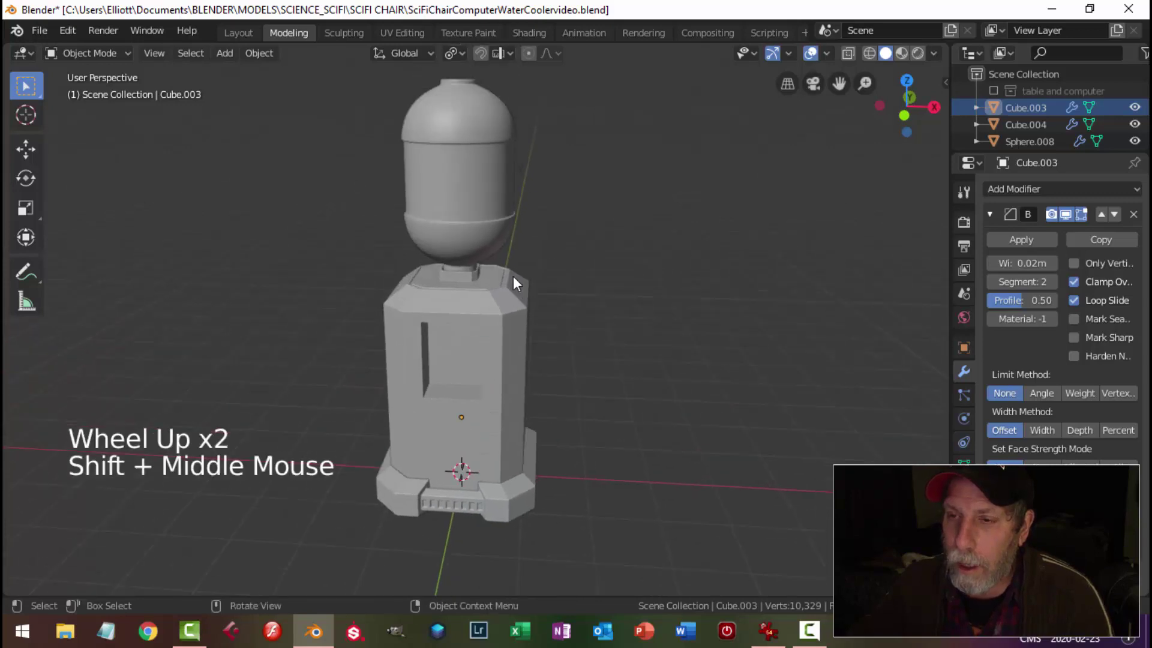
{"action": "scroll", "coordinate": [504, 191], "scroll_direction": "up", "scroll_amount": 1}
Scale the whole bottle mesh slightly on X and Y with Z locked, working in the front view
{"action": "left_click", "coordinate": [503, 187]}
{"action": "scroll", "coordinate": [599, 261], "scroll_direction": "down", "scroll_amount": 3}
{"action": "middle_click_drag", "start_coordinate": [598, 261], "coordinate": [656, 268]}
{"action": "key", "text": "Tab"}
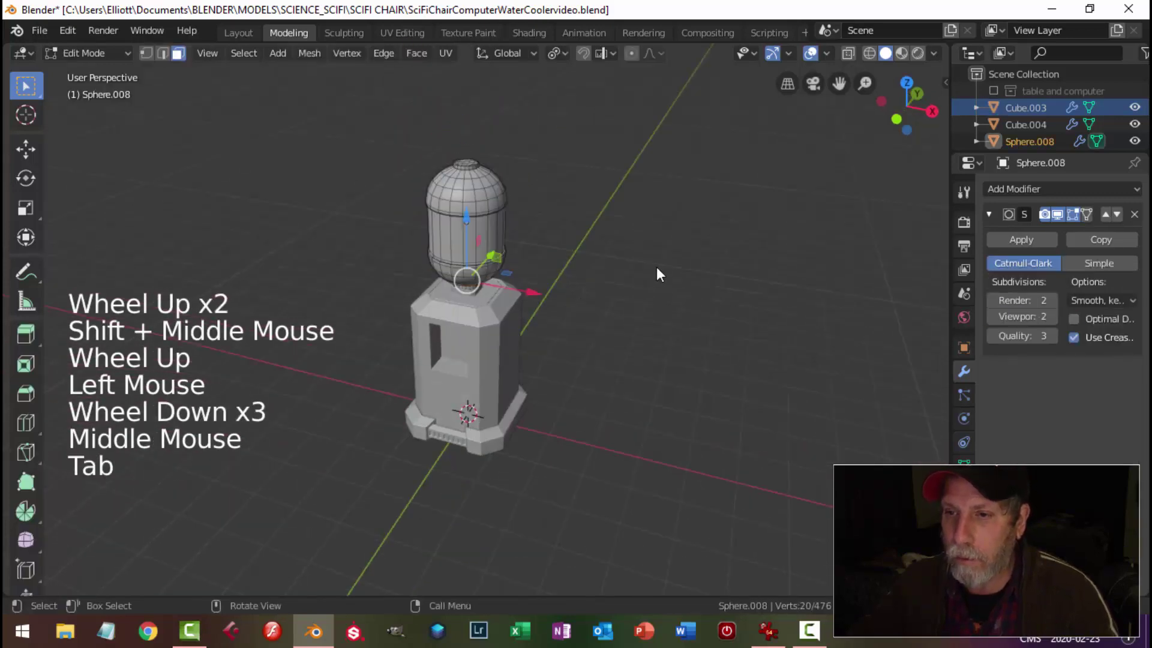
{"action": "key", "text": "a"}
{"action": "key", "text": "KP_1"}
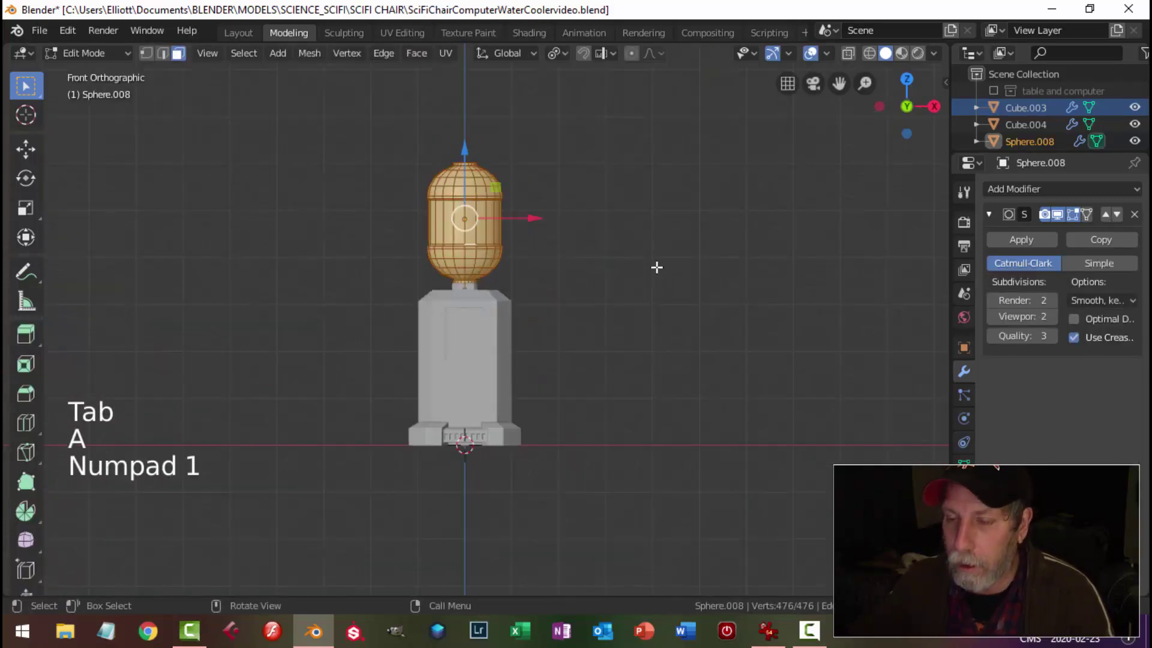
{"action": "scroll", "coordinate": [657, 267], "scroll_direction": "up", "scroll_amount": 3}
{"action": "middle_click_drag", "start_coordinate": [656, 267], "coordinate": [606, 371], "text": "shift"}
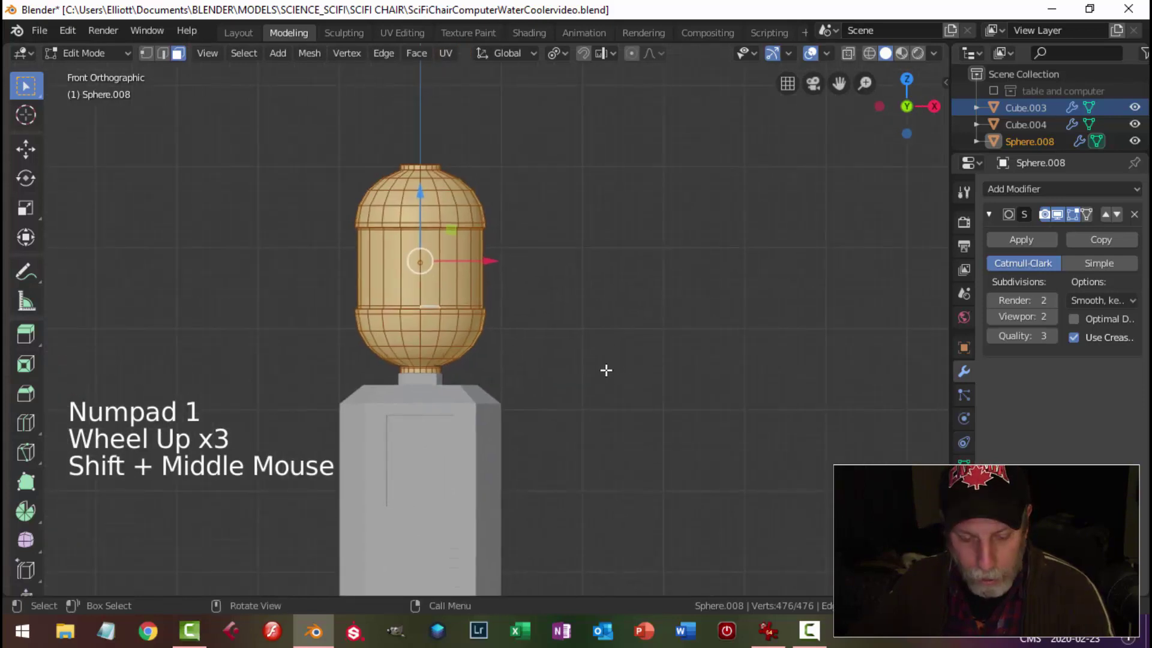
{"action": "key", "text": "s"}
{"action": "key", "text": "shift+z"}
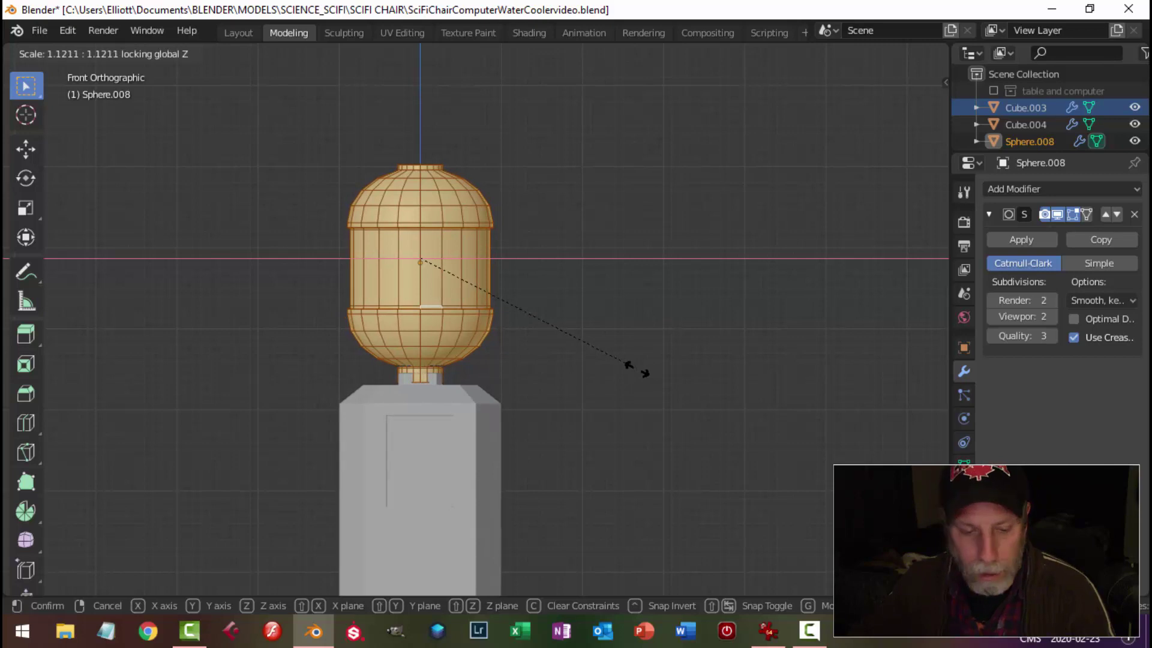
{"action": "left_click", "coordinate": [612, 358]}
Scale the whole bottle mesh uniformly by about 1.09 and raise it slightly along Z
{"action": "key", "text": "s"}
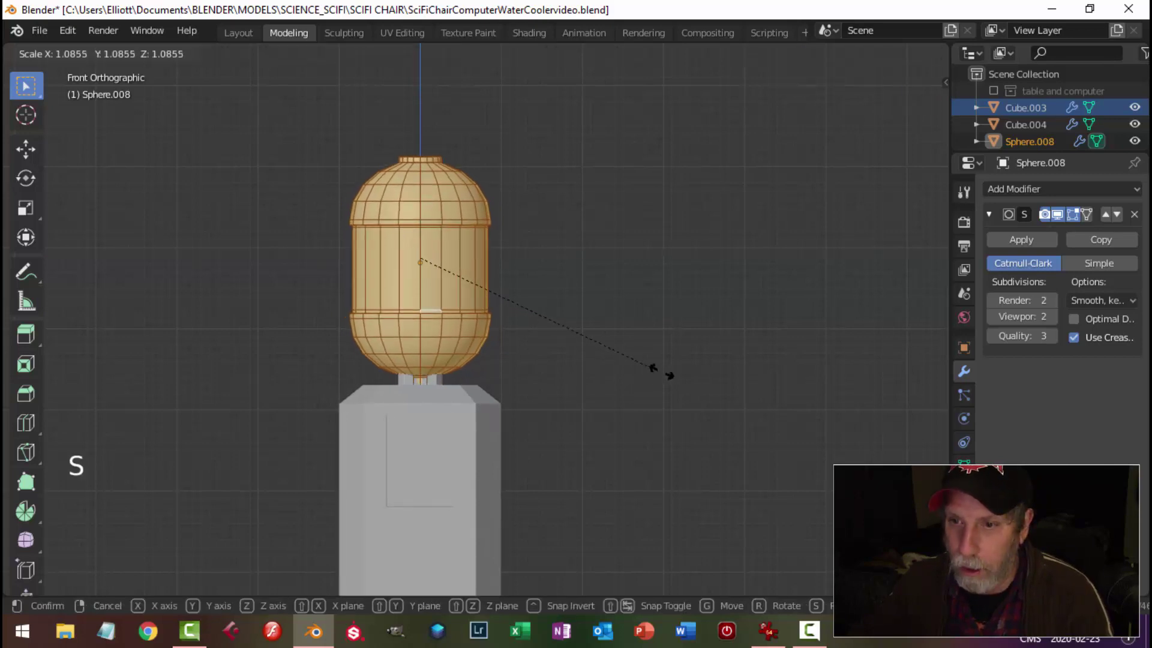
{"action": "left_click", "coordinate": [665, 373]}
{"action": "left_click_drag", "start_coordinate": [423, 195], "coordinate": [422, 183]}
{"action": "key", "text": "alt+a"}
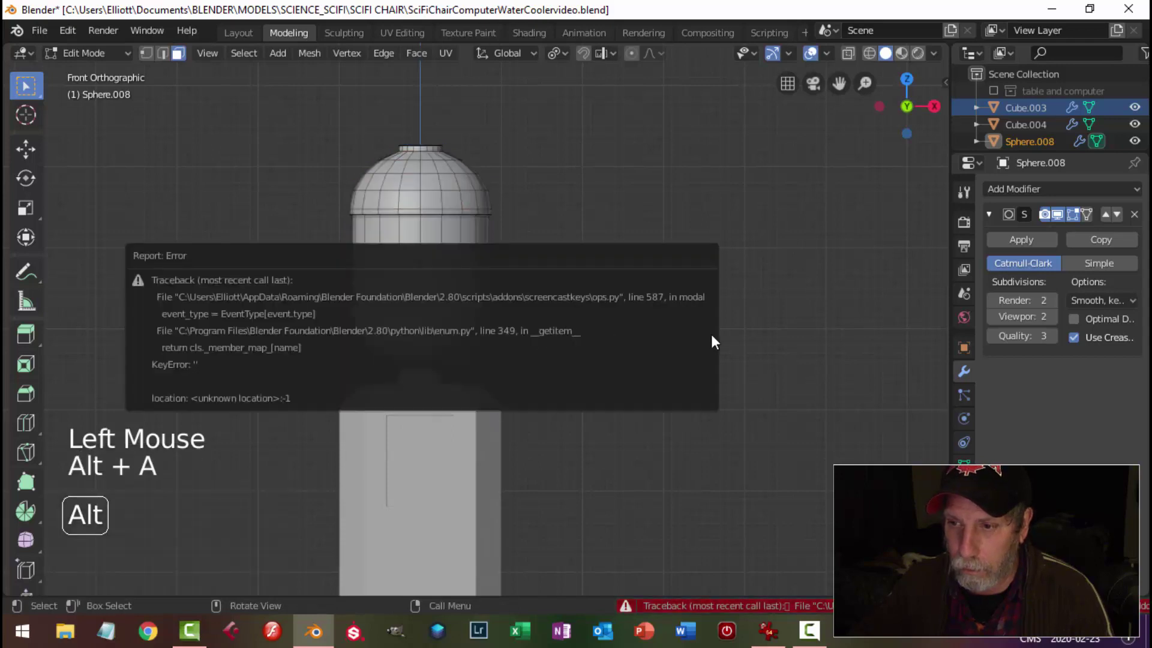
Return the bottle to Object Mode and deselect it
{"action": "middle_click_drag", "start_coordinate": [710, 352], "coordinate": [612, 377]}
{"action": "key", "text": "Tab"}
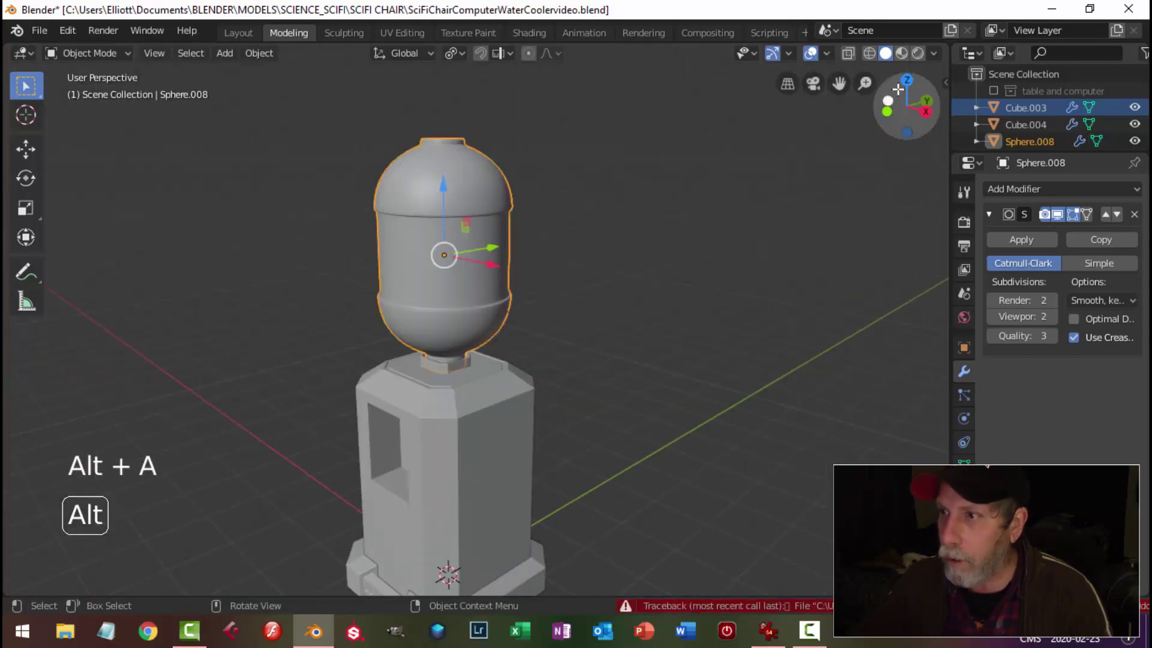
{"action": "key", "text": "n"}
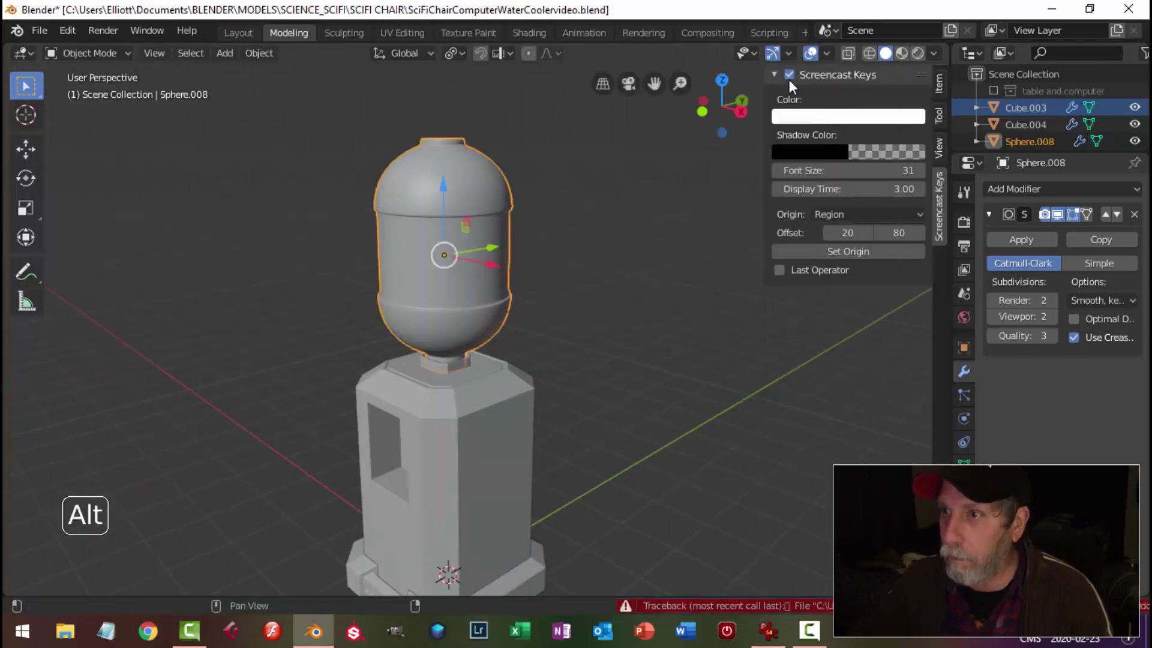
{"action": "key", "text": "n"}
{"action": "middle_click_drag", "start_coordinate": [613, 271], "coordinate": [517, 288]}
{"action": "key", "text": "alt+a"}
Select the whole octagonal collar around the bottle neck in the body mesh and scale it about 1.24 on X and Y with Z locked
{"action": "scroll", "coordinate": [444, 378], "scroll_direction": "up", "scroll_amount": 2}
{"action": "left_click", "coordinate": [444, 378]}
{"action": "scroll", "coordinate": [522, 305], "scroll_direction": "up", "scroll_amount": 3}
{"action": "key", "text": "Tab"}
{"action": "scroll", "coordinate": [520, 301], "scroll_direction": "up", "scroll_amount": 1}
{"action": "scroll", "coordinate": [507, 294], "scroll_direction": "up", "scroll_amount": 1}
{"action": "scroll", "coordinate": [506, 278], "scroll_direction": "up", "scroll_amount": 1}
{"action": "scroll", "coordinate": [527, 275], "scroll_direction": "up", "scroll_amount": 2}
{"action": "scroll", "coordinate": [511, 225], "scroll_direction": "up", "scroll_amount": 1}
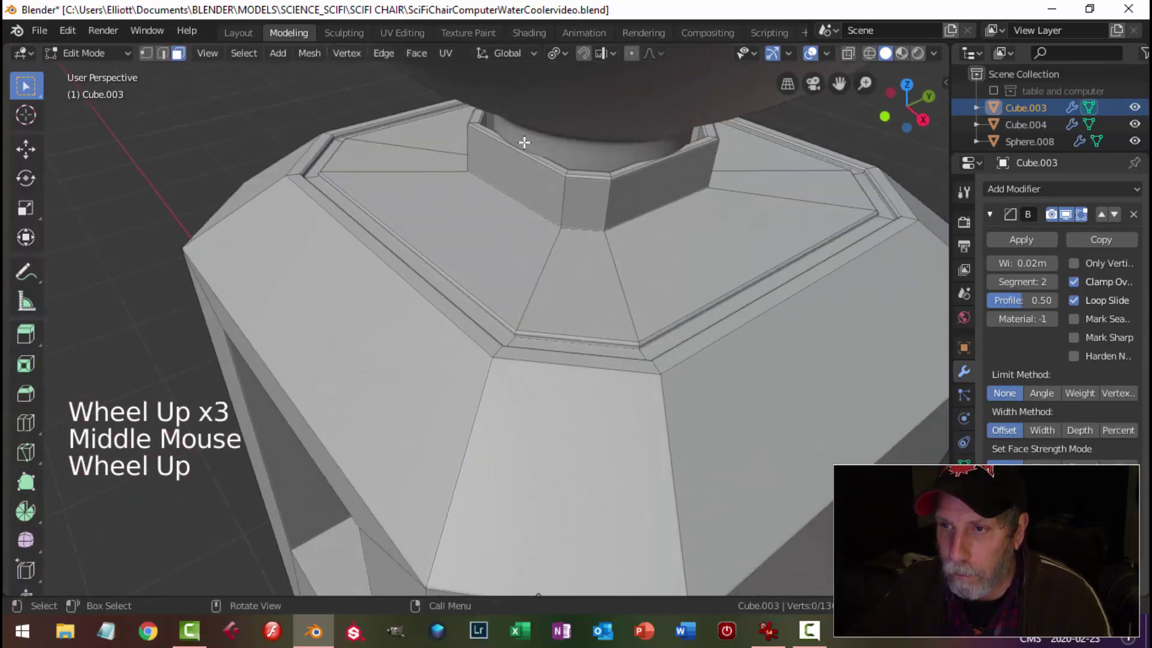
{"action": "left_click", "coordinate": [573, 155]}
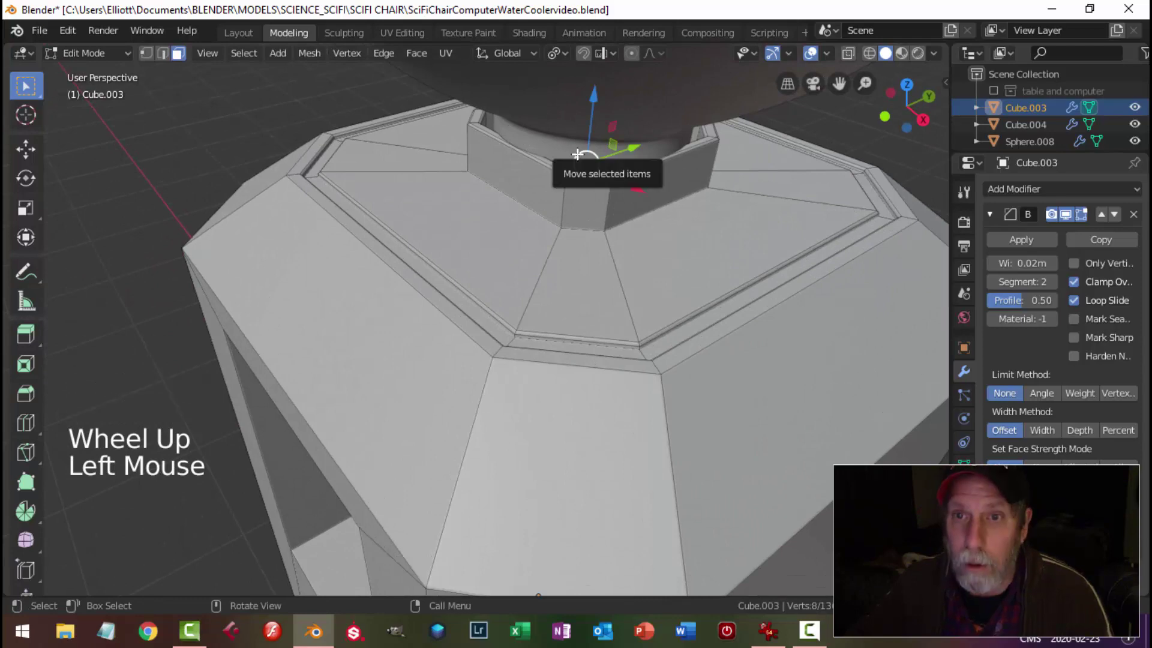
{"action": "key", "text": "ctrl+KP_Add"}
{"action": "key", "text": "ctrl+KP_Add"}
{"action": "key", "text": "ctrl+KP_Add"}
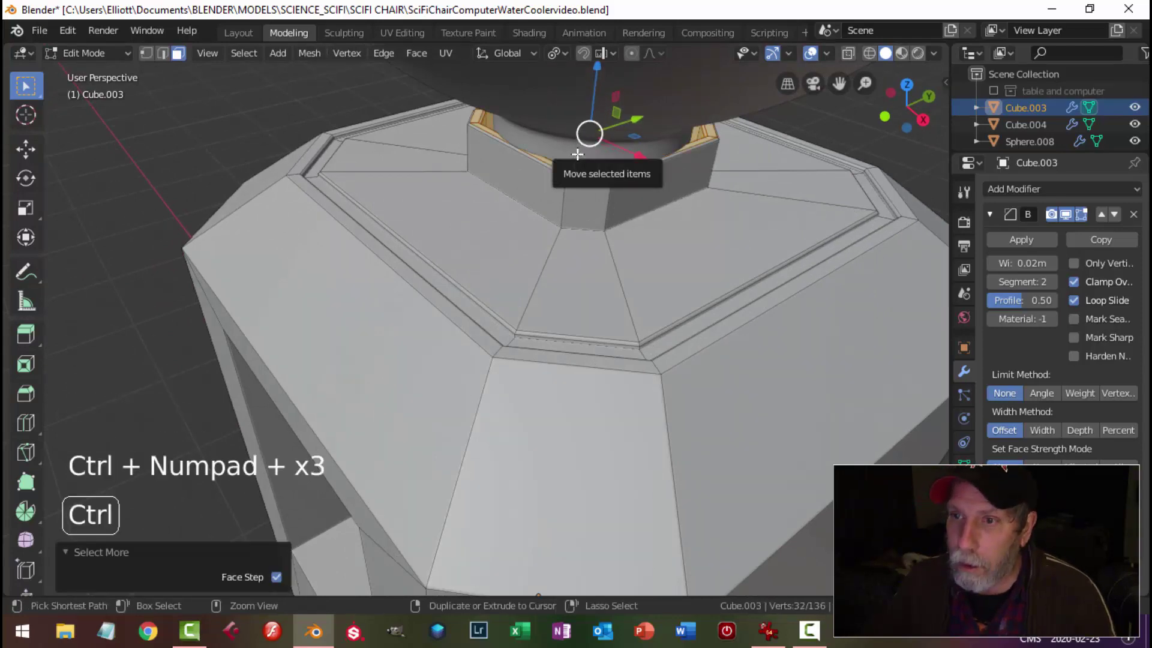
{"action": "key", "text": "ctrl+KP_Add"}
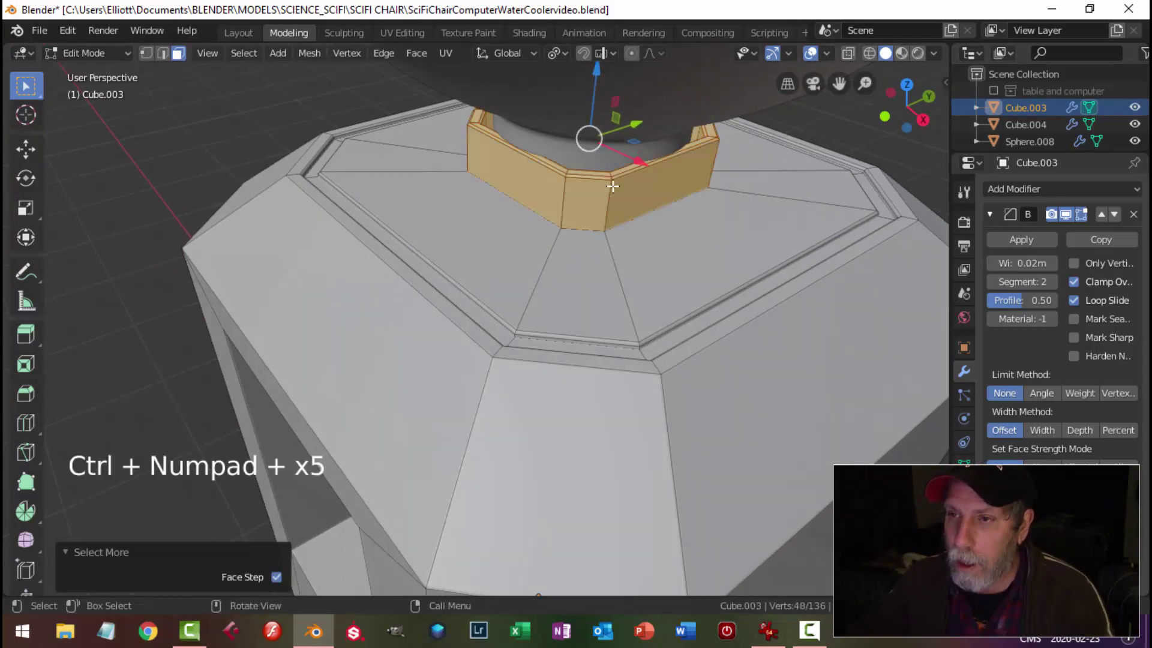
{"action": "scroll", "coordinate": [615, 192], "scroll_direction": "down", "scroll_amount": 2}
{"action": "middle_click_drag", "start_coordinate": [624, 249], "coordinate": [628, 205]}
{"action": "key", "text": "s"}
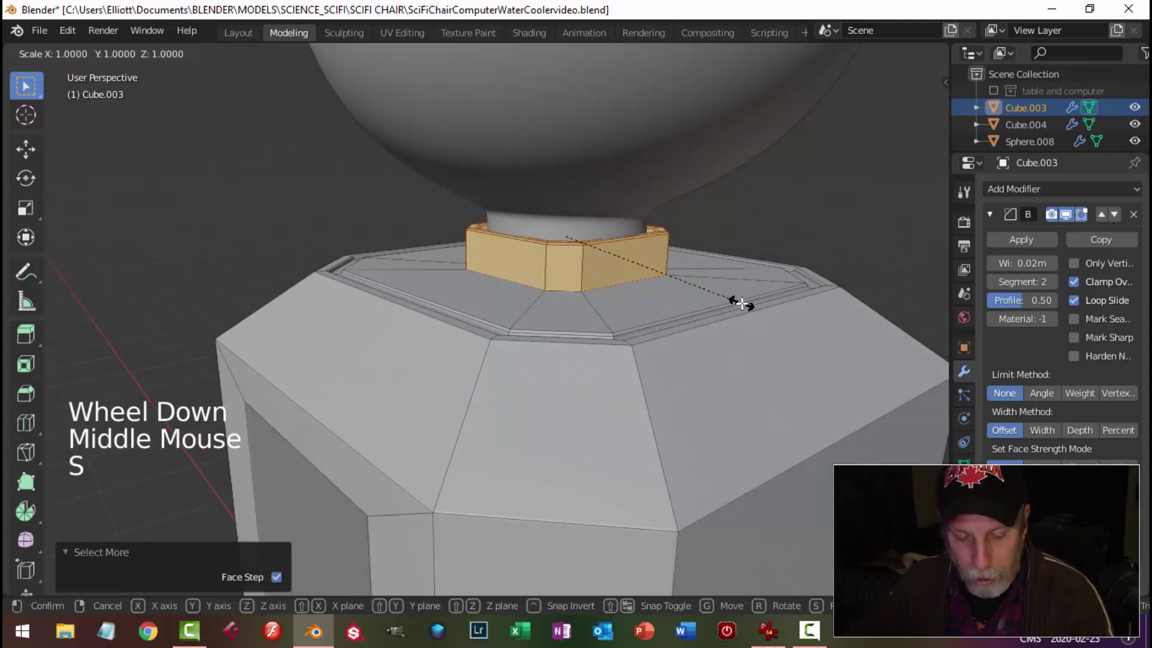
{"action": "key", "text": "shift+z"}
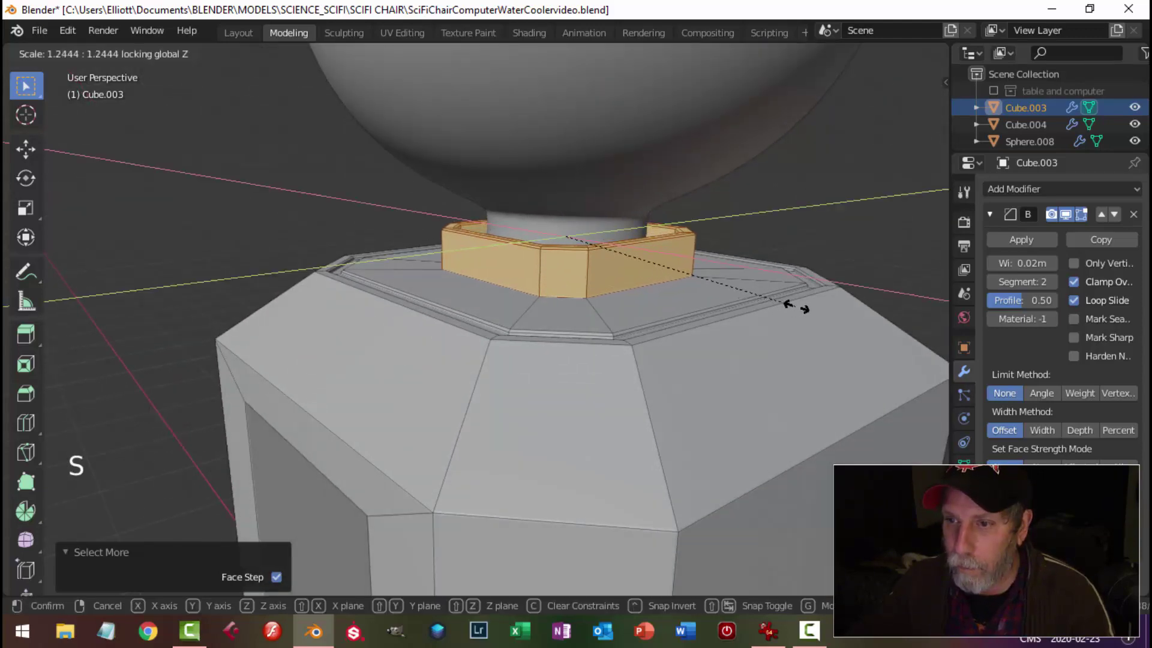
{"action": "left_click", "coordinate": [795, 306]}
{"action": "key", "text": "alt+a"}
Scale the collar's outer face loop outward by about 1.09 with Z locked, and return to Object Mode
{"action": "middle_click_drag", "start_coordinate": [753, 293], "coordinate": [617, 257]}
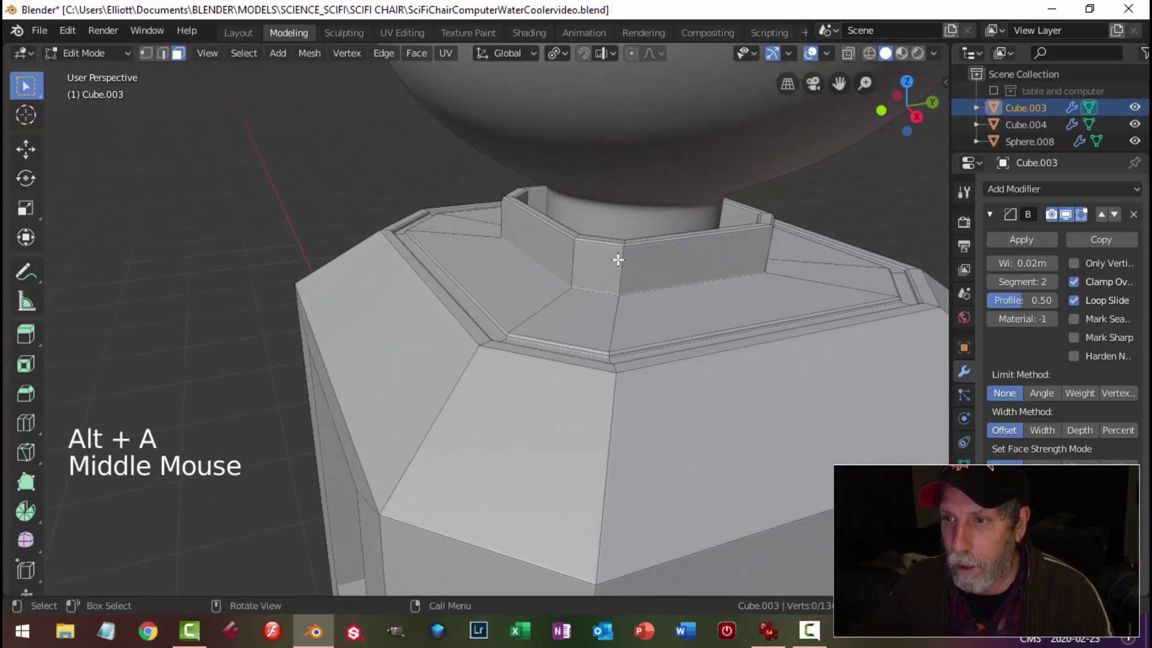
{"action": "left_click", "coordinate": [620, 259], "text": "alt+shift"}
{"action": "middle_click_drag", "start_coordinate": [706, 291], "coordinate": [701, 294]}
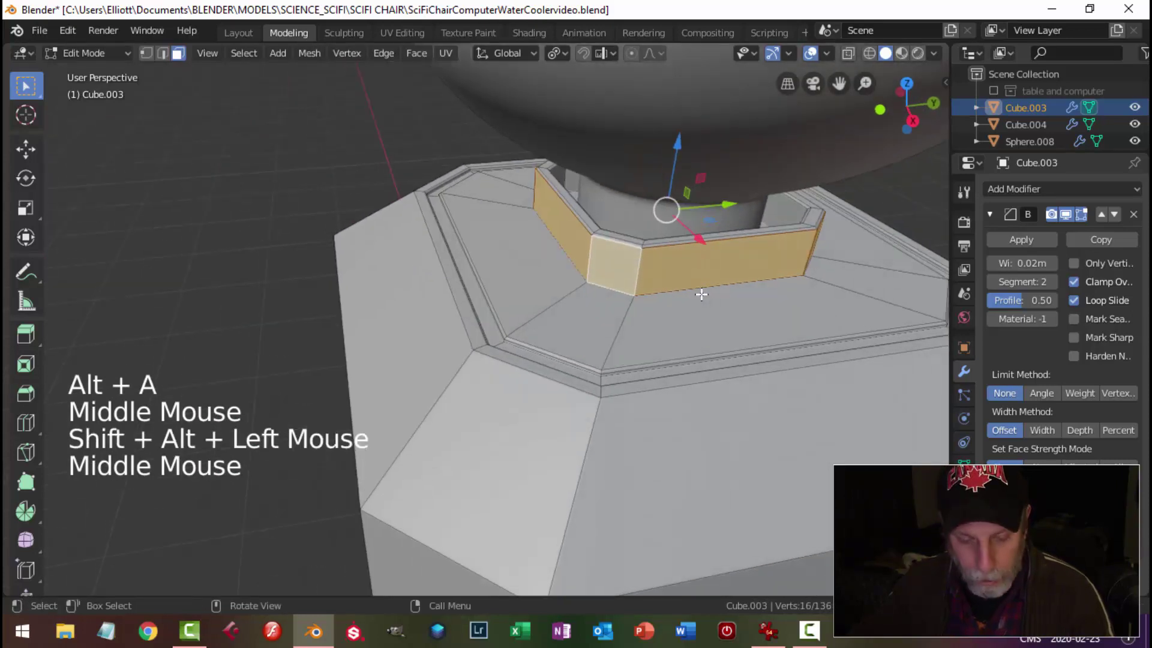
{"action": "key", "text": "s"}
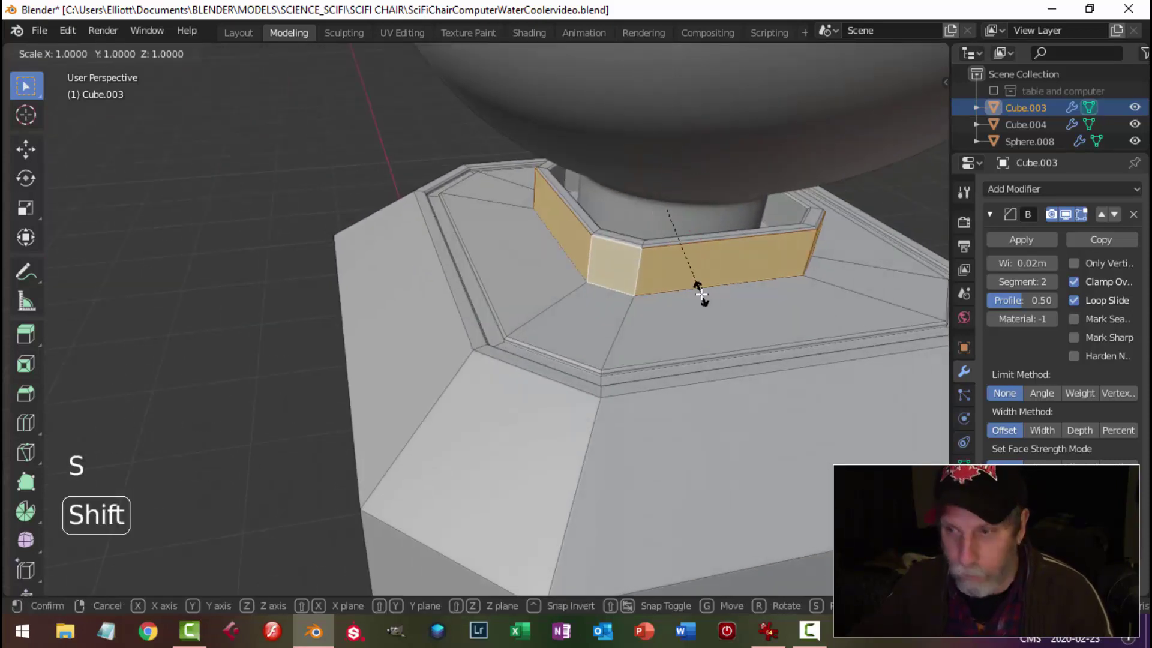
{"action": "key", "text": "shift+z"}
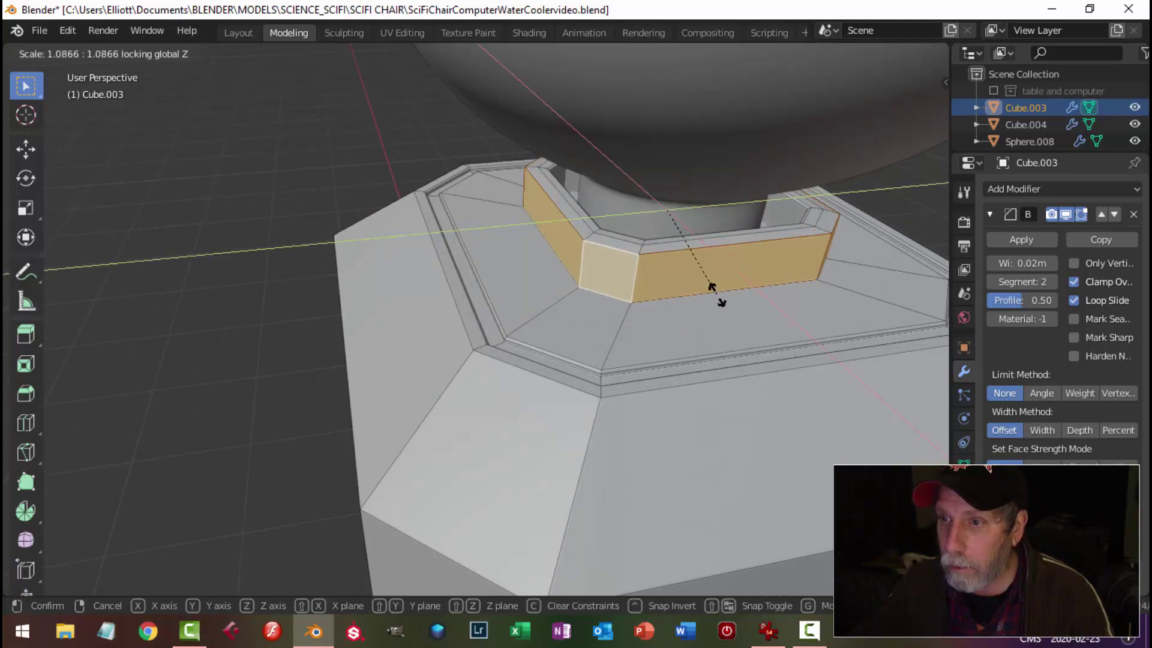
{"action": "left_click", "coordinate": [712, 288]}
{"action": "key", "text": "alt+a"}
{"action": "middle_click_drag", "start_coordinate": [713, 287], "coordinate": [505, 279]}
{"action": "key", "text": "Tab"}
{"action": "key", "text": "alt+a"}
{"action": "scroll", "coordinate": [606, 285], "scroll_direction": "down", "scroll_amount": 3}
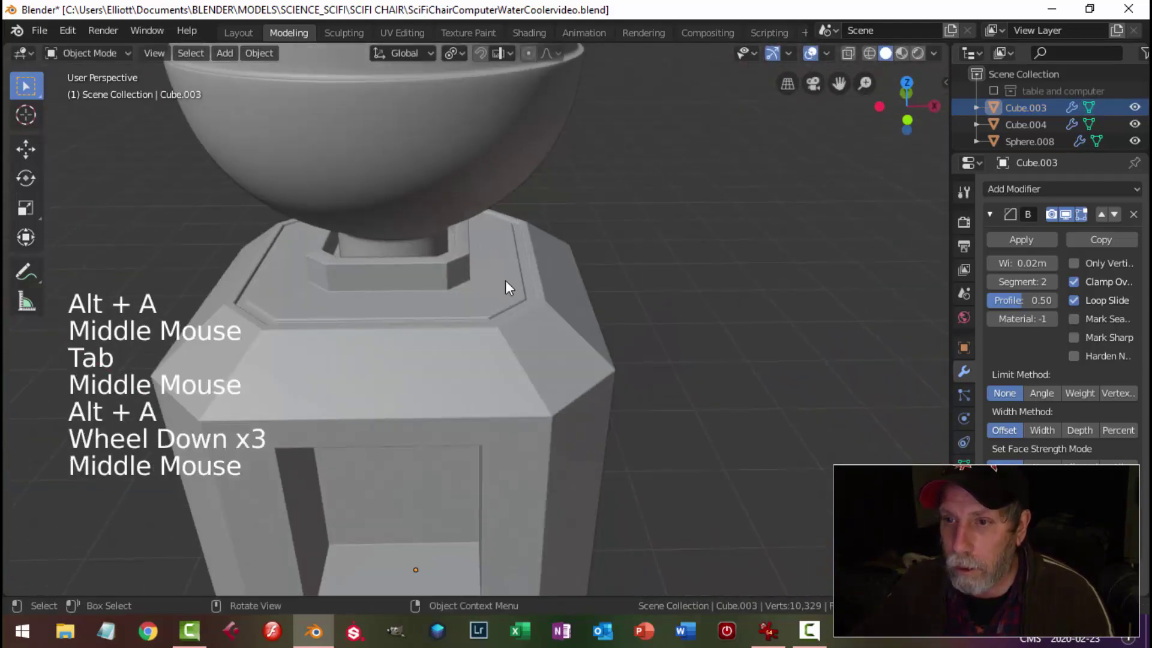
Lower the collar's outer top edge loop slightly along Z to slope its rim, and return to Object Mode
{"action": "scroll", "coordinate": [452, 250], "scroll_direction": "up", "scroll_amount": 2}
{"action": "middle_click_drag", "start_coordinate": [452, 250], "coordinate": [675, 255], "text": "shift"}
{"action": "scroll", "coordinate": [568, 253], "scroll_direction": "up", "scroll_amount": 2}
{"action": "key", "text": "Tab"}
{"action": "key", "text": "2"}
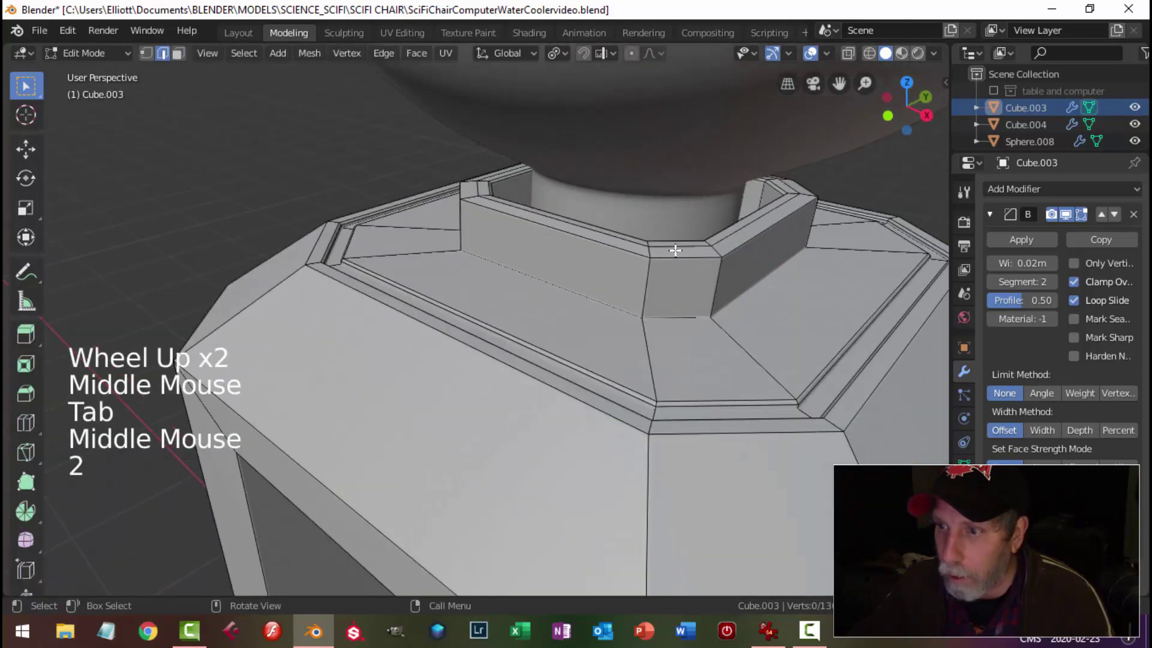
{"action": "left_click", "coordinate": [674, 255], "text": "alt+shift"}
{"action": "left_click_drag", "start_coordinate": [640, 131], "coordinate": [640, 140]}
{"action": "key", "text": "alt+a"}
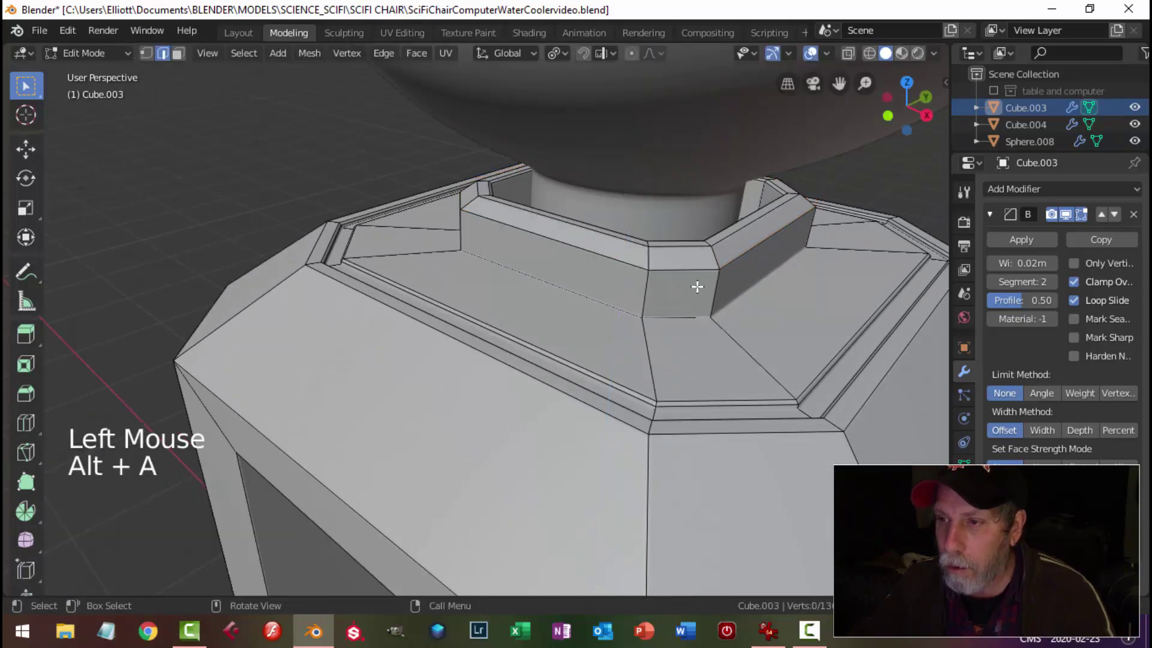
{"action": "key", "text": "Tab"}
{"action": "scroll", "coordinate": [682, 300], "scroll_direction": "down", "scroll_amount": 5}
{"action": "mouse_move", "coordinate": [631, 364]}
{"action": "middle_mouse_down"}
{"action": "mouse_move", "coordinate": [668, 302]}
{"action": "mouse_move", "coordinate": [632, 373]}
{"action": "mouse_move", "coordinate": [717, 350]}
{"action": "mouse_move", "coordinate": [719, 326]}
{"action": "mouse_move", "coordinate": [617, 359]}
{"action": "mouse_move", "coordinate": [601, 326]}
{"action": "mouse_move", "coordinate": [622, 344]}
{"action": "middle_mouse_up"}
{"action": "scroll", "coordinate": [718, 326], "scroll_direction": "down", "scroll_amount": 7}
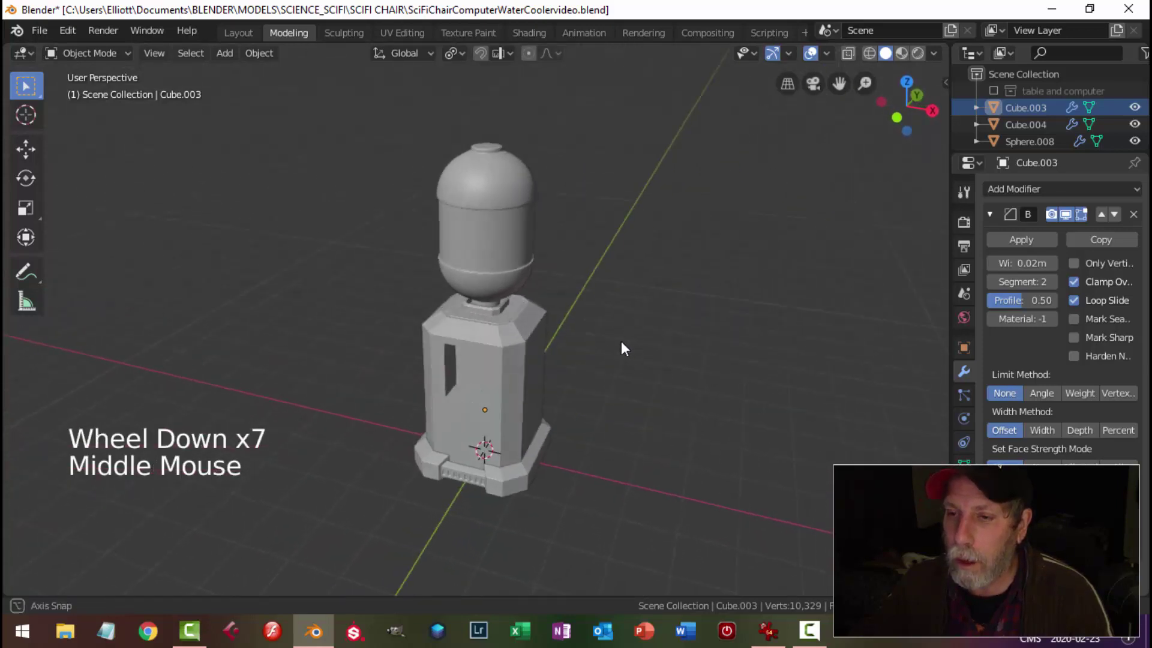
Lower the ceiling face of the dispenser recess slightly along Z in the body mesh
{"action": "scroll", "coordinate": [622, 344], "scroll_direction": "up", "scroll_amount": 1}
{"action": "middle_click_drag", "start_coordinate": [553, 340], "coordinate": [625, 305], "text": "shift"}
{"action": "scroll", "coordinate": [646, 266], "scroll_direction": "up", "scroll_amount": 1}
{"action": "middle_click_drag", "start_coordinate": [646, 260], "coordinate": [618, 281], "text": "shift"}
{"action": "middle_click_drag", "start_coordinate": [618, 281], "coordinate": [518, 240]}
{"action": "left_click", "coordinate": [560, 250]}
{"action": "key", "text": "Tab"}
{"action": "left_click", "coordinate": [518, 240]}
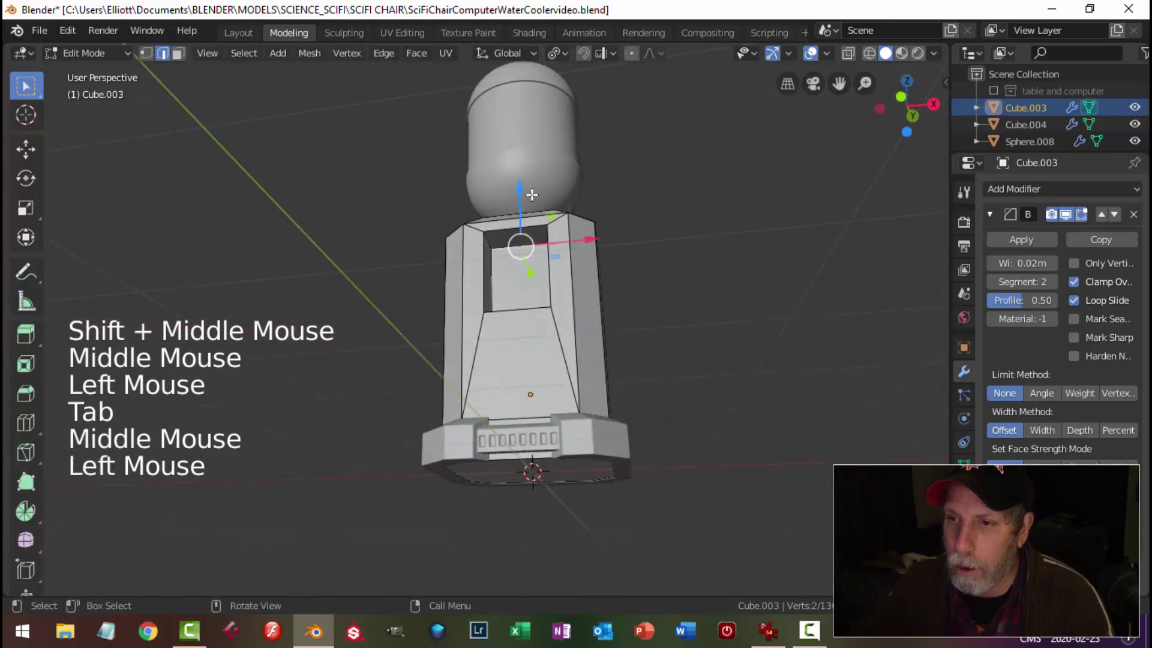
{"action": "key", "text": "alt+a"}
{"action": "key", "text": "3"}
{"action": "left_click", "coordinate": [516, 226]}
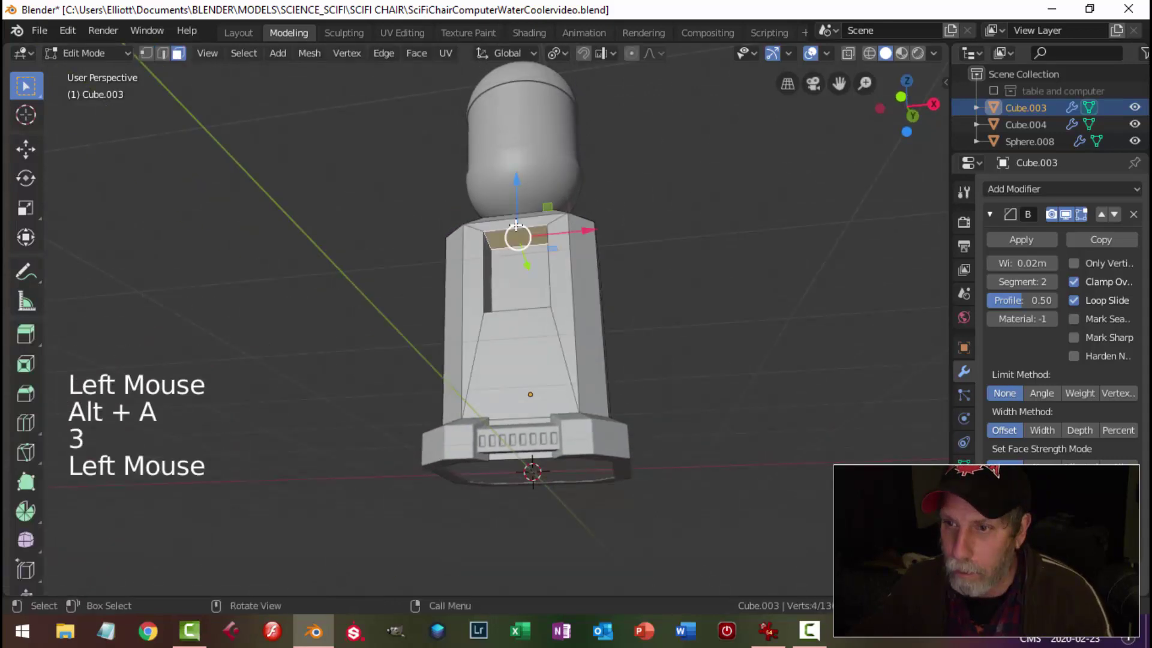
{"action": "left_click_drag", "start_coordinate": [521, 187], "coordinate": [519, 197]}
{"action": "key", "text": "alt+a"}
Snap the 3D cursor to the floor face of the dispenser recess and clear the selection
{"action": "middle_click_drag", "start_coordinate": [520, 197], "coordinate": [571, 359]}
{"action": "left_click", "coordinate": [523, 313]}
{"action": "key", "text": "shift+s"}
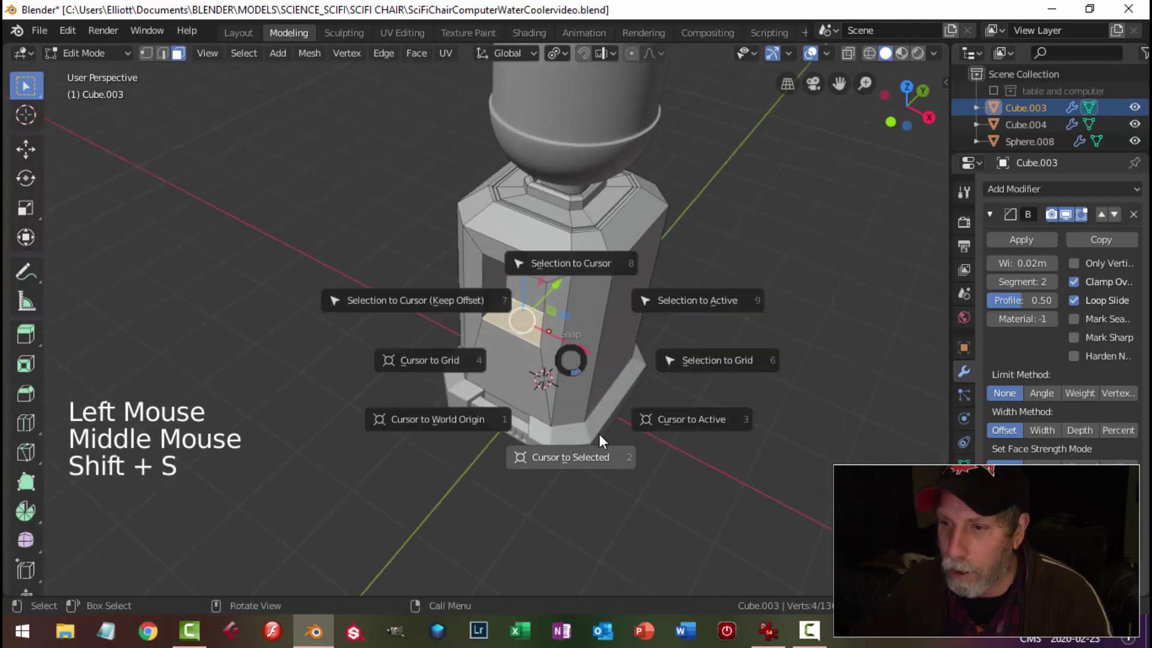
{"action": "key", "text": "alt+a"}
{"action": "middle_click_drag", "start_coordinate": [594, 420], "coordinate": [570, 384]}
Add a 22-vertex cylinder object at the 3D cursor with its cap fill type set to Nothing
{"action": "key", "text": "Tab"}
{"action": "key", "text": "shift+a"}
{"action": "mouse_move", "coordinate": [510, 287]}
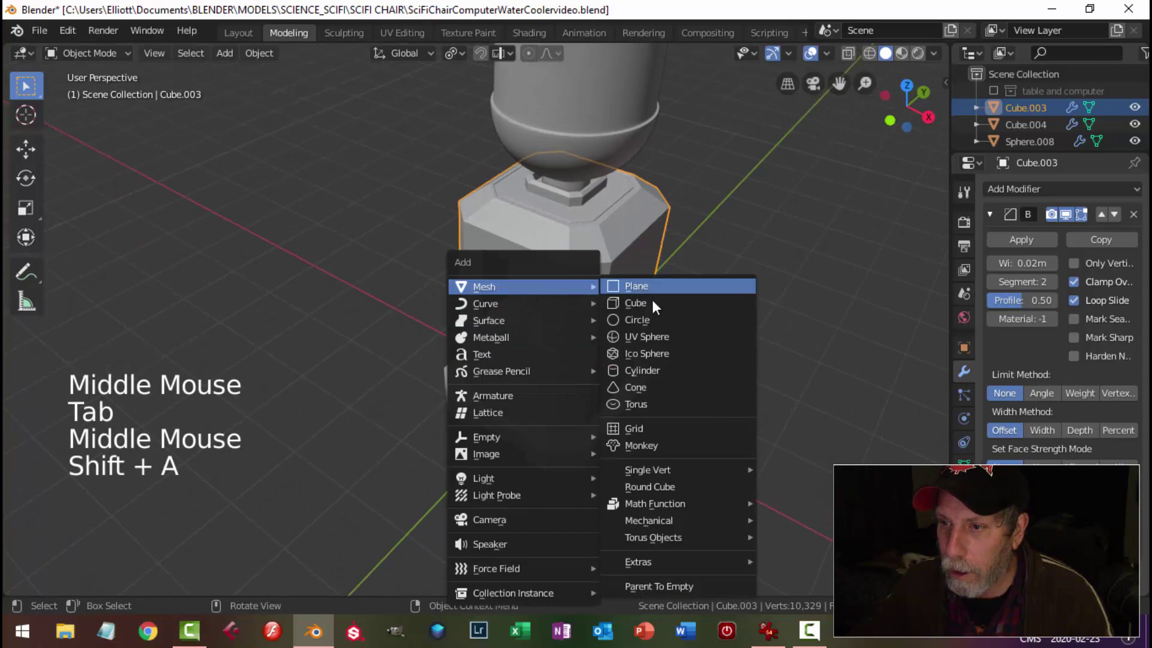
{"action": "left_click", "coordinate": [652, 370]}
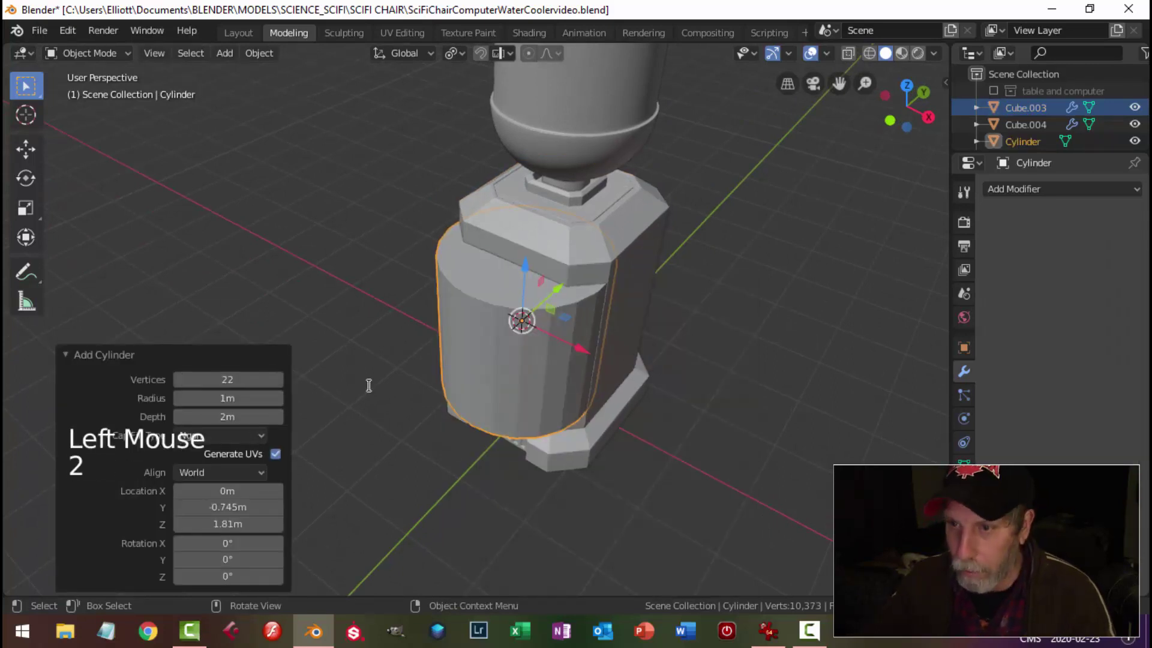
{"action": "left_click", "coordinate": [187, 432]}
{"action": "left_click", "coordinate": [222, 451]}
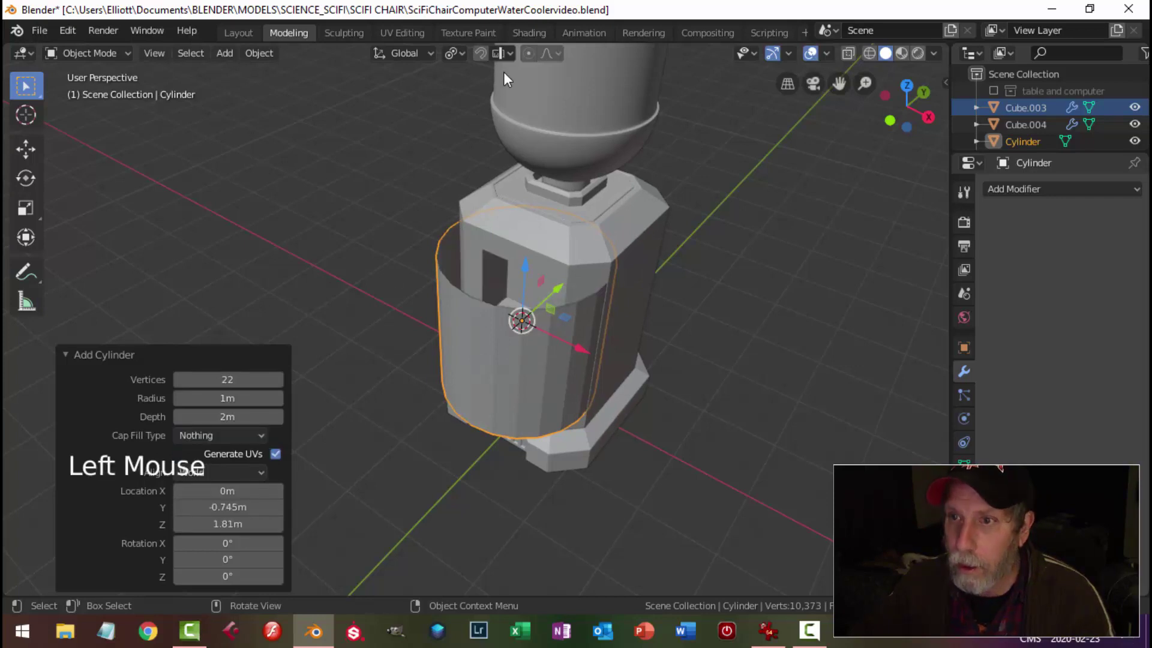
Set the pivot to Median Point, scale the cylinder mesh to about 0.26 and raise it 0.313 m along Z
{"action": "left_click_drag", "start_coordinate": [451, 52], "coordinate": [427, 155]}
{"action": "middle_click_drag", "start_coordinate": [583, 395], "coordinate": [751, 322]}
{"action": "key", "text": "Tab"}
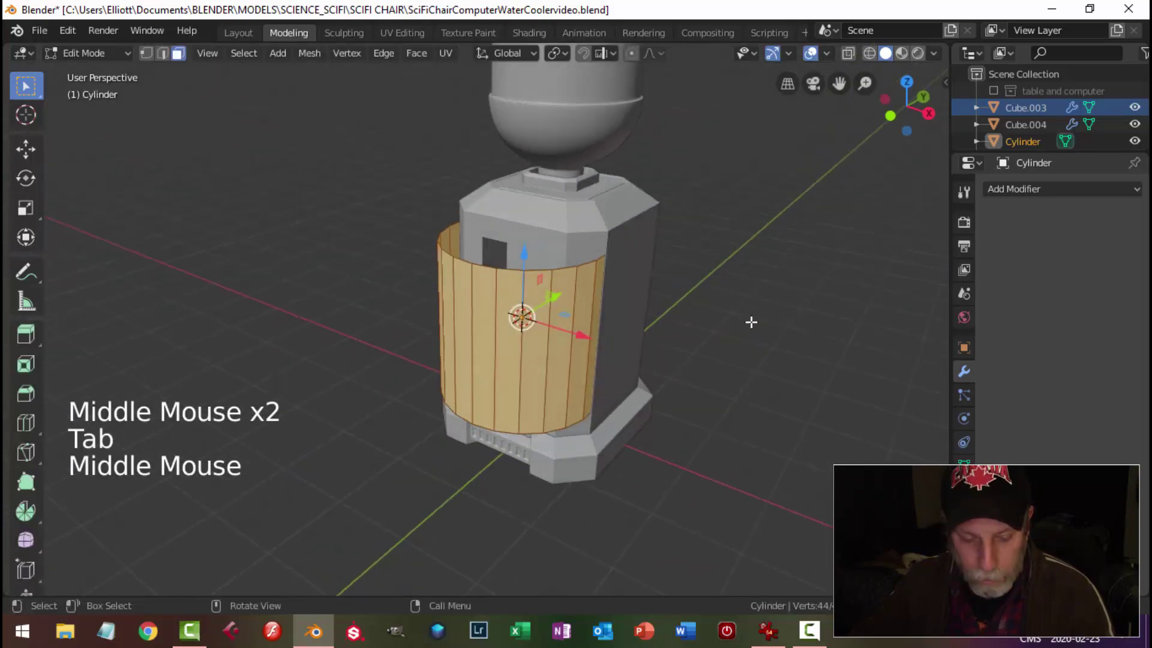
{"action": "key", "text": "s"}
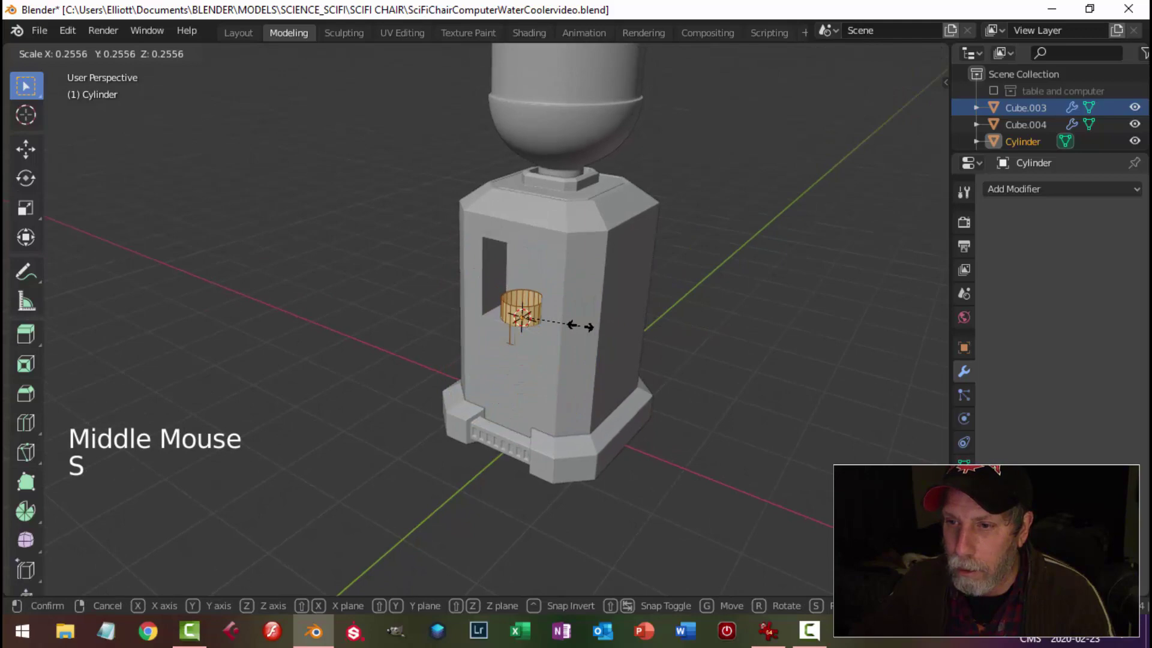
{"action": "left_click", "coordinate": [589, 327]}
{"action": "left_click_drag", "start_coordinate": [518, 260], "coordinate": [525, 242]}
{"action": "left_click", "coordinate": [526, 230]}
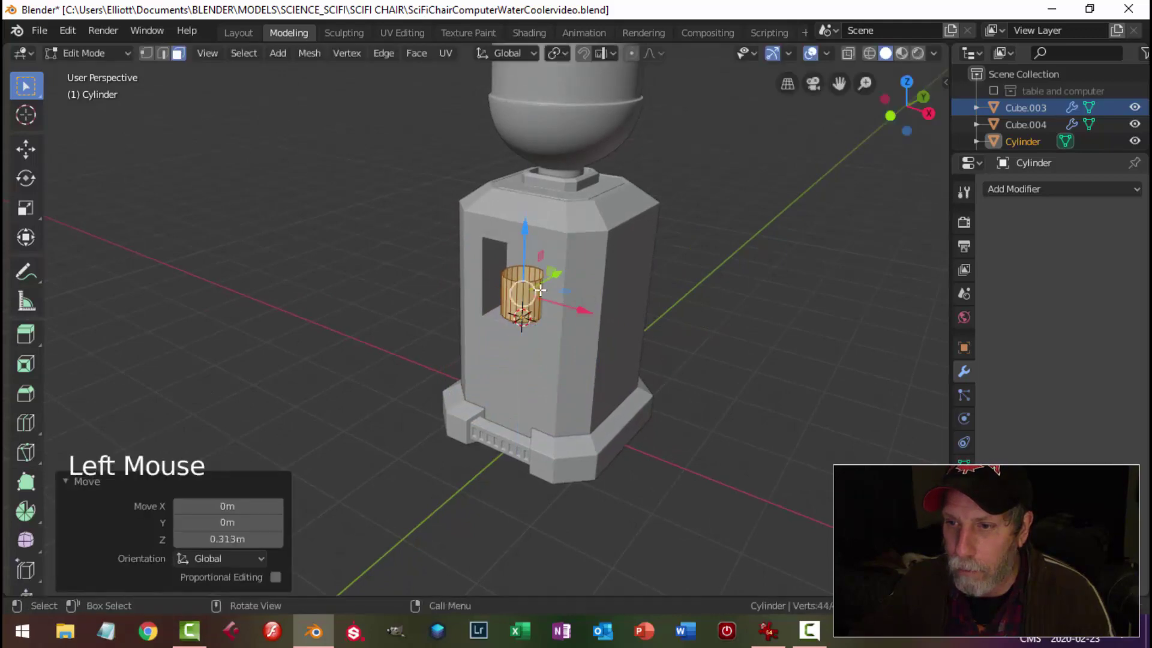
Scale the cylinder's bottom edge loop inward slightly to taper it into a cup shape
{"action": "middle_click_drag", "start_coordinate": [526, 231], "coordinate": [582, 276]}
{"action": "scroll", "coordinate": [565, 357], "scroll_direction": "up", "scroll_amount": 2}
{"action": "scroll", "coordinate": [578, 329], "scroll_direction": "up", "scroll_amount": 1}
{"action": "key", "text": "alt+a"}
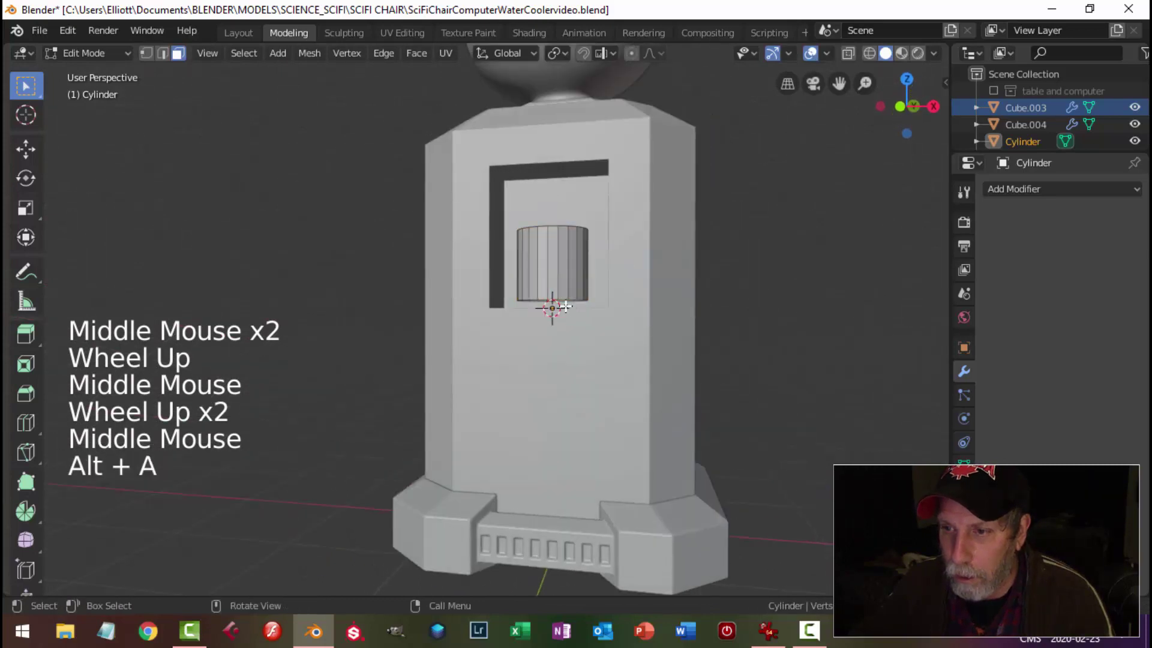
{"action": "key", "text": "2"}
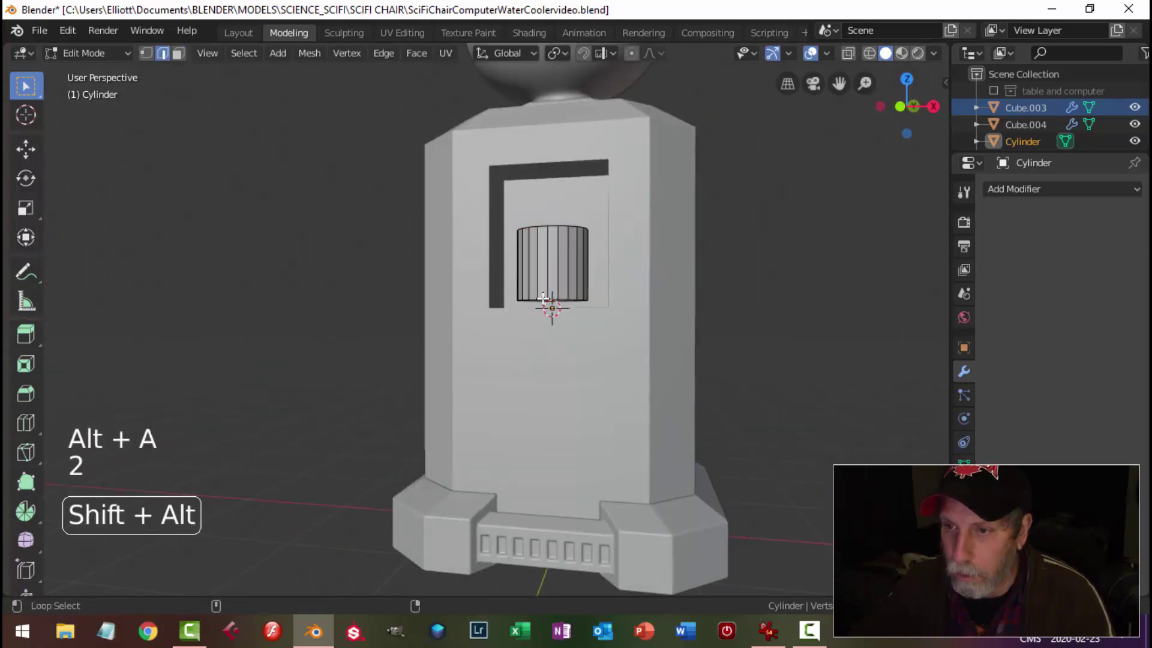
{"action": "left_click", "coordinate": [554, 300], "text": "alt+shift"}
{"action": "middle_click_drag", "start_coordinate": [554, 300], "coordinate": [614, 271]}
{"action": "key", "text": "s"}
{"action": "left_click", "coordinate": [656, 310]}
{"action": "key", "text": "alt+a"}
Lower the whole cup mesh 0.0422 m onto the recess floor and scale it uniformly by about 1.07
{"action": "key", "text": "a"}
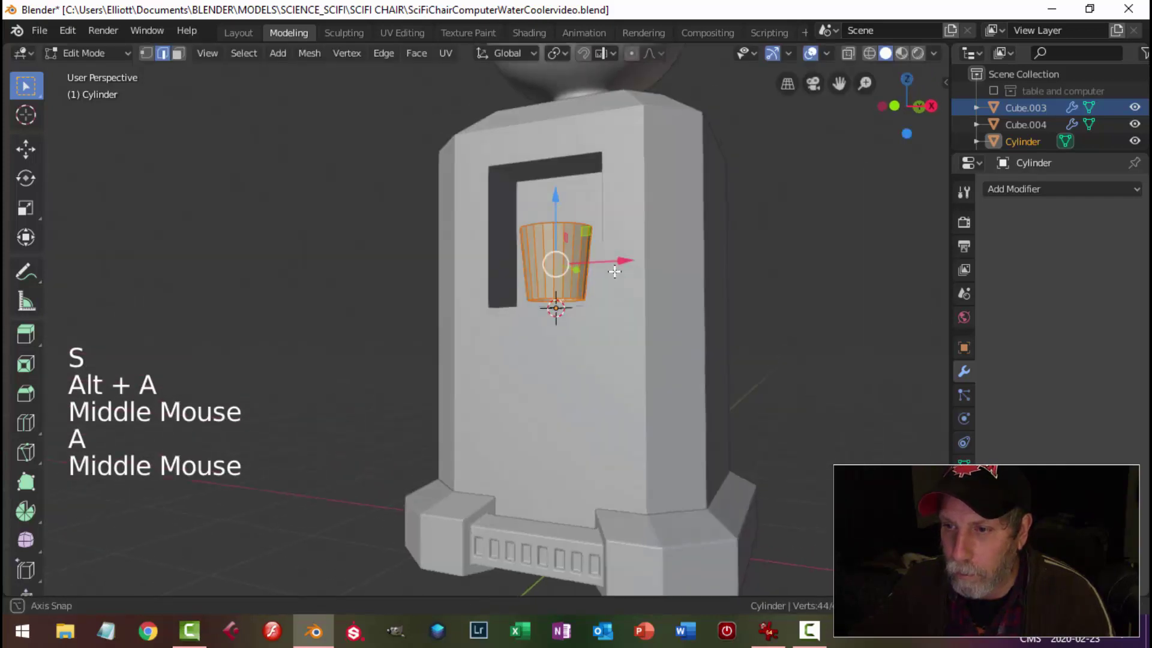
{"action": "left_click_drag", "start_coordinate": [561, 199], "coordinate": [561, 205]}
{"action": "middle_click_drag", "start_coordinate": [561, 206], "coordinate": [632, 293]}
{"action": "scroll", "coordinate": [669, 304], "scroll_direction": "down", "scroll_amount": 2}
{"action": "key", "text": "s"}
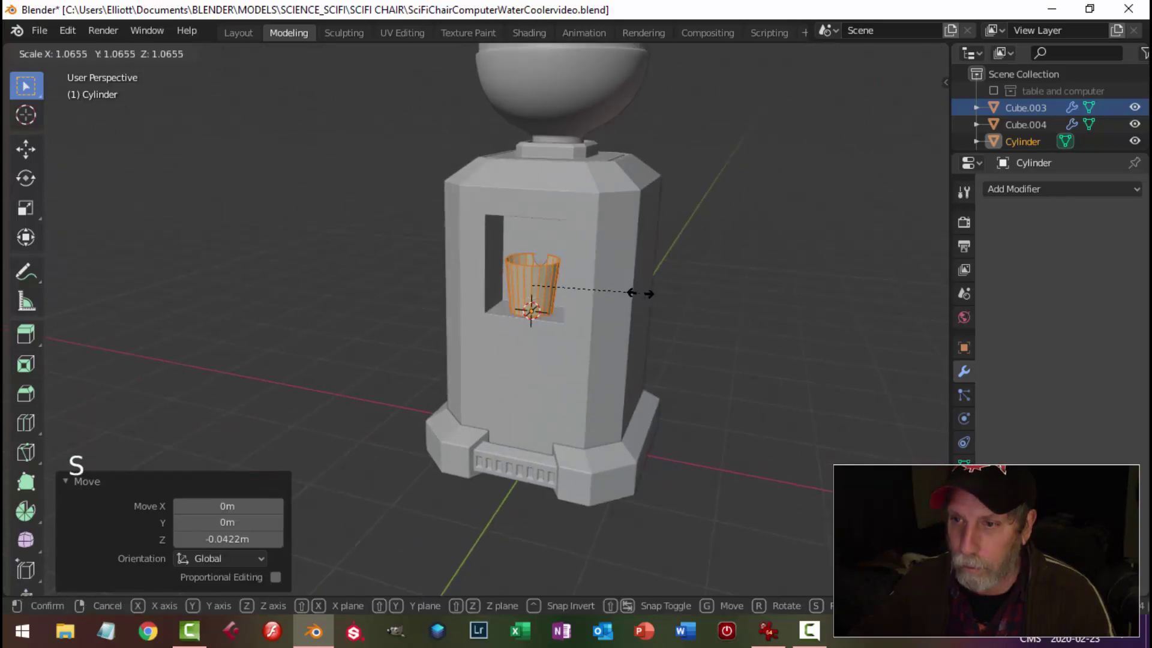
{"action": "key", "text": "alt+a"}
{"action": "middle_click", "coordinate": [560, 324], "text": "alt"}
{"action": "middle_click_drag", "start_coordinate": [576, 354], "coordinate": [578, 364]}
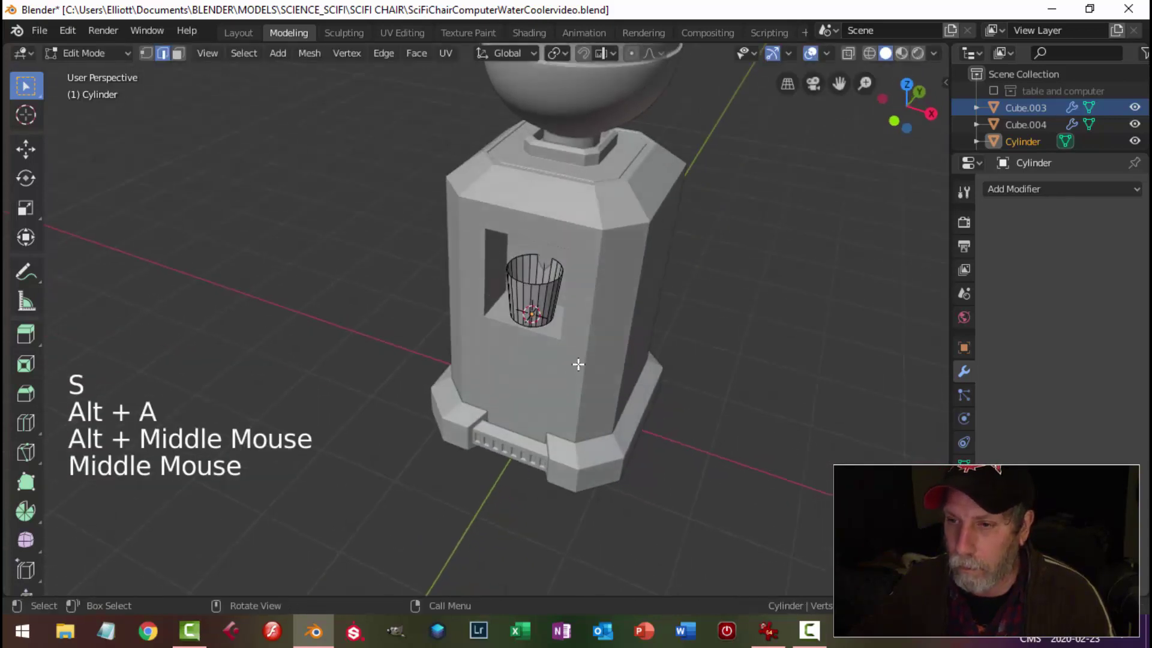
Isolate the cup by hiding all other objects, and reopen its mesh in Edit Mode
{"action": "scroll", "coordinate": [624, 336], "scroll_direction": "up", "scroll_amount": 2}
{"action": "key", "text": "a"}
{"action": "middle_click_drag", "start_coordinate": [648, 318], "coordinate": [569, 324]}
{"action": "key", "text": "alt+a"}
{"action": "scroll", "coordinate": [582, 280], "scroll_direction": "up", "scroll_amount": 2}
{"action": "key", "text": "Tab"}
{"action": "scroll", "coordinate": [568, 324], "scroll_direction": "down", "scroll_amount": 4}
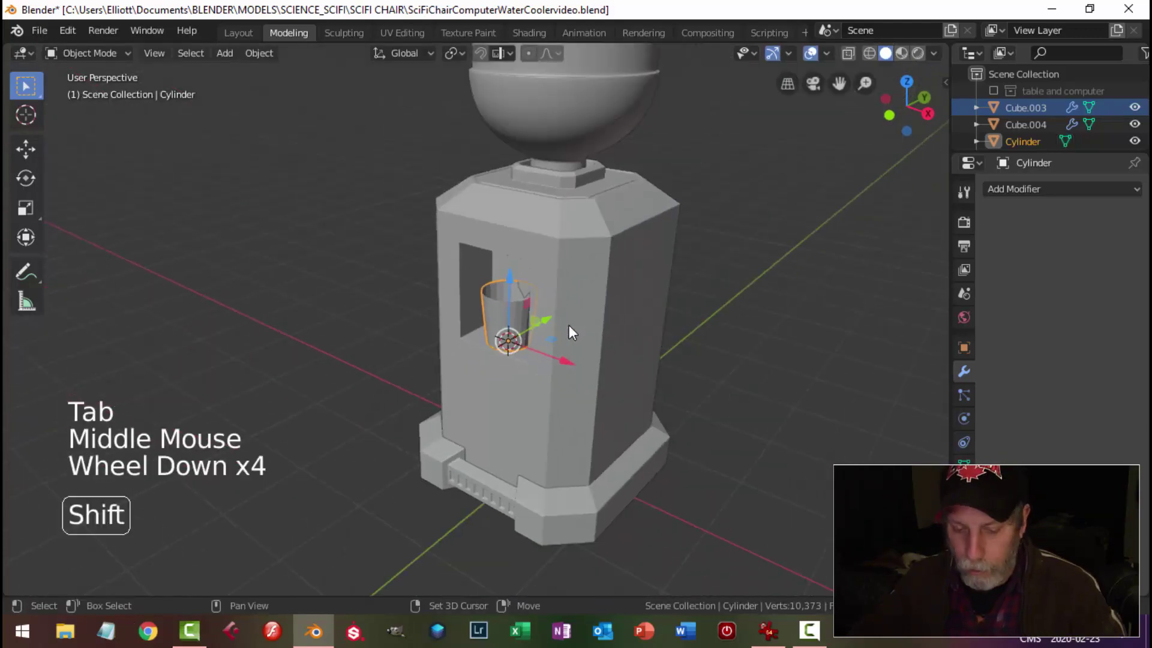
{"action": "key", "text": "shift+h"}
{"action": "key", "text": "Tab"}
{"action": "scroll", "coordinate": [567, 323], "scroll_direction": "up", "scroll_amount": 3}
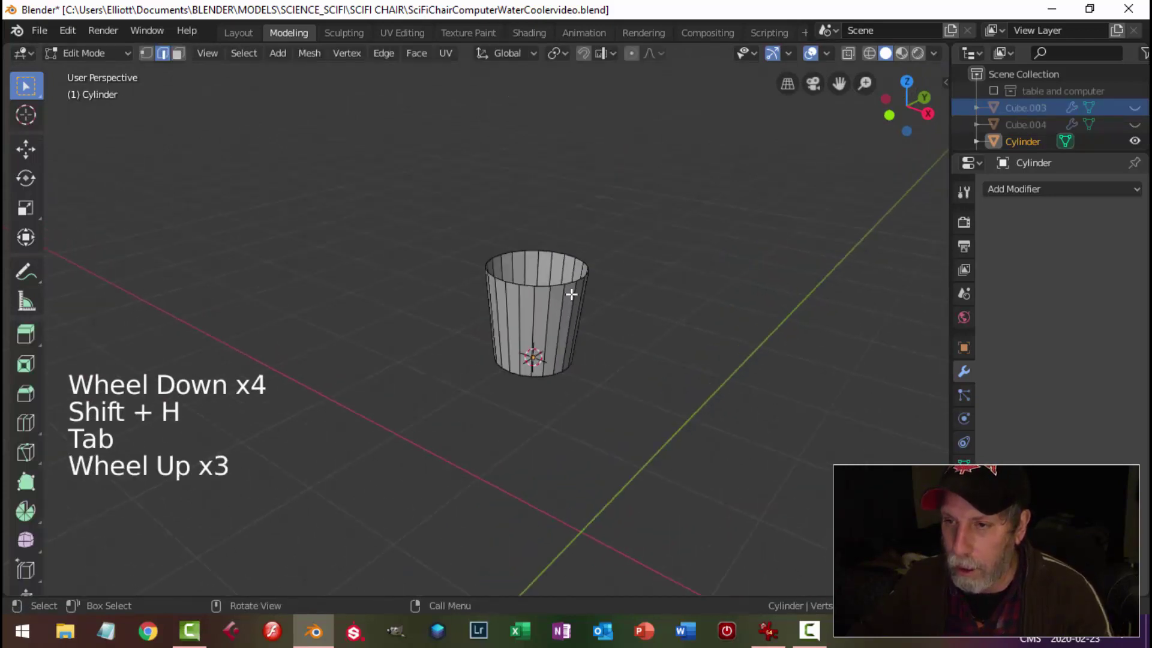
Extrude the cup's top and bottom edge loops inward at a scale of 0.757, using Individual Origins as the pivot
{"action": "left_click", "coordinate": [544, 287], "text": "alt+shift"}
{"action": "middle_click_drag", "start_coordinate": [544, 288], "coordinate": [610, 357]}
{"action": "scroll", "coordinate": [533, 340], "scroll_direction": "up", "scroll_amount": 2}
{"action": "left_click", "coordinate": [587, 272], "text": "alt+shift"}
{"action": "scroll", "coordinate": [614, 368], "scroll_direction": "down", "scroll_amount": 2}
{"action": "left_click", "coordinate": [556, 58]}
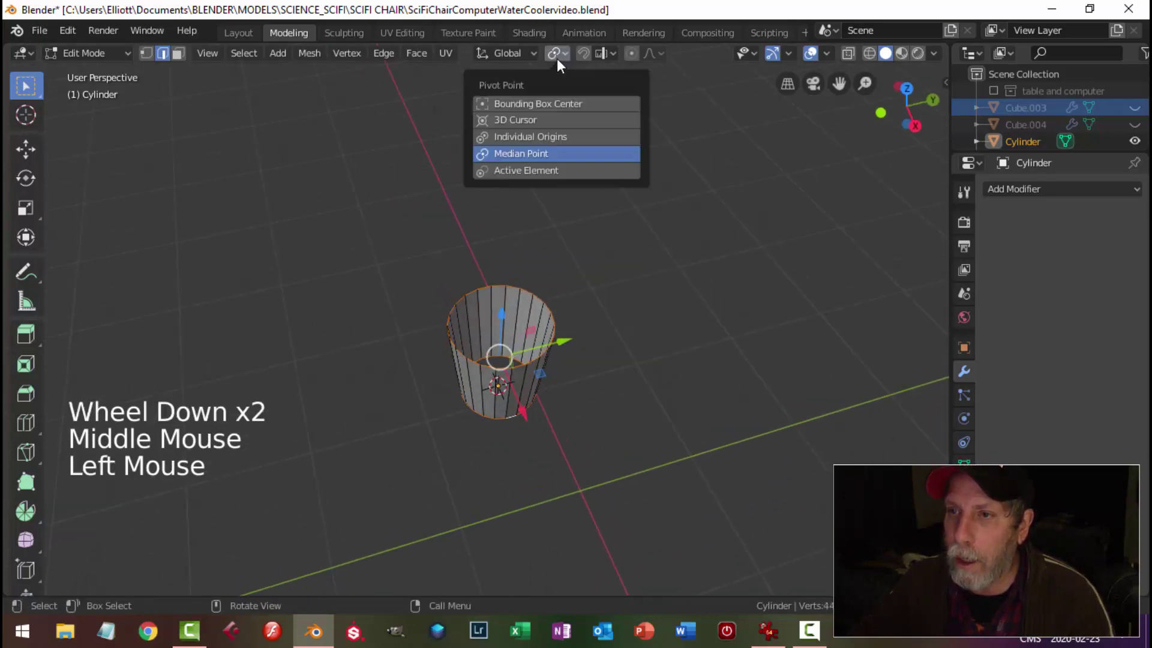
{"action": "left_click", "coordinate": [543, 137]}
{"action": "middle_click_drag", "start_coordinate": [688, 300], "coordinate": [688, 300]}
{"action": "scroll", "coordinate": [688, 300], "scroll_direction": "up", "scroll_amount": 2}
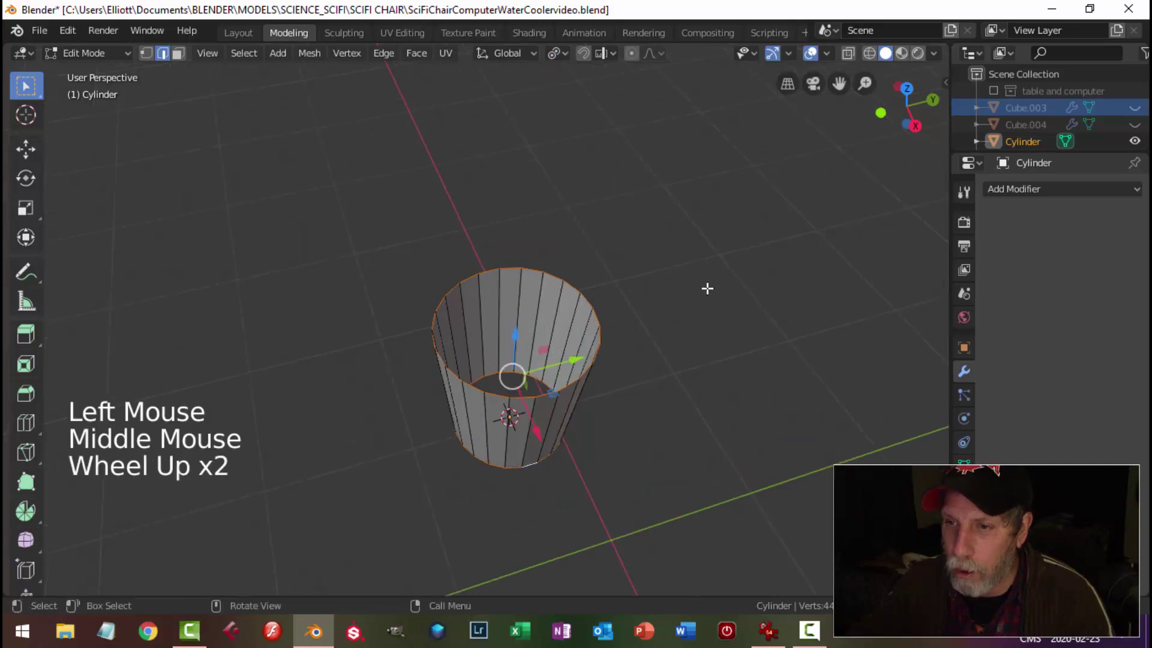
{"action": "key", "text": "e"}
{"action": "key", "text": "s"}
{"action": "left_click", "coordinate": [651, 288]}
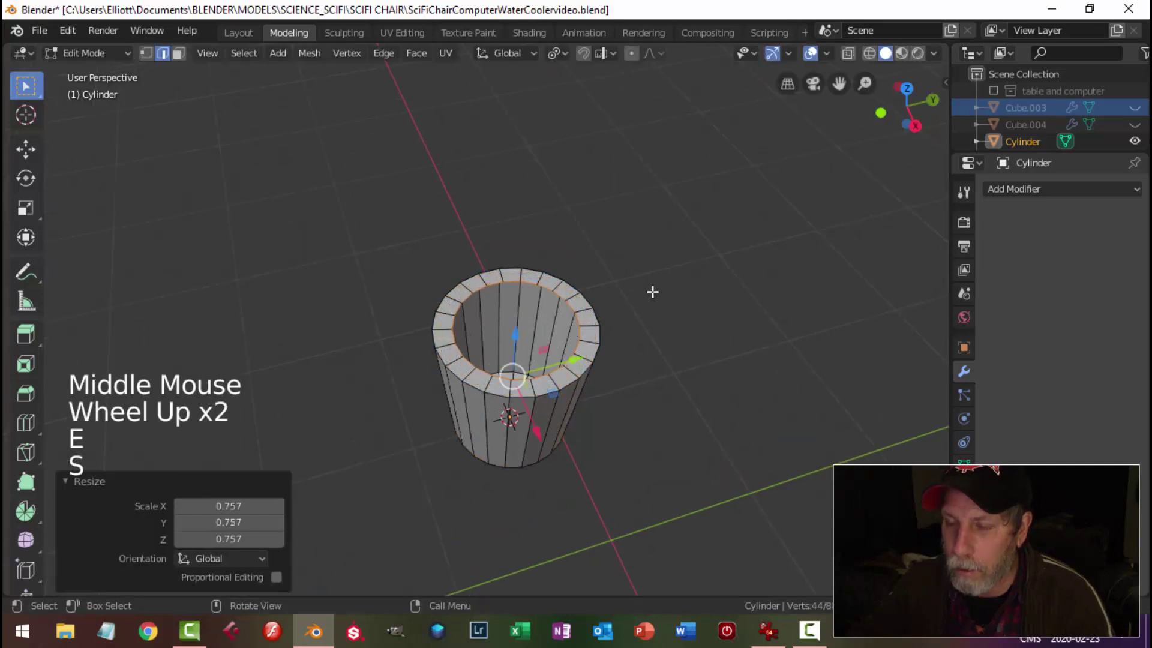
Bridge the cup's inner top and bottom edge loops to form the inside wall, and clear the selection
{"action": "middle_click_drag", "start_coordinate": [650, 291], "coordinate": [611, 454]}
{"action": "key", "text": "ctrl+e"}
{"action": "left_click", "coordinate": [590, 256]}
{"action": "key", "text": "alt+a"}
{"action": "middle_click_drag", "start_coordinate": [594, 414], "coordinate": [607, 354]}
{"action": "scroll", "coordinate": [603, 363], "scroll_direction": "up", "scroll_amount": 1}
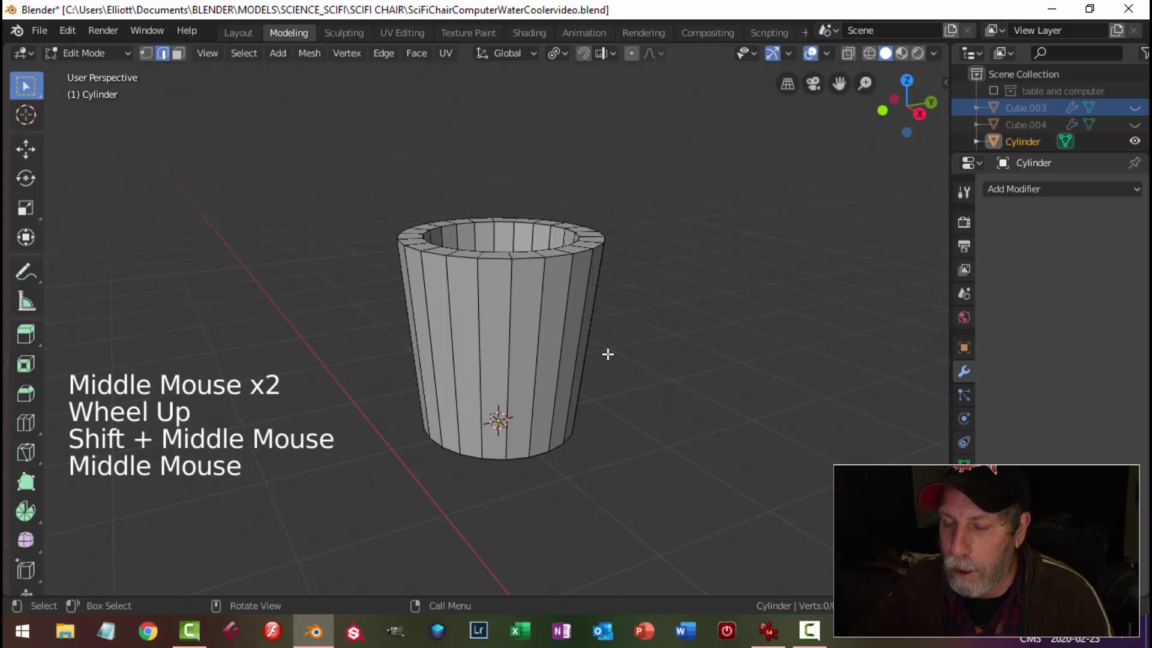
Add one loop cut around the cup's outer wall just below the top edge to mark out a rim band
{"action": "scroll", "coordinate": [607, 354], "scroll_direction": "down", "scroll_amount": 1}
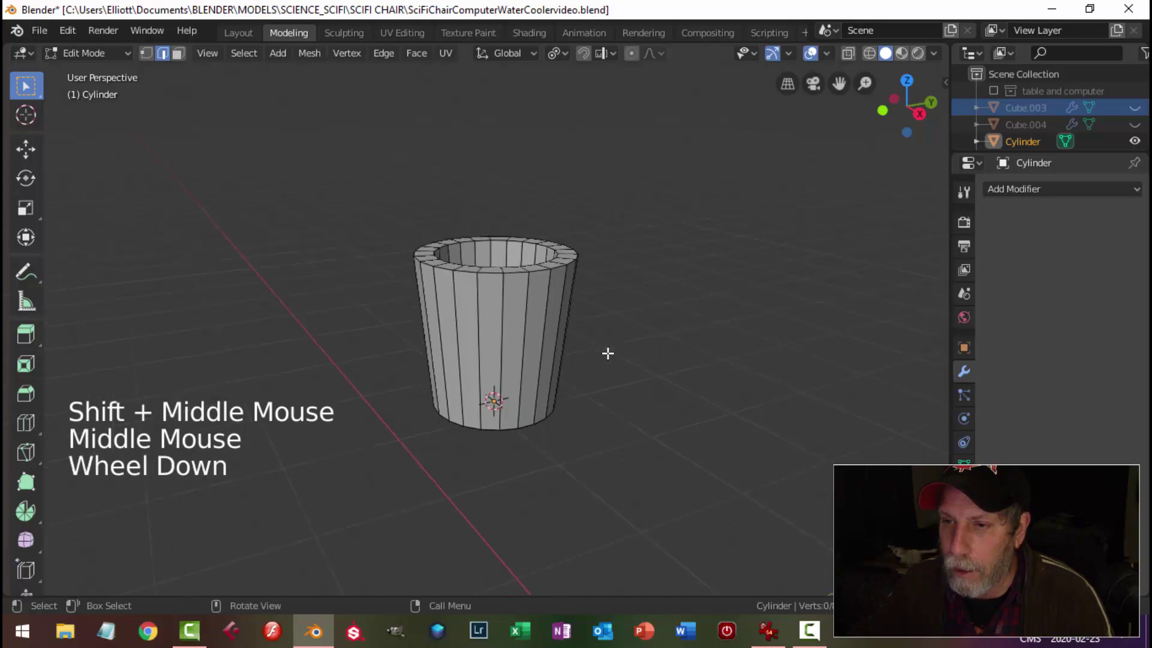
{"action": "key", "text": "ctrl+r"}
{"action": "left_click", "coordinate": [529, 310]}
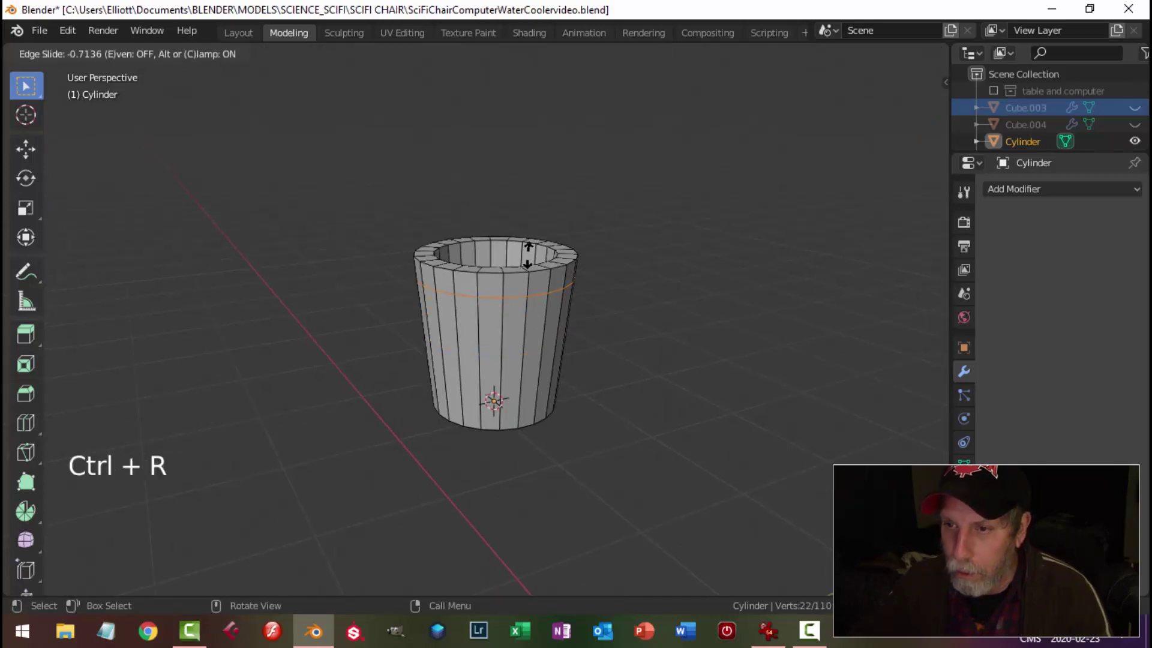
{"action": "left_click", "coordinate": [533, 279]}
{"action": "key", "text": "alt+a"}
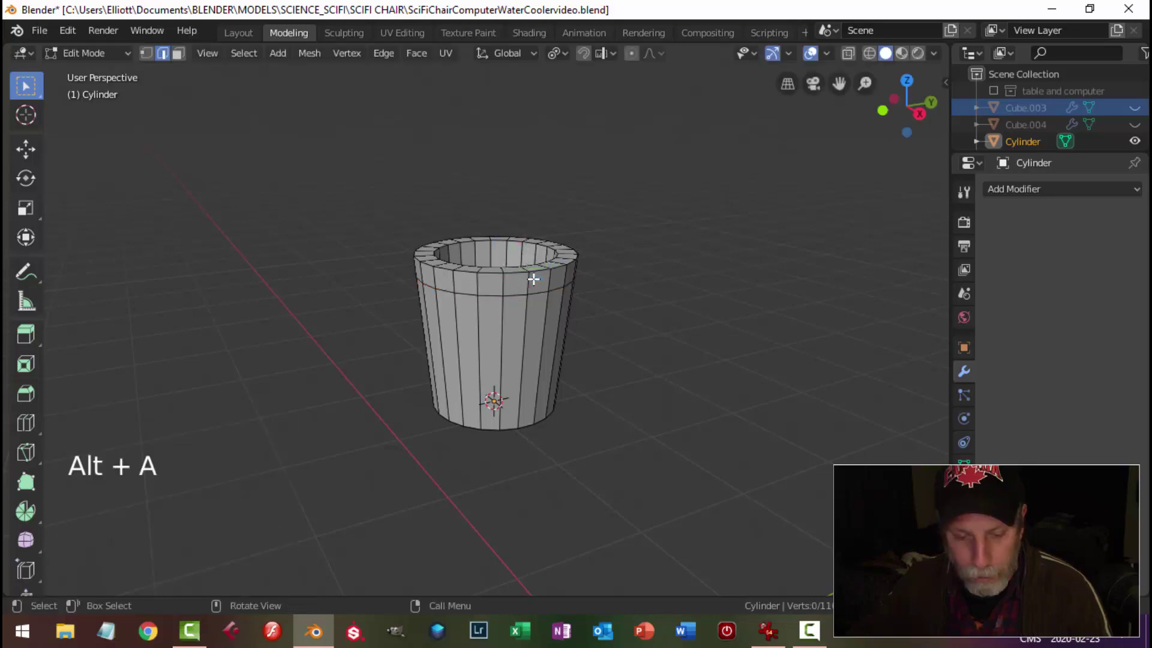
Extrude the outer face ring below the cup's top edge and fatten it outward by 0.0197 m to form a raised lip
{"action": "key", "text": "3"}
{"action": "left_click", "coordinate": [533, 279], "text": "alt+shift"}
{"action": "left_click", "coordinate": [557, 53]}
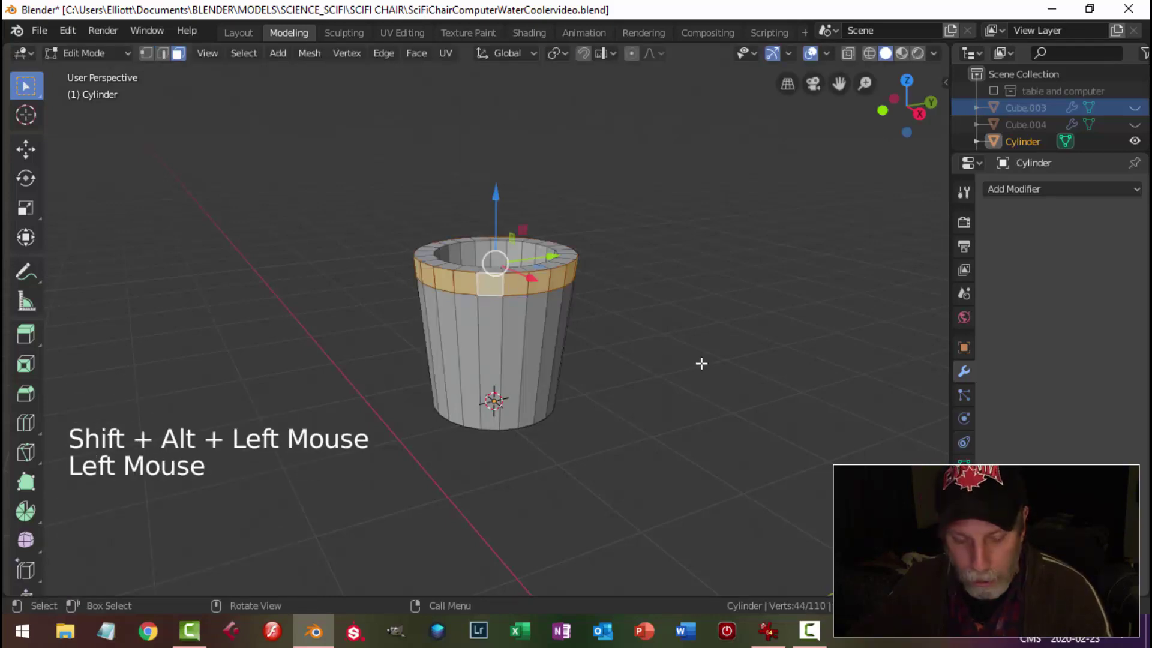
{"action": "key", "text": "e"}
{"action": "key", "text": "alt+s"}
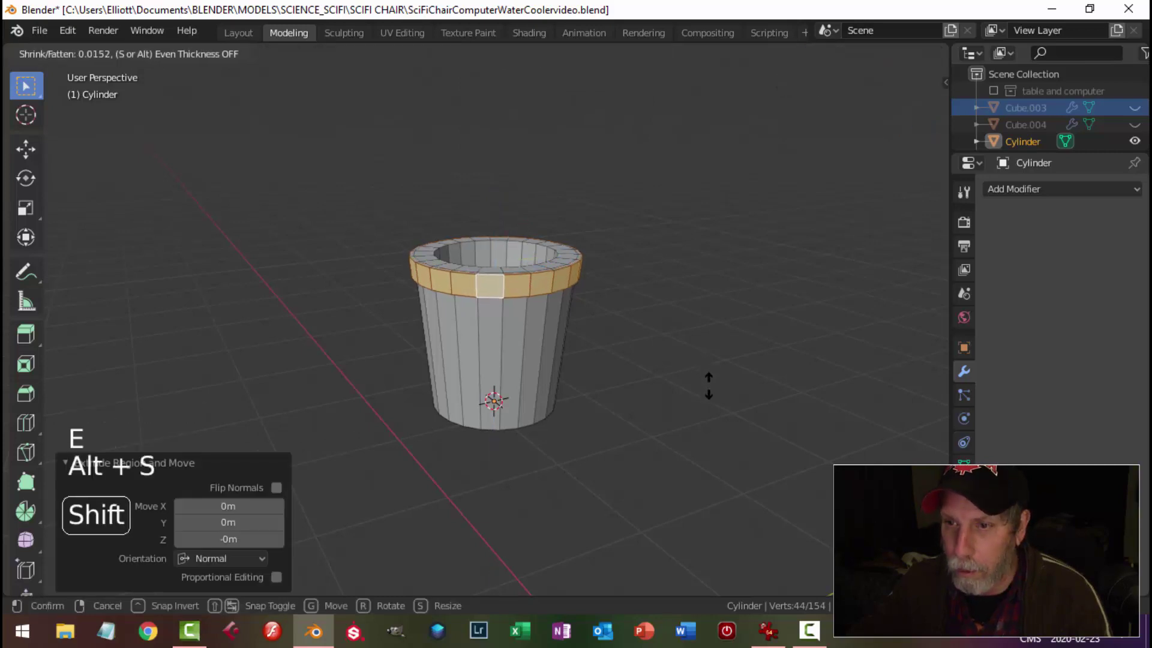
{"action": "left_click", "coordinate": [709, 393]}
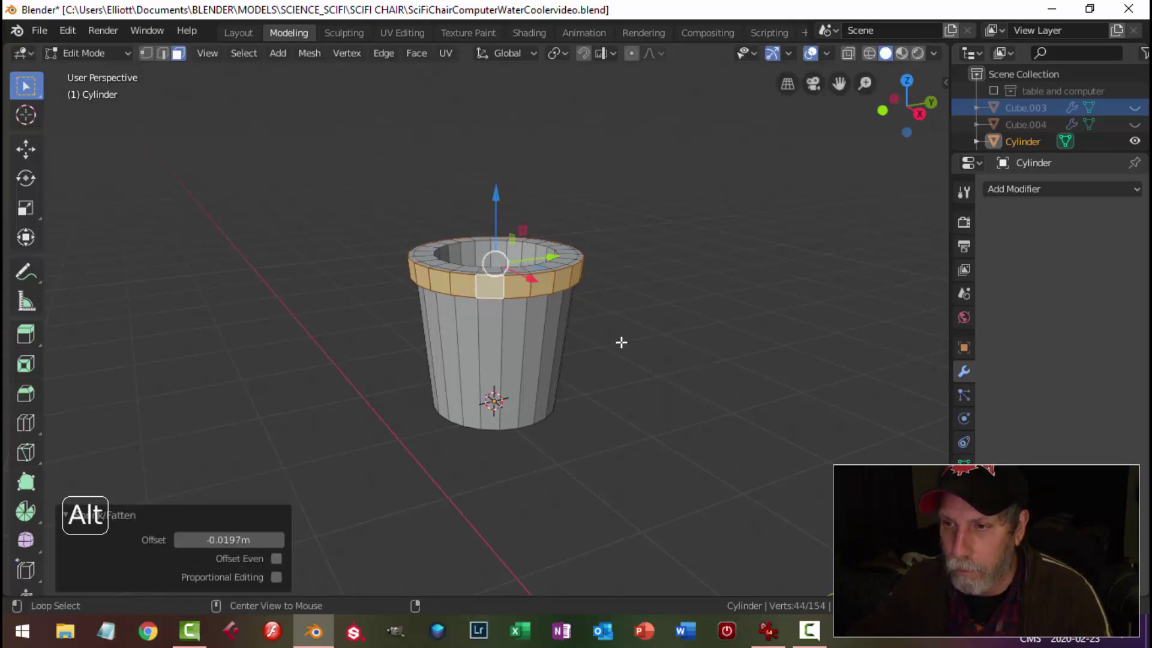
{"action": "key", "text": "alt+a"}
{"action": "middle_click_drag", "start_coordinate": [619, 342], "coordinate": [571, 336]}
Apply a level 1 Subdivision Surface modifier to the cup in Object Mode and shade it smooth
{"action": "key", "text": "Tab"}
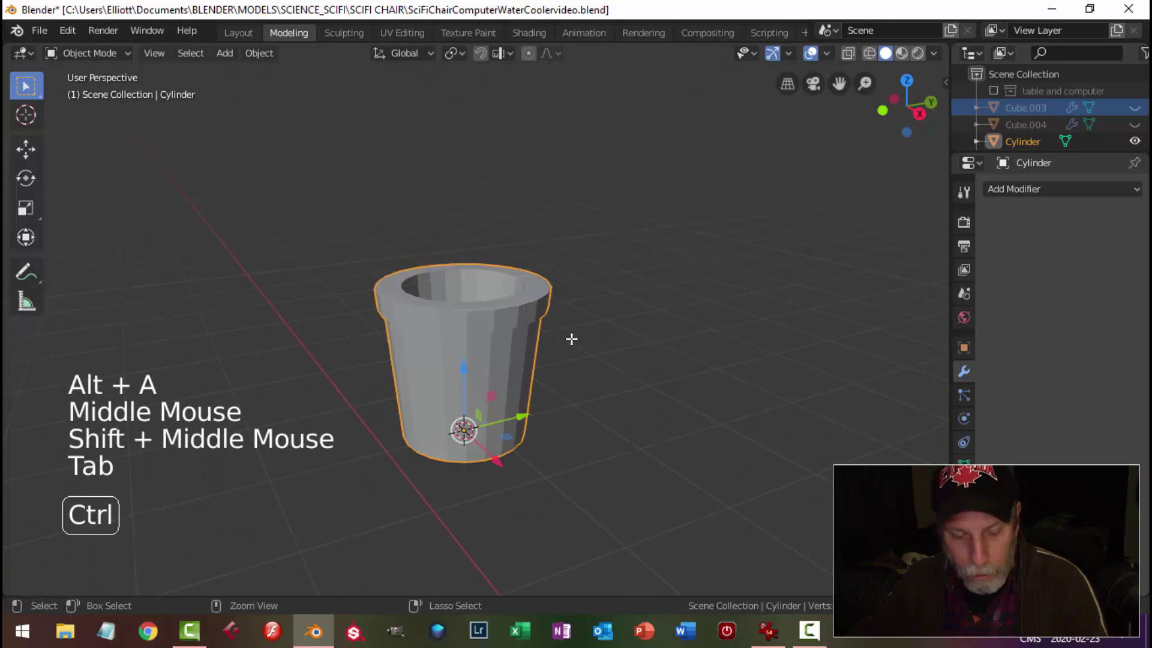
{"action": "key", "text": "ctrl+1"}
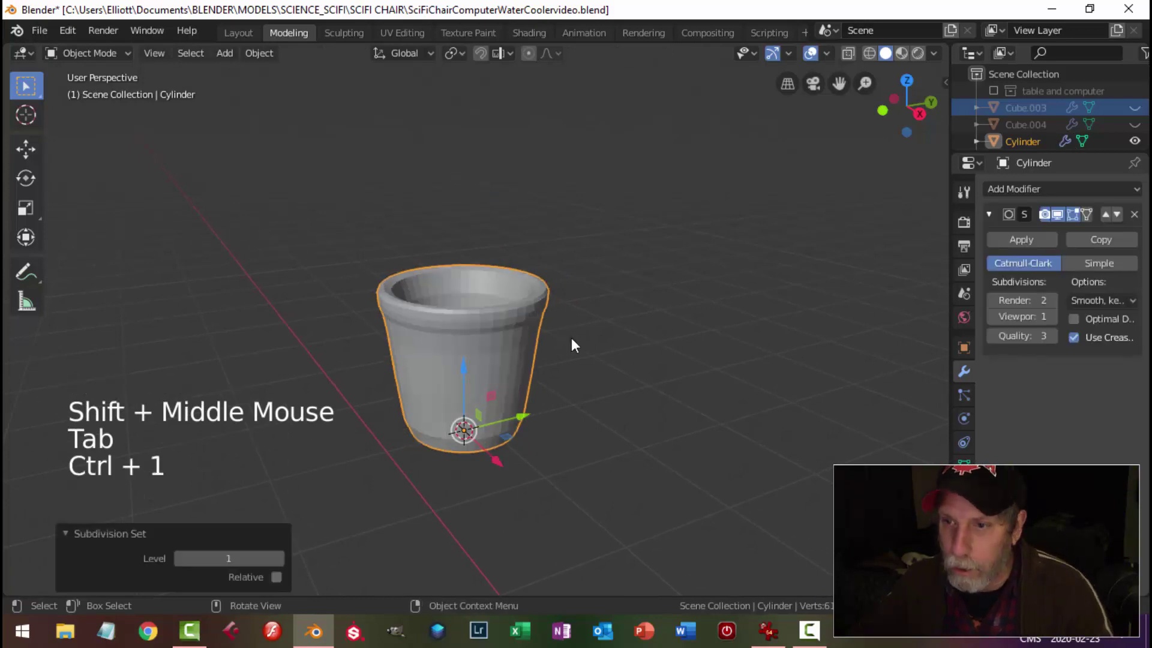
{"action": "right_click", "coordinate": [483, 355]}
{"action": "left_click", "coordinate": [468, 325]}
{"action": "key", "text": "alt+a"}
{"action": "middle_click_drag", "start_coordinate": [557, 357], "coordinate": [538, 337]}
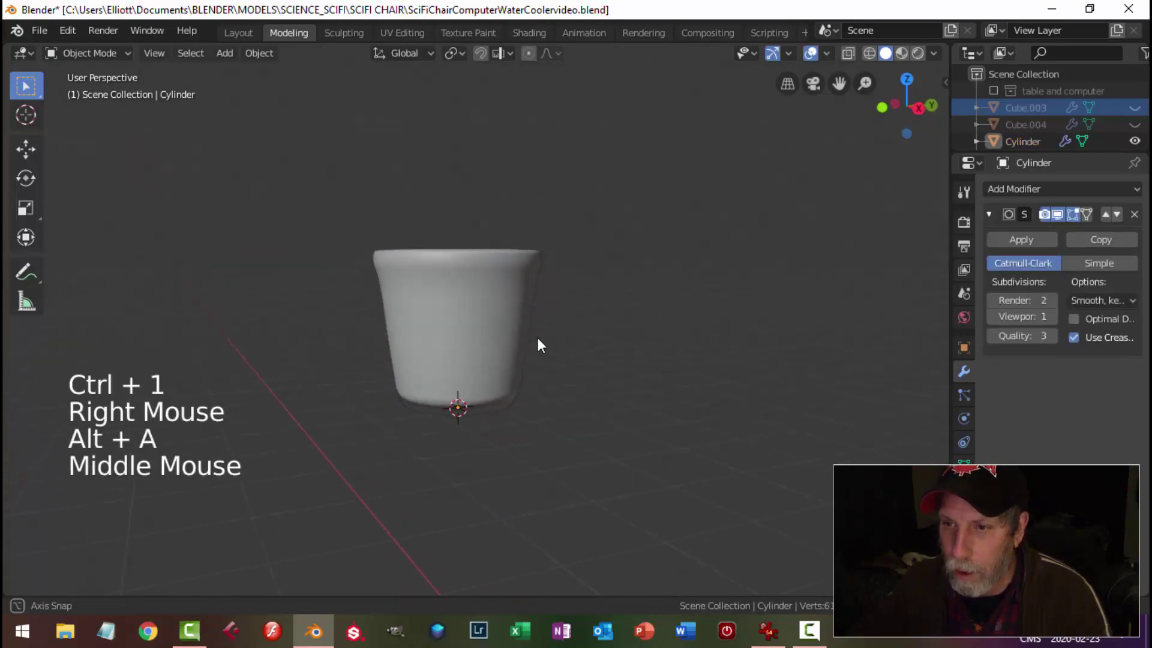
Add supporting loop cuts on the outer wall close under the lip (factor -0.941) and close to the base (factor 0.887)
{"action": "key", "text": "Tab"}
{"action": "key", "text": "ctrl+r"}
{"action": "left_click", "coordinate": [492, 312]}
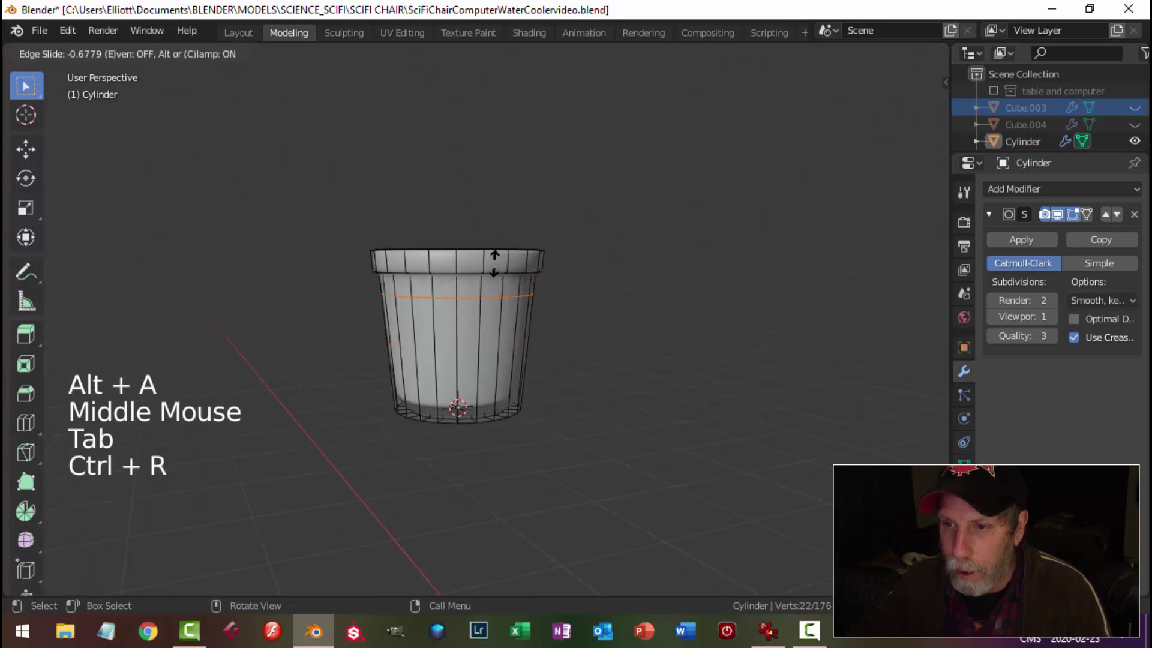
{"action": "left_click", "coordinate": [494, 245]}
{"action": "key", "text": "ctrl+r"}
{"action": "left_click", "coordinate": [491, 342]}
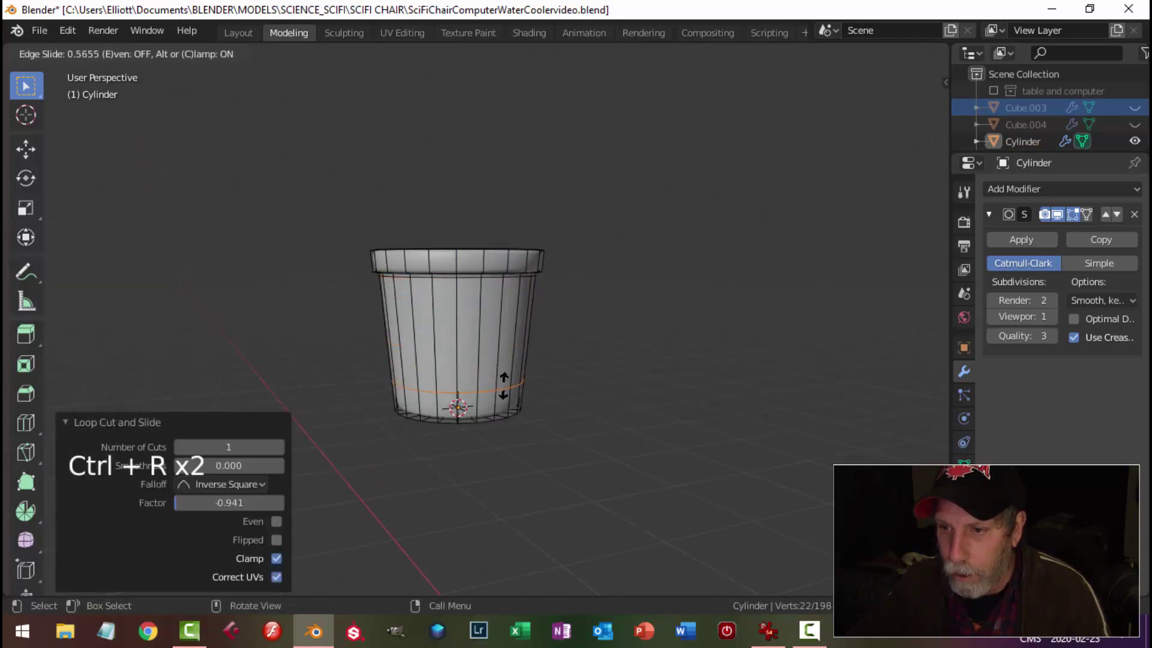
{"action": "left_click", "coordinate": [512, 410]}
{"action": "middle_click_drag", "start_coordinate": [553, 313], "coordinate": [519, 332]}
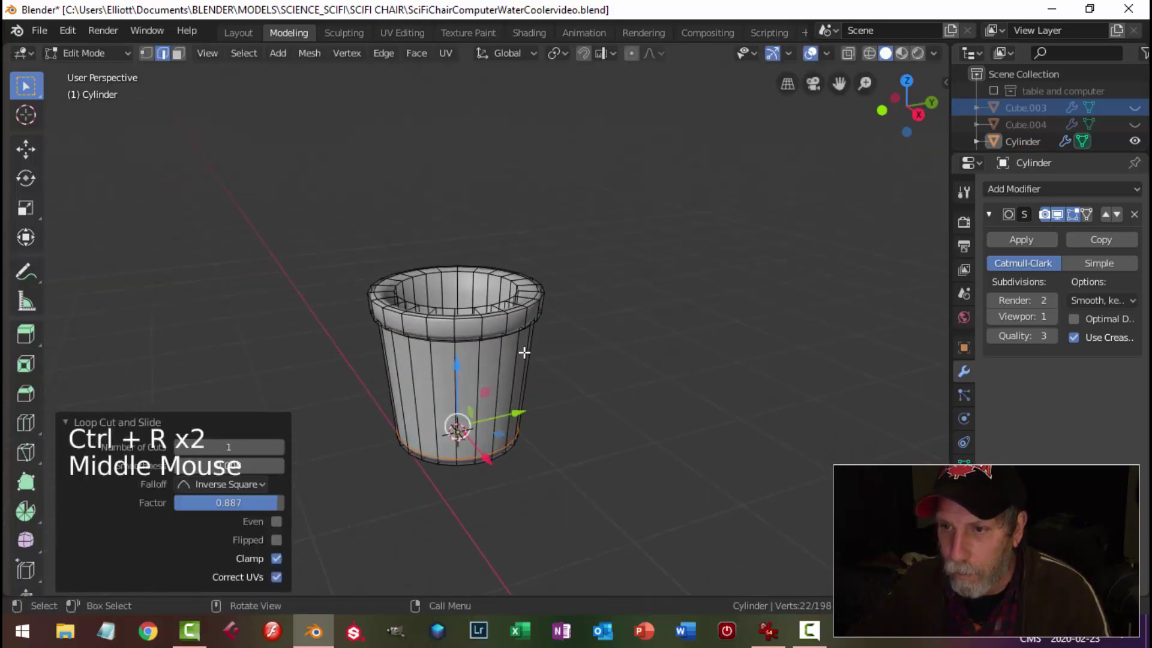
{"action": "scroll", "coordinate": [515, 331], "scroll_direction": "up", "scroll_amount": 2}
{"action": "key", "text": "alt+a"}
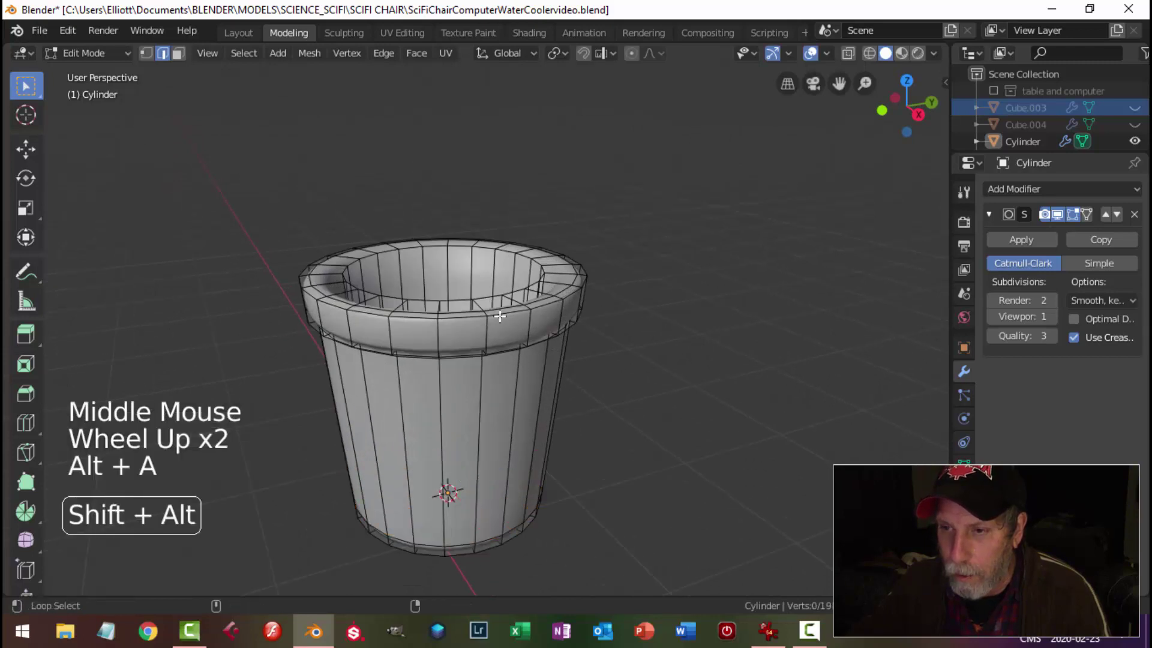
Bevel the lip's upper and lower outer edge loops by about 0.0046 m with one segment to sharpen them
{"action": "left_click", "coordinate": [501, 315], "text": "alt+shift"}
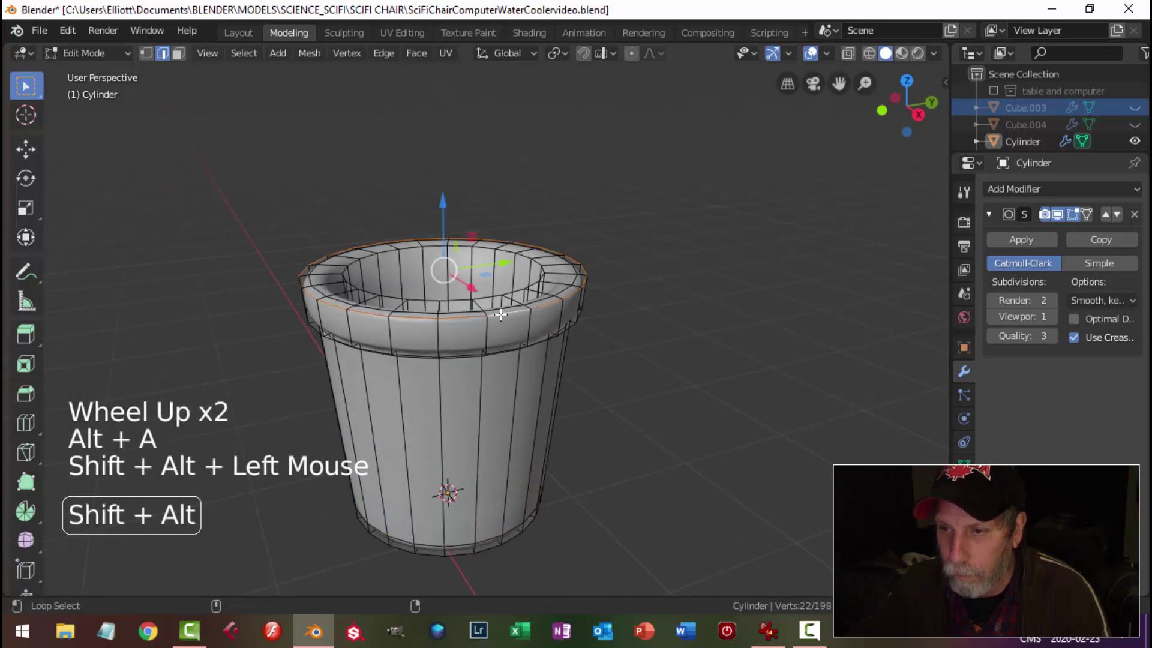
{"action": "left_click", "coordinate": [506, 350], "text": "alt+shift"}
{"action": "middle_click_drag", "start_coordinate": [568, 350], "coordinate": [572, 316]}
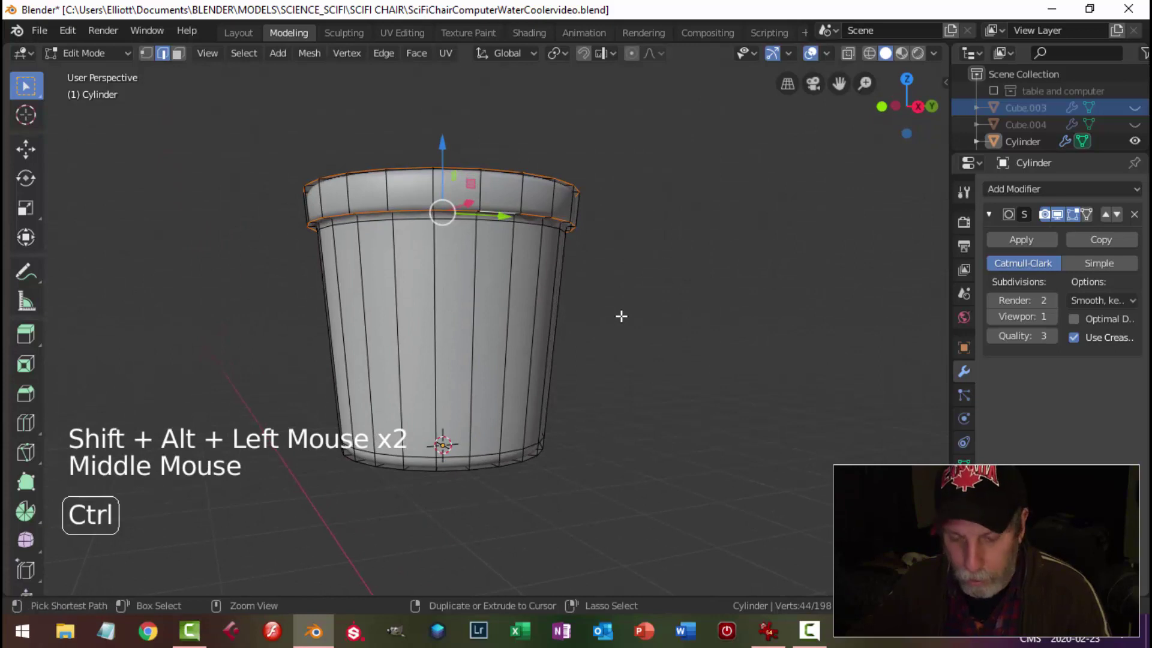
{"action": "key", "text": "ctrl+b"}
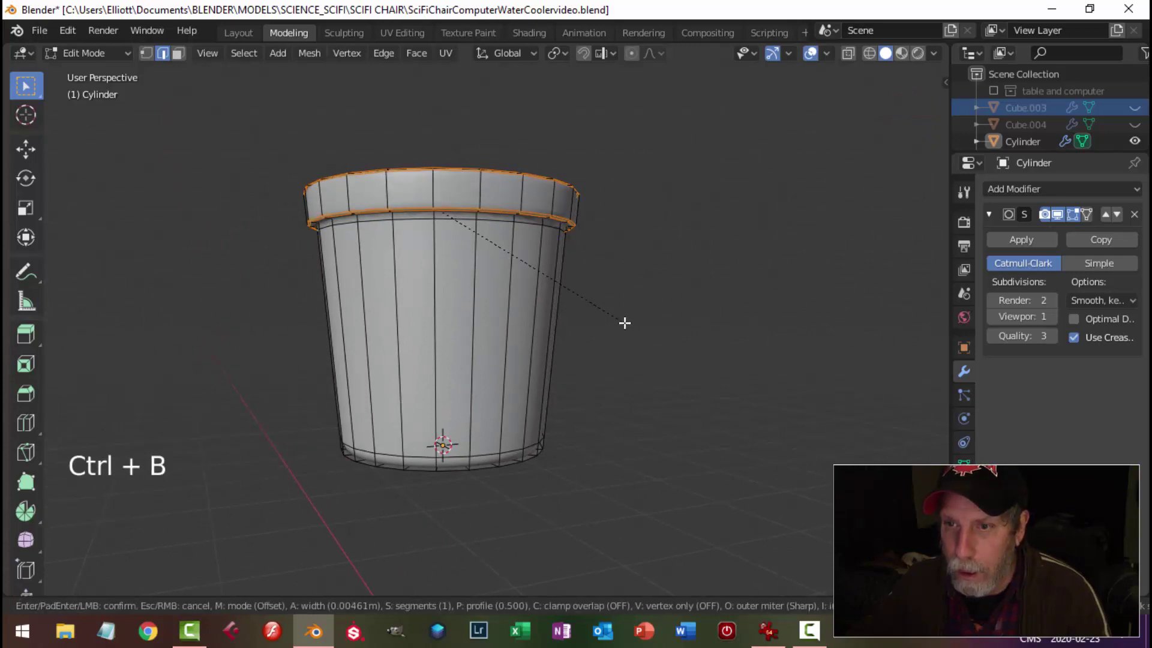
{"action": "left_click", "coordinate": [624, 323]}
{"action": "key", "text": "Tab"}
{"action": "scroll", "coordinate": [569, 321], "scroll_direction": "down", "scroll_amount": 2}
{"action": "key", "text": "alt+a"}
{"action": "middle_click_drag", "start_coordinate": [561, 326], "coordinate": [510, 410]}
Add a supporting loop cut inside the cup's inner wall, slid up close to the mouth
{"action": "key", "text": "Tab"}
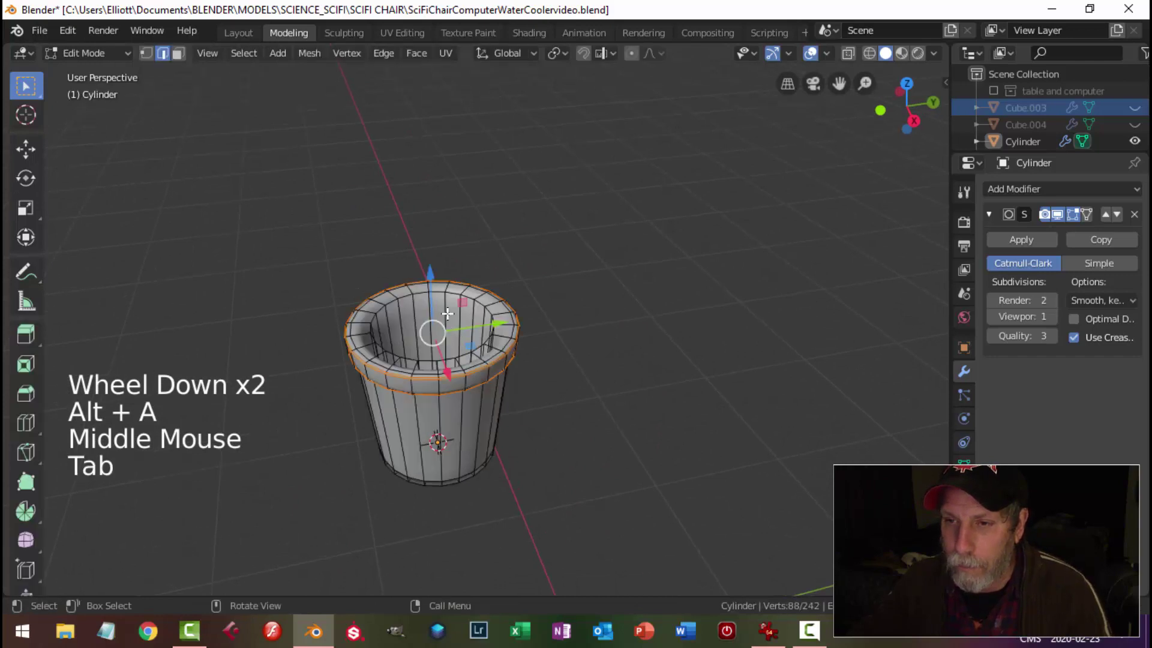
{"action": "key", "text": "ctrl+r"}
{"action": "left_click", "coordinate": [444, 282]}
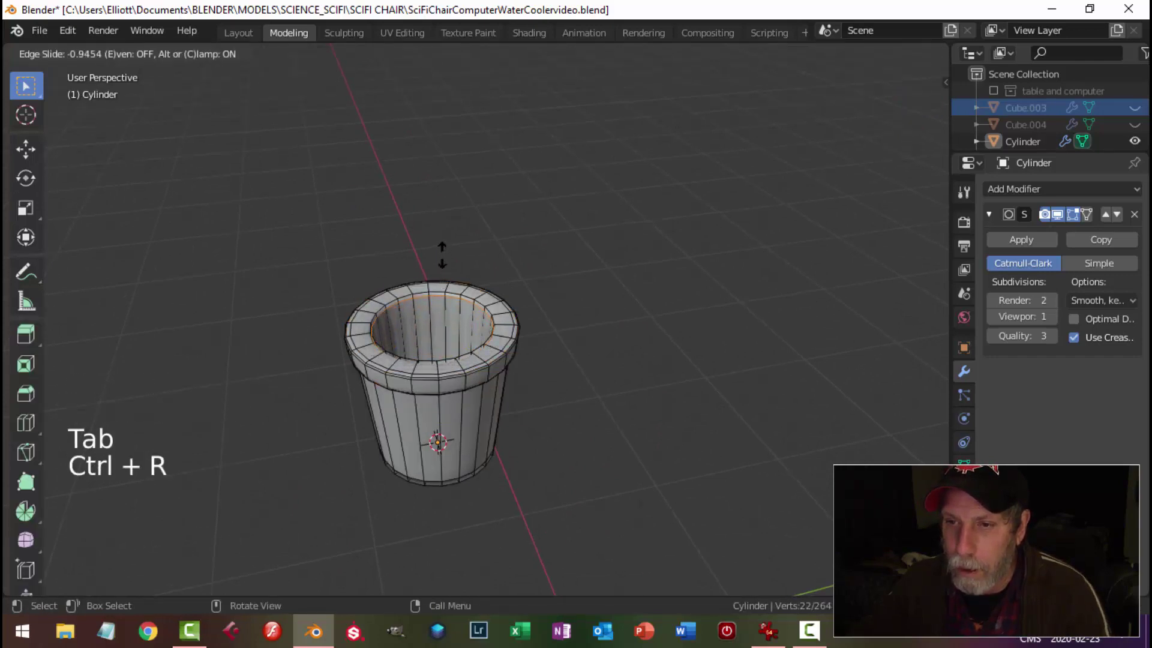
{"action": "left_click", "coordinate": [442, 254]}
{"action": "key", "text": "Tab"}
{"action": "scroll", "coordinate": [519, 395], "scroll_direction": "down", "scroll_amount": 3}
{"action": "middle_click_drag", "start_coordinate": [519, 395], "coordinate": [504, 258]}
{"action": "scroll", "coordinate": [519, 304], "scroll_direction": "up", "scroll_amount": 2}
Add a supporting loop cut on the ring under the cup, slid toward its outer edge
{"action": "key", "text": "Tab"}
{"action": "scroll", "coordinate": [504, 258], "scroll_direction": "up", "scroll_amount": 2}
{"action": "middle_click_drag", "start_coordinate": [500, 192], "coordinate": [496, 231], "text": "shift"}
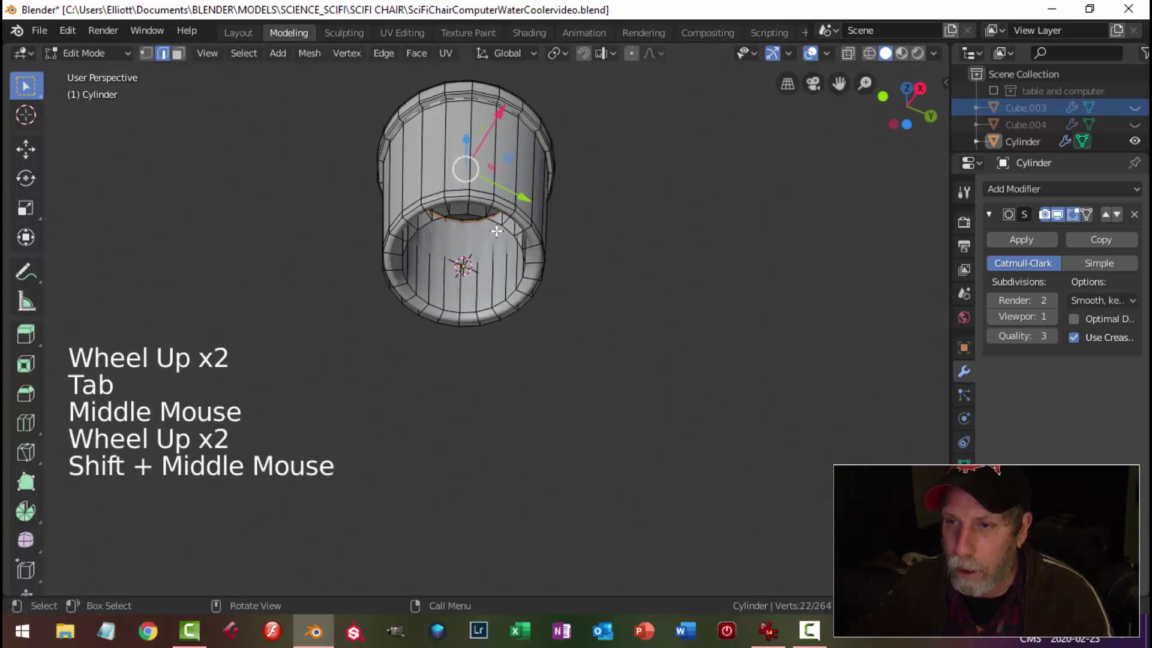
{"action": "key", "text": "ctrl+r"}
{"action": "left_click", "coordinate": [504, 223]}
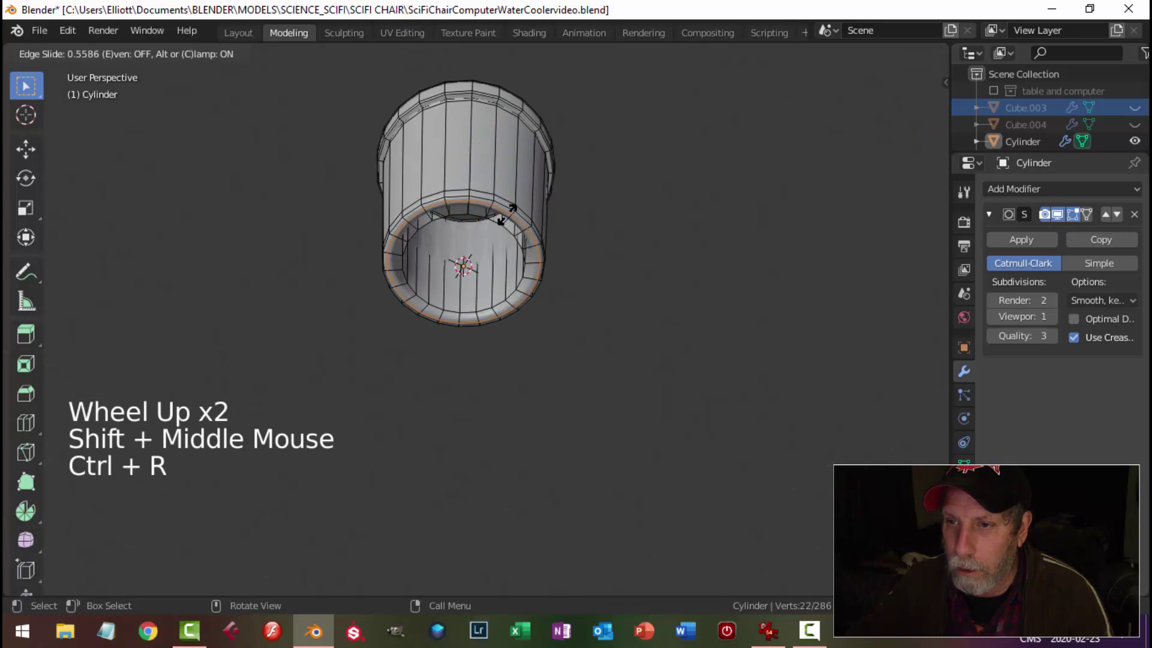
{"action": "left_click", "coordinate": [507, 214]}
{"action": "key", "text": "Tab"}
{"action": "middle_click_drag", "start_coordinate": [580, 253], "coordinate": [599, 349]}
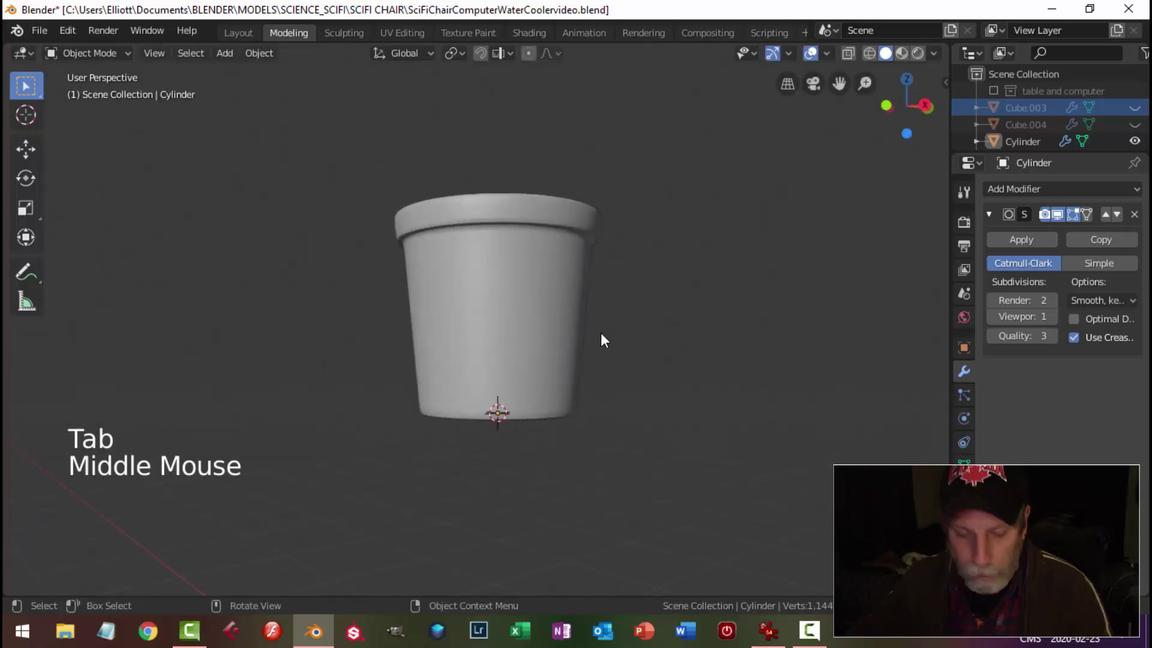
Unhide all objects and scale the whole cup mesh horizontally by about 0.92, keeping its height locked
{"action": "key", "text": "alt+h"}
{"action": "key", "text": "alt+a"}
{"action": "scroll", "coordinate": [600, 339], "scroll_direction": "down", "scroll_amount": 4}
{"action": "mouse_move", "coordinate": [501, 347]}
{"action": "middle_mouse_down"}
{"action": "mouse_move", "coordinate": [573, 397]}
{"action": "mouse_move", "coordinate": [582, 389]}
{"action": "mouse_move", "coordinate": [563, 440]}
{"action": "mouse_move", "coordinate": [570, 353]}
{"action": "mouse_move", "coordinate": [540, 399]}
{"action": "mouse_move", "coordinate": [502, 346]}
{"action": "mouse_move", "coordinate": [574, 377]}
{"action": "mouse_move", "coordinate": [568, 357]}
{"action": "middle_mouse_up"}
{"action": "left_click", "coordinate": [502, 346]}
{"action": "key", "text": "Tab"}
{"action": "key", "text": "a"}
{"action": "key", "text": "s"}
{"action": "key", "text": "shift+z"}
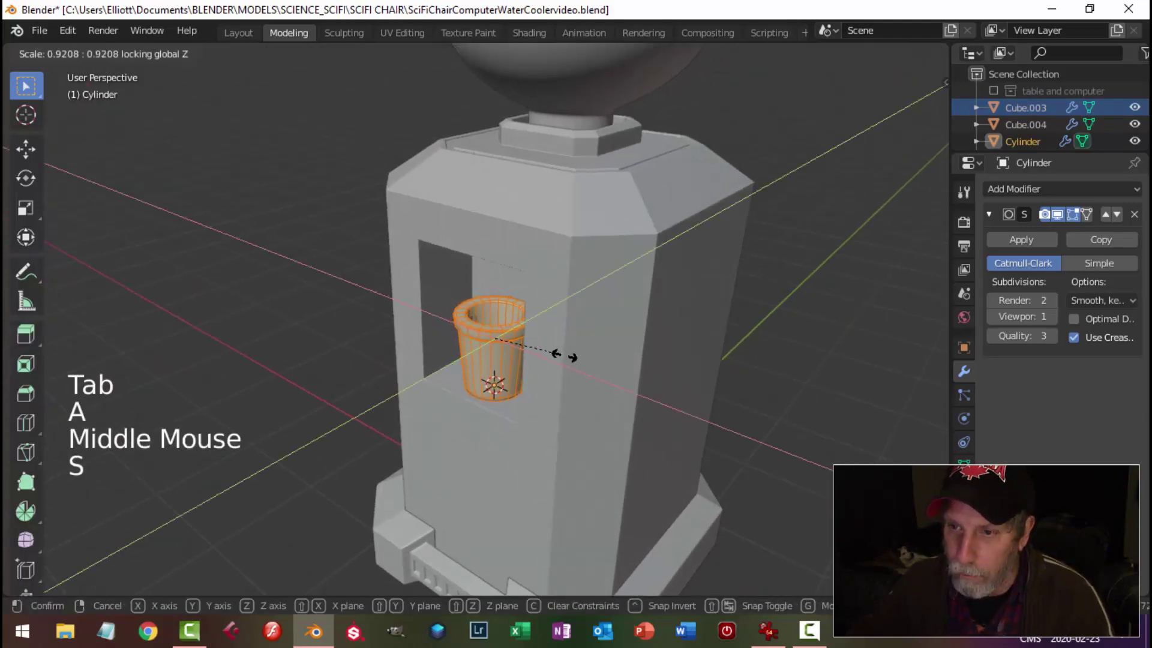
{"action": "left_click", "coordinate": [558, 356]}
{"action": "key", "text": "alt+a"}
{"action": "middle_click_drag", "start_coordinate": [558, 355], "coordinate": [534, 390]}
{"action": "key", "text": "Tab"}
Examine how the cup's proportions fit the dispenser recess and the whole cooler
{"action": "scroll", "coordinate": [606, 346], "scroll_direction": "down", "scroll_amount": 4}
{"action": "key", "text": "alt+a"}
{"action": "scroll", "coordinate": [588, 336], "scroll_direction": "down", "scroll_amount": 1}
{"action": "scroll", "coordinate": [513, 354], "scroll_direction": "up", "scroll_amount": 3}
{"action": "scroll", "coordinate": [520, 336], "scroll_direction": "down", "scroll_amount": 2}
{"action": "scroll", "coordinate": [540, 339], "scroll_direction": "up", "scroll_amount": 1}
{"action": "scroll", "coordinate": [532, 340], "scroll_direction": "up", "scroll_amount": 4}
{"action": "left_click", "coordinate": [530, 336]}
{"action": "key", "text": "Tab"}
{"action": "key", "text": "alt+a"}
{"action": "key", "text": "Tab"}
Narrow the dispenser recess by scaling the cooler body's two recess side faces along X by about 0.866
{"action": "left_click", "coordinate": [428, 278]}
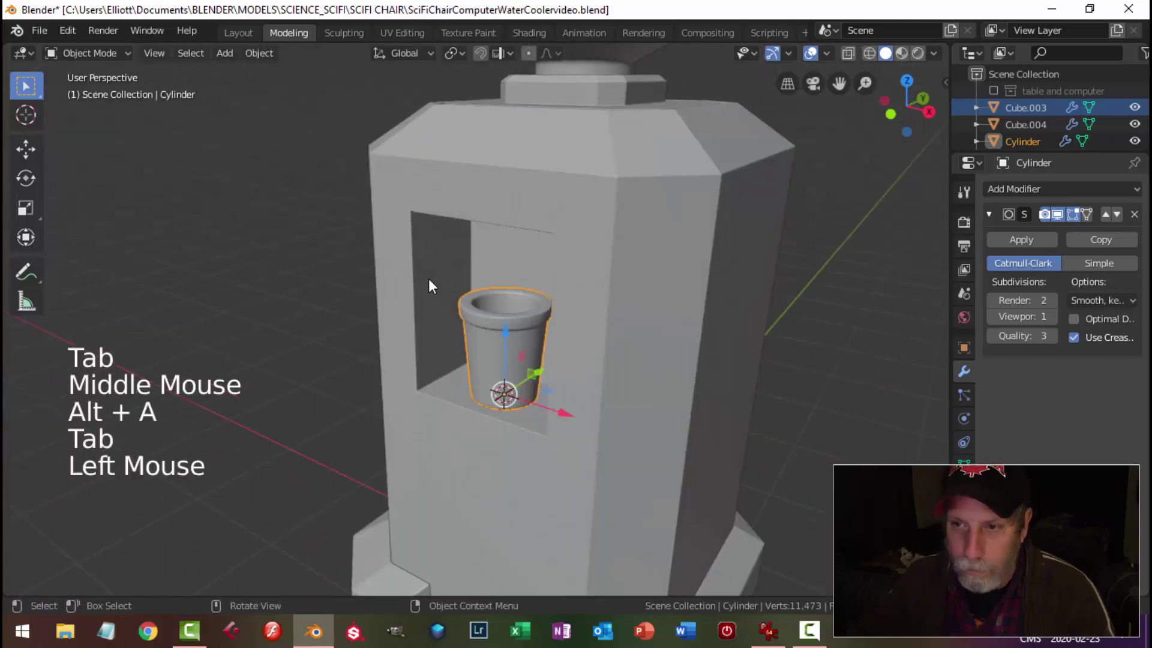
{"action": "key", "text": "Tab"}
{"action": "key", "text": "4"}
{"action": "left_click", "coordinate": [413, 300]}
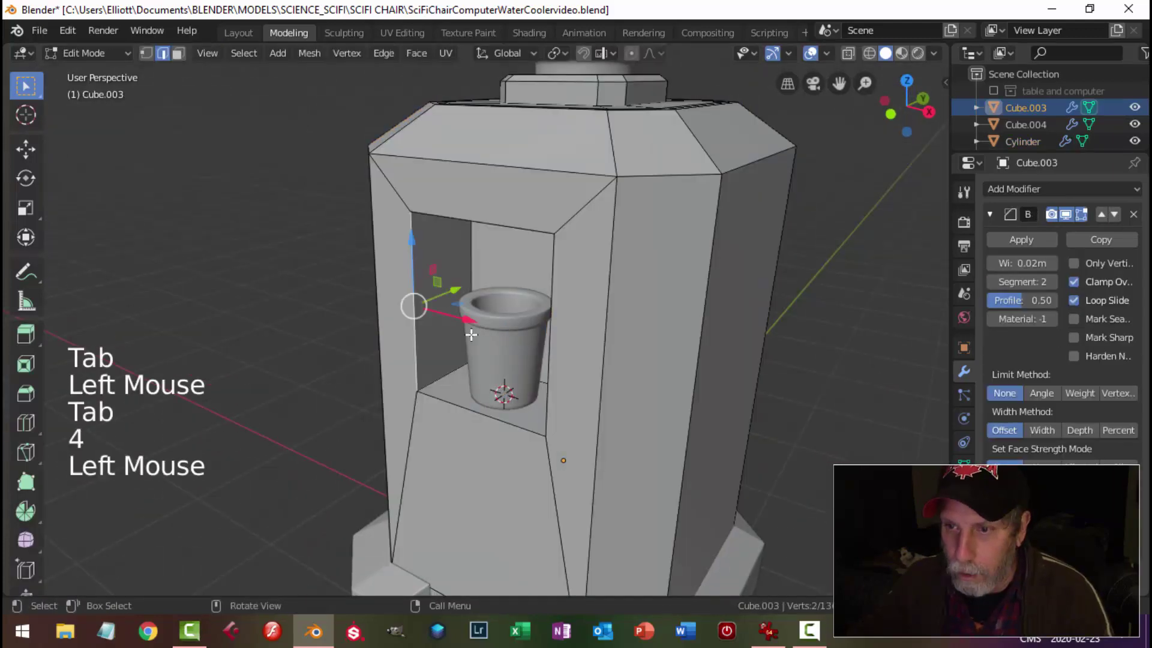
{"action": "middle_click_drag", "start_coordinate": [412, 300], "coordinate": [556, 363]}
{"action": "key", "text": "alt+a"}
{"action": "key", "text": "3"}
{"action": "left_click", "coordinate": [612, 273]}
{"action": "left_click", "coordinate": [440, 285], "text": "shift"}
{"action": "key", "text": "s"}
{"action": "key", "text": "x"}
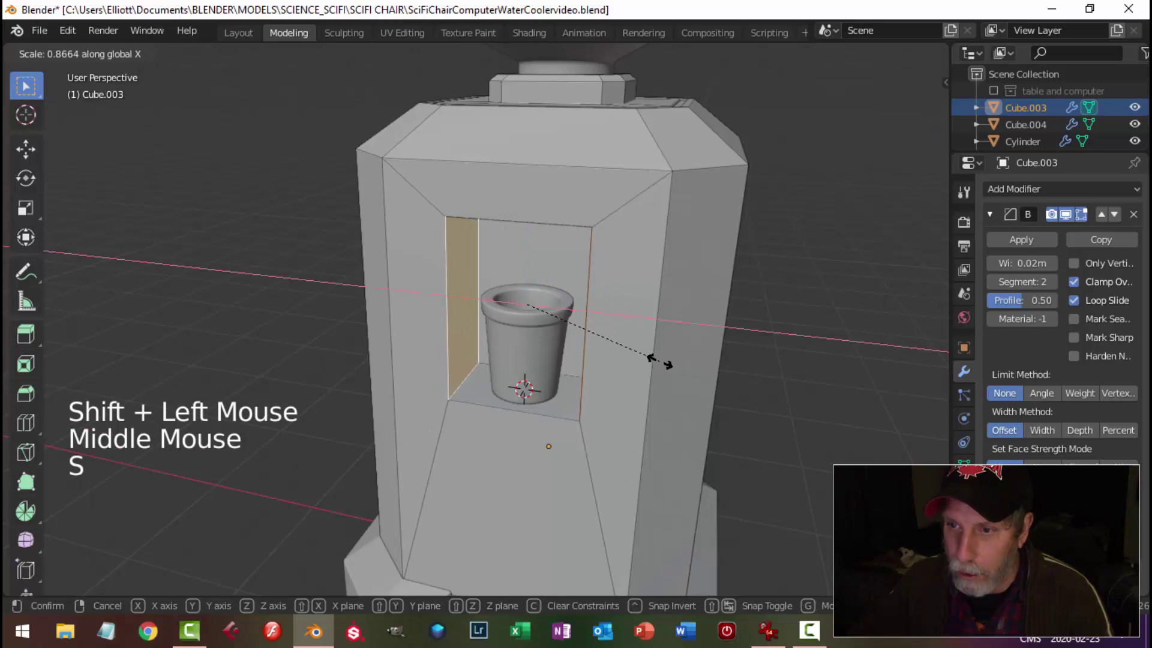
{"action": "left_click", "coordinate": [659, 361]}
{"action": "key", "text": "alt+a"}
{"action": "middle_click_drag", "start_coordinate": [659, 361], "coordinate": [632, 329]}
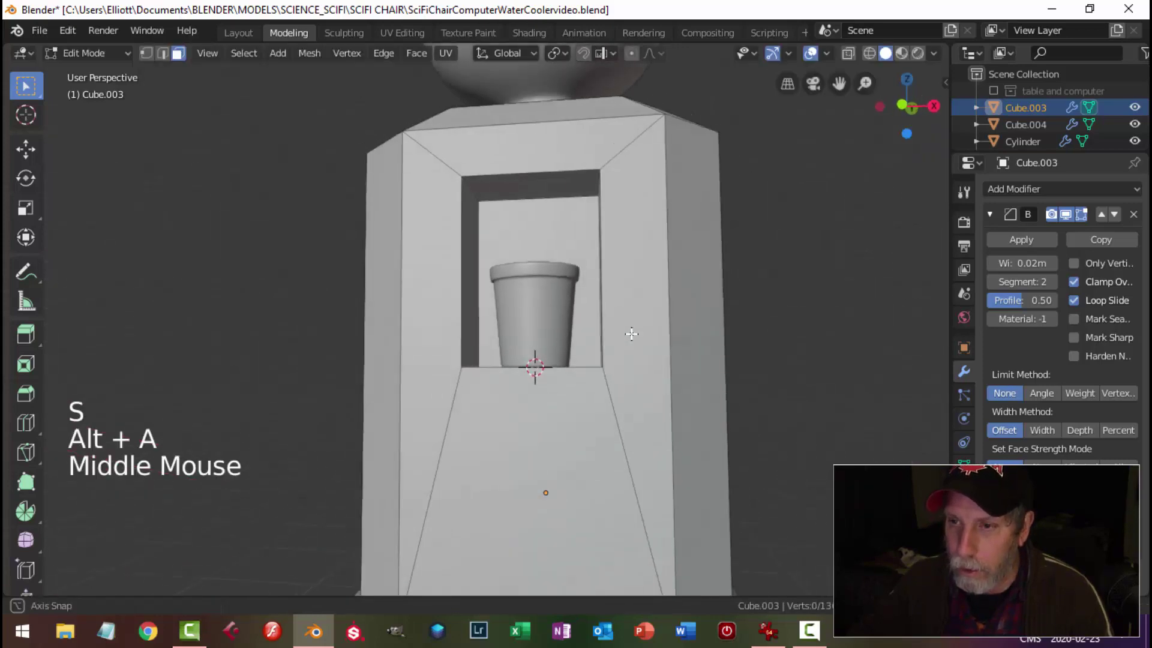
Lower the recess's top face slightly along Z and return the cooler body to Object Mode
{"action": "left_click", "coordinate": [543, 181]}
{"action": "left_click_drag", "start_coordinate": [533, 122], "coordinate": [544, 150]}
{"action": "key", "text": "alt+a"}
{"action": "middle_click_drag", "start_coordinate": [544, 150], "coordinate": [597, 368]}
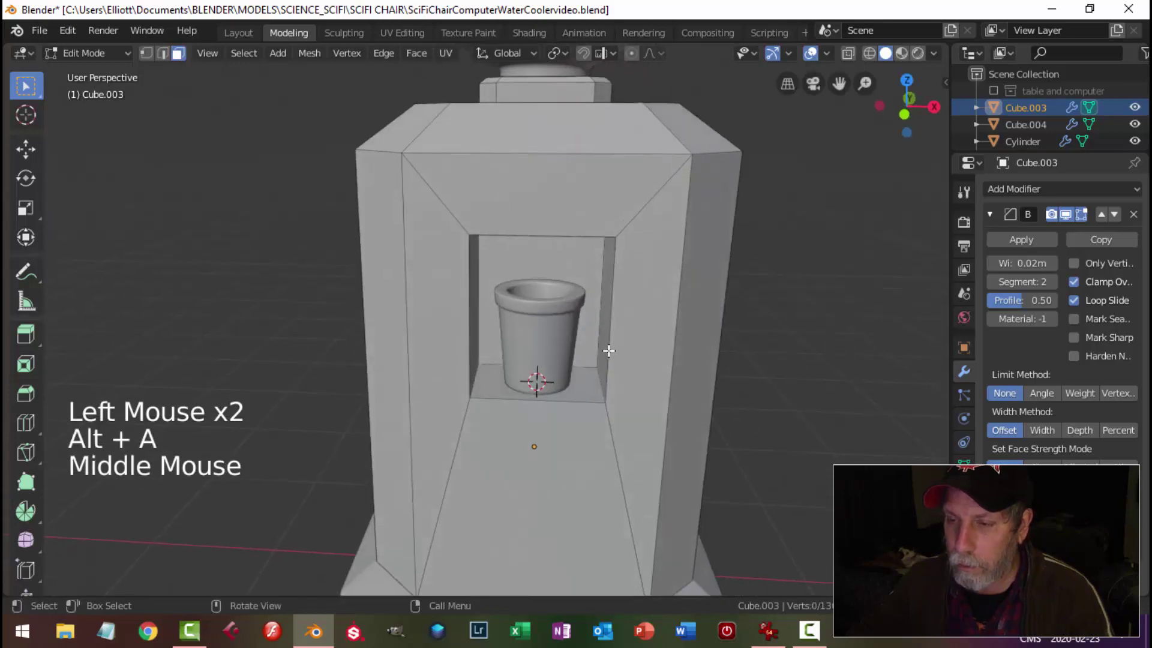
{"action": "key", "text": "Tab"}
{"action": "scroll", "coordinate": [608, 358], "scroll_direction": "down", "scroll_amount": 2}
{"action": "scroll", "coordinate": [608, 358], "scroll_direction": "down", "scroll_amount": 2}
{"action": "key", "text": "alt+a"}
{"action": "middle_click_drag", "start_coordinate": [660, 389], "coordinate": [576, 378]}
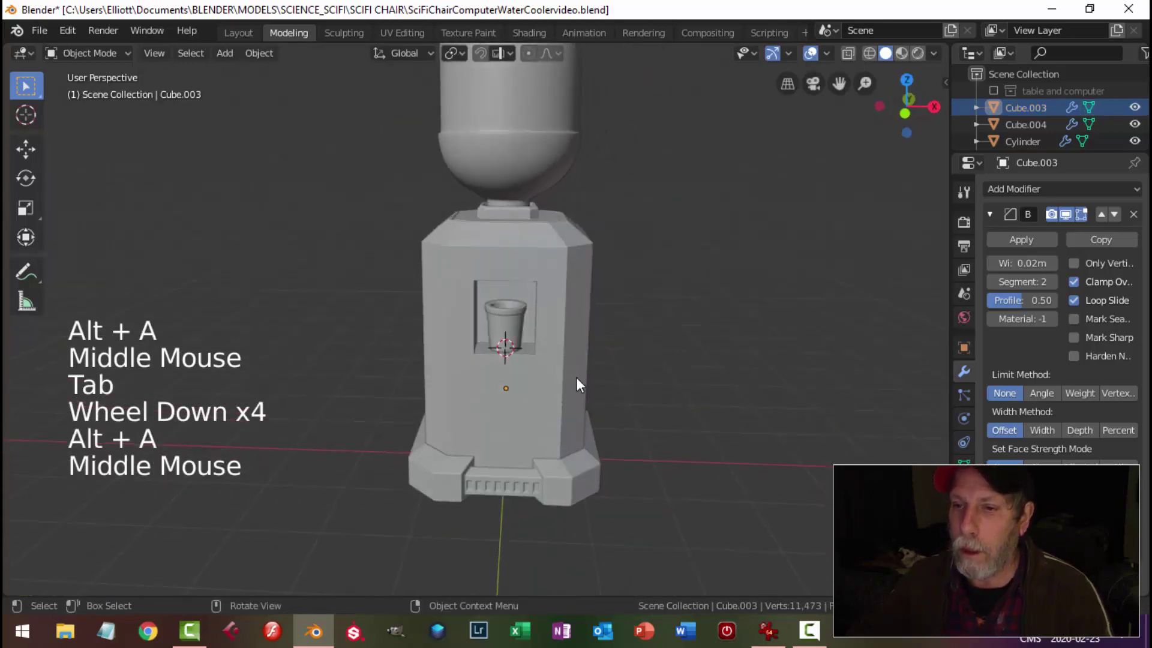
Nudge the cup very slightly along the Z axis in the recess, and clear the selection
{"action": "scroll", "coordinate": [576, 378], "scroll_direction": "up", "scroll_amount": 2}
{"action": "left_click", "coordinate": [534, 335]}
{"action": "left_click_drag", "start_coordinate": [520, 294], "coordinate": [516, 293]}
{"action": "key", "text": "alt+a"}
{"action": "scroll", "coordinate": [623, 352], "scroll_direction": "down", "scroll_amount": 2}
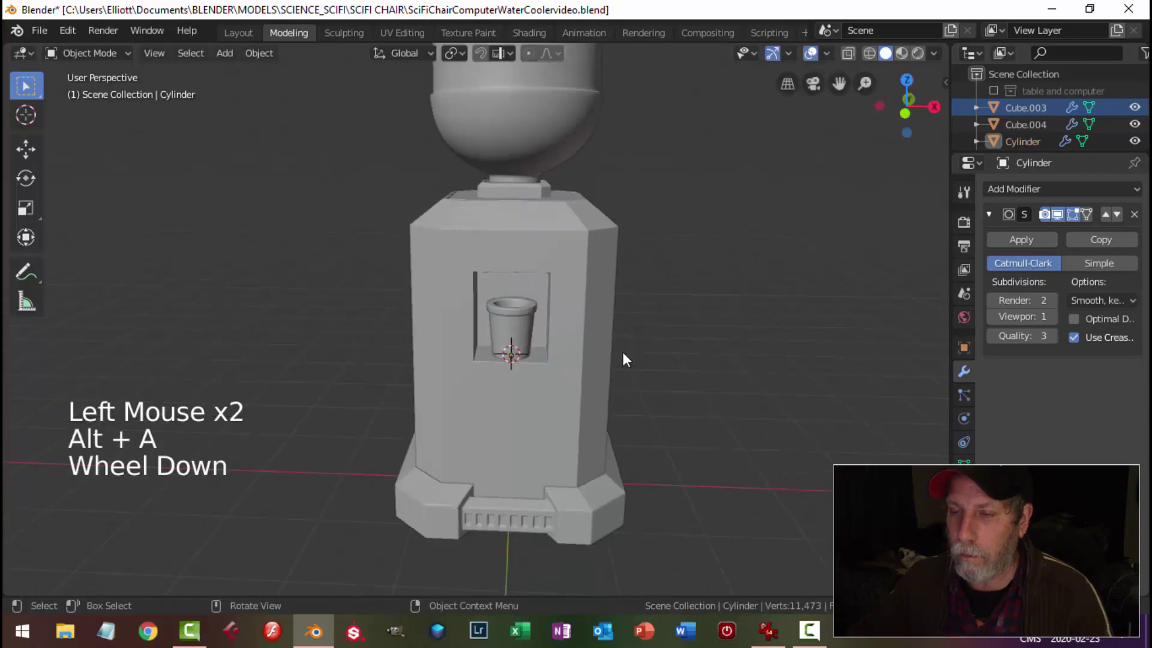
Scale the cup along Z by about 1.15 to make it taller, and nudge it slightly upward on the recess floor
{"action": "middle_click_drag", "start_coordinate": [622, 351], "coordinate": [646, 398]}
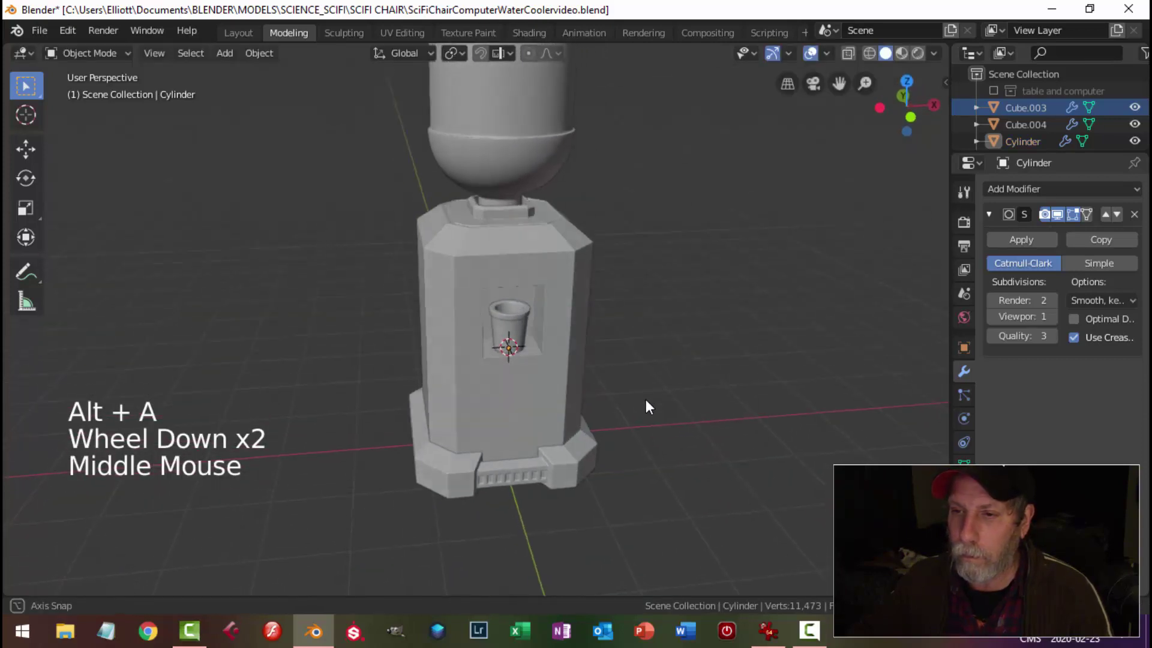
{"action": "scroll", "coordinate": [541, 387], "scroll_direction": "up", "scroll_amount": 6}
{"action": "mouse_move", "coordinate": [552, 388]}
{"action": "middle_mouse_down"}
{"action": "mouse_move", "coordinate": [524, 336]}
{"action": "mouse_move", "coordinate": [530, 376]}
{"action": "mouse_move", "coordinate": [527, 332]}
{"action": "mouse_move", "coordinate": [560, 371]}
{"action": "mouse_move", "coordinate": [482, 383]}
{"action": "mouse_move", "coordinate": [549, 364]}
{"action": "mouse_move", "coordinate": [580, 396]}
{"action": "mouse_move", "coordinate": [625, 359]}
{"action": "mouse_move", "coordinate": [513, 382]}
{"action": "mouse_move", "coordinate": [472, 377]}
{"action": "mouse_move", "coordinate": [560, 375]}
{"action": "mouse_move", "coordinate": [585, 361]}
{"action": "mouse_move", "coordinate": [542, 416]}
{"action": "mouse_move", "coordinate": [543, 375]}
{"action": "middle_mouse_up"}
{"action": "scroll", "coordinate": [531, 376], "scroll_direction": "down", "scroll_amount": 1}
{"action": "scroll", "coordinate": [546, 378], "scroll_direction": "down", "scroll_amount": 2}
{"action": "scroll", "coordinate": [560, 386], "scroll_direction": "down", "scroll_amount": 3}
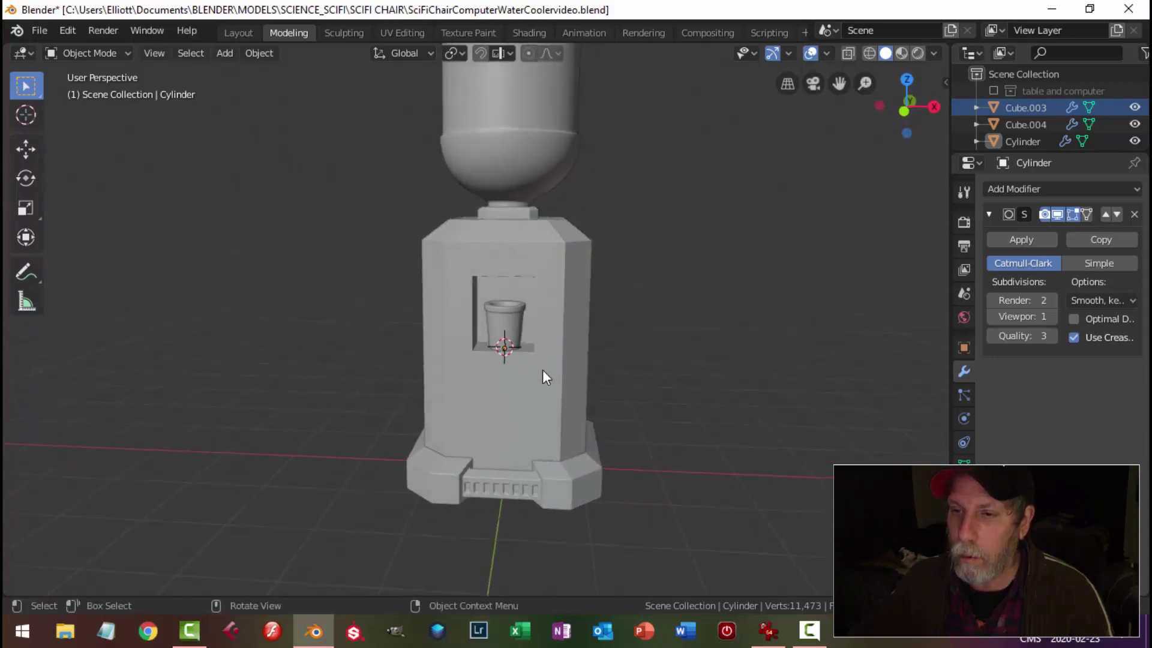
{"action": "scroll", "coordinate": [543, 375], "scroll_direction": "up", "scroll_amount": 5}
{"action": "middle_click_drag", "start_coordinate": [577, 337], "coordinate": [573, 321]}
{"action": "left_click", "coordinate": [569, 318]}
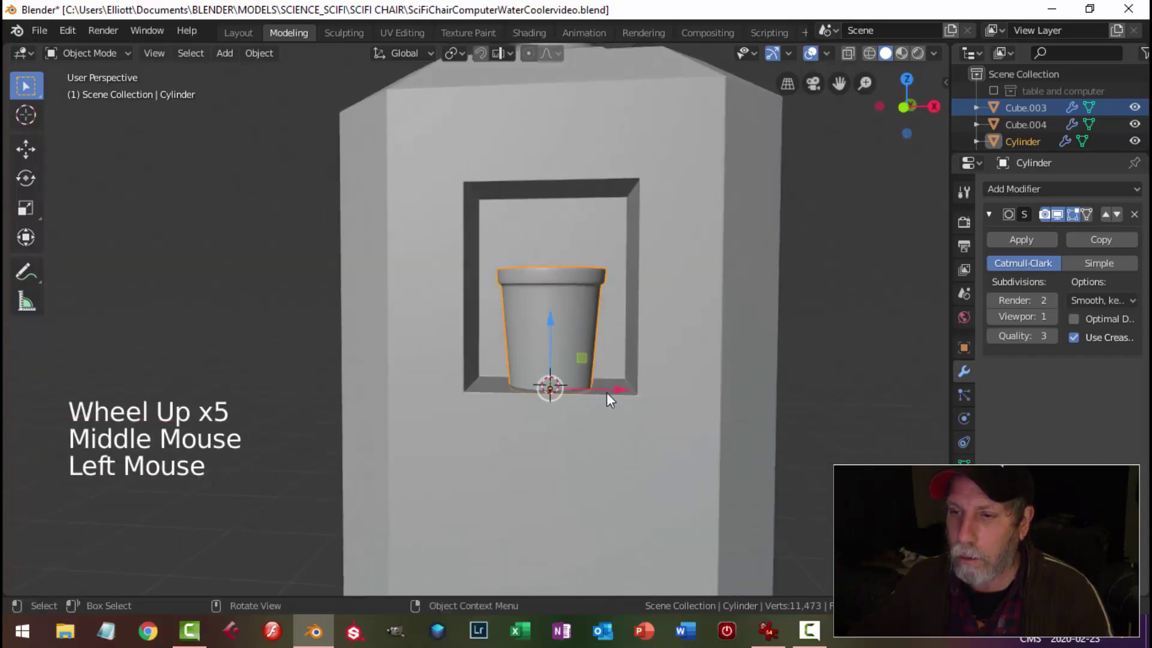
{"action": "key", "text": "s"}
{"action": "key", "text": "z"}
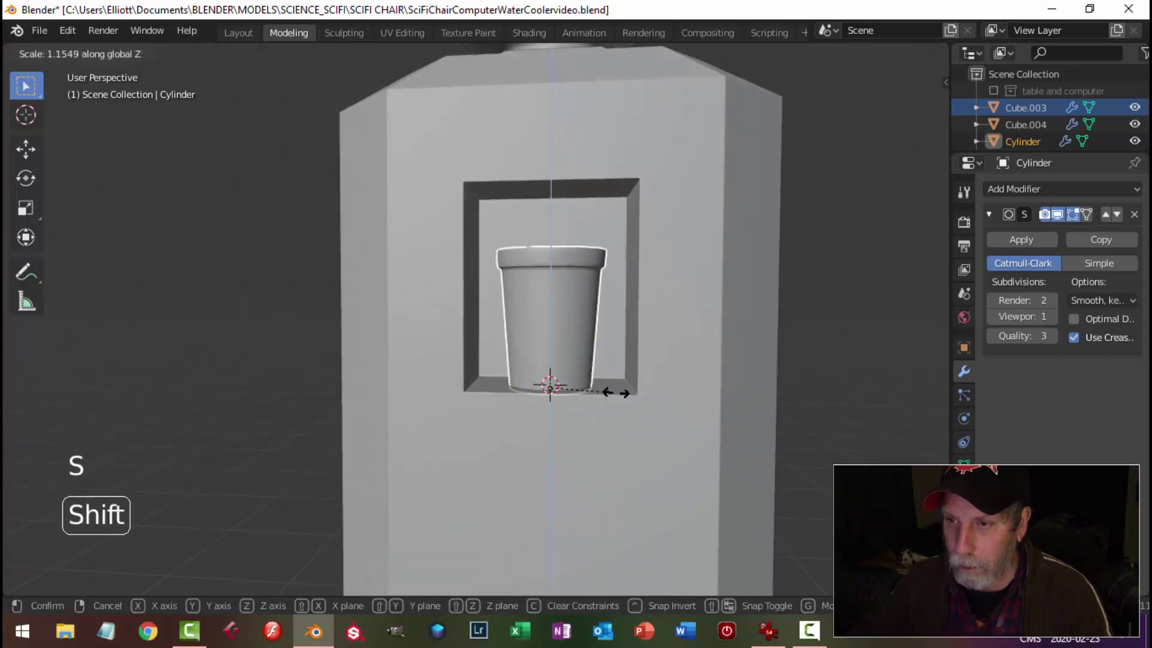
{"action": "left_click", "coordinate": [615, 389]}
{"action": "left_click_drag", "start_coordinate": [564, 335], "coordinate": [555, 317]}
{"action": "key", "text": "alt+a"}
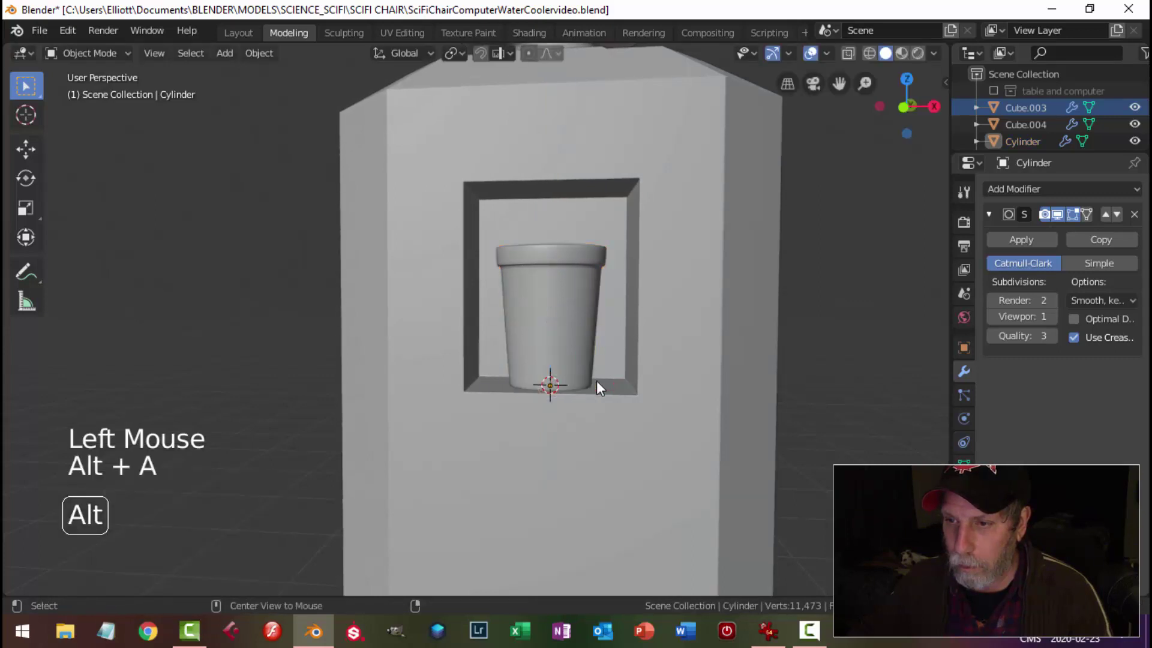
Save the water cooler scene to its existing file
{"action": "scroll", "coordinate": [596, 381], "scroll_direction": "down", "scroll_amount": 4}
{"action": "middle_click_drag", "start_coordinate": [597, 380], "coordinate": [726, 384]}
{"action": "key", "text": "ctrl+s"}
Select the cooler's main body and set its origin to geometry using the median center
{"action": "scroll", "coordinate": [599, 404], "scroll_direction": "down", "scroll_amount": 4}
{"action": "left_click", "coordinate": [511, 390]}
{"action": "key", "text": "shift+s"}
{"action": "left_click", "coordinate": [589, 481]}
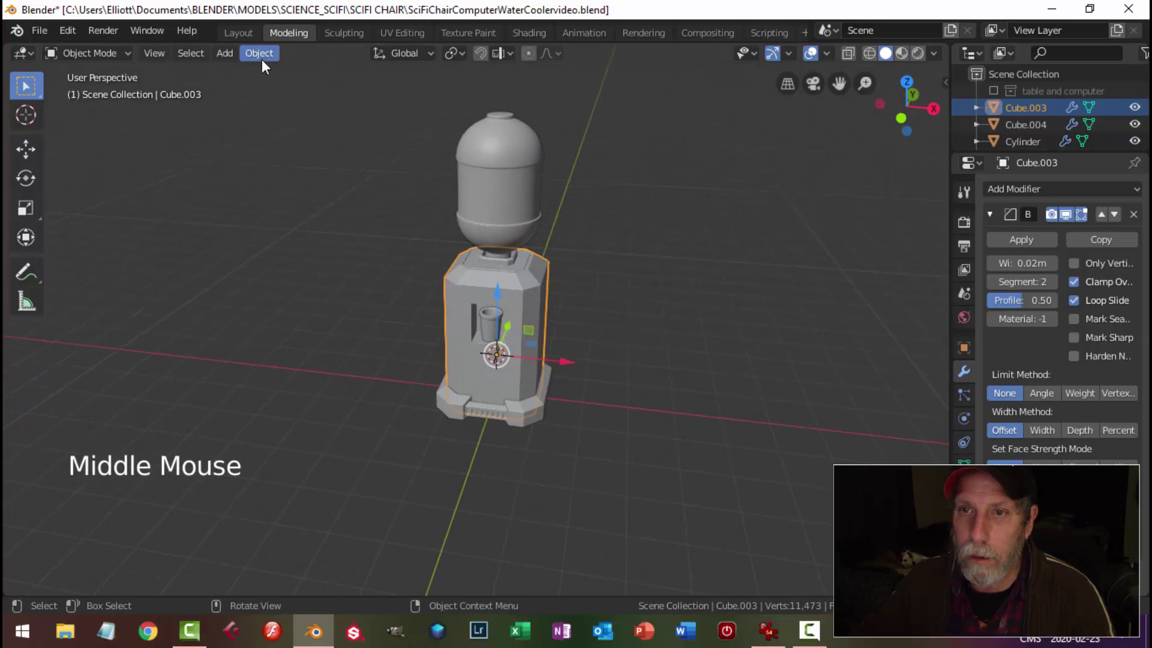
{"action": "left_click", "coordinate": [262, 59]}
{"action": "mouse_move", "coordinate": [275, 85]}
{"action": "left_click", "coordinate": [468, 104]}
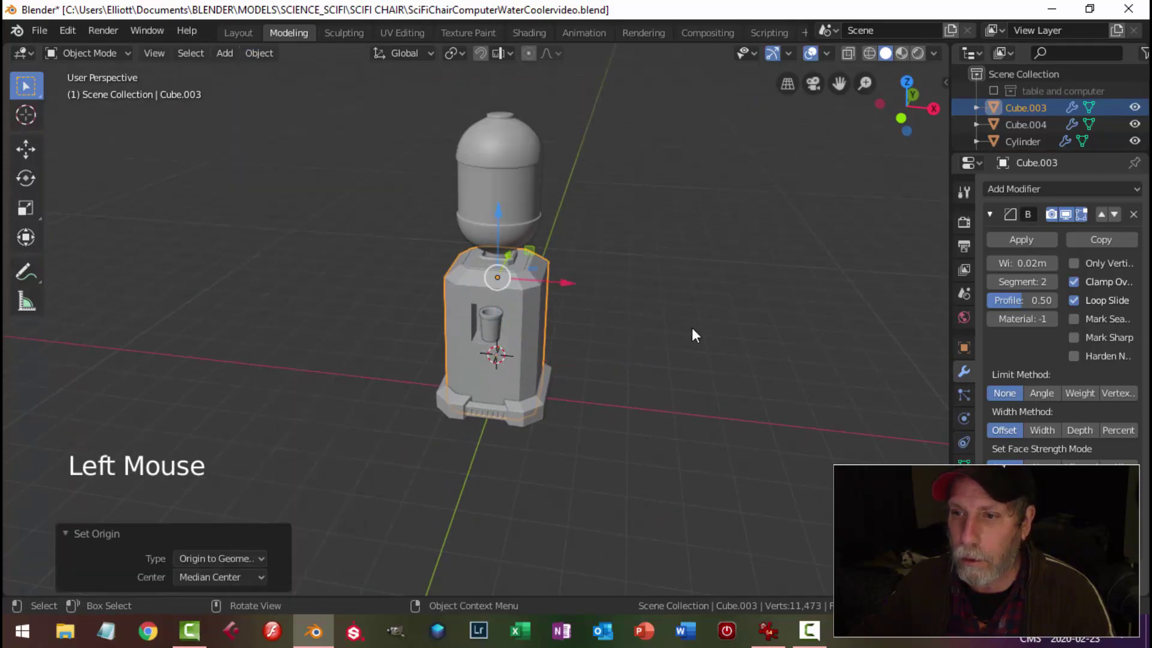
Snap the 3D cursor to the selected cooler body's origin
{"action": "middle_click_drag", "start_coordinate": [693, 328], "coordinate": [549, 319]}
{"action": "key", "text": "shift+s"}
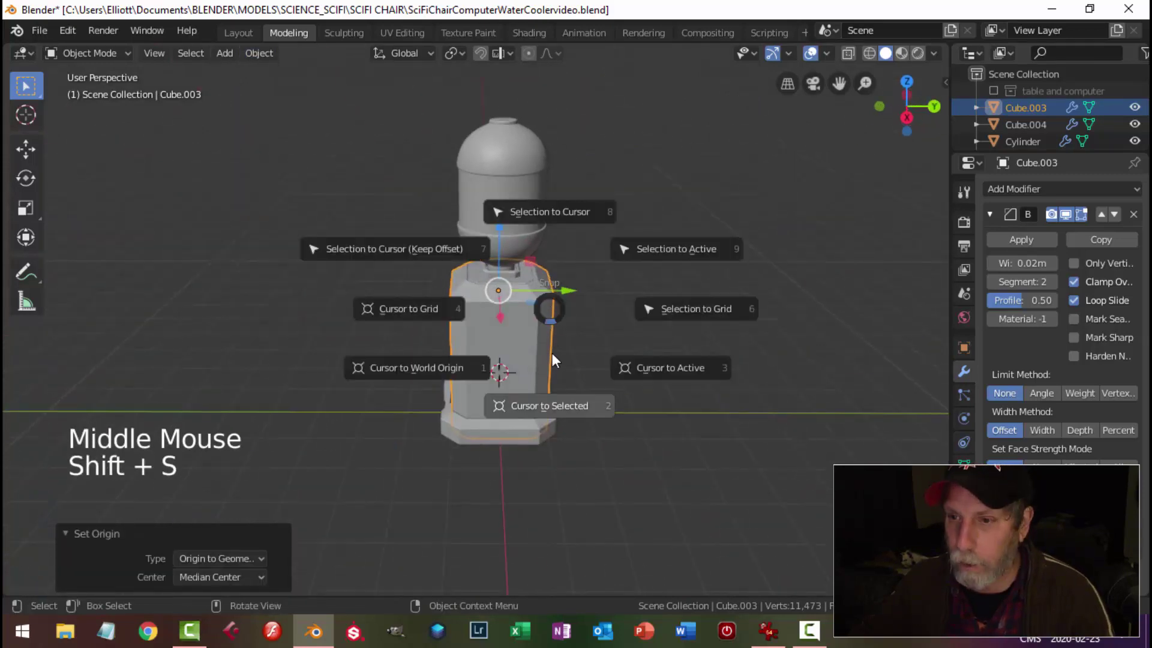
{"action": "left_click", "coordinate": [551, 407]}
{"action": "middle_click_drag", "start_coordinate": [551, 407], "coordinate": [595, 356]}
Add a mesh cylinder at the 3D cursor and move it along X out of the cooler body's side
{"action": "key", "text": "shift"}
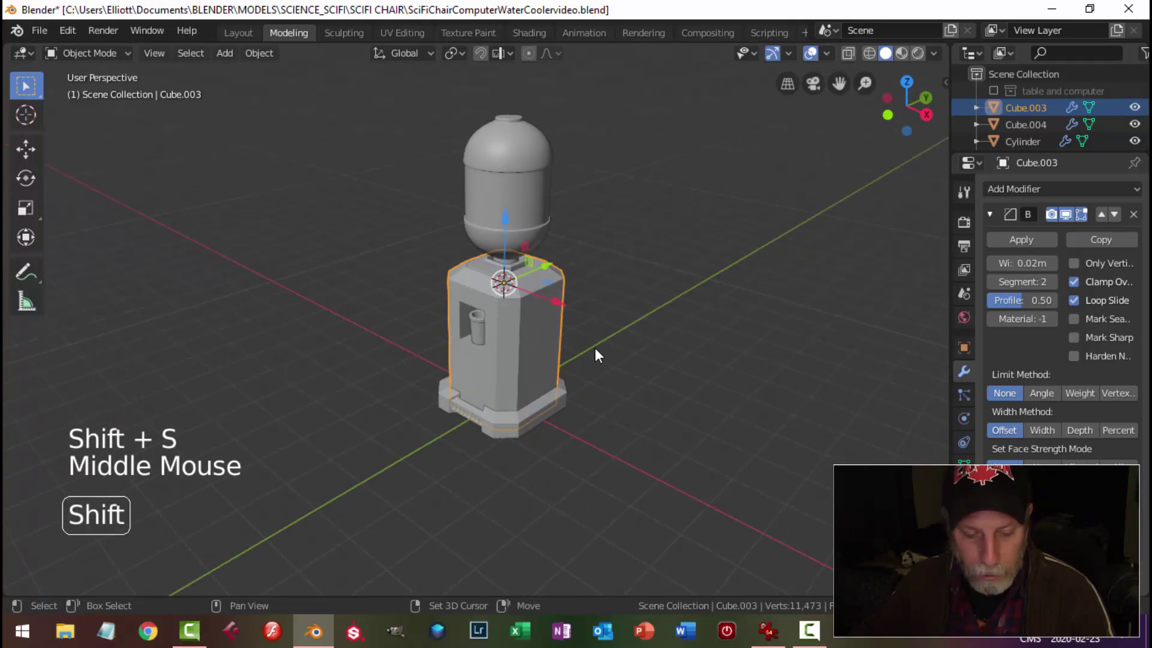
{"action": "key", "text": "shift+a"}
{"action": "mouse_move", "coordinate": [552, 288]}
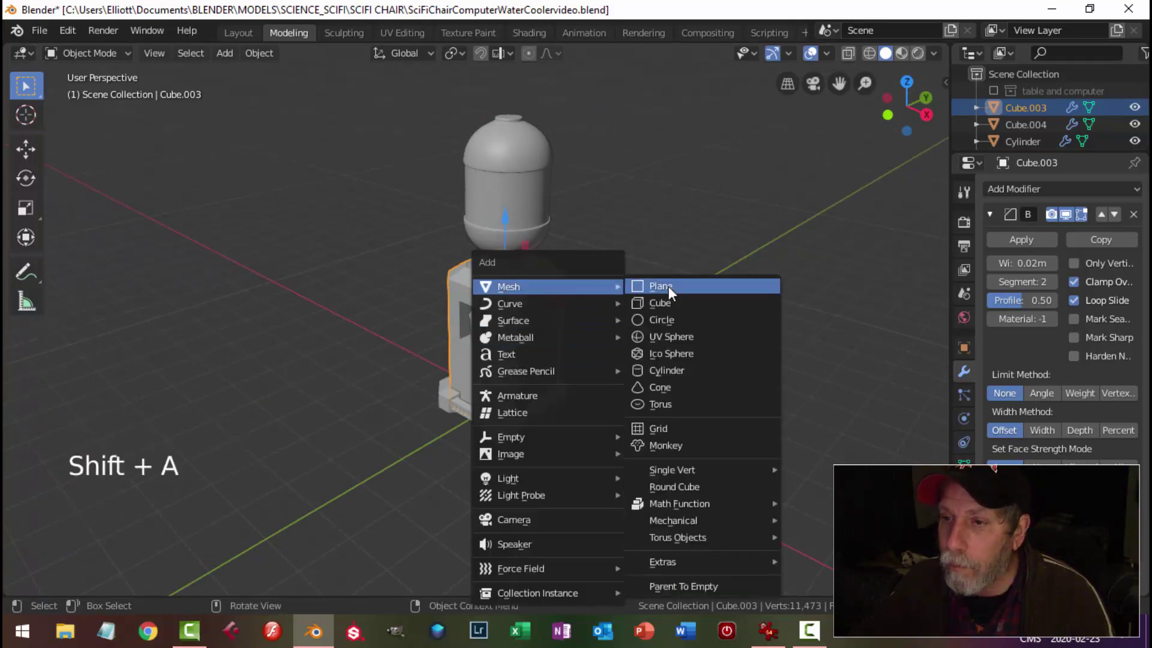
{"action": "left_click", "coordinate": [667, 370]}
{"action": "left_click_drag", "start_coordinate": [573, 315], "coordinate": [621, 335]}
Scale the cylinder's mesh to about 0.316 in X and Y, keeping its Z height
{"action": "key", "text": "Tab"}
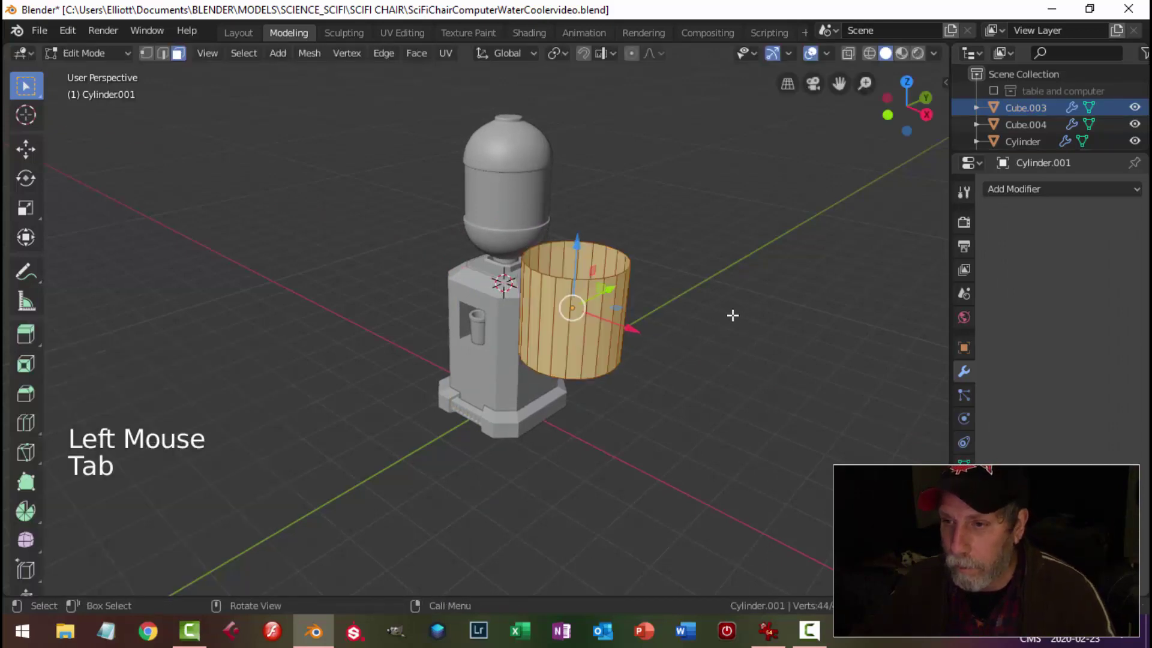
{"action": "middle_click_drag", "start_coordinate": [732, 314], "coordinate": [732, 302]}
{"action": "key", "text": "s"}
{"action": "key", "text": "shift+z"}
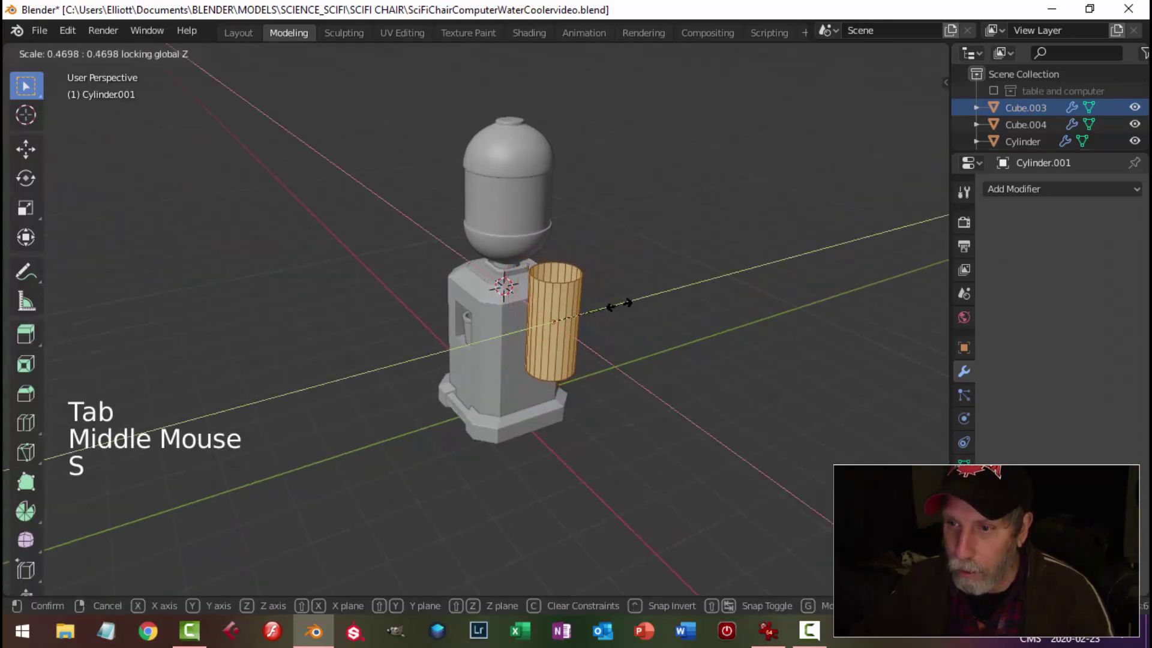
{"action": "left_click", "coordinate": [590, 305]}
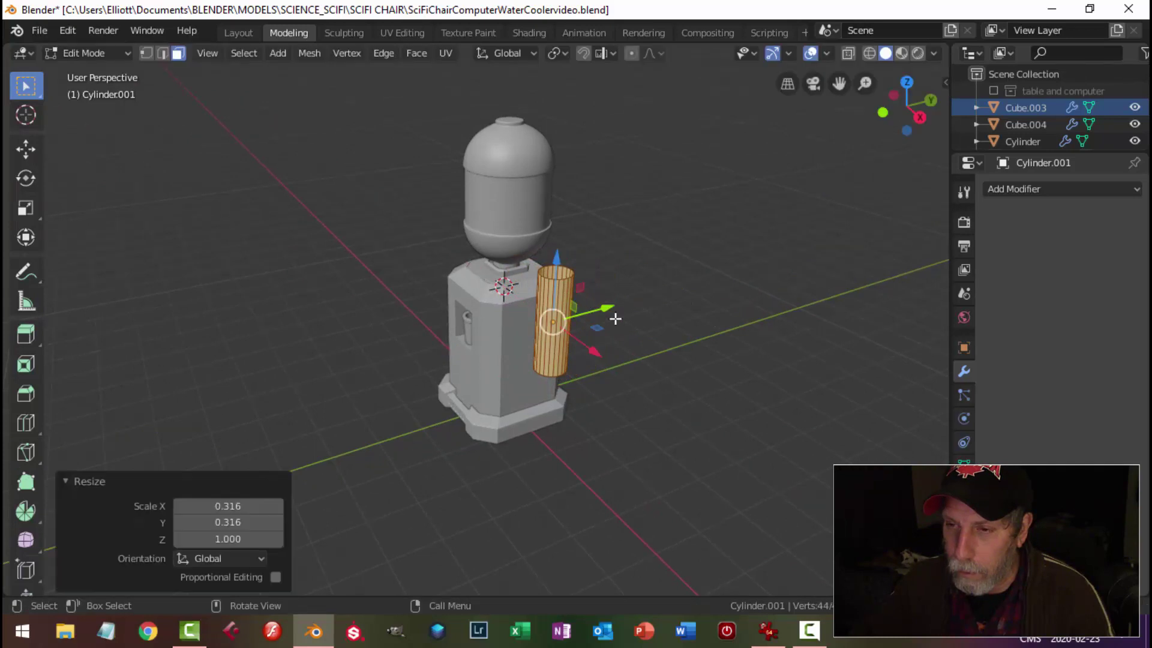
In front view, move the cylinder mesh about -0.459 m in X and -0.364 m in Z, against the body's side
{"action": "key", "text": "KP_1"}
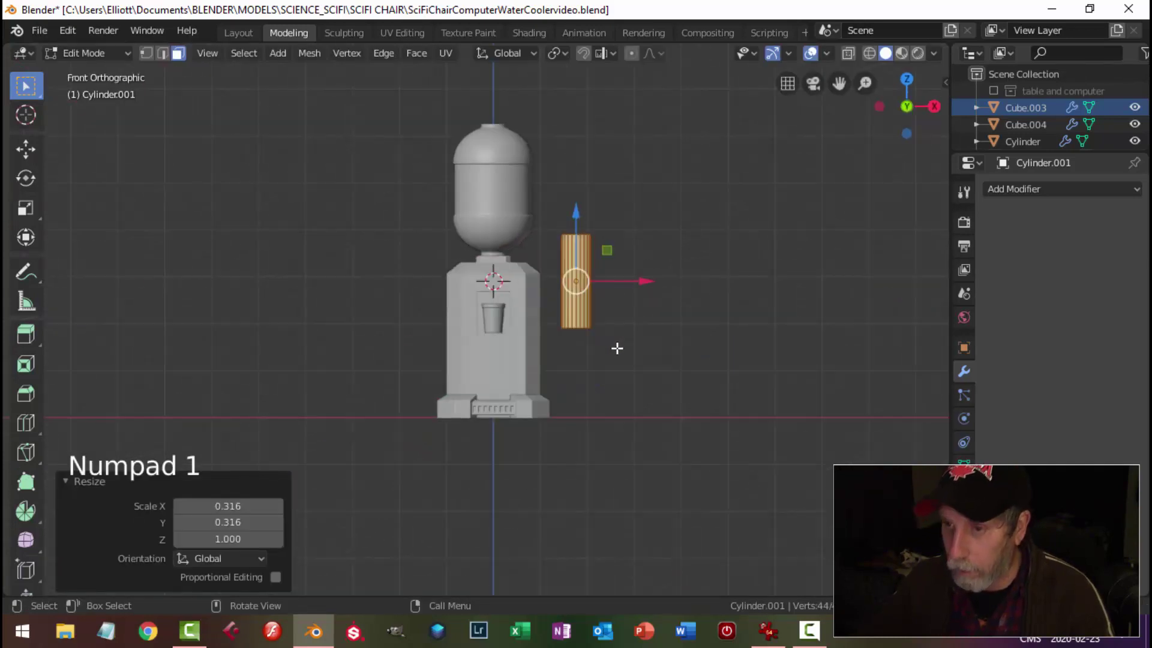
{"action": "scroll", "coordinate": [616, 347], "scroll_direction": "up", "scroll_amount": 4}
{"action": "middle_click_drag", "start_coordinate": [617, 347], "coordinate": [624, 363], "text": "shift"}
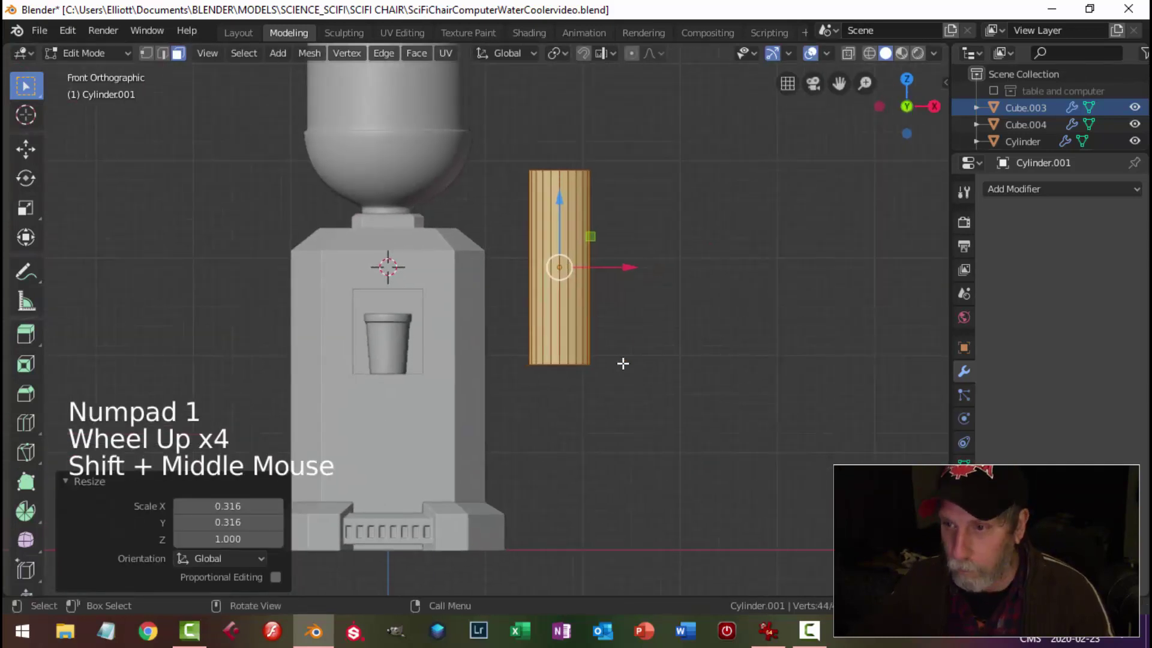
{"action": "key", "text": "g"}
{"action": "left_click", "coordinate": [578, 398]}
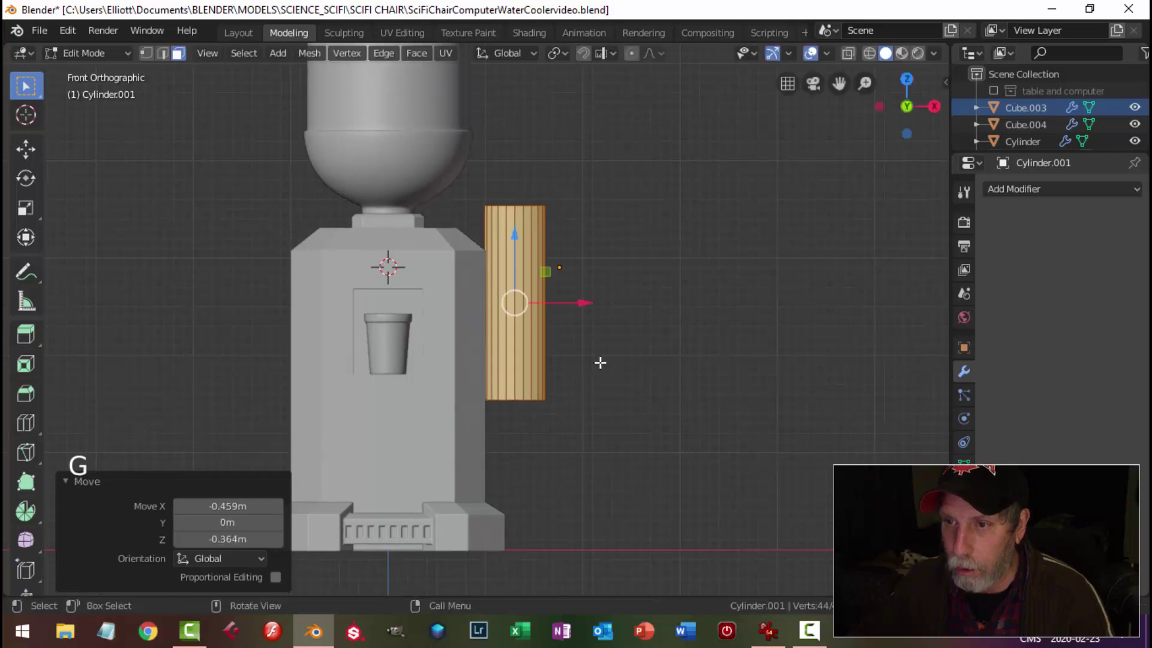
Select the cylinder's top edge loop and lower it along Z to shorten the tube, then clear the selection
{"action": "key", "text": "alt+a"}
{"action": "left_click", "coordinate": [517, 207], "text": "alt+shift"}
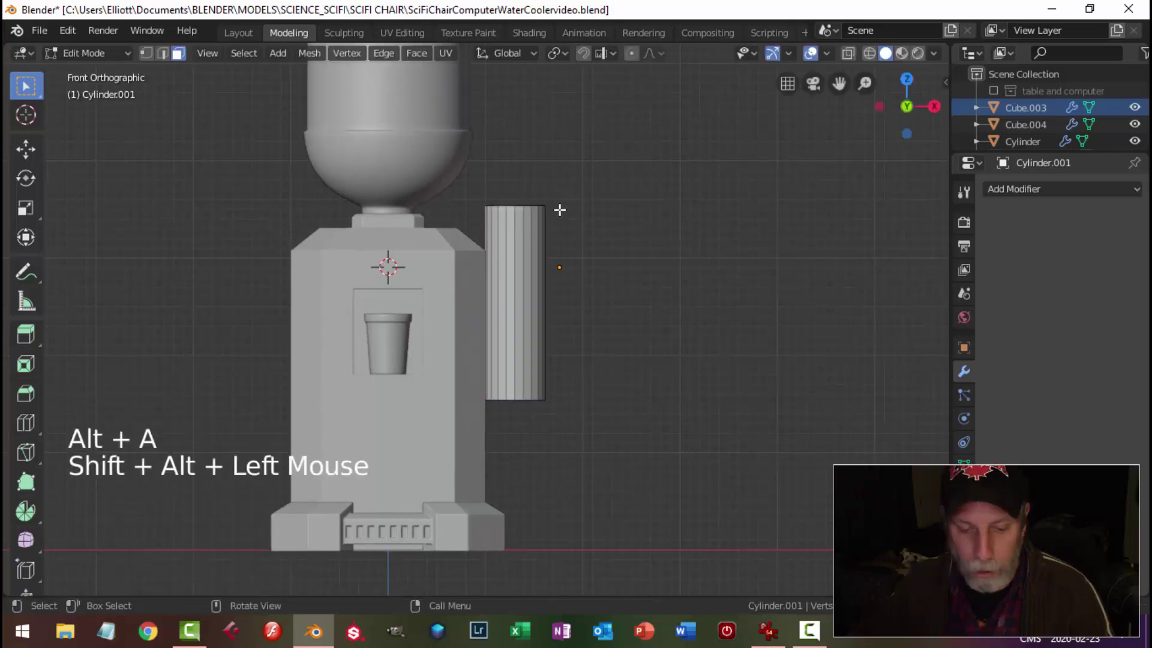
{"action": "key", "text": "2"}
{"action": "left_click", "coordinate": [522, 303], "text": "alt+shift"}
{"action": "key", "text": "alt+a"}
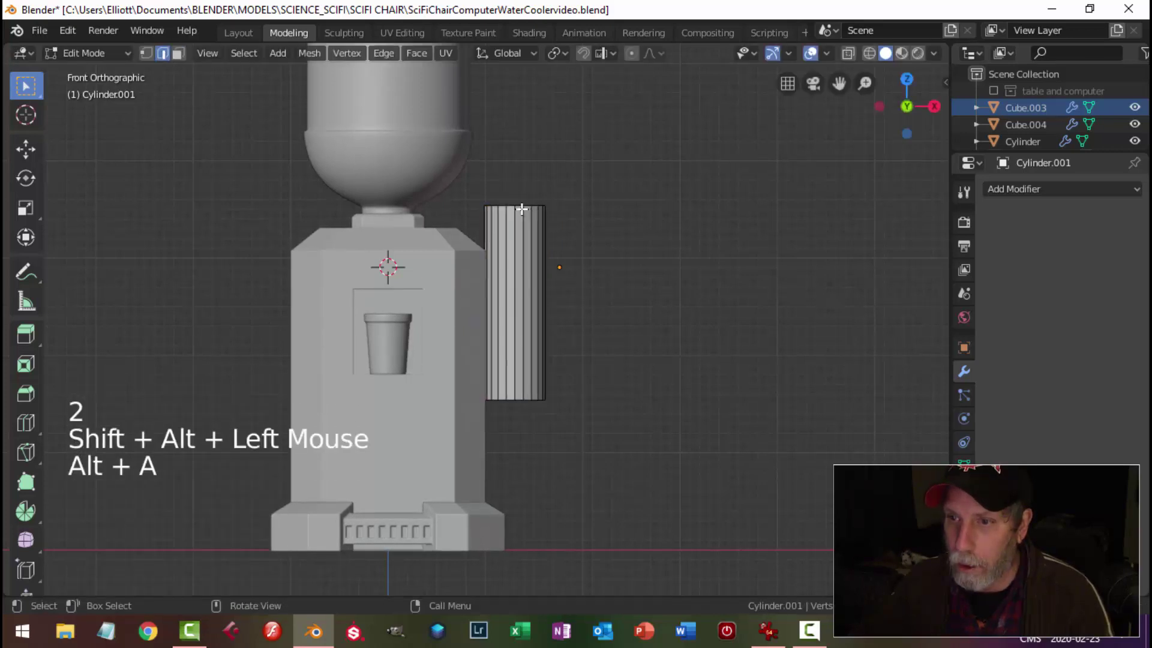
{"action": "left_click", "coordinate": [520, 206], "text": "alt+shift"}
{"action": "left_click_drag", "start_coordinate": [512, 154], "coordinate": [516, 211]}
{"action": "key", "text": "alt+a"}
Select the cylinder's bottom edge loop and move it down along Z to lengthen the tube
{"action": "left_click", "coordinate": [524, 393], "text": "alt+shift"}
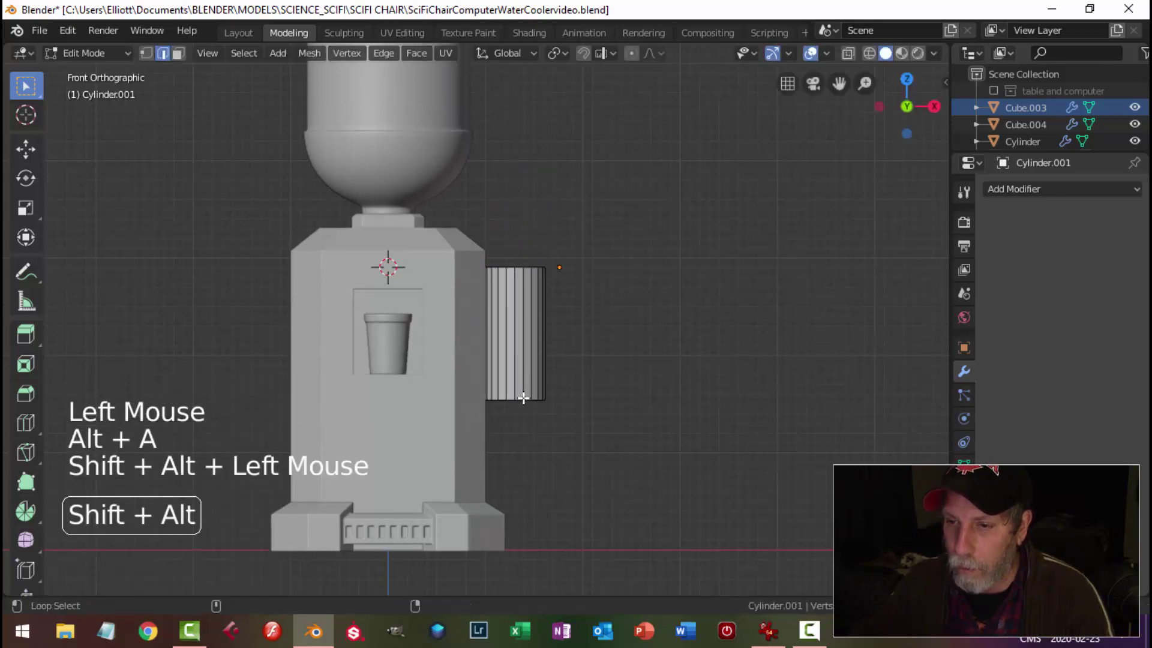
{"action": "key", "text": "alt+a"}
{"action": "left_click", "coordinate": [523, 401], "text": "alt+shift"}
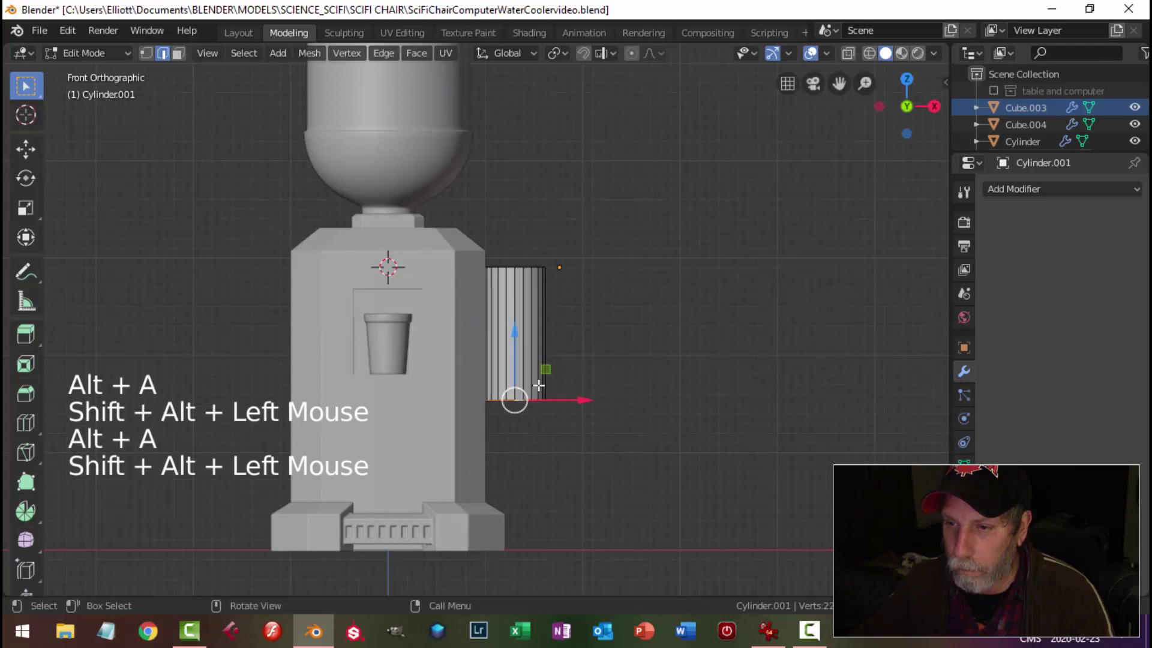
{"action": "left_click_drag", "start_coordinate": [510, 340], "coordinate": [511, 364]}
Extrude the bottom edge loop about 0.191 m downward and scale it inward to form a tapered end
{"action": "middle_click_drag", "start_coordinate": [576, 480], "coordinate": [653, 480]}
{"action": "key", "text": "e"}
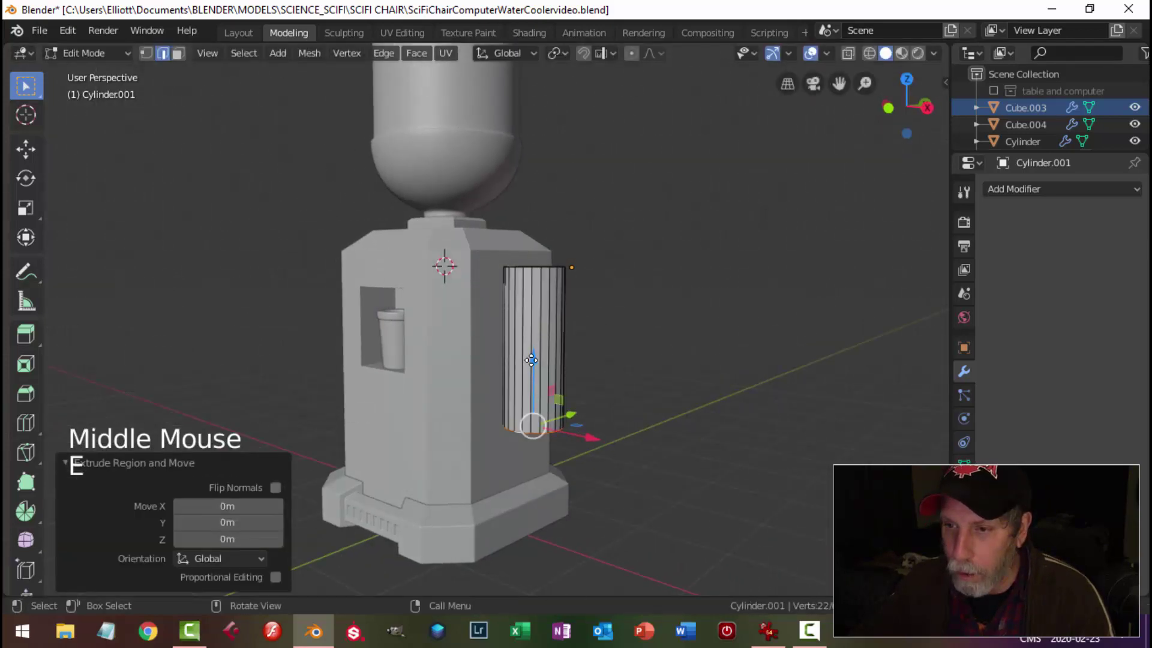
{"action": "left_click_drag", "start_coordinate": [532, 360], "coordinate": [532, 377]}
{"action": "key", "text": "s"}
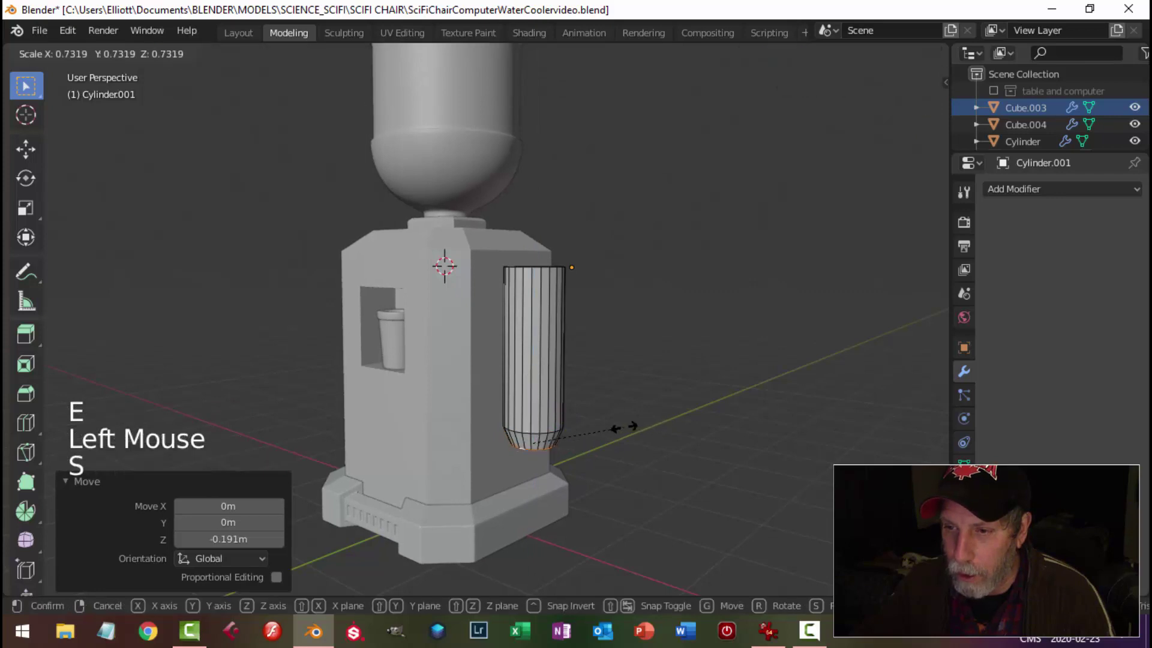
{"action": "left_click", "coordinate": [626, 424]}
{"action": "key", "text": "alt+a"}
Add a Solidify modifier to the tube with a thickness of 0.09 m and apply it
{"action": "middle_click_drag", "start_coordinate": [640, 421], "coordinate": [693, 393]}
{"action": "key", "text": "Tab"}
{"action": "left_click", "coordinate": [1014, 188]}
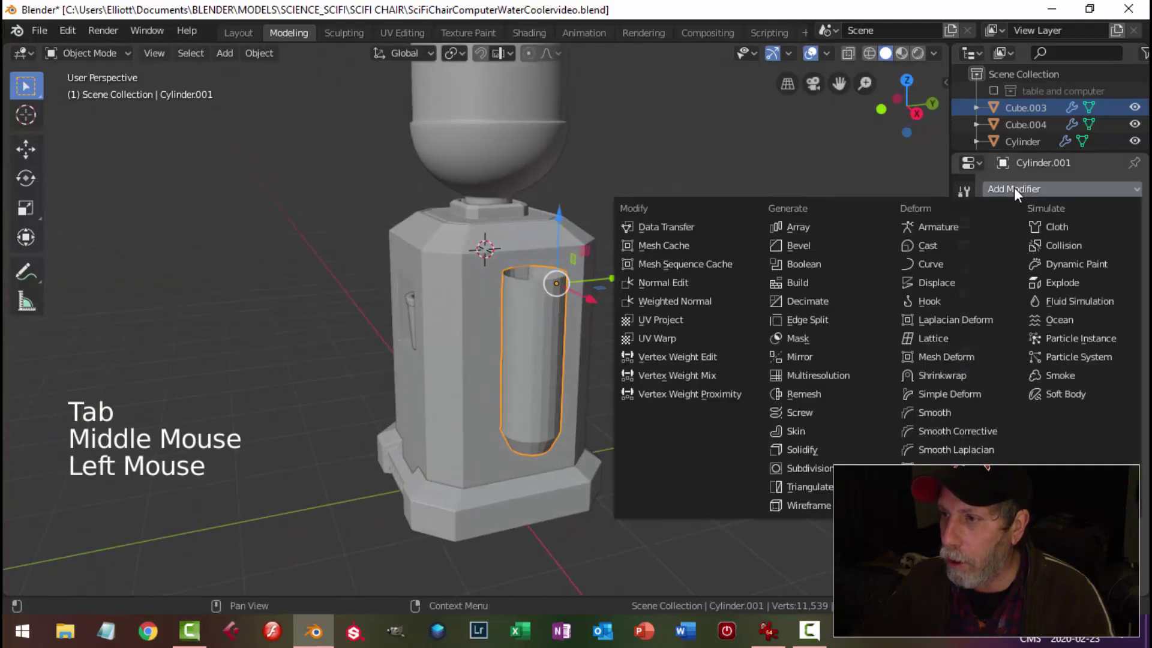
{"action": "left_click", "coordinate": [808, 449]}
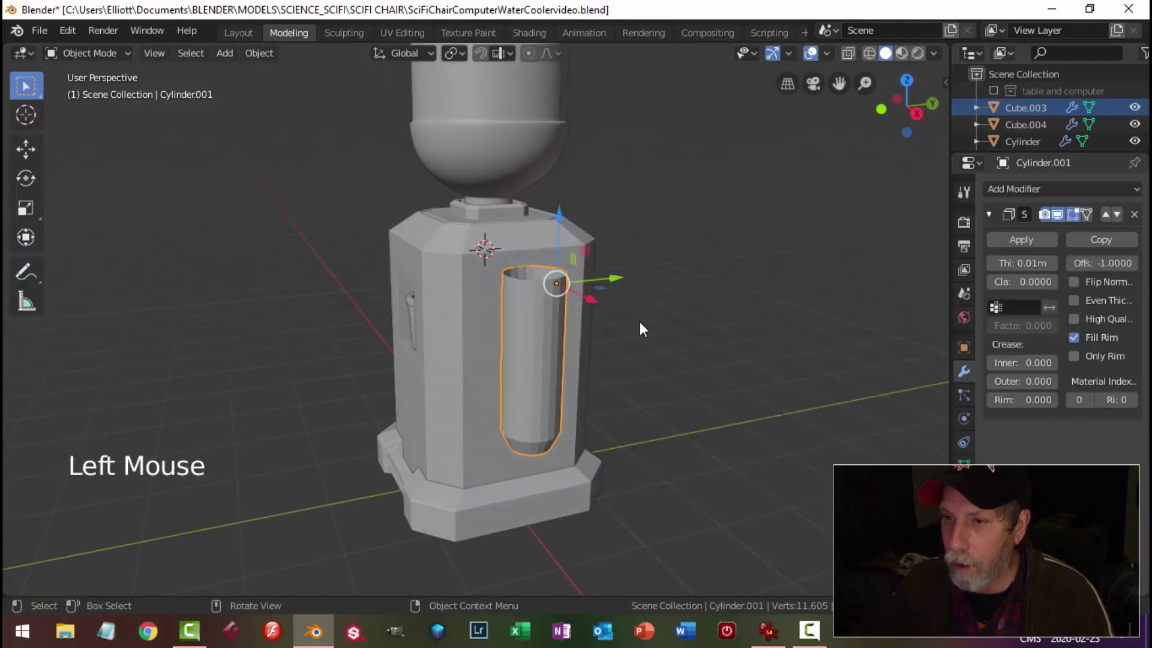
{"action": "scroll", "coordinate": [659, 327], "scroll_direction": "up", "scroll_amount": 2}
{"action": "middle_click_drag", "start_coordinate": [671, 329], "coordinate": [677, 384]}
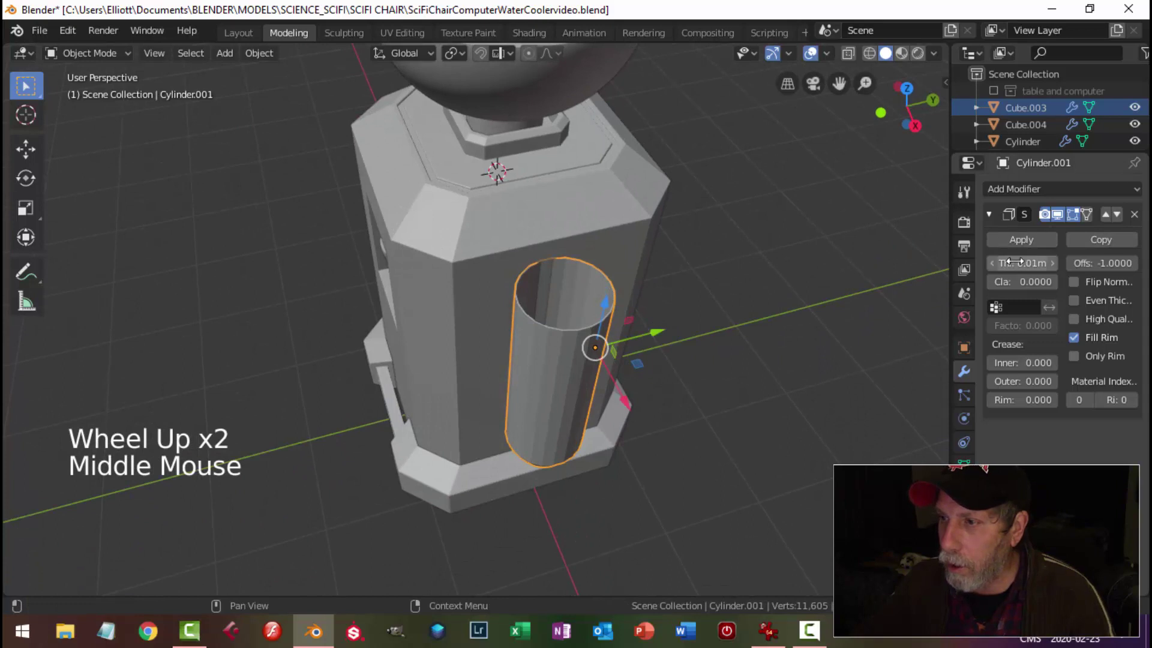
{"action": "left_click_drag", "start_coordinate": [1014, 263], "coordinate": [1032, 262]}
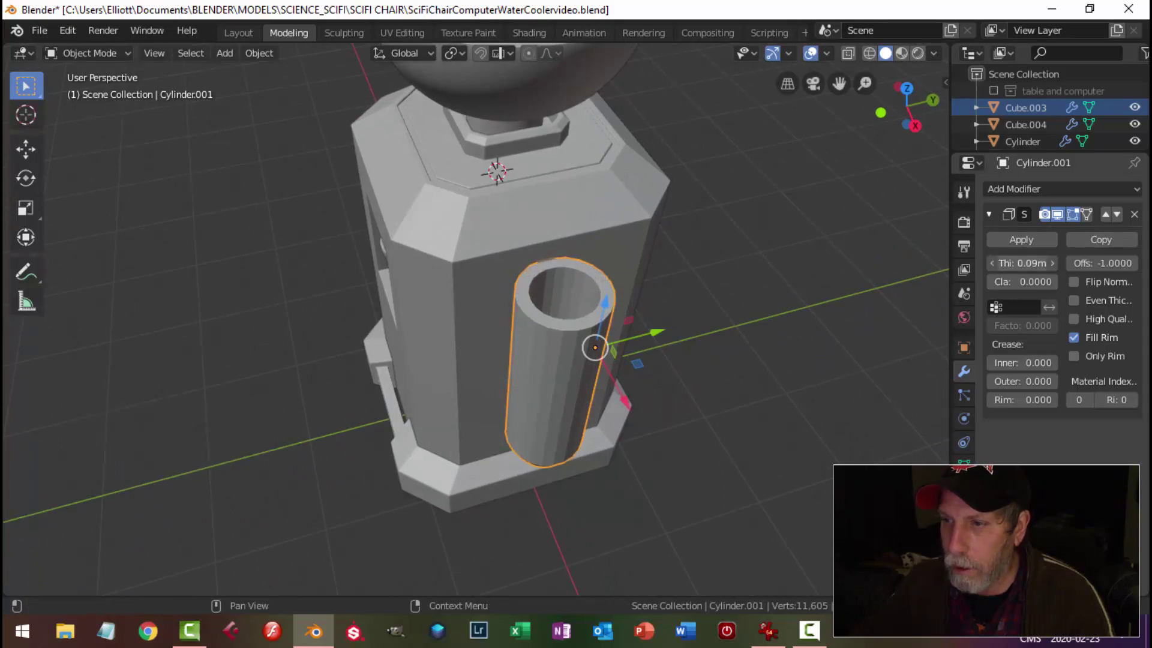
{"action": "left_click", "coordinate": [1005, 235]}
Cut an edge loop near the tube's rim at factor -0.810 and bevel it about 0.0683 m wide into a band
{"action": "middle_click_drag", "start_coordinate": [545, 344], "coordinate": [566, 262]}
{"action": "key", "text": "Tab"}
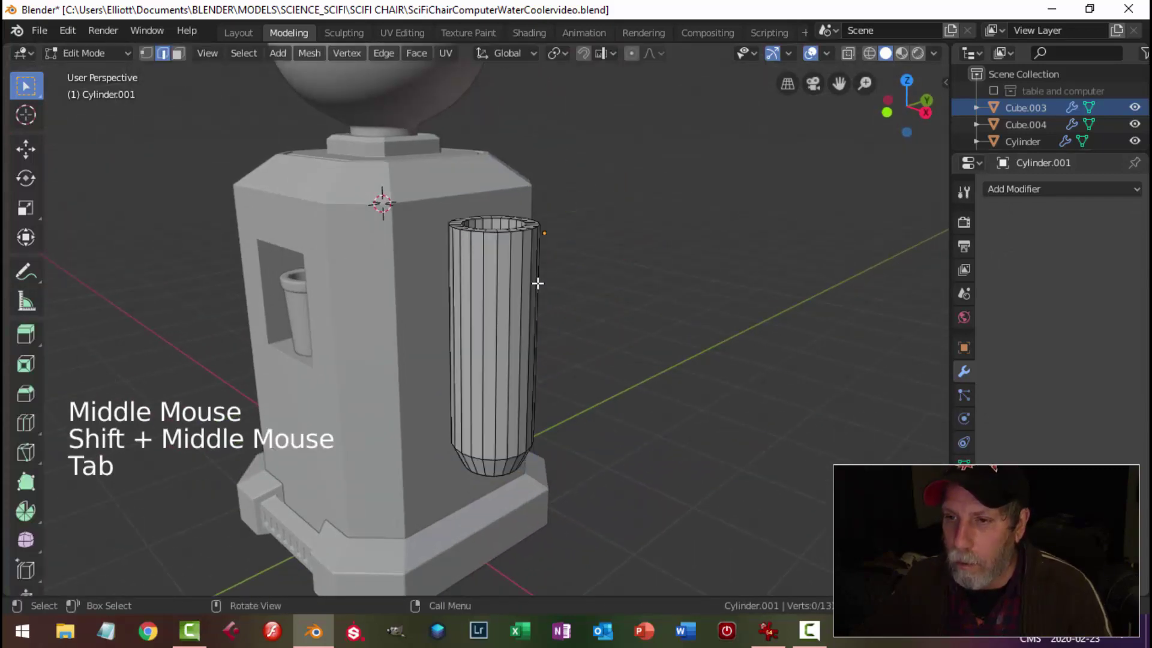
{"action": "key", "text": "ctrl+r"}
{"action": "left_click", "coordinate": [525, 263]}
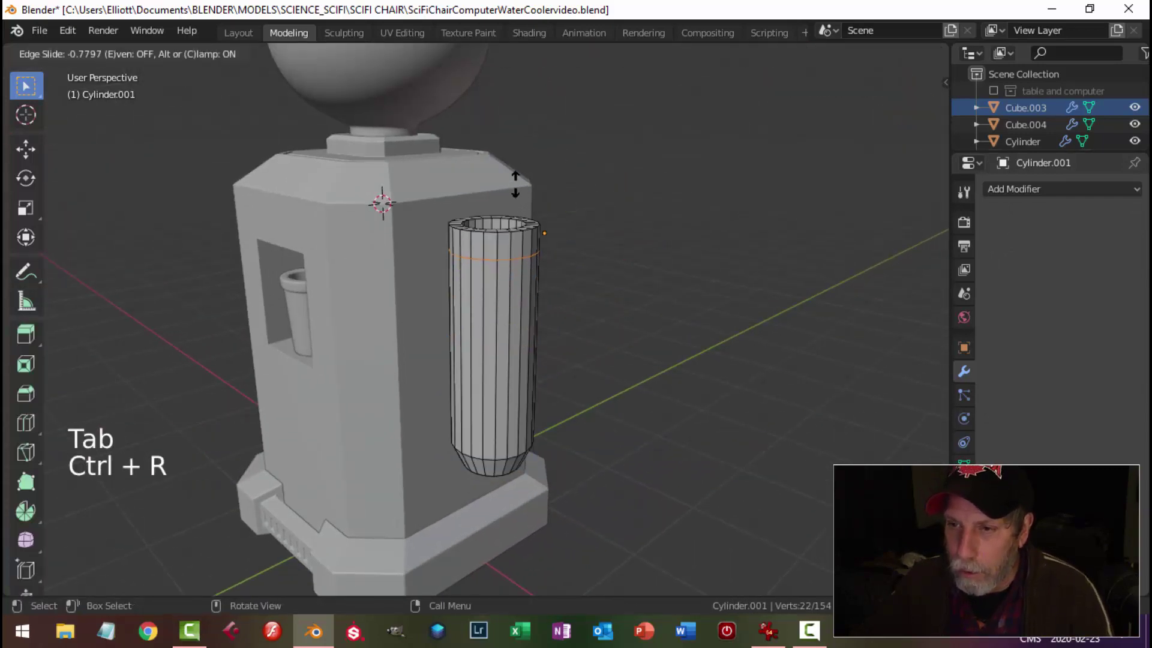
{"action": "left_click", "coordinate": [516, 182]}
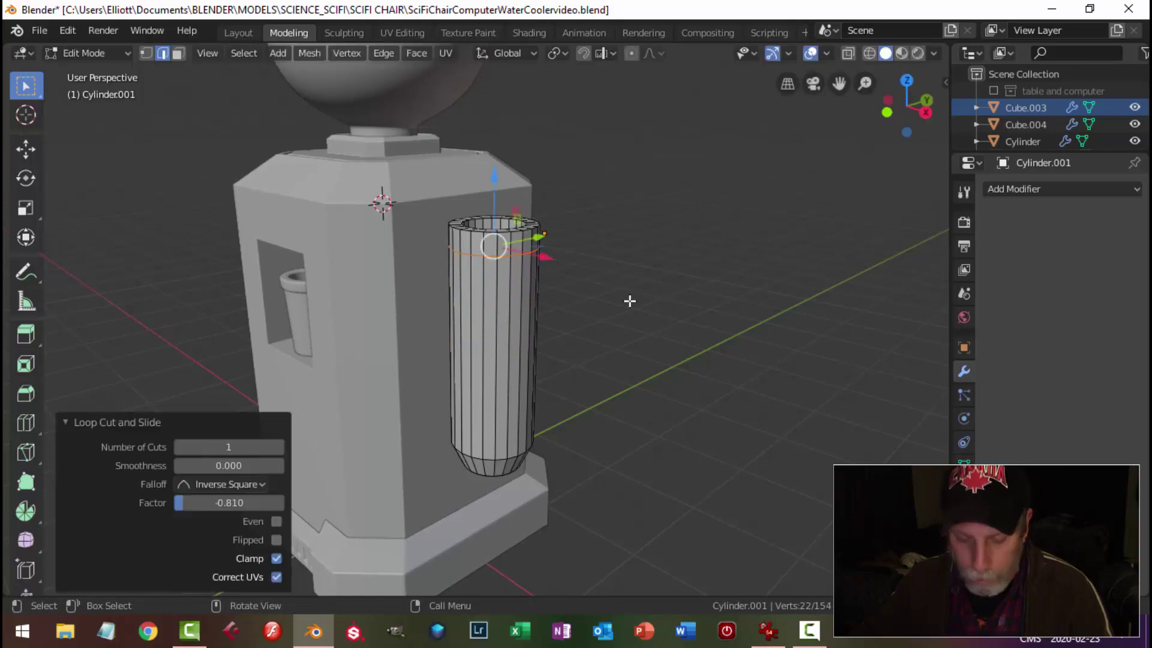
{"action": "key", "text": "ctrl+b"}
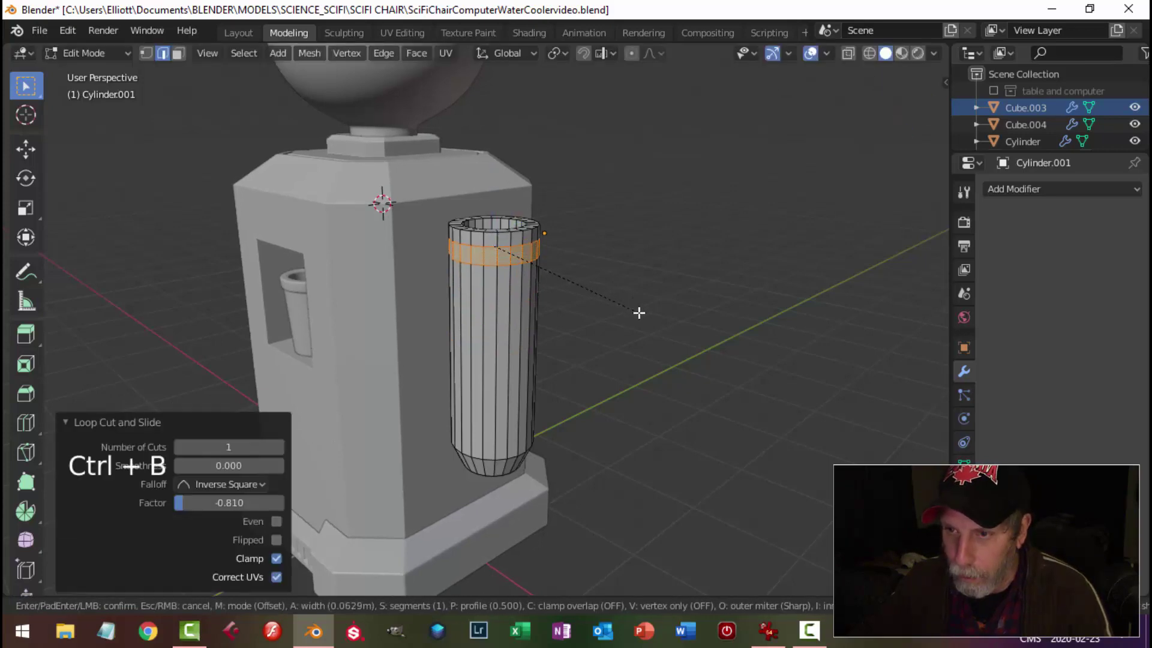
{"action": "left_click", "coordinate": [639, 312]}
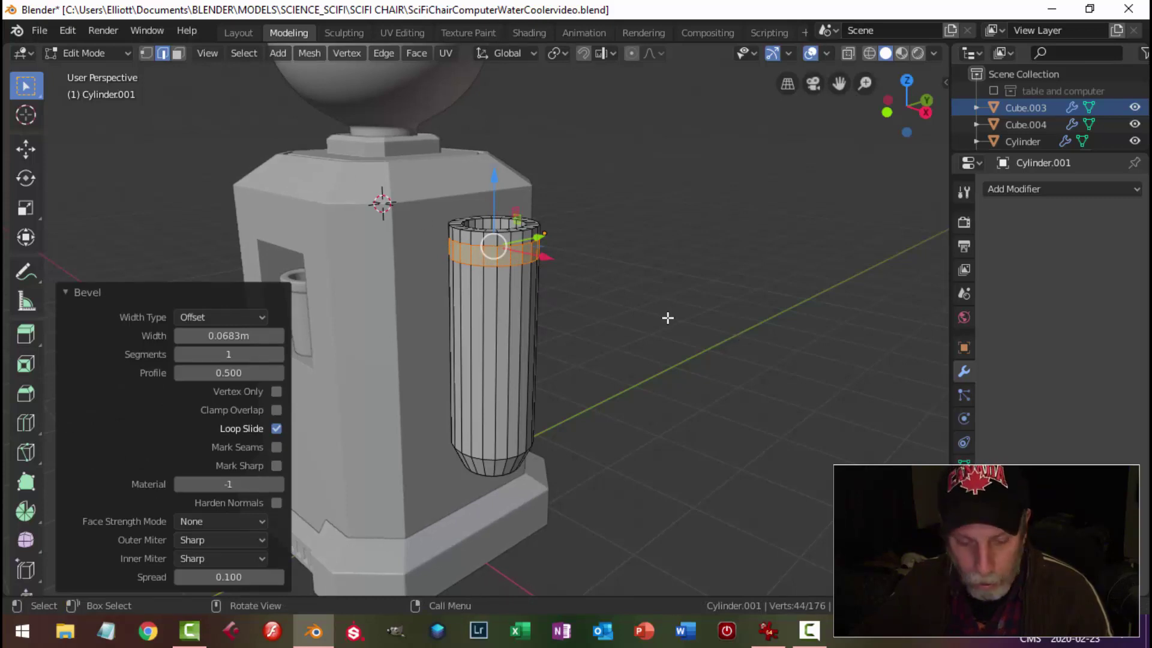
Extrude the band below the rim and shrink it inward with an offset of about 0.0283 m to form a groove
{"action": "key", "text": "e"}
{"action": "key", "text": "alt+s"}
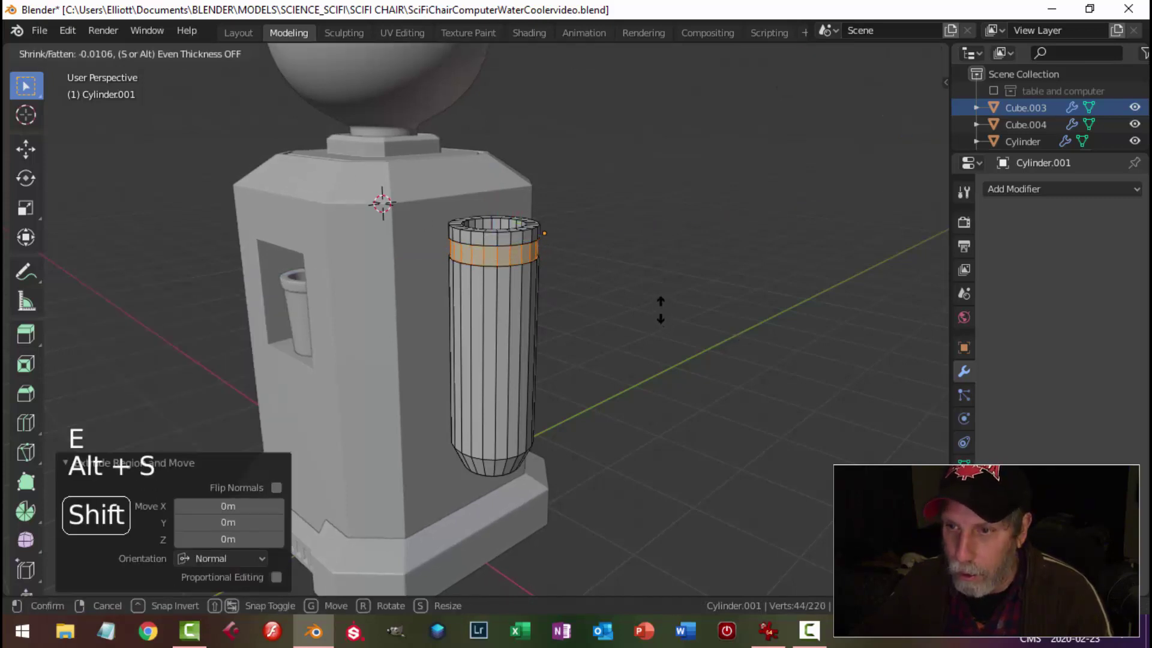
{"action": "left_click", "coordinate": [532, 310]}
{"action": "scroll", "coordinate": [532, 309], "scroll_direction": "up", "scroll_amount": 1}
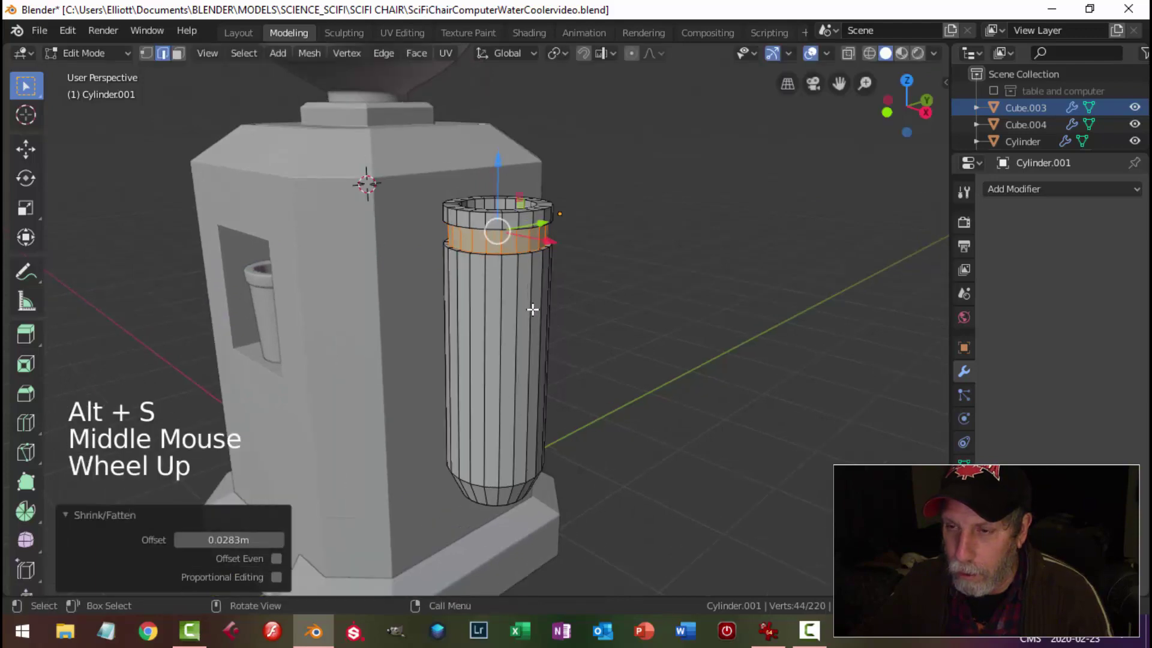
{"action": "scroll", "coordinate": [577, 296], "scroll_direction": "up", "scroll_amount": 2}
{"action": "middle_click_drag", "start_coordinate": [578, 297], "coordinate": [239, 218], "text": "shift"}
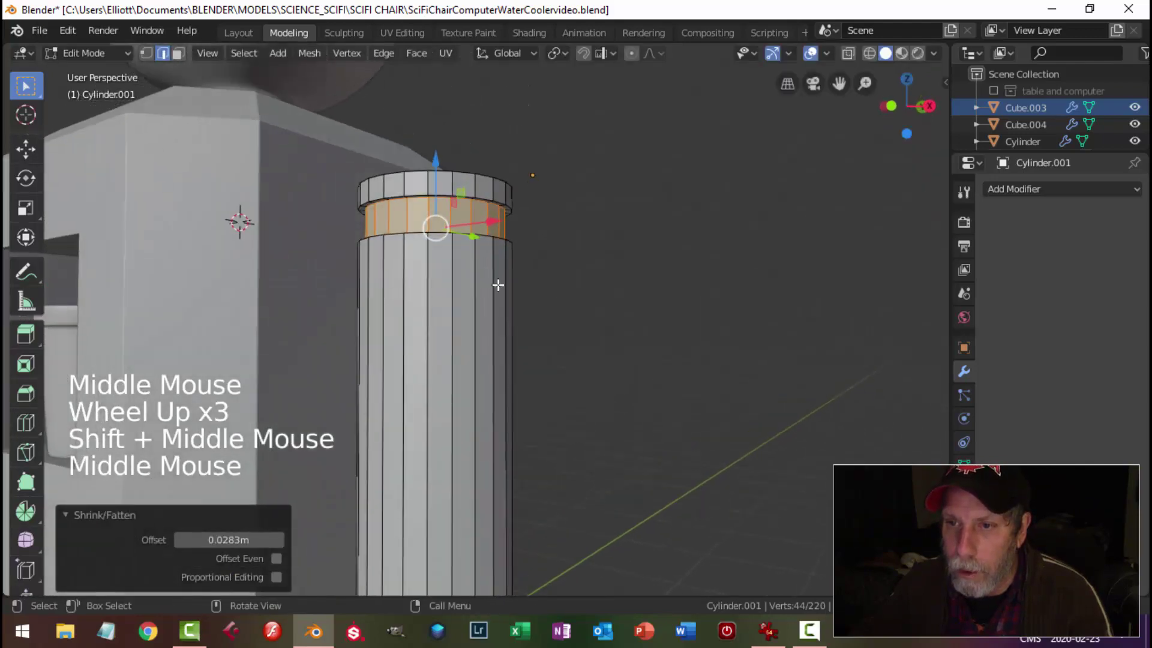
{"action": "scroll", "coordinate": [461, 258], "scroll_direction": "up", "scroll_amount": 2}
{"action": "key", "text": "alt+a"}
{"action": "key", "text": "alt+s"}
{"action": "mouse_move", "coordinate": [461, 258]}
{"action": "middle_mouse_down"}
{"action": "mouse_move", "coordinate": [463, 210]}
{"action": "mouse_move", "coordinate": [470, 255]}
{"action": "middle_mouse_up"}
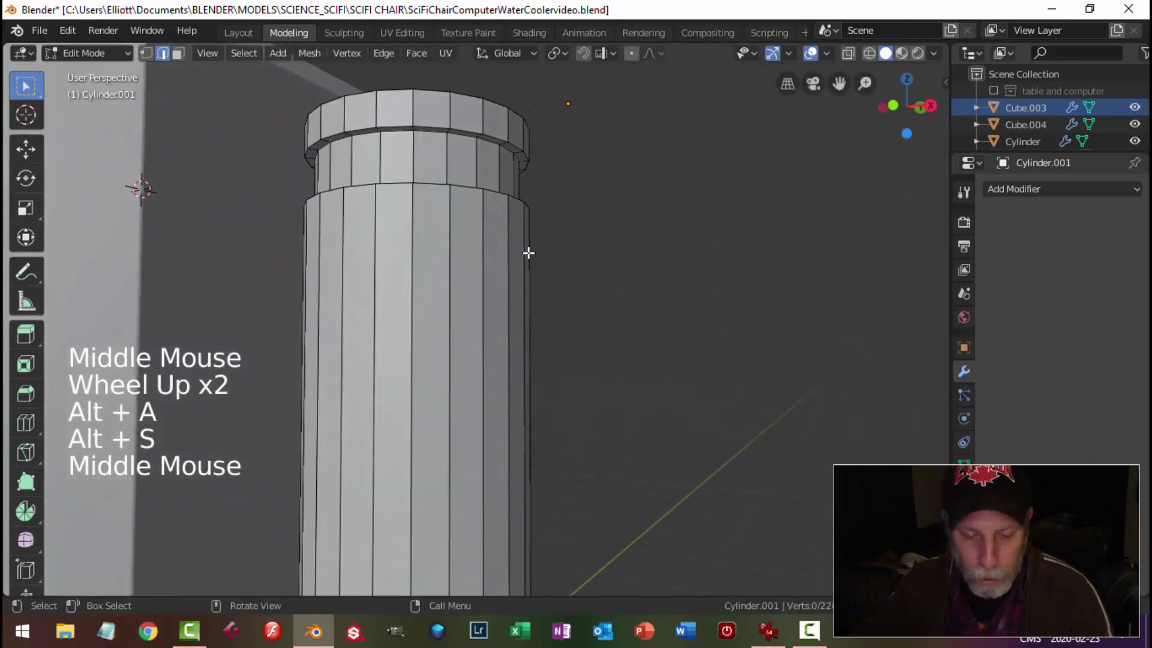
Bevel the groove's outer edge loops and the rim's inner and outer loops about 0.007 m wide with one segment
{"action": "key", "text": "2"}
{"action": "left_click", "coordinate": [448, 130], "text": "alt+shift"}
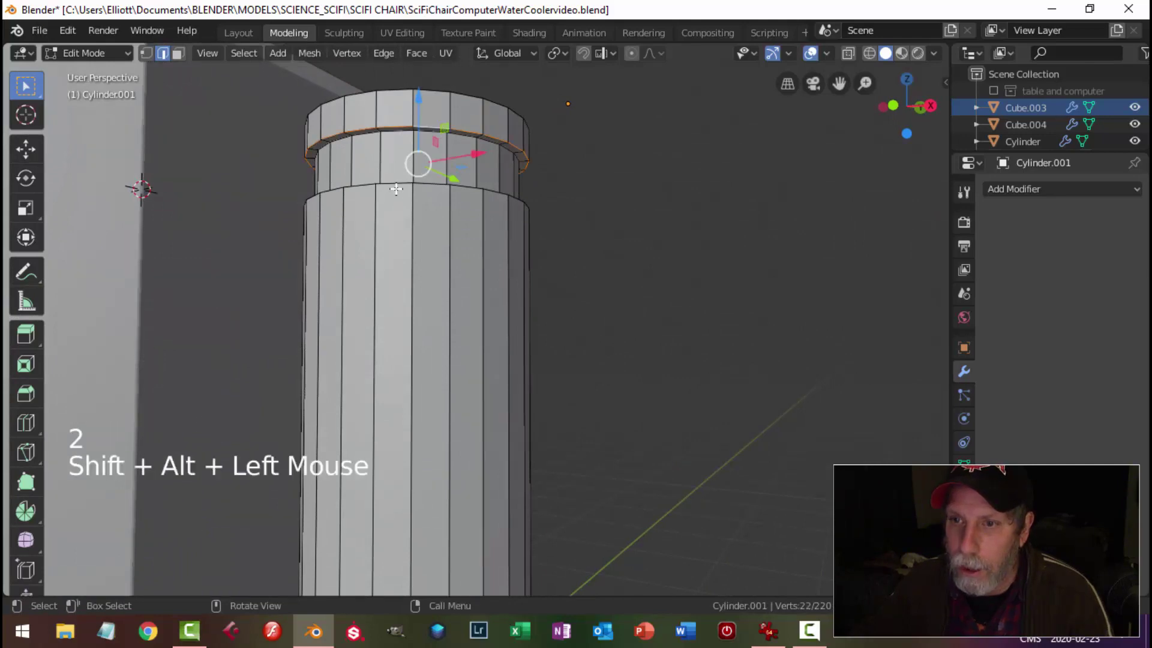
{"action": "middle_click_drag", "start_coordinate": [402, 188], "coordinate": [523, 262]}
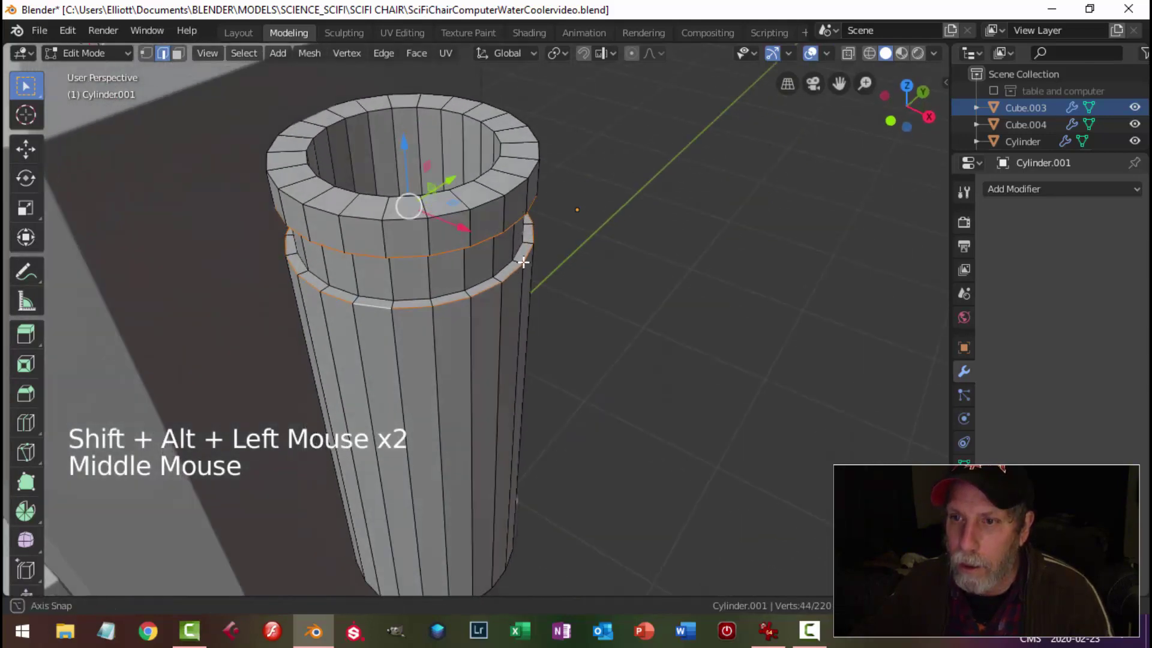
{"action": "left_click", "coordinate": [478, 203], "text": "alt+shift"}
{"action": "left_click", "coordinate": [452, 111], "text": "alt+shift"}
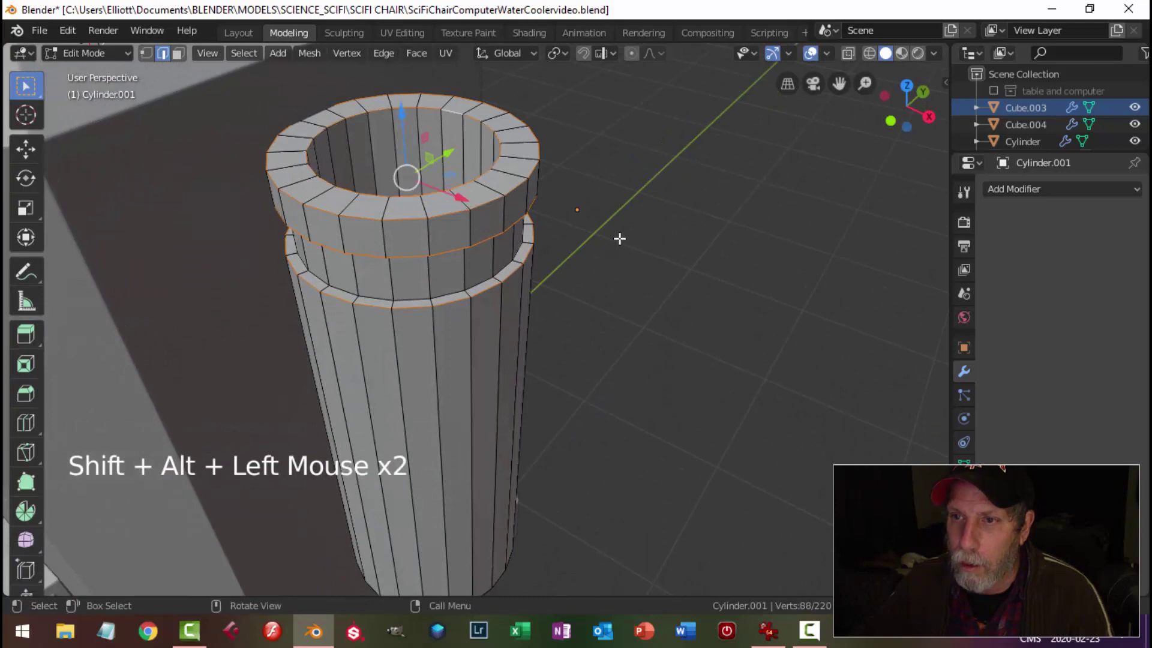
{"action": "middle_click_drag", "start_coordinate": [617, 236], "coordinate": [630, 211]}
{"action": "key", "text": "ctrl+b"}
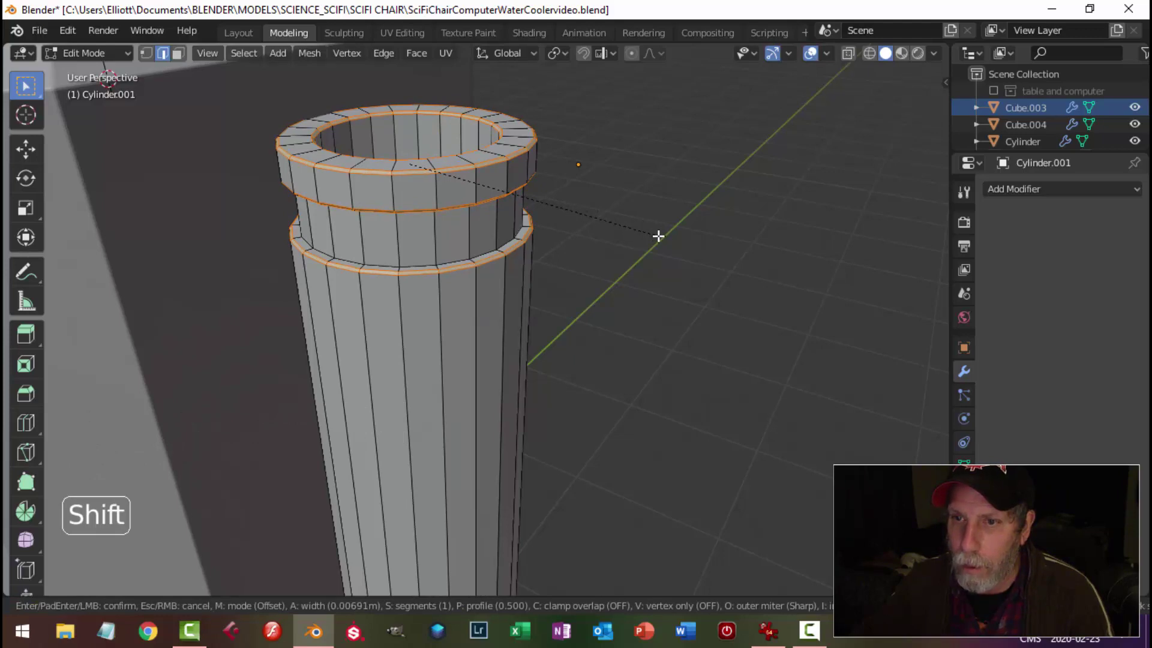
{"action": "left_click", "coordinate": [658, 236]}
{"action": "key", "text": "Tab"}
{"action": "scroll", "coordinate": [514, 397], "scroll_direction": "down", "scroll_amount": 3}
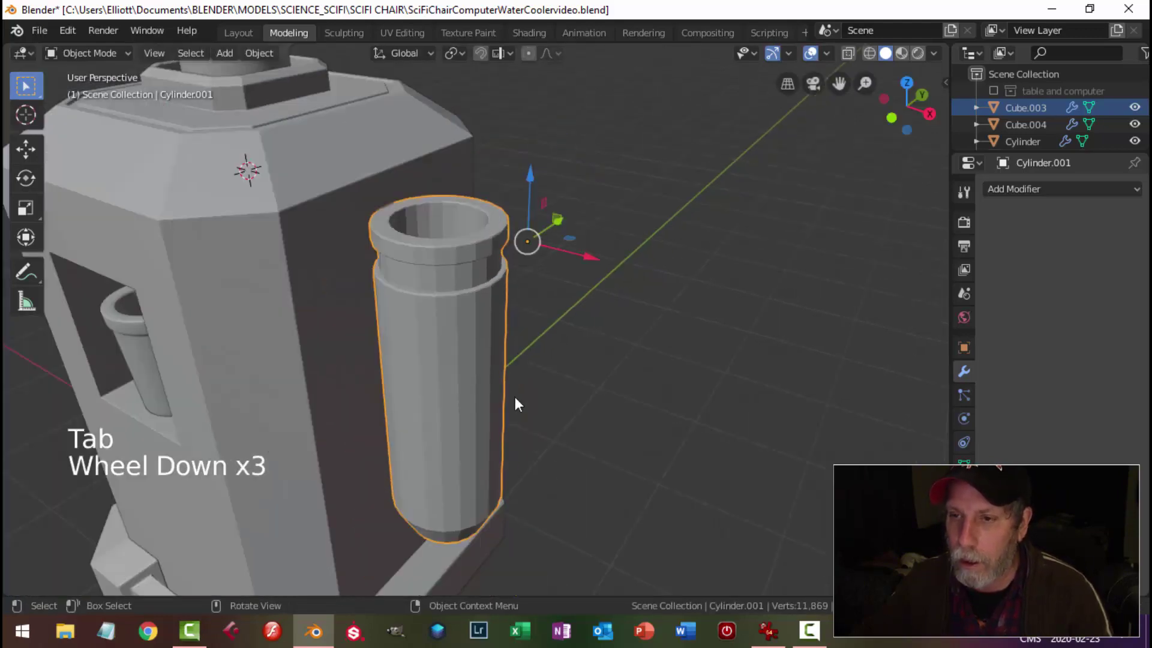
Add a level 2 subdivision surface to the tube, apply smooth shading and deselect it
{"action": "middle_click_drag", "start_coordinate": [515, 397], "coordinate": [545, 327]}
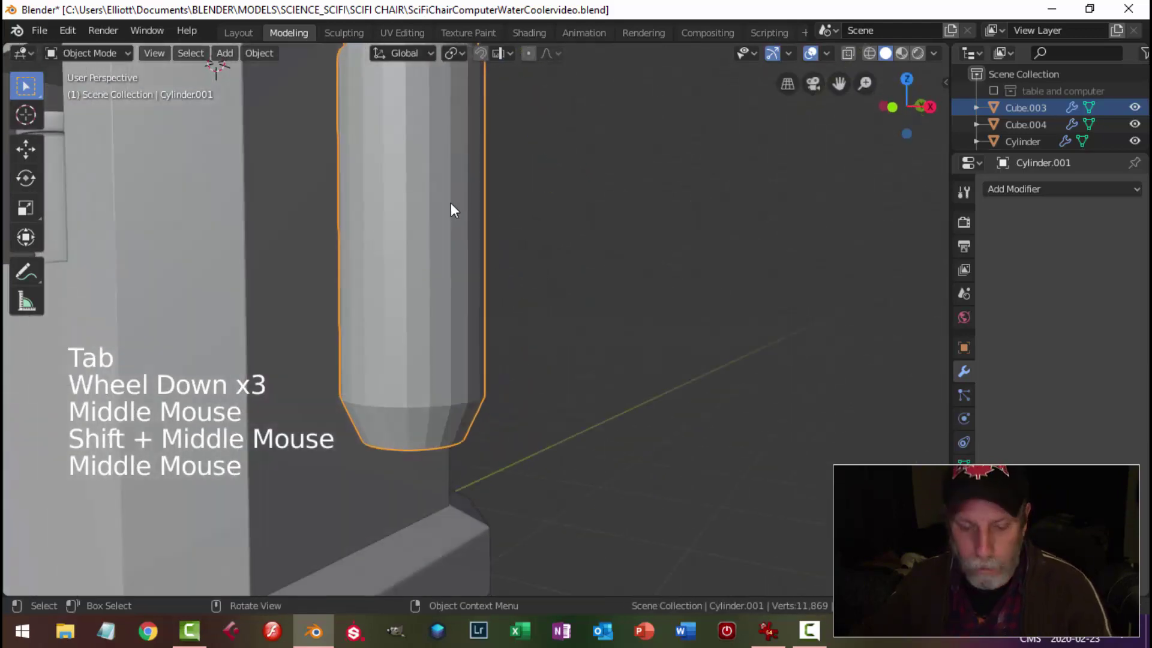
{"action": "key", "text": "ctrl+2"}
{"action": "right_click", "coordinate": [417, 184]}
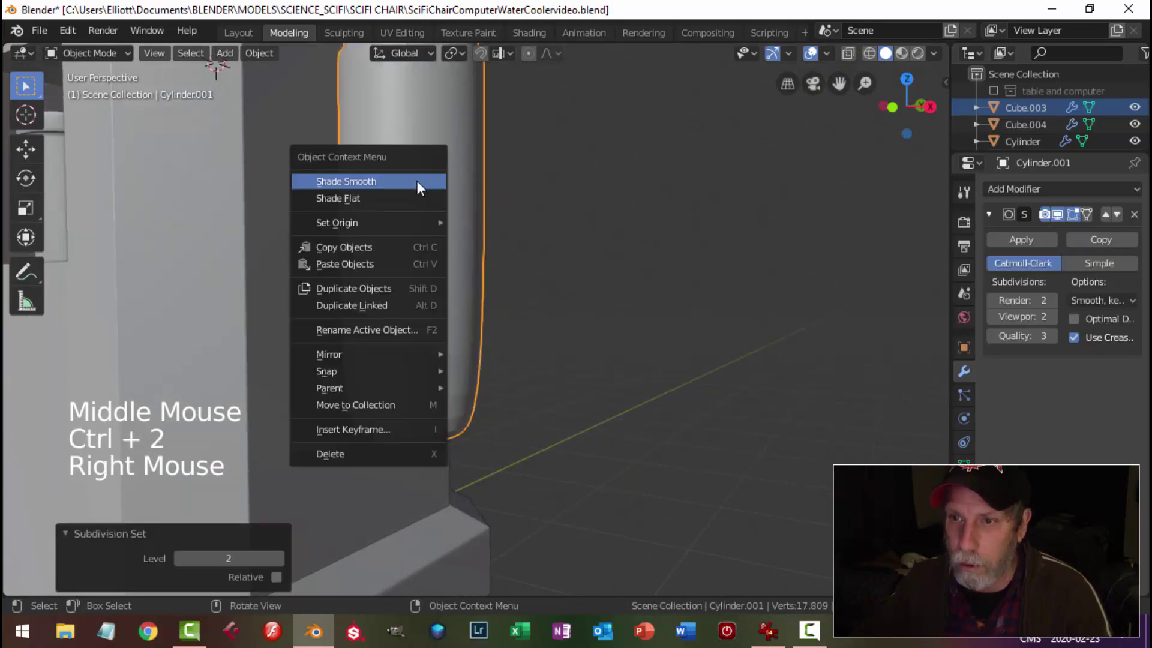
{"action": "left_click", "coordinate": [418, 184]}
{"action": "key", "text": "alt+a"}
{"action": "mouse_move", "coordinate": [492, 247]}
{"action": "middle_mouse_down"}
{"action": "mouse_move", "coordinate": [493, 289]}
{"action": "mouse_move", "coordinate": [491, 268]}
{"action": "middle_mouse_up"}
{"action": "scroll", "coordinate": [492, 282], "scroll_direction": "down", "scroll_amount": 2}
{"action": "scroll", "coordinate": [491, 282], "scroll_direction": "up", "scroll_amount": 1}
Add support loops to the tube's lower end: one above the taper at factor 0.984, one near the taper's lower edge at -0.764
{"action": "left_click", "coordinate": [460, 355]}
{"action": "key", "text": "Tab"}
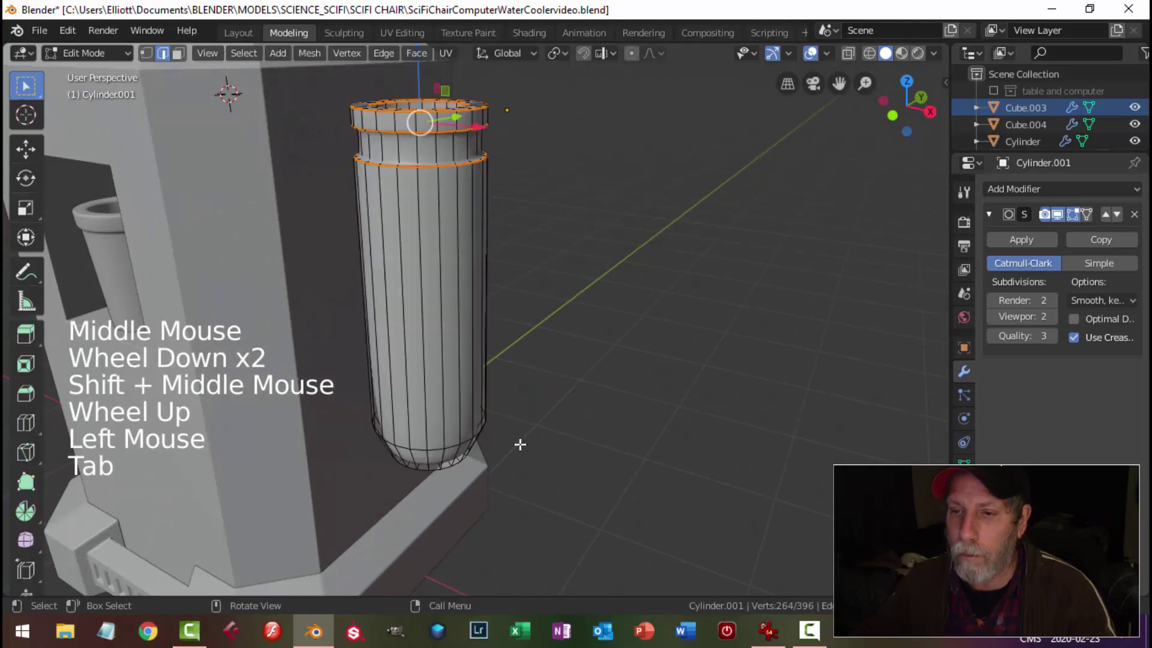
{"action": "middle_click_drag", "start_coordinate": [520, 442], "coordinate": [450, 380]}
{"action": "key", "text": "ctrl+r"}
{"action": "left_click", "coordinate": [471, 459]}
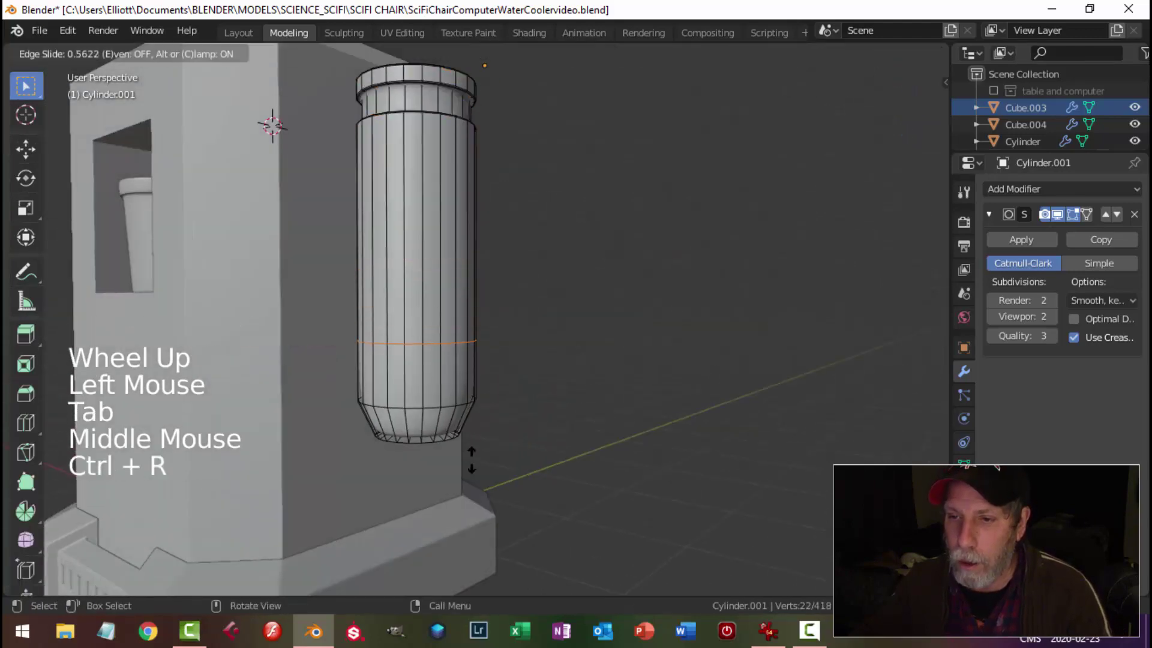
{"action": "left_click", "coordinate": [487, 515]}
{"action": "scroll", "coordinate": [407, 480], "scroll_direction": "up", "scroll_amount": 3}
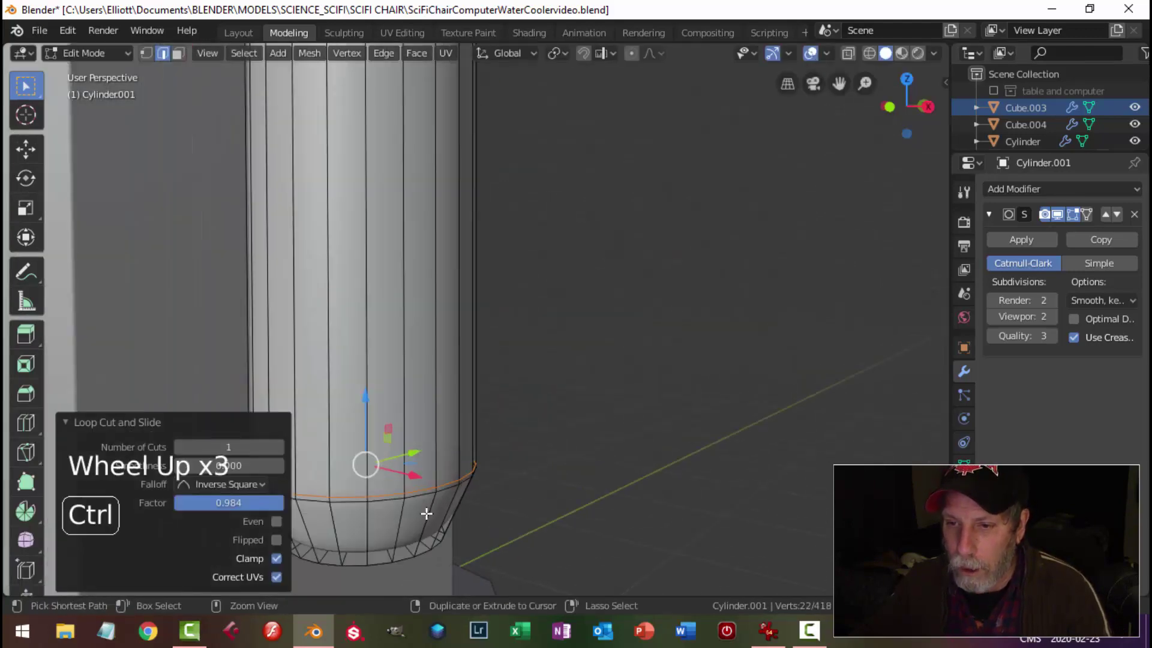
{"action": "key", "text": "ctrl+r"}
{"action": "left_click", "coordinate": [433, 523]}
{"action": "left_click", "coordinate": [439, 546]}
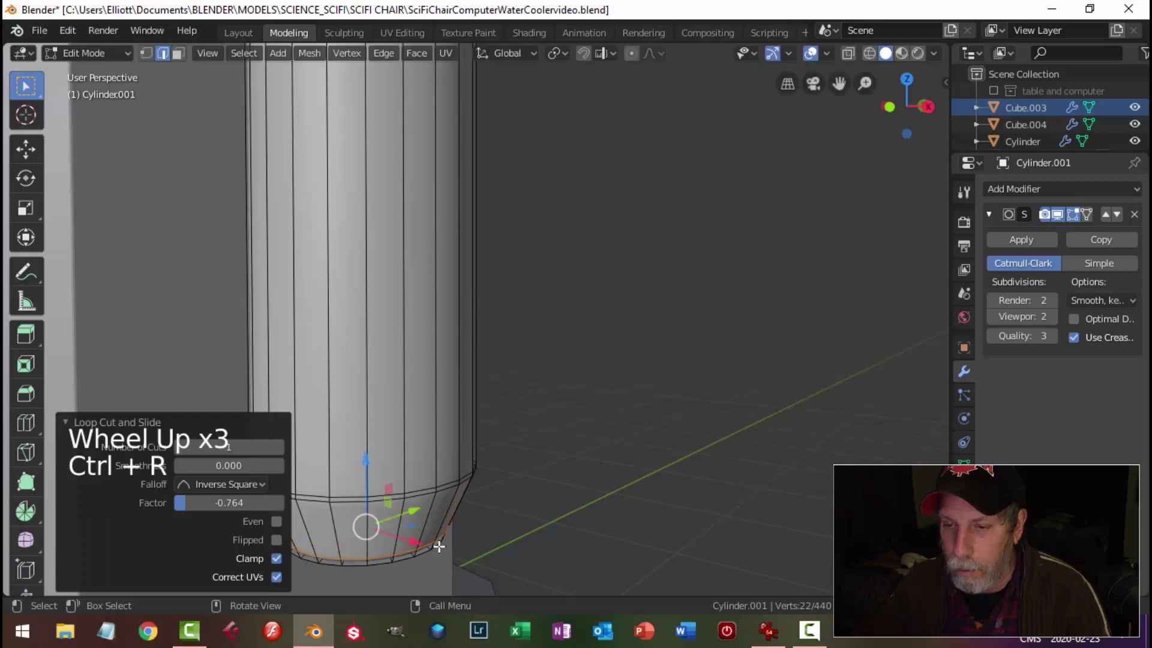
Cut an edge loop around the tube's underside next to the bottom opening at a factor of about -0.68
{"action": "key", "text": "alt+a"}
{"action": "key", "text": "Tab"}
{"action": "middle_click_drag", "start_coordinate": [511, 472], "coordinate": [368, 344]}
{"action": "key", "text": "Tab"}
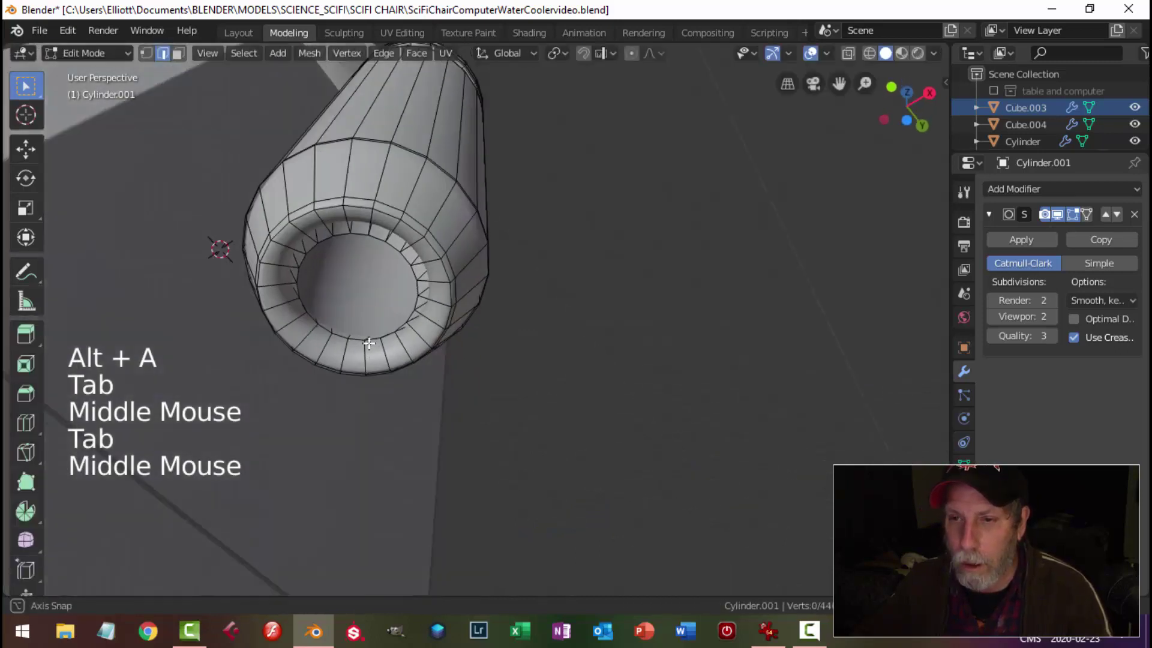
{"action": "key", "text": "ctrl+r"}
{"action": "left_click", "coordinate": [291, 237]}
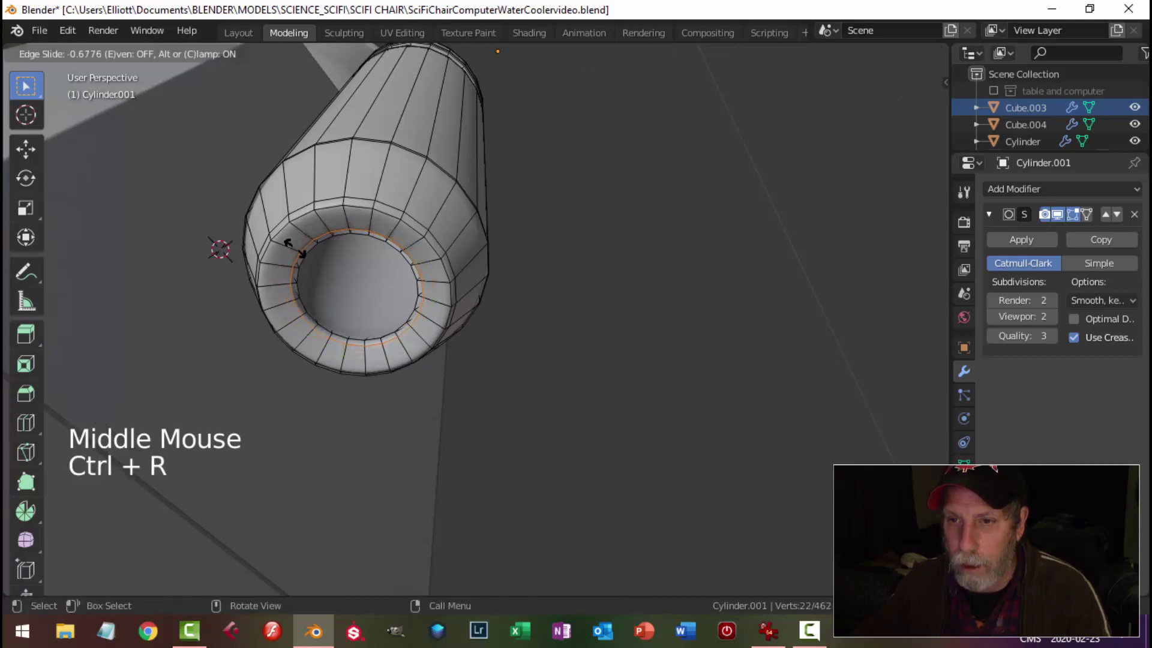
{"action": "left_click", "coordinate": [294, 248]}
{"action": "key", "text": "Tab"}
{"action": "scroll", "coordinate": [489, 271], "scroll_direction": "down", "scroll_amount": 3}
{"action": "key", "text": "alt+a"}
{"action": "middle_click_drag", "start_coordinate": [515, 172], "coordinate": [508, 279]}
{"action": "scroll", "coordinate": [384, 328], "scroll_direction": "down", "scroll_amount": 2}
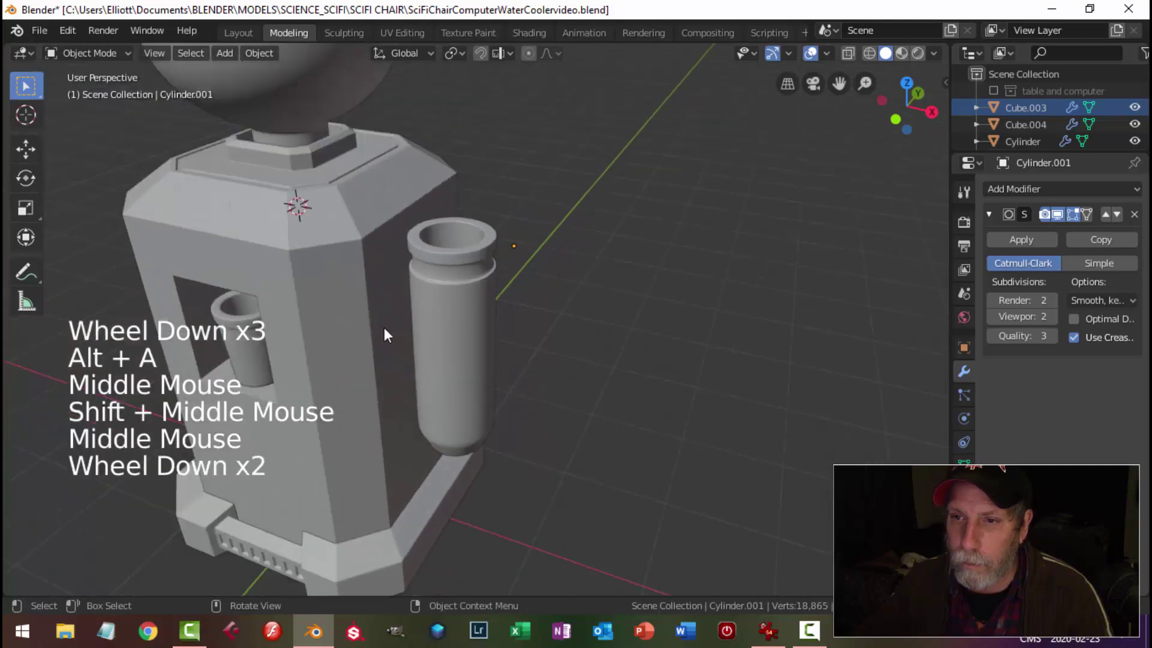
Duplicate the cup from the cooler's recess and move the copy 1.32 m in X and 0.686 m in Y, onto the tube's axis
{"action": "middle_click_drag", "start_coordinate": [452, 337], "coordinate": [343, 341]}
{"action": "left_click", "coordinate": [264, 332]}
{"action": "middle_click_drag", "start_coordinate": [264, 332], "coordinate": [384, 369]}
{"action": "key", "text": "shift+d"}
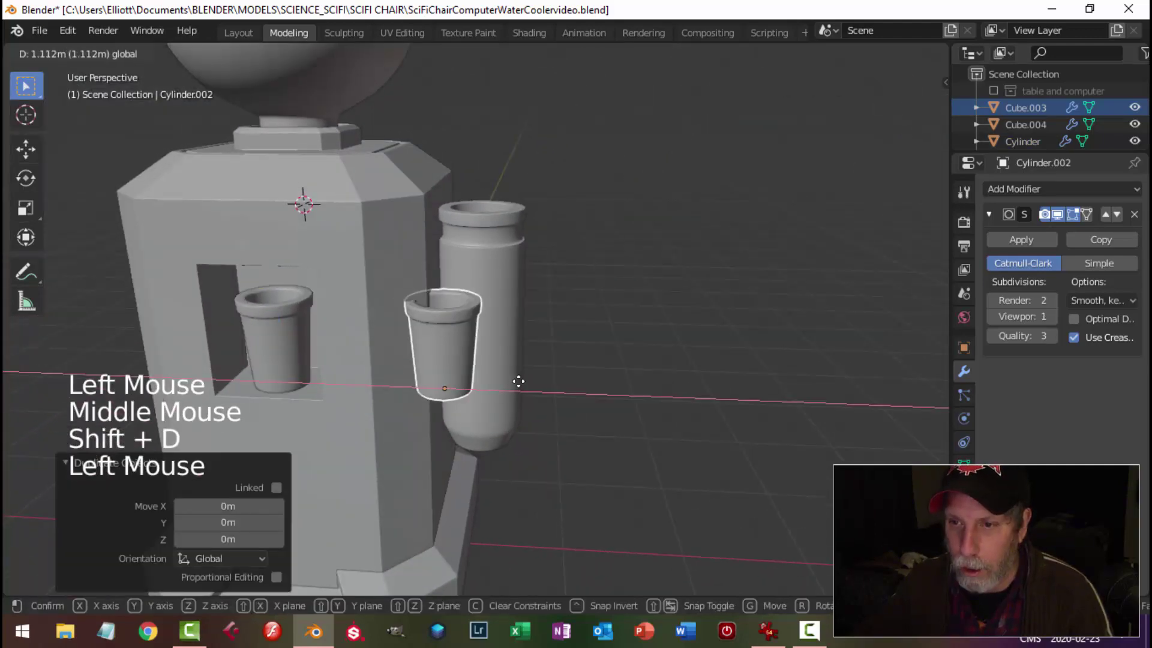
{"action": "left_click", "coordinate": [545, 380]}
{"action": "key", "text": "KP_7"}
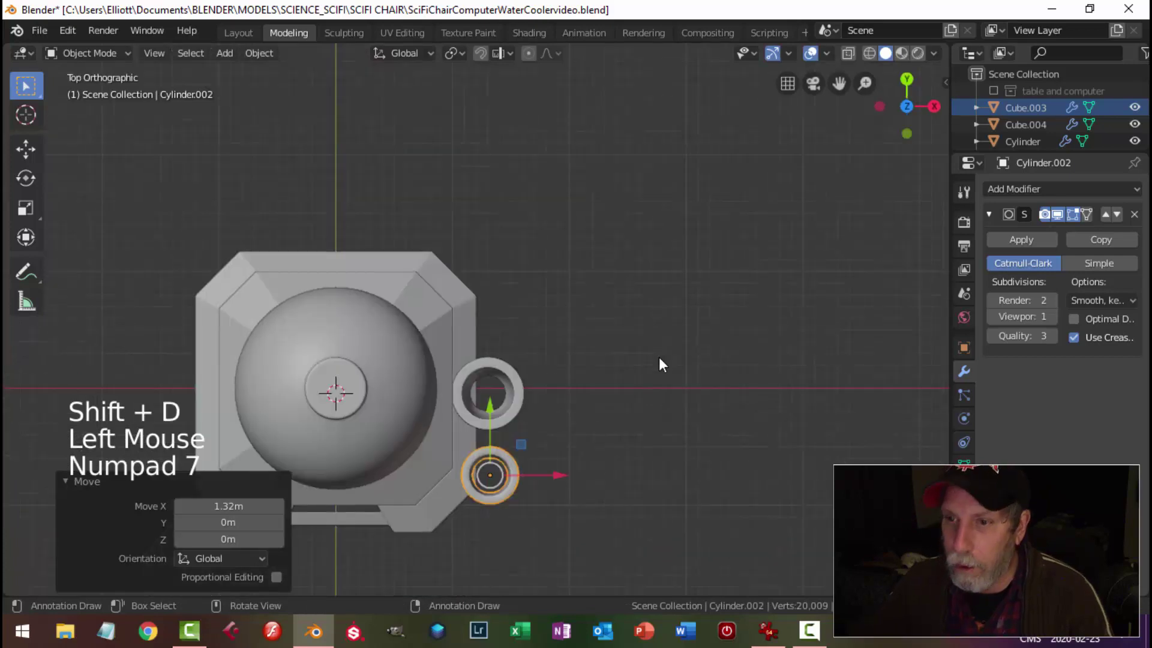
{"action": "left_click_drag", "start_coordinate": [497, 400], "coordinate": [524, 325]}
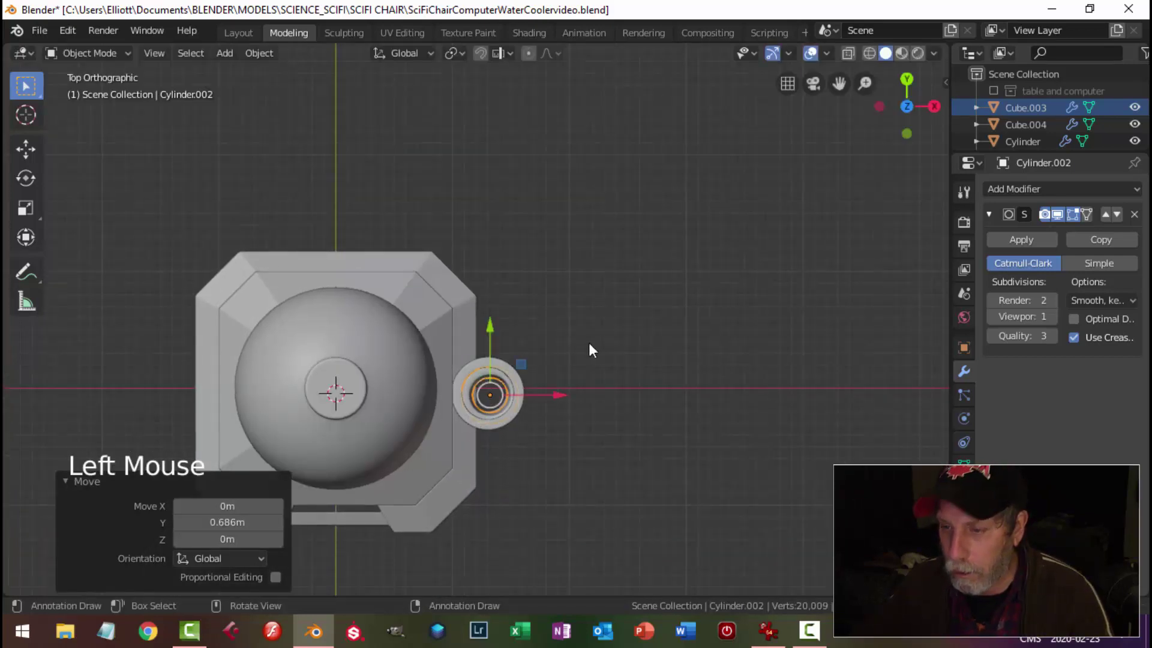
Raise the cup copy until its rim protrudes from the tube's top, and nudge it in X to centre it in the opening
{"action": "key", "text": "KP_1"}
{"action": "scroll", "coordinate": [589, 343], "scroll_direction": "up", "scroll_amount": 2}
{"action": "scroll", "coordinate": [588, 343], "scroll_direction": "up", "scroll_amount": 1}
{"action": "middle_click_drag", "start_coordinate": [589, 343], "coordinate": [544, 343], "text": "shift"}
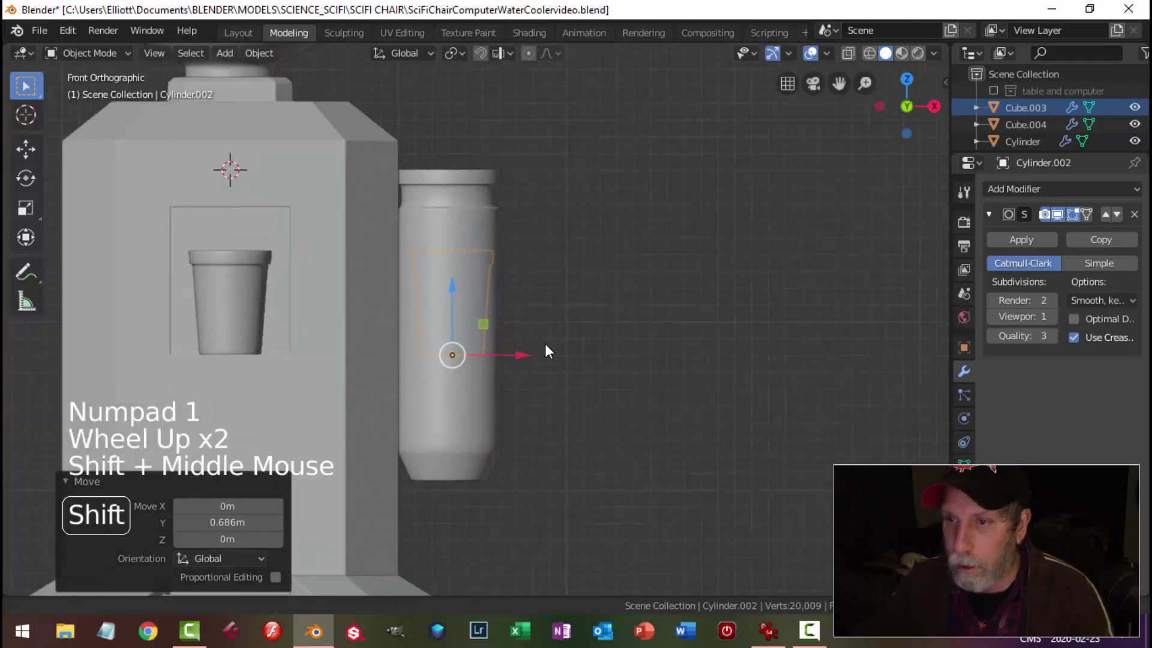
{"action": "left_click_drag", "start_coordinate": [452, 284], "coordinate": [456, 186]}
{"action": "middle_click_drag", "start_coordinate": [456, 186], "coordinate": [482, 318]}
{"action": "key", "text": "alt+a"}
{"action": "scroll", "coordinate": [463, 334], "scroll_direction": "down", "scroll_amount": 2}
{"action": "left_click", "coordinate": [503, 272]}
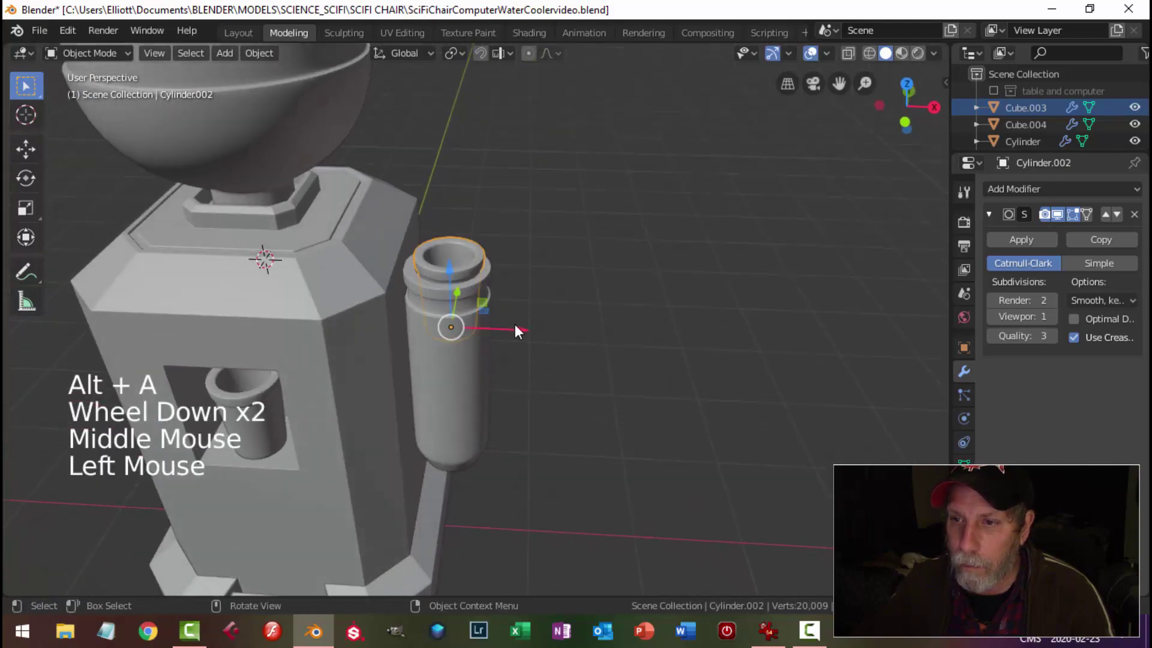
{"action": "left_click_drag", "start_coordinate": [516, 325], "coordinate": [523, 326]}
{"action": "key", "text": "alt+a"}
{"action": "middle_click_drag", "start_coordinate": [523, 326], "coordinate": [519, 286]}
Duplicate the cup in the tube's top and lower the copy so its base protrudes from the tube's bottom opening
{"action": "left_click", "coordinate": [452, 195]}
{"action": "key", "text": "shift+d"}
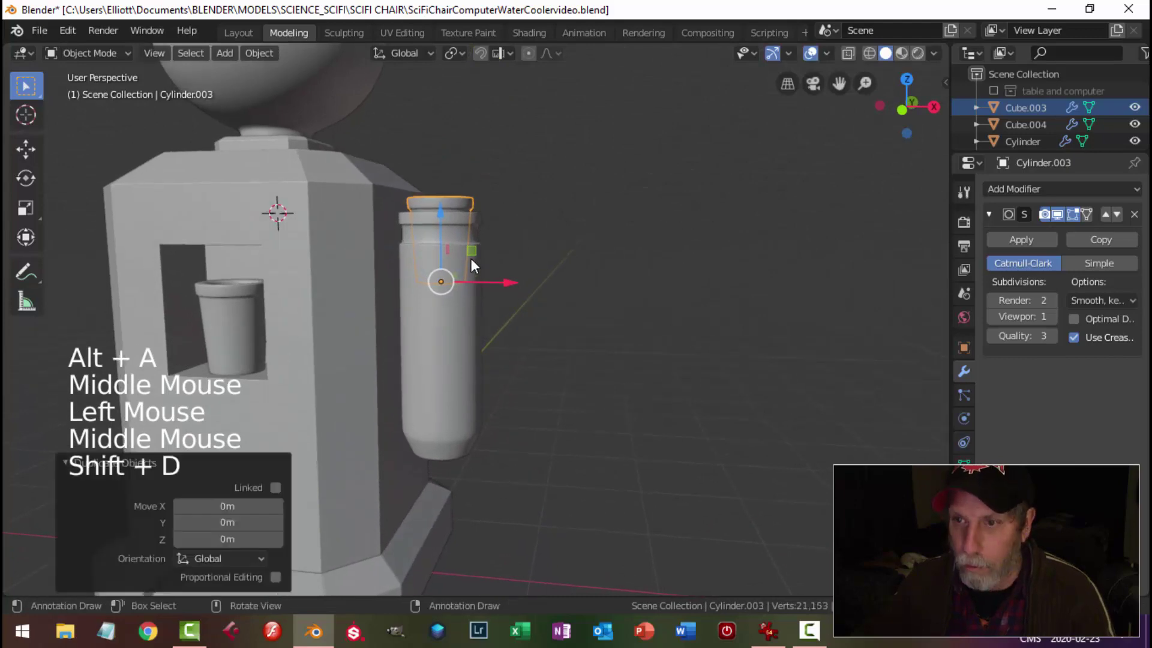
{"action": "left_click_drag", "start_coordinate": [441, 211], "coordinate": [469, 391]}
{"action": "key", "text": "alt+a"}
{"action": "middle_click_drag", "start_coordinate": [573, 426], "coordinate": [418, 359]}
{"action": "scroll", "coordinate": [573, 419], "scroll_direction": "down", "scroll_amount": 2}
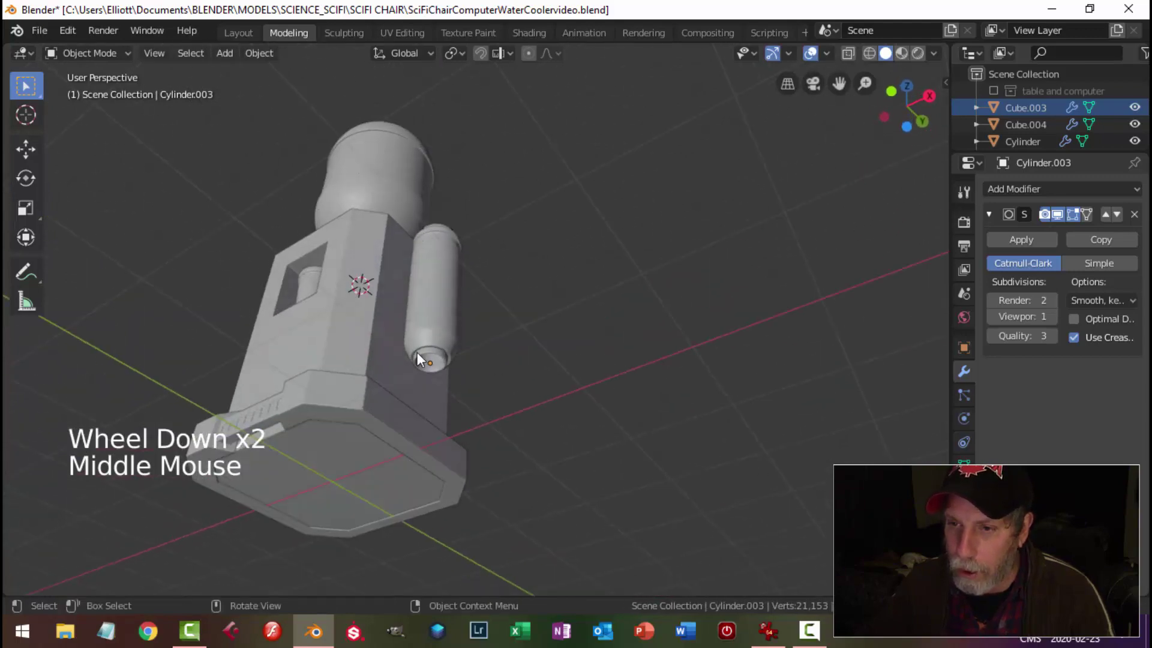
{"action": "scroll", "coordinate": [507, 298], "scroll_direction": "down", "scroll_amount": 2}
{"action": "middle_click_drag", "start_coordinate": [508, 298], "coordinate": [512, 333]}
{"action": "scroll", "coordinate": [533, 369], "scroll_direction": "up", "scroll_amount": 4}
{"action": "scroll", "coordinate": [512, 334], "scroll_direction": "up", "scroll_amount": 2}
Add support loops inside the tube's groove, one near its upper edge and one near its lower edge at factor -0.893
{"action": "left_click", "coordinate": [500, 293]}
{"action": "key", "text": "Tab"}
{"action": "middle_click_drag", "start_coordinate": [501, 293], "coordinate": [468, 276]}
{"action": "scroll", "coordinate": [499, 327], "scroll_direction": "up", "scroll_amount": 2}
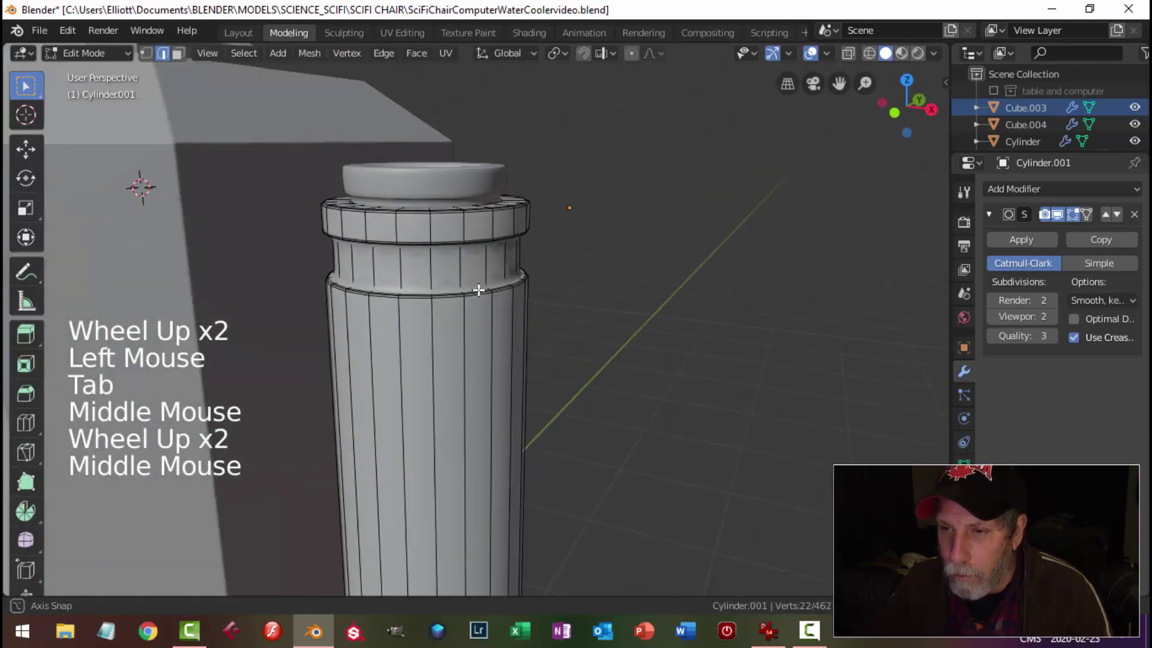
{"action": "key", "text": "ctrl+r"}
{"action": "mouse_move", "coordinate": [462, 258]}
{"action": "left_mouse_down"}
{"action": "mouse_move", "coordinate": [459, 249]}
{"action": "mouse_move", "coordinate": [450, 275]}
{"action": "left_mouse_up"}
{"action": "left_click", "coordinate": [462, 237]}
{"action": "key", "text": "ctrl+r"}
{"action": "left_click", "coordinate": [452, 287]}
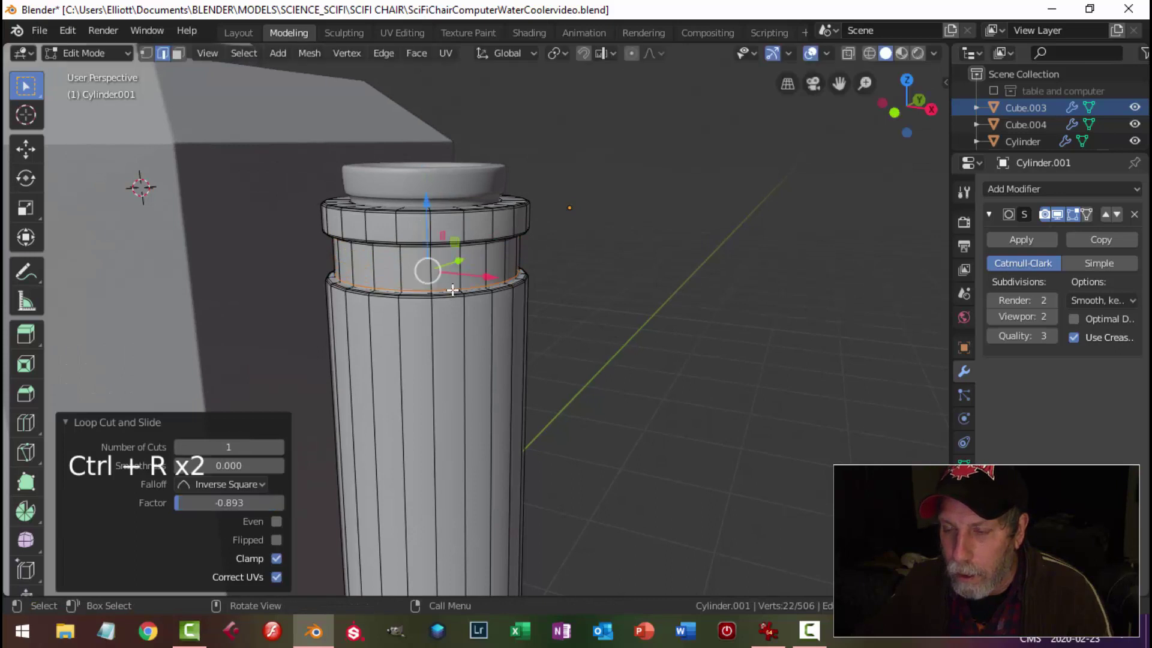
{"action": "key", "text": "alt+a"}
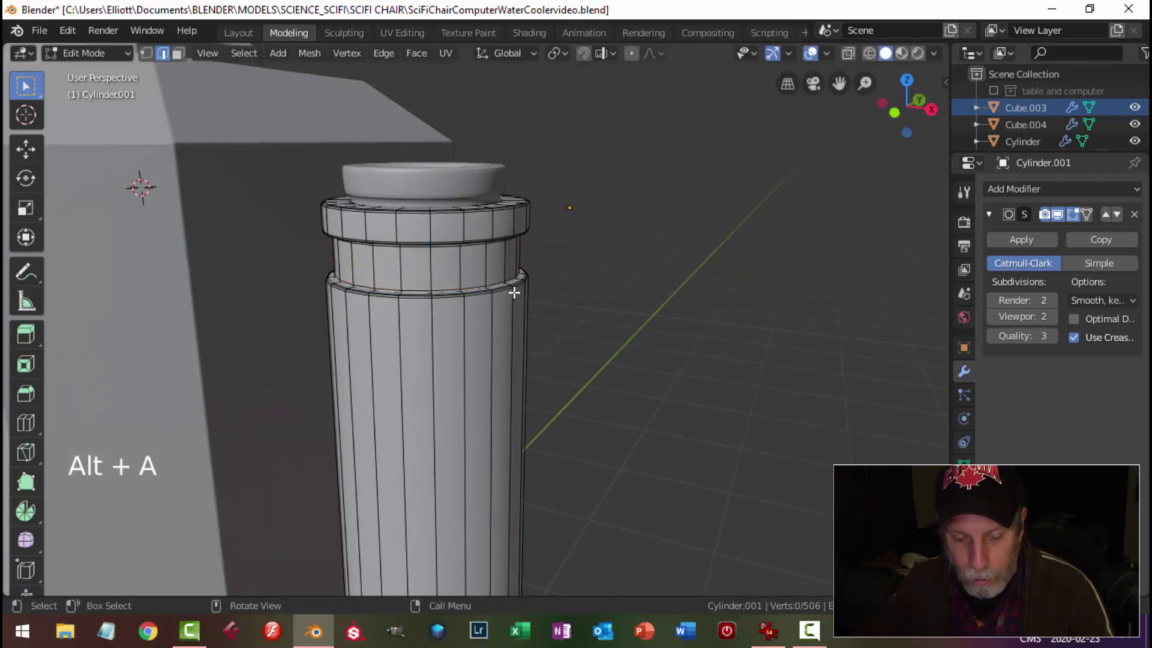
Duplicate the groove's band of faces in place and separate the copy into its own object
{"action": "key", "text": "3"}
{"action": "left_click", "coordinate": [440, 264], "text": "alt+shift"}
{"action": "scroll", "coordinate": [514, 306], "scroll_direction": "down", "scroll_amount": 2}
{"action": "middle_click_drag", "start_coordinate": [514, 306], "coordinate": [571, 337]}
{"action": "key", "text": "shift+d"}
{"action": "key", "text": "p"}
{"action": "left_click", "coordinate": [571, 340]}
{"action": "key", "text": "Tab"}
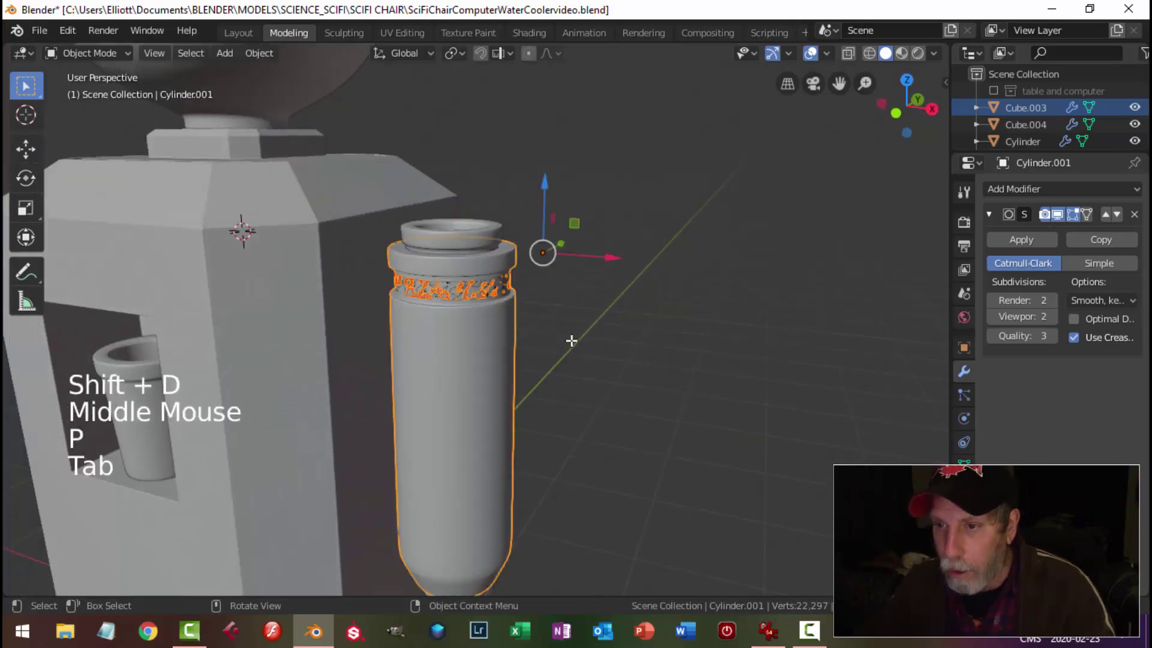
Hide the tube, scale up the separated band's faces slightly, and unhide the tube
{"action": "left_click", "coordinate": [477, 337]}
{"action": "key", "text": "h"}
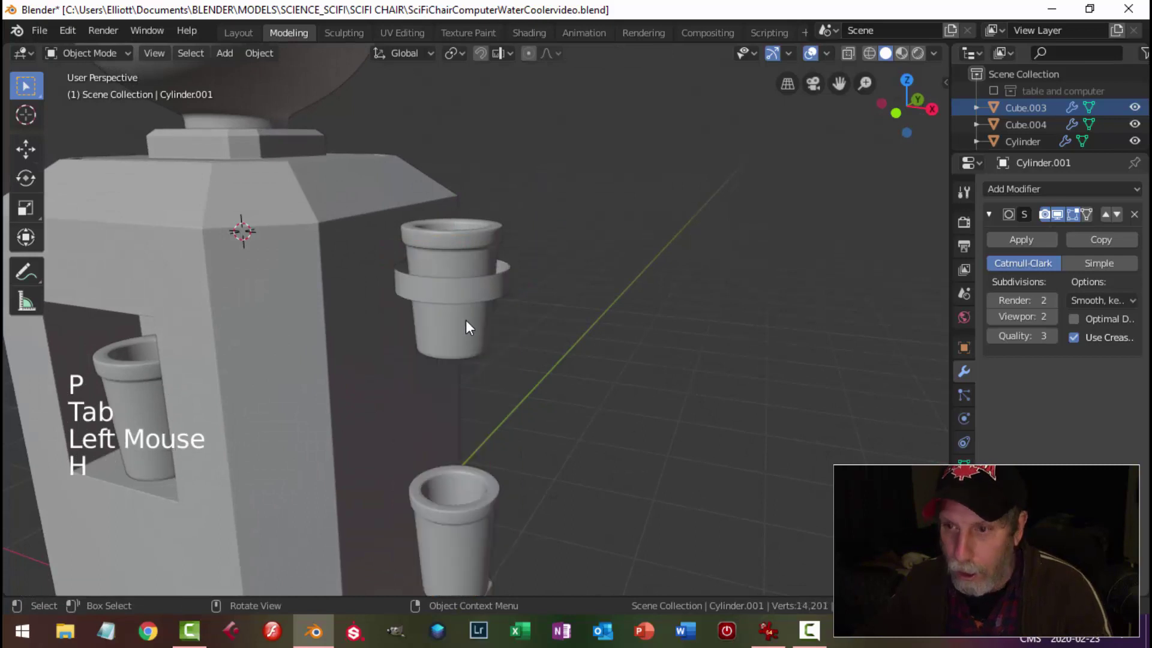
{"action": "left_click", "coordinate": [469, 307]}
{"action": "key", "text": "Tab"}
{"action": "key", "text": "a"}
{"action": "middle_click_drag", "start_coordinate": [532, 312], "coordinate": [540, 334]}
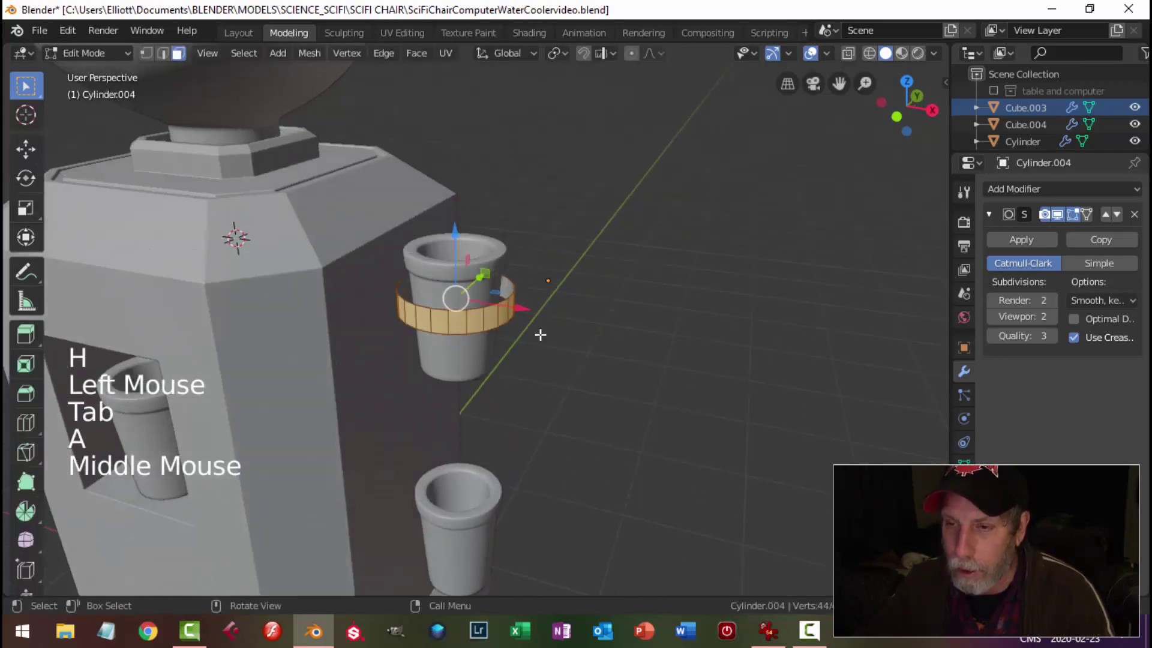
{"action": "key", "text": "s"}
{"action": "left_click", "coordinate": [559, 341]}
{"action": "key", "text": "alt+a"}
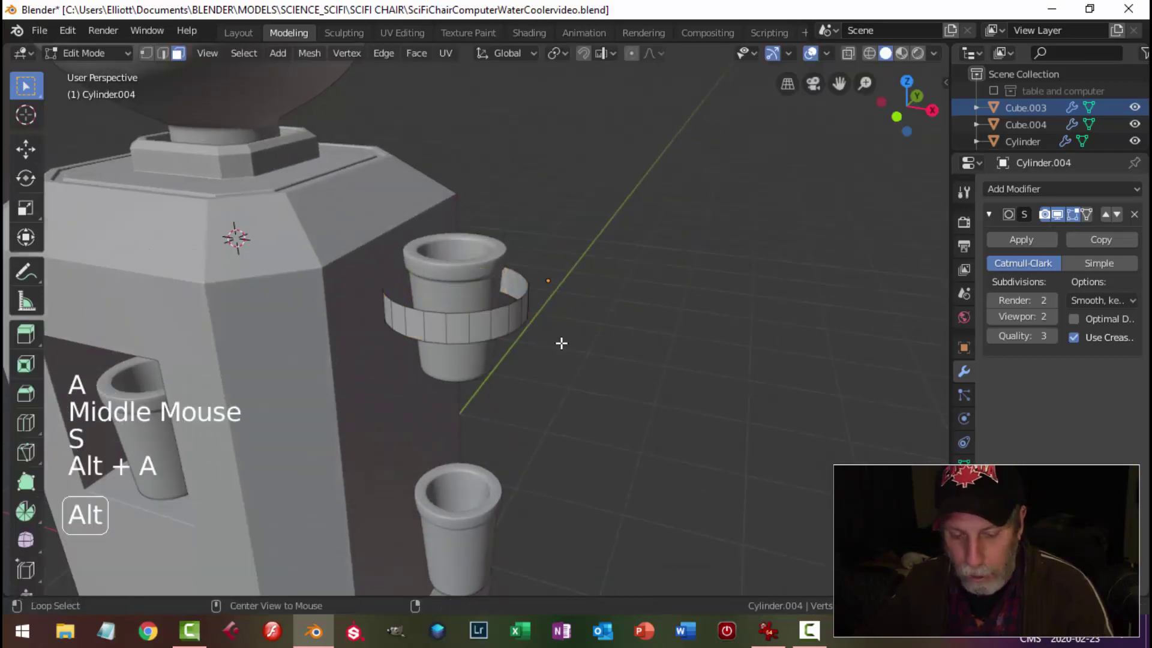
{"action": "key", "text": "Tab"}
{"action": "key", "text": "alt+h"}
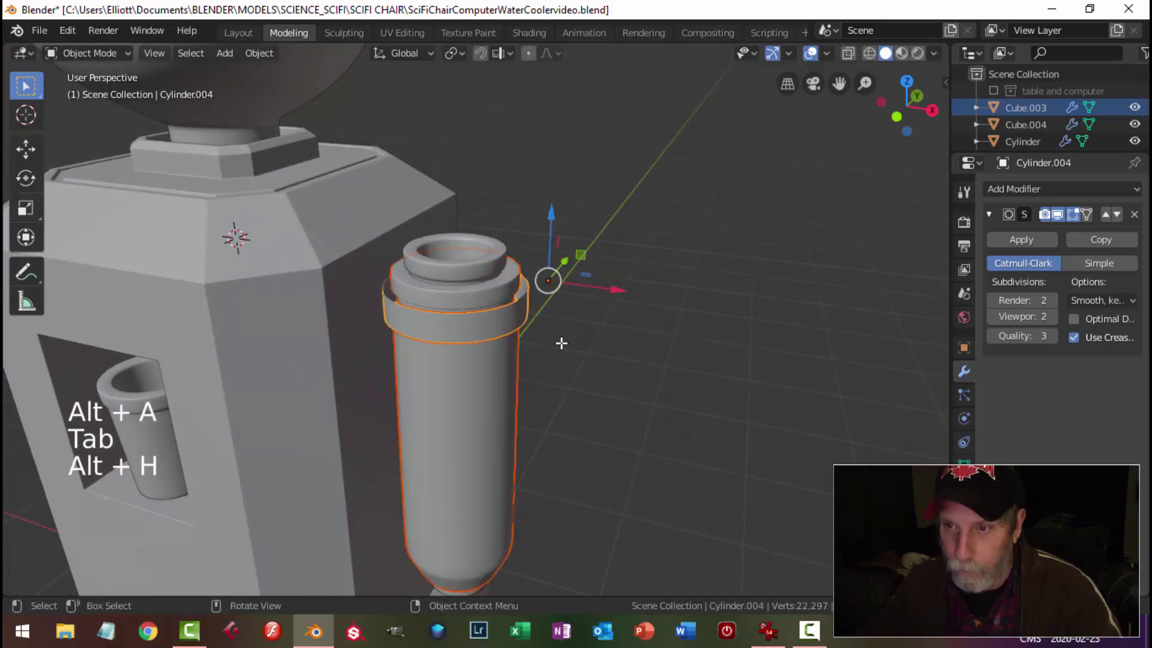
Select only the band and scale all its faces down until it sits closely around the groove
{"action": "key", "text": "alt+a"}
{"action": "left_click", "coordinate": [520, 347]}
{"action": "middle_click_drag", "start_coordinate": [525, 352], "coordinate": [541, 354]}
{"action": "key", "text": "Tab"}
{"action": "key", "text": "a"}
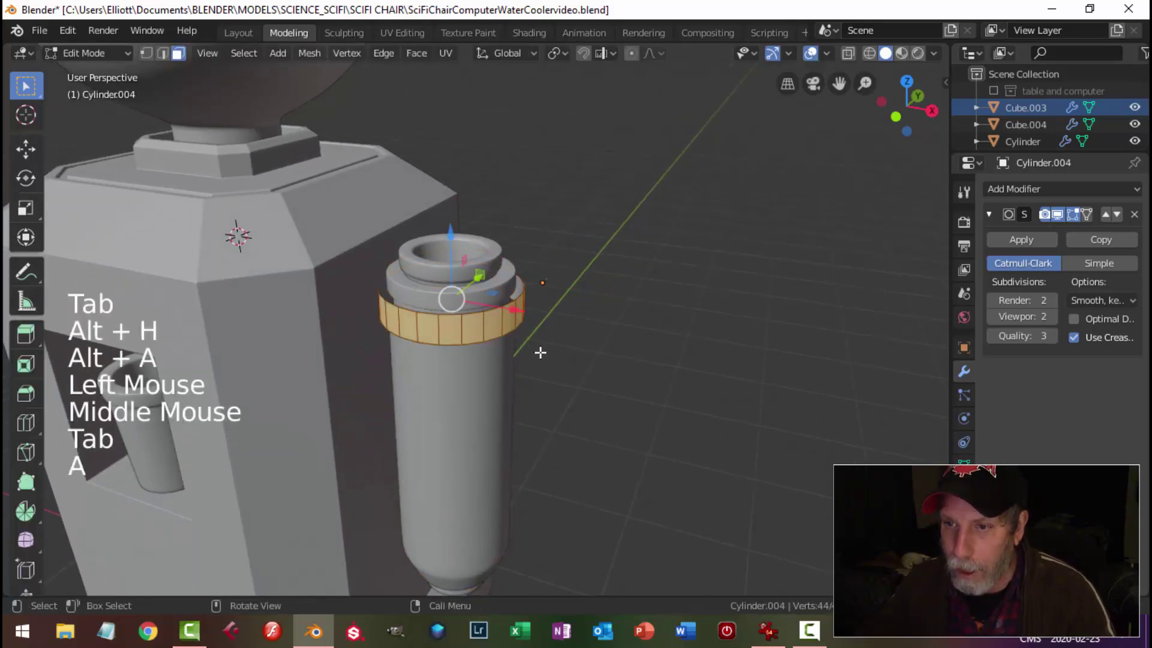
{"action": "mouse_move", "coordinate": [556, 299]}
{"action": "middle_mouse_down"}
{"action": "mouse_move", "coordinate": [519, 288]}
{"action": "mouse_move", "coordinate": [471, 309]}
{"action": "mouse_move", "coordinate": [594, 300]}
{"action": "mouse_move", "coordinate": [571, 288]}
{"action": "middle_mouse_up"}
{"action": "key", "text": "s"}
{"action": "left_click", "coordinate": [561, 302]}
Extrude the band in place and fatten it outward into a ring with thickness
{"action": "key", "text": "e"}
{"action": "left_click", "coordinate": [570, 287]}
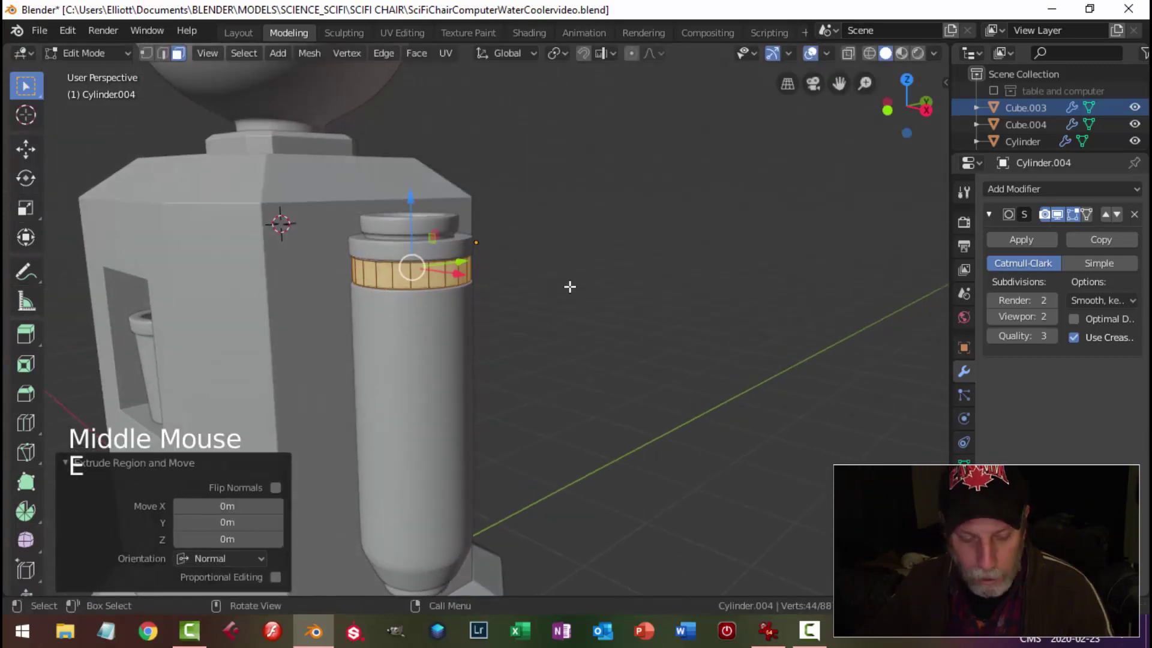
{"action": "key", "text": "alt+s"}
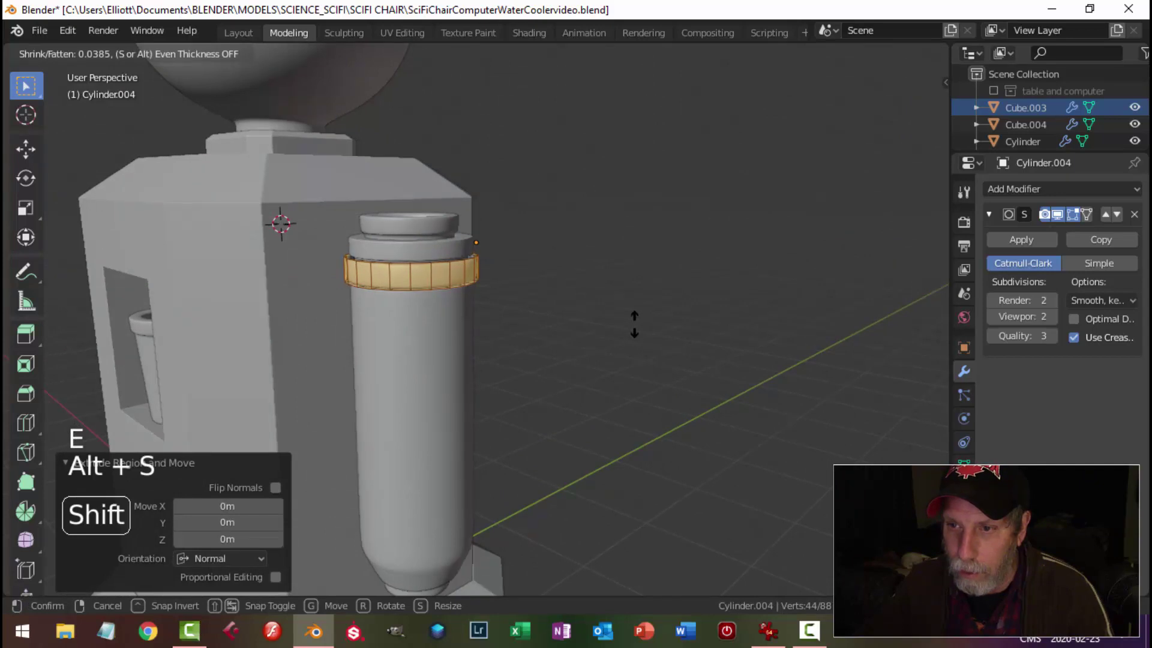
{"action": "left_click", "coordinate": [514, 319]}
{"action": "middle_click_drag", "start_coordinate": [514, 318], "coordinate": [554, 322]}
Scale the whole ring to about 0.73 of its height in Z and raise it slightly towards the tube's rim
{"action": "key", "text": "a"}
{"action": "middle_click", "coordinate": [496, 325]}
{"action": "key", "text": "s"}
{"action": "key", "text": "z"}
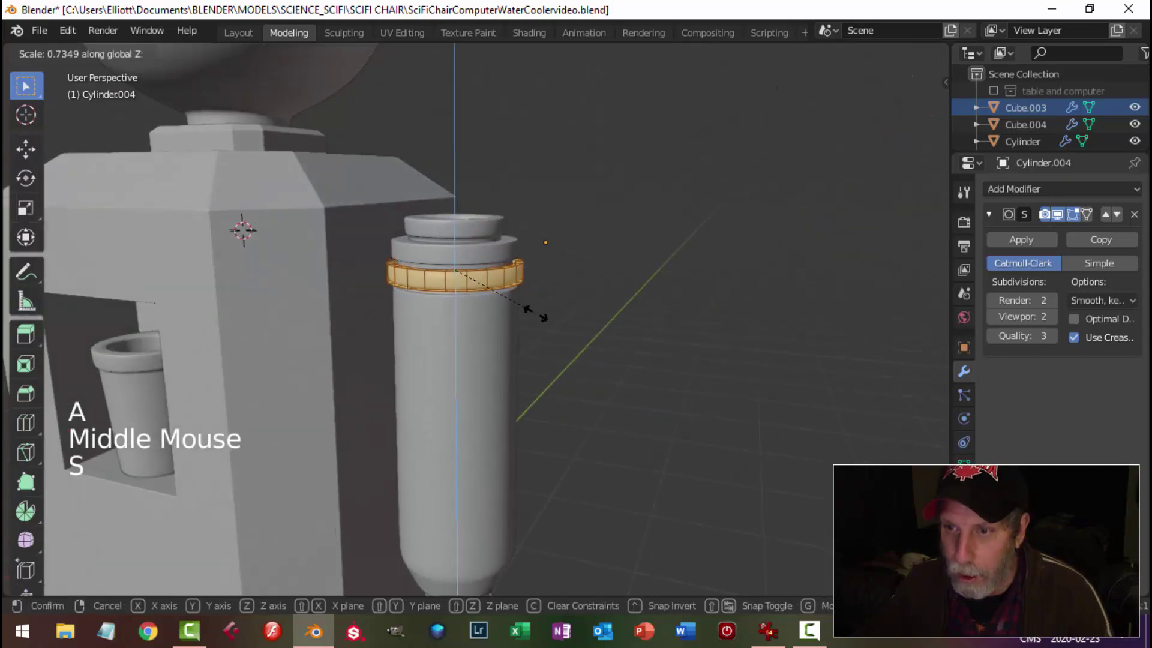
{"action": "left_click", "coordinate": [542, 317]}
{"action": "left_click_drag", "start_coordinate": [449, 207], "coordinate": [460, 194]}
{"action": "key", "text": "alt+a"}
{"action": "middle_click_drag", "start_coordinate": [574, 278], "coordinate": [547, 300]}
{"action": "key", "text": "Tab"}
{"action": "key", "text": "alt+a"}
Scale the ring to about 0.94 in X and Y only so it nearly matches the rim's diameter
{"action": "scroll", "coordinate": [548, 300], "scroll_direction": "up", "scroll_amount": 3}
{"action": "left_click", "coordinate": [582, 293]}
{"action": "key", "text": "Tab"}
{"action": "key", "text": "a"}
{"action": "key", "text": "s"}
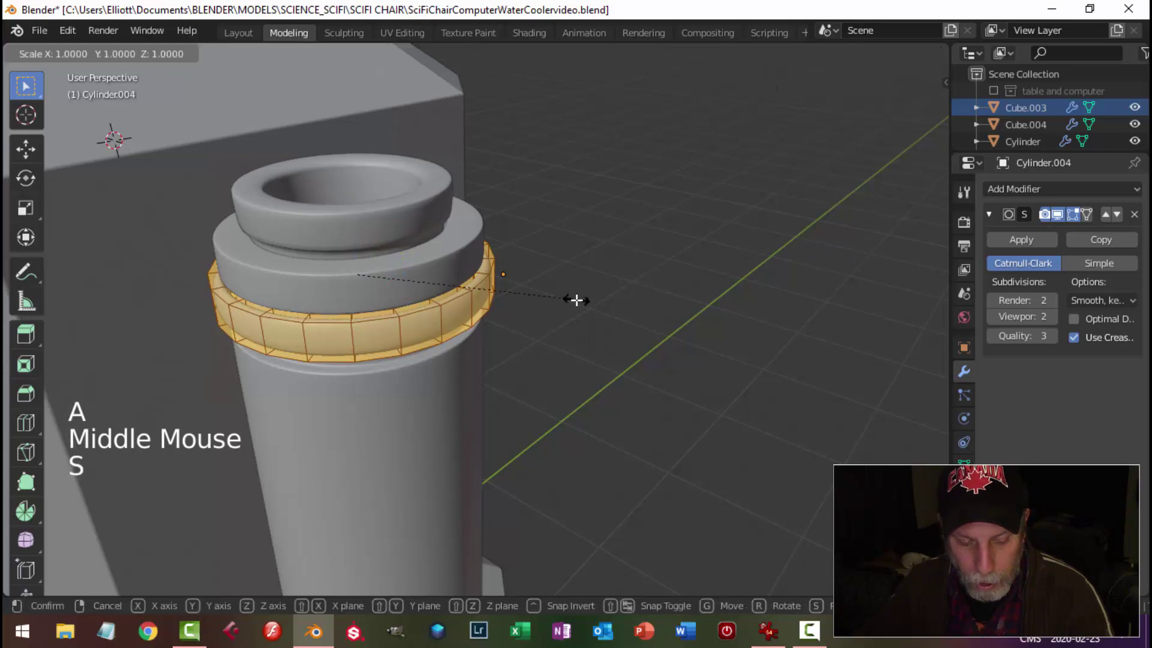
{"action": "key", "text": "shift+z"}
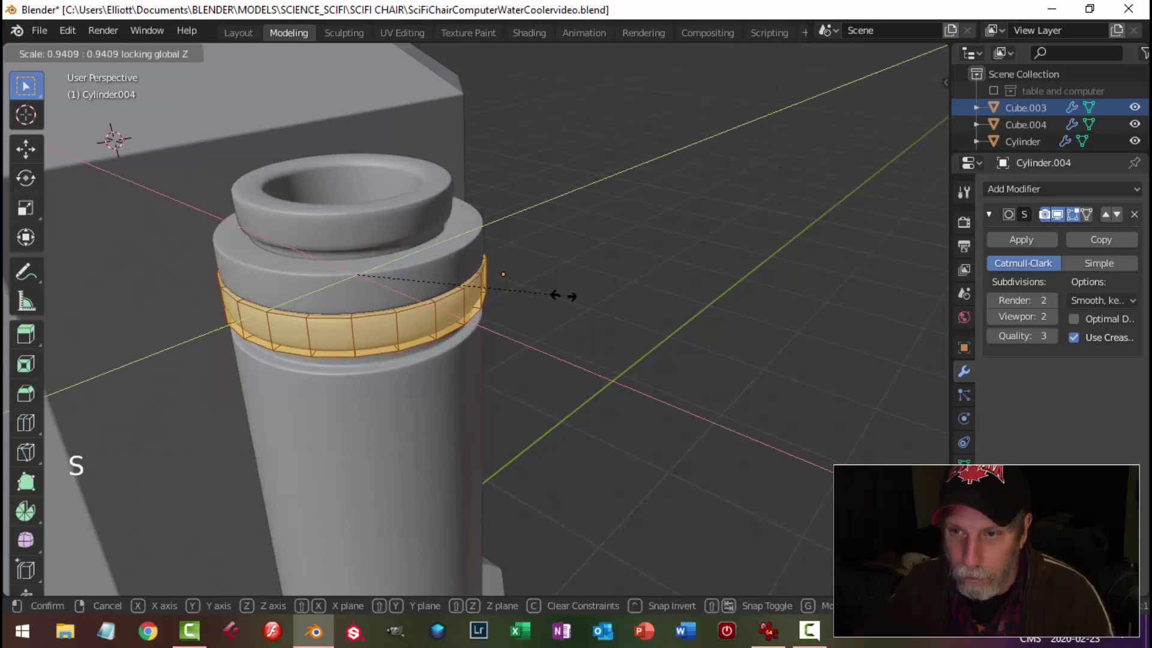
{"action": "left_click", "coordinate": [560, 300]}
{"action": "key", "text": "alt+a"}
{"action": "middle_click_drag", "start_coordinate": [565, 306], "coordinate": [507, 244]}
{"action": "key", "text": "Tab"}
{"action": "key", "text": "alt+a"}
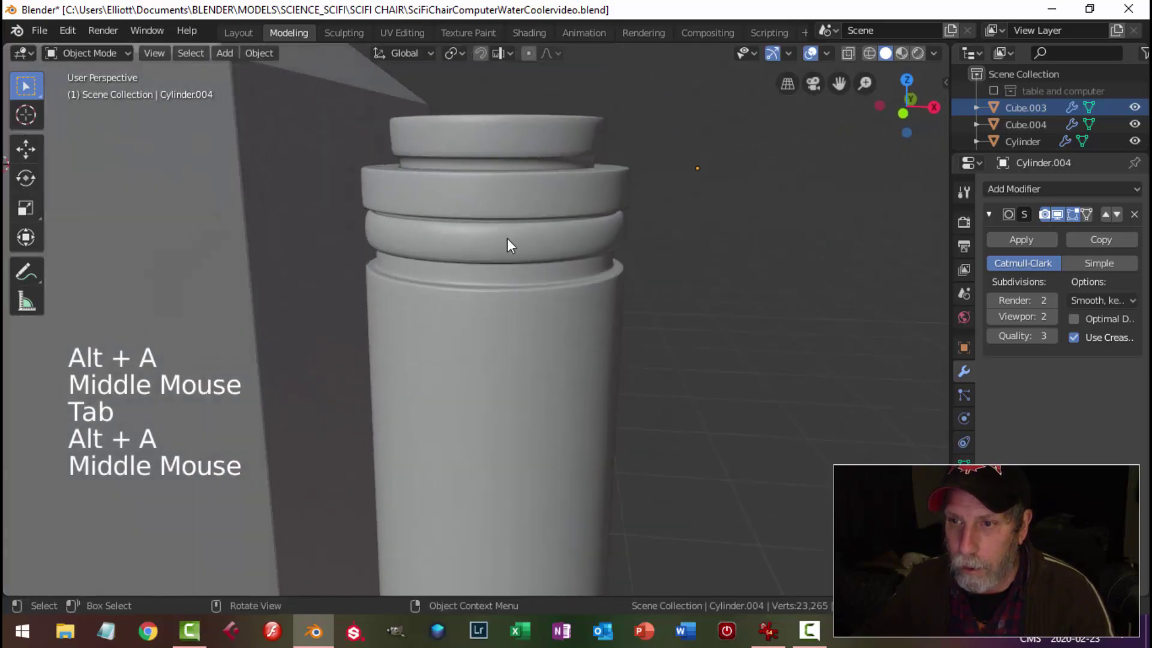
Sharpen the ring's outer edges with two support loops, the upper at factor 0.812 and the lower at about -0.72
{"action": "left_click", "coordinate": [508, 245]}
{"action": "middle_click_drag", "start_coordinate": [592, 285], "coordinate": [565, 291]}
{"action": "key", "text": "Tab"}
{"action": "scroll", "coordinate": [443, 295], "scroll_direction": "up", "scroll_amount": 2}
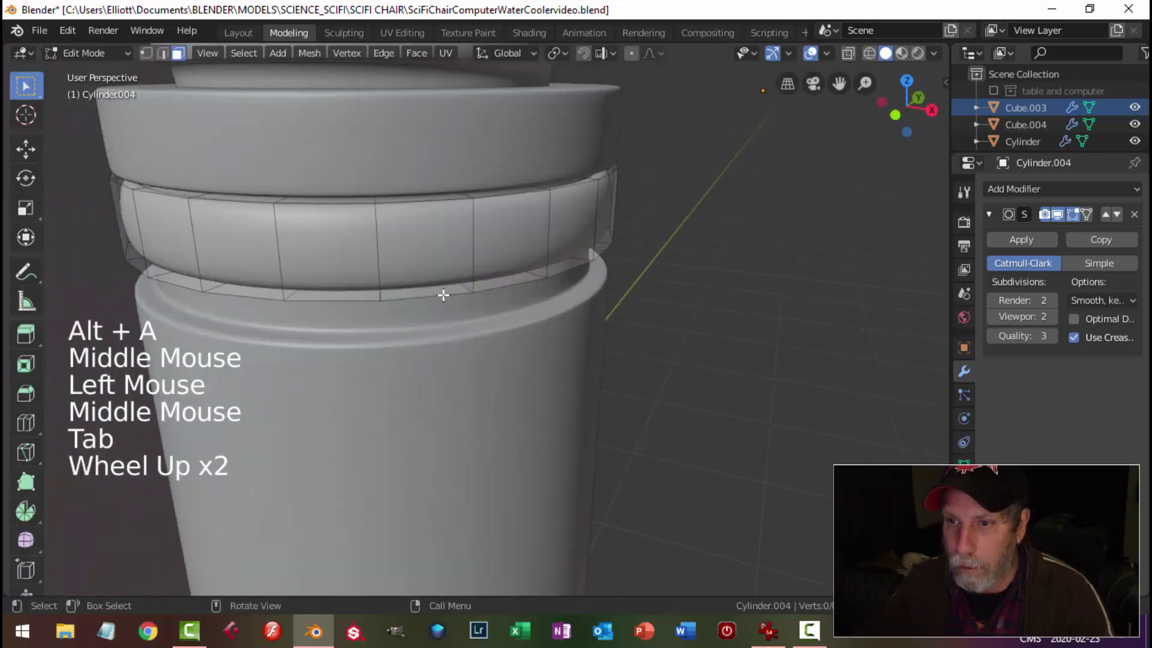
{"action": "key", "text": "ctrl+r"}
{"action": "left_click", "coordinate": [381, 243]}
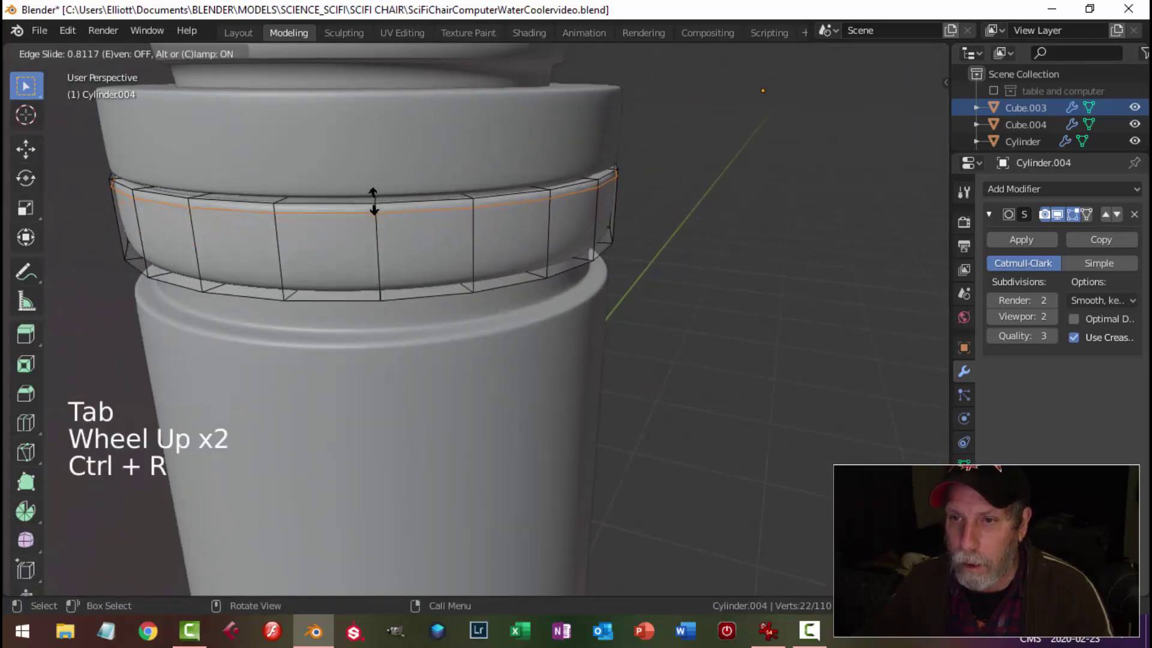
{"action": "left_click", "coordinate": [372, 241]}
{"action": "key", "text": "ctrl+r"}
{"action": "left_click", "coordinate": [372, 246]}
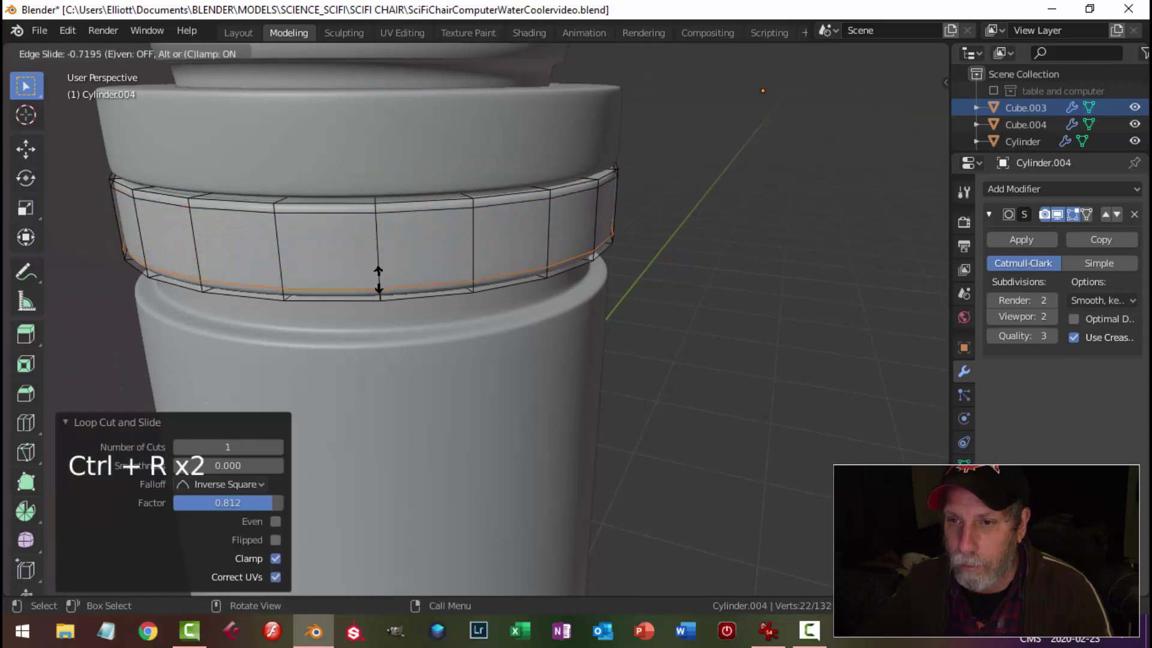
{"action": "left_click", "coordinate": [378, 279]}
{"action": "key", "text": "Tab"}
{"action": "scroll", "coordinate": [462, 280], "scroll_direction": "down", "scroll_amount": 2}
{"action": "key", "text": "alt+a"}
{"action": "middle_click_drag", "start_coordinate": [456, 287], "coordinate": [509, 282]}
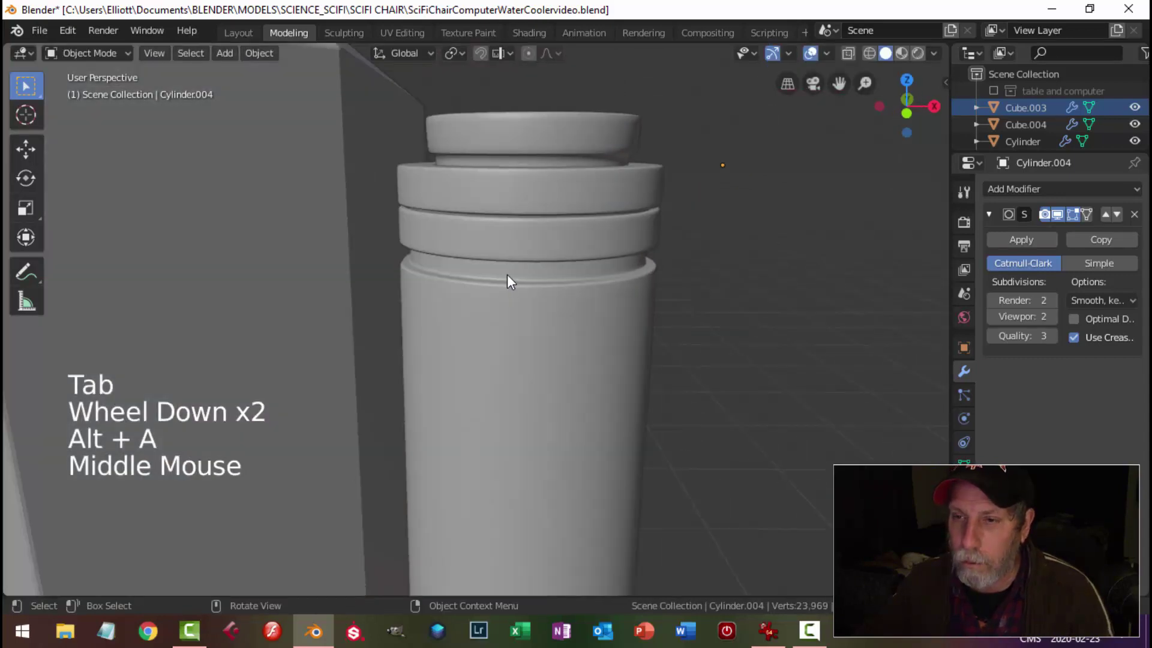
Isolate the ring by hiding everything else and delete the loop of faces on its inner wall
{"action": "left_click", "coordinate": [602, 257]}
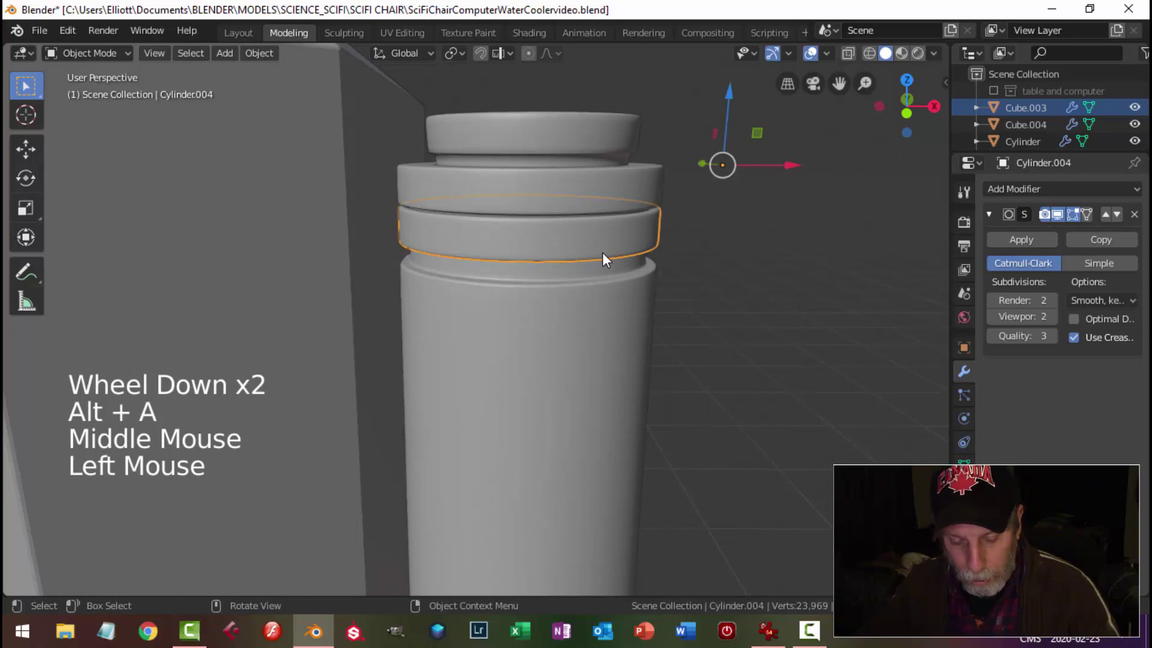
{"action": "key", "text": "shift+h"}
{"action": "middle_click_drag", "start_coordinate": [602, 253], "coordinate": [583, 291]}
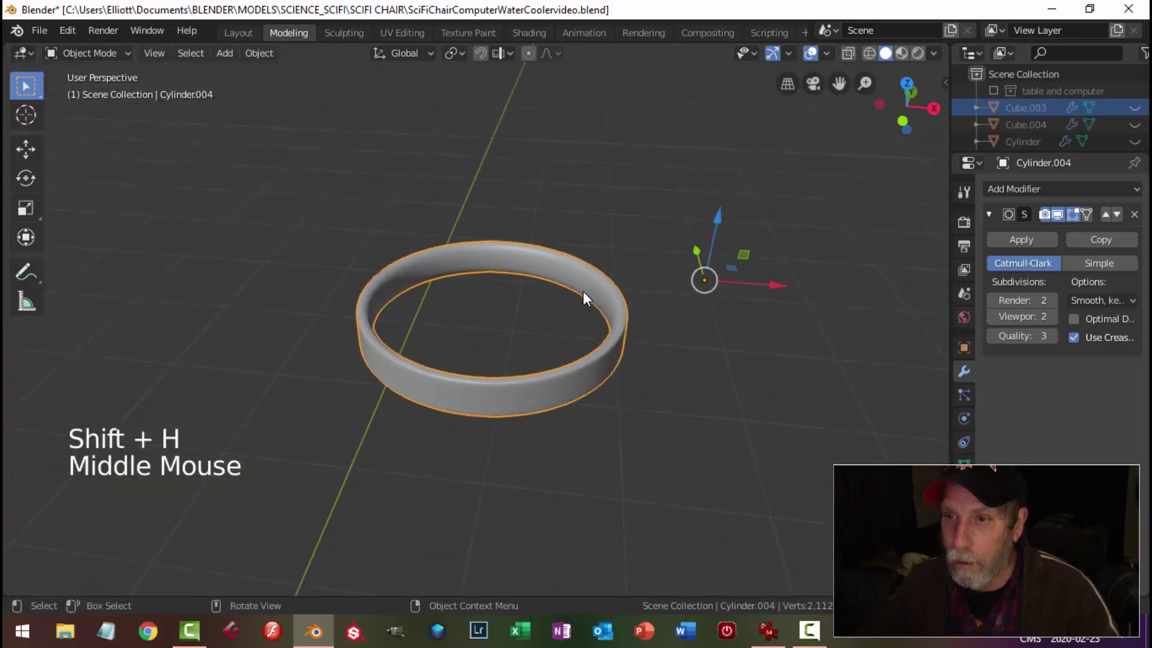
{"action": "key", "text": "Tab"}
{"action": "key", "text": "alt+a"}
{"action": "key", "text": "3"}
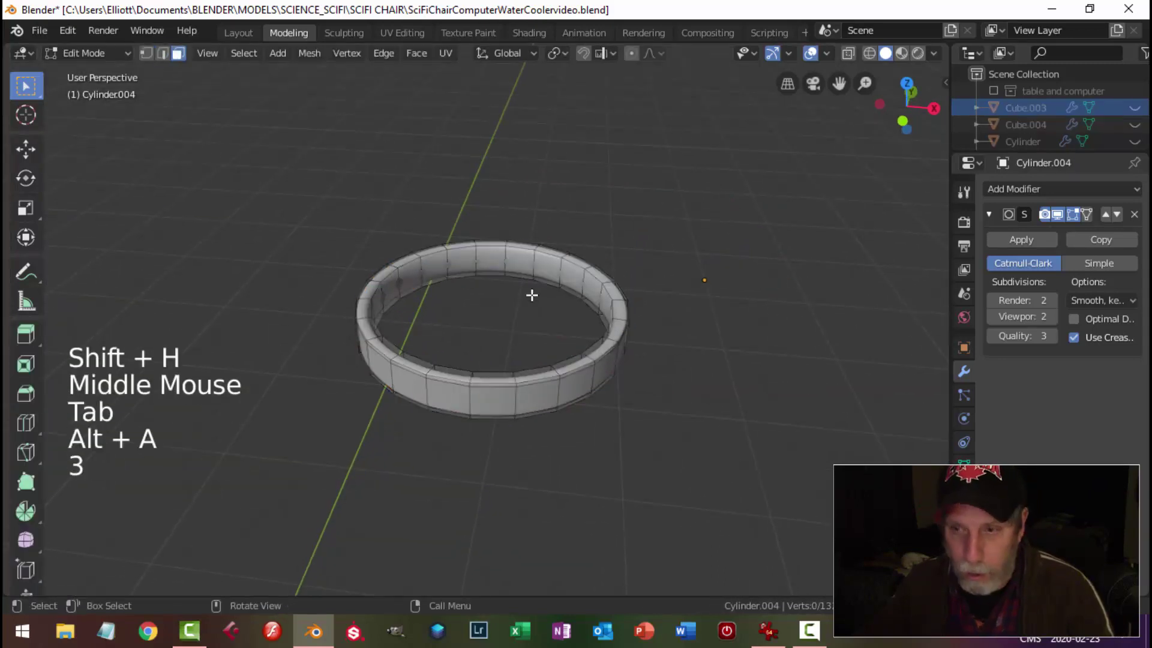
{"action": "left_click", "coordinate": [504, 262], "text": "alt+shift"}
{"action": "key", "text": "x"}
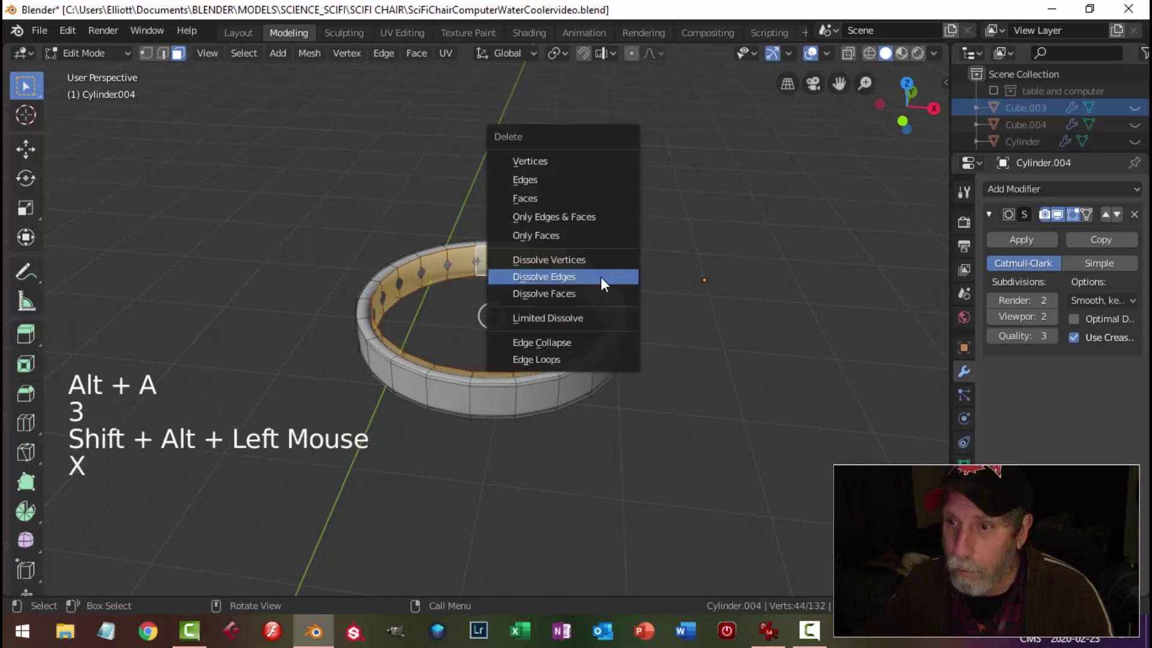
{"action": "left_click", "coordinate": [561, 198]}
{"action": "key", "text": "Tab"}
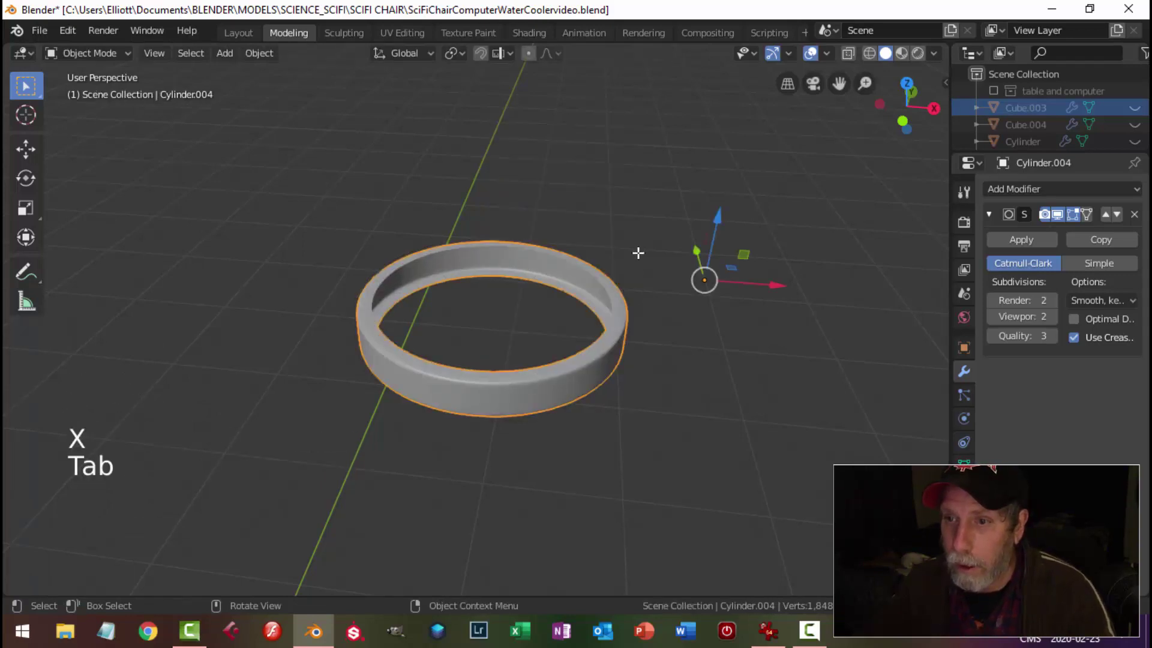
Bring all hidden objects back and clear the selection
{"action": "key", "text": "alt+a"}
{"action": "key", "text": "alt+h"}
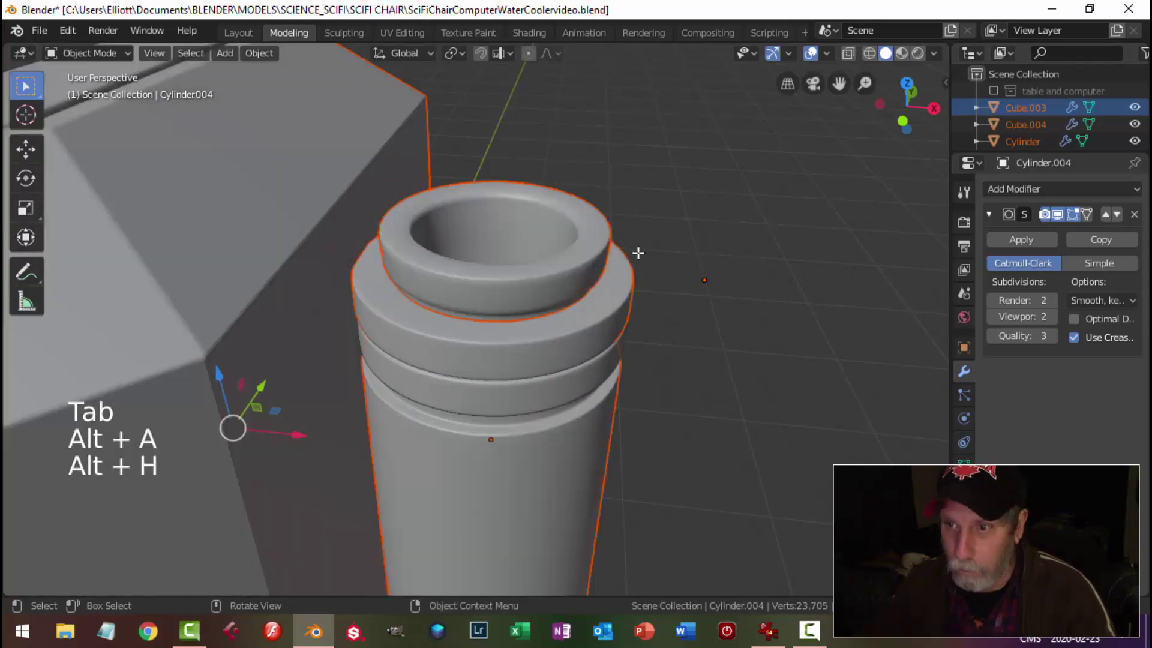
{"action": "key", "text": "alt+a"}
{"action": "middle_click_drag", "start_coordinate": [638, 251], "coordinate": [545, 319]}
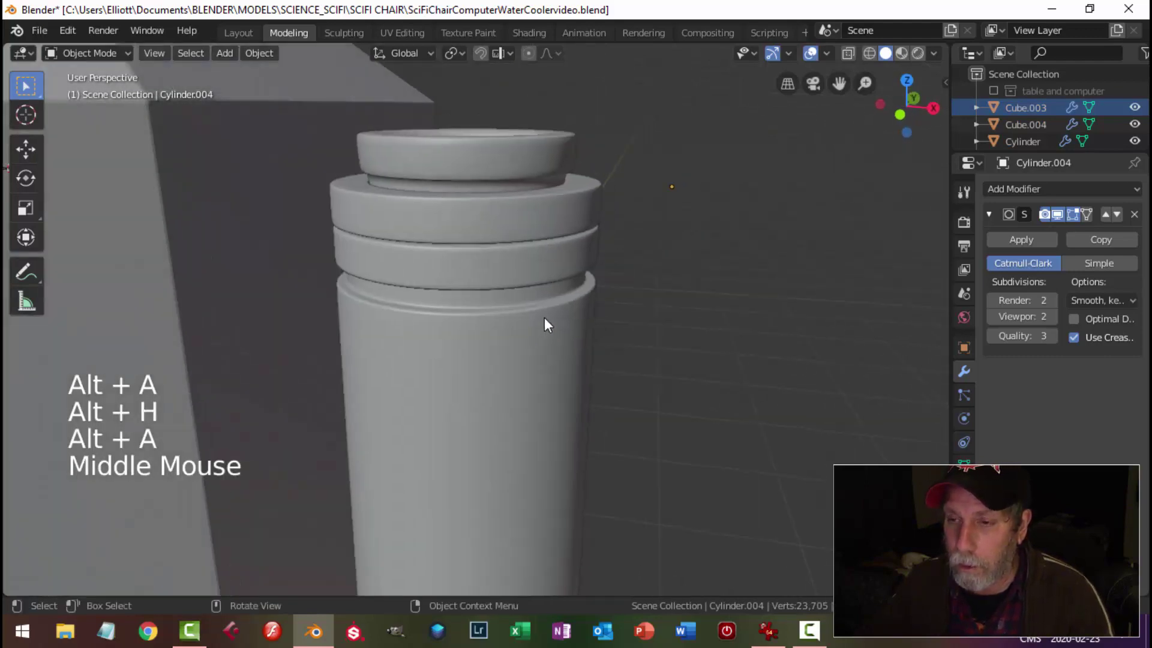
Try to shrink the whole ring to about 0.959 in X and Y only
{"action": "left_click", "coordinate": [579, 267]}
{"action": "middle_click_drag", "start_coordinate": [579, 267], "coordinate": [553, 283]}
{"action": "key", "text": "Tab"}
{"action": "key", "text": "a"}
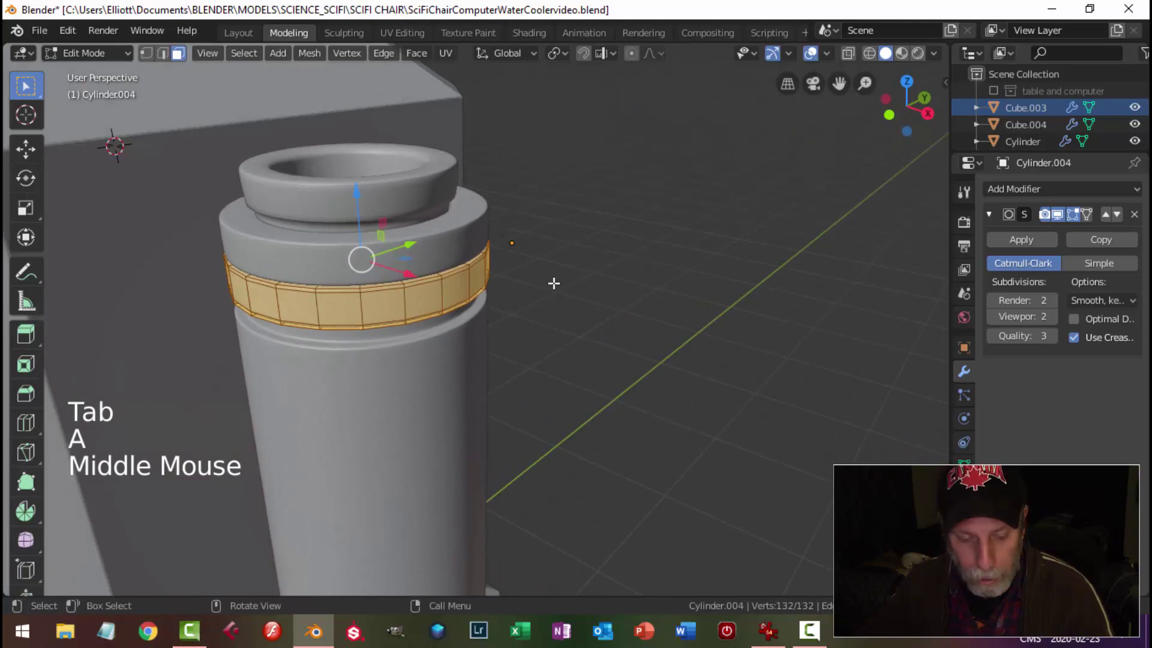
{"action": "key", "text": "s"}
{"action": "left_click", "coordinate": [536, 280]}
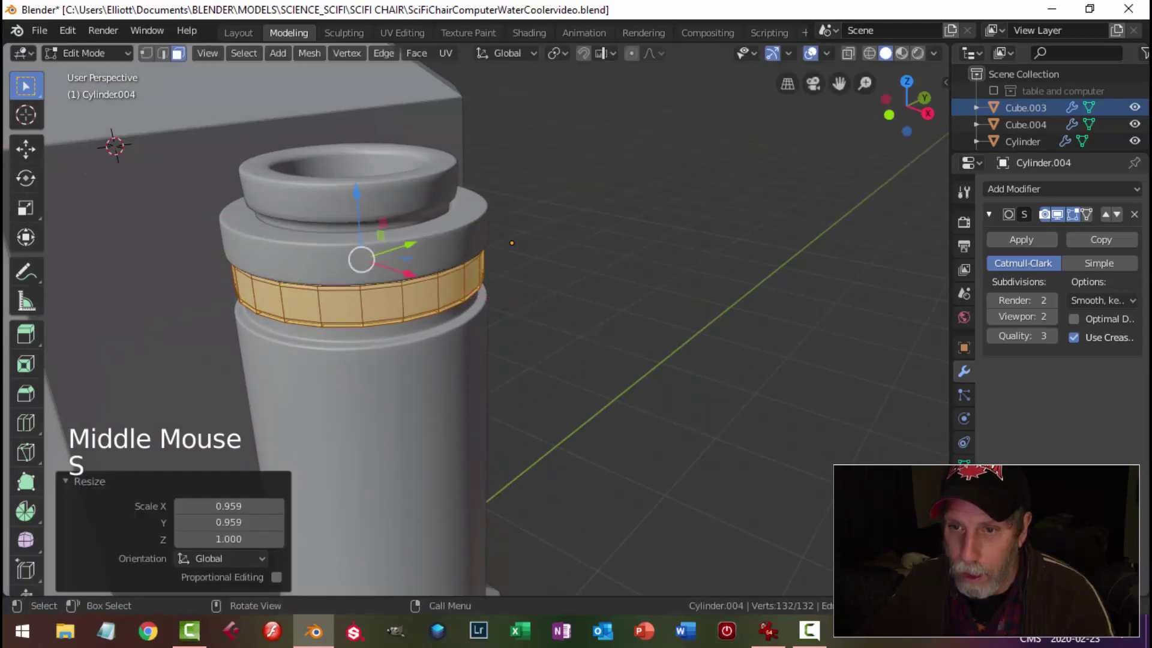
{"action": "key", "text": "alt+a"}
{"action": "key", "text": "Tab"}
{"action": "scroll", "coordinate": [531, 286], "scroll_direction": "down", "scroll_amount": 3}
{"action": "key", "text": "alt+a"}
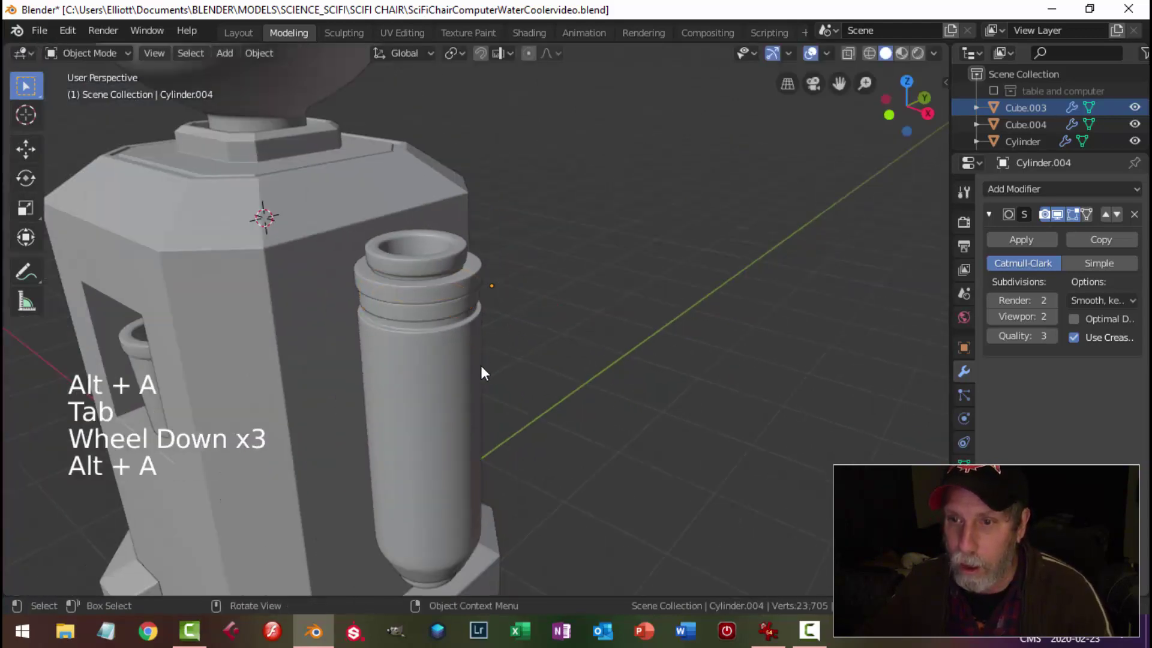
{"action": "middle_click_drag", "start_coordinate": [480, 373], "coordinate": [551, 325]}
Undo the last shrinking of the ring
{"action": "key", "text": "ctrl+z"}
{"action": "key", "text": "ctrl+z"}
{"action": "key", "text": "ctrl+z"}
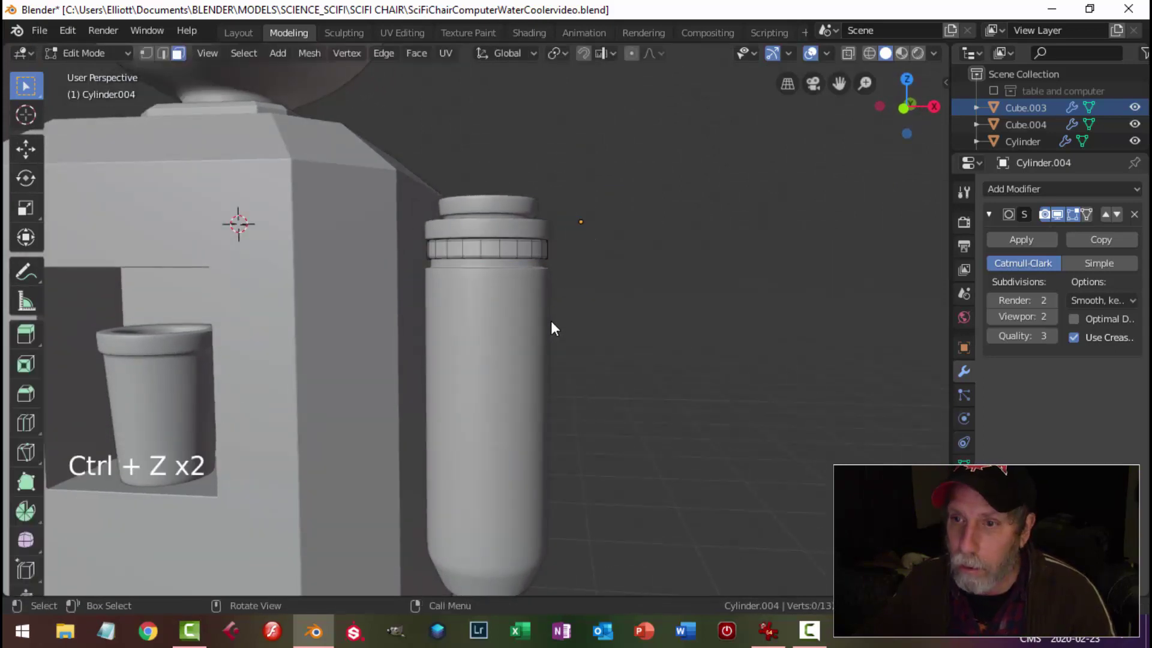
{"action": "key", "text": "ctrl+z"}
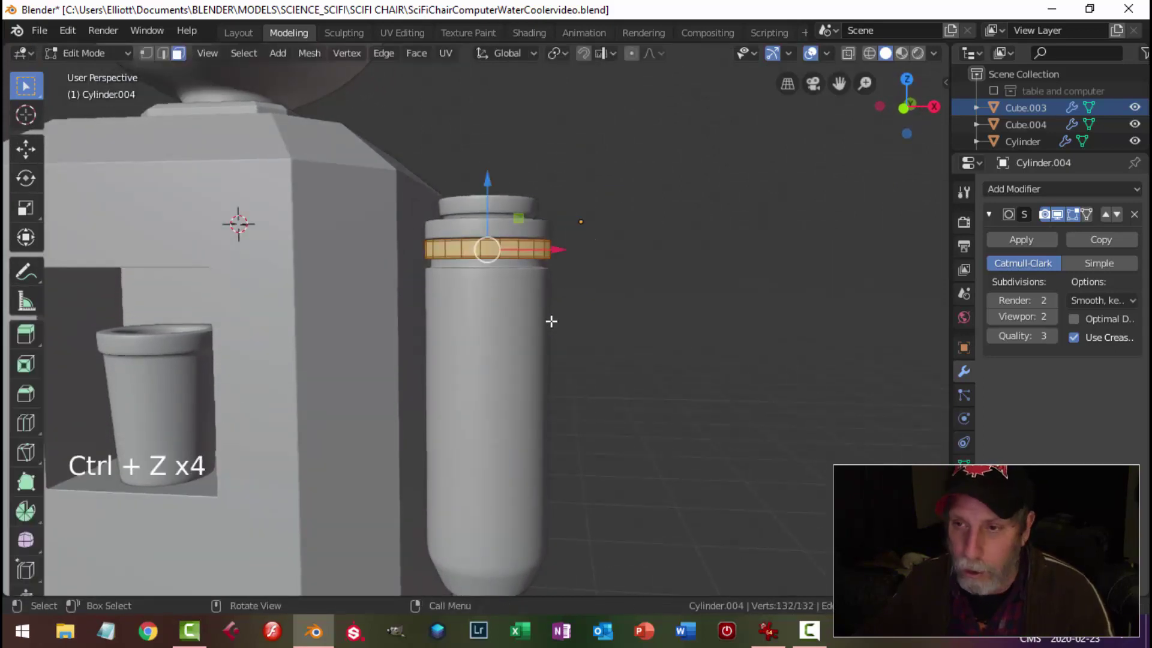
Scale the whole ring to about 1.077 in X and Y only, so it stands out beyond the tube's rim
{"action": "middle_click_drag", "start_coordinate": [550, 322], "coordinate": [547, 332]}
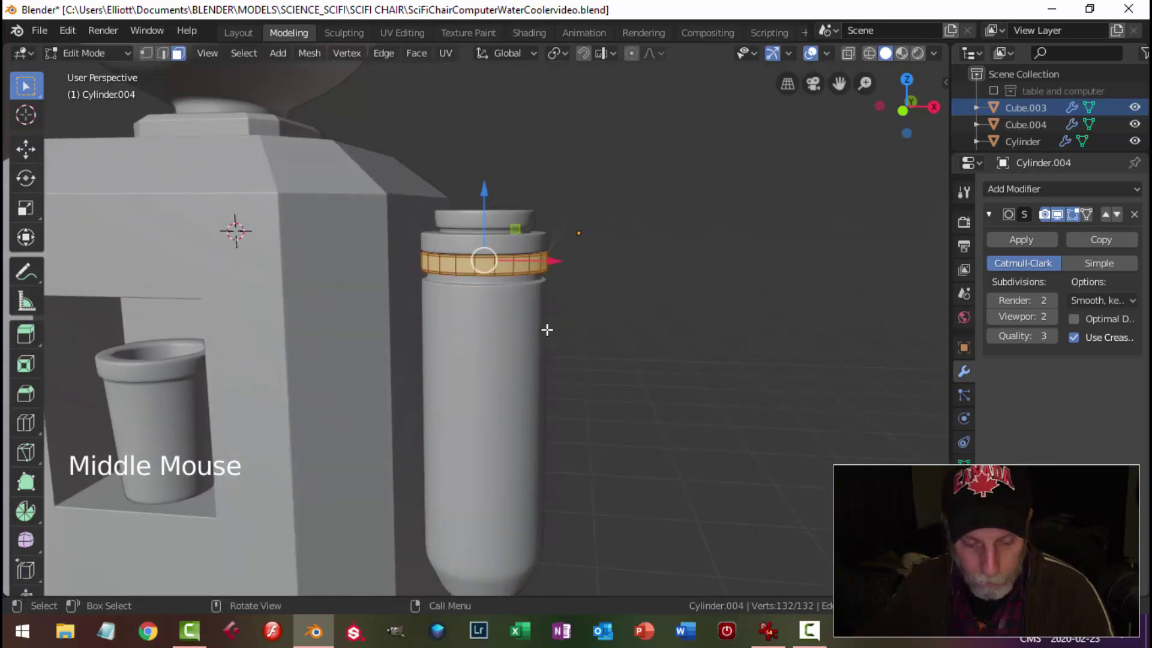
{"action": "key", "text": "s"}
{"action": "key", "text": "shift+z"}
{"action": "left_click", "coordinate": [551, 335]}
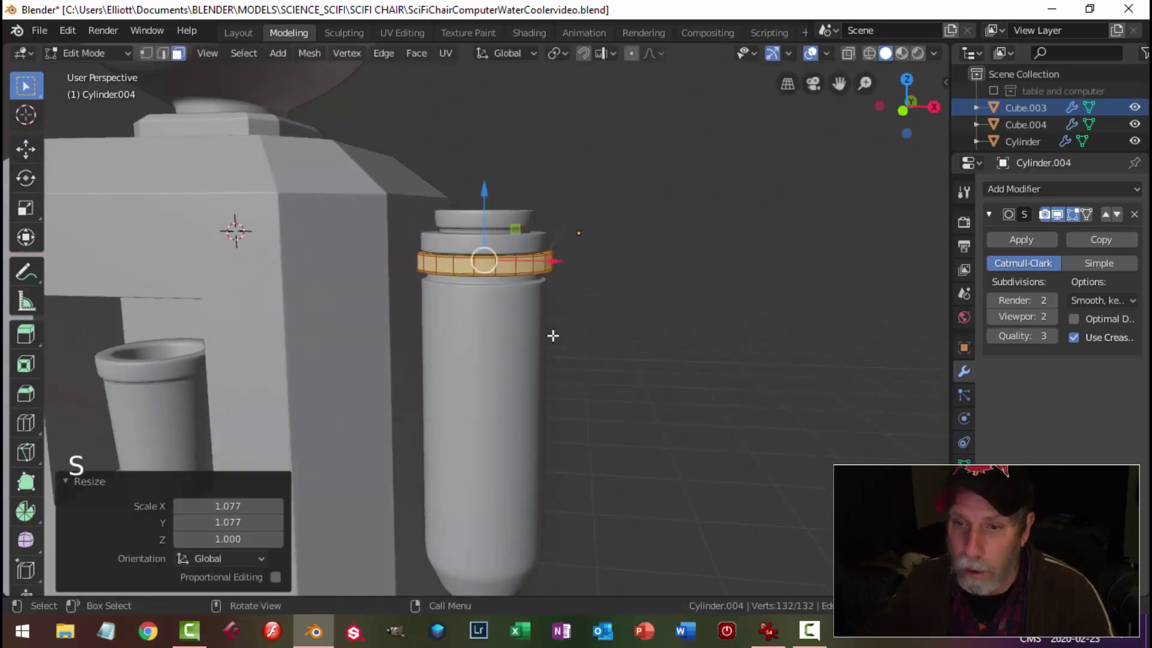
{"action": "key", "text": "alt+a"}
{"action": "key", "text": "Tab"}
{"action": "key", "text": "alt+a"}
{"action": "middle_click_drag", "start_coordinate": [496, 360], "coordinate": [504, 372]}
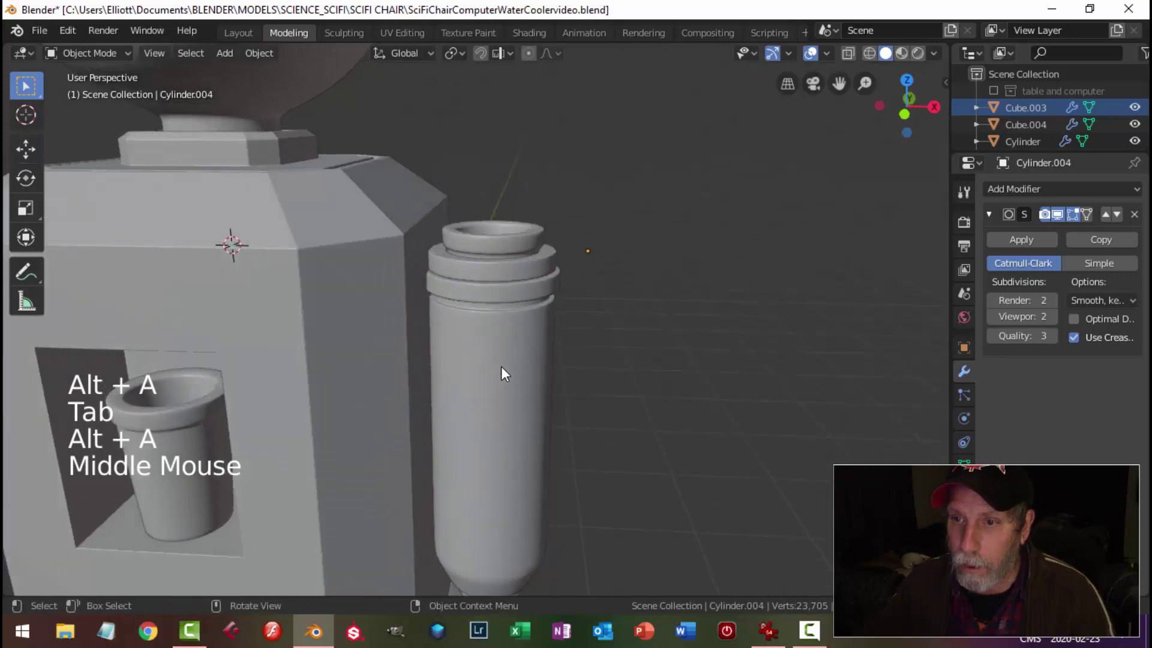
Move the ring, tube, cups and bottom cap together slightly away from the cooler body along X
{"action": "left_click", "coordinate": [508, 285]}
{"action": "left_click", "coordinate": [506, 264], "text": "shift"}
{"action": "left_click", "coordinate": [513, 233], "text": "shift"}
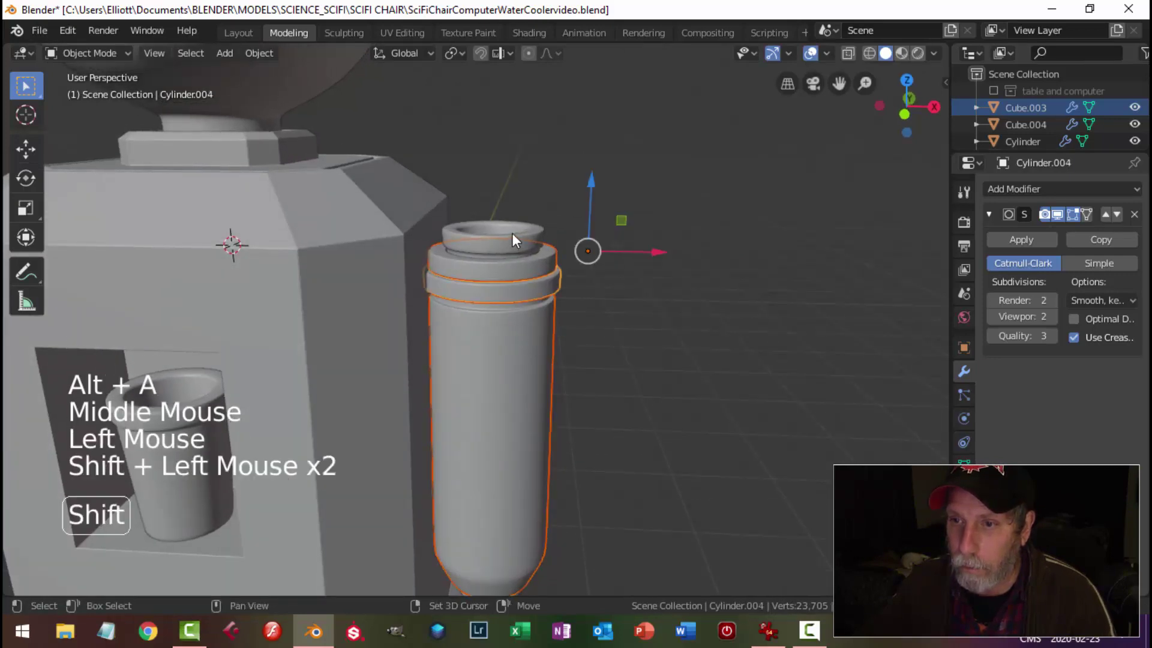
{"action": "scroll", "coordinate": [549, 438], "scroll_direction": "down", "scroll_amount": 1}
{"action": "left_click", "coordinate": [499, 553], "text": "shift"}
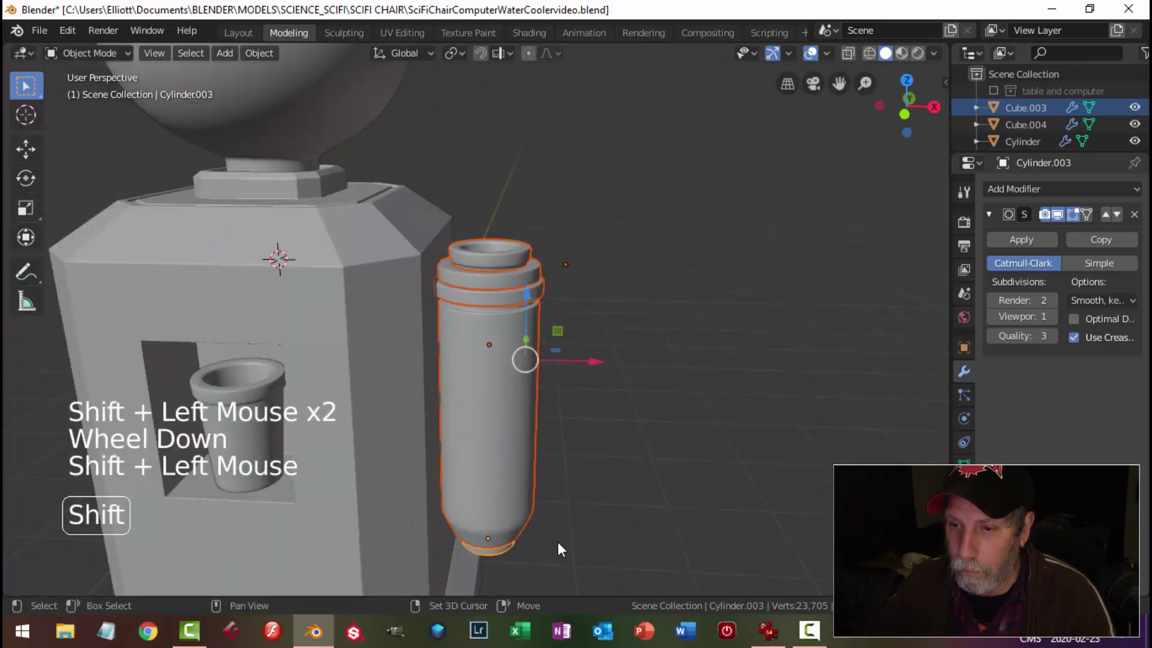
{"action": "key", "text": "KP_1"}
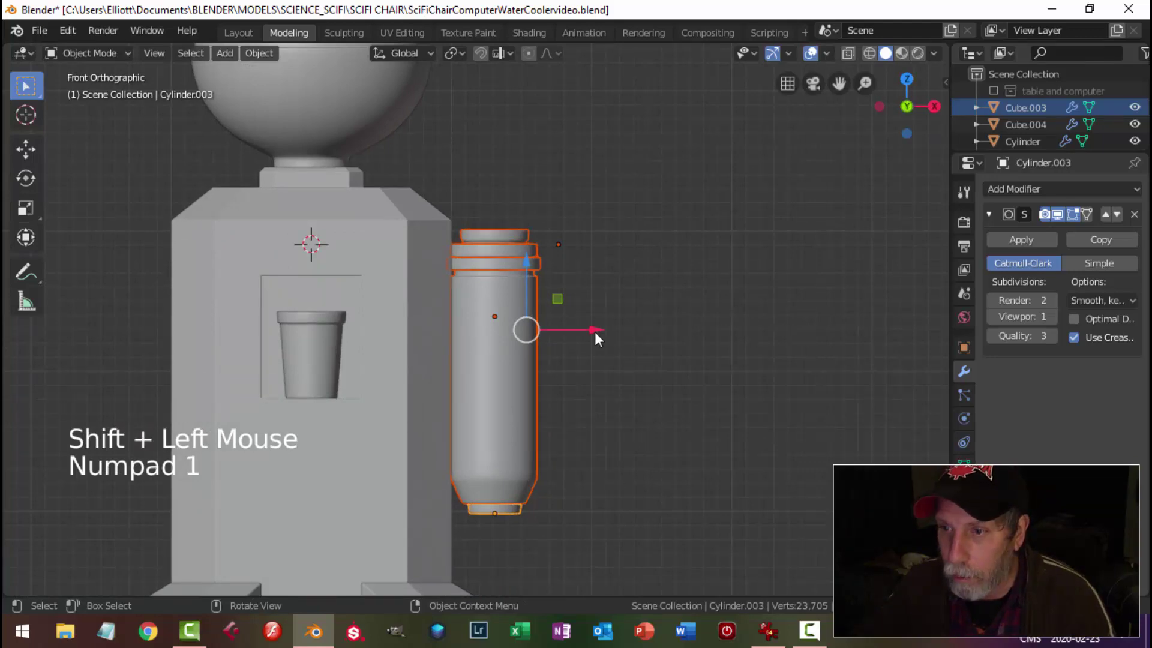
{"action": "left_click_drag", "start_coordinate": [595, 333], "coordinate": [598, 327]}
{"action": "key", "text": "alt+a"}
{"action": "middle_click_drag", "start_coordinate": [599, 327], "coordinate": [541, 368]}
{"action": "scroll", "coordinate": [534, 387], "scroll_direction": "up", "scroll_amount": 1}
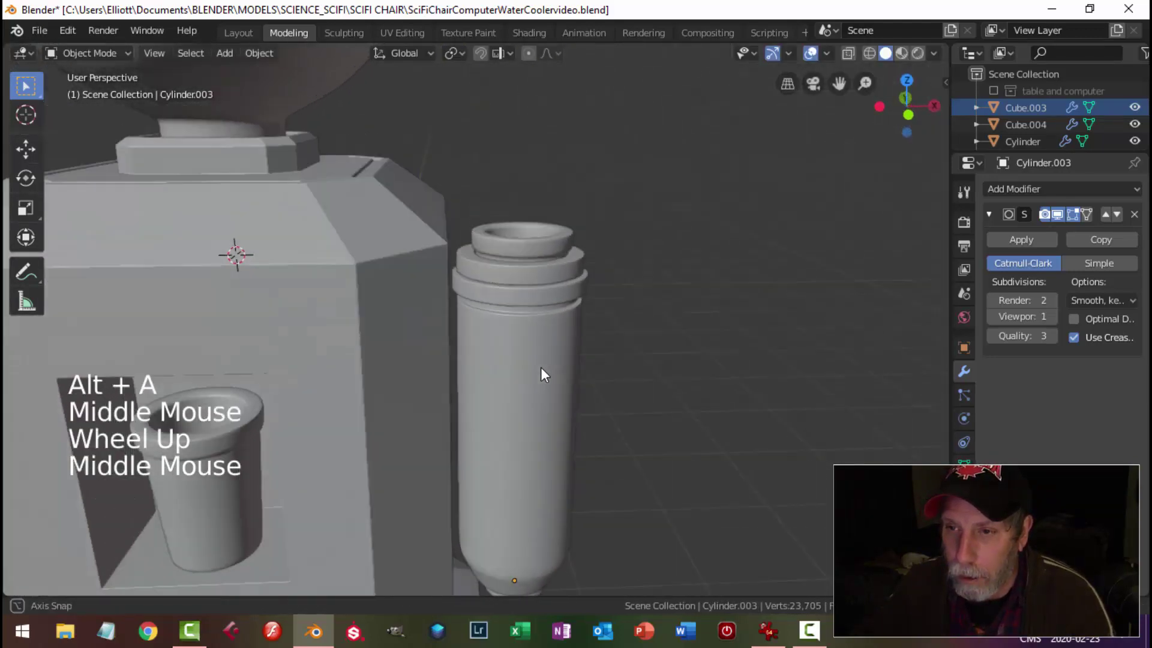
Set the ring's origin to its geometry
{"action": "left_click", "coordinate": [478, 294]}
{"action": "middle_click_drag", "start_coordinate": [478, 293], "coordinate": [515, 365]}
{"action": "key", "text": "KP_7"}
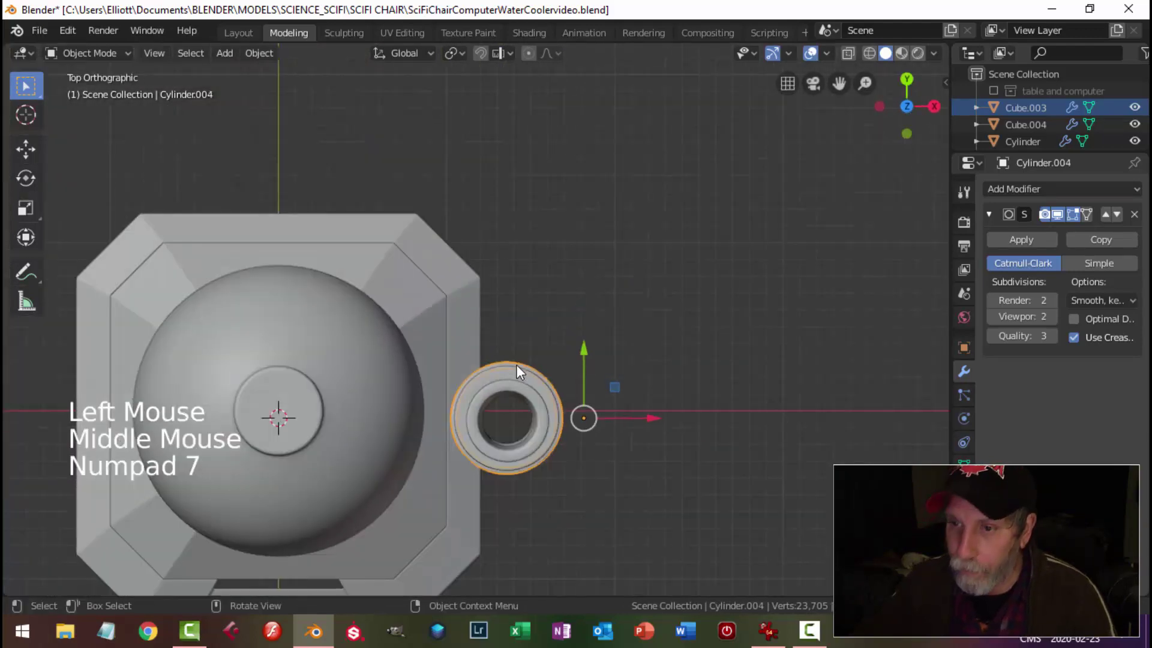
{"action": "left_click", "coordinate": [244, 53]}
{"action": "mouse_move", "coordinate": [293, 91]}
{"action": "left_click", "coordinate": [430, 107]}
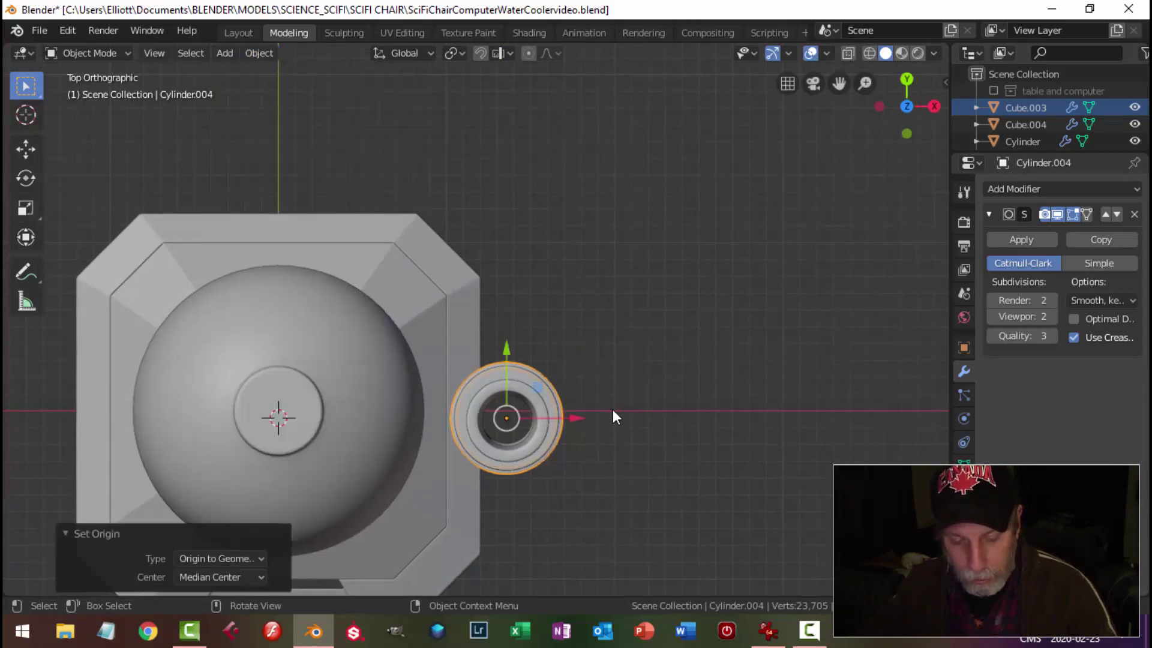
Isolate the ring and open its mesh for editing in the left orthographic view
{"action": "key", "text": "shift+h"}
{"action": "middle_click_drag", "start_coordinate": [602, 438], "coordinate": [722, 348]}
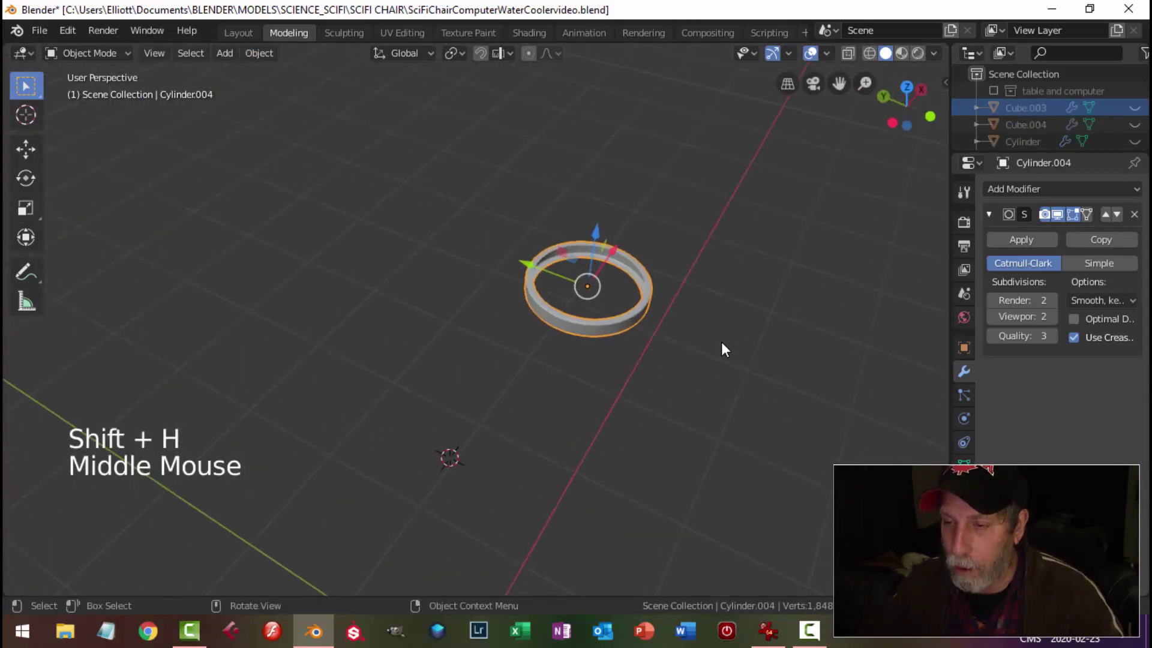
{"action": "key", "text": "ctrl+KP_3"}
{"action": "key", "text": "Tab"}
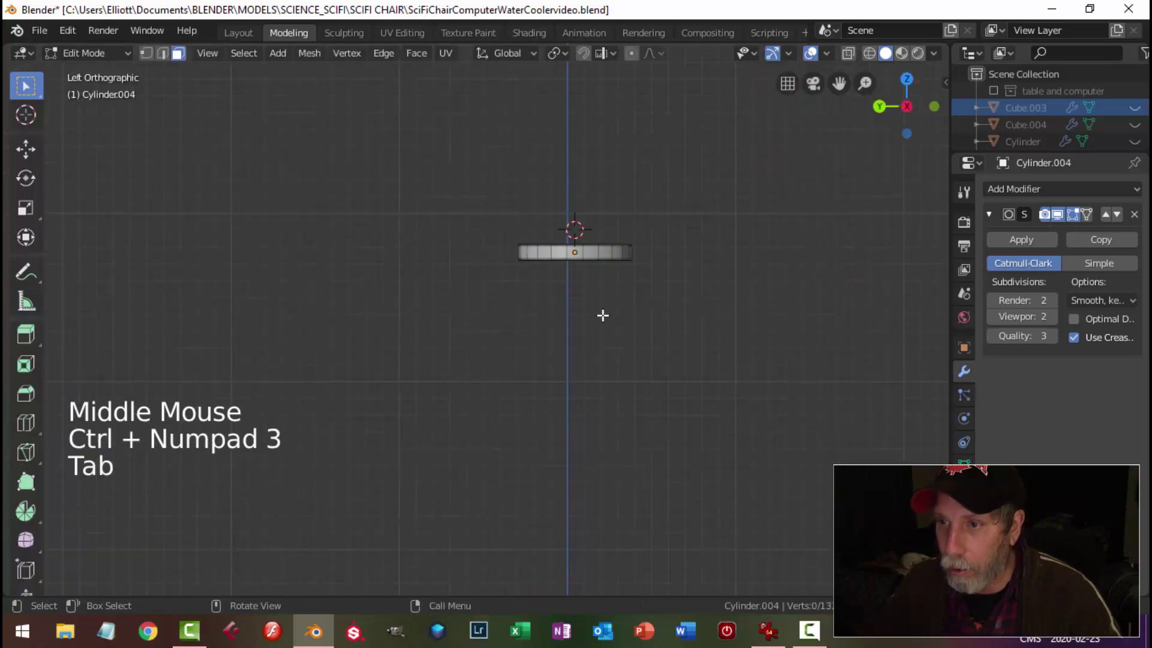
{"action": "scroll", "coordinate": [612, 275], "scroll_direction": "up", "scroll_amount": 3}
{"action": "middle_click_drag", "start_coordinate": [613, 275], "coordinate": [522, 339], "text": "shift"}
{"action": "scroll", "coordinate": [551, 307], "scroll_direction": "up", "scroll_amount": 1}
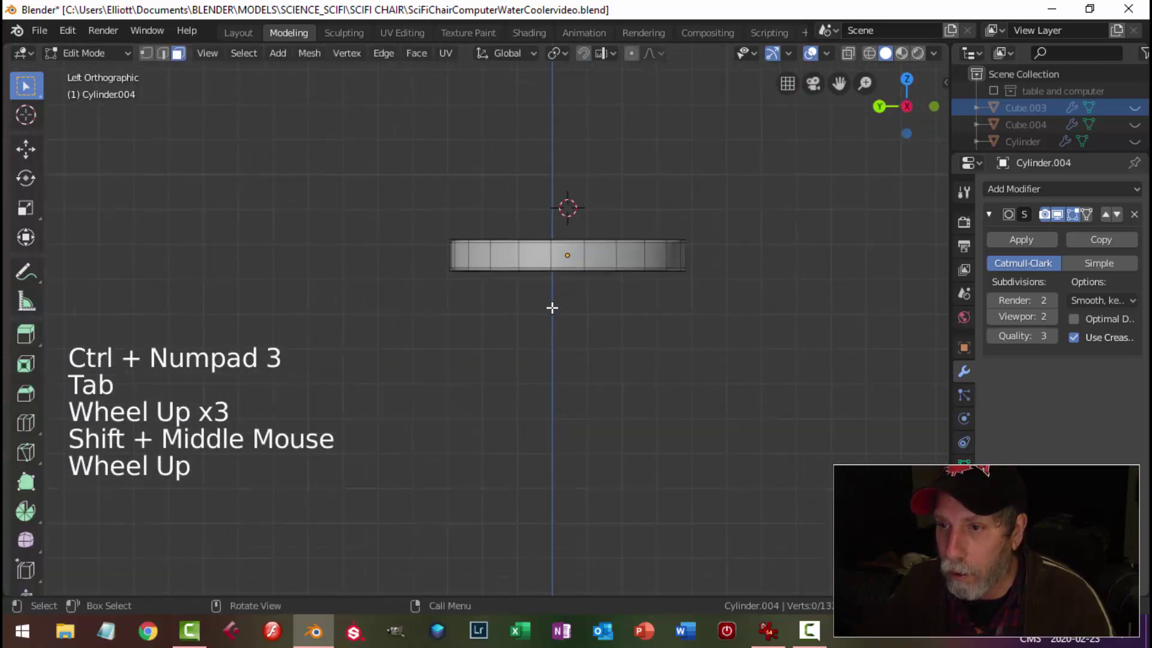
Extrude the three adjacent outer faces in the middle of the ring's cooler-facing side toward the cooler along X
{"action": "left_click", "coordinate": [564, 259]}
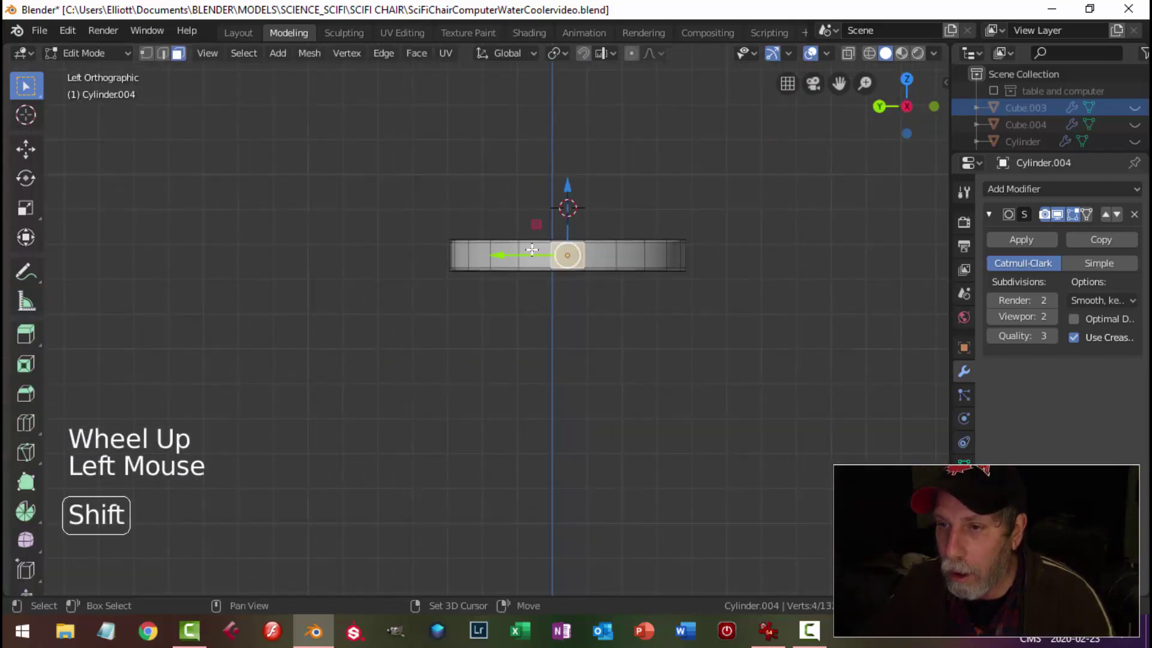
{"action": "scroll", "coordinate": [560, 250], "scroll_direction": "up", "scroll_amount": 2}
{"action": "left_click_drag", "start_coordinate": [553, 237], "coordinate": [559, 236]}
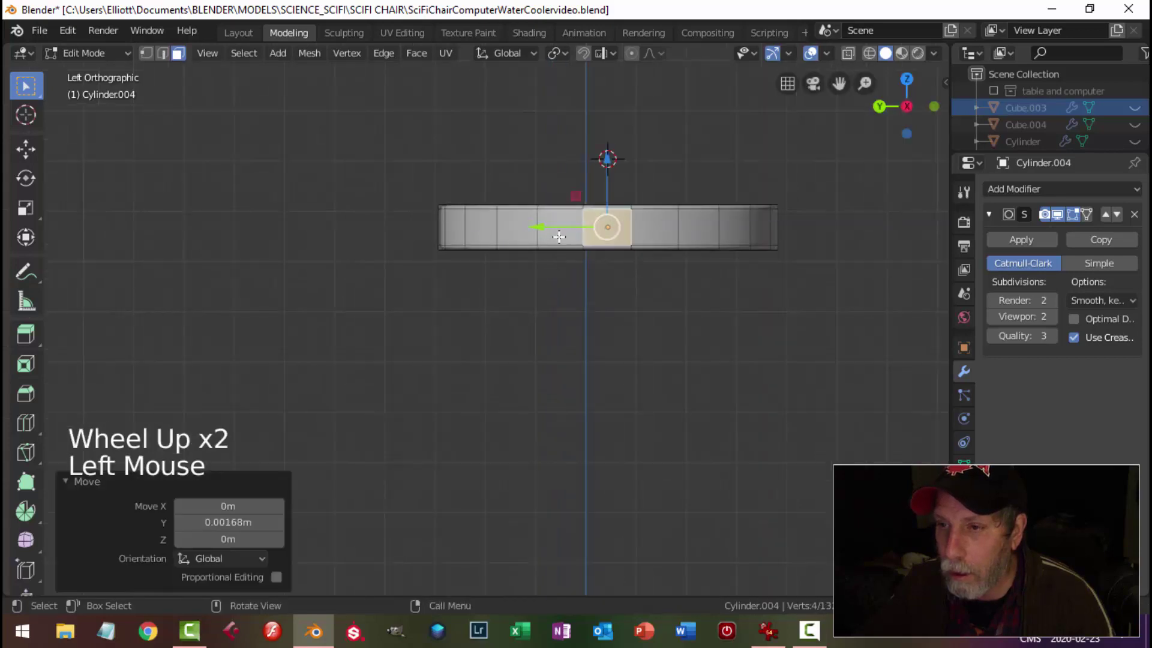
{"action": "key", "text": "alt+a"}
{"action": "left_click", "coordinate": [561, 227]}
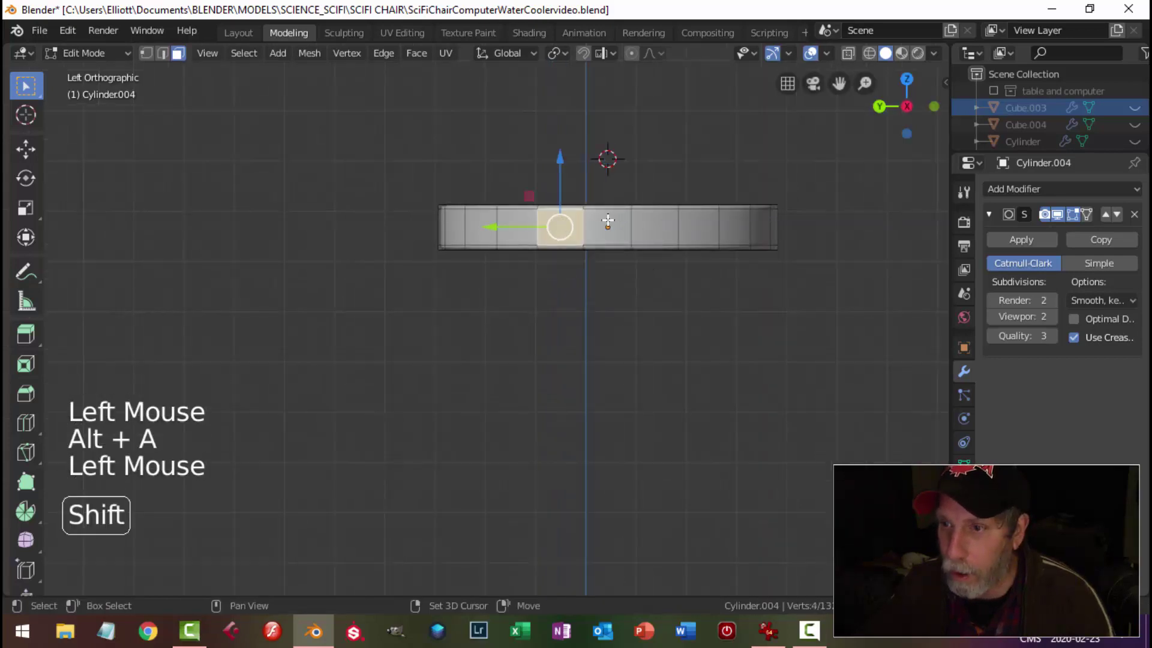
{"action": "left_click", "coordinate": [608, 221], "text": "shift"}
{"action": "left_click", "coordinate": [655, 224], "text": "shift"}
{"action": "scroll", "coordinate": [656, 223], "scroll_direction": "down", "scroll_amount": 2}
{"action": "middle_click_drag", "start_coordinate": [656, 224], "coordinate": [536, 355]}
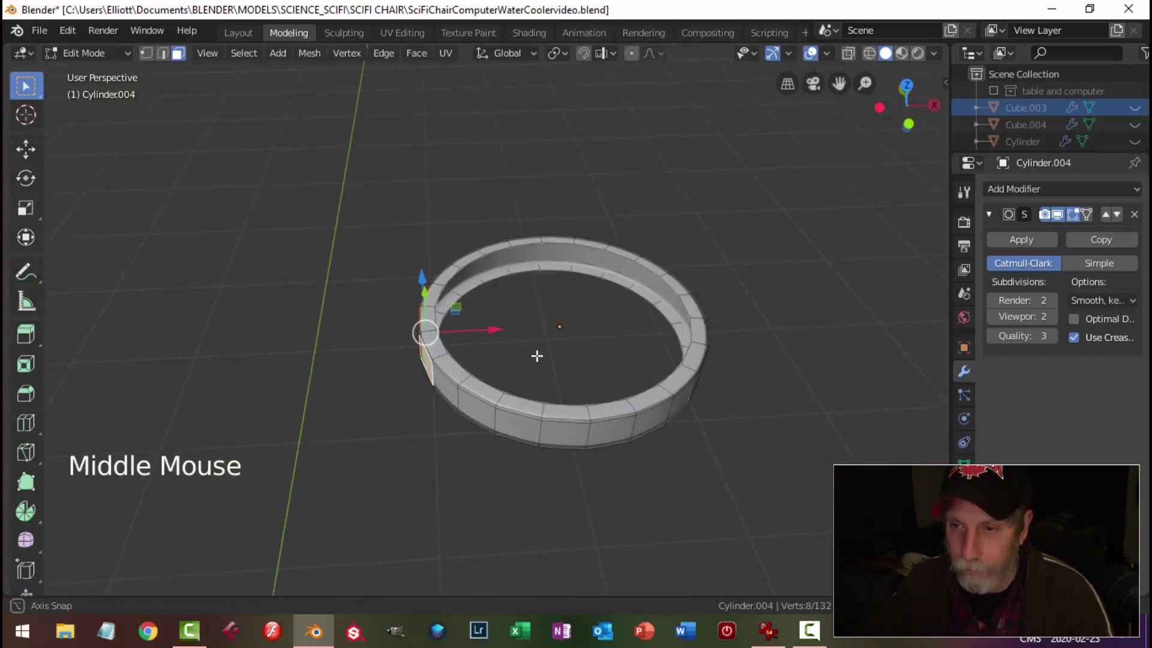
{"action": "key", "text": "e"}
{"action": "left_click_drag", "start_coordinate": [504, 333], "coordinate": [462, 339]}
{"action": "middle_click_drag", "start_coordinate": [462, 339], "coordinate": [576, 411]}
Narrow the extruded end faces to about 0.733 in Y only
{"action": "key", "text": "s"}
{"action": "middle_click", "coordinate": [743, 388]}
{"action": "left_click", "coordinate": [743, 390]}
Add a support edge loop around the extruded bracket near the ring, slid by a factor of about 0.198
{"action": "key", "text": "ctrl+r"}
{"action": "left_click", "coordinate": [560, 395]}
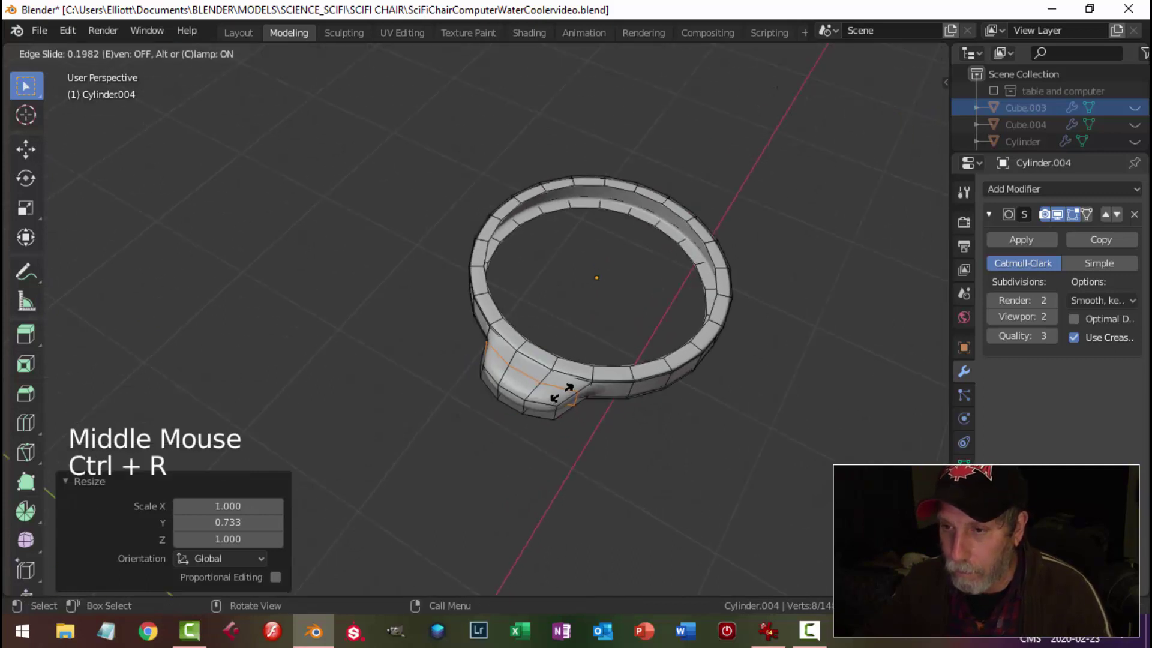
{"action": "left_click", "coordinate": [569, 388]}
{"action": "key", "text": "alt+a"}
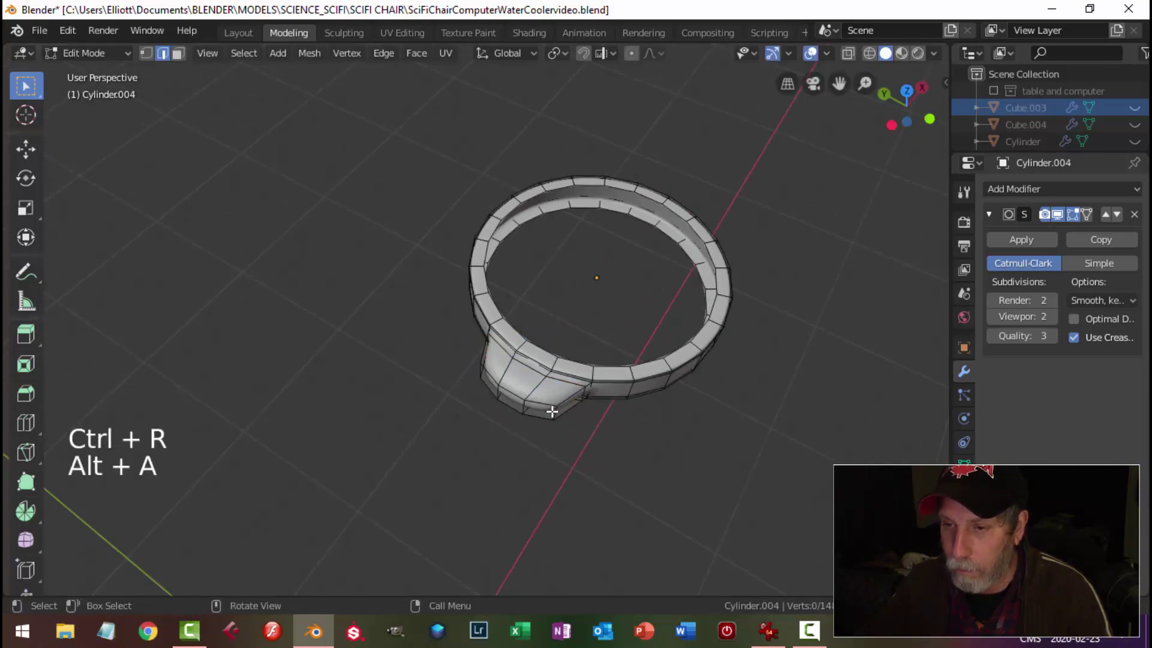
{"action": "key", "text": "alt+a"}
Delete the three faces closing the bracket's outer end and leave mesh editing
{"action": "key", "text": "3"}
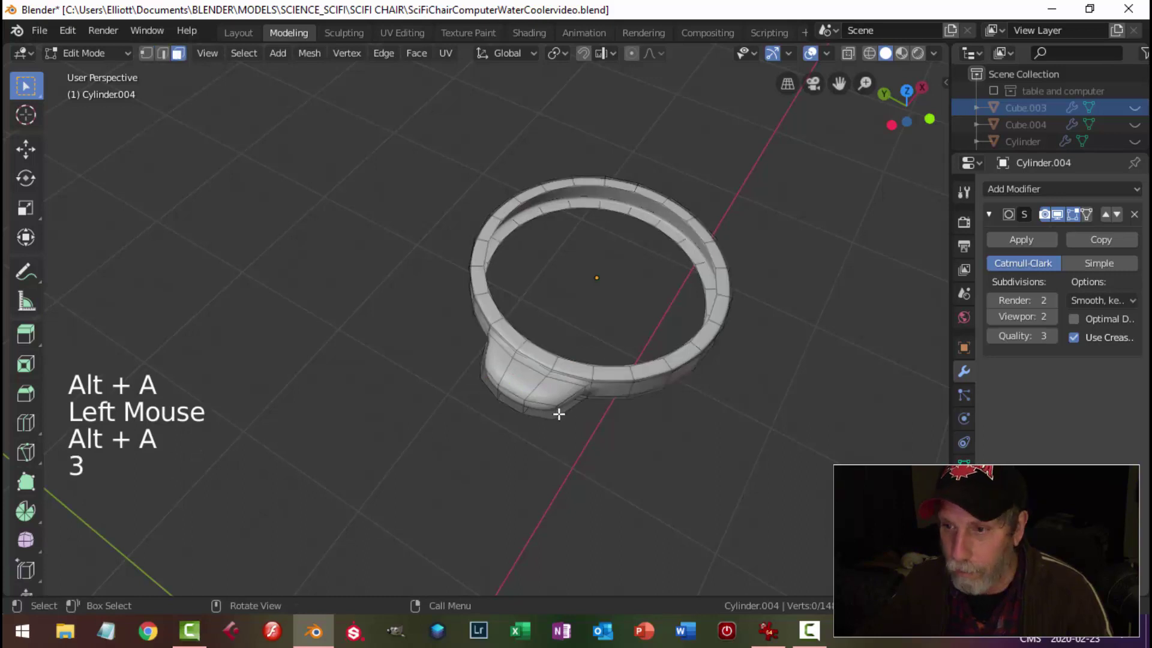
{"action": "left_click", "coordinate": [558, 412]}
{"action": "middle_click_drag", "start_coordinate": [560, 422], "coordinate": [592, 373]}
{"action": "scroll", "coordinate": [534, 342], "scroll_direction": "up", "scroll_amount": 2}
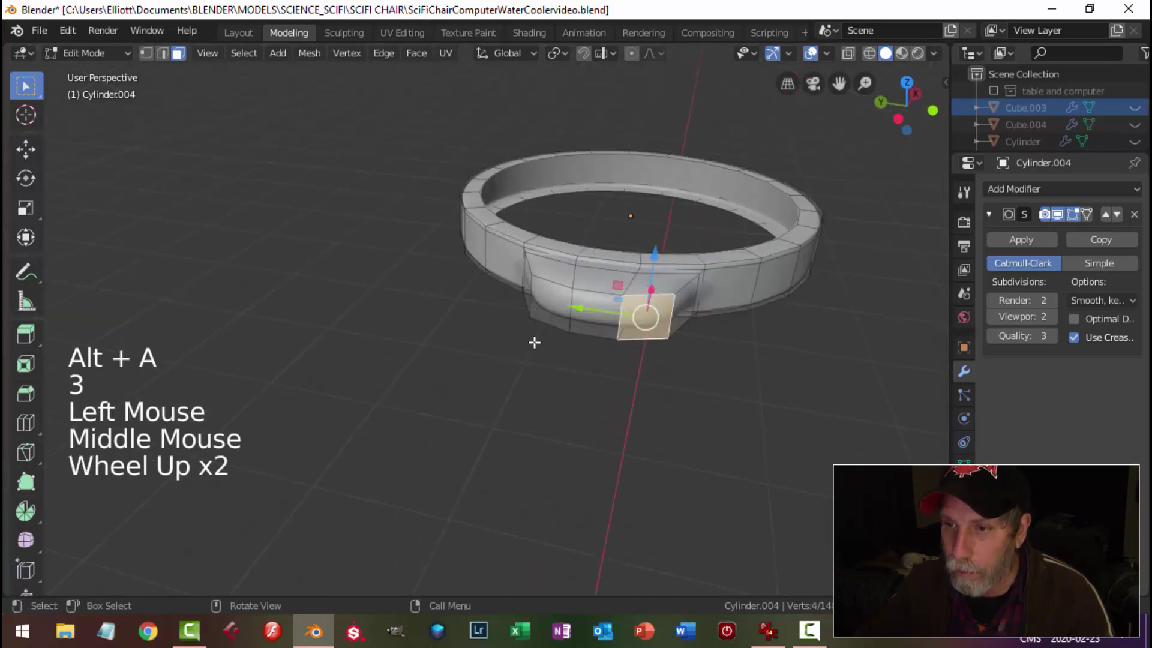
{"action": "left_click", "coordinate": [594, 330], "text": "shift"}
{"action": "left_click", "coordinate": [550, 291], "text": "shift"}
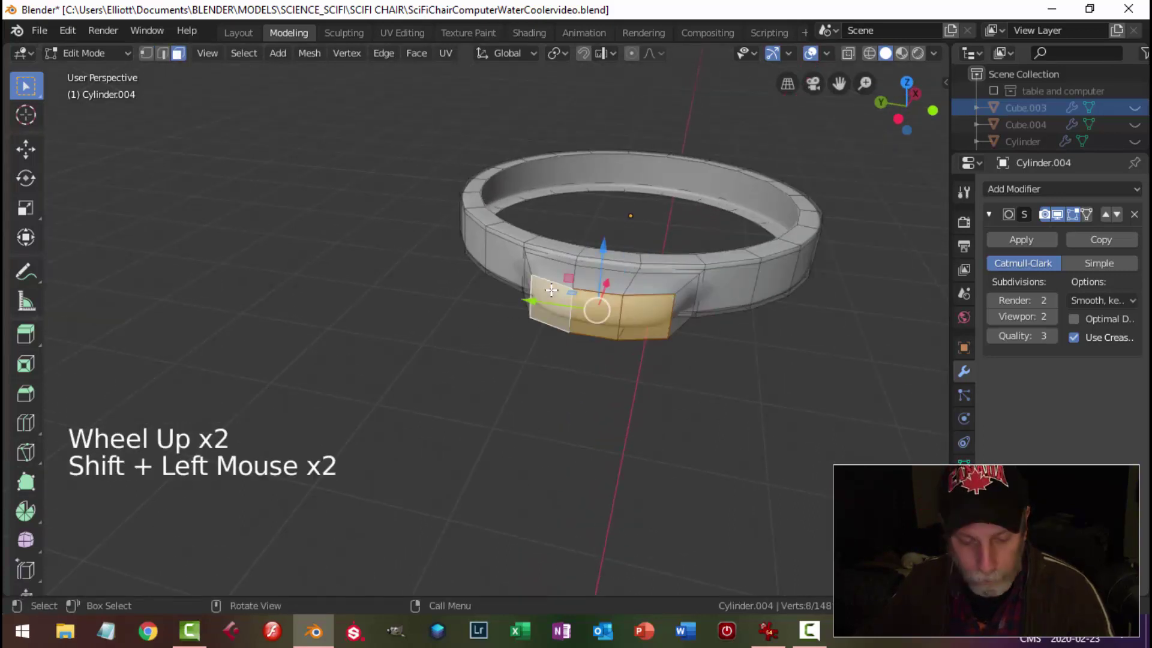
{"action": "key", "text": "x"}
{"action": "left_click", "coordinate": [551, 290]}
{"action": "key", "text": "Tab"}
Reveal all hidden objects and examine how the ring's bracket meets the cooler body
{"action": "middle_click_drag", "start_coordinate": [699, 377], "coordinate": [494, 368]}
{"action": "key", "text": "alt+a"}
{"action": "key", "text": "alt+h"}
{"action": "key", "text": "alt+a"}
{"action": "scroll", "coordinate": [608, 389], "scroll_direction": "down", "scroll_amount": 4}
{"action": "scroll", "coordinate": [602, 334], "scroll_direction": "down", "scroll_amount": 1}
{"action": "scroll", "coordinate": [601, 336], "scroll_direction": "down", "scroll_amount": 2}
{"action": "scroll", "coordinate": [522, 362], "scroll_direction": "down", "scroll_amount": 1}
{"action": "scroll", "coordinate": [522, 361], "scroll_direction": "down", "scroll_amount": 1}
{"action": "scroll", "coordinate": [495, 366], "scroll_direction": "up", "scroll_amount": 3}
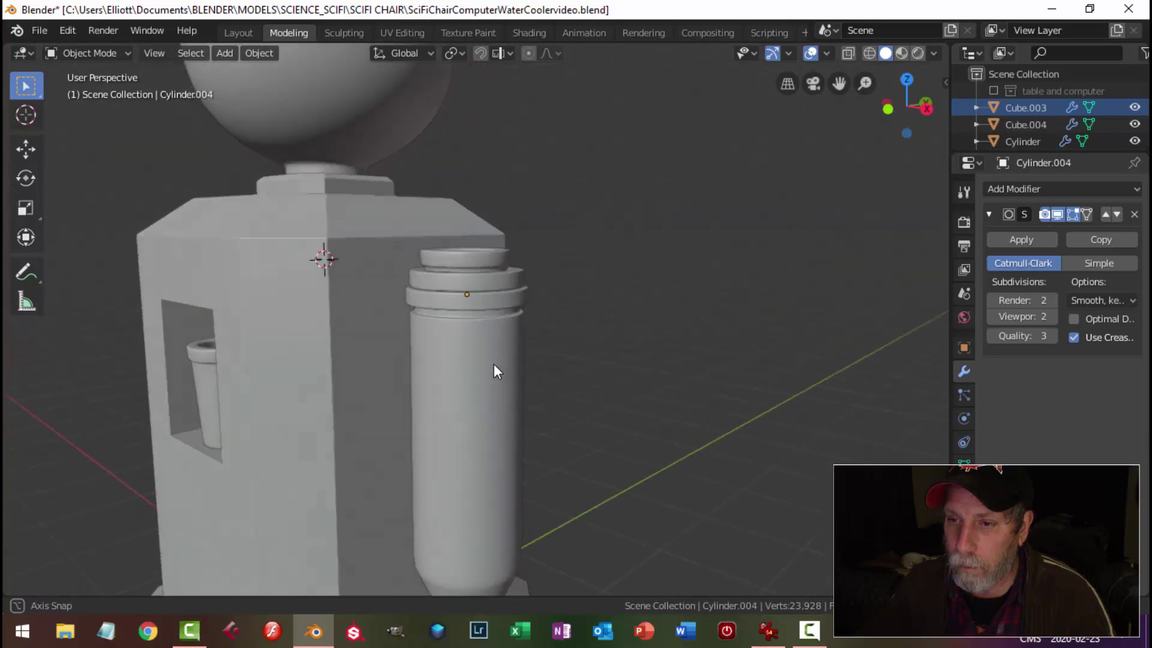
{"action": "scroll", "coordinate": [494, 363], "scroll_direction": "up", "scroll_amount": 2}
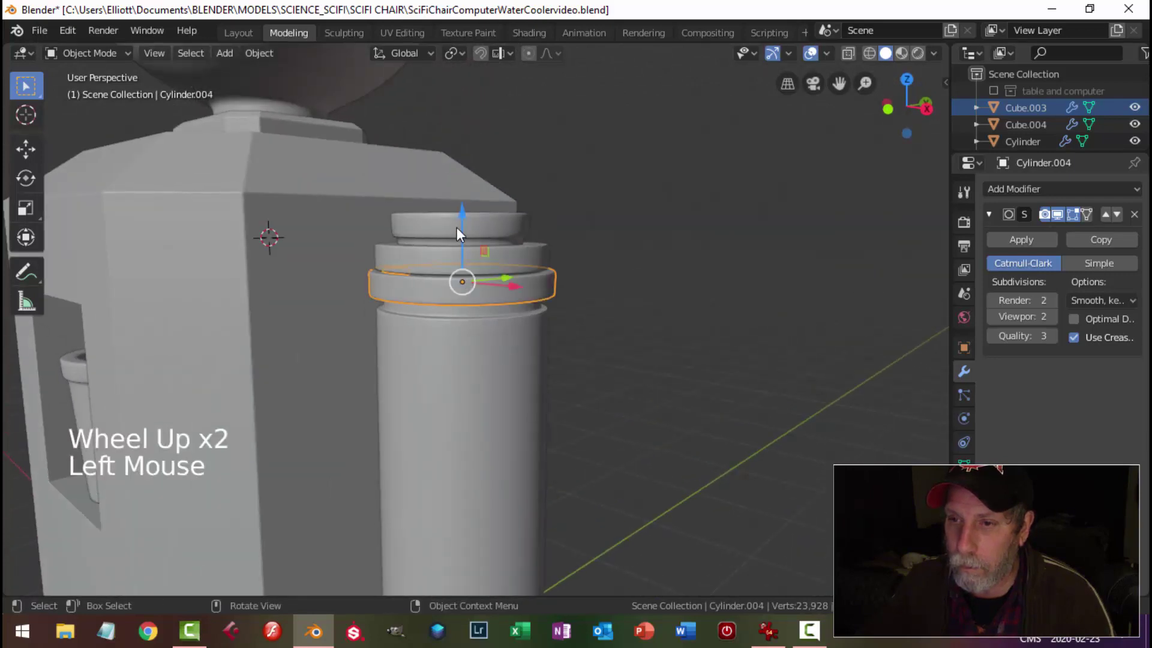
Deselect the ring and save the file
{"action": "left_click_drag", "start_coordinate": [460, 231], "coordinate": [553, 336]}
{"action": "key", "text": "alt+a"}
{"action": "scroll", "coordinate": [438, 394], "scroll_direction": "down", "scroll_amount": 3}
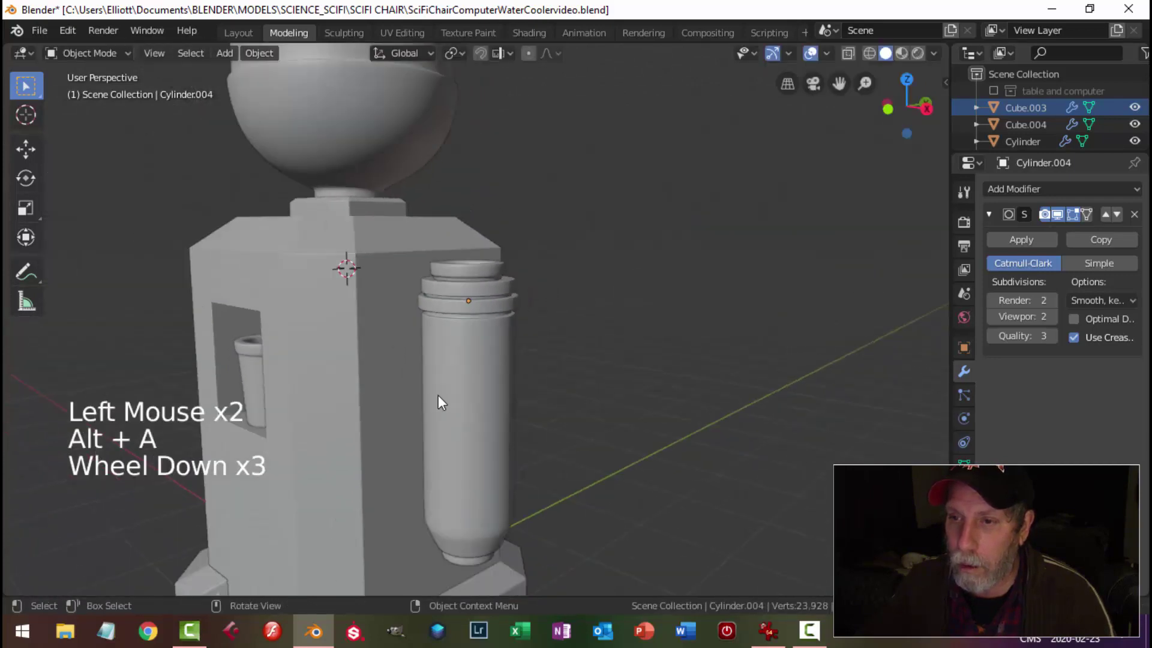
{"action": "middle_click_drag", "start_coordinate": [438, 395], "coordinate": [515, 397]}
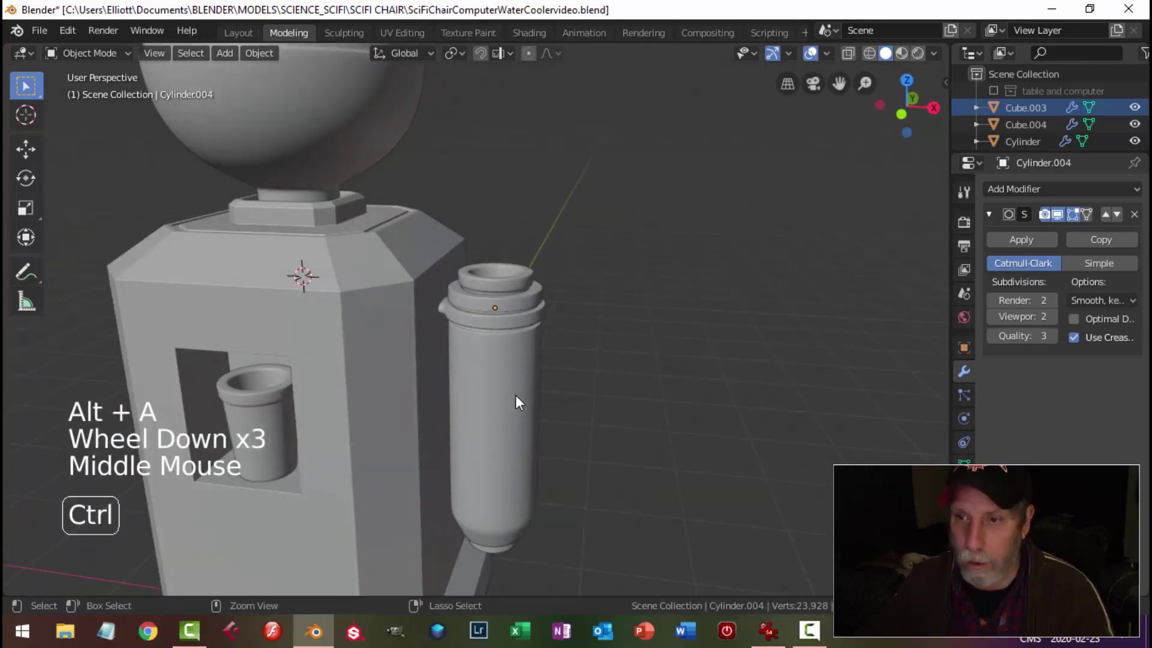
{"action": "key", "text": "ctrl+s"}
{"action": "scroll", "coordinate": [442, 405], "scroll_direction": "down", "scroll_amount": 3}
{"action": "middle_click_drag", "start_coordinate": [442, 405], "coordinate": [514, 319], "text": "shift"}
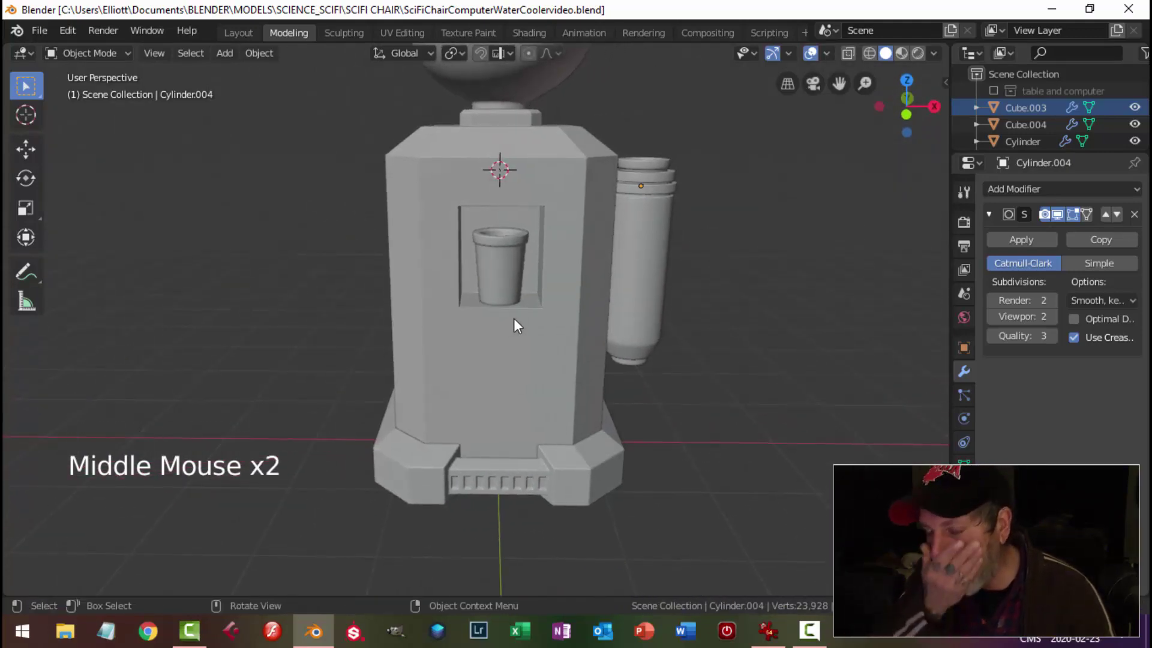
{"action": "scroll", "coordinate": [513, 306], "scroll_direction": "down", "scroll_amount": 2}
{"action": "middle_click_drag", "start_coordinate": [514, 295], "coordinate": [638, 311]}
{"action": "left_click", "coordinate": [587, 243]}
{"action": "key", "text": "Tab"}
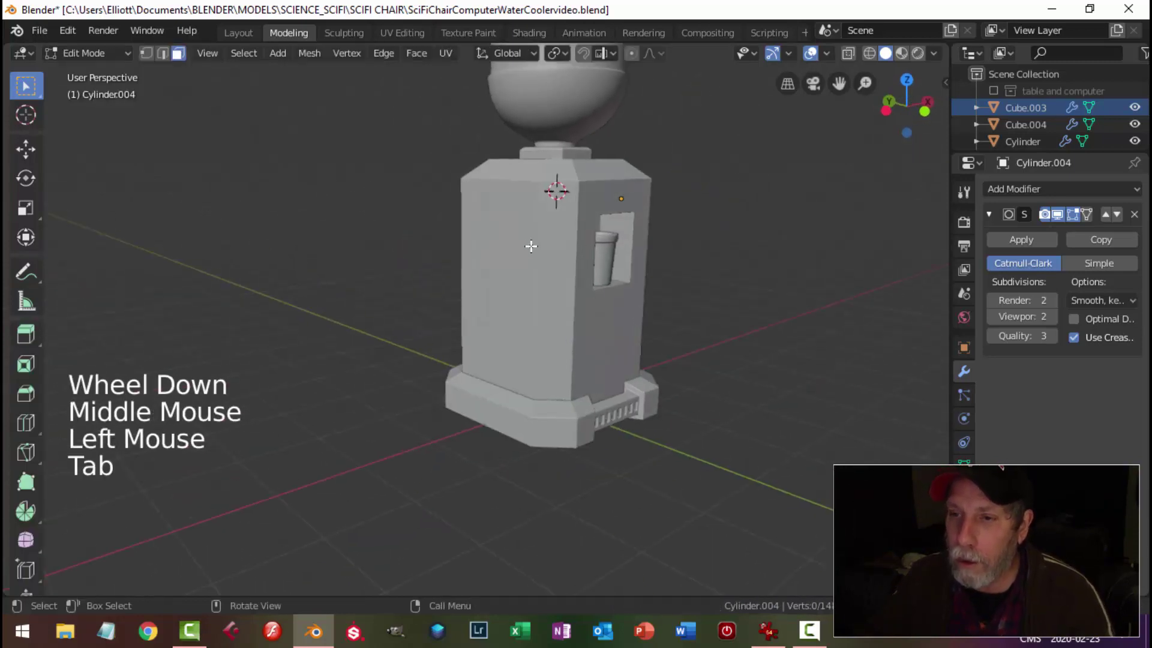
{"action": "key", "text": "Tab"}
Duplicate the cooler body's side face opposite the cup tube, move the copy outward along X and separate it into its own object
{"action": "left_click", "coordinate": [511, 241]}
{"action": "key", "text": "Tab"}
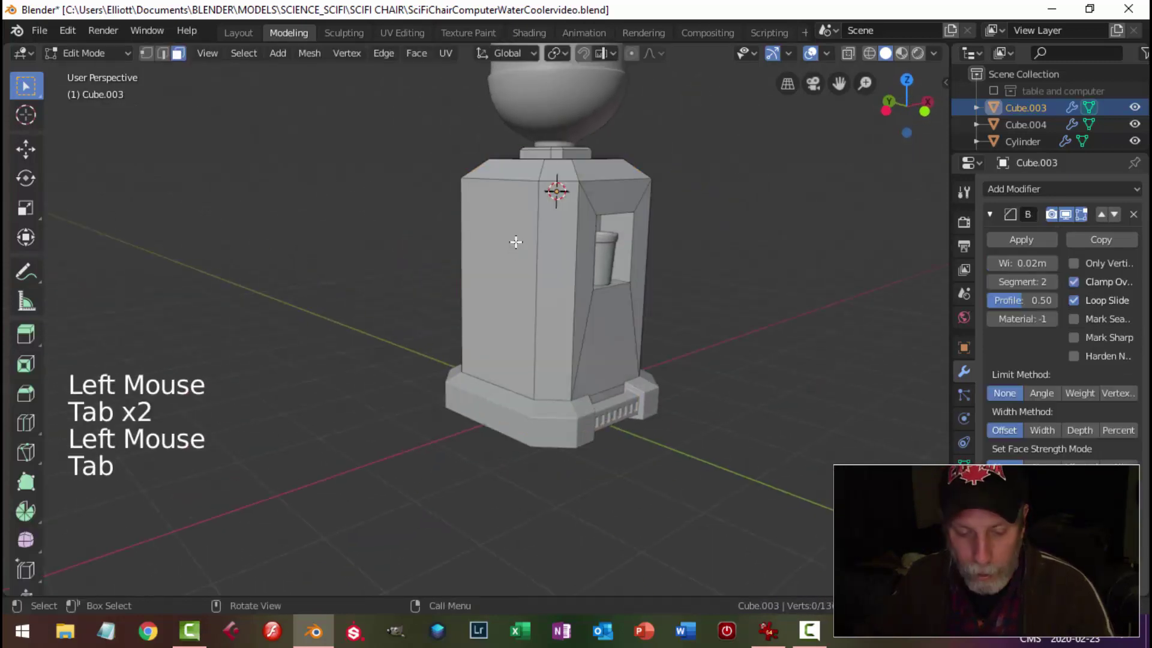
{"action": "key", "text": "3"}
{"action": "left_click", "coordinate": [519, 241]}
{"action": "middle_click_drag", "start_coordinate": [519, 240], "coordinate": [583, 288]}
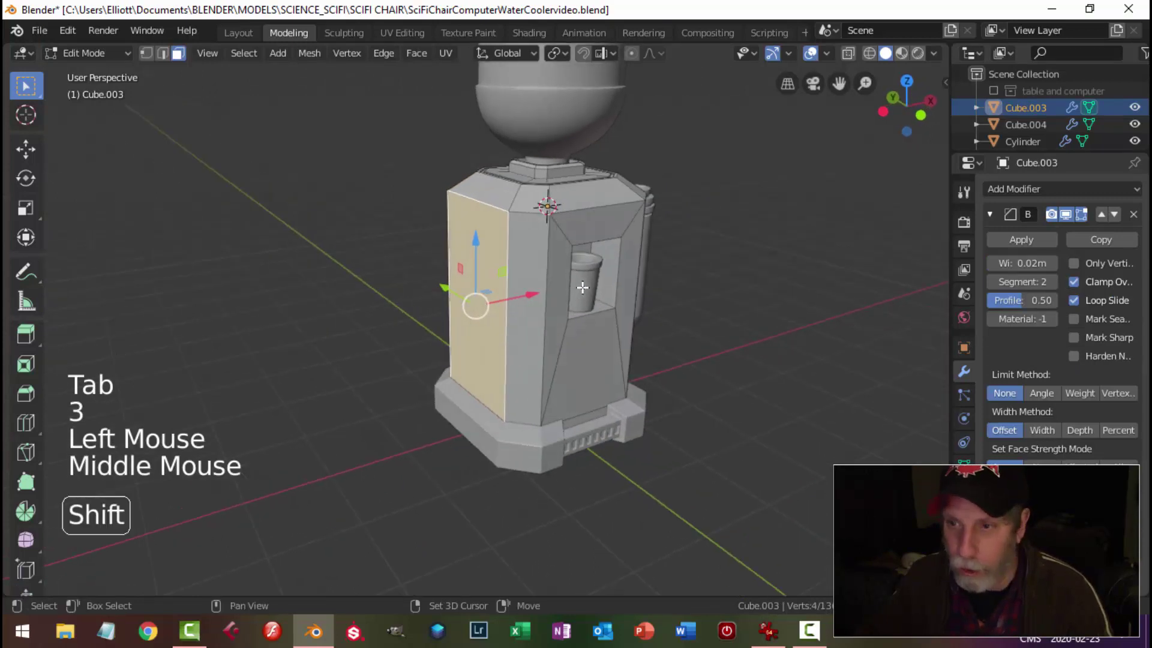
{"action": "key", "text": "shift+d"}
{"action": "left_click", "coordinate": [571, 274]}
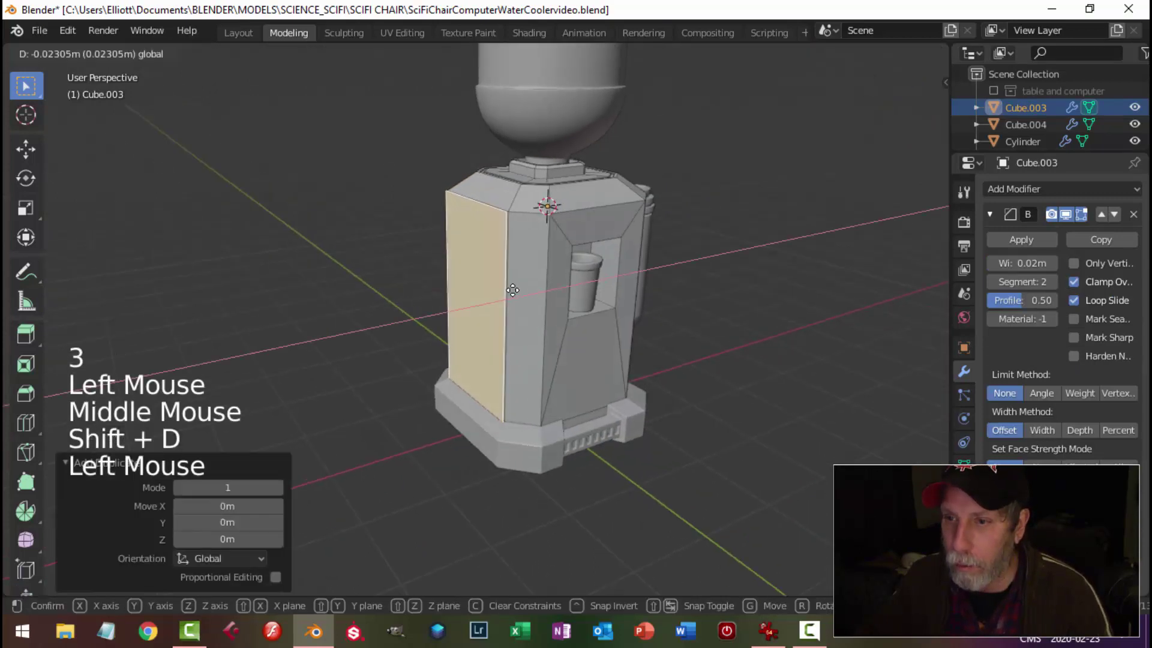
{"action": "key", "text": "p"}
{"action": "left_click", "coordinate": [629, 269]}
{"action": "key", "text": "Tab"}
Set the separated panel's origin to its geometry
{"action": "left_click", "coordinate": [462, 265]}
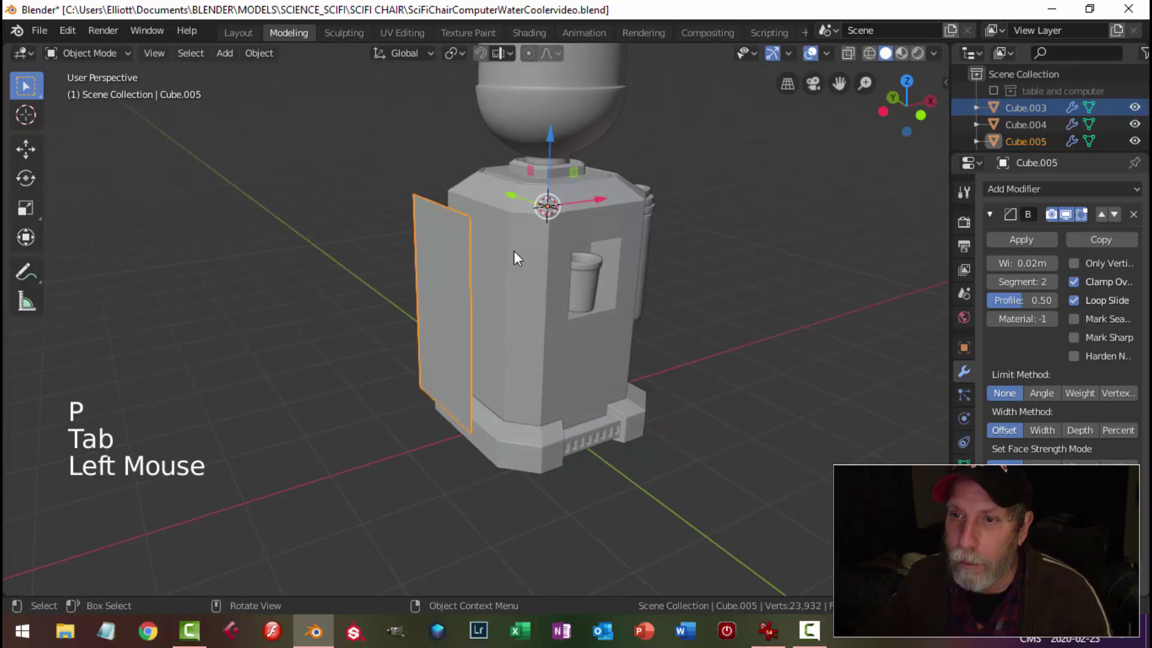
{"action": "left_click", "coordinate": [260, 54]}
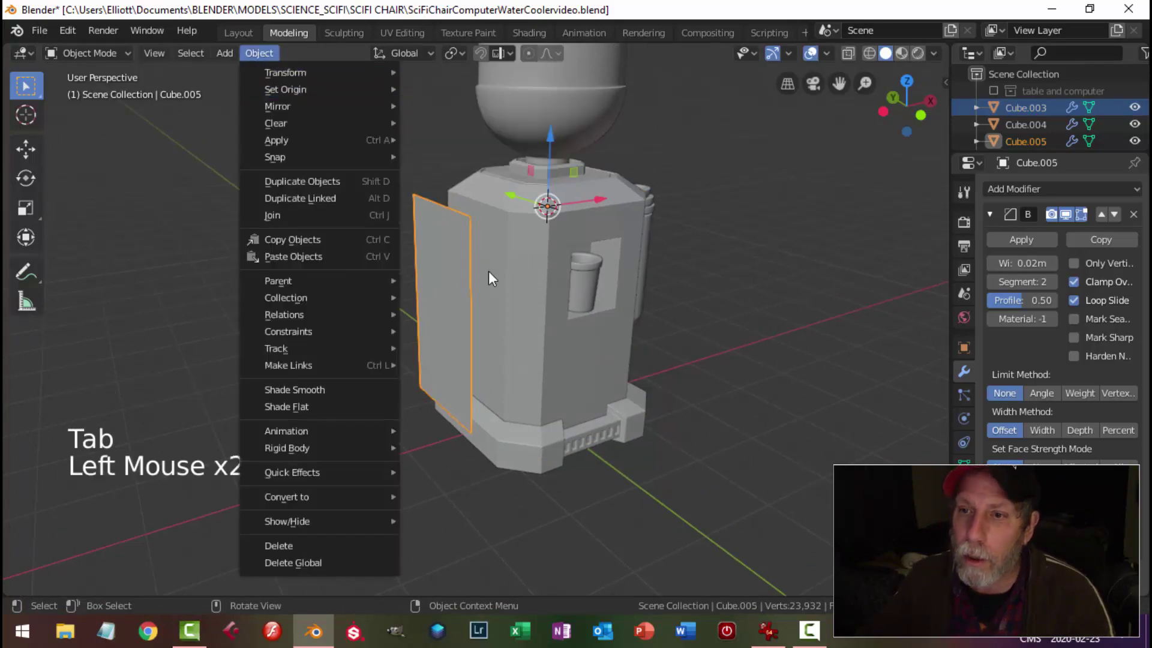
{"action": "mouse_move", "coordinate": [323, 89]}
{"action": "left_click", "coordinate": [444, 106]}
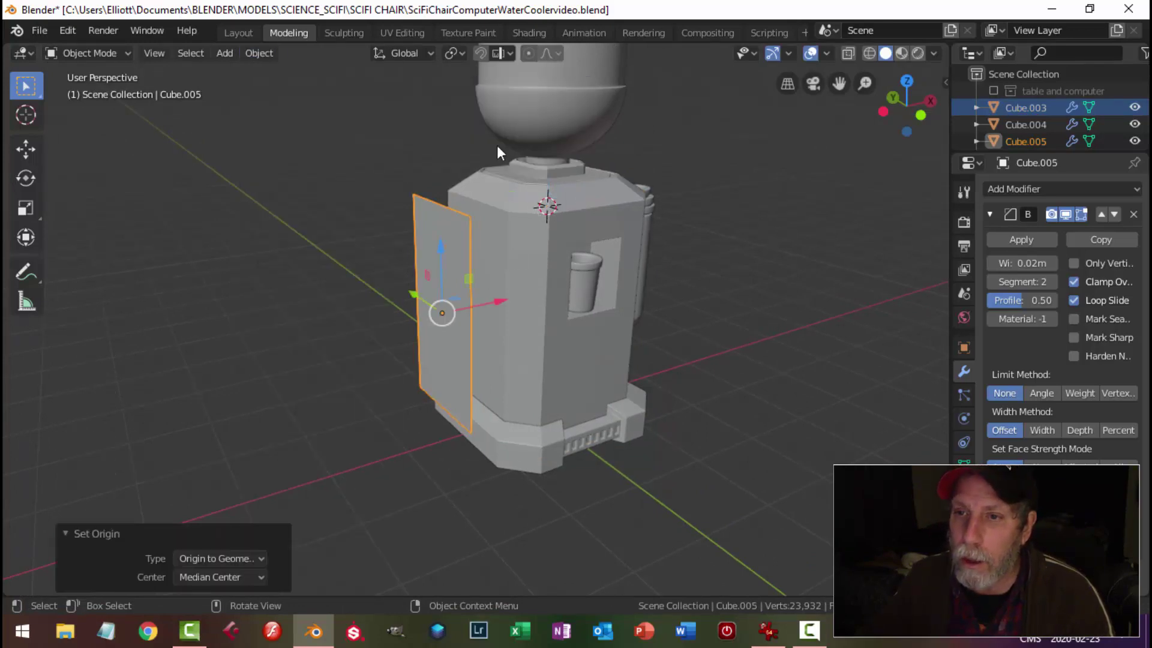
Scale the whole panel mesh uniformly to about 0.716
{"action": "key", "text": "Tab"}
{"action": "key", "text": "a"}
{"action": "middle_click_drag", "start_coordinate": [522, 253], "coordinate": [836, 309]}
{"action": "key", "text": "s"}
{"action": "left_click", "coordinate": [738, 306]}
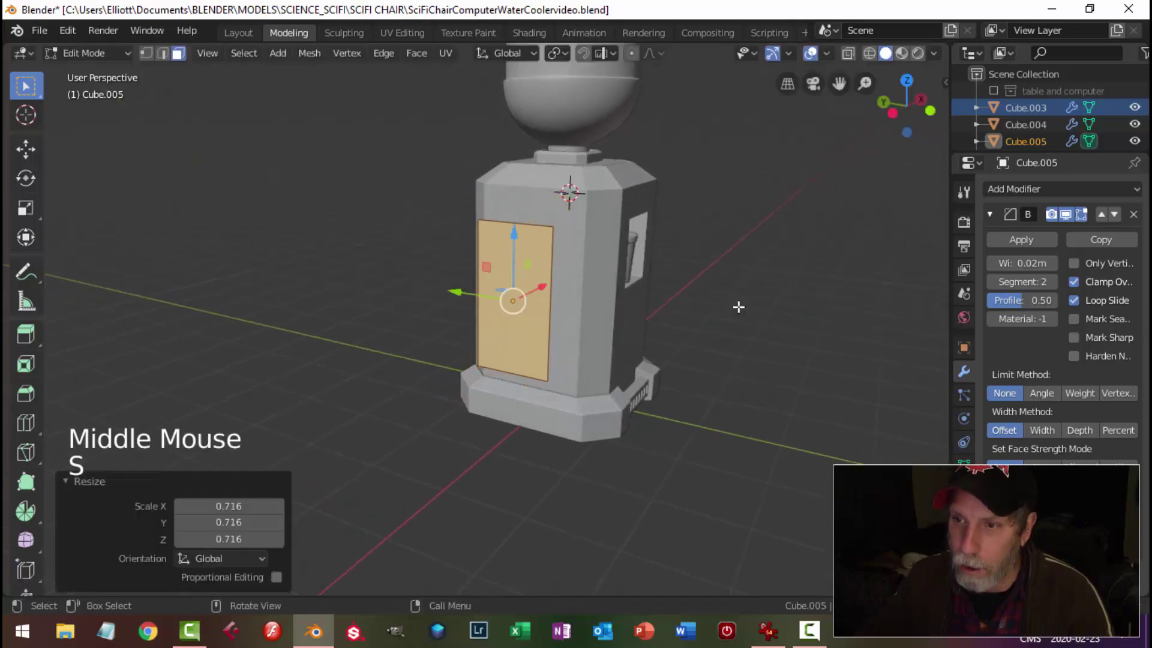
Move the panel along X against the cooler's side and scale it to about 0.83 in Z
{"action": "middle_click_drag", "start_coordinate": [738, 306], "coordinate": [504, 309]}
{"action": "left_click_drag", "start_coordinate": [477, 301], "coordinate": [511, 299]}
{"action": "middle_click_drag", "start_coordinate": [514, 319], "coordinate": [557, 306]}
{"action": "key", "text": "s"}
{"action": "key", "text": "z"}
{"action": "left_click", "coordinate": [615, 296]}
{"action": "mouse_move", "coordinate": [558, 306]}
{"action": "middle_mouse_down"}
{"action": "mouse_move", "coordinate": [587, 300]}
{"action": "mouse_move", "coordinate": [573, 299]}
{"action": "middle_mouse_up"}
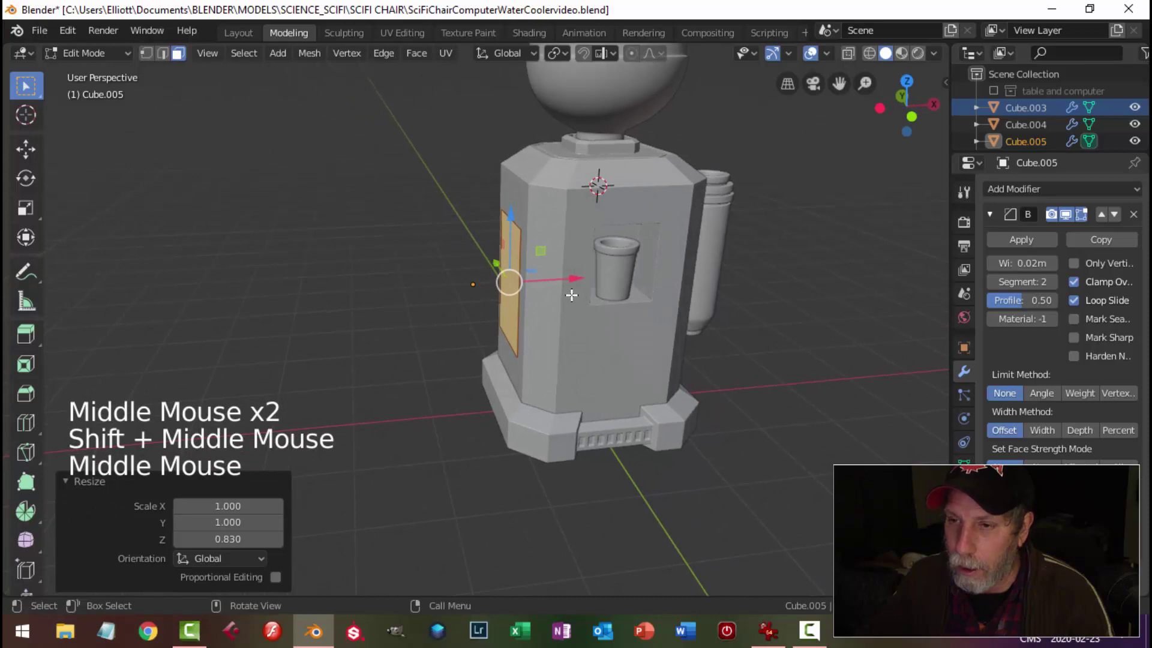
Extrude the panel about 0.31 m outward from the cooler to form a box
{"action": "key", "text": "e"}
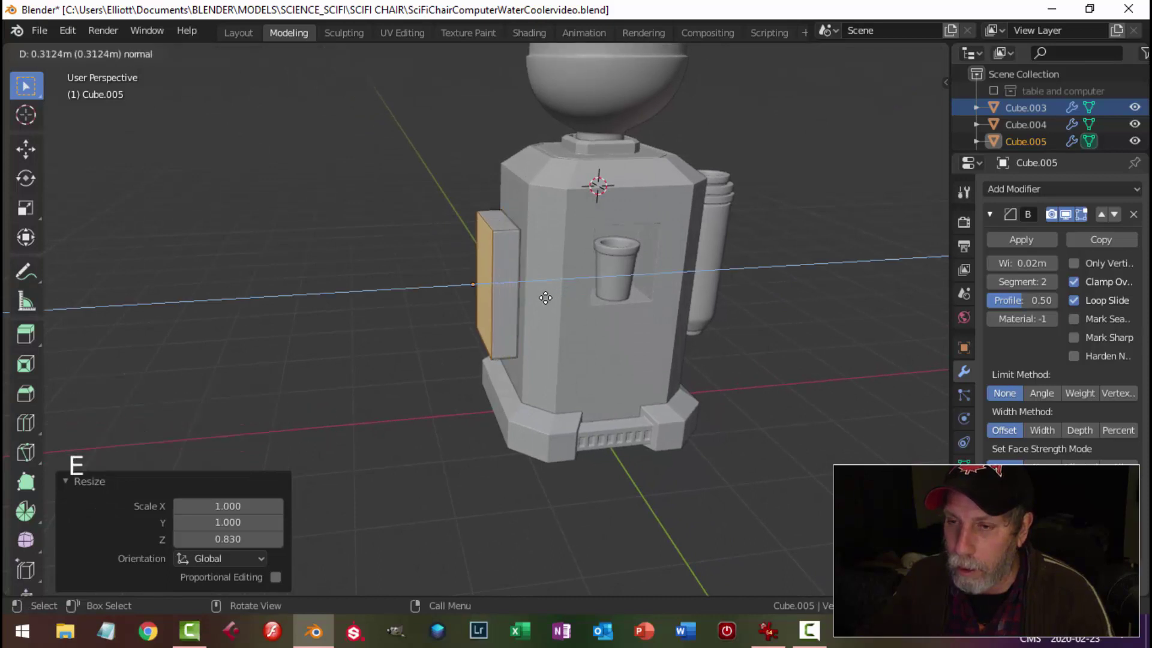
{"action": "left_click", "coordinate": [547, 298]}
{"action": "key", "text": "alt+a"}
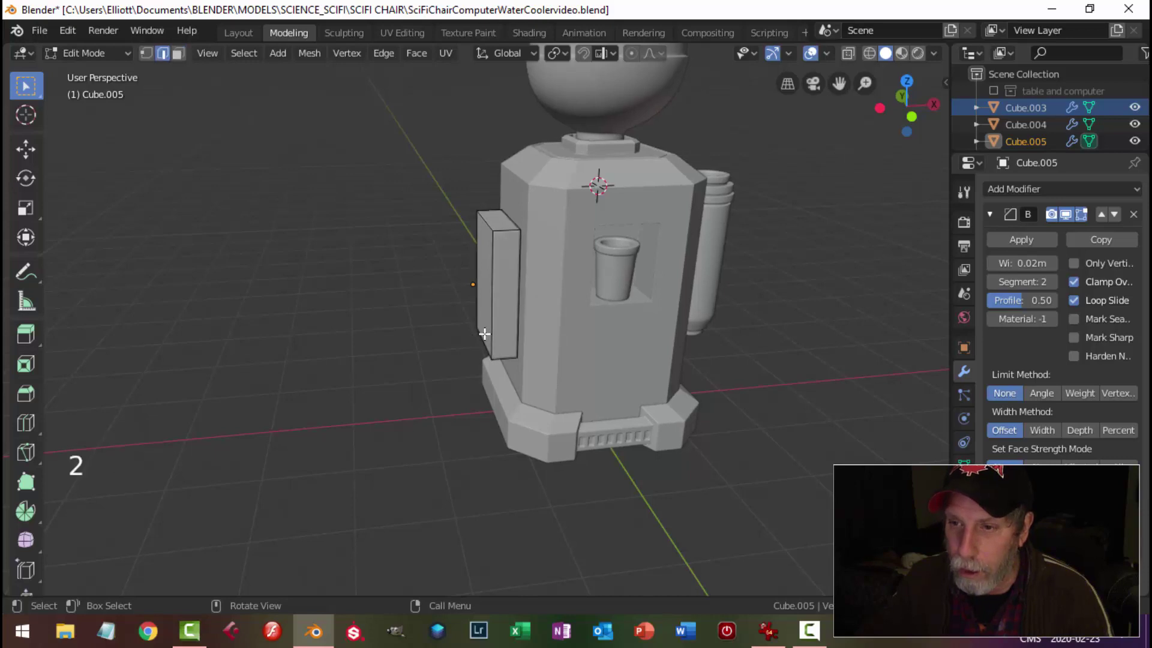
Raise the box's outer bottom edge about 0.336 m in Z so the underside slopes
{"action": "middle_click_drag", "start_coordinate": [523, 359], "coordinate": [590, 313]}
{"action": "left_click_drag", "start_coordinate": [545, 232], "coordinate": [547, 205]}
{"action": "middle_click_drag", "start_coordinate": [547, 205], "coordinate": [592, 284]}
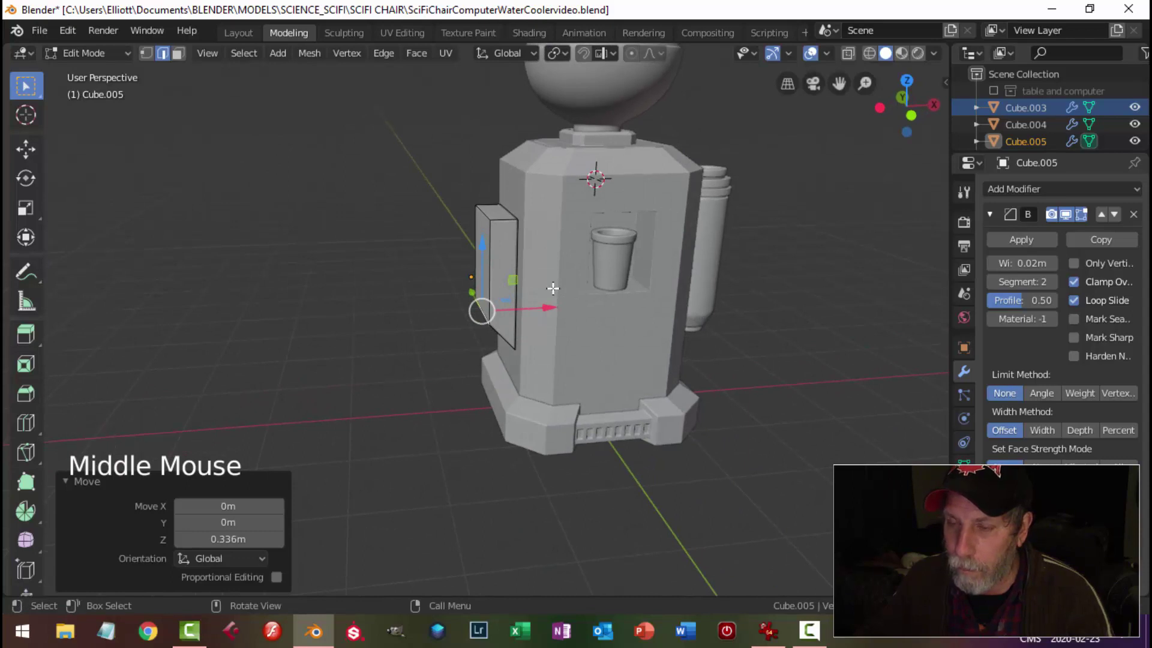
{"action": "key", "text": "alt+a"}
{"action": "mouse_move", "coordinate": [552, 289]}
{"action": "middle_mouse_down"}
{"action": "mouse_move", "coordinate": [550, 312]}
{"action": "mouse_move", "coordinate": [571, 279]}
{"action": "middle_mouse_up"}
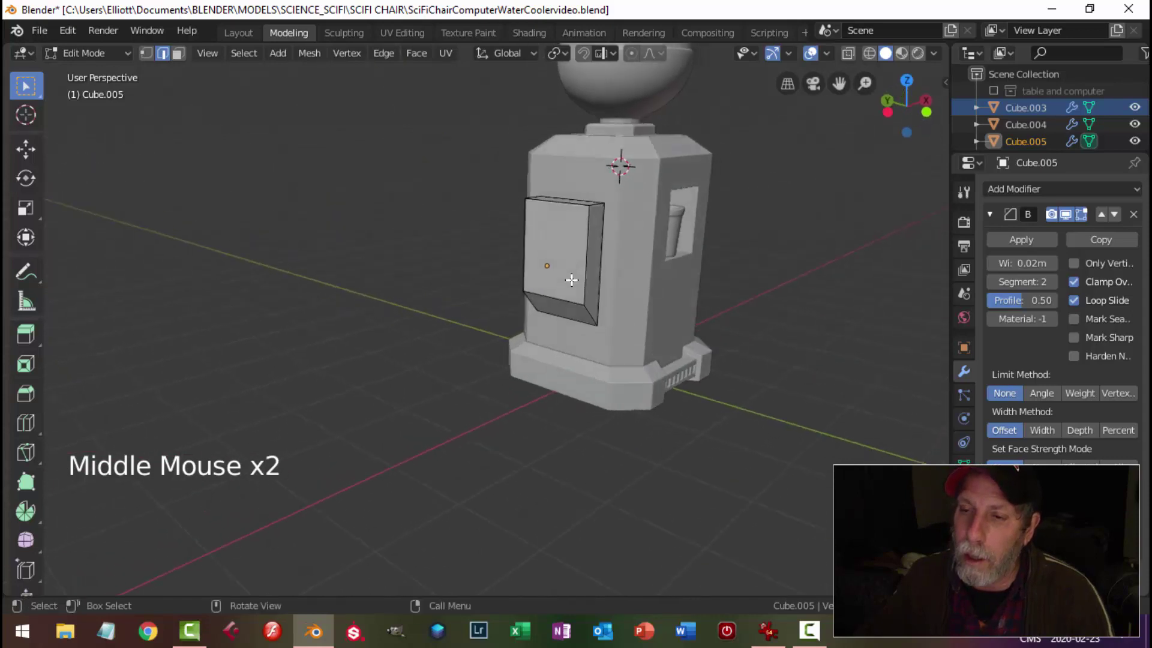
{"action": "left_click", "coordinate": [587, 243], "text": "alt+shift"}
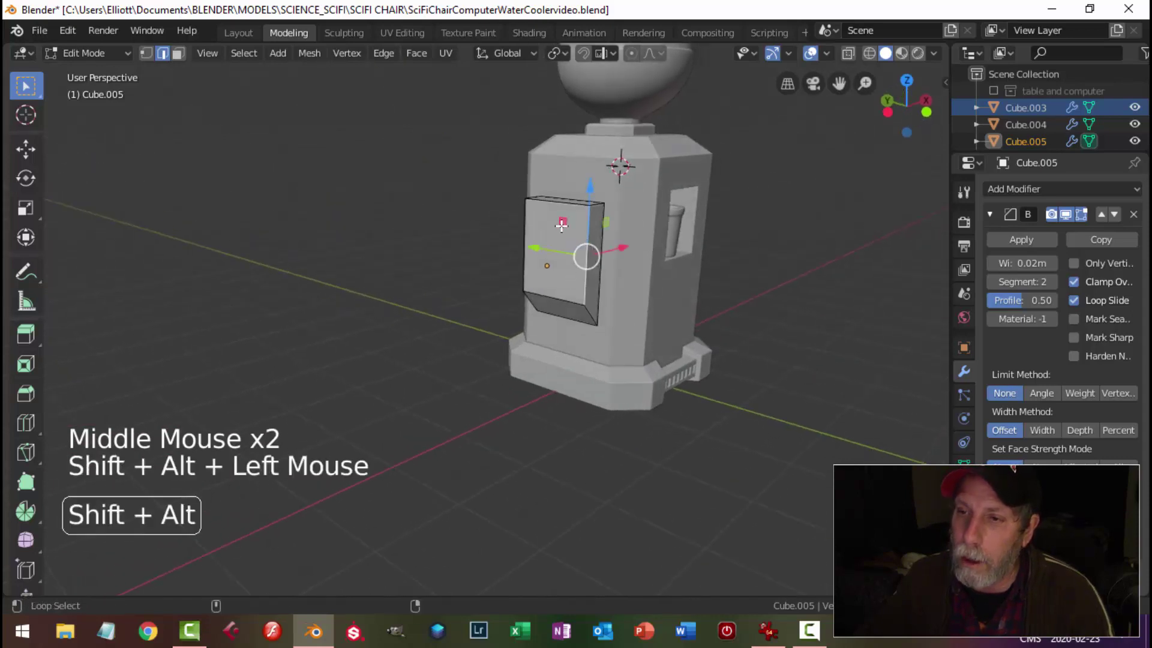
{"action": "left_click", "coordinate": [555, 202], "text": "alt+shift"}
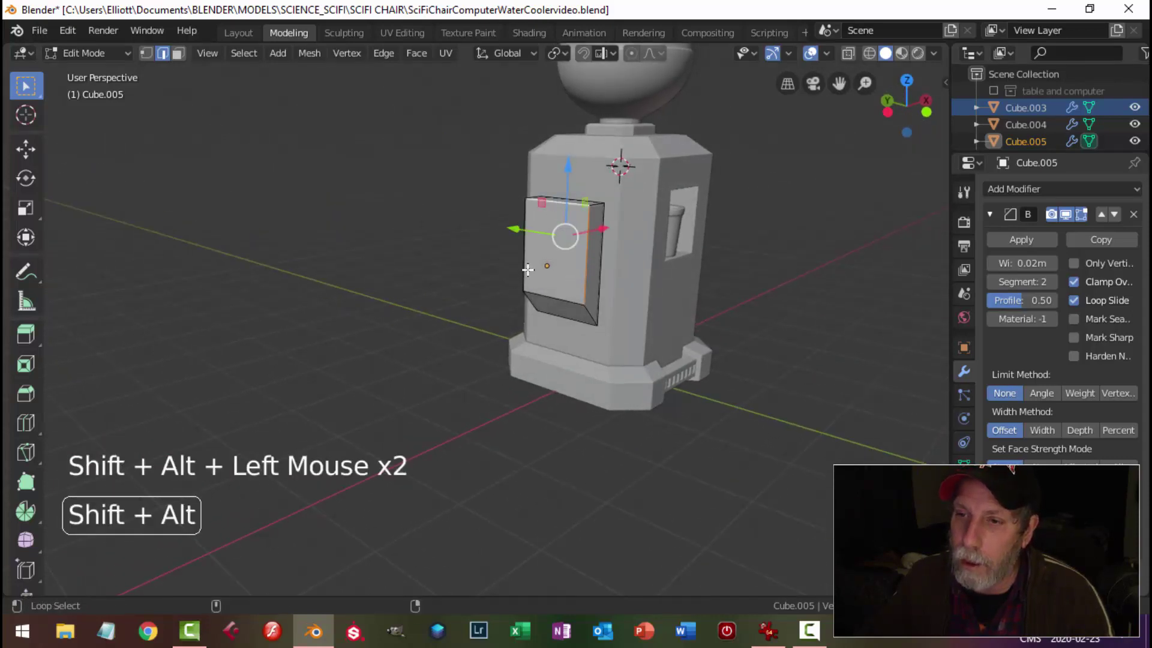
{"action": "key", "text": "alt+a"}
Move the whole box about 0.793 m along negative X, away from the cooler
{"action": "middle_click_drag", "start_coordinate": [528, 270], "coordinate": [525, 347]}
{"action": "key", "text": "a"}
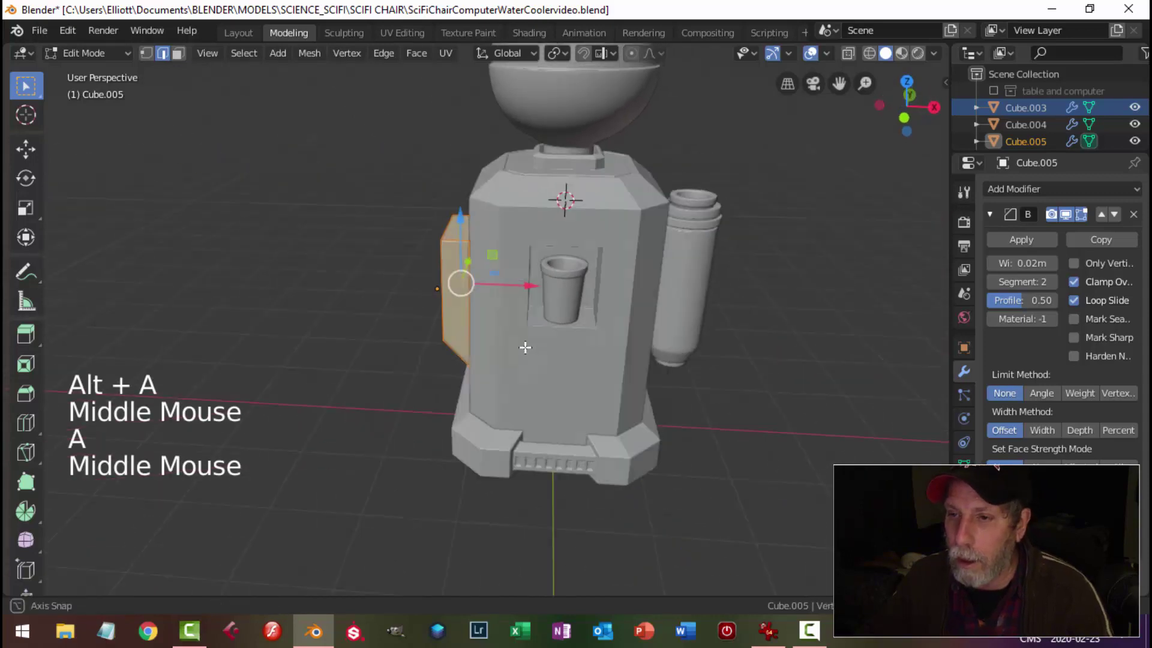
{"action": "left_click_drag", "start_coordinate": [528, 286], "coordinate": [450, 304]}
{"action": "middle_click_drag", "start_coordinate": [450, 303], "coordinate": [449, 306]}
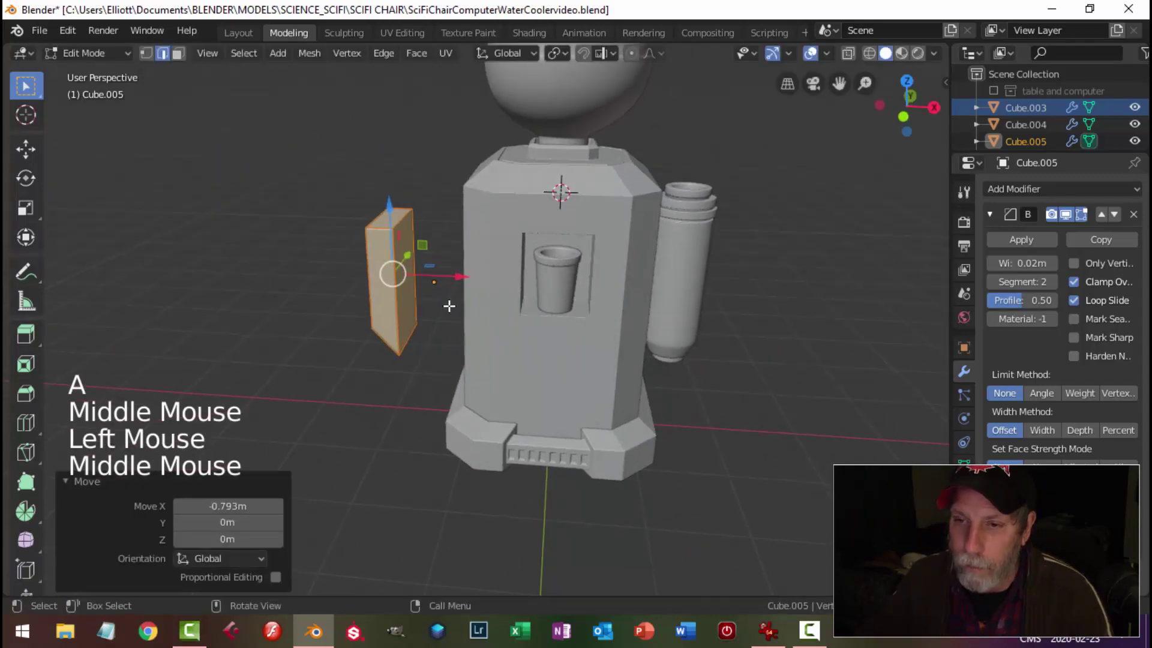
Extrude the box's face on the cooler side a short distance along X toward the cooler
{"action": "key", "text": "alt+a"}
{"action": "key", "text": "4"}
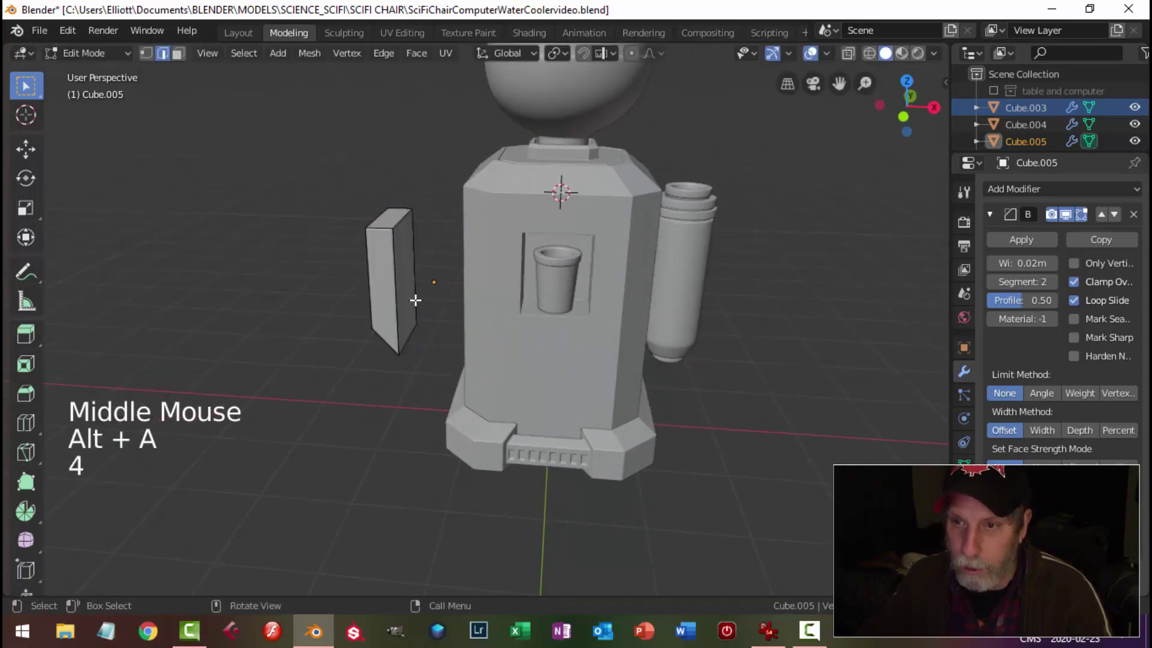
{"action": "key", "text": "3"}
{"action": "left_click", "coordinate": [419, 280]}
{"action": "key", "text": "e"}
{"action": "left_click", "coordinate": [467, 289]}
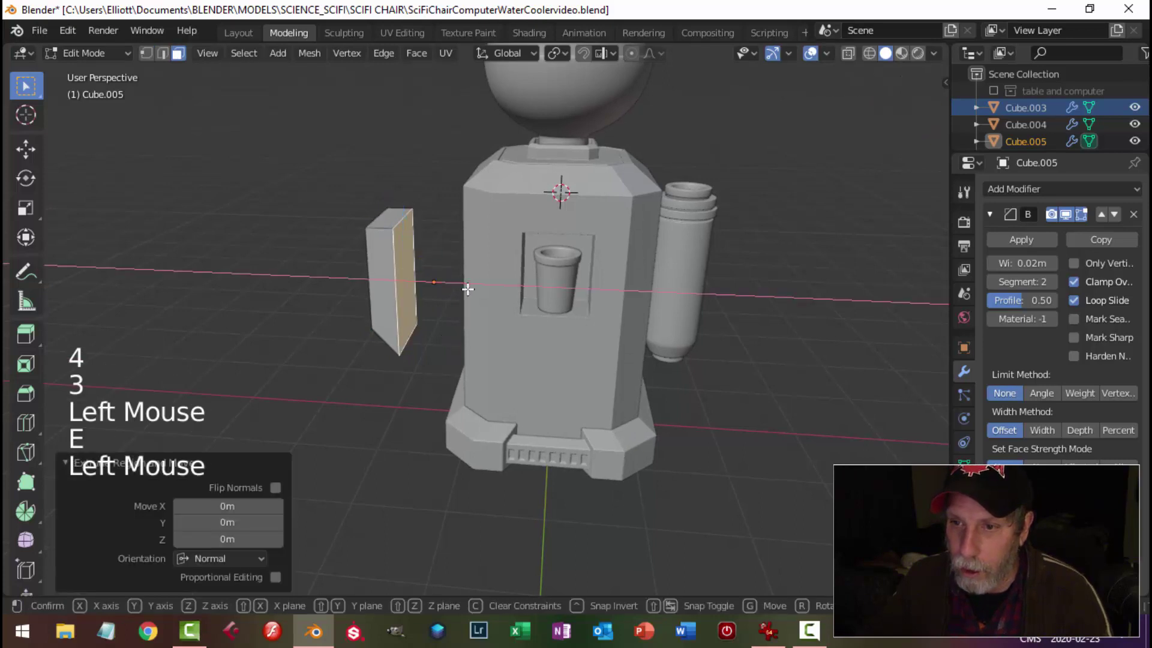
{"action": "left_click", "coordinate": [475, 291]}
{"action": "middle_click_drag", "start_coordinate": [478, 365], "coordinate": [512, 370]}
{"action": "key", "text": "alt+a"}
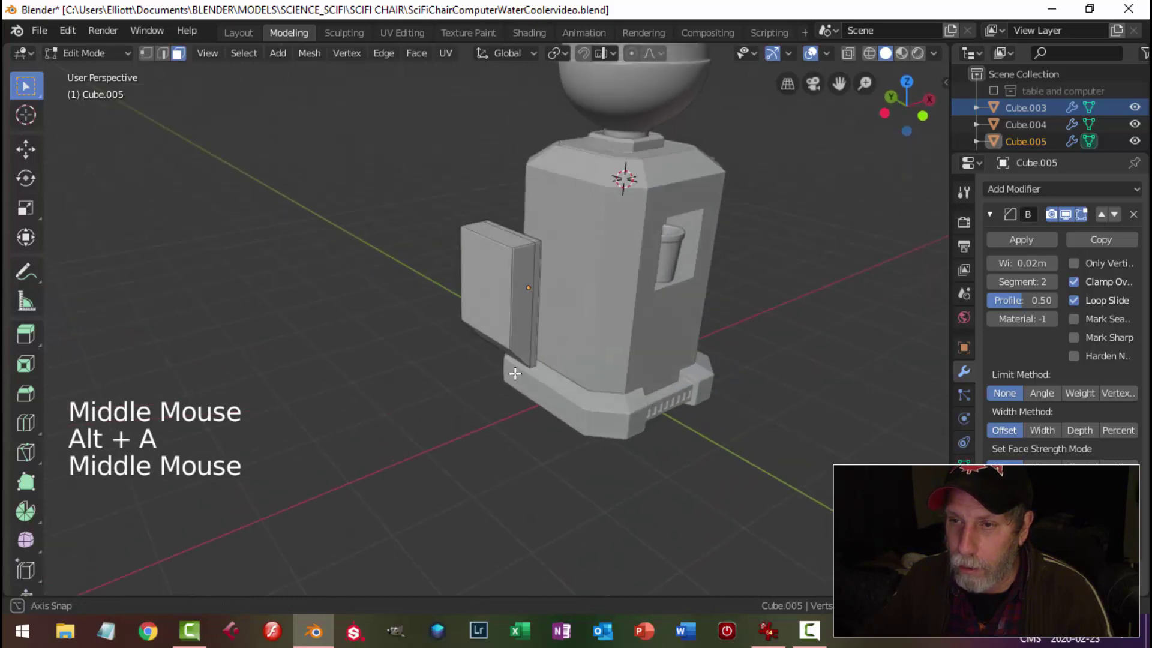
Try to bevel the edges around the box's outer face by about 0.042 m
{"action": "key", "text": "2"}
{"action": "left_click", "coordinate": [513, 303], "text": "alt+shift"}
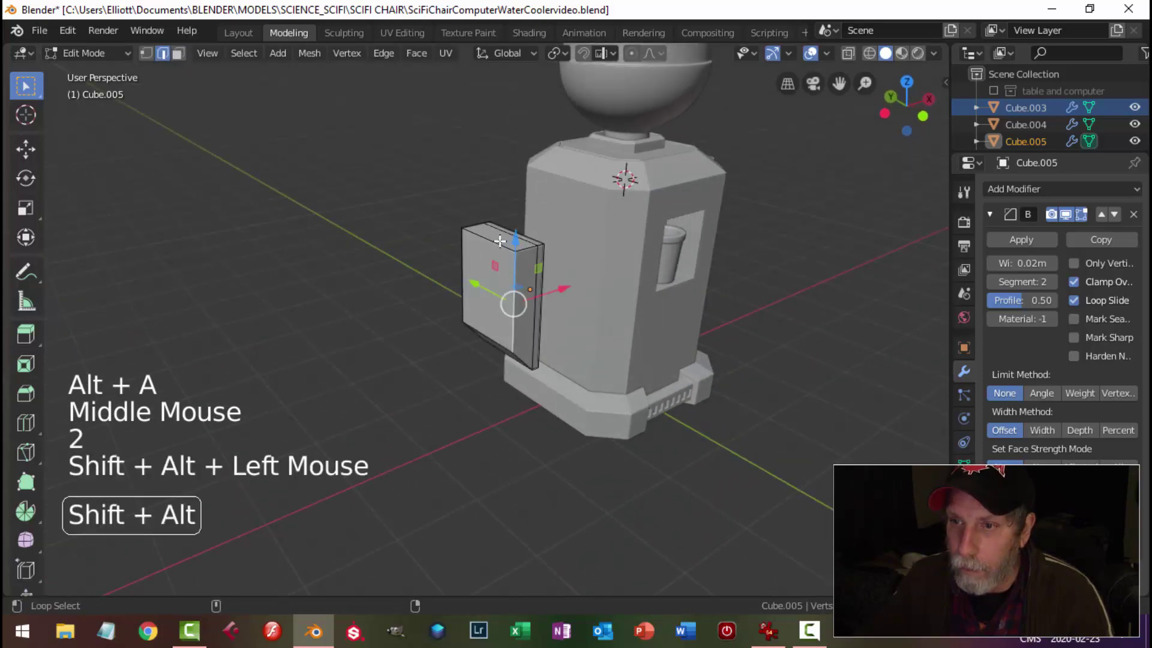
{"action": "left_click", "coordinate": [513, 273], "text": "alt+shift"}
{"action": "left_click", "coordinate": [470, 295], "text": "alt+shift"}
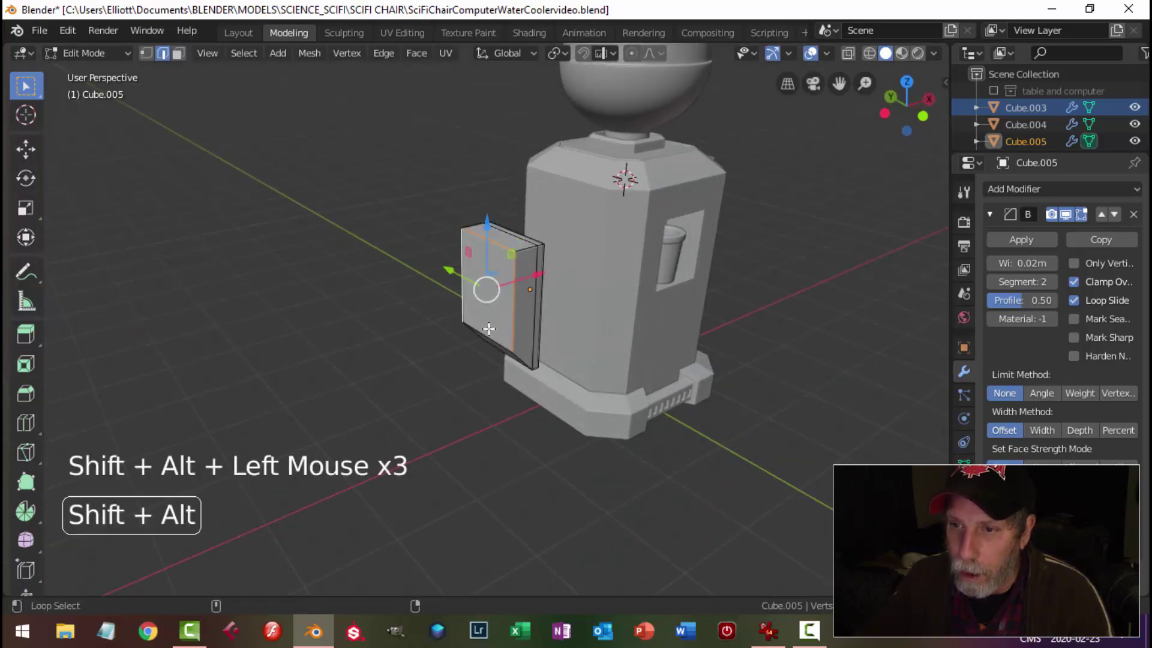
{"action": "middle_click_drag", "start_coordinate": [489, 333], "coordinate": [558, 342]}
{"action": "key", "text": "ctrl+b"}
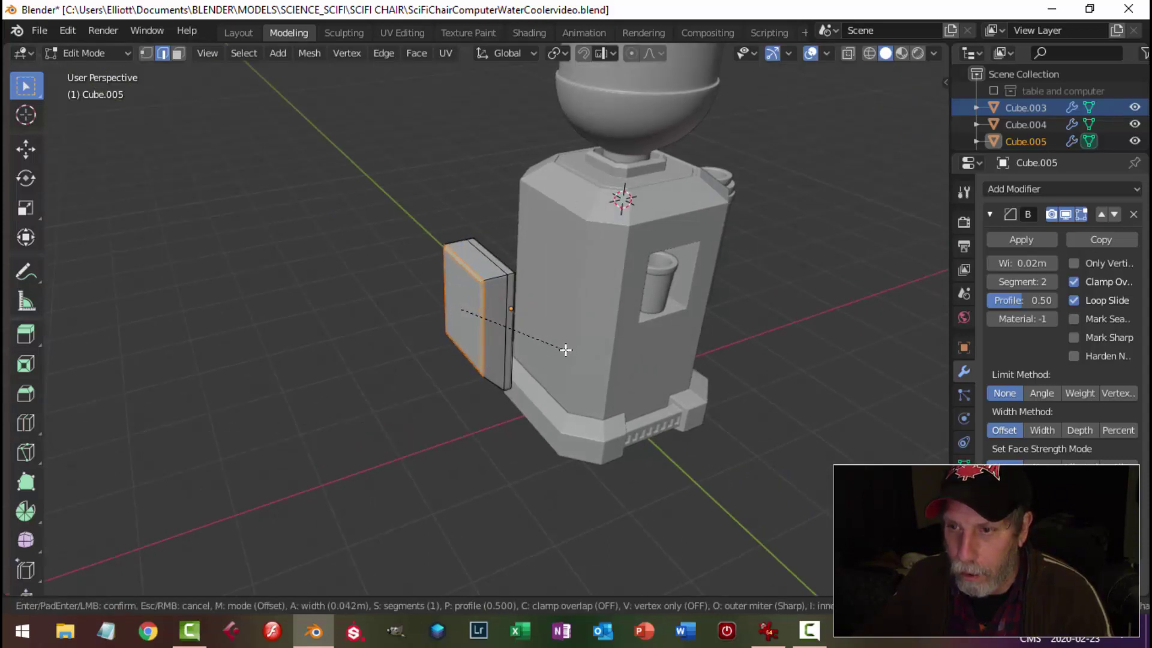
{"action": "left_click", "coordinate": [566, 350]}
{"action": "key", "text": "alt+a"}
{"action": "key", "text": "Tab"}
{"action": "middle_click_drag", "start_coordinate": [566, 348], "coordinate": [486, 299]}
{"action": "key", "text": "alt+a"}
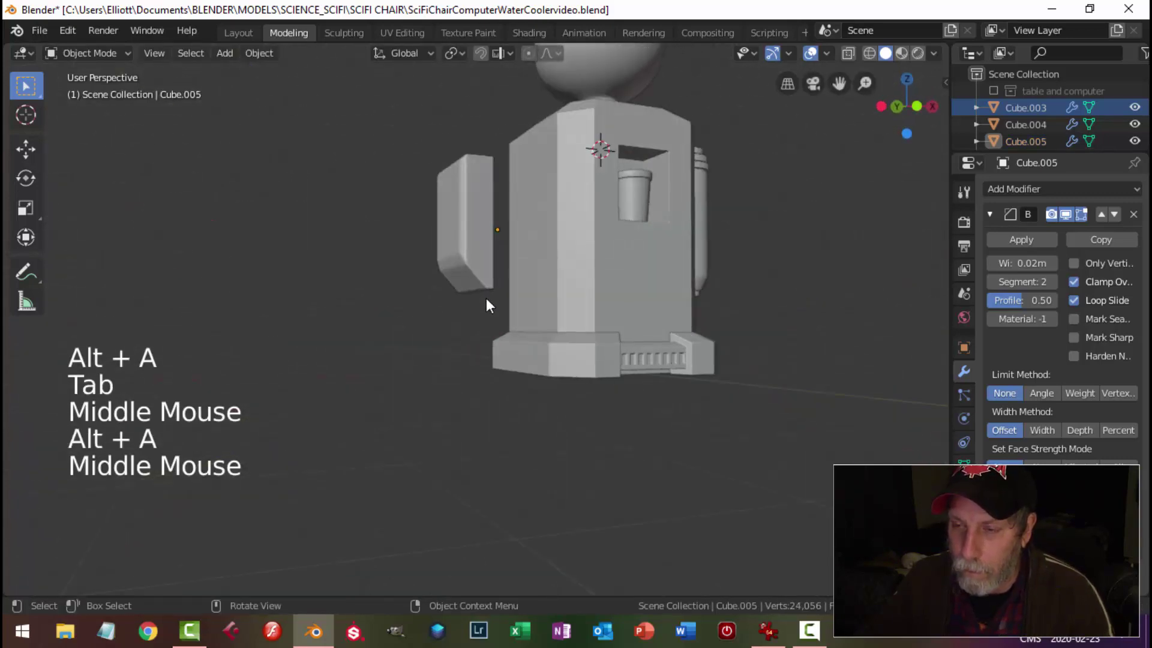
Undo the bevel on the box's outer edges
{"action": "scroll", "coordinate": [486, 299], "scroll_direction": "up", "scroll_amount": 1}
{"action": "key", "text": "ctrl+z"}
{"action": "key", "text": "ctrl+z"}
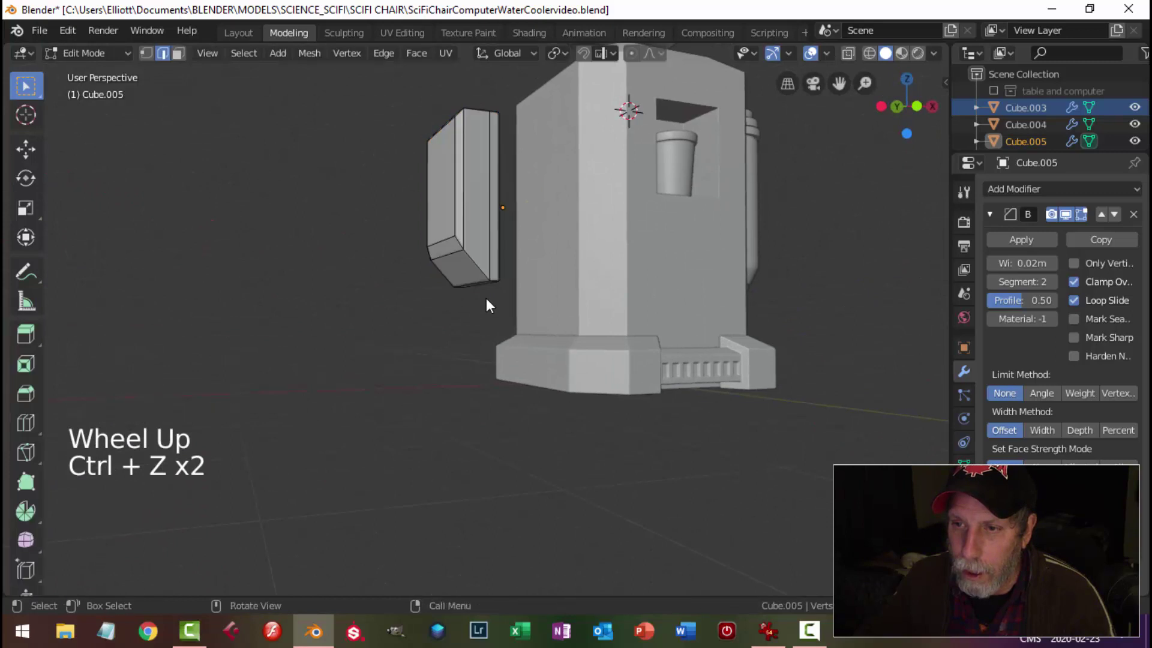
{"action": "key", "text": "ctrl+z"}
{"action": "key", "text": "ctrl+z"}
{"action": "key", "text": "alt+a"}
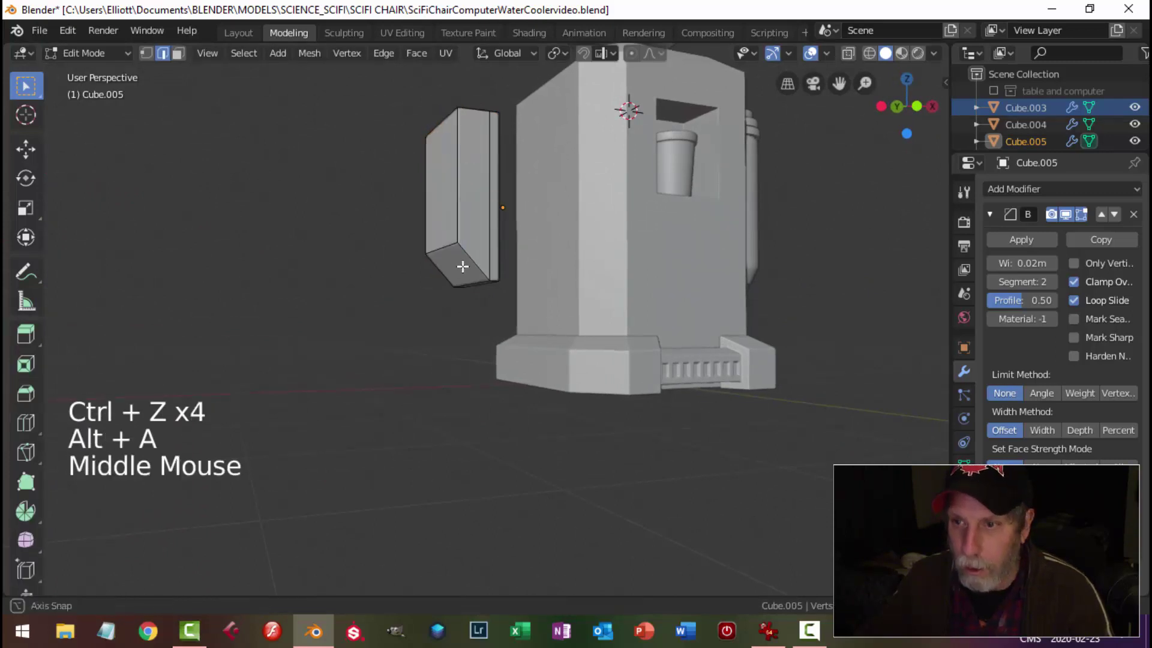
Scale the whole box to about 0.913 in X and move it back along X against the cooler's side
{"action": "middle_click_drag", "start_coordinate": [486, 300], "coordinate": [458, 314]}
{"action": "key", "text": "a"}
{"action": "key", "text": "s"}
{"action": "key", "text": "x"}
{"action": "left_click", "coordinate": [458, 309]}
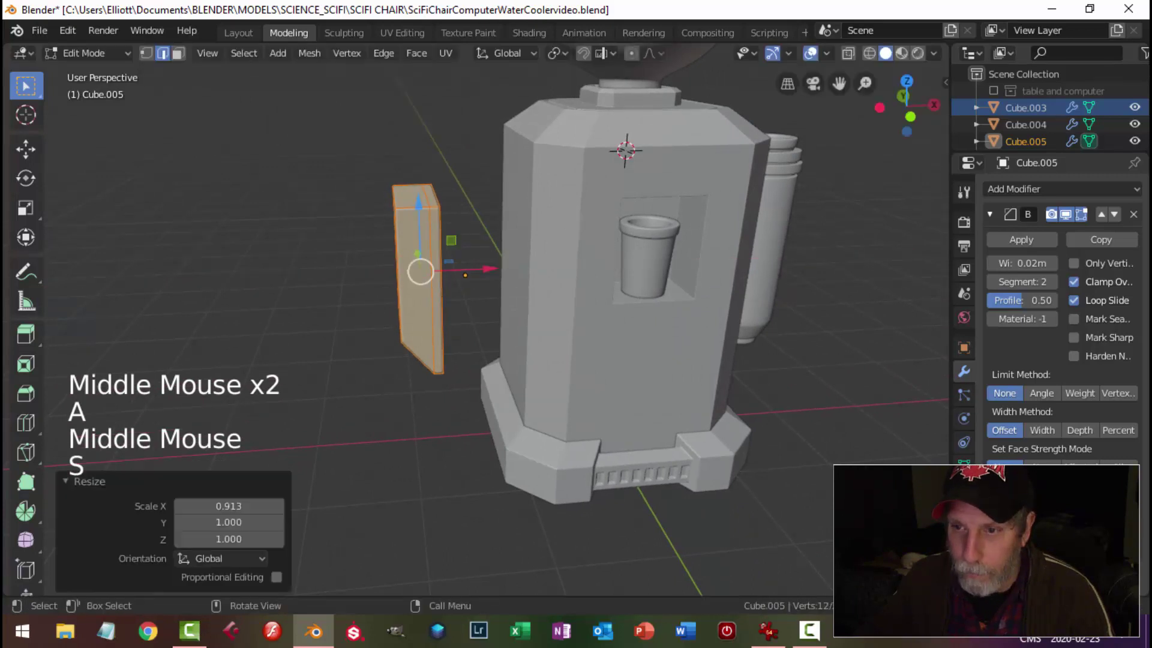
{"action": "left_click_drag", "start_coordinate": [478, 270], "coordinate": [558, 264]}
{"action": "key", "text": "alt+a"}
Raise the whole box about 0.277 m in Z on the cooler's side
{"action": "middle_click_drag", "start_coordinate": [558, 264], "coordinate": [596, 146]}
{"action": "key", "text": "a"}
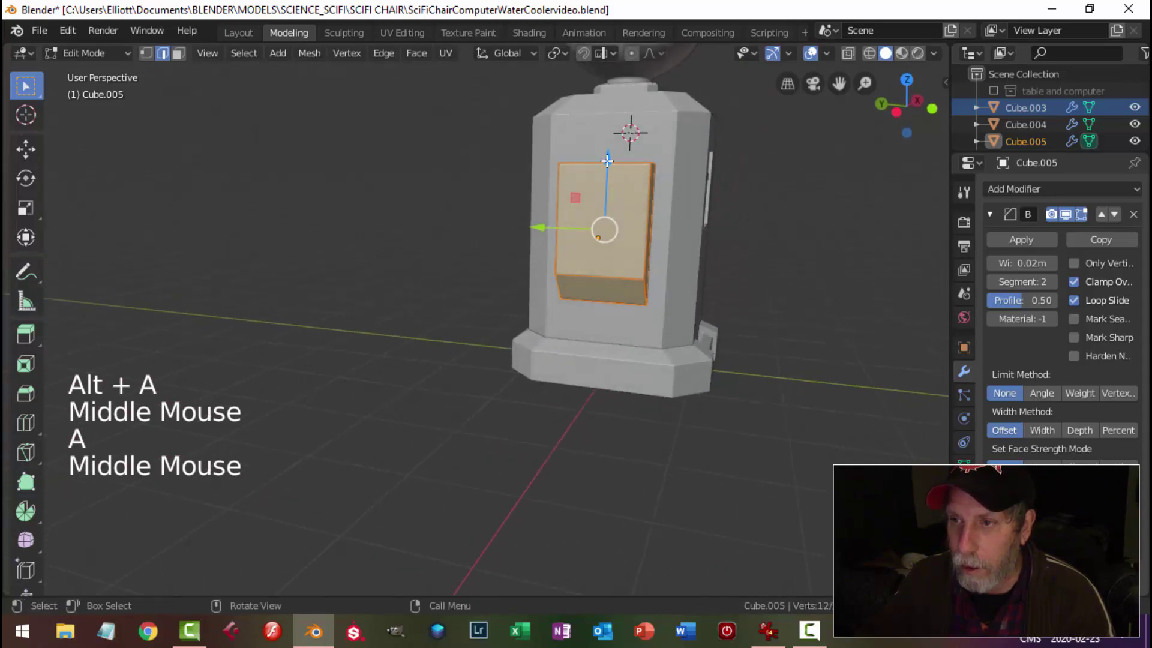
{"action": "left_click_drag", "start_coordinate": [607, 160], "coordinate": [619, 126]}
Add six evenly spaced horizontal edge loops around the box without sliding them
{"action": "middle_click_drag", "start_coordinate": [619, 125], "coordinate": [619, 217]}
{"action": "key", "text": "ctrl+r"}
{"action": "scroll", "coordinate": [619, 217], "scroll_direction": "up", "scroll_amount": 5}
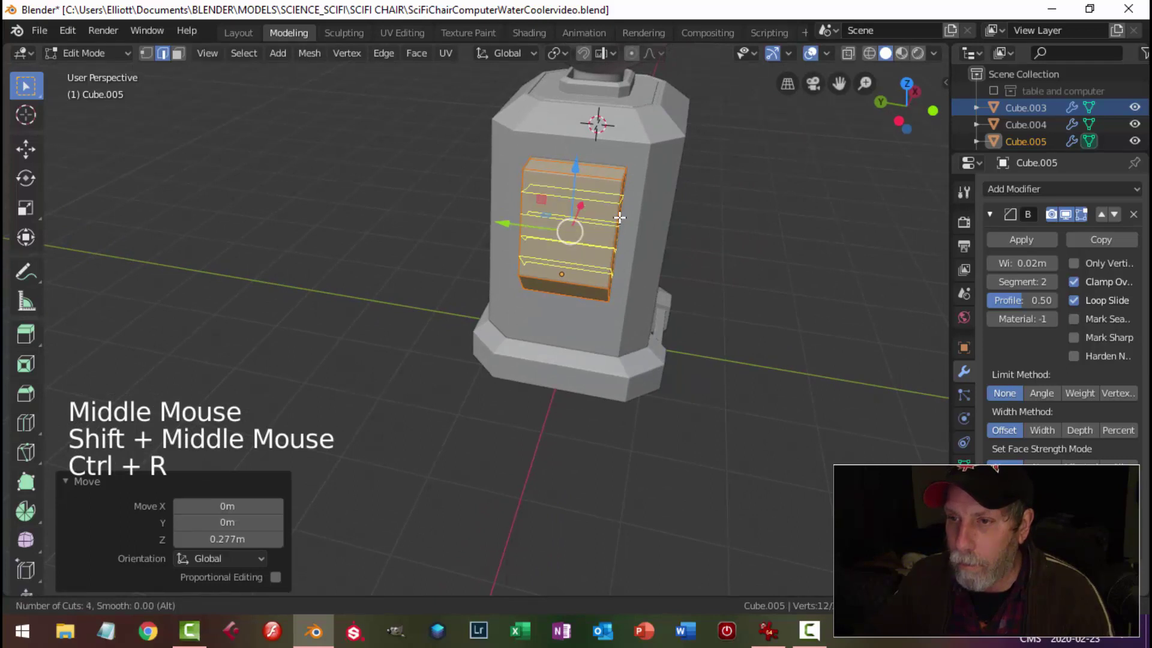
{"action": "left_click", "coordinate": [619, 217]}
{"action": "right_click", "coordinate": [619, 217]}
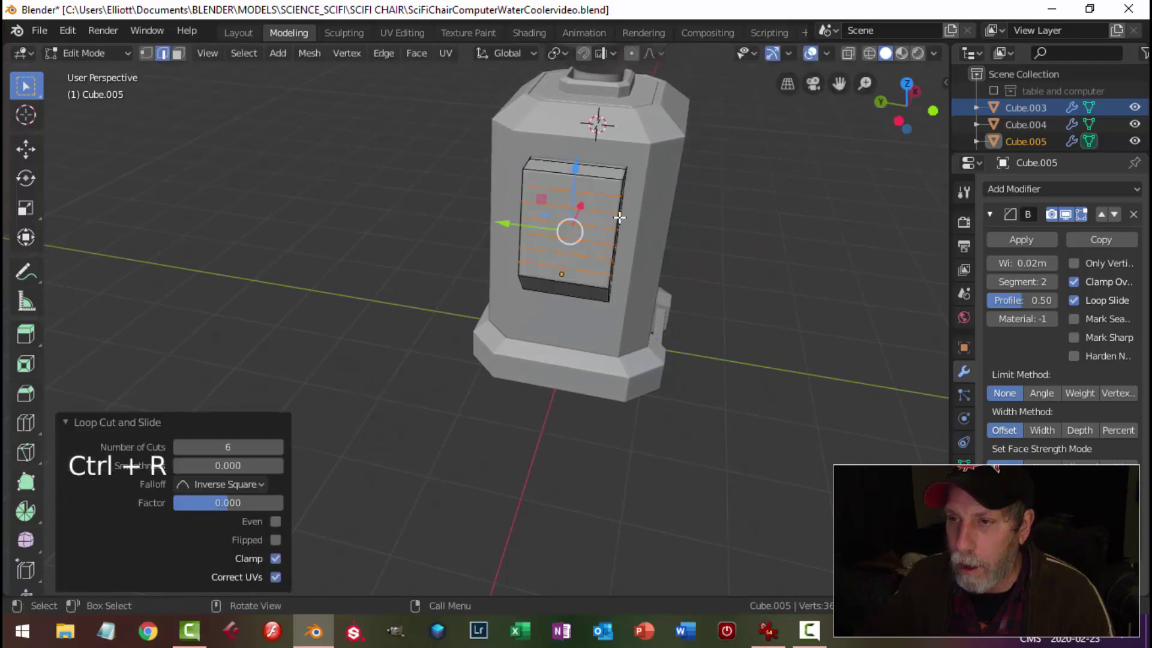
Add two vertical edge loops around the box without sliding them and spread them apart in Y toward its side edges
{"action": "key", "text": "ctrl+r"}
{"action": "scroll", "coordinate": [557, 189], "scroll_direction": "up", "scroll_amount": 1}
{"action": "left_click", "coordinate": [557, 188]}
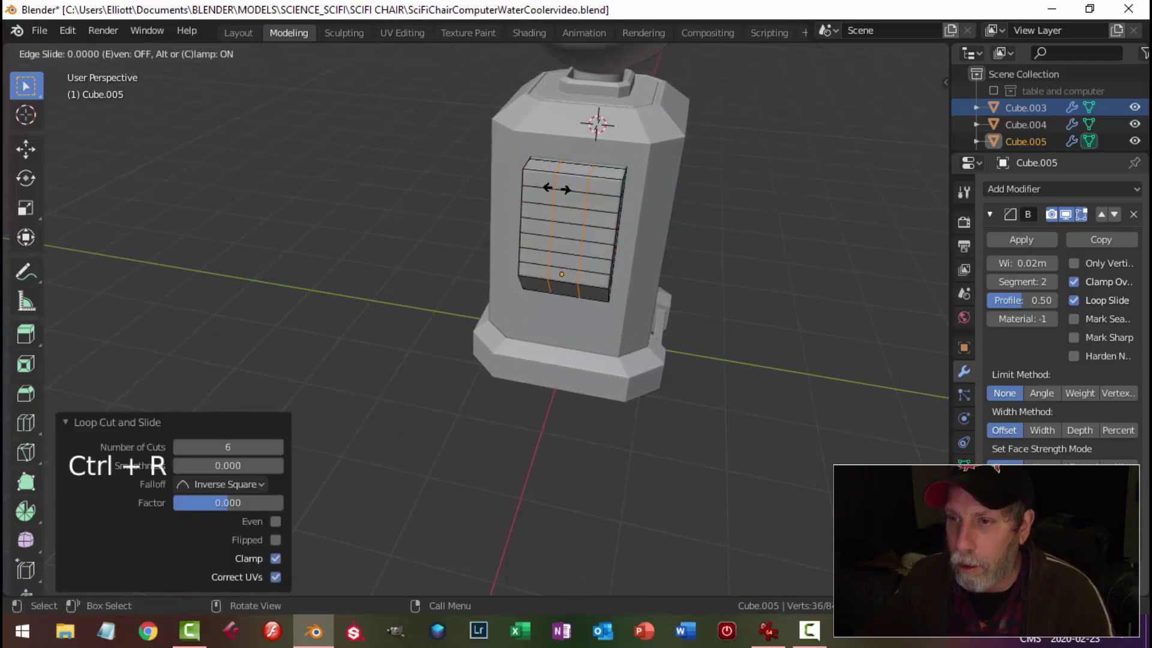
{"action": "right_click", "coordinate": [700, 211]}
{"action": "key", "text": "s"}
{"action": "key", "text": "y"}
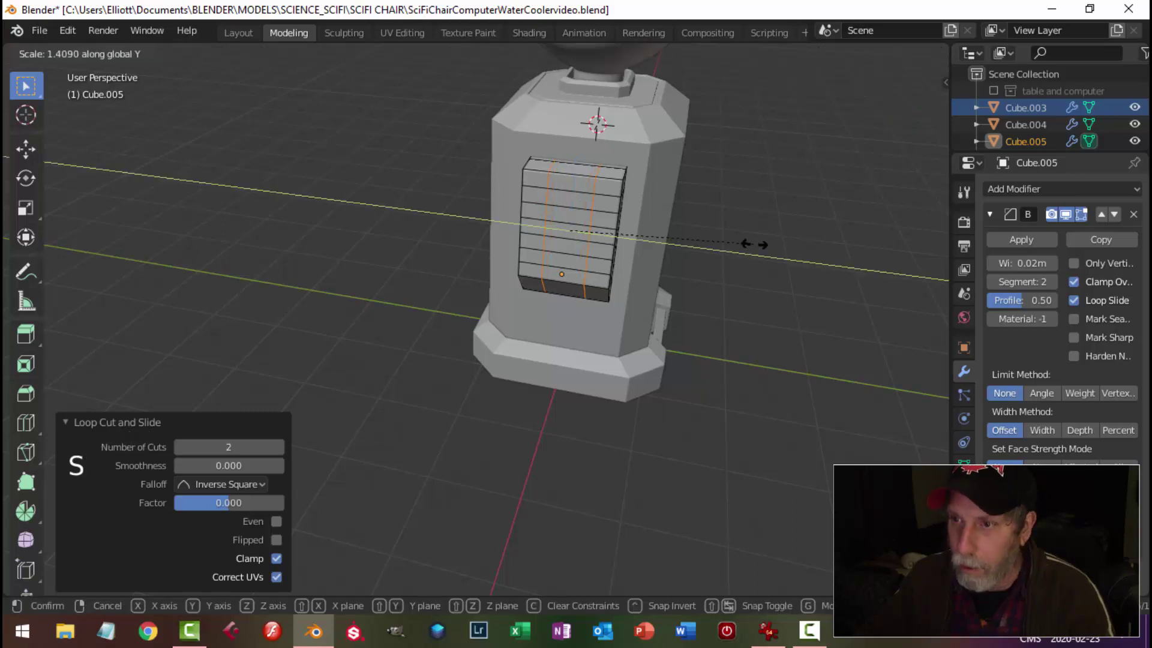
{"action": "left_click", "coordinate": [892, 238]}
Select the six upper faces in the central column of the box's front in face mode
{"action": "key", "text": "alt+a"}
{"action": "key", "text": "3"}
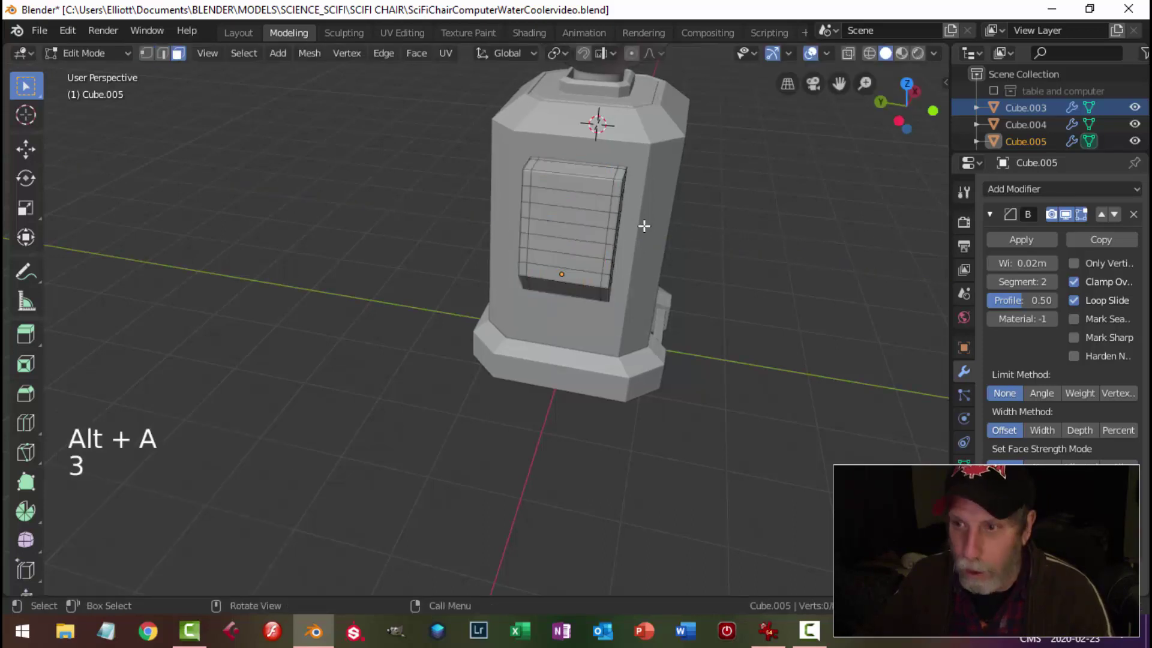
{"action": "left_click", "coordinate": [584, 184]}
{"action": "scroll", "coordinate": [592, 208], "scroll_direction": "up", "scroll_amount": 2}
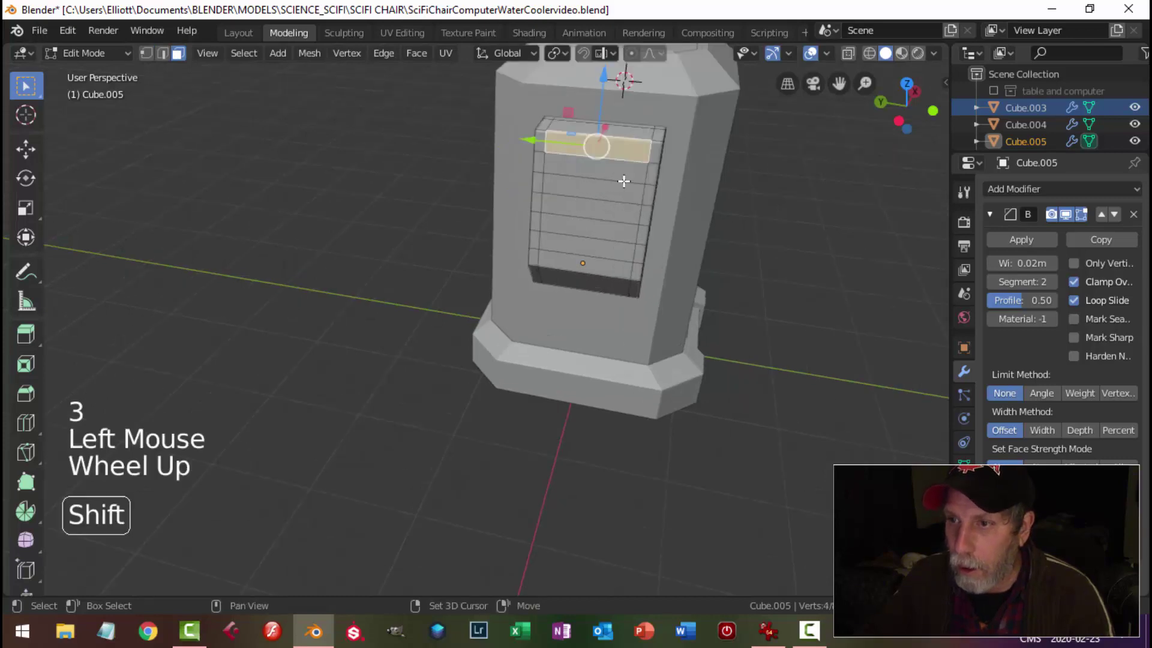
{"action": "left_click", "coordinate": [610, 196], "text": "shift"}
{"action": "left_click", "coordinate": [604, 211], "text": "shift"}
{"action": "left_click", "coordinate": [599, 213], "text": "shift"}
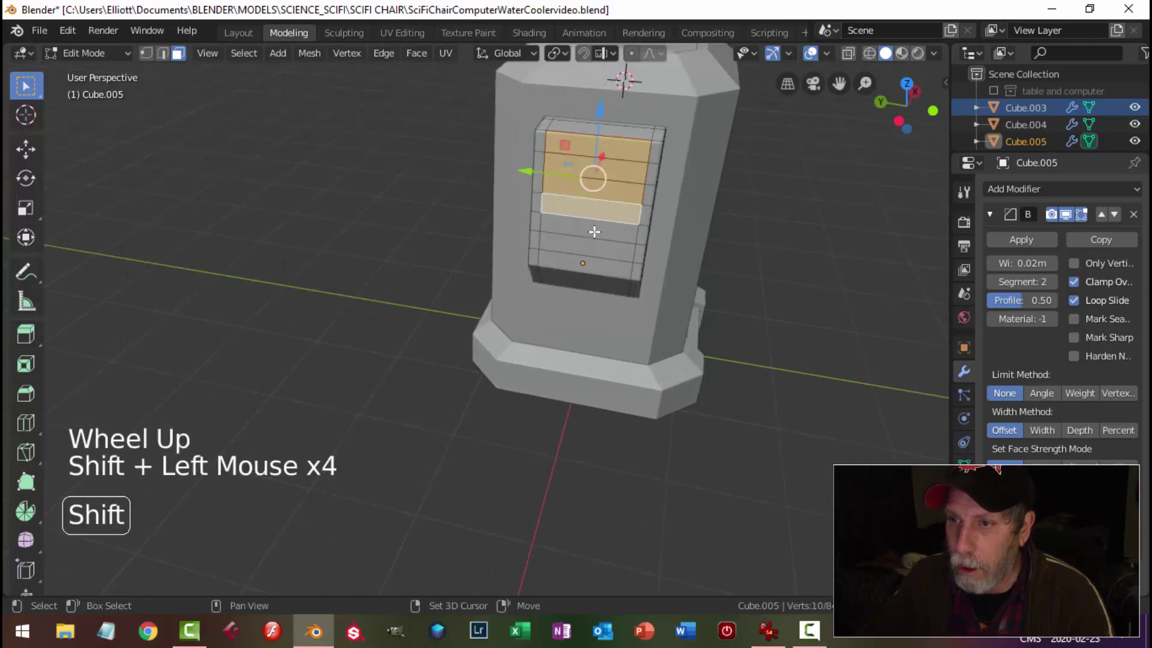
{"action": "left_click", "coordinate": [593, 234], "text": "shift"}
{"action": "middle_click_drag", "start_coordinate": [696, 246], "coordinate": [628, 220]}
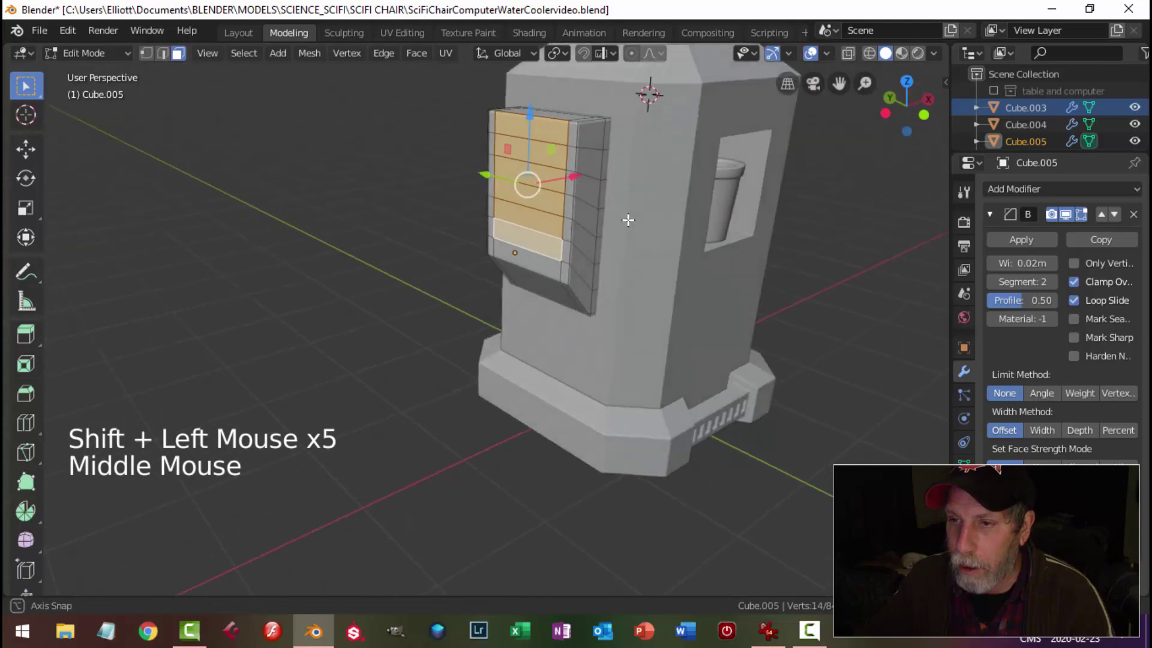
Try insetting the front faces individually by about 0.03 m with the lowest one included, and undo it
{"action": "left_click", "coordinate": [540, 263], "text": "shift"}
{"action": "key", "text": "i"}
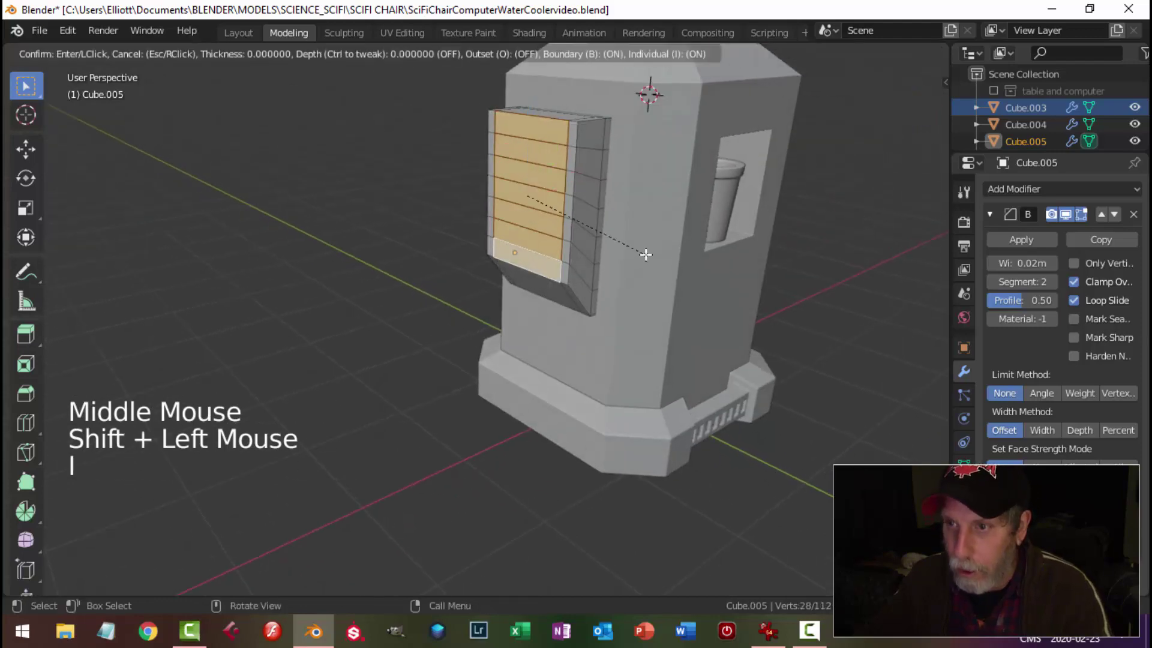
{"action": "key", "text": "i"}
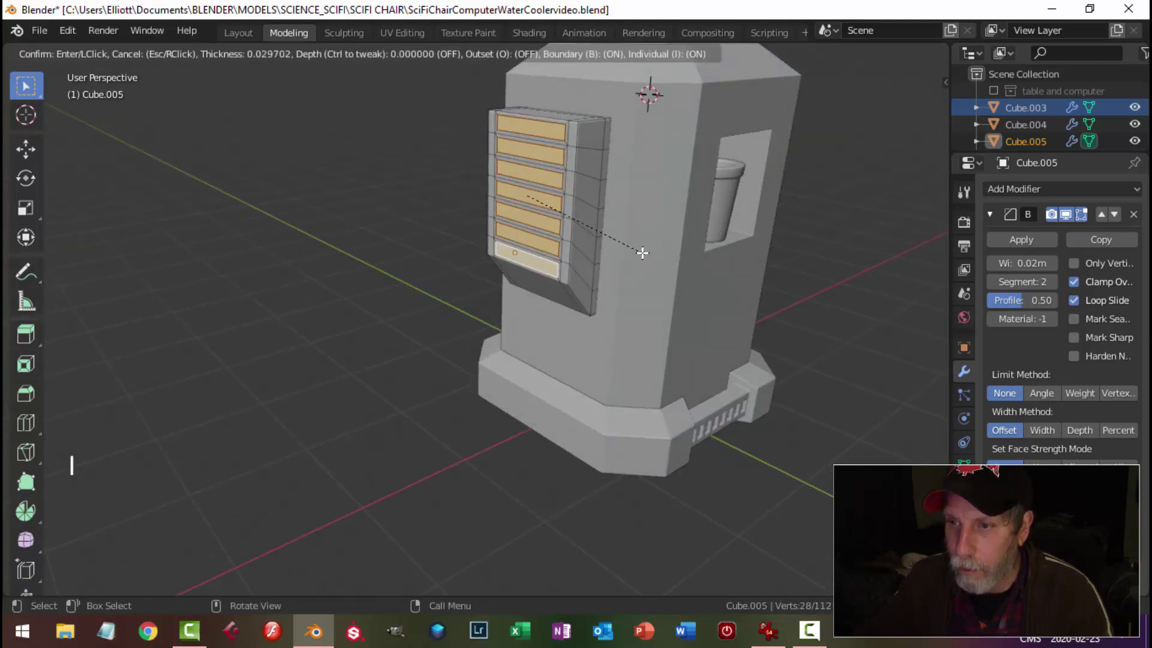
{"action": "left_click", "coordinate": [642, 252]}
{"action": "middle_click_drag", "start_coordinate": [630, 270], "coordinate": [542, 246]}
{"action": "scroll", "coordinate": [574, 195], "scroll_direction": "up", "scroll_amount": 2}
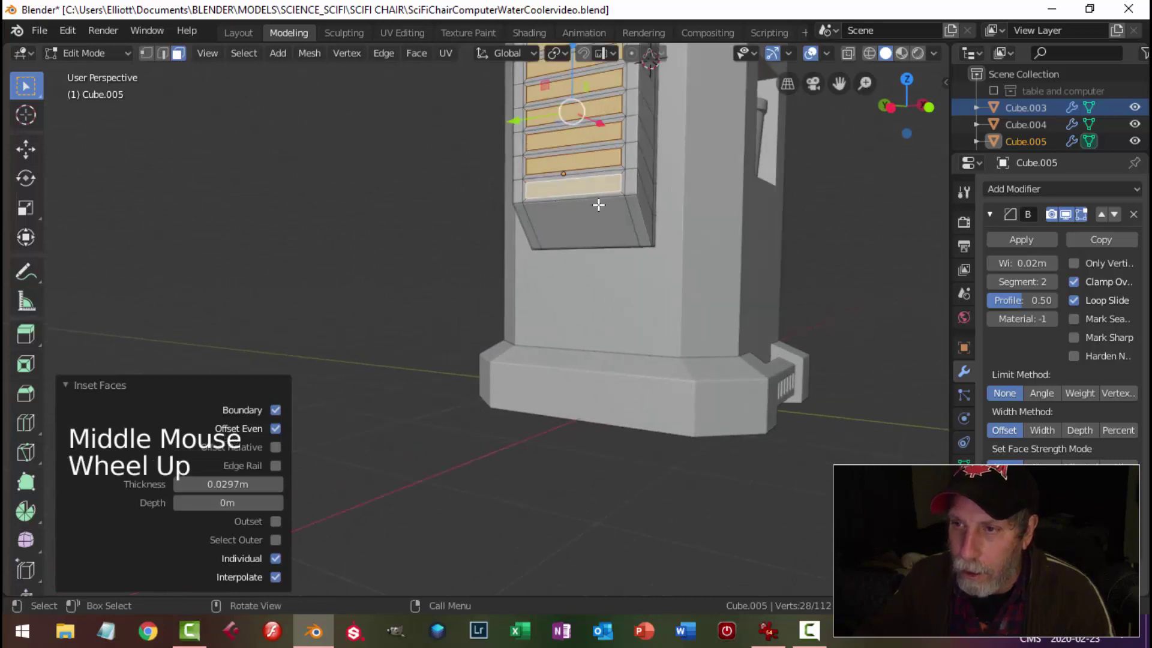
{"action": "scroll", "coordinate": [608, 217], "scroll_direction": "down", "scroll_amount": 2}
{"action": "middle_click_drag", "start_coordinate": [608, 217], "coordinate": [667, 259]}
{"action": "key", "text": "ctrl+z"}
{"action": "key", "text": "ctrl+z"}
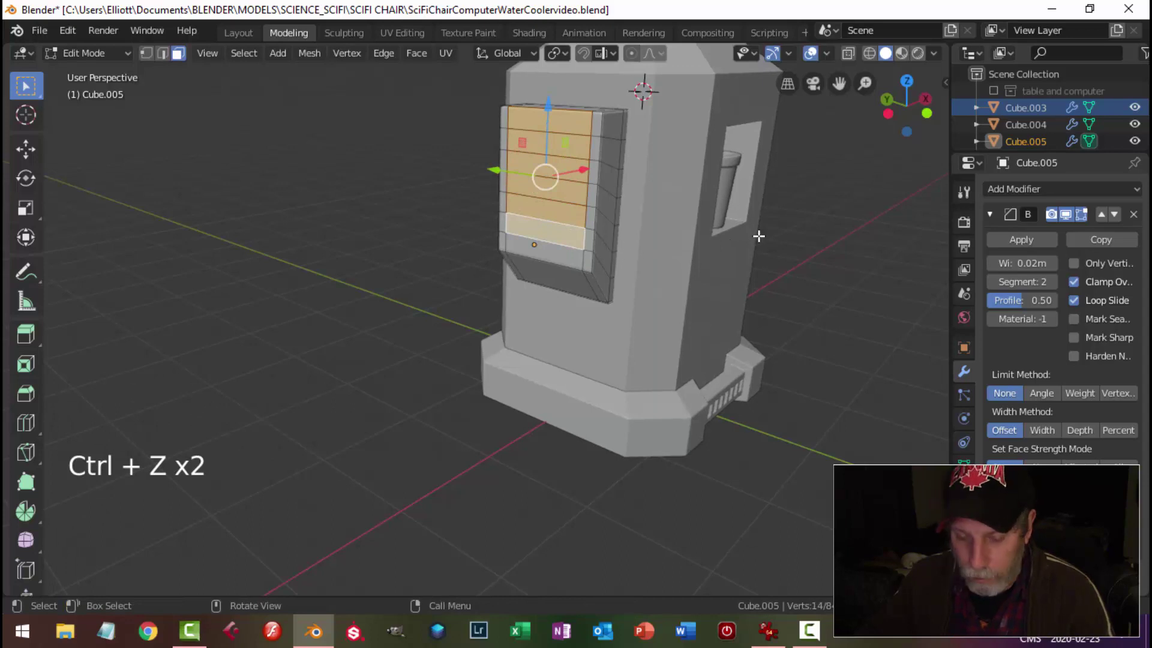
Inset the six front faces individually by about 0.04 m and extrude them 0.0344 m inward as slots
{"action": "key", "text": "i"}
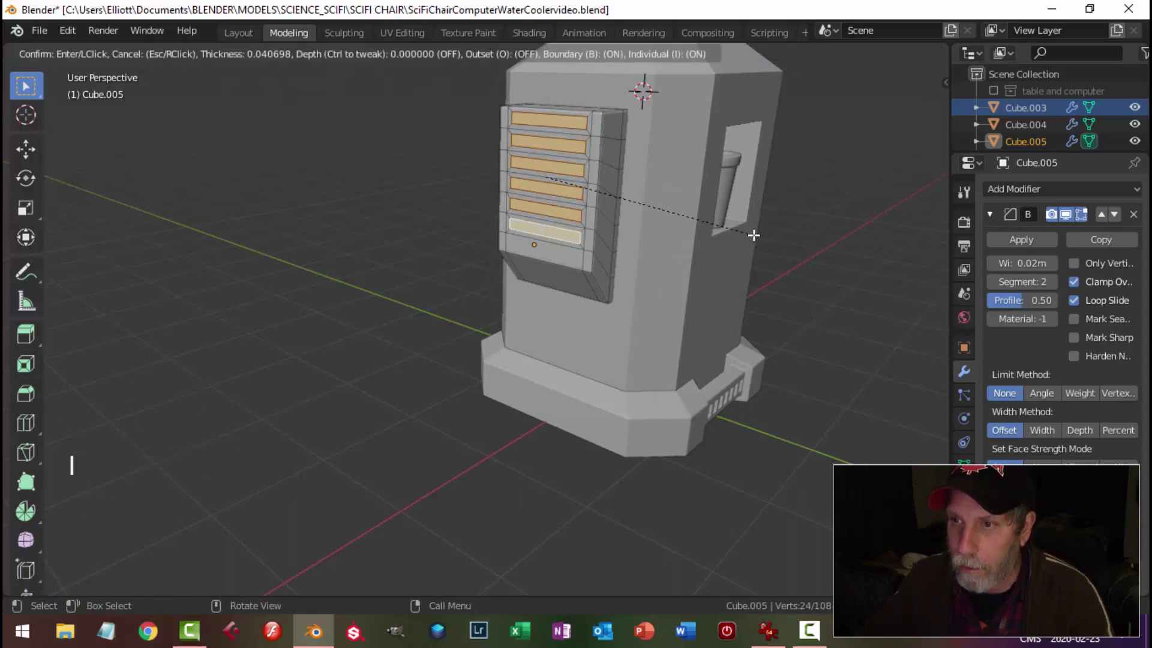
{"action": "left_click", "coordinate": [749, 233]}
{"action": "middle_click_drag", "start_coordinate": [750, 234], "coordinate": [626, 289]}
{"action": "key", "text": "e"}
{"action": "left_click", "coordinate": [686, 272]}
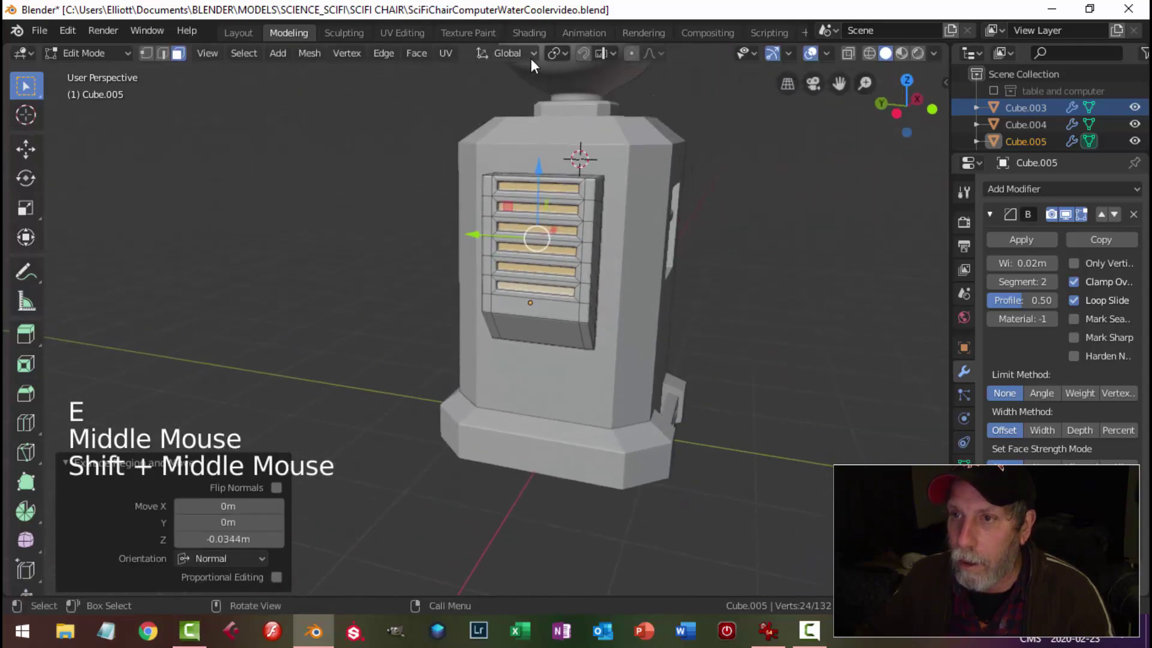
Set the pivot point to Individual Origins and scale the recessed slot faces to 0.950 in Y and about 0.79 in Z
{"action": "left_click", "coordinate": [558, 52]}
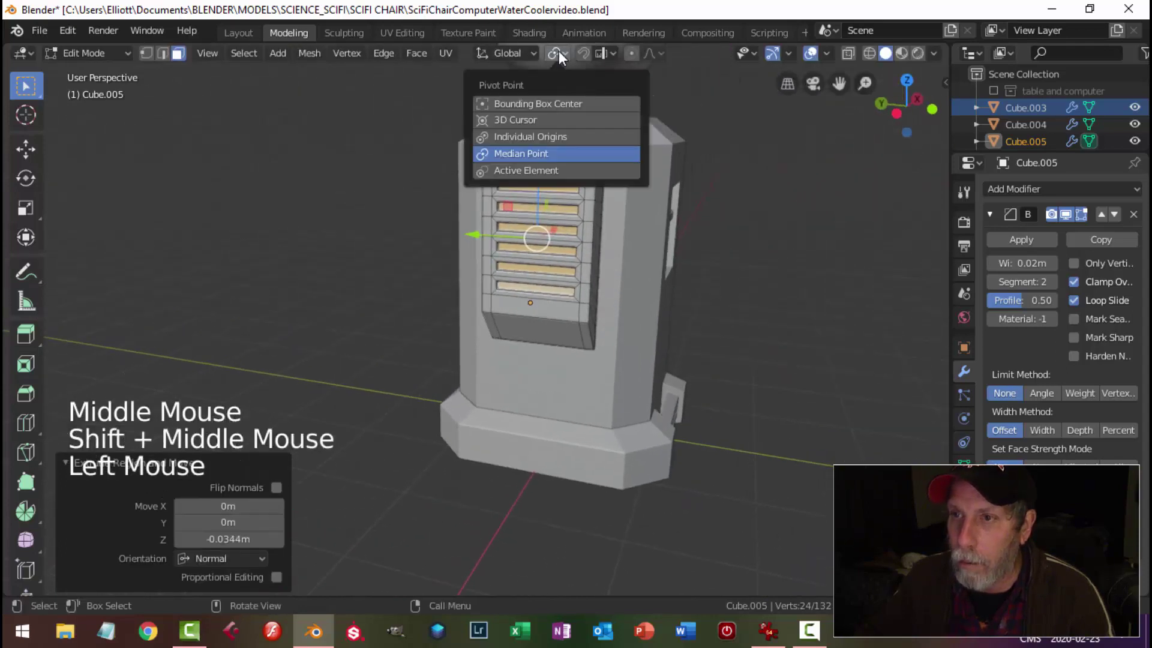
{"action": "left_click", "coordinate": [631, 214]}
{"action": "middle_click_drag", "start_coordinate": [633, 226], "coordinate": [645, 250]}
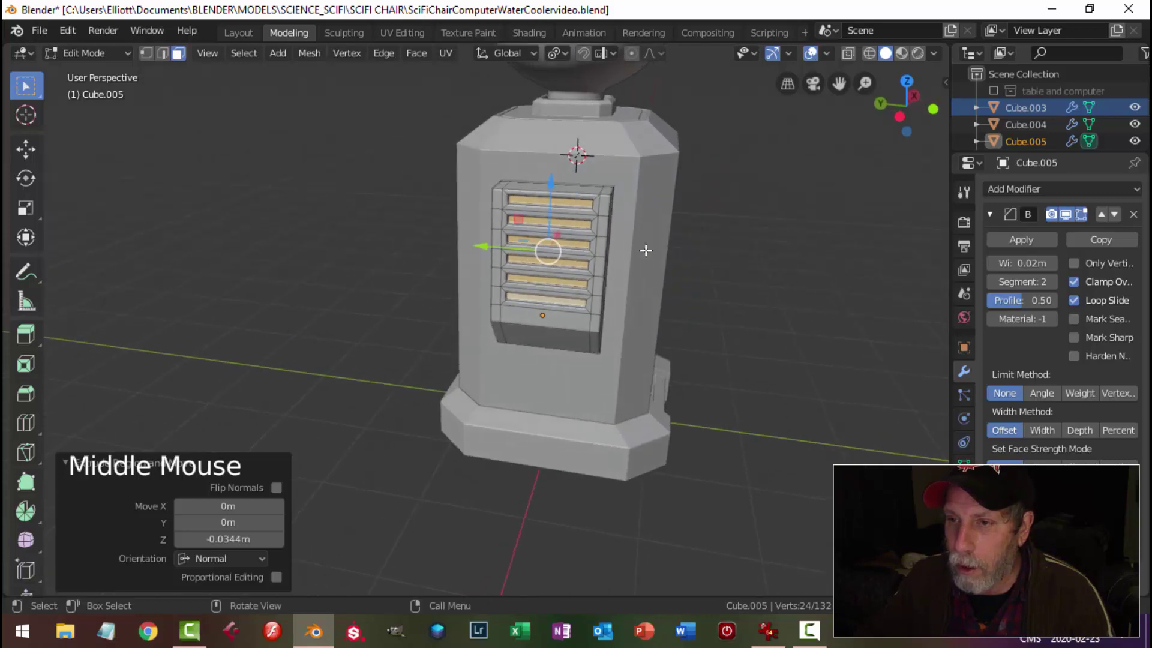
{"action": "key", "text": "s"}
{"action": "key", "text": "y"}
{"action": "left_click", "coordinate": [729, 243]}
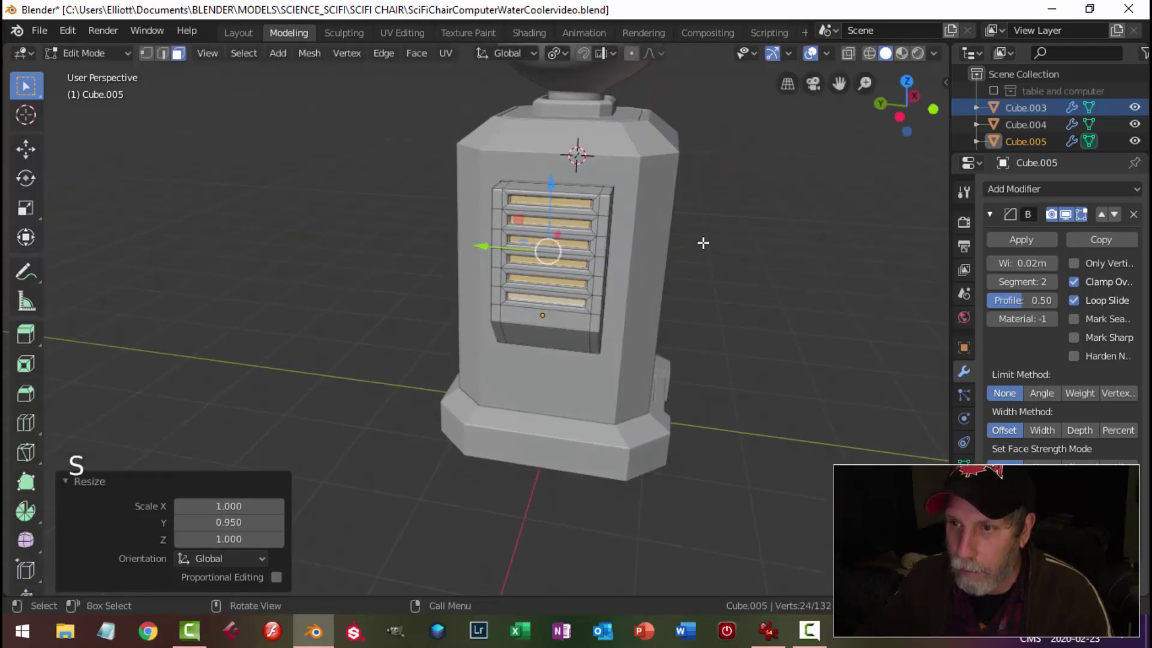
{"action": "middle_click_drag", "start_coordinate": [517, 208], "coordinate": [647, 227]}
{"action": "key", "text": "s"}
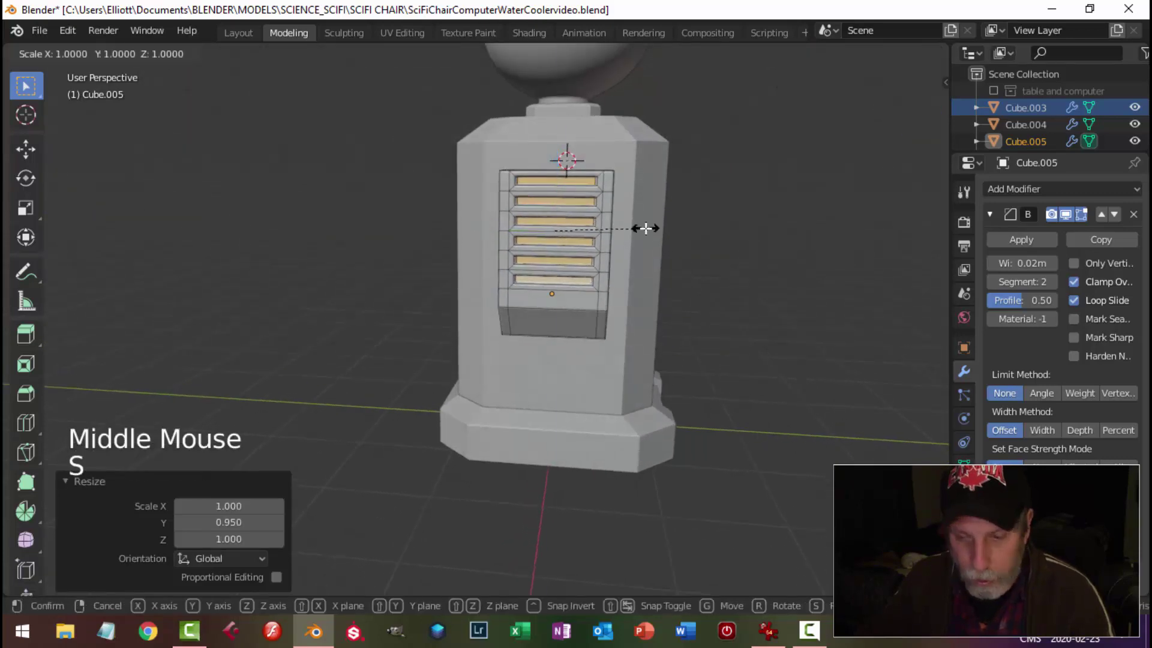
{"action": "key", "text": "z"}
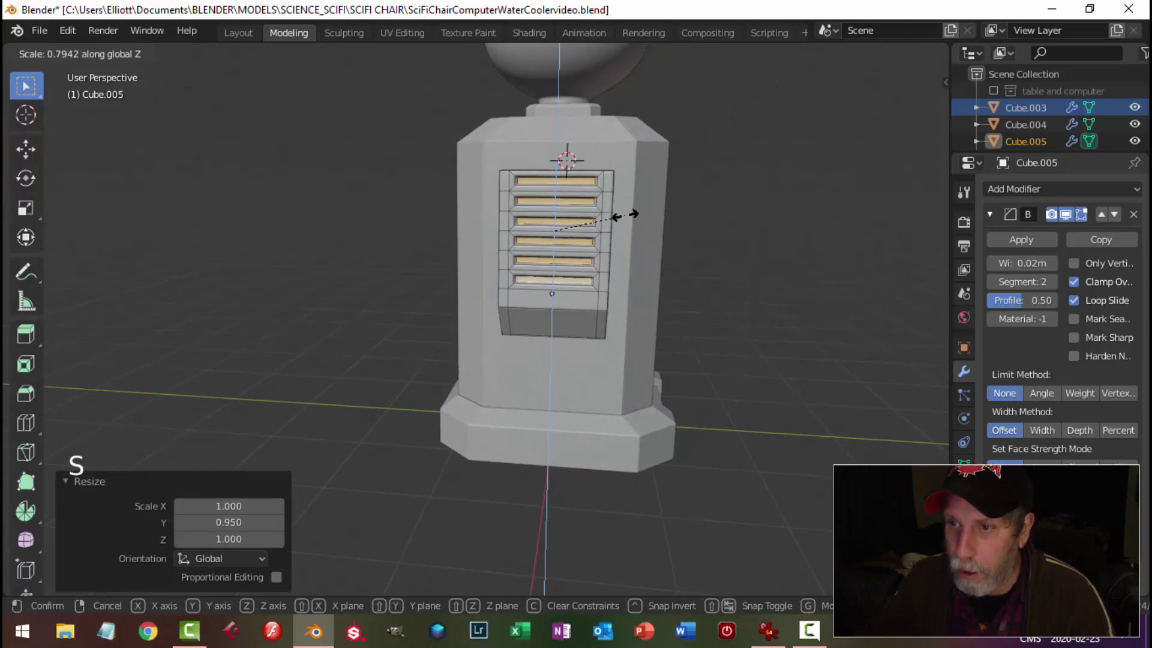
Scale the whole box mesh to about 0.6 in X and move it along X against the cooler's side
{"action": "key", "text": "Tab"}
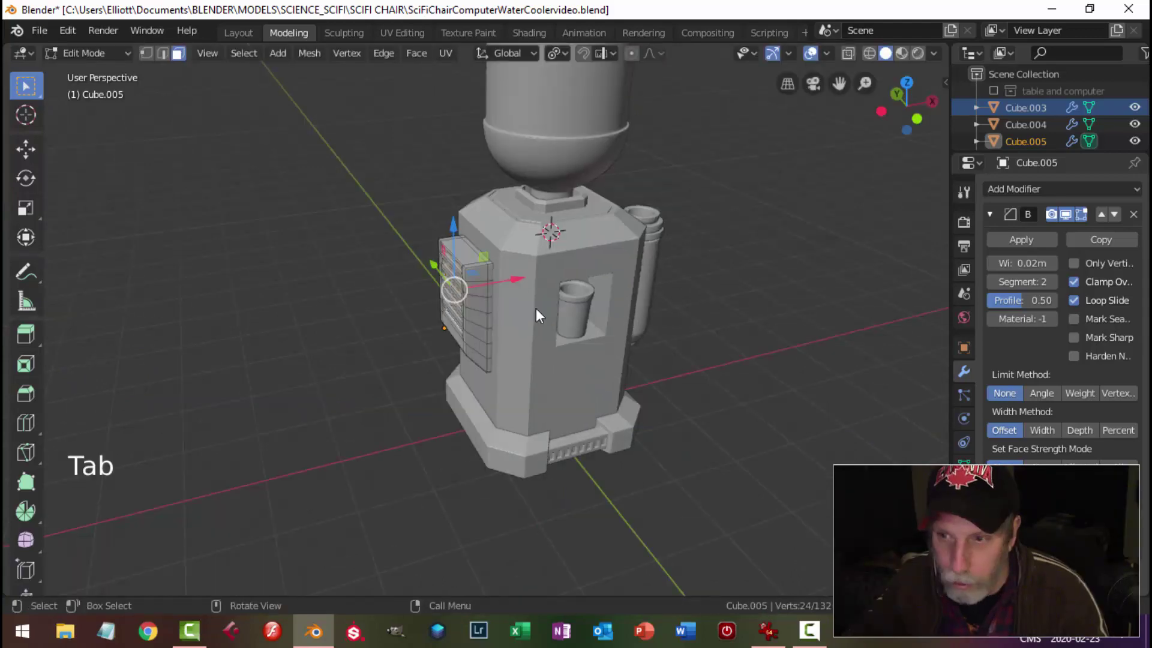
{"action": "key", "text": "a"}
{"action": "scroll", "coordinate": [535, 307], "scroll_direction": "up", "scroll_amount": 3}
{"action": "middle_click_drag", "start_coordinate": [553, 303], "coordinate": [569, 299]}
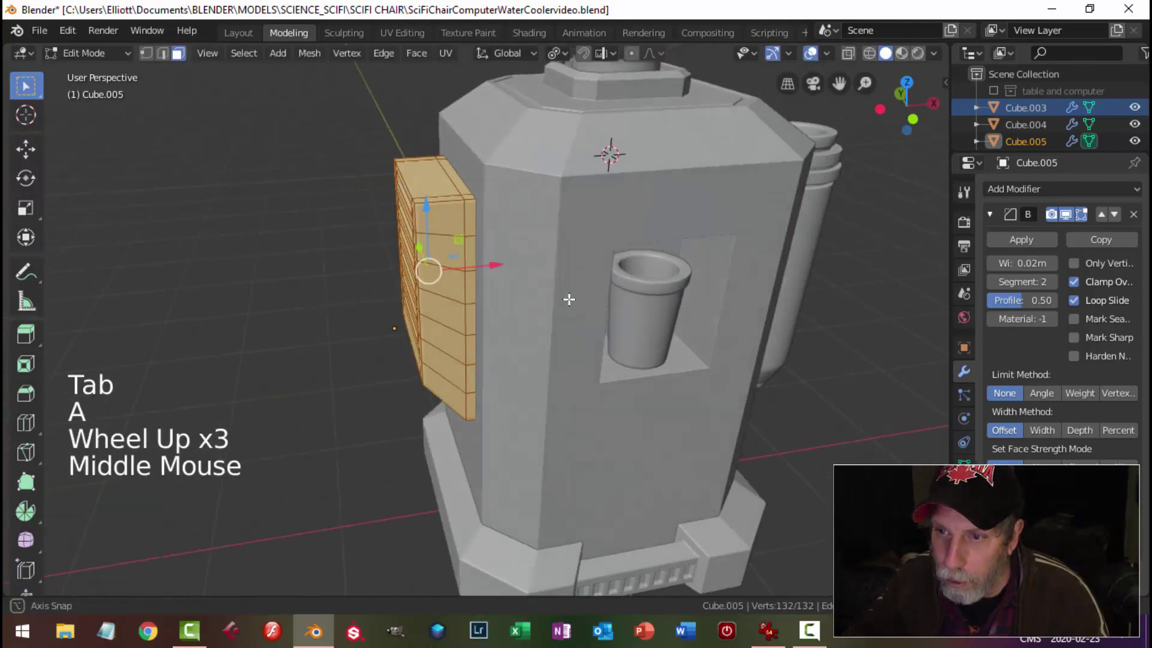
{"action": "key", "text": "s"}
{"action": "key", "text": "x"}
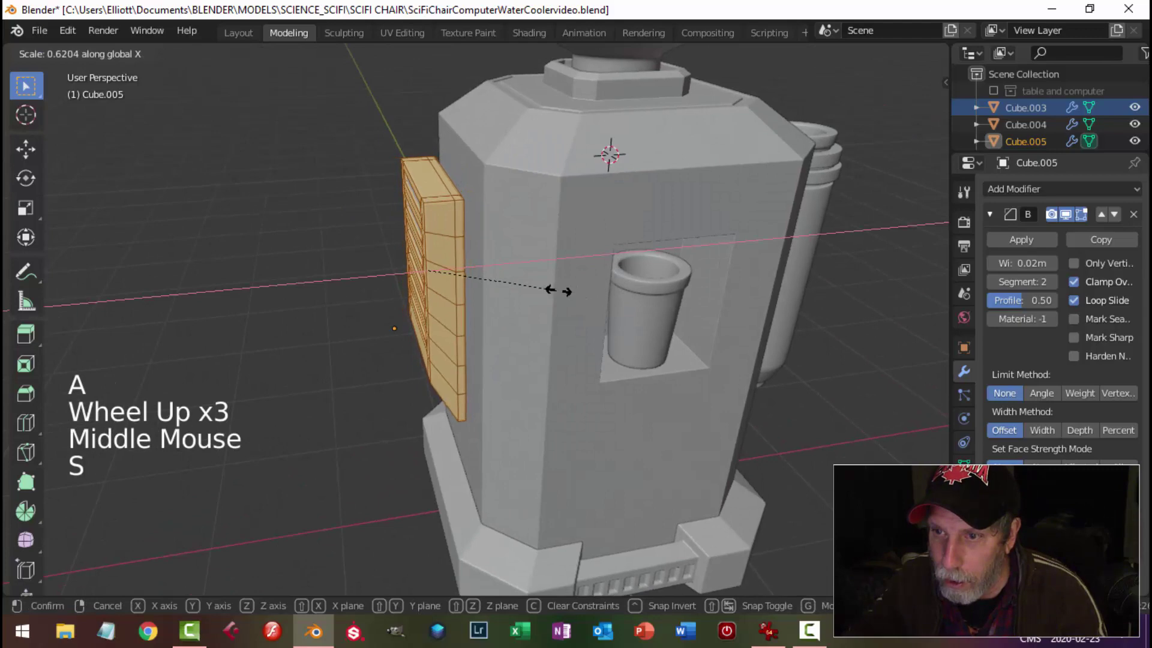
{"action": "left_click", "coordinate": [548, 285]}
{"action": "left_click_drag", "start_coordinate": [502, 269], "coordinate": [514, 266]}
{"action": "key", "text": "alt+a"}
{"action": "key", "text": "Tab"}
{"action": "key", "text": "alt+a"}
{"action": "scroll", "coordinate": [427, 280], "scroll_direction": "down", "scroll_amount": 2}
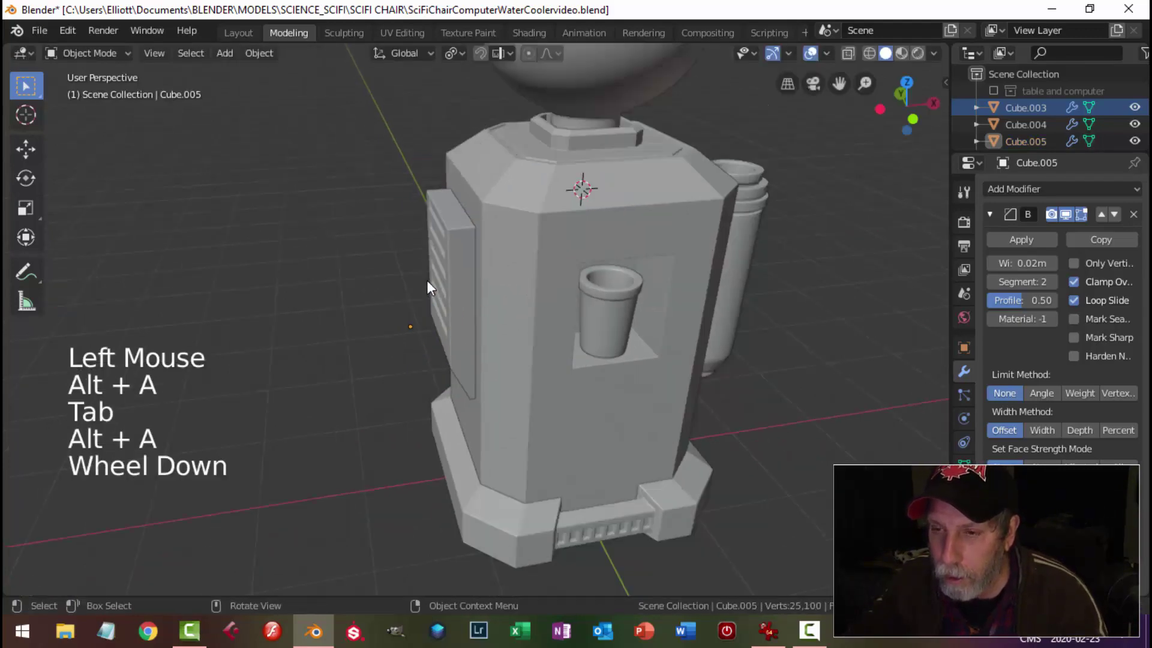
Isolate the slotted box by hiding all other objects and open its mesh for editing
{"action": "scroll", "coordinate": [426, 280], "scroll_direction": "down", "scroll_amount": 1}
{"action": "middle_click_drag", "start_coordinate": [426, 279], "coordinate": [501, 240]}
{"action": "scroll", "coordinate": [660, 290], "scroll_direction": "up", "scroll_amount": 2}
{"action": "left_click", "coordinate": [467, 238]}
{"action": "key", "text": "shift+h"}
{"action": "key", "text": "Tab"}
{"action": "scroll", "coordinate": [398, 262], "scroll_direction": "up", "scroll_amount": 1}
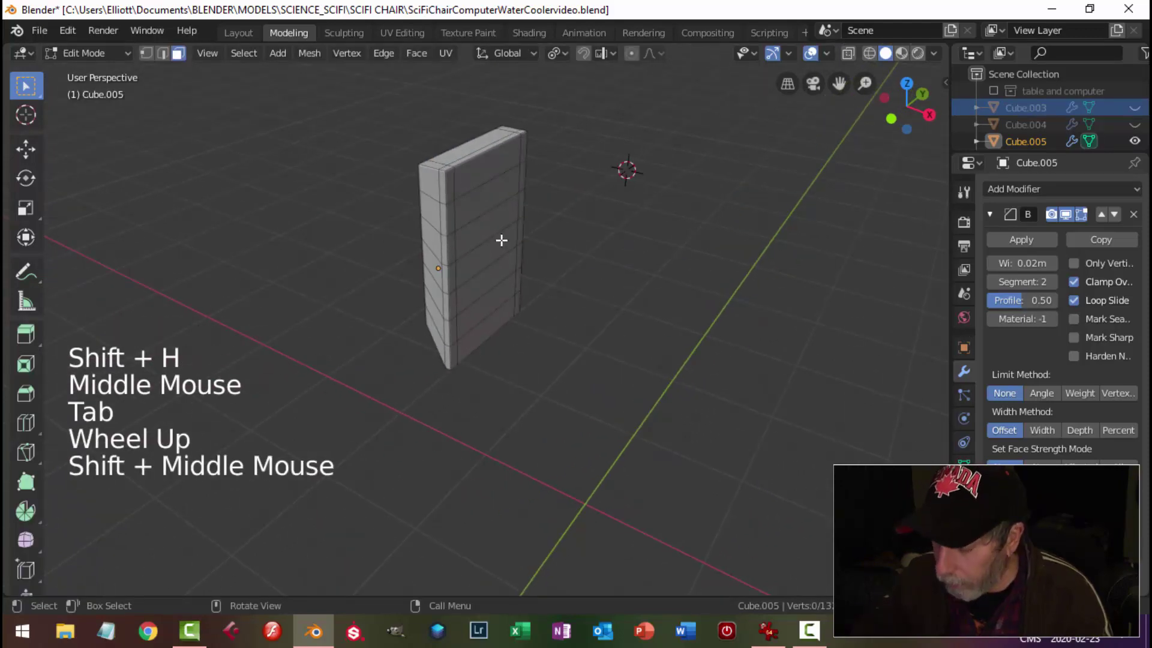
Select all the faces on the box's flat back in a front wireframe view and delete them
{"action": "key", "text": "KP_1"}
{"action": "key", "text": "z"}
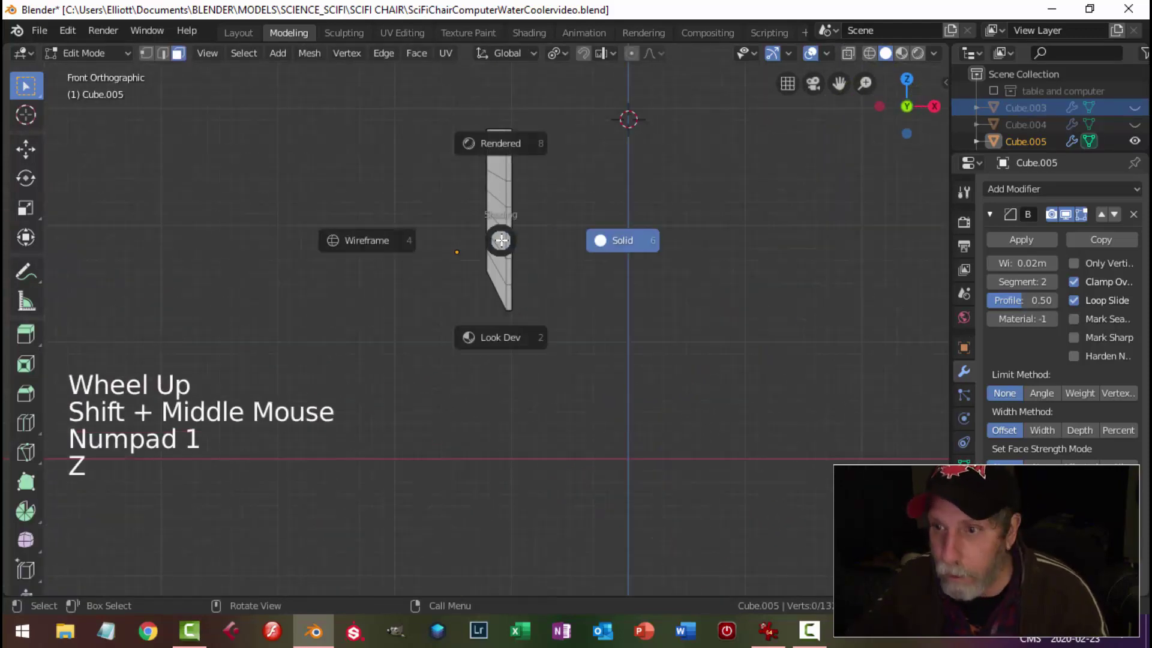
{"action": "left_click", "coordinate": [413, 242]}
{"action": "scroll", "coordinate": [612, 306], "scroll_direction": "up", "scroll_amount": 1}
{"action": "middle_click_drag", "start_coordinate": [611, 306], "coordinate": [592, 329], "text": "shift"}
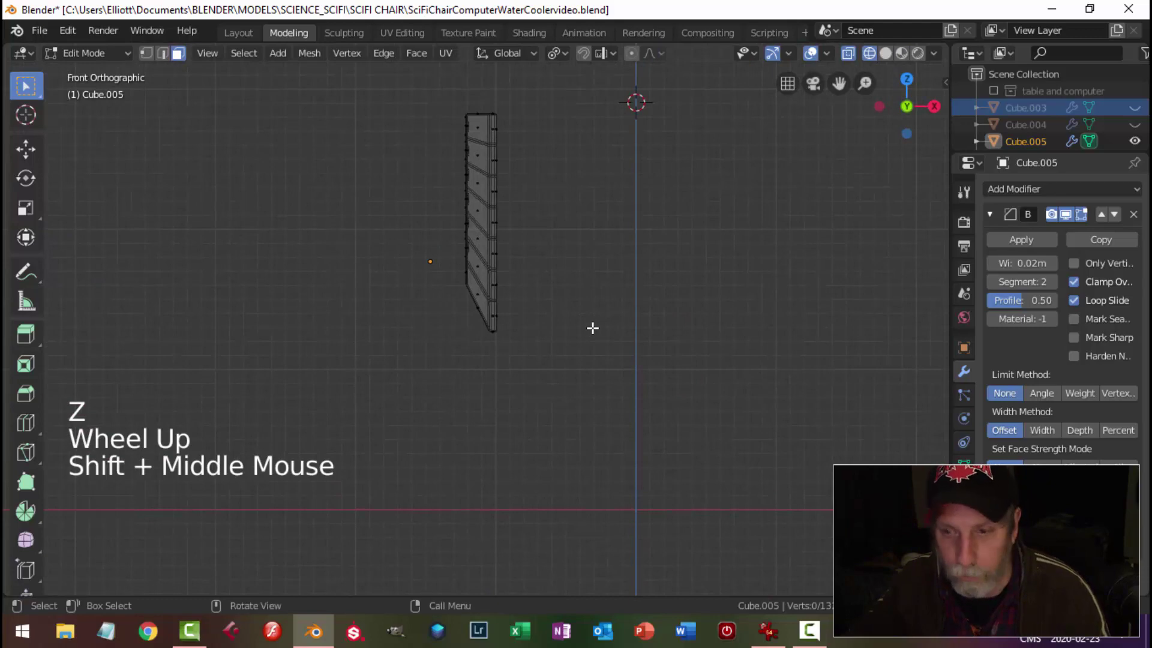
{"action": "key", "text": "b"}
{"action": "left_click_drag", "start_coordinate": [581, 406], "coordinate": [493, 78]}
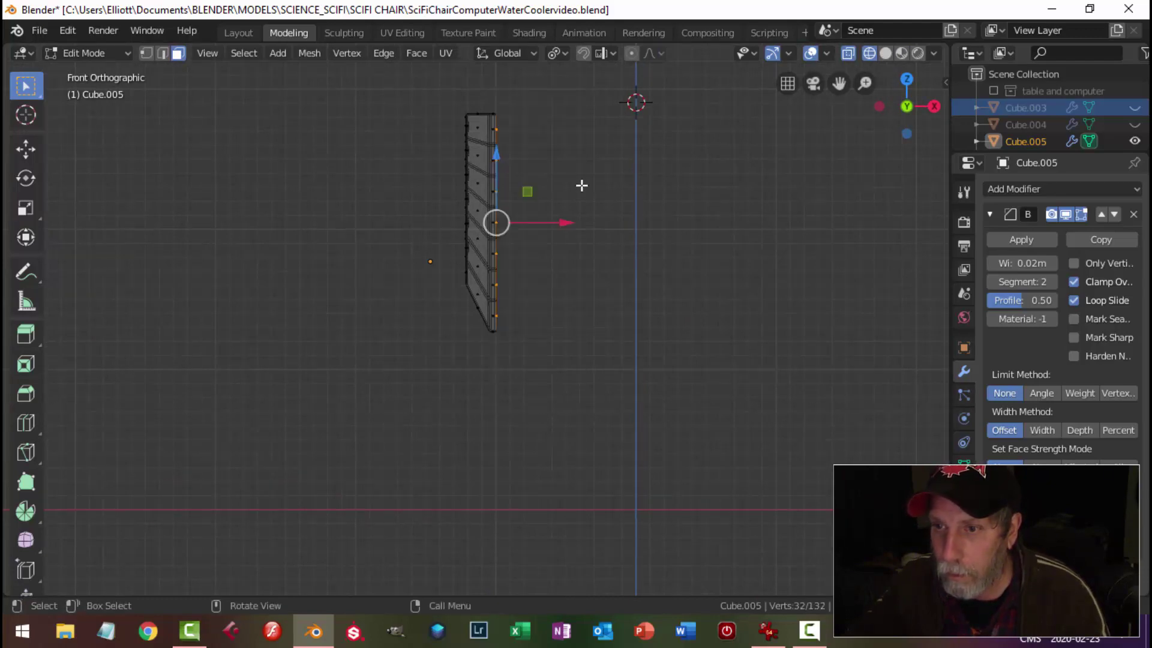
{"action": "key", "text": "x"}
{"action": "left_click", "coordinate": [607, 188]}
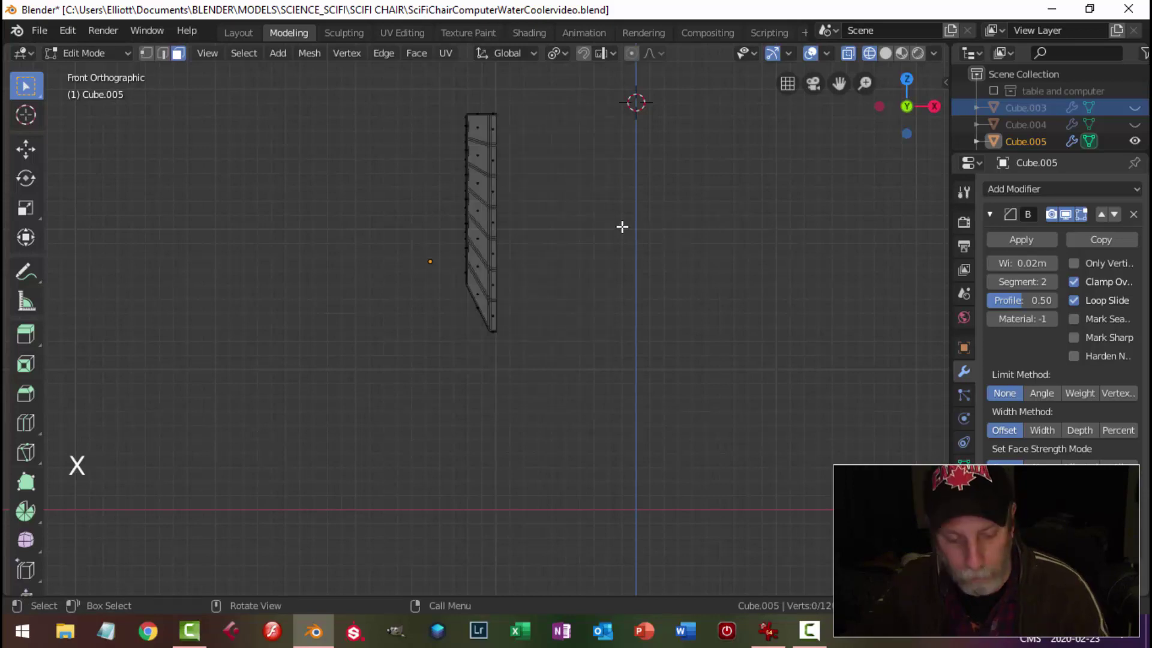
Return to solid shading and object mode, and reveal all hidden objects with nothing selected
{"action": "key", "text": "z"}
{"action": "left_click", "coordinate": [718, 224]}
{"action": "key", "text": "Tab"}
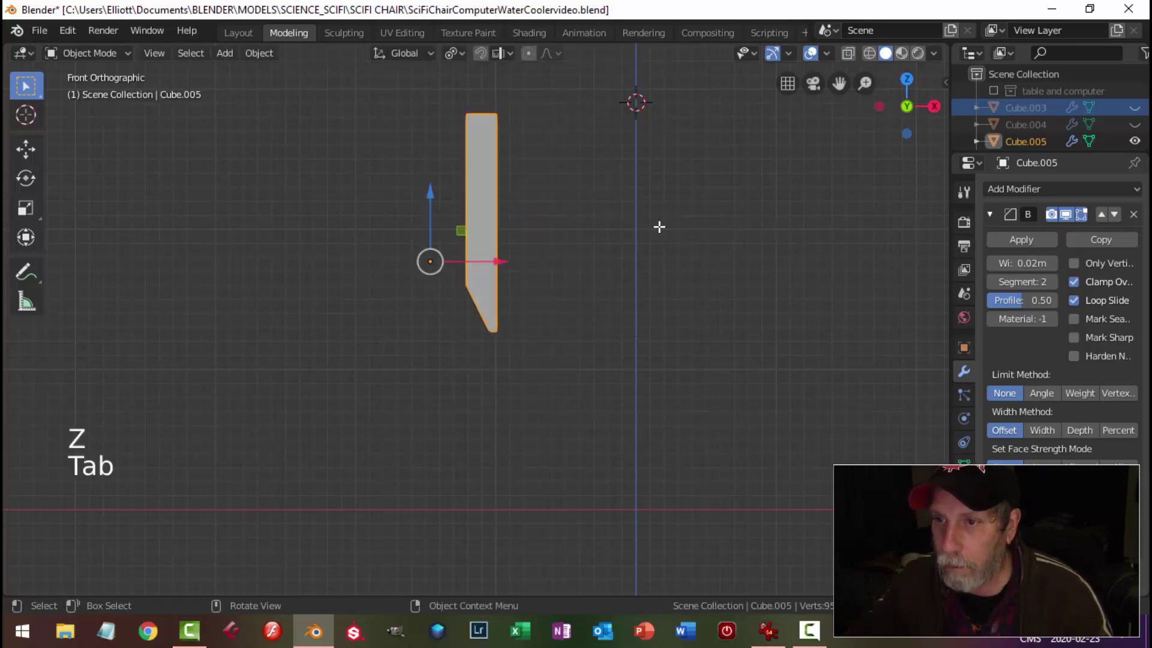
{"action": "key", "text": "alt+a"}
{"action": "key", "text": "alt+h"}
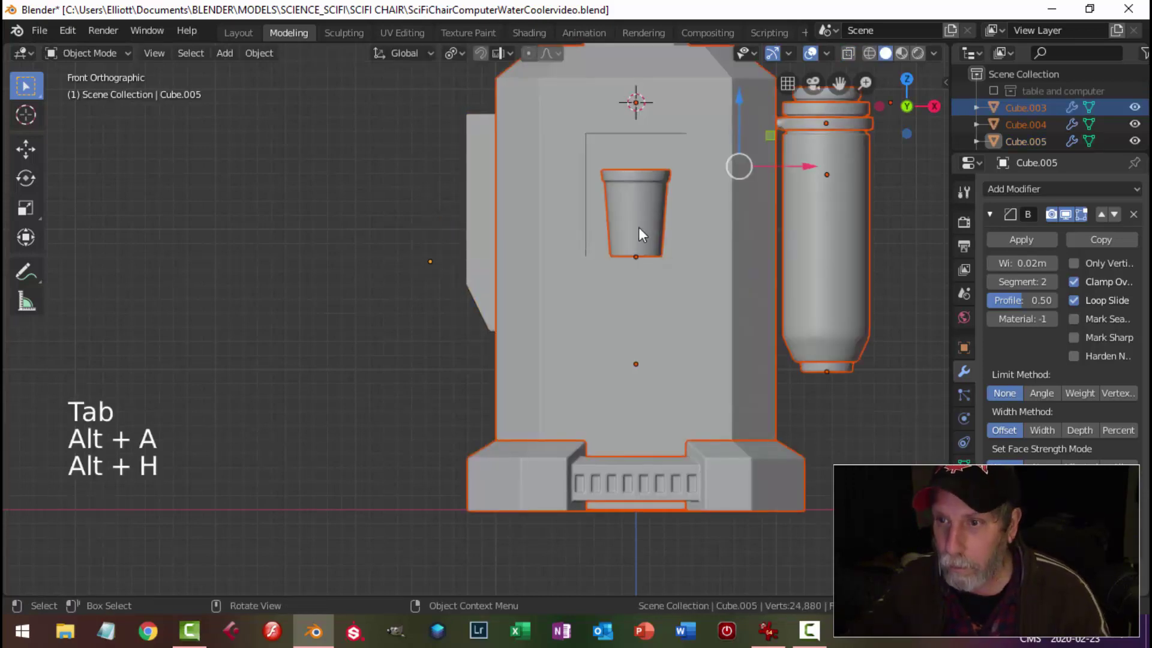
{"action": "key", "text": "alt+a"}
Examine the slotted box and the whole water cooler from several sides
{"action": "middle_click_drag", "start_coordinate": [637, 237], "coordinate": [512, 217]}
{"action": "scroll", "coordinate": [648, 288], "scroll_direction": "down", "scroll_amount": 3}
{"action": "scroll", "coordinate": [635, 332], "scroll_direction": "up", "scroll_amount": 2}
{"action": "scroll", "coordinate": [502, 210], "scroll_direction": "up", "scroll_amount": 3}
{"action": "left_click", "coordinate": [548, 182]}
{"action": "middle_click_drag", "start_coordinate": [548, 181], "coordinate": [451, 294]}
{"action": "key", "text": "alt+a"}
{"action": "scroll", "coordinate": [557, 253], "scroll_direction": "down", "scroll_amount": 3}
{"action": "scroll", "coordinate": [565, 273], "scroll_direction": "down", "scroll_amount": 3}
Save the water cooler file
{"action": "key", "text": "ctrl+s"}
{"action": "scroll", "coordinate": [645, 276], "scroll_direction": "down", "scroll_amount": 2}
{"action": "scroll", "coordinate": [574, 300], "scroll_direction": "up", "scroll_amount": 1}
{"action": "scroll", "coordinate": [556, 280], "scroll_direction": "up", "scroll_amount": 2}
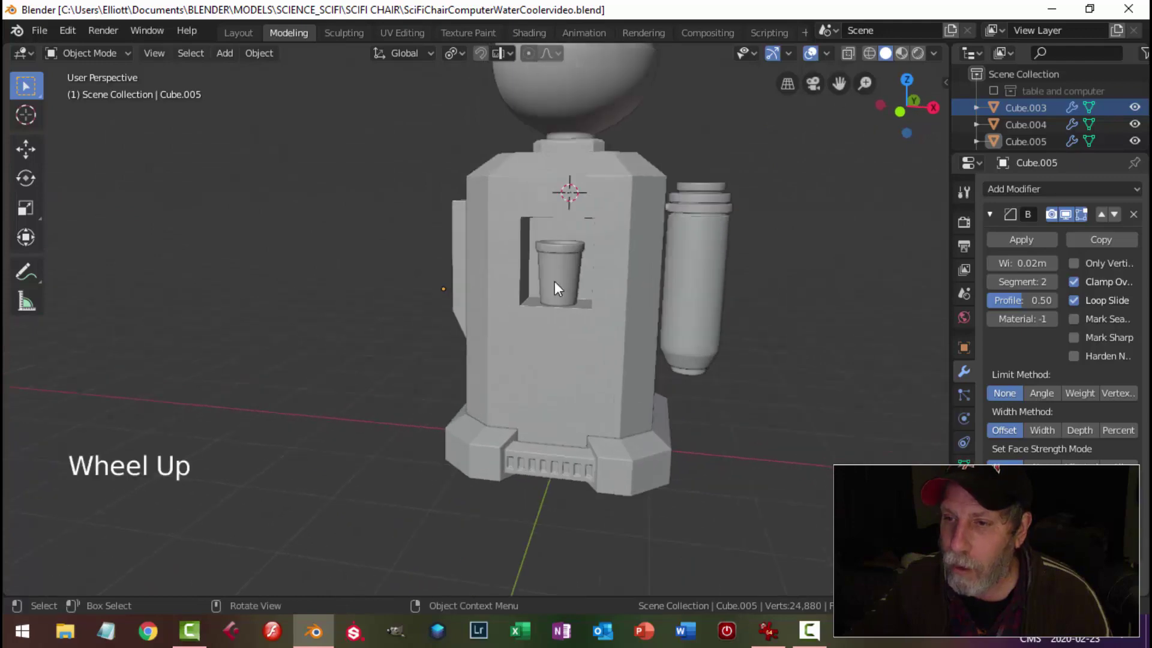
Select the four edges framing the cup opening on the front of the cooler body
{"action": "middle_click_drag", "start_coordinate": [557, 279], "coordinate": [480, 283]}
{"action": "left_click", "coordinate": [445, 268]}
{"action": "key", "text": "Tab"}
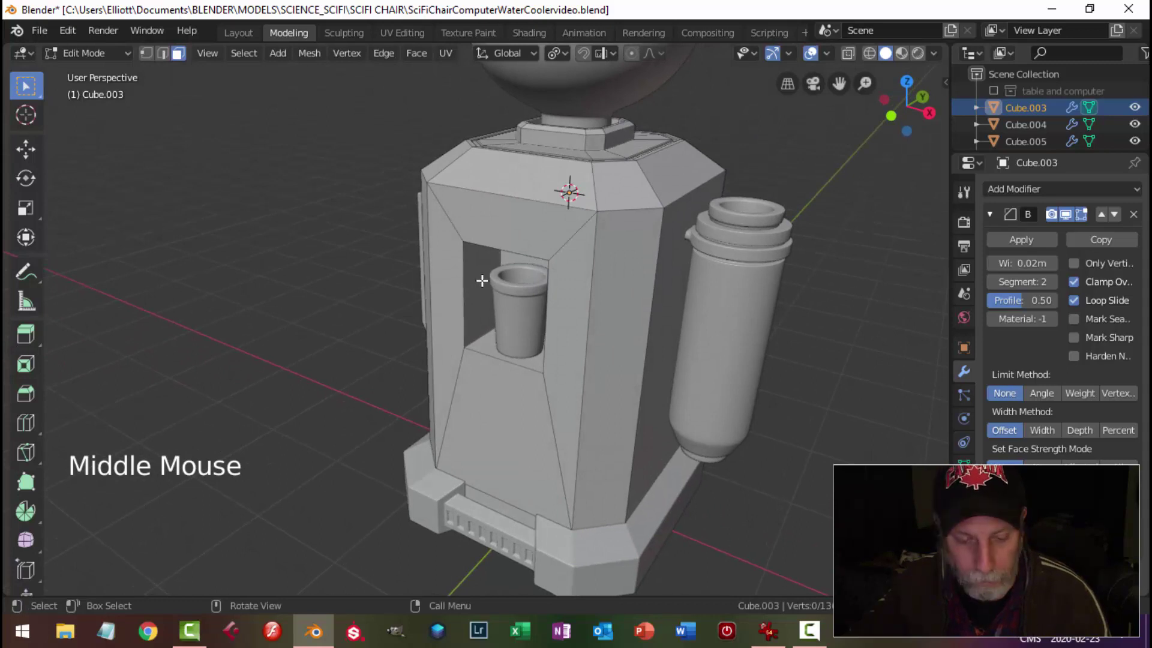
{"action": "key", "text": "2"}
{"action": "left_click", "coordinate": [548, 298], "text": "shift"}
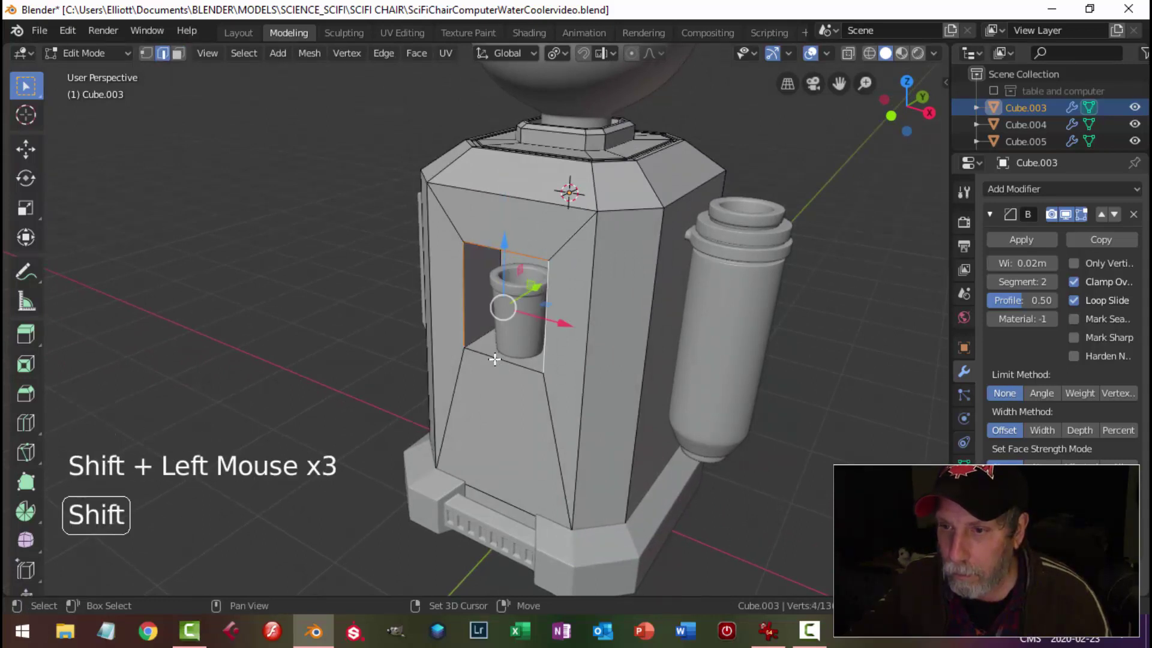
{"action": "middle_click_drag", "start_coordinate": [603, 324], "coordinate": [597, 318]}
{"action": "key", "text": "ctrl+d"}
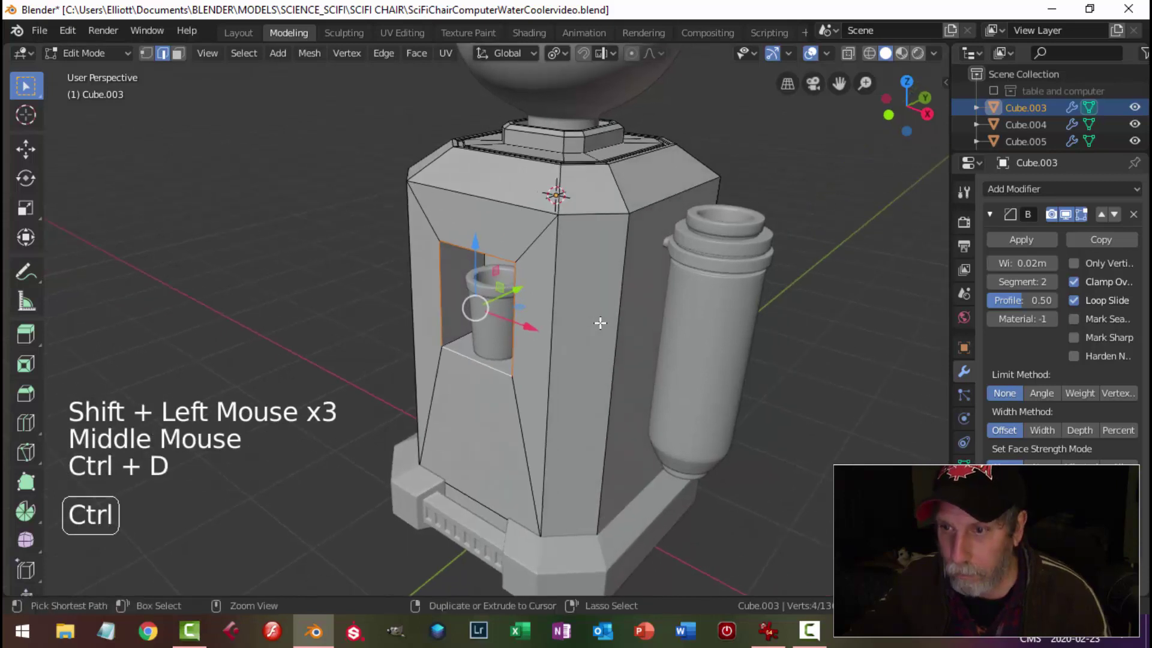
{"action": "left_click", "coordinate": [601, 322]}
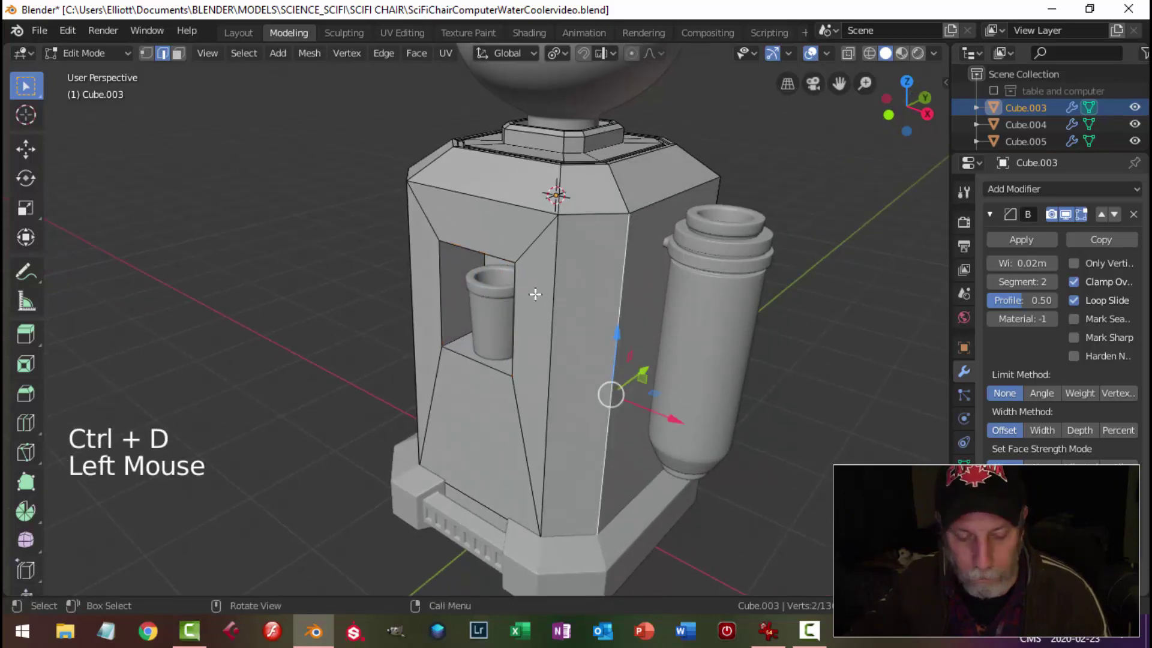
{"action": "key", "text": "ctrl+z"}
Duplicate the cup opening's four edges and move the copy -0.153 m along Y in front of the cooler
{"action": "middle_click_drag", "start_coordinate": [542, 300], "coordinate": [558, 311]}
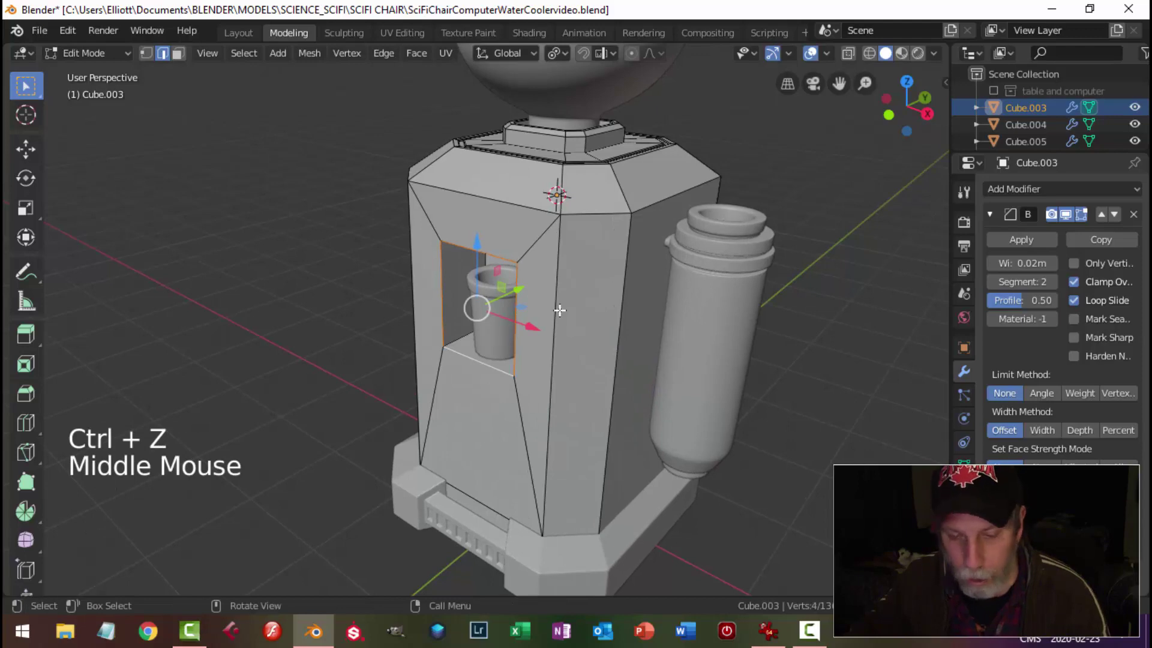
{"action": "key", "text": "shift+d"}
{"action": "left_click", "coordinate": [565, 327]}
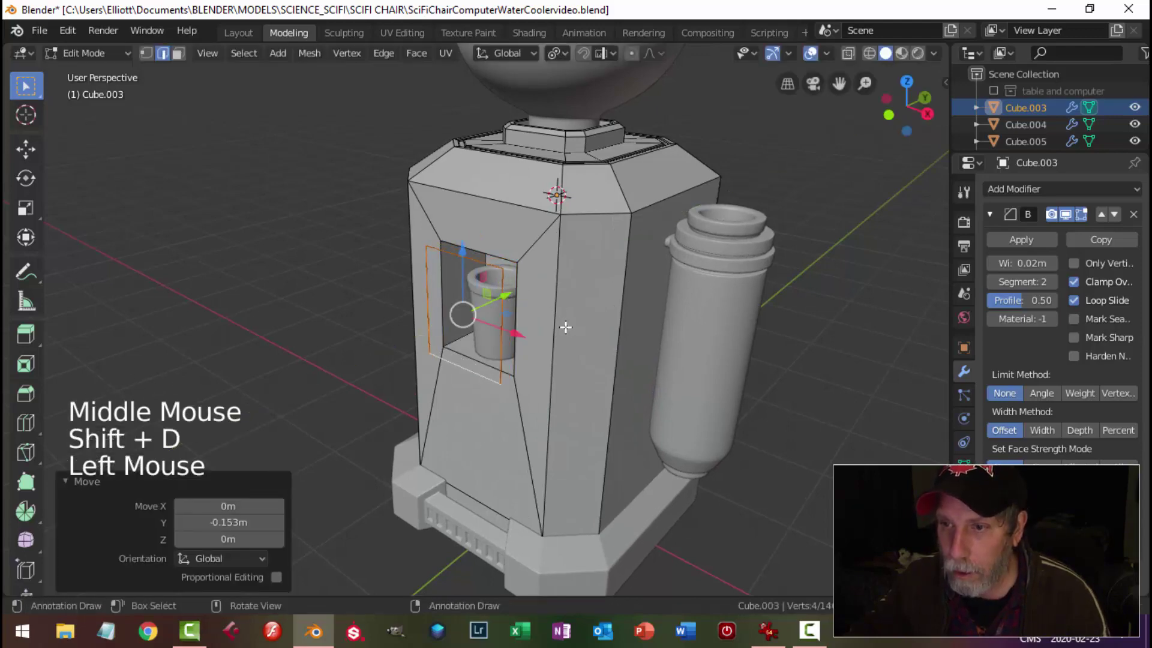
Separate the duplicated cup-opening edges into their own object and open it for mesh editing
{"action": "middle_click_drag", "start_coordinate": [565, 327], "coordinate": [622, 312]}
{"action": "key", "text": "p"}
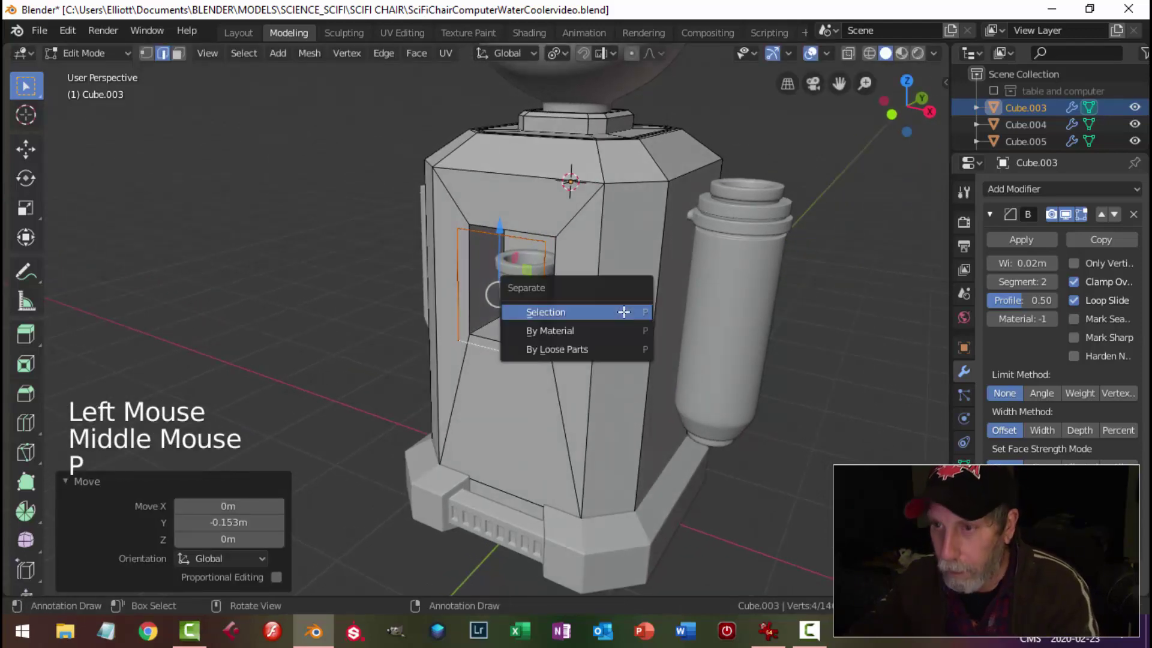
{"action": "left_click", "coordinate": [619, 310]}
{"action": "key", "text": "Tab"}
{"action": "left_click", "coordinate": [552, 254]}
{"action": "key", "text": "Tab"}
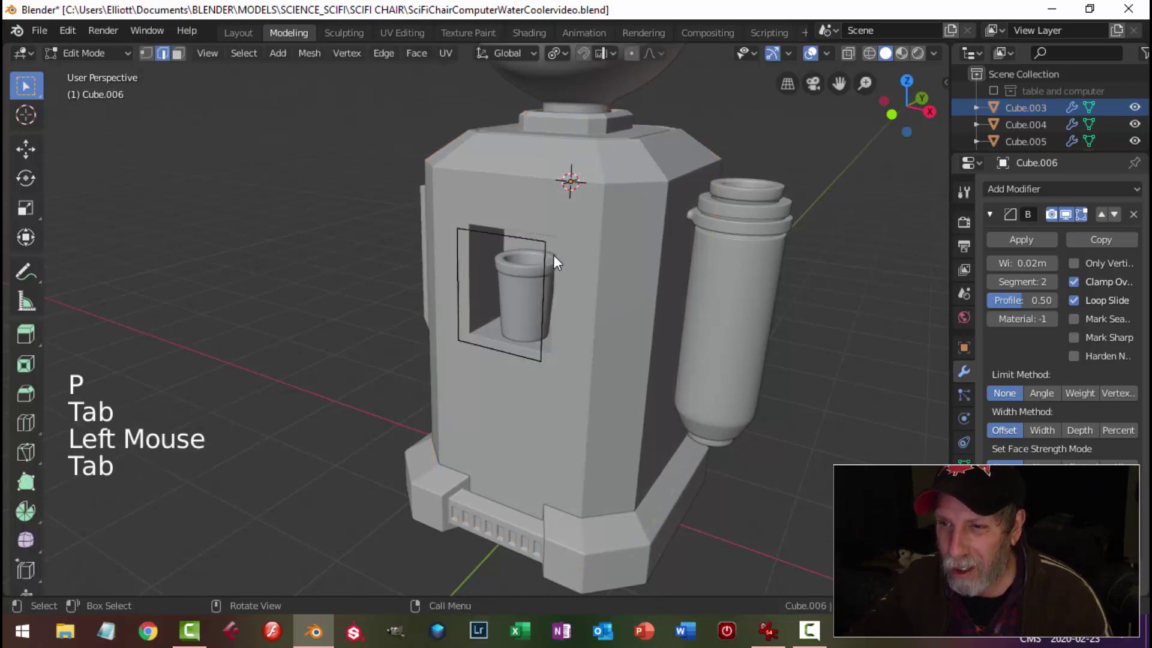
Extrude the whole rectangular outline inward, scaled to 0.915, to form a flat frame around the cup opening
{"action": "key", "text": "a"}
{"action": "key", "text": "1"}
{"action": "scroll", "coordinate": [553, 254], "scroll_direction": "up", "scroll_amount": 1}
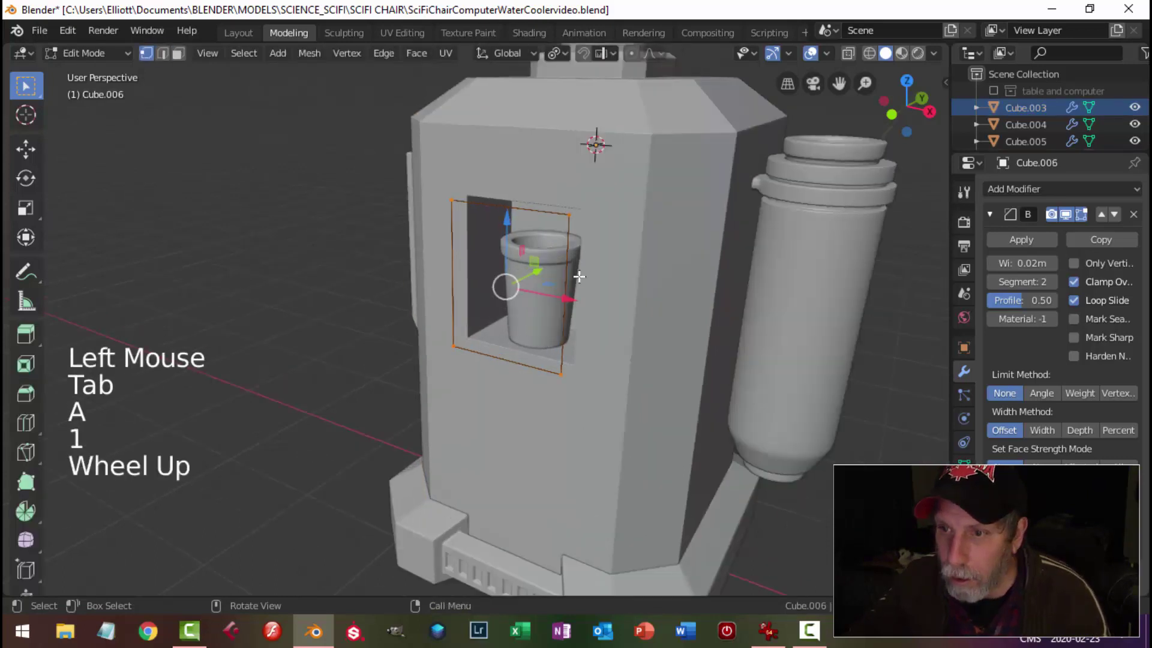
{"action": "middle_click_drag", "start_coordinate": [553, 254], "coordinate": [491, 238]}
{"action": "scroll", "coordinate": [492, 238], "scroll_direction": "down", "scroll_amount": 2}
{"action": "key", "text": "e"}
{"action": "key", "text": "s"}
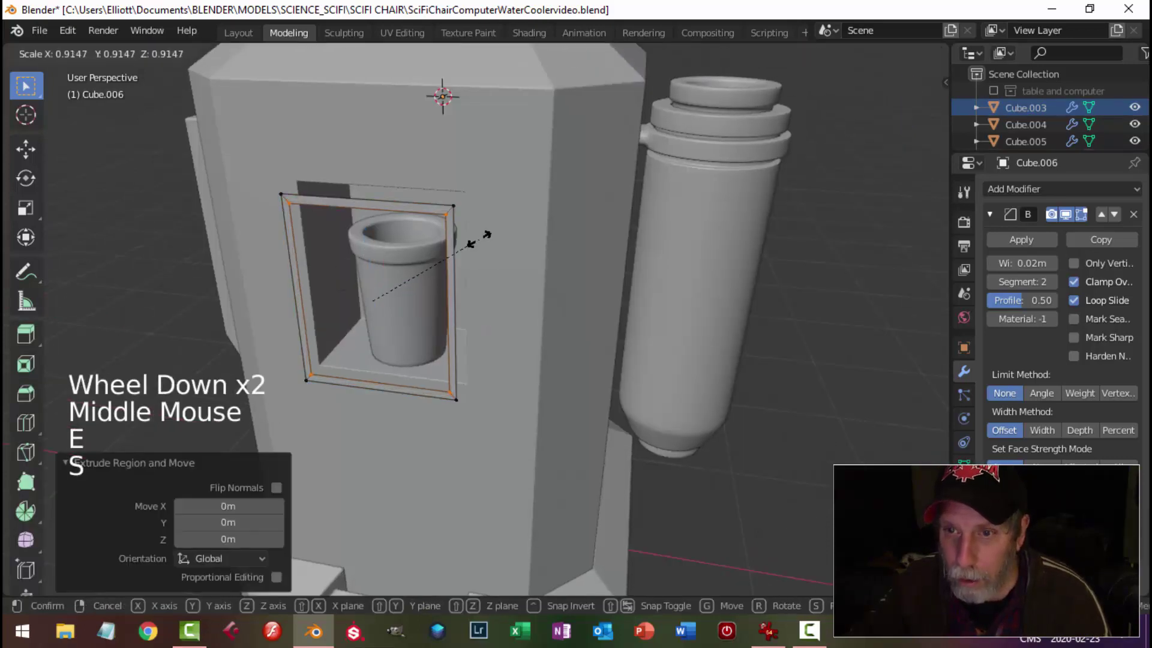
{"action": "left_click", "coordinate": [471, 243]}
Scale the frame's inner edge loop to 0.966 along X
{"action": "middle_click_drag", "start_coordinate": [470, 243], "coordinate": [523, 229]}
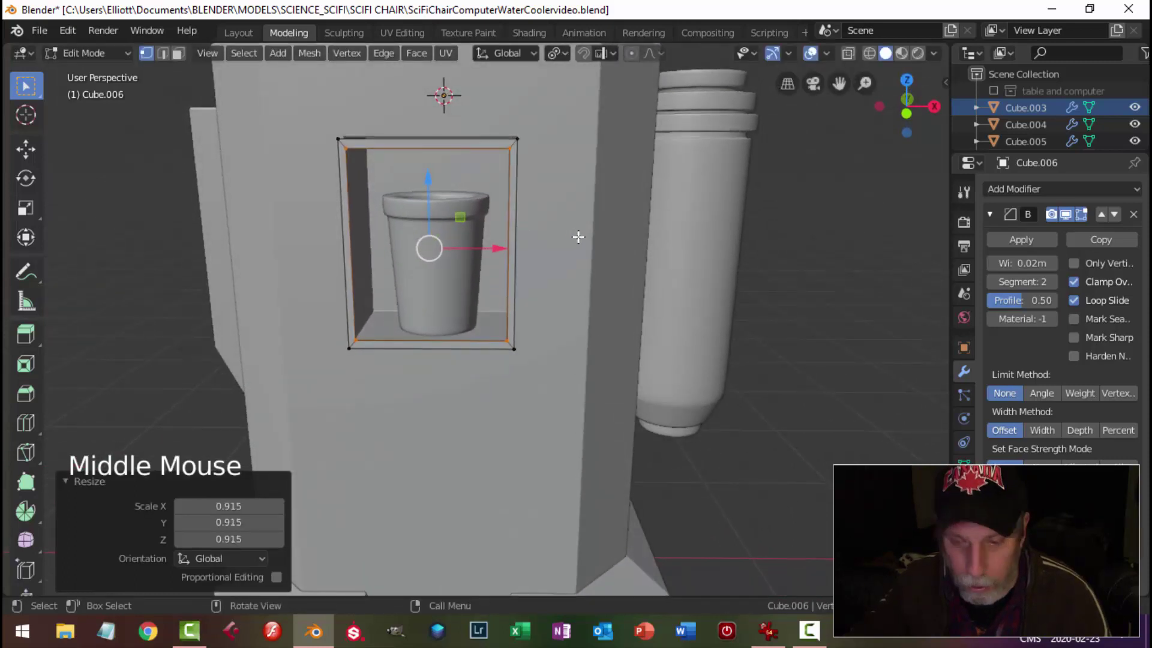
{"action": "key", "text": "s"}
{"action": "key", "text": "x"}
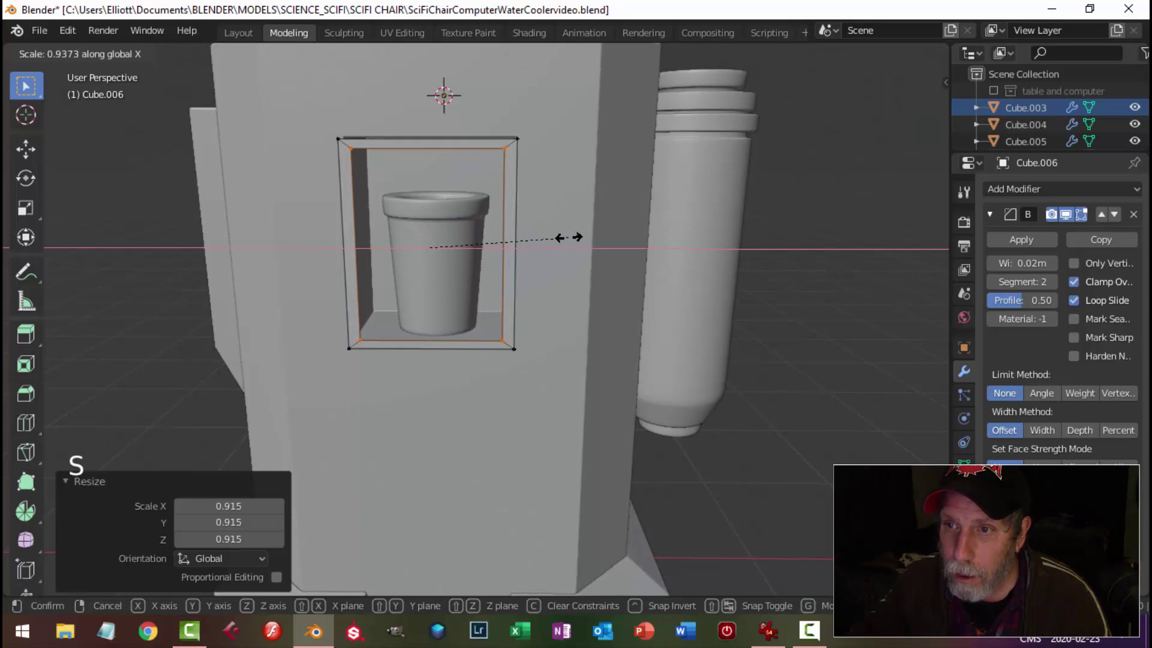
{"action": "left_click", "coordinate": [573, 237]}
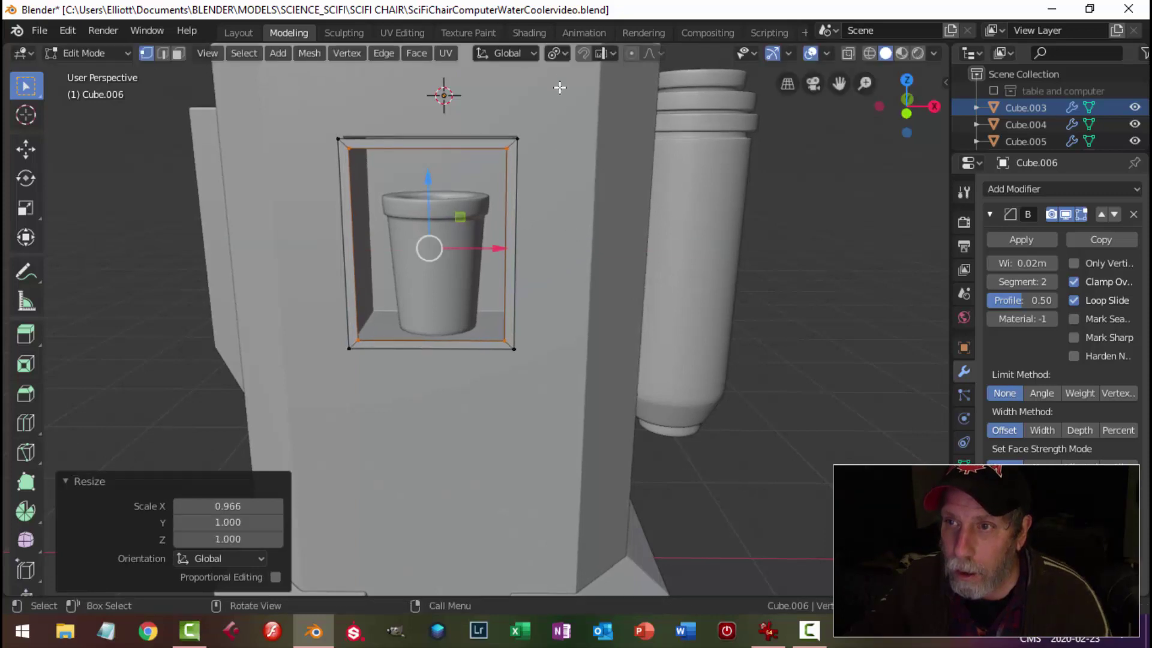
{"action": "left_click", "coordinate": [558, 53]}
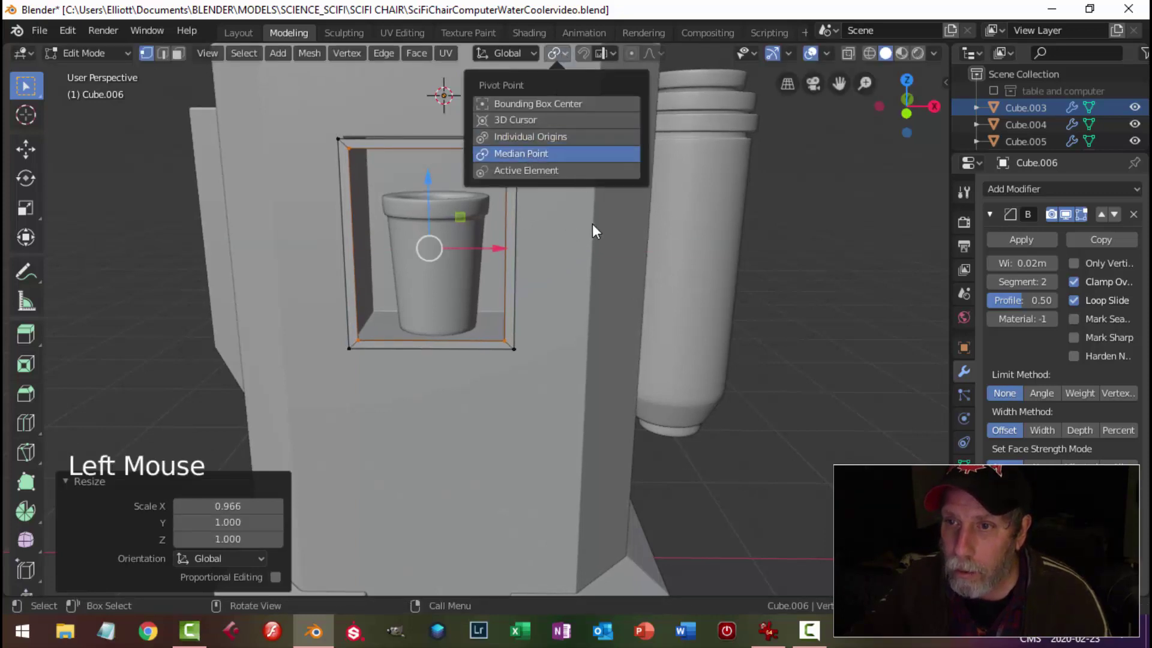
Extrude the entire flat frame about 0.032 m along its normal to give it depth, and return to object mode
{"action": "key", "text": "a"}
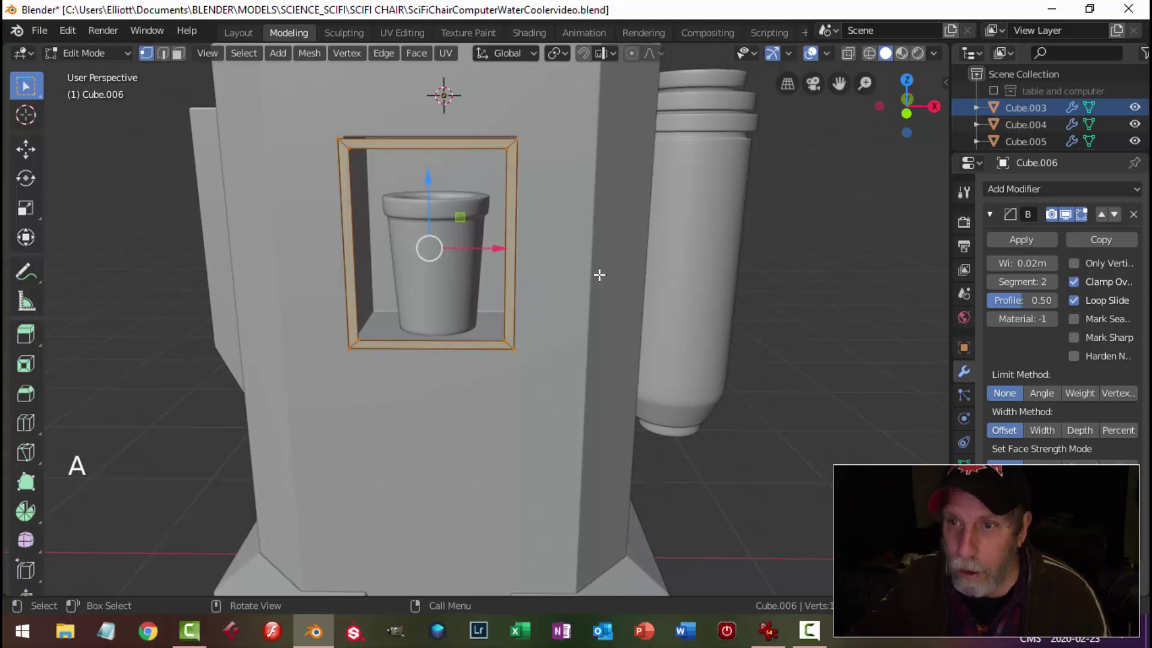
{"action": "middle_click_drag", "start_coordinate": [599, 274], "coordinate": [514, 280]}
{"action": "key", "text": "e"}
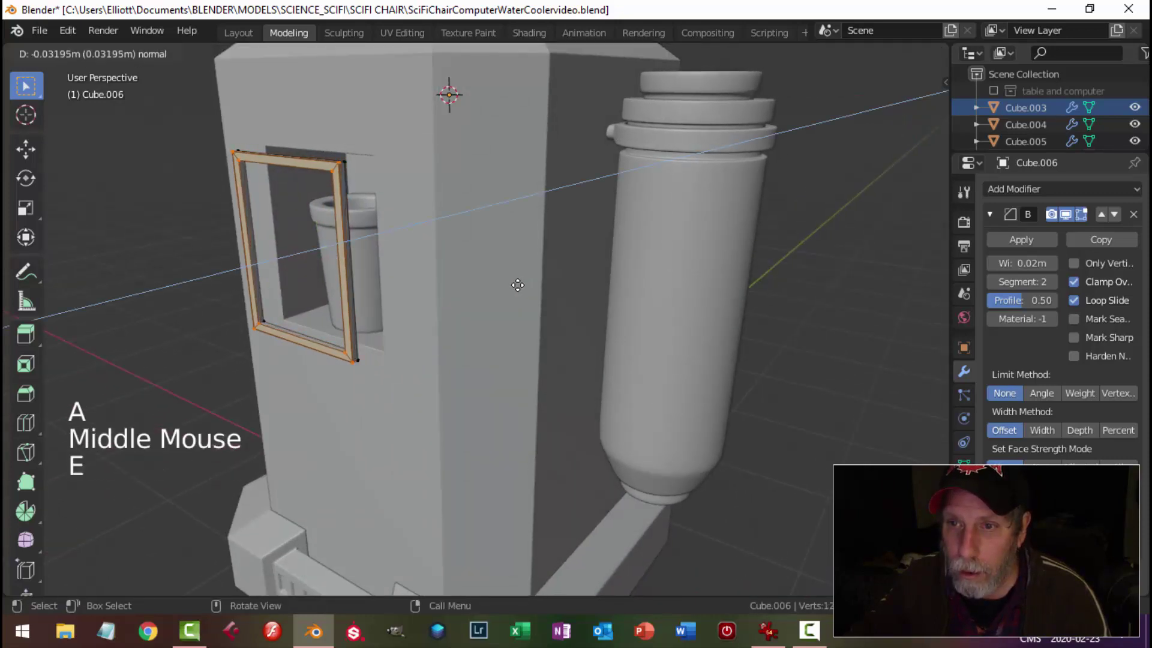
{"action": "left_click", "coordinate": [517, 285]}
{"action": "key", "text": "alt+a"}
{"action": "key", "text": "Tab"}
{"action": "key", "text": "alt+a"}
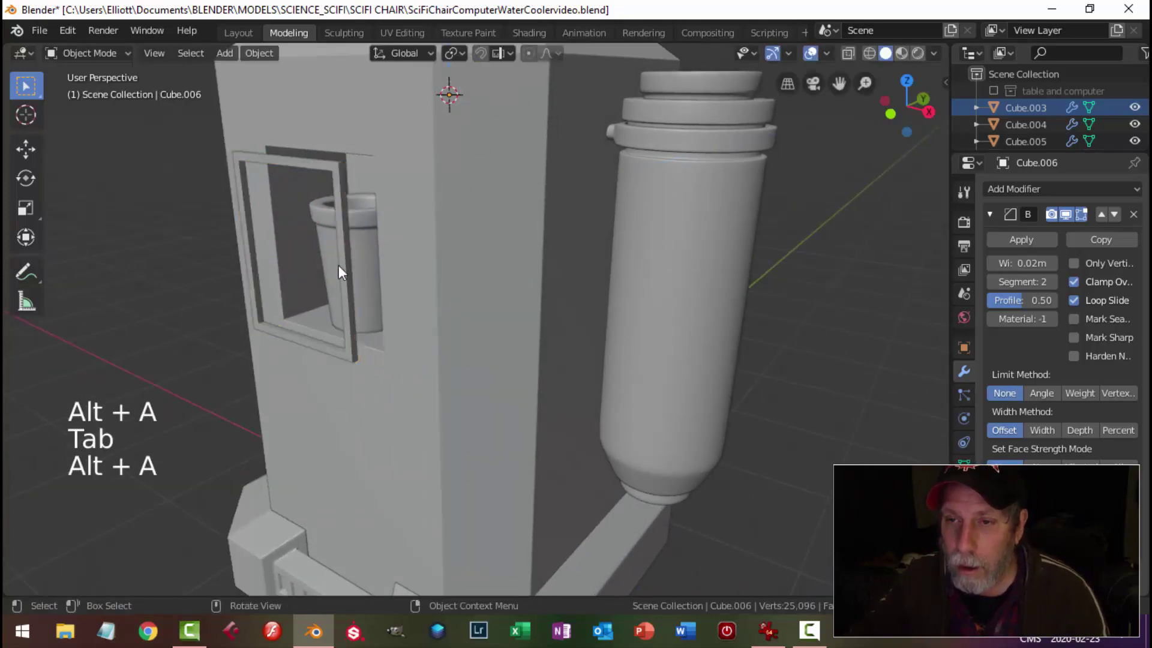
Set the cup-opening frame's origin to the centre of its own geometry
{"action": "middle_click_drag", "start_coordinate": [339, 265], "coordinate": [384, 273]}
{"action": "left_click", "coordinate": [374, 193]}
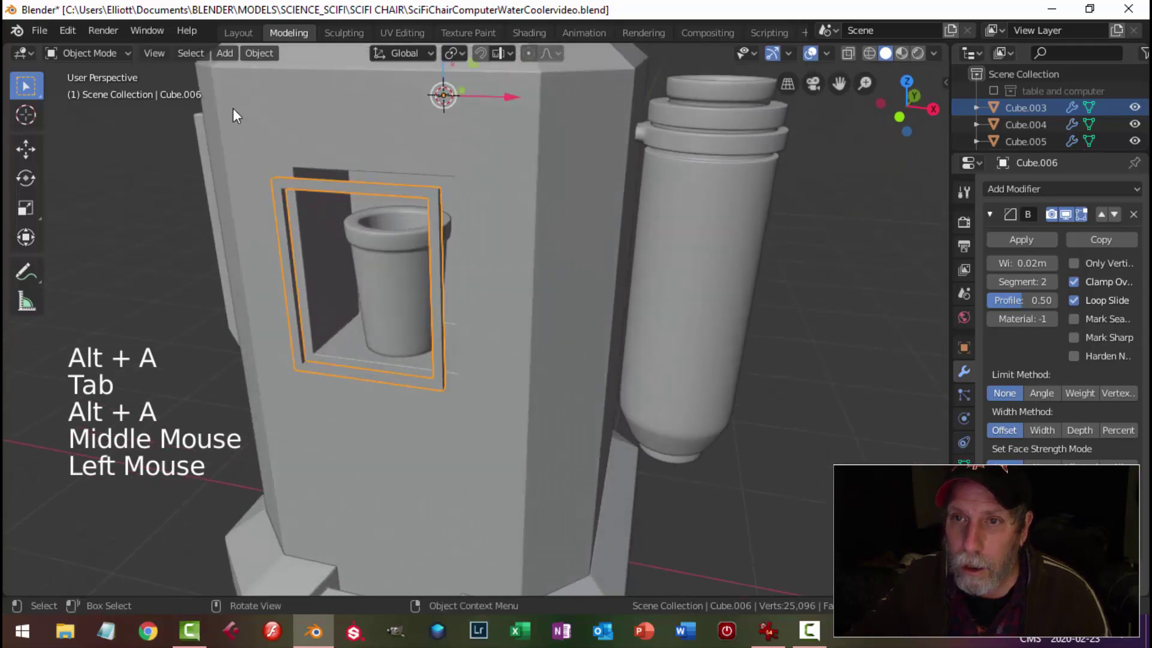
{"action": "left_click", "coordinate": [260, 52]}
{"action": "mouse_move", "coordinate": [283, 90]}
{"action": "left_click", "coordinate": [433, 103]}
Move the frame 0.193 m along Y onto the cup opening, scale it to 1.04, and fine-tune its depth
{"action": "middle_click_drag", "start_coordinate": [433, 103], "coordinate": [363, 232]}
{"action": "left_click_drag", "start_coordinate": [340, 249], "coordinate": [371, 217]}
{"action": "middle_click_drag", "start_coordinate": [341, 250], "coordinate": [447, 232]}
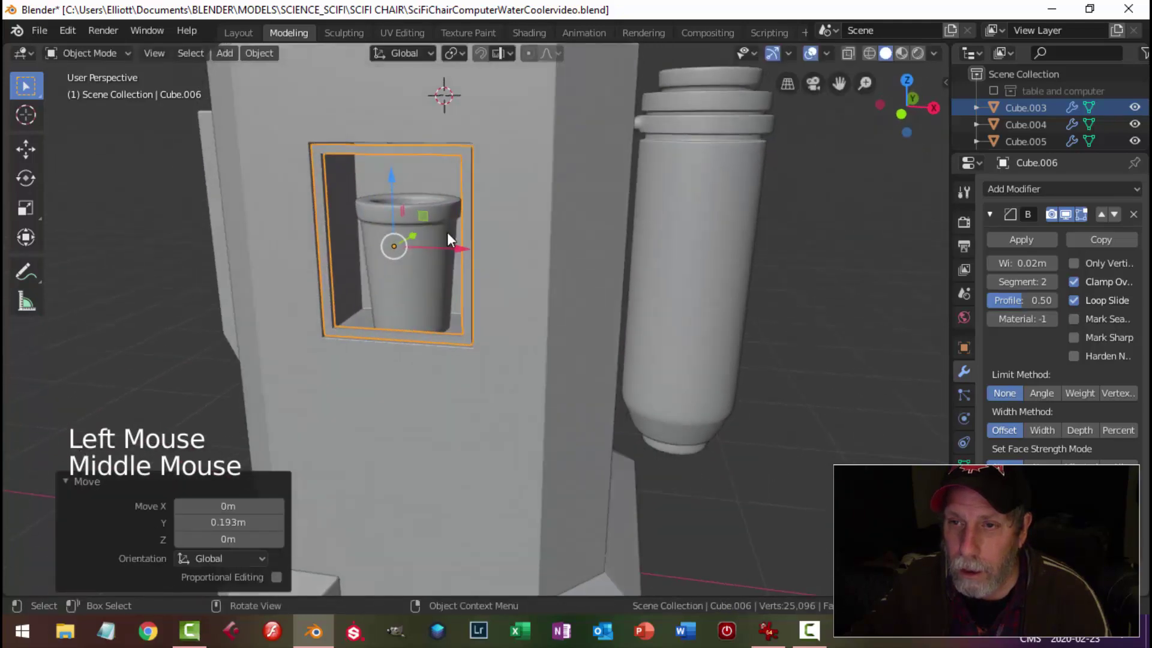
{"action": "key", "text": "s"}
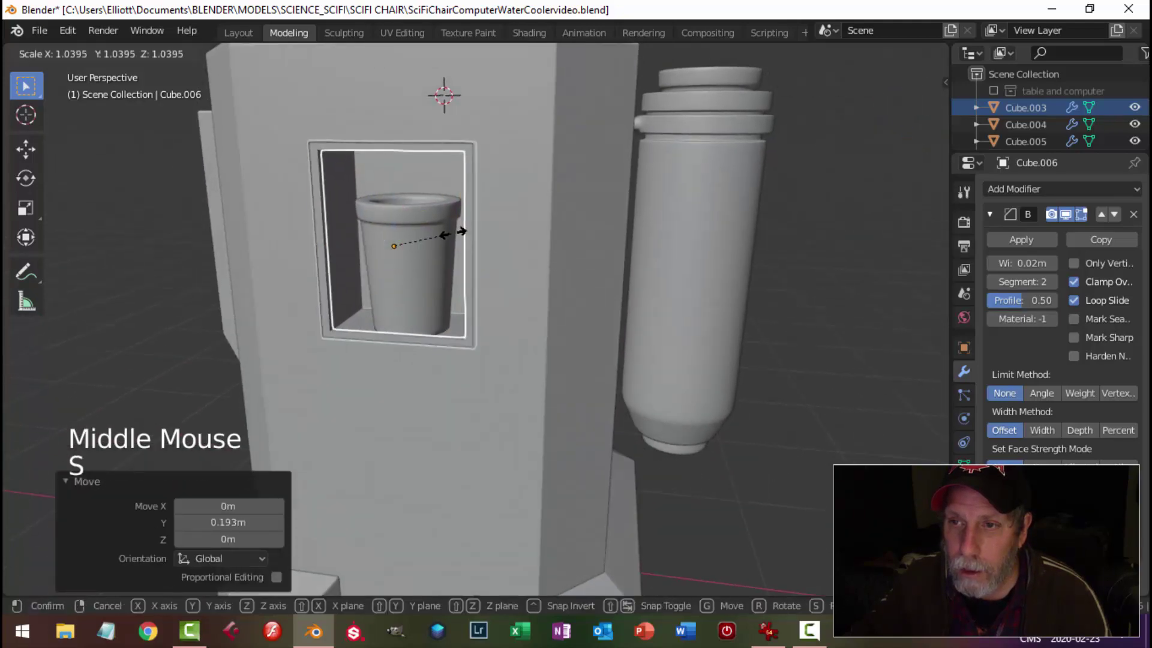
{"action": "left_click", "coordinate": [462, 231]}
{"action": "middle_click_drag", "start_coordinate": [462, 232], "coordinate": [367, 232]}
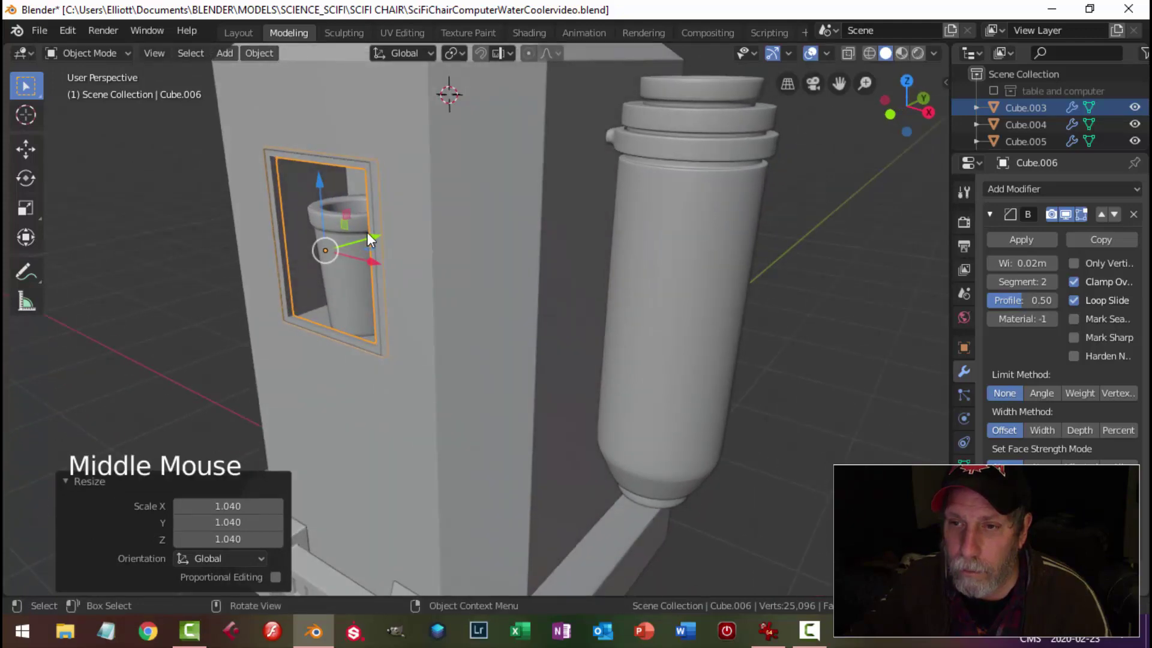
{"action": "left_click_drag", "start_coordinate": [367, 232], "coordinate": [365, 232]}
{"action": "key", "text": "alt+a"}
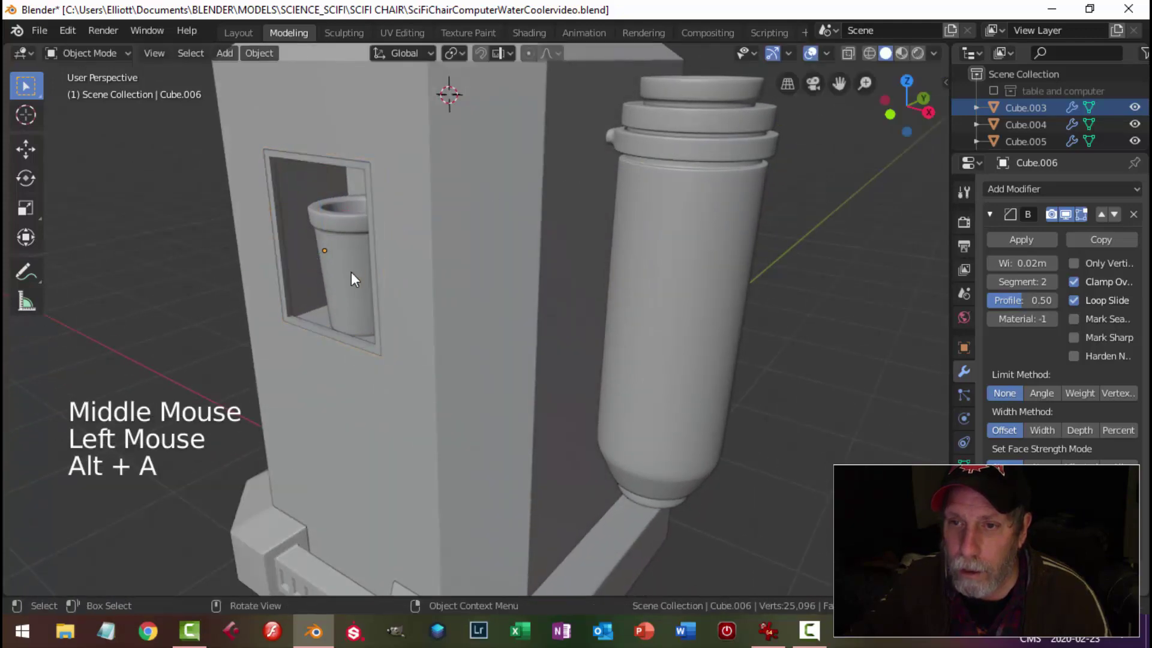
Pull the frame out of the cooler's front wall by about -0.016 m along Y
{"action": "middle_click_drag", "start_coordinate": [351, 272], "coordinate": [471, 247]}
{"action": "scroll", "coordinate": [472, 249], "scroll_direction": "down", "scroll_amount": 4}
{"action": "middle_click_drag", "start_coordinate": [545, 257], "coordinate": [618, 287]}
{"action": "scroll", "coordinate": [577, 278], "scroll_direction": "up", "scroll_amount": 3}
{"action": "scroll", "coordinate": [674, 300], "scroll_direction": "up", "scroll_amount": 3}
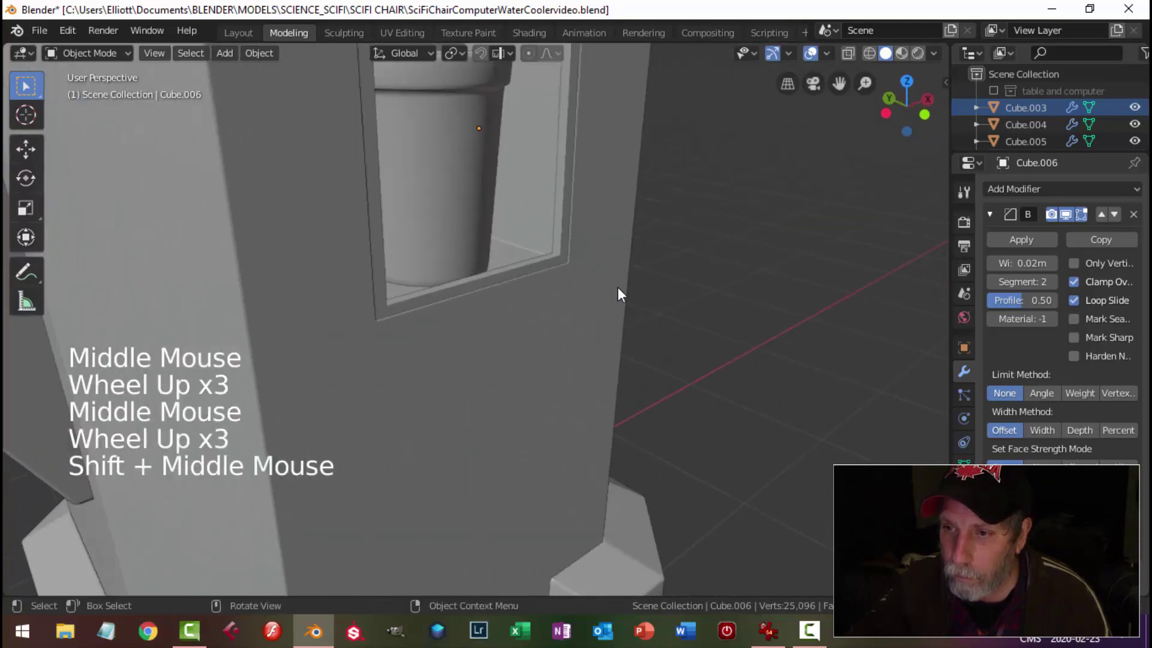
{"action": "left_click", "coordinate": [563, 249]}
{"action": "middle_click_drag", "start_coordinate": [563, 250], "coordinate": [636, 293]}
{"action": "left_click_drag", "start_coordinate": [520, 160], "coordinate": [511, 152]}
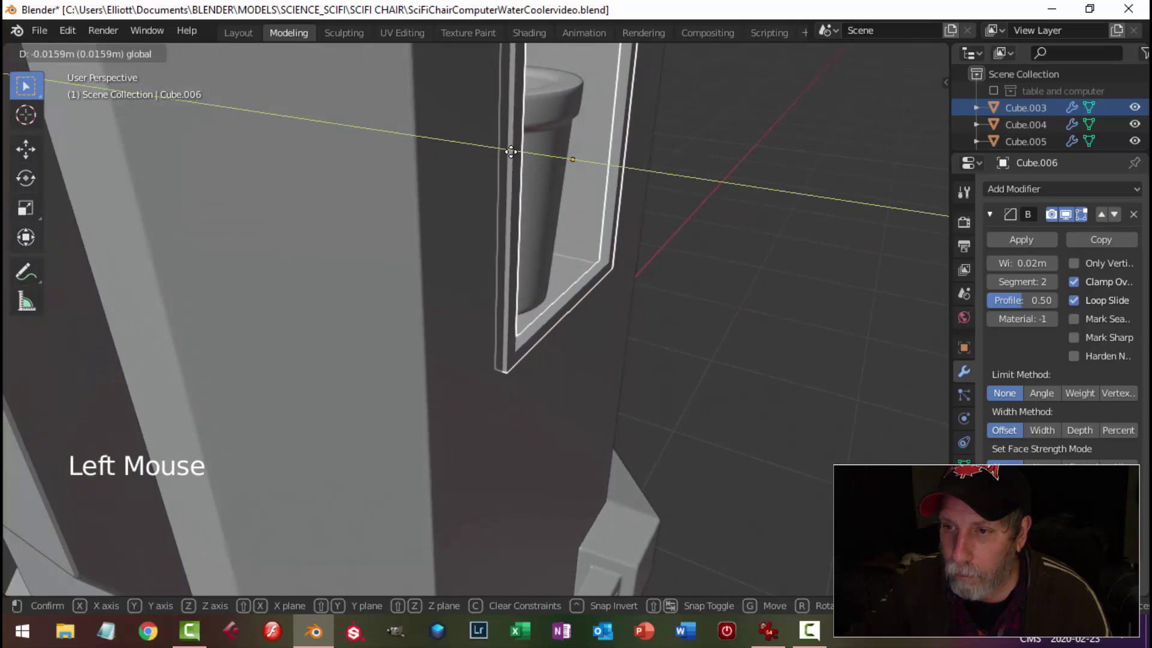
{"action": "key", "text": "alt+a"}
Select the cup-opening frame again and open its mesh for editing
{"action": "middle_click_drag", "start_coordinate": [650, 225], "coordinate": [393, 236]}
{"action": "scroll", "coordinate": [570, 189], "scroll_direction": "down", "scroll_amount": 3}
{"action": "scroll", "coordinate": [395, 223], "scroll_direction": "up", "scroll_amount": 1}
{"action": "scroll", "coordinate": [364, 231], "scroll_direction": "up", "scroll_amount": 2}
{"action": "left_click", "coordinate": [384, 223]}
{"action": "key", "text": "Tab"}
{"action": "middle_click_drag", "start_coordinate": [304, 128], "coordinate": [407, 194], "text": "shift"}
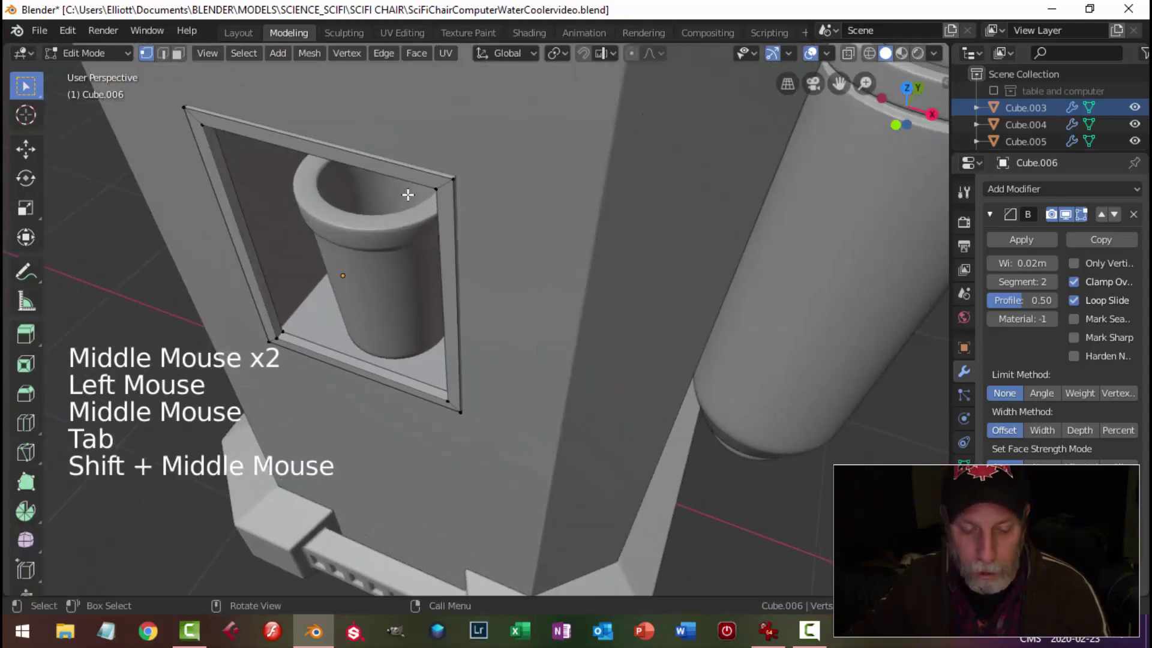
{"action": "key", "text": "2"}
{"action": "left_click", "coordinate": [400, 166], "text": "alt+shift"}
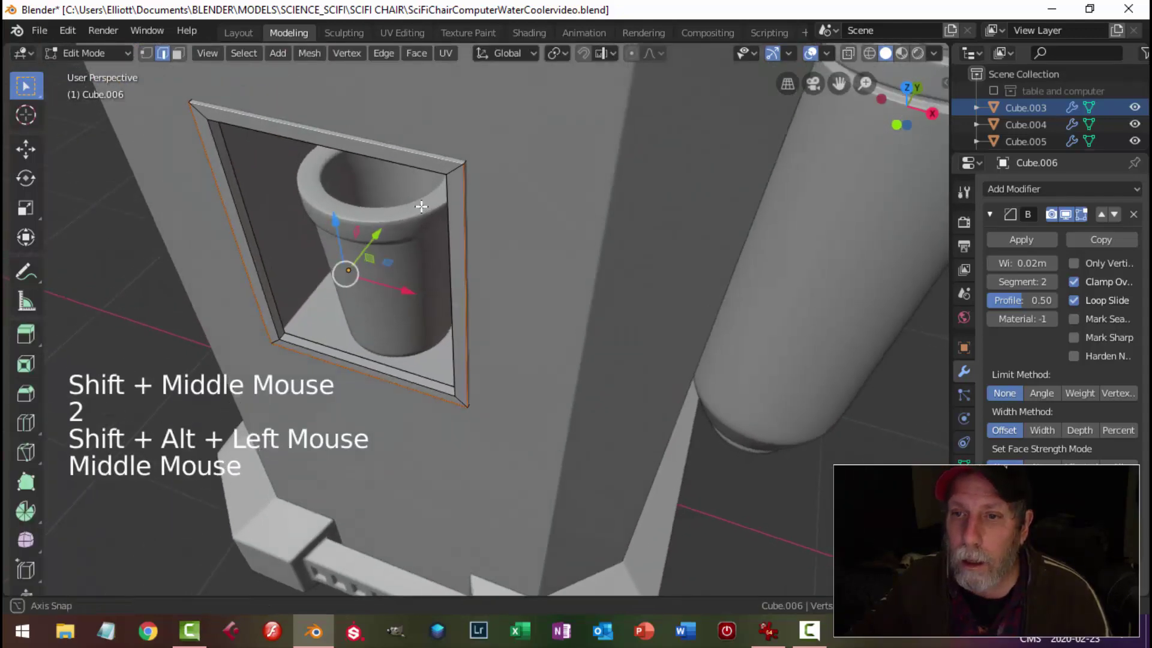
{"action": "middle_click_drag", "start_coordinate": [400, 164], "coordinate": [356, 205]}
{"action": "key", "text": "a"}
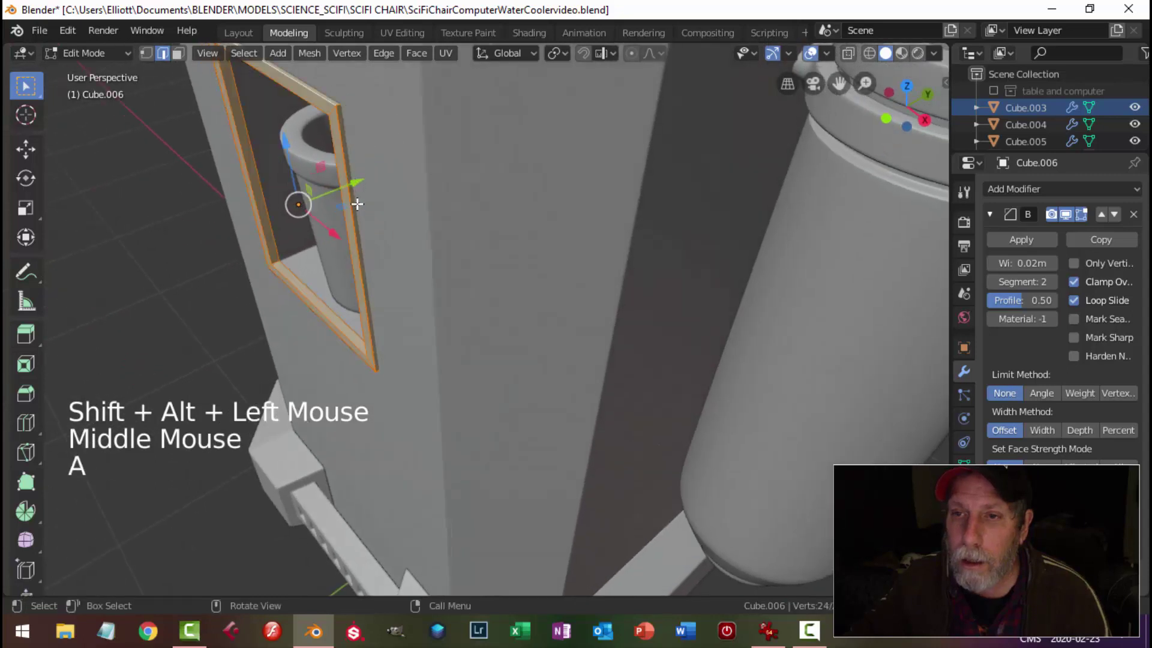
{"action": "key", "text": "alt+a"}
Select the face loop around the frame and shift it along Y
{"action": "key", "text": "3"}
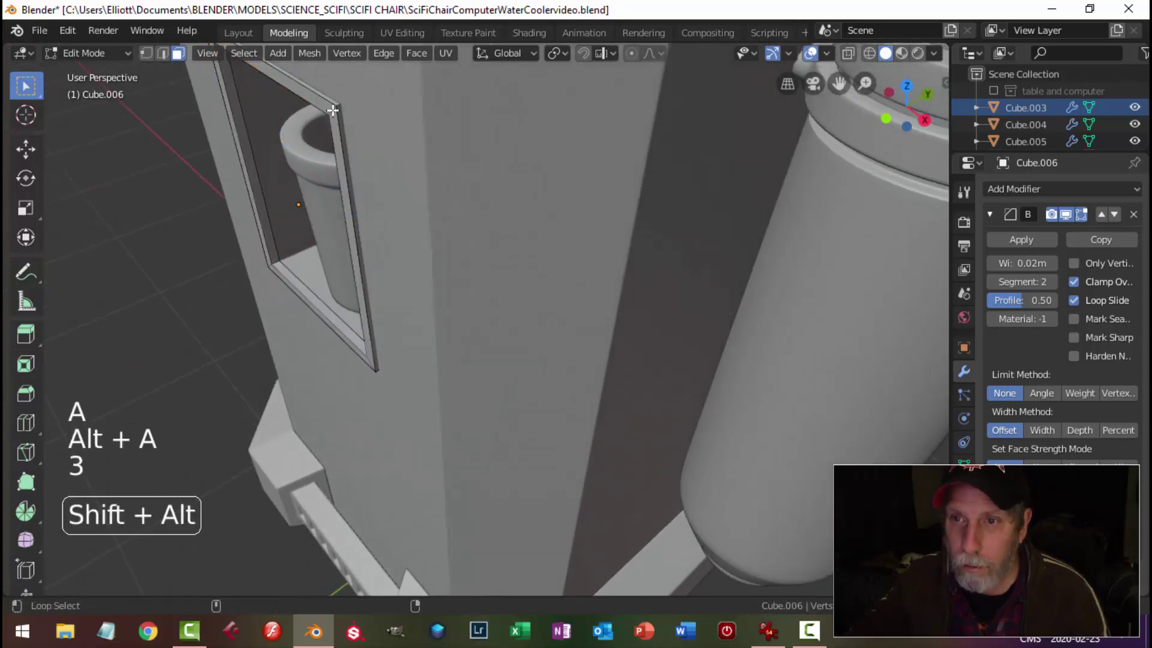
{"action": "left_click", "coordinate": [340, 170], "text": "alt+shift"}
{"action": "left_click_drag", "start_coordinate": [348, 183], "coordinate": [370, 185]}
{"action": "key", "text": "alt+a"}
Try slanting the frame's border by moving its outer front edge loop 0.0149 m along Y
{"action": "middle_click_drag", "start_coordinate": [370, 185], "coordinate": [365, 221]}
{"action": "key", "text": "2"}
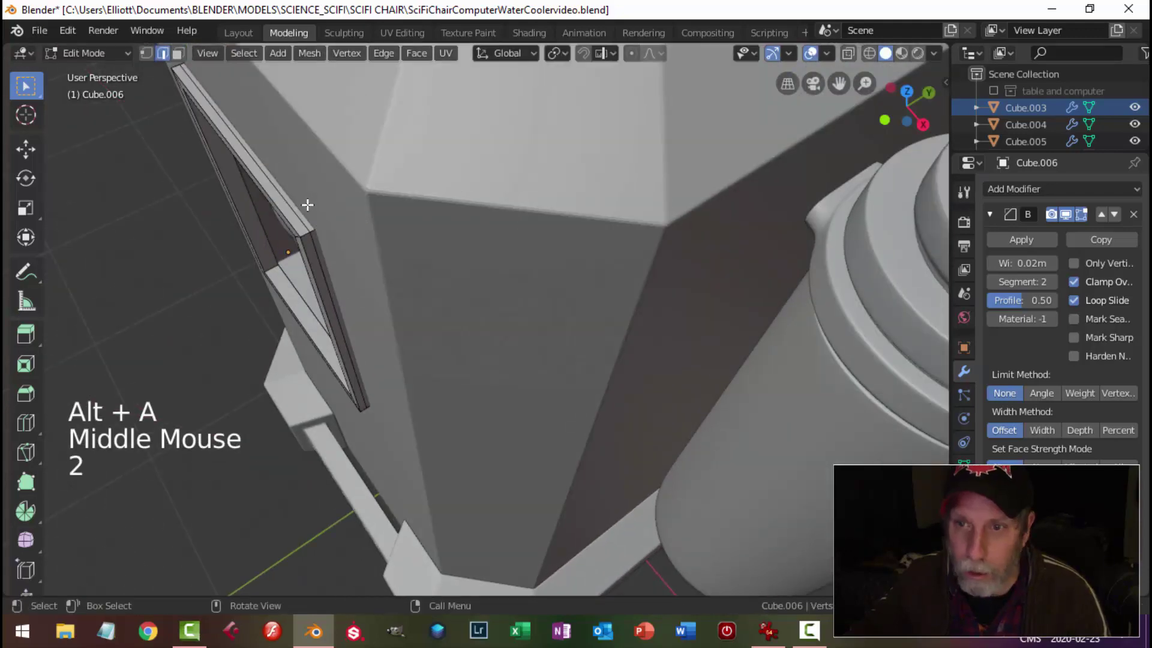
{"action": "left_click", "coordinate": [283, 206], "text": "alt+shift"}
{"action": "middle_click_drag", "start_coordinate": [283, 206], "coordinate": [342, 201]}
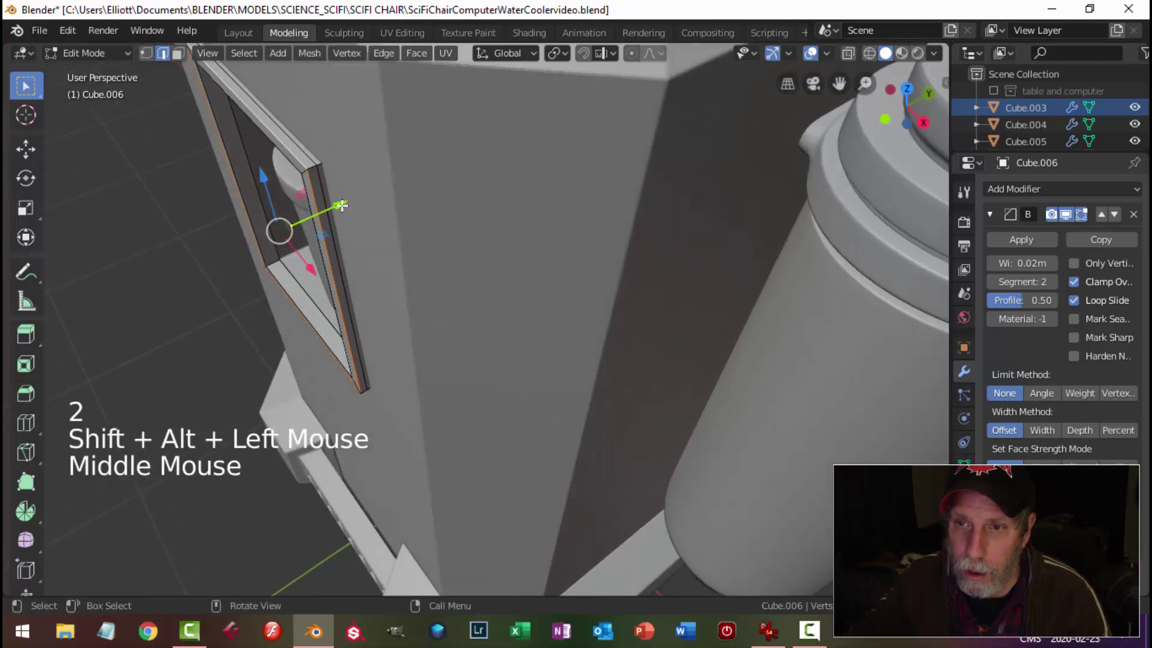
{"action": "left_click_drag", "start_coordinate": [342, 200], "coordinate": [344, 204]}
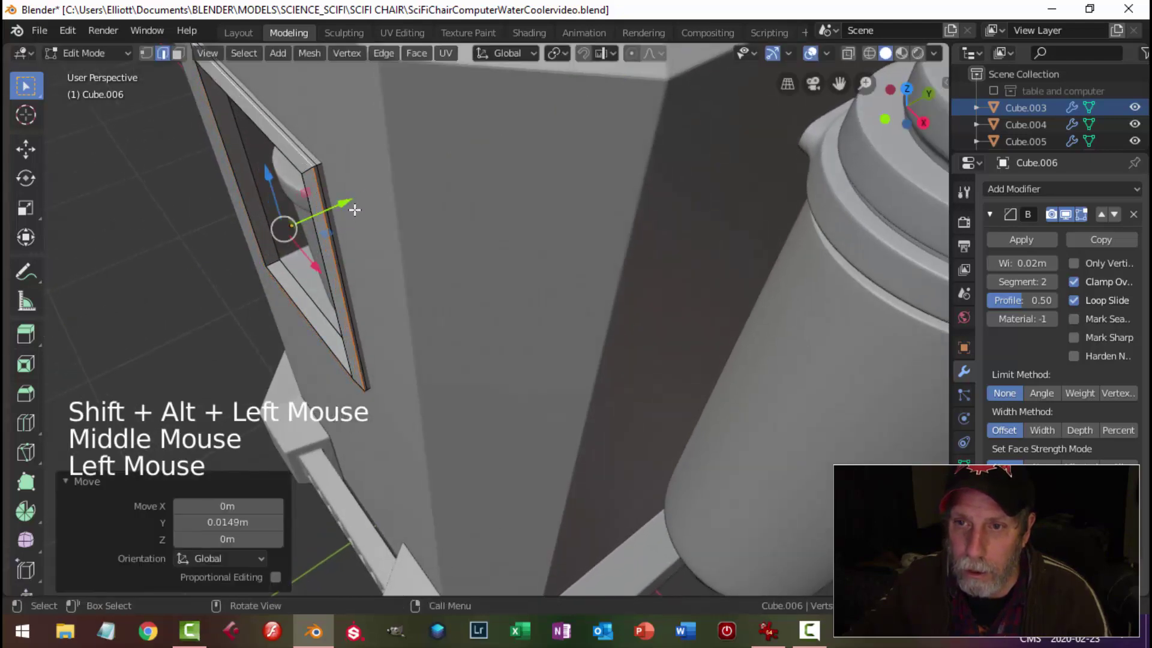
{"action": "key", "text": "alt+a"}
{"action": "key", "text": "Tab"}
{"action": "key", "text": "alt+a"}
Inspect the slanted frame and undo the move of its outer front edge loop
{"action": "middle_click_drag", "start_coordinate": [343, 241], "coordinate": [424, 190]}
{"action": "scroll", "coordinate": [406, 234], "scroll_direction": "down", "scroll_amount": 2}
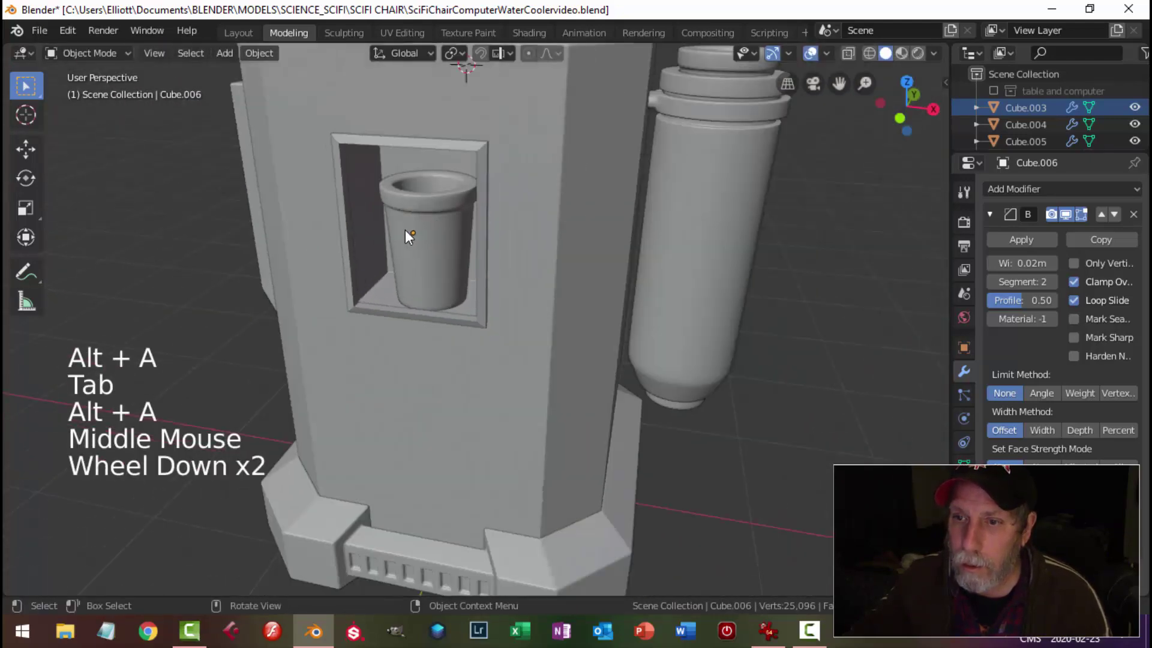
{"action": "mouse_move", "coordinate": [406, 234]}
{"action": "middle_mouse_down"}
{"action": "mouse_move", "coordinate": [503, 193]}
{"action": "mouse_move", "coordinate": [420, 251]}
{"action": "middle_mouse_up"}
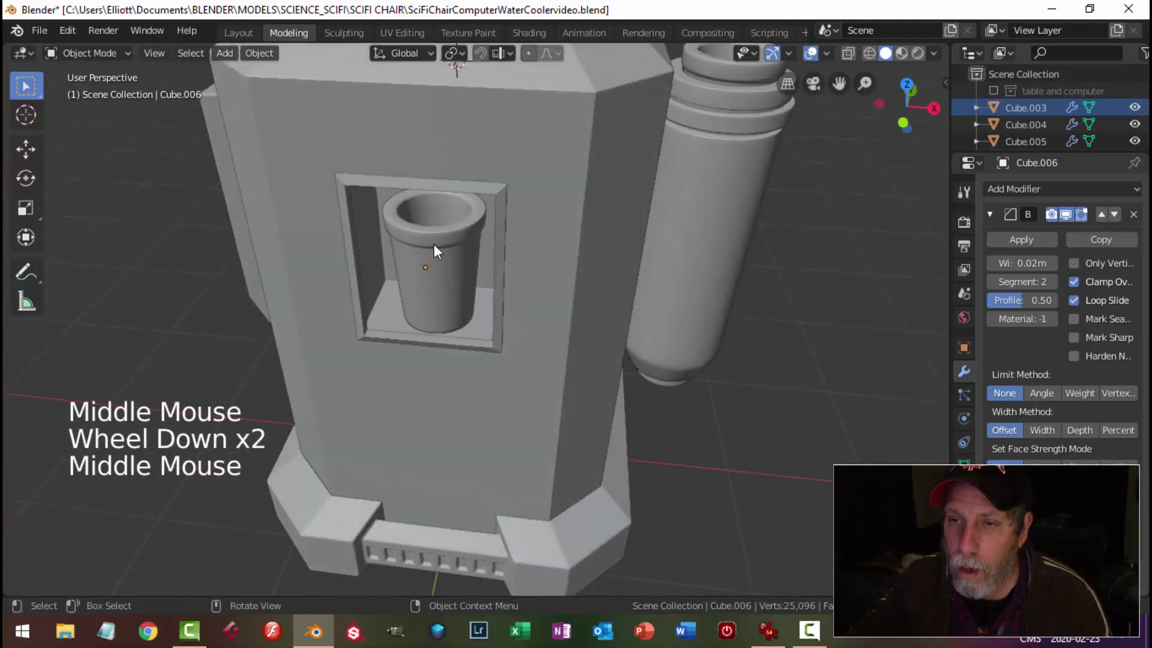
{"action": "scroll", "coordinate": [433, 243], "scroll_direction": "up", "scroll_amount": 2}
{"action": "key", "text": "ctrl+z"}
{"action": "key", "text": "ctrl+z"}
{"action": "key", "text": "ctrl+z"}
{"action": "key", "text": "ctrl+z"}
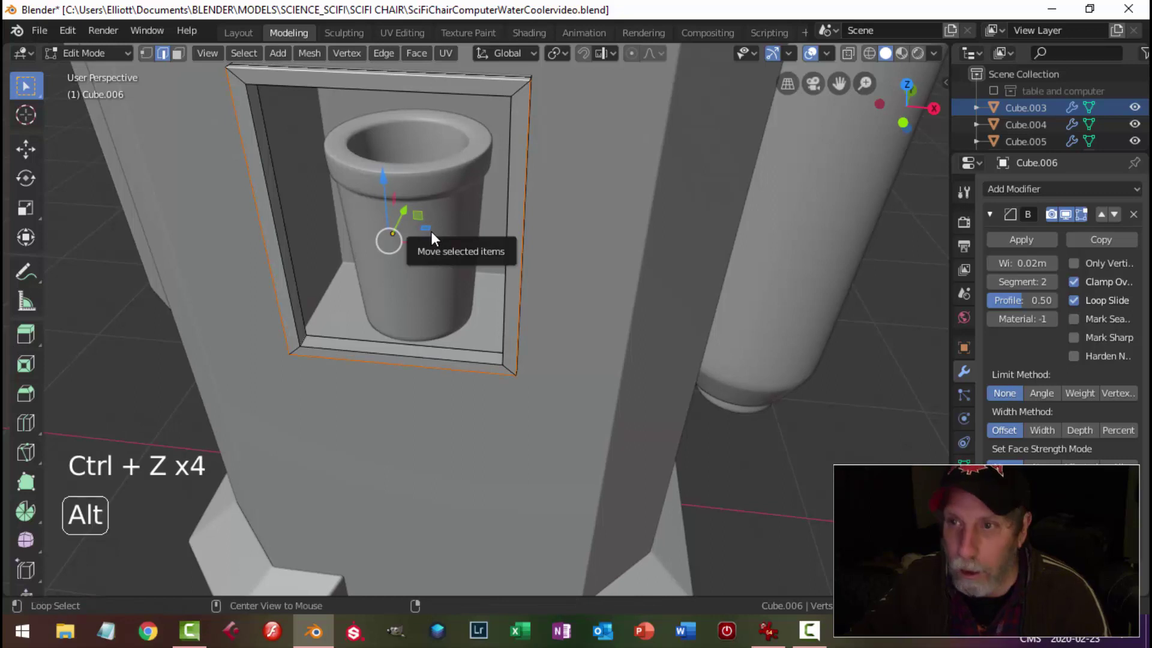
Add a centred loop cut running around the frame's front faces
{"action": "key", "text": "alt+a"}
{"action": "middle_click_drag", "start_coordinate": [527, 172], "coordinate": [473, 178]}
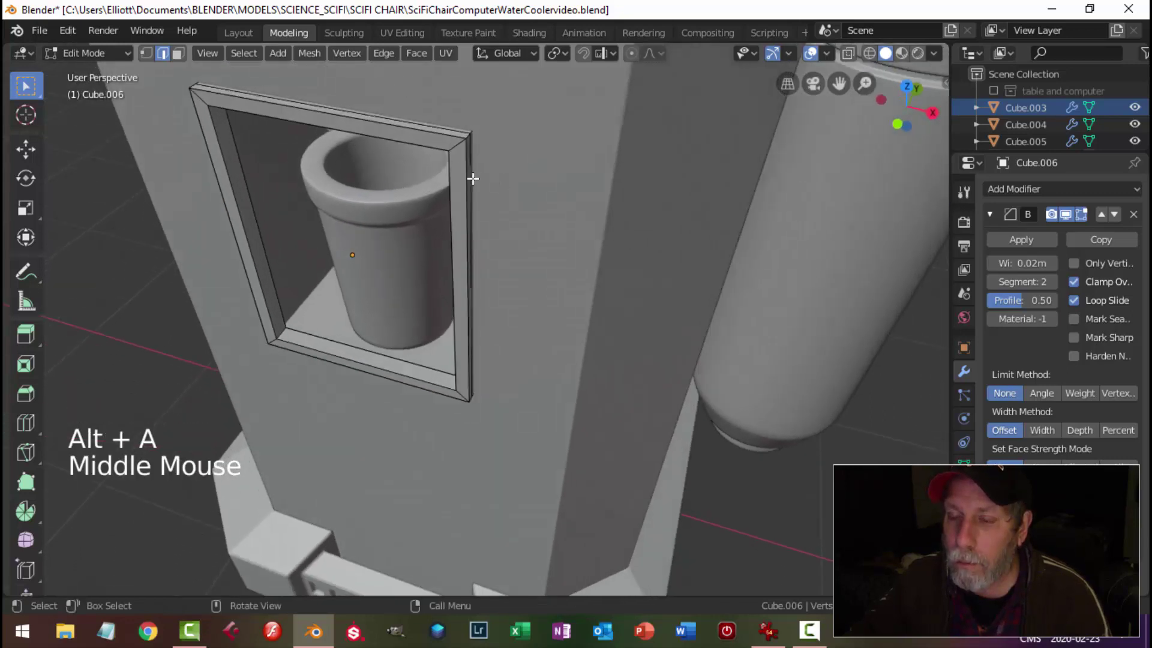
{"action": "key", "text": "ctrl+r"}
{"action": "left_click", "coordinate": [453, 150]}
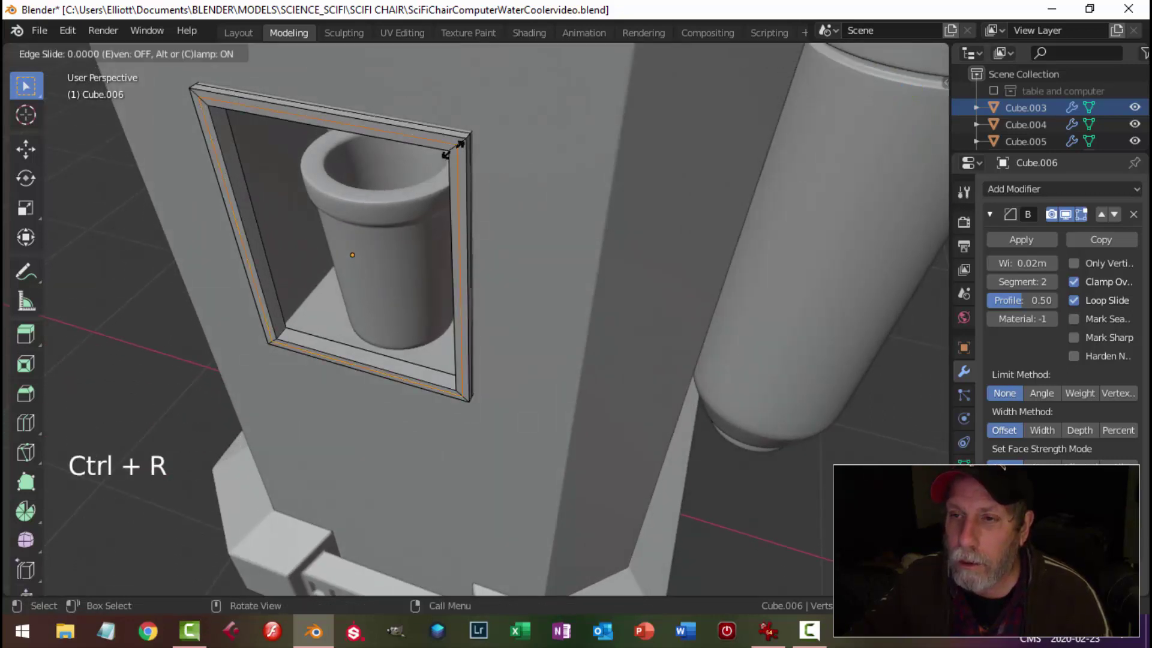
{"action": "left_click", "coordinate": [460, 145]}
{"action": "key", "text": "alt+a"}
Move the frame's outer front edge loop back along Y to bevel the outer border, and return to object mode
{"action": "left_click", "coordinate": [470, 157], "text": "alt+shift"}
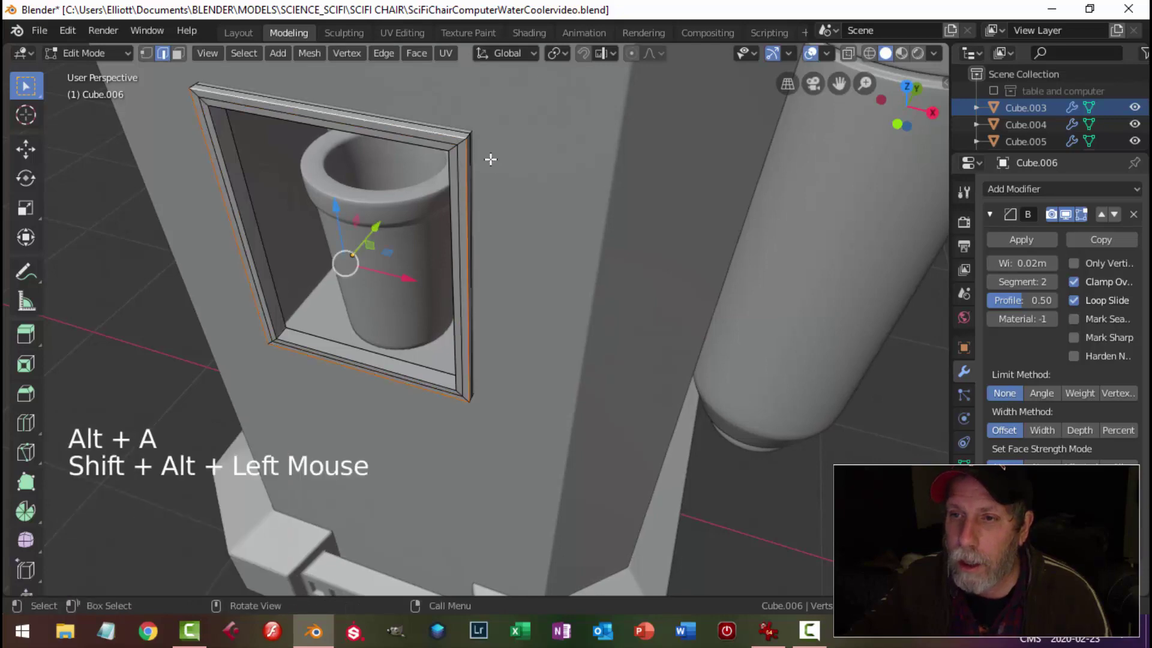
{"action": "middle_click_drag", "start_coordinate": [470, 157], "coordinate": [403, 191]}
{"action": "left_click_drag", "start_coordinate": [354, 223], "coordinate": [359, 221]}
{"action": "key", "text": "alt+a"}
{"action": "key", "text": "Tab"}
{"action": "middle_click_drag", "start_coordinate": [390, 223], "coordinate": [421, 181]}
{"action": "key", "text": "alt+a"}
Check the framed cup opening on the whole cooler and save the file
{"action": "scroll", "coordinate": [446, 204], "scroll_direction": "down", "scroll_amount": 2}
{"action": "scroll", "coordinate": [483, 204], "scroll_direction": "down", "scroll_amount": 4}
{"action": "middle_click_drag", "start_coordinate": [483, 204], "coordinate": [492, 230]}
{"action": "key", "text": "ctrl+s"}
Add a 2 m plane and move it along Y out in front of the water cooler
{"action": "scroll", "coordinate": [514, 230], "scroll_direction": "down", "scroll_amount": 3}
{"action": "scroll", "coordinate": [520, 250], "scroll_direction": "up", "scroll_amount": 3}
{"action": "middle_click_drag", "start_coordinate": [492, 230], "coordinate": [537, 265]}
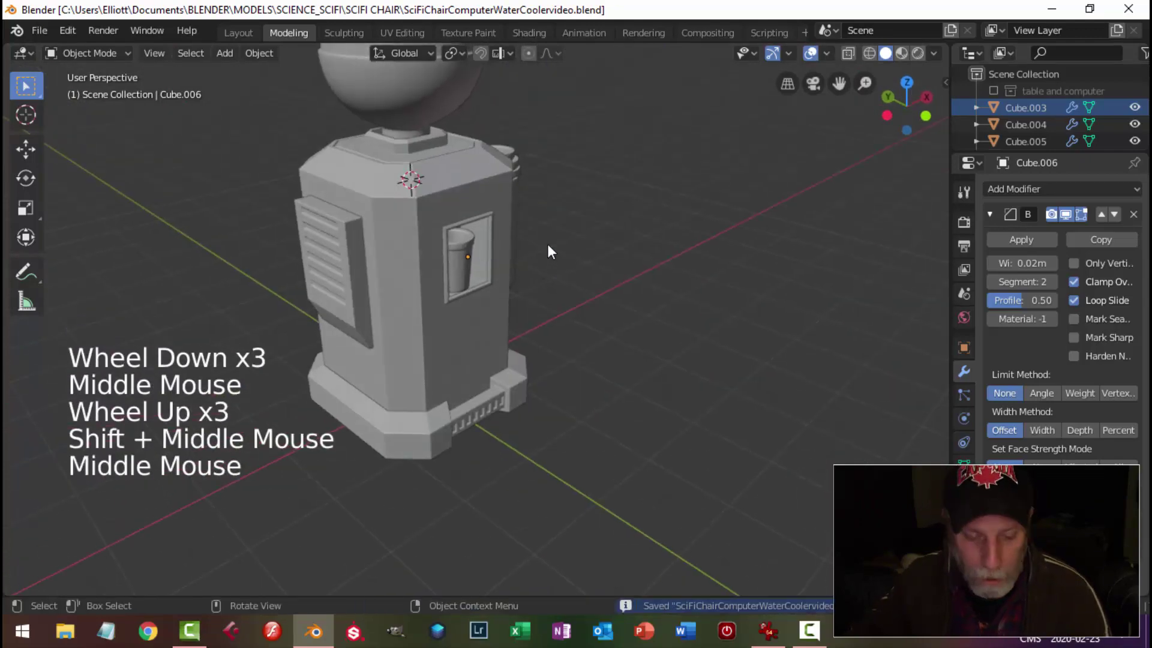
{"action": "key", "text": "shift+a"}
{"action": "mouse_move", "coordinate": [542, 240]}
{"action": "left_click", "coordinate": [622, 239]}
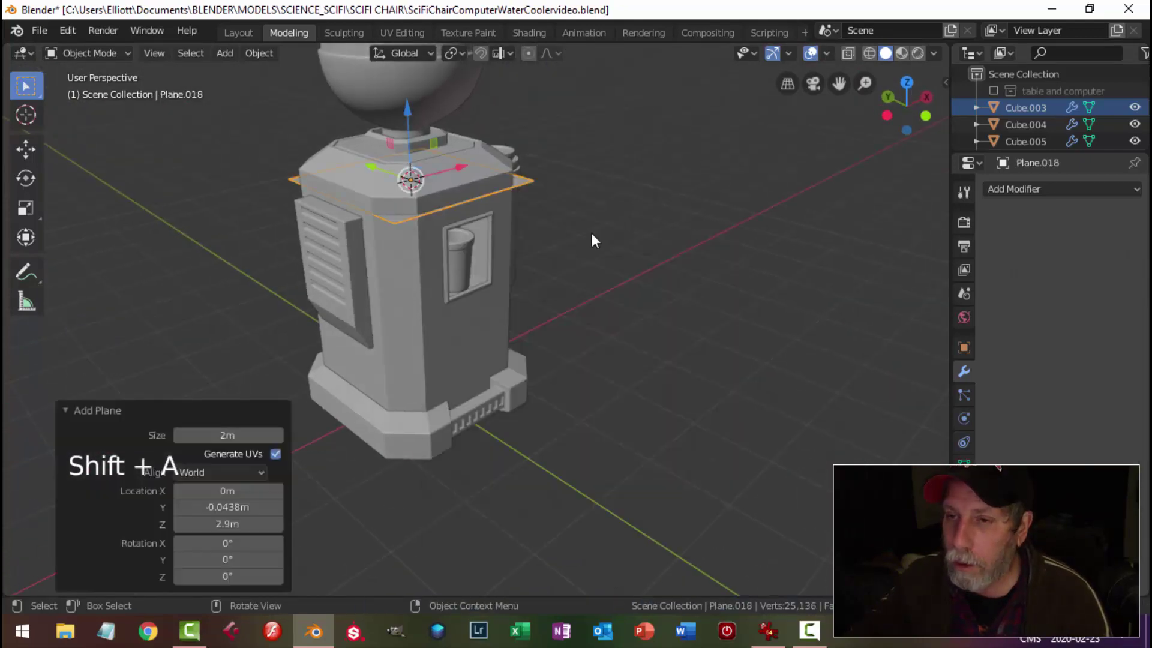
{"action": "middle_click_drag", "start_coordinate": [592, 241], "coordinate": [575, 251]}
{"action": "left_click_drag", "start_coordinate": [358, 167], "coordinate": [510, 235]}
Narrow the new plane along Y in edit mode and scale it to 0.779 along X
{"action": "key", "text": "Tab"}
{"action": "middle_click_drag", "start_coordinate": [630, 252], "coordinate": [429, 198]}
{"action": "key", "text": "s"}
{"action": "key", "text": "y"}
{"action": "left_click", "coordinate": [620, 243]}
{"action": "key", "text": "s"}
{"action": "key", "text": "x"}
{"action": "left_click", "coordinate": [526, 252]}
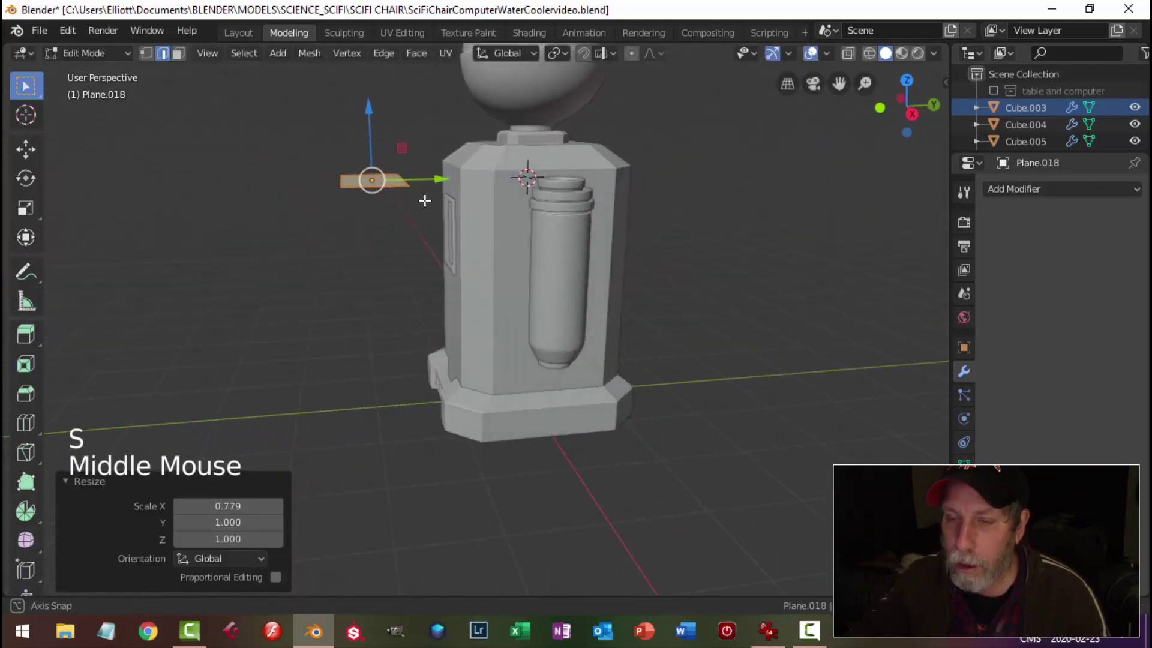
Extrude the plane upward about 0.21 m into a flat slab, check its shape, and clear the selection
{"action": "key", "text": "e"}
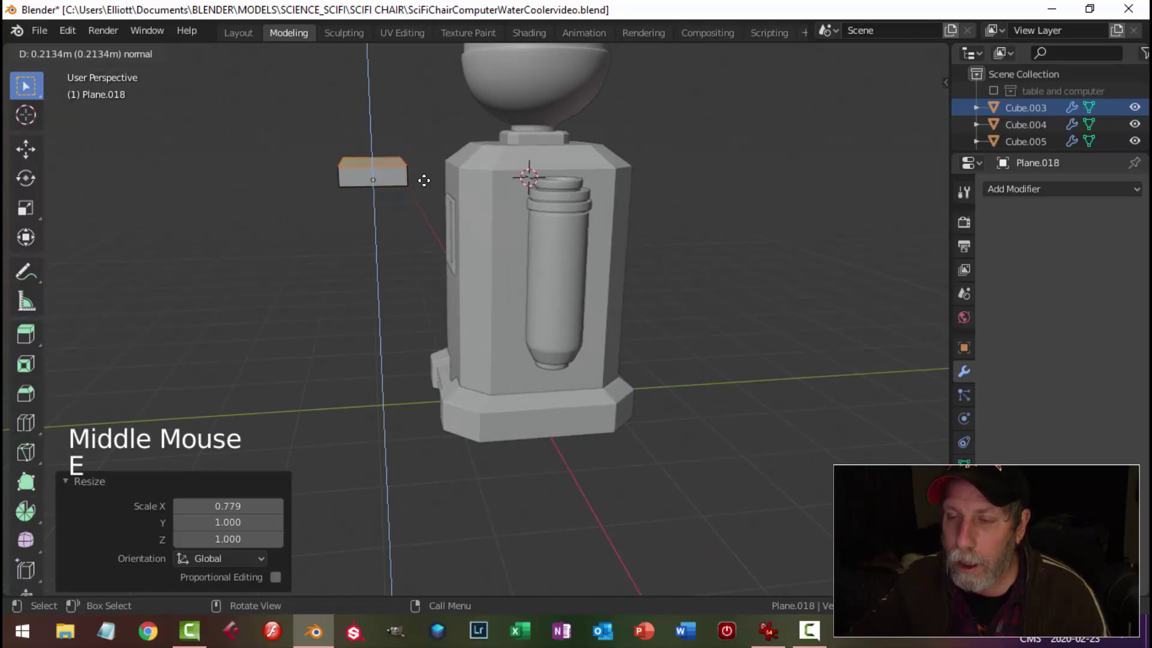
{"action": "left_click", "coordinate": [432, 180]}
{"action": "middle_click_drag", "start_coordinate": [437, 180], "coordinate": [478, 279]}
{"action": "key", "text": "a"}
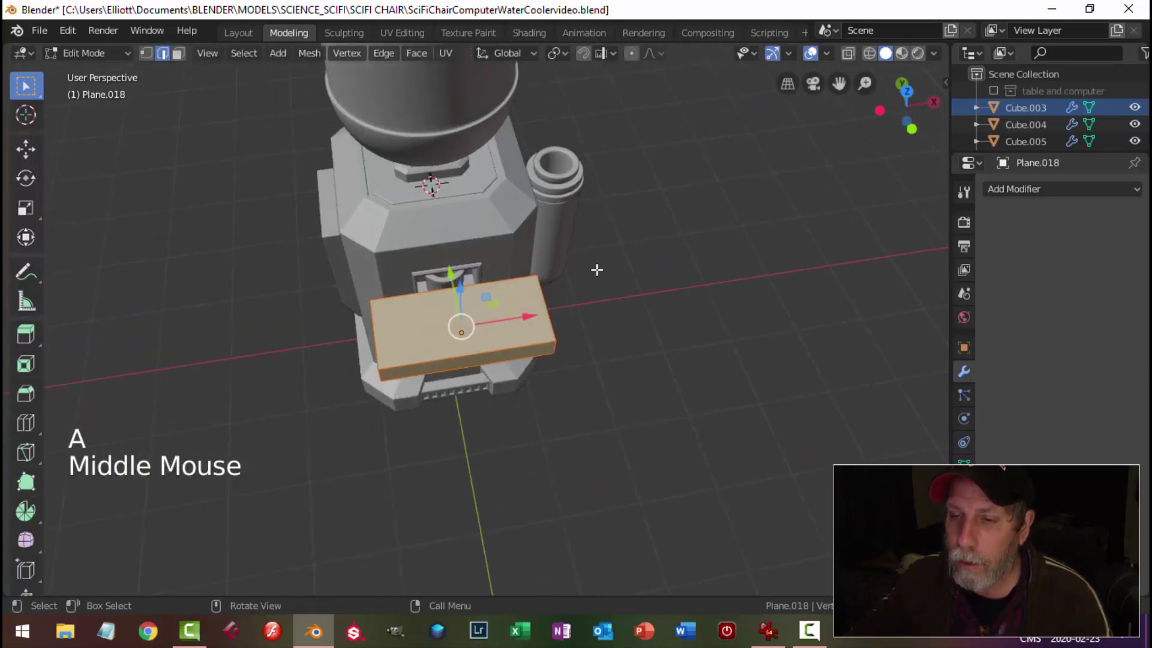
{"action": "middle_click_drag", "start_coordinate": [596, 270], "coordinate": [416, 223]}
{"action": "key", "text": "alt+a"}
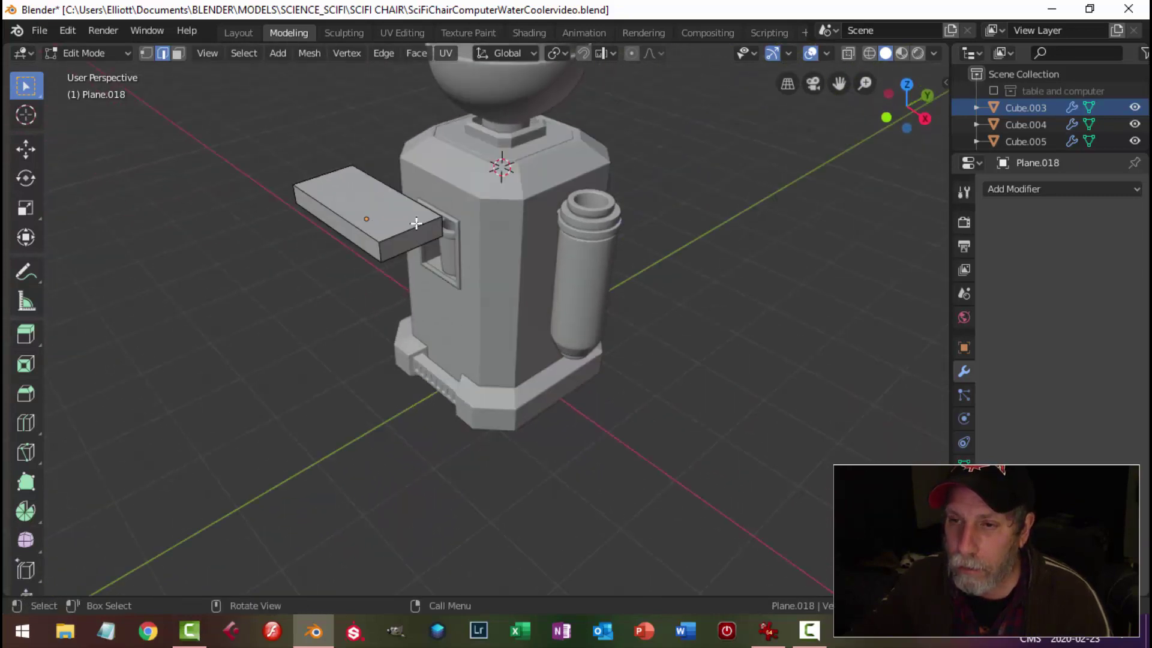
Extrude the slab's top face another 0.0546 m and scale it slightly inward to form a bevelled top border
{"action": "left_click", "coordinate": [389, 211]}
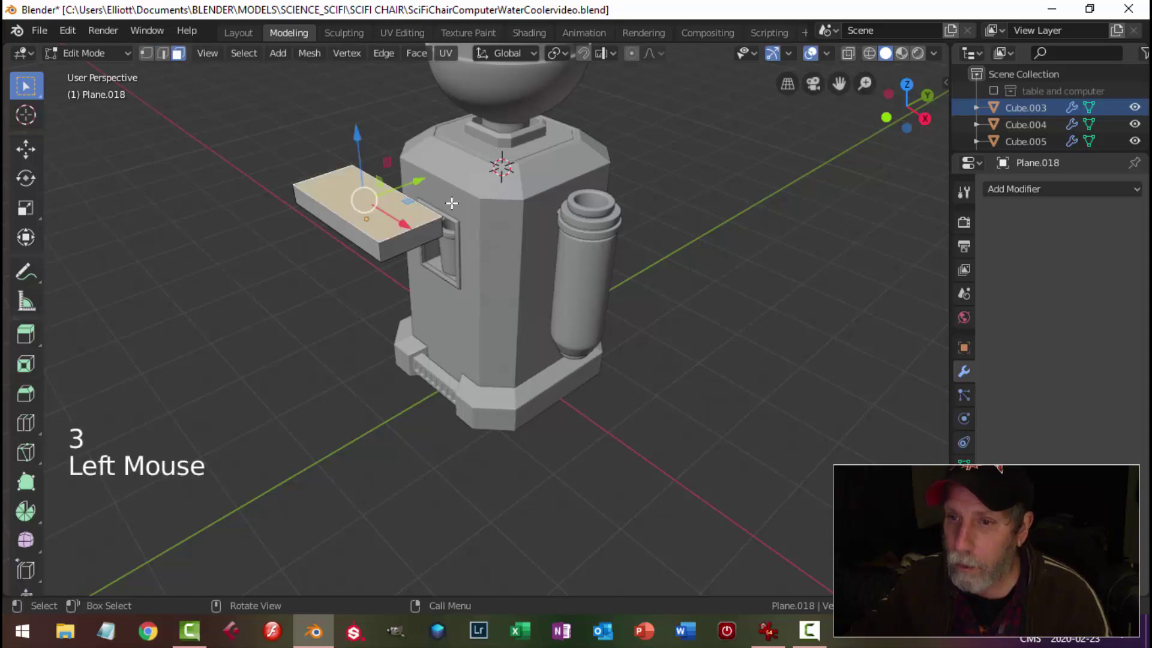
{"action": "key", "text": "alt+a"}
{"action": "middle_click_drag", "start_coordinate": [443, 239], "coordinate": [467, 232]}
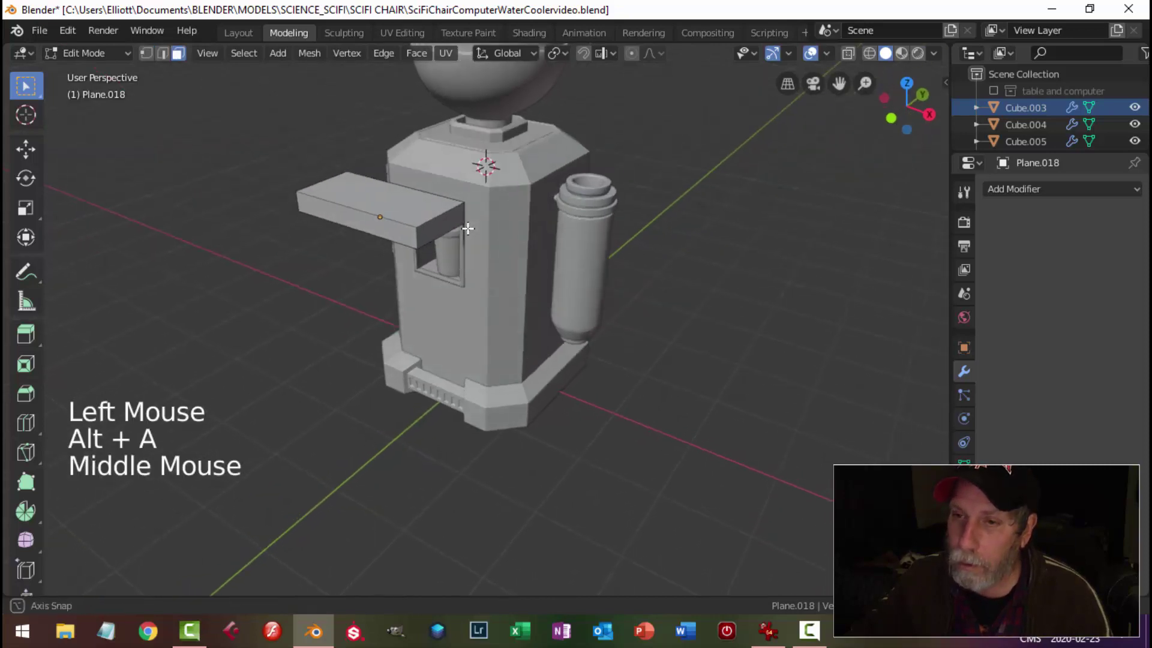
{"action": "scroll", "coordinate": [464, 231], "scroll_direction": "up", "scroll_amount": 1}
{"action": "left_click", "coordinate": [417, 181]}
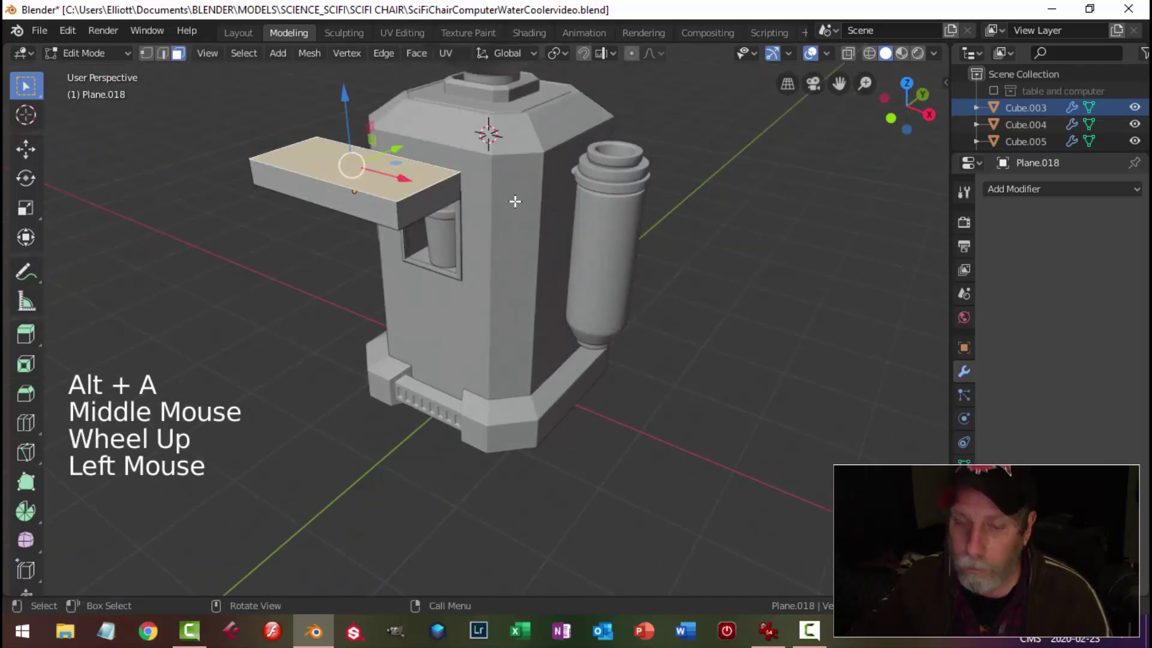
{"action": "key", "text": "e"}
{"action": "key", "text": "s"}
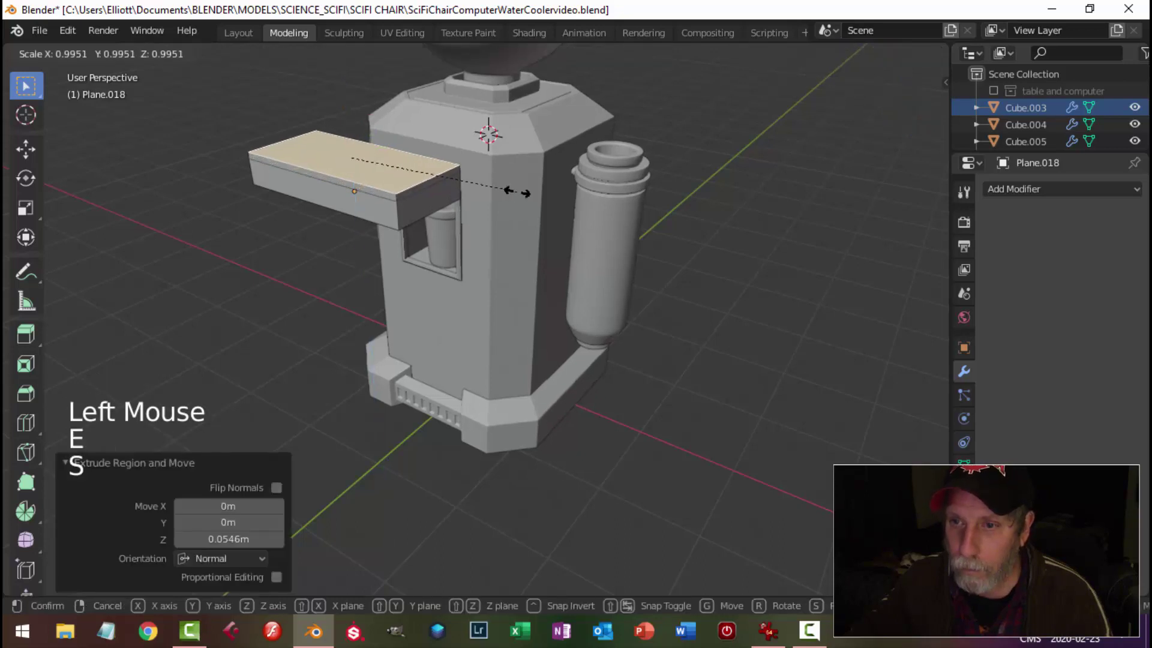
{"action": "left_click", "coordinate": [507, 198]}
{"action": "key", "text": "alt+a"}
Duplicate the slab's top face in place, scale the copy to 0.337, and narrow it along X
{"action": "middle_click_drag", "start_coordinate": [507, 198], "coordinate": [571, 238]}
{"action": "left_click", "coordinate": [470, 226]}
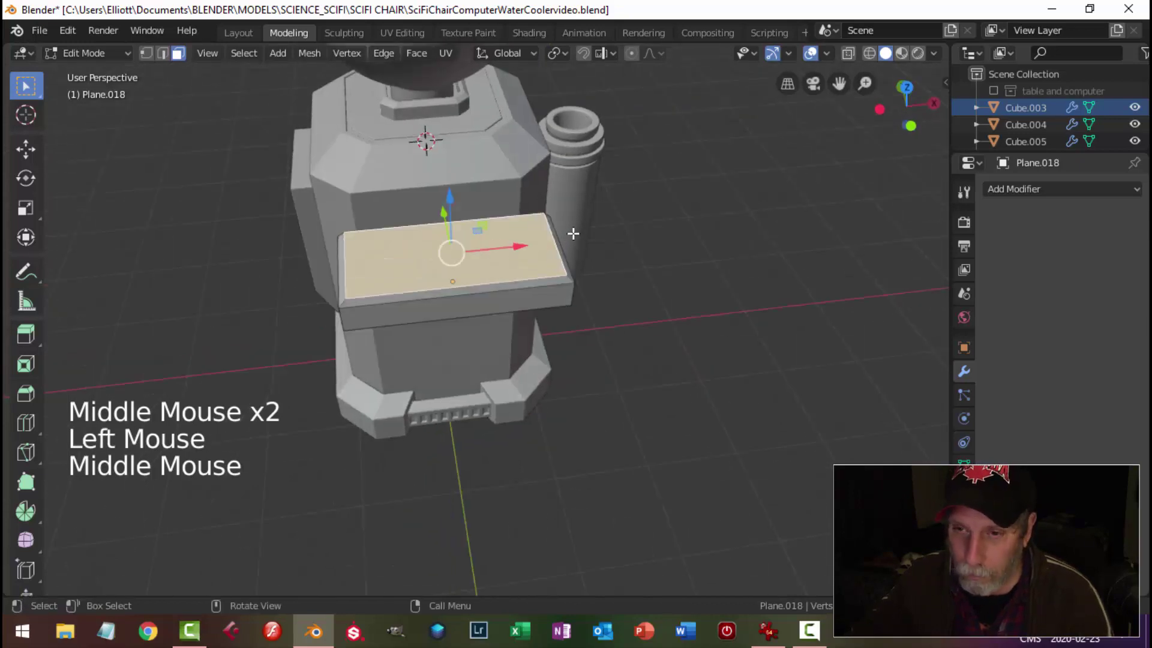
{"action": "key", "text": "shift+d"}
{"action": "right_click", "coordinate": [647, 231]}
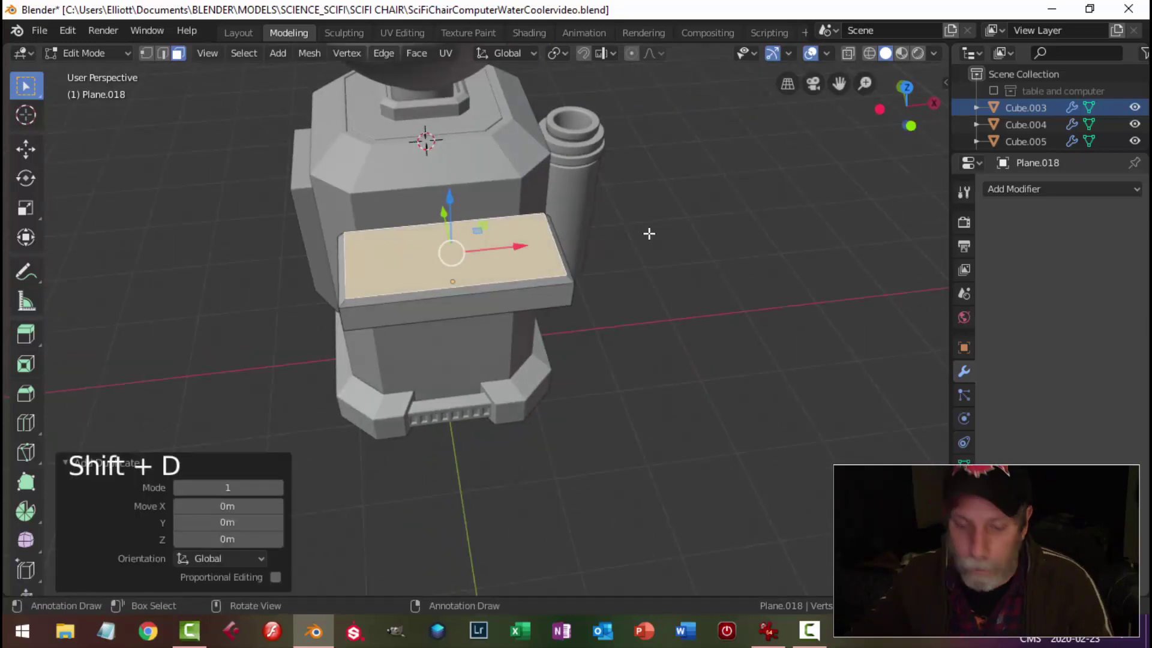
{"action": "key", "text": "s"}
{"action": "left_click", "coordinate": [518, 243]}
{"action": "key", "text": "s"}
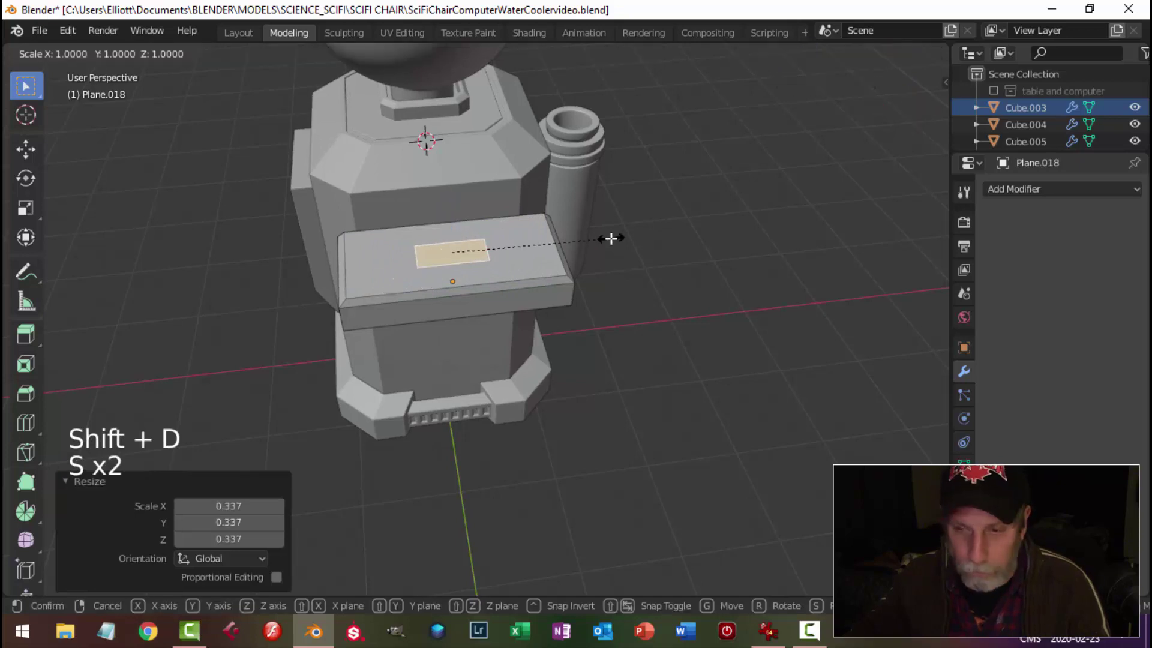
{"action": "key", "text": "x"}
{"action": "left_click", "coordinate": [521, 240]}
Extrude the small face upward 0.0747 m and delete its top face, leaving the box open
{"action": "middle_click_drag", "start_coordinate": [521, 240], "coordinate": [498, 209]}
{"action": "key", "text": "e"}
{"action": "left_click", "coordinate": [494, 206]}
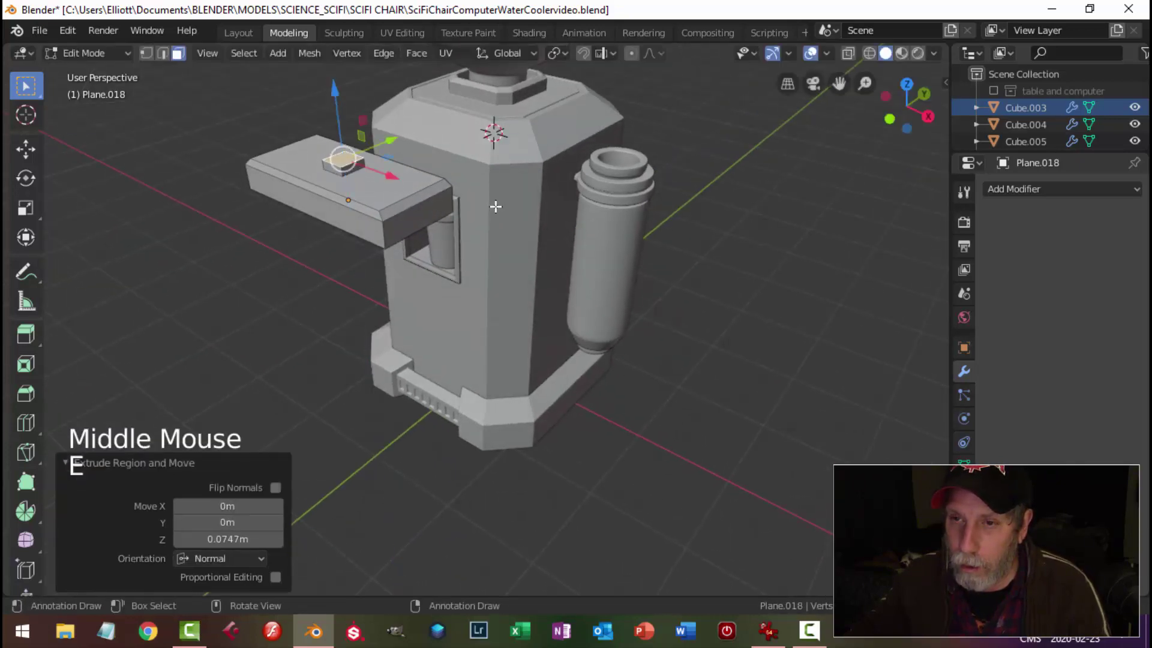
{"action": "key", "text": "x"}
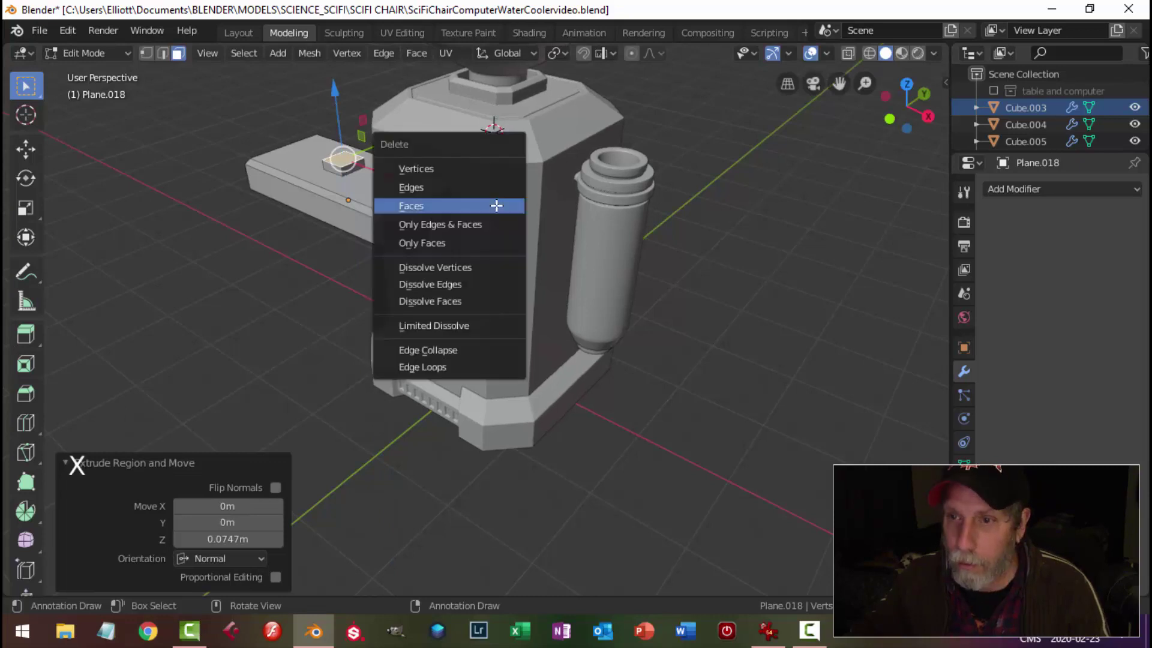
{"action": "left_click", "coordinate": [497, 206]}
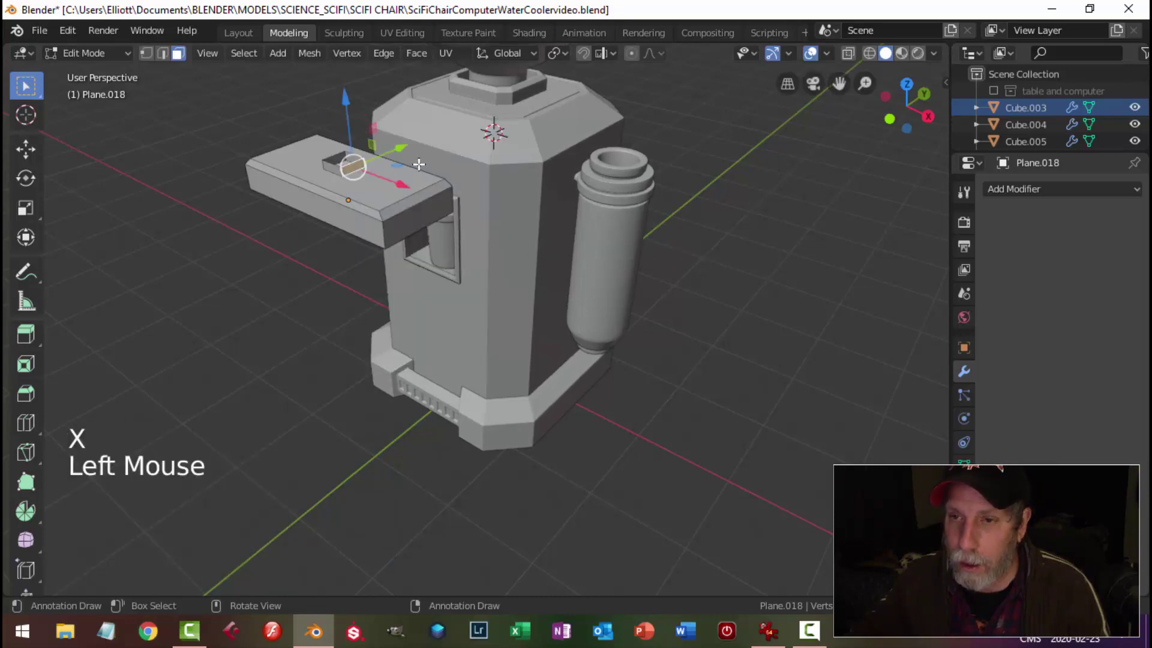
Separate the small open box into its own object and set its origin to its geometry
{"action": "key", "text": "ctrl+l"}
{"action": "key", "text": "p"}
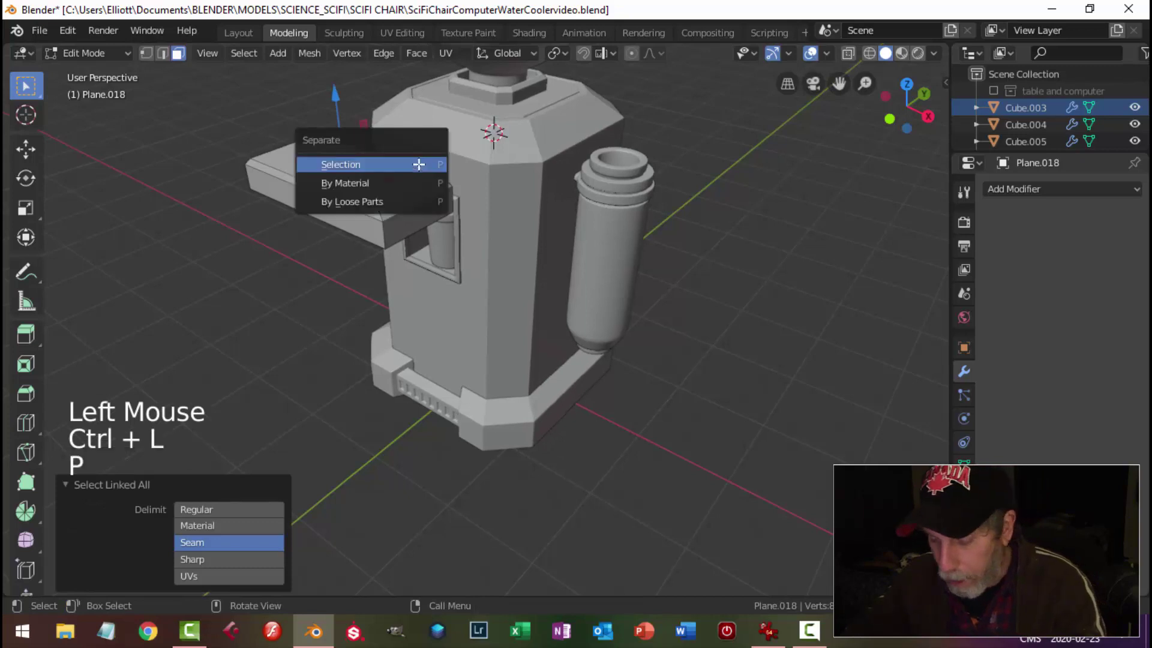
{"action": "left_click", "coordinate": [419, 164]}
{"action": "key", "text": "Tab"}
{"action": "left_click", "coordinate": [333, 166]}
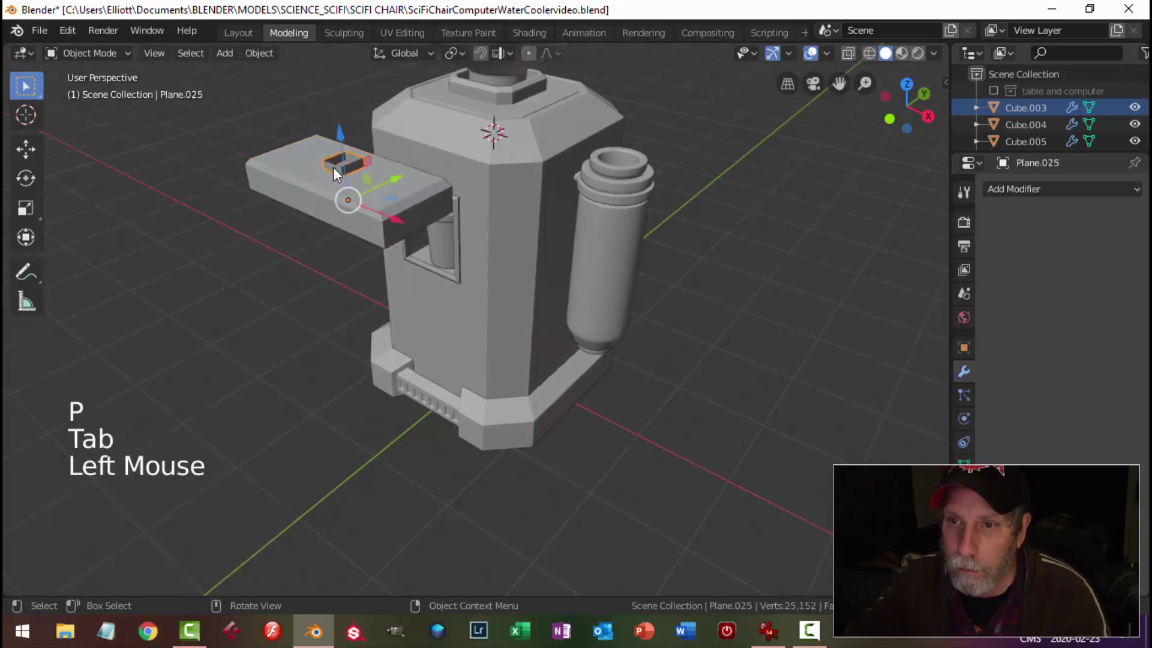
{"action": "left_click", "coordinate": [259, 53]}
{"action": "mouse_move", "coordinate": [357, 89]}
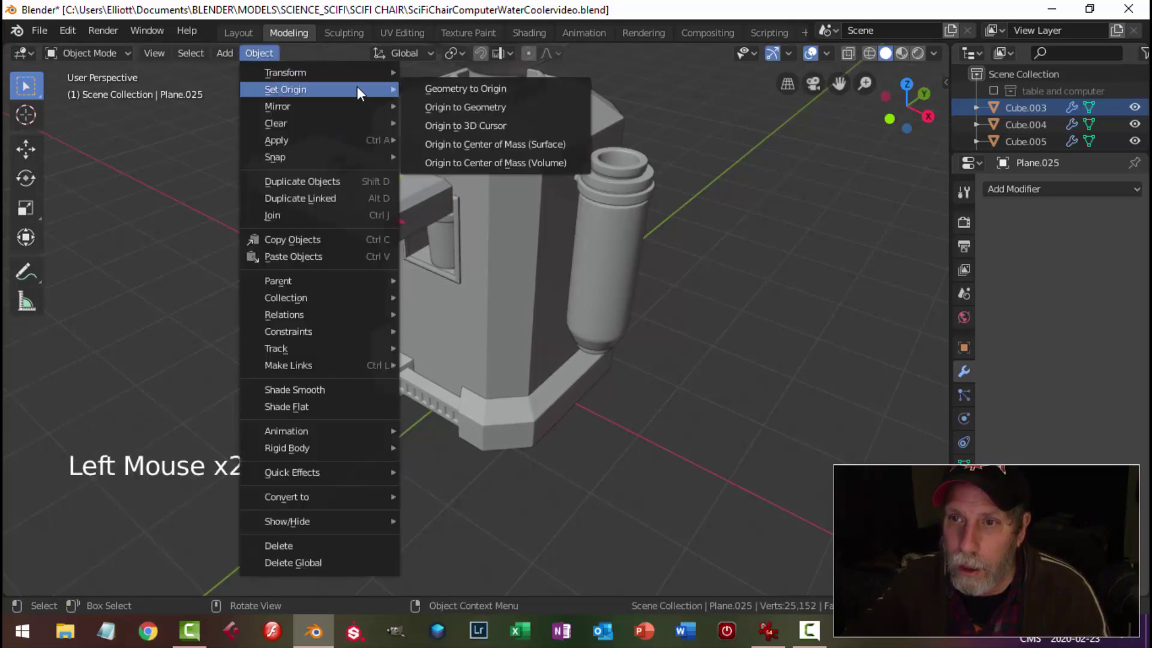
{"action": "left_click", "coordinate": [459, 107]}
Rotate the small box's entire mesh 180° about X in edit mode so its open side faces down
{"action": "middle_click_drag", "start_coordinate": [451, 128], "coordinate": [543, 227]}
{"action": "scroll", "coordinate": [456, 180], "scroll_direction": "up", "scroll_amount": 2}
{"action": "key", "text": "Tab"}
{"action": "key", "text": "a"}
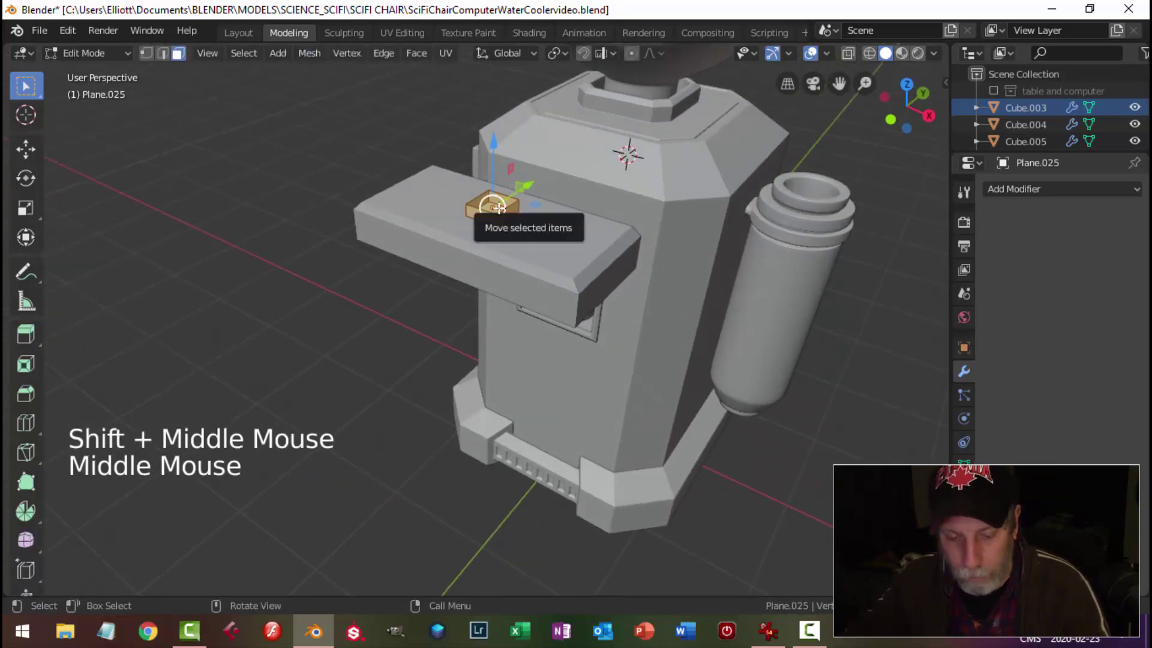
{"action": "key", "text": "r"}
{"action": "key", "text": "x"}
{"action": "key", "text": "1"}
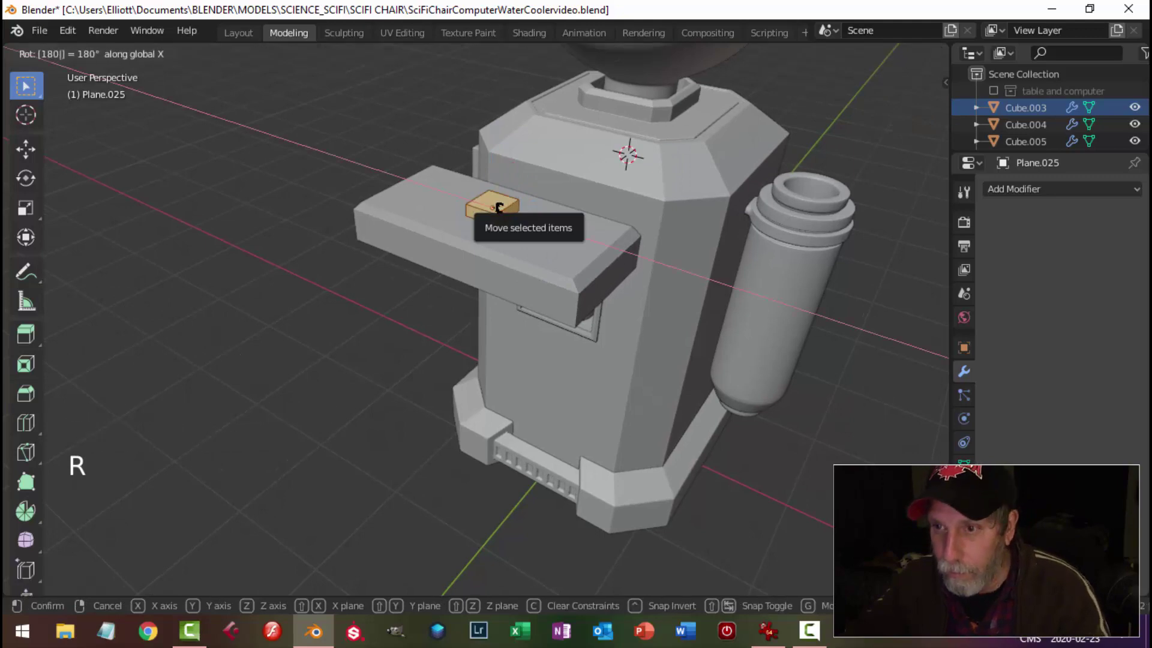
{"action": "key", "text": "Return"}
{"action": "key", "text": "alt+a"}
{"action": "left_click", "coordinate": [504, 205]}
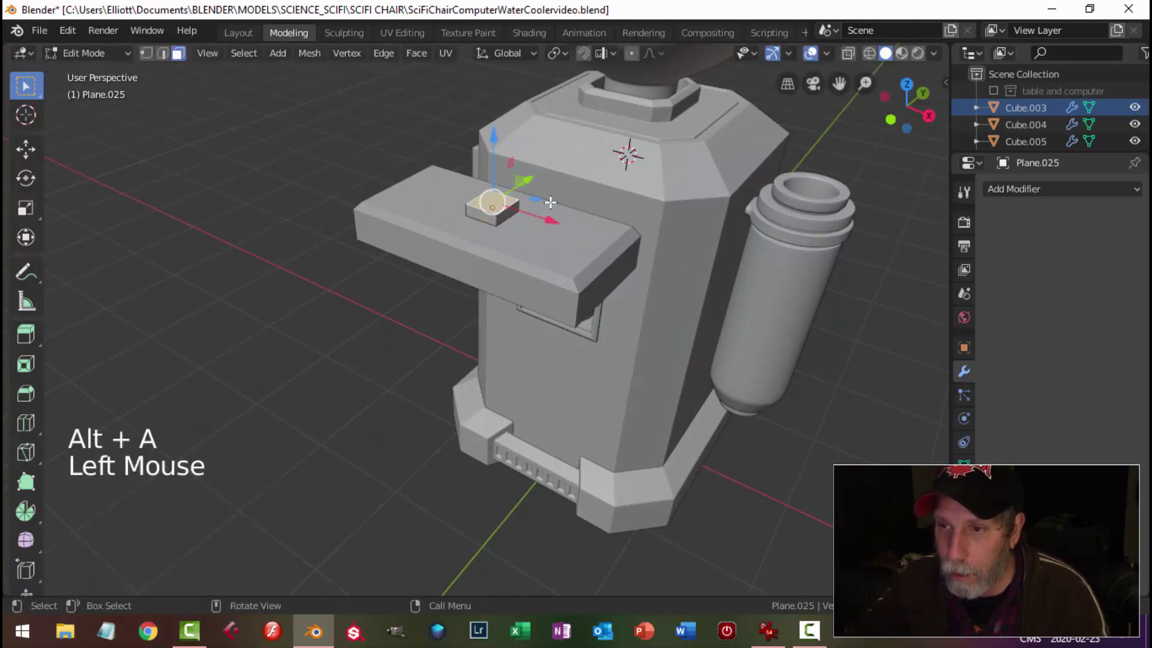
{"action": "middle_click_drag", "start_coordinate": [530, 210], "coordinate": [549, 201]}
{"action": "scroll", "coordinate": [550, 200], "scroll_direction": "up", "scroll_amount": 2}
{"action": "key", "text": "alt+a"}
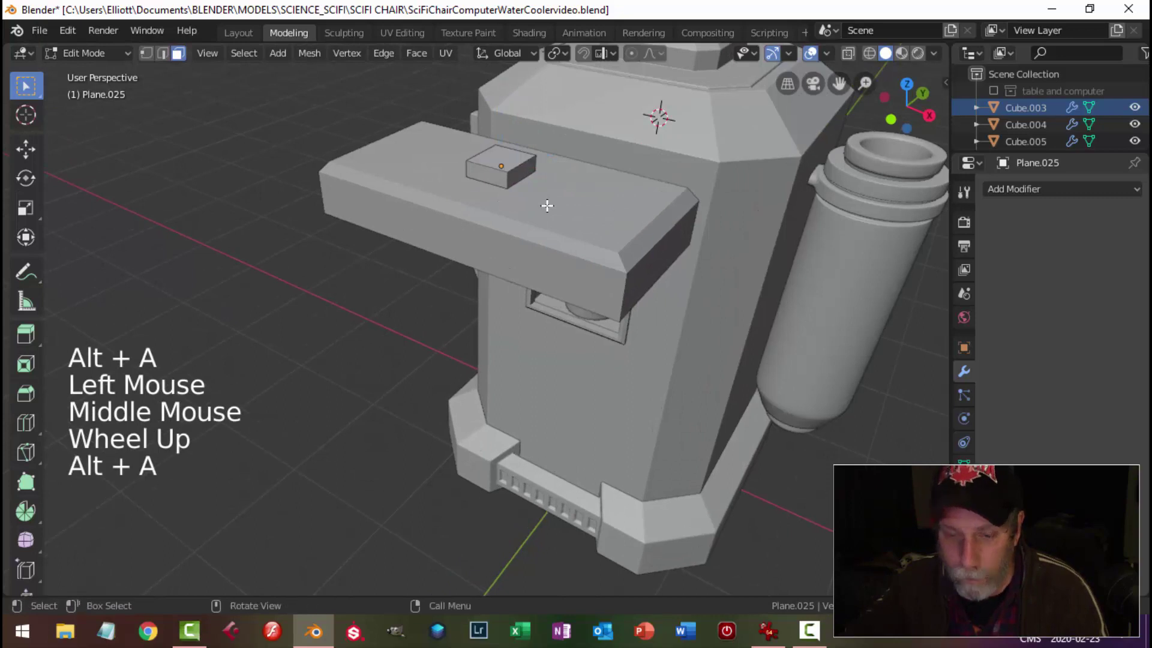
{"action": "key", "text": "2"}
{"action": "left_click", "coordinate": [610, 184], "text": "alt+shift"}
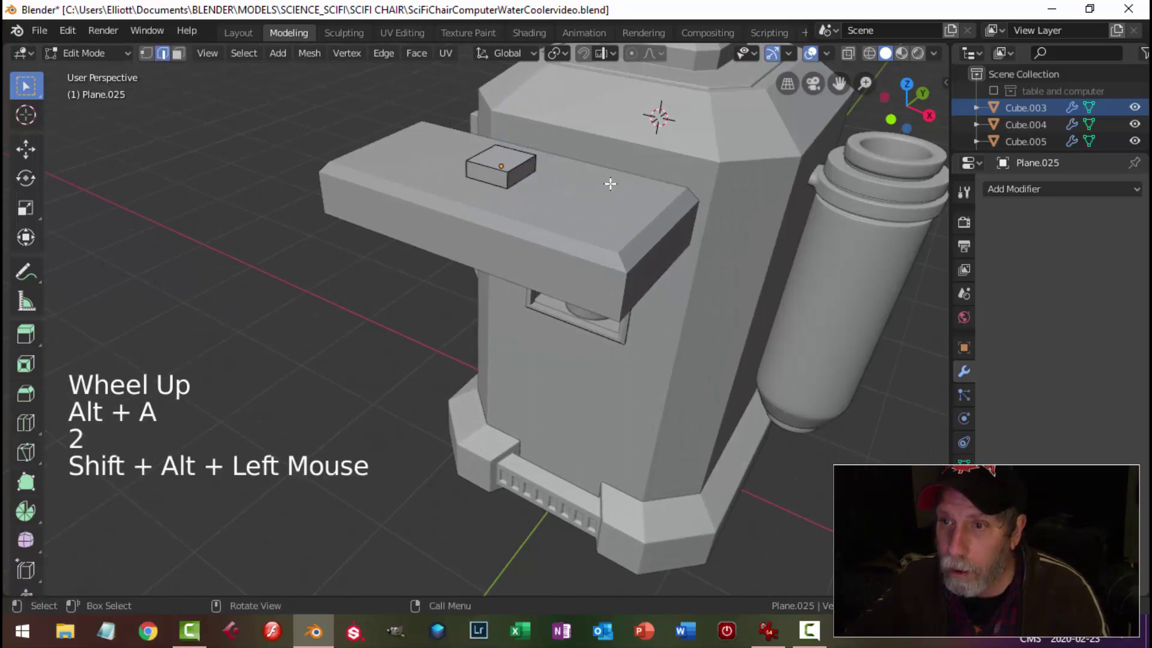
{"action": "key", "text": "2"}
{"action": "left_click", "coordinate": [511, 169], "text": "alt+shift"}
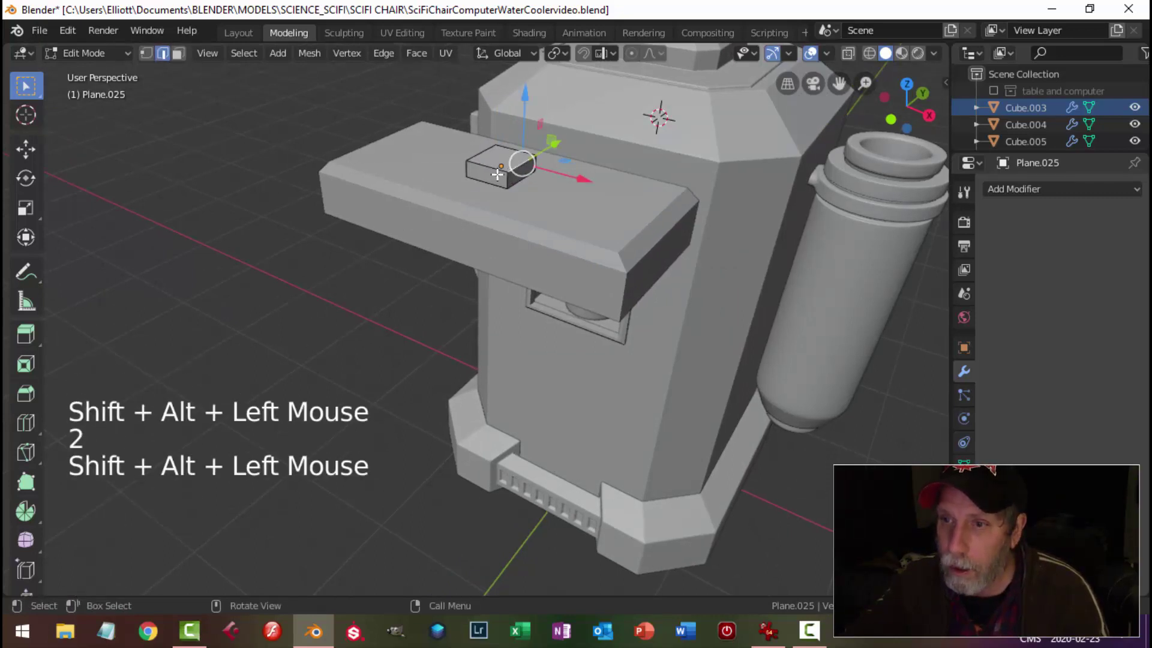
{"action": "key", "text": "alt+a"}
Bevel the border of the small box's top face by about 0.011 m and return to object mode
{"action": "key", "text": "3"}
{"action": "left_click", "coordinate": [503, 160]}
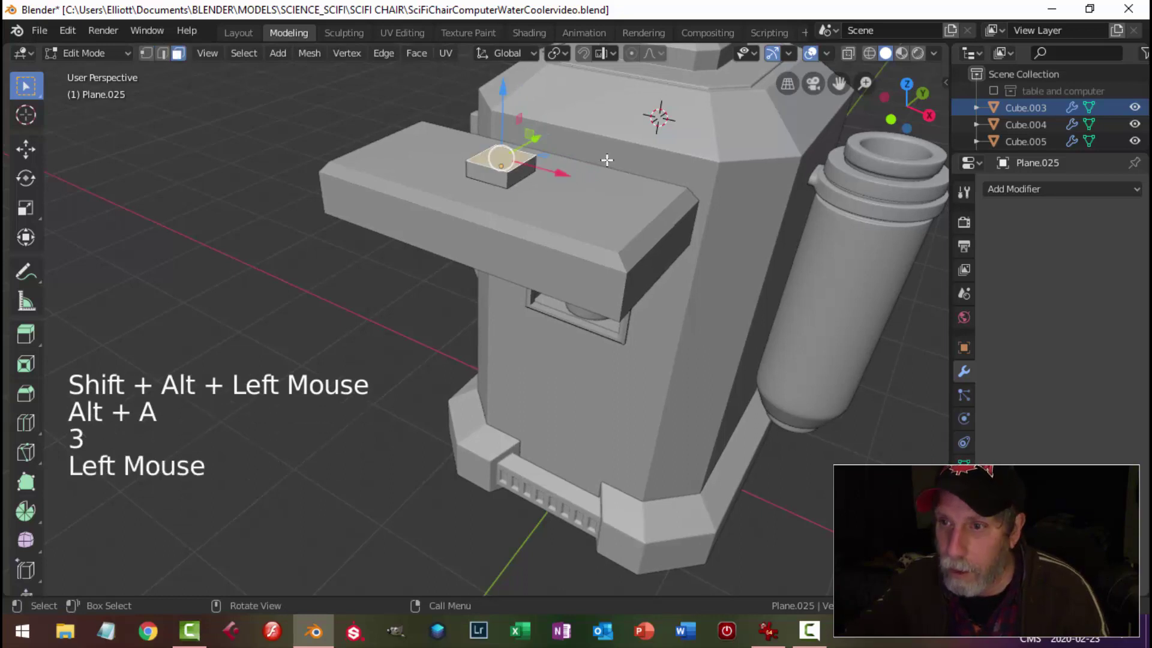
{"action": "key", "text": "ctrl+b"}
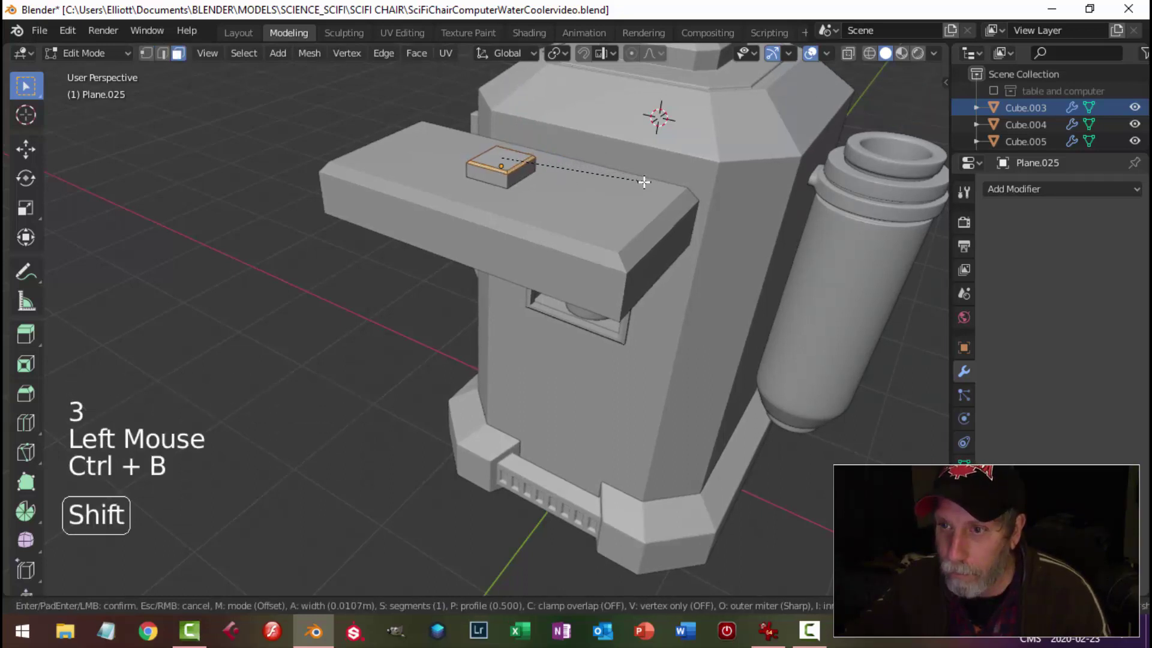
{"action": "left_click", "coordinate": [643, 180]}
{"action": "key", "text": "Tab"}
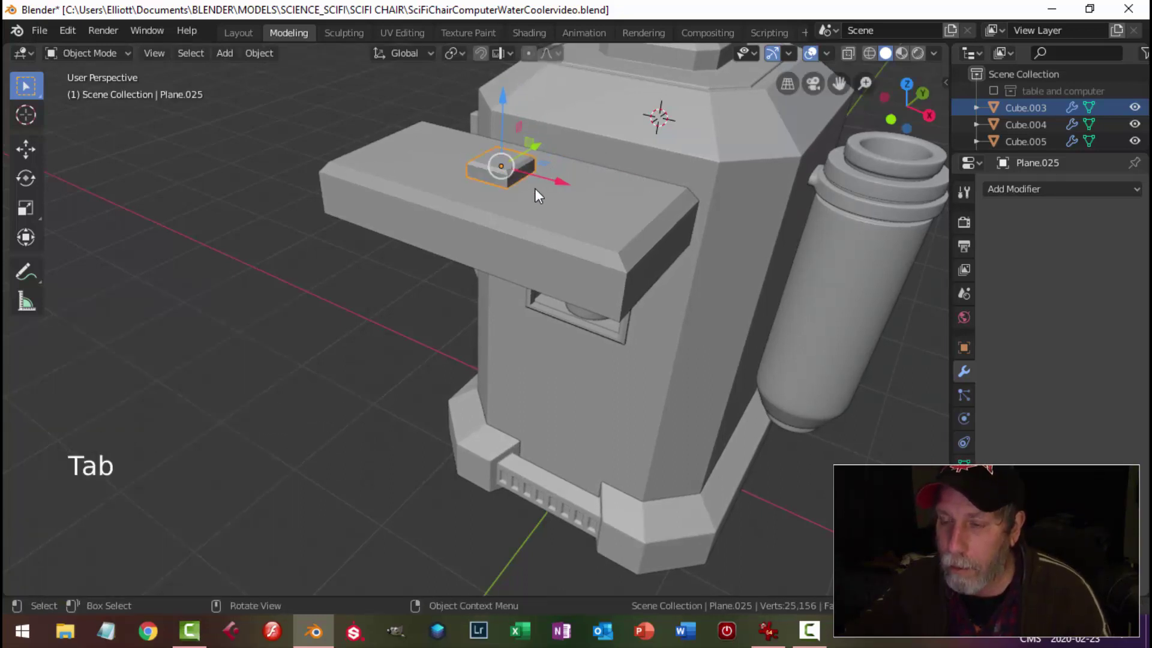
Move the small button block along negative X toward the slab's end and 0.129 m along Y toward the cooler
{"action": "key", "text": "alt+a"}
{"action": "middle_click_drag", "start_coordinate": [534, 188], "coordinate": [556, 211]}
{"action": "scroll", "coordinate": [556, 212], "scroll_direction": "down", "scroll_amount": 2}
{"action": "left_click", "coordinate": [528, 257]}
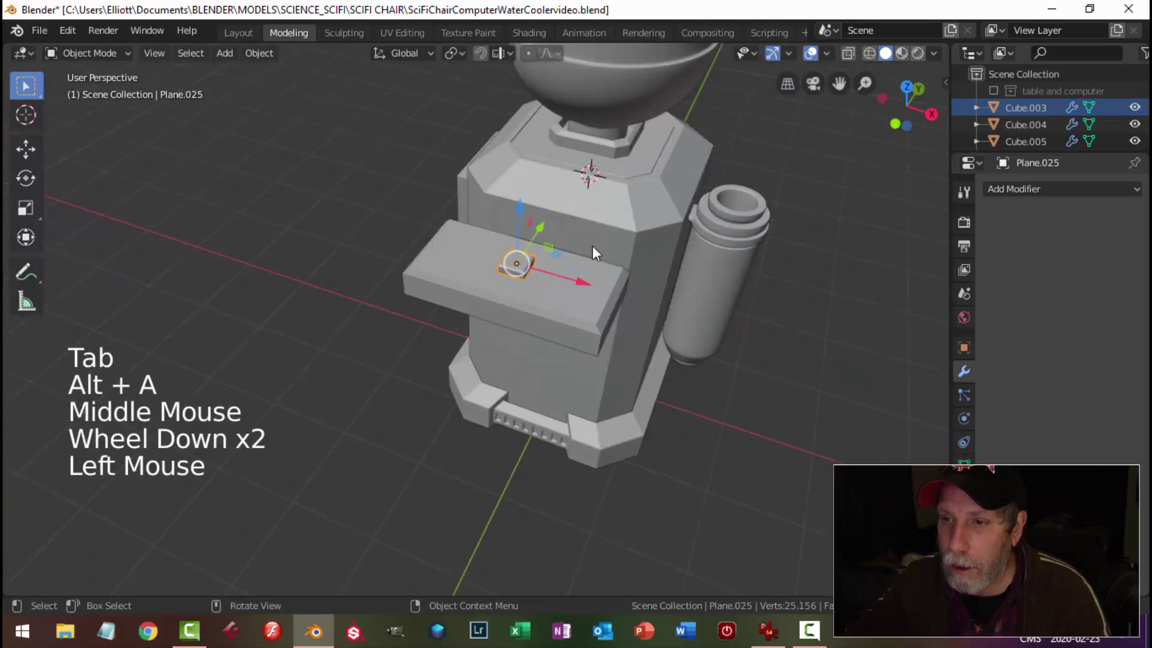
{"action": "middle_click_drag", "start_coordinate": [592, 246], "coordinate": [592, 283]}
{"action": "left_click_drag", "start_coordinate": [591, 283], "coordinate": [521, 264]}
{"action": "middle_click_drag", "start_coordinate": [522, 264], "coordinate": [463, 227]}
{"action": "left_click_drag", "start_coordinate": [462, 225], "coordinate": [477, 221]}
Lower the button block along Z in front view and shift it -0.0146 m along X
{"action": "middle_click_drag", "start_coordinate": [477, 222], "coordinate": [474, 422]}
{"action": "key", "text": "KP_1"}
{"action": "scroll", "coordinate": [558, 214], "scroll_direction": "up", "scroll_amount": 4}
{"action": "key", "text": "KP_Decimal"}
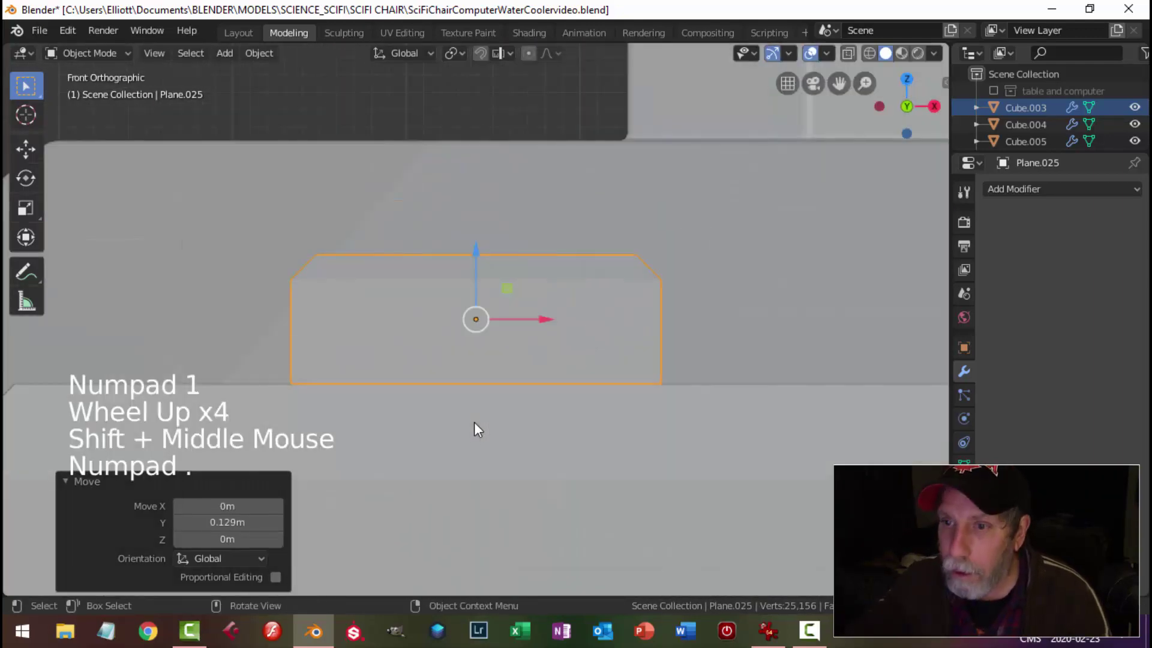
{"action": "left_click_drag", "start_coordinate": [475, 249], "coordinate": [528, 291]}
{"action": "scroll", "coordinate": [531, 318], "scroll_direction": "down", "scroll_amount": 4}
{"action": "scroll", "coordinate": [536, 341], "scroll_direction": "down", "scroll_amount": 2}
{"action": "middle_click_drag", "start_coordinate": [535, 341], "coordinate": [535, 405]}
{"action": "left_click_drag", "start_coordinate": [543, 324], "coordinate": [535, 322]}
Add an Array modifier to the button block with a count of 4 and a relative X offset of 1.500
{"action": "scroll", "coordinate": [614, 342], "scroll_direction": "down", "scroll_amount": 3}
{"action": "middle_click_drag", "start_coordinate": [614, 342], "coordinate": [534, 330], "text": "shift"}
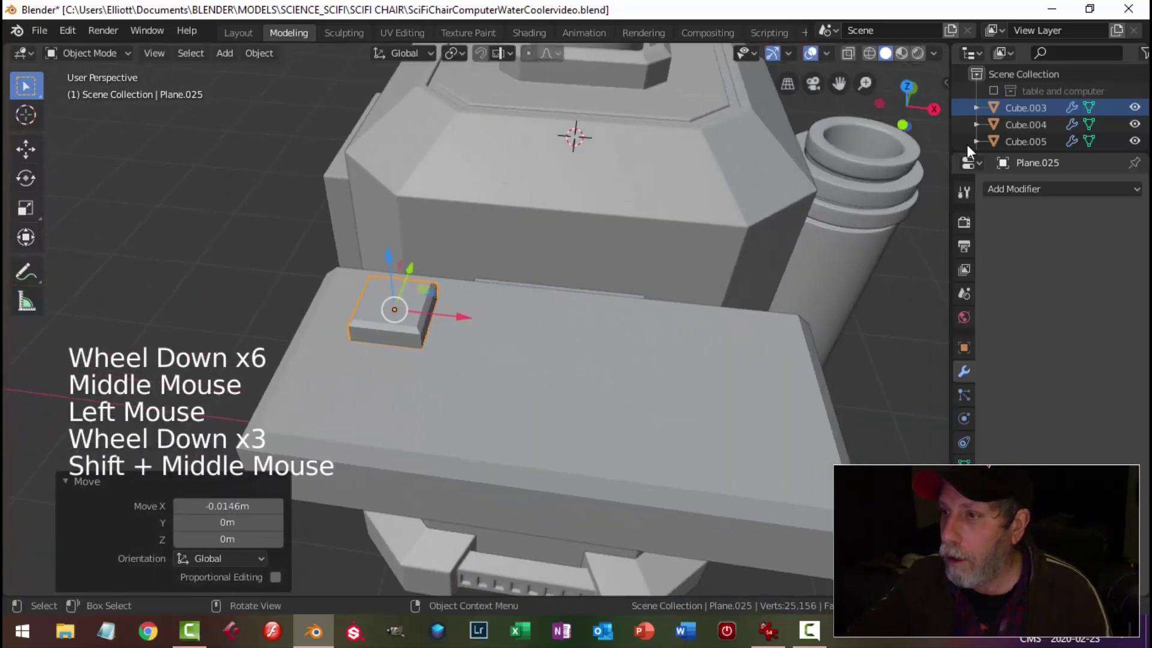
{"action": "left_click", "coordinate": [1016, 188]}
{"action": "left_click", "coordinate": [864, 230]}
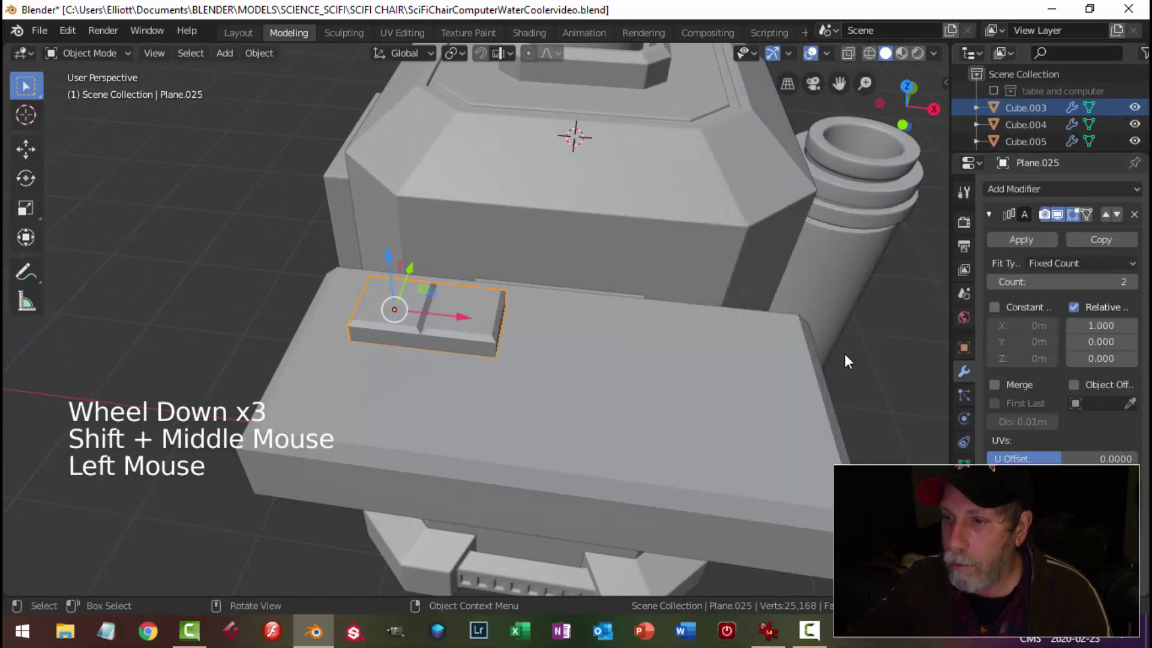
{"action": "left_click", "coordinate": [1132, 282]}
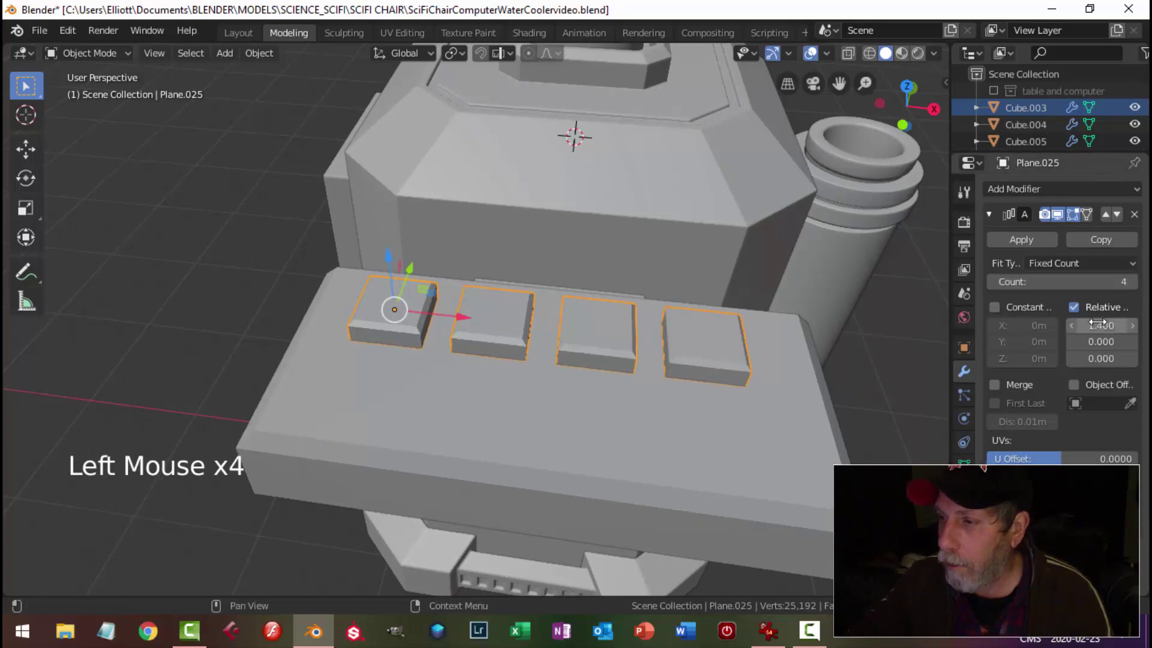
{"action": "left_click", "coordinate": [1132, 325]}
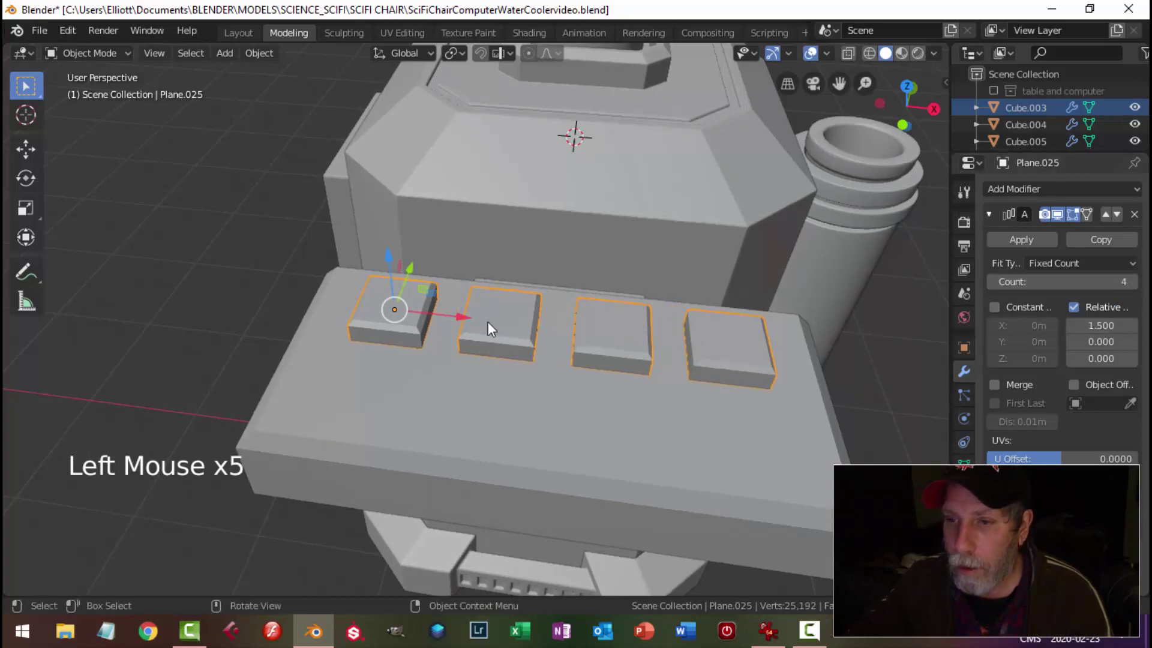
Centre the button row on the slab from top view by moving it -0.0201 m along X and slightly back along Y
{"action": "key", "text": "KP_7"}
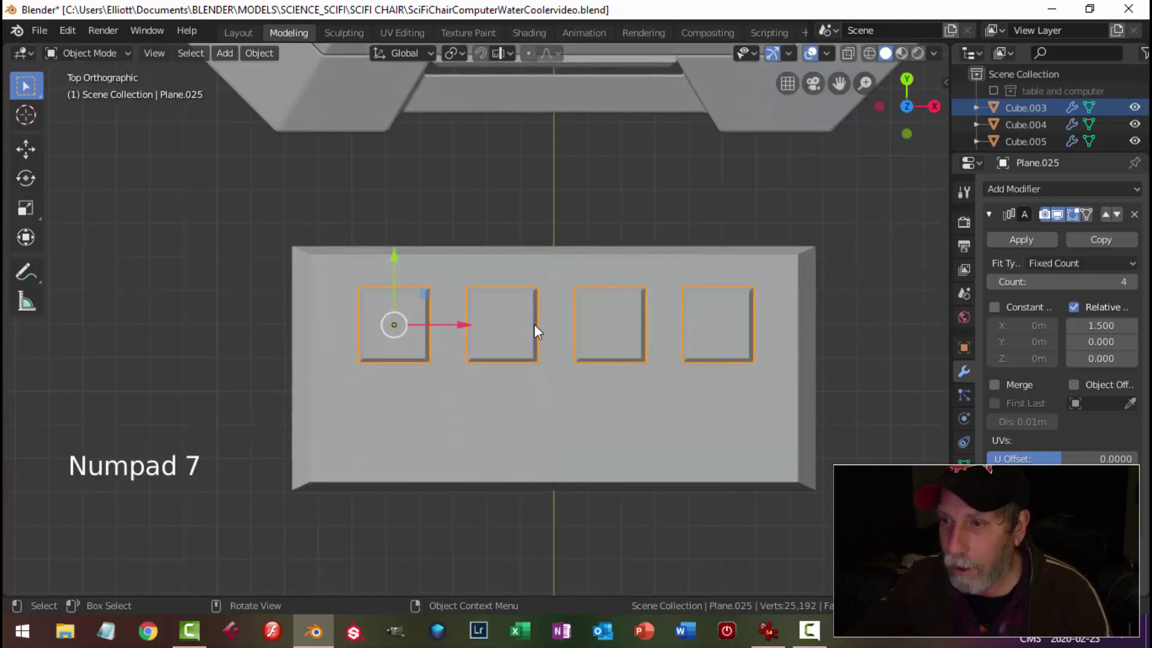
{"action": "left_click_drag", "start_coordinate": [473, 325], "coordinate": [459, 322]}
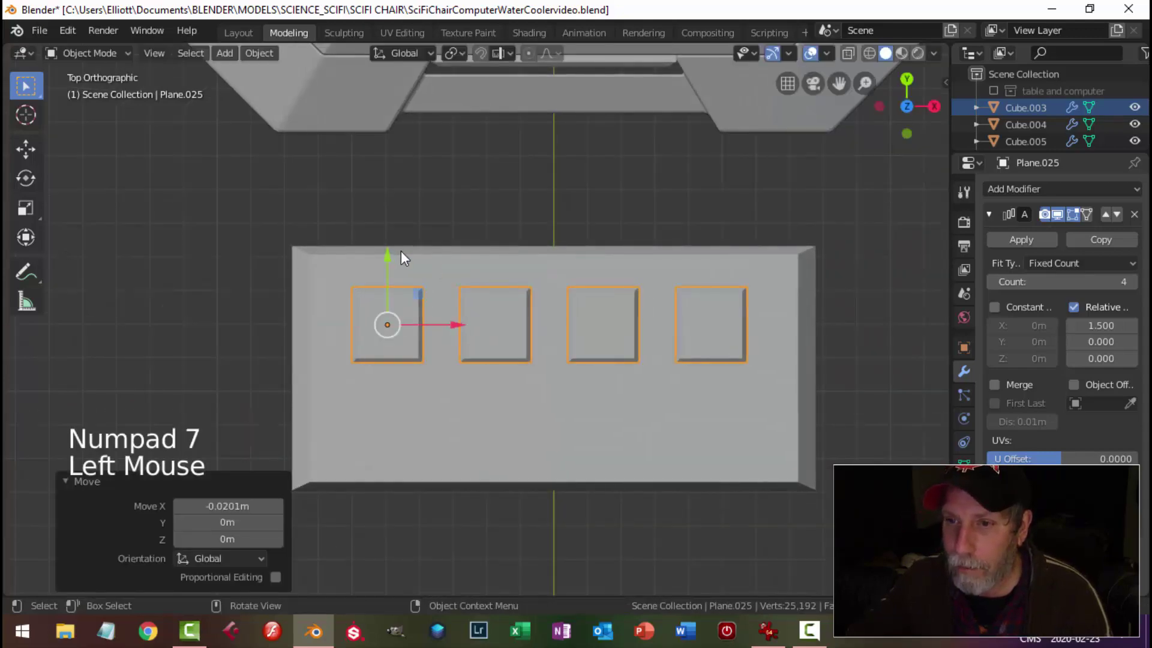
{"action": "left_click_drag", "start_coordinate": [387, 256], "coordinate": [391, 249]}
Duplicate the four-button row and move the copy about -0.33 m along Y to form a second row on the slab
{"action": "middle_click_drag", "start_coordinate": [642, 275], "coordinate": [495, 247]}
{"action": "key", "text": "shift+d"}
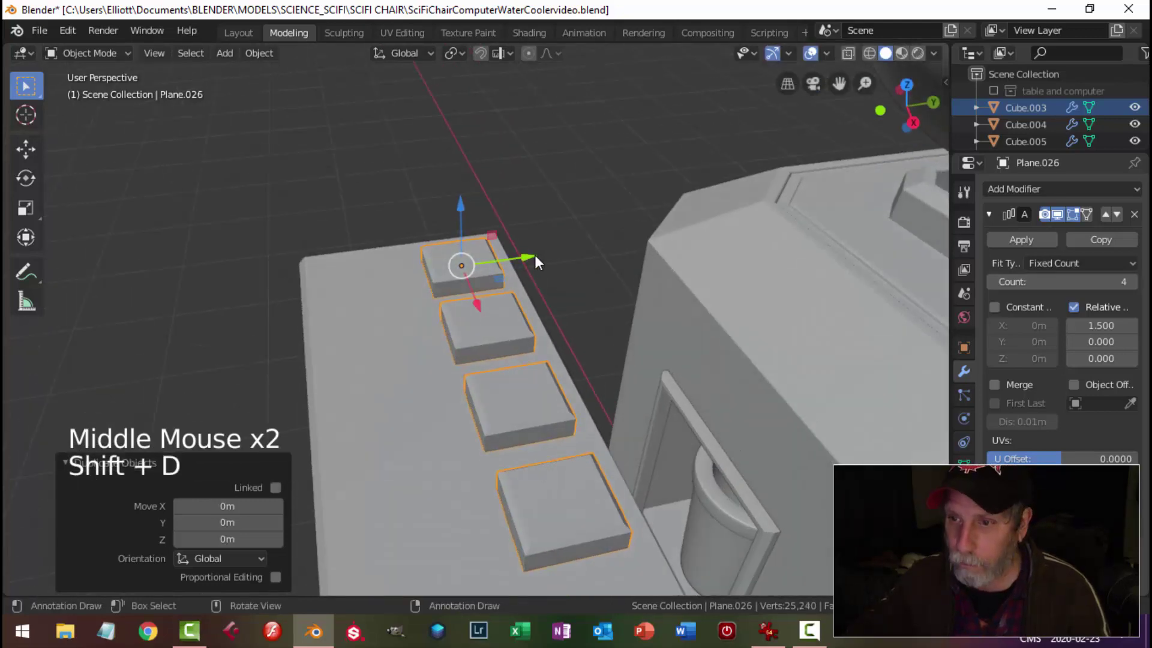
{"action": "left_click", "coordinate": [523, 253]}
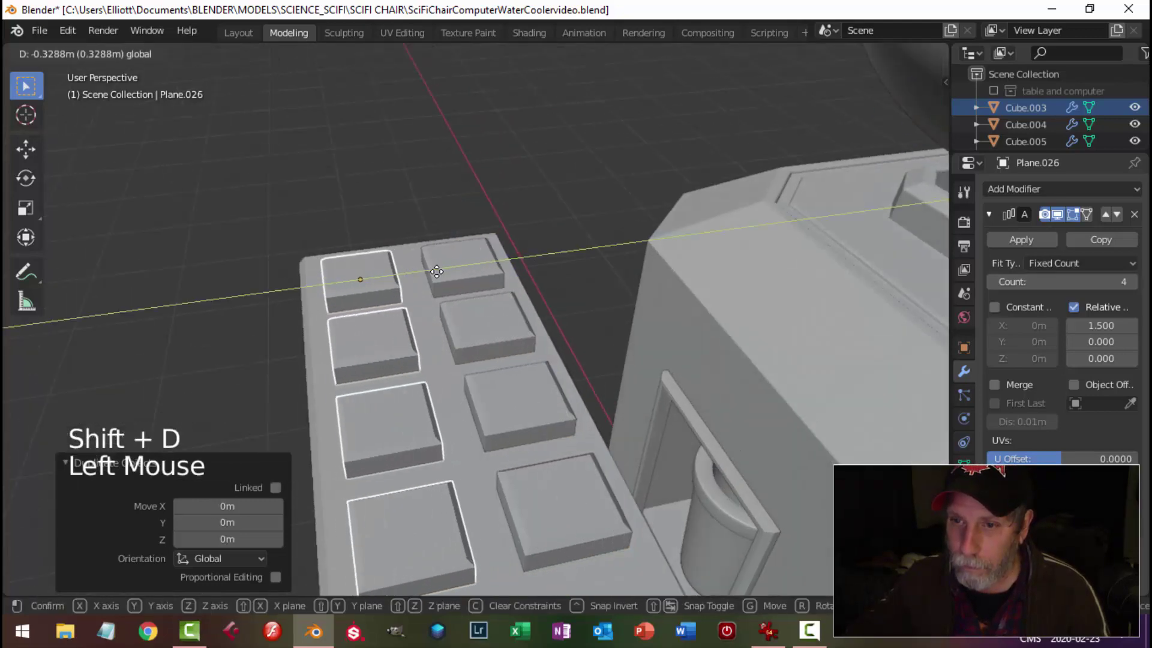
{"action": "key", "text": "alt+a"}
Flatten both button rows to 0.725 of their height along Z and lower them onto the slab
{"action": "scroll", "coordinate": [467, 332], "scroll_direction": "down", "scroll_amount": 2}
{"action": "scroll", "coordinate": [467, 332], "scroll_direction": "down", "scroll_amount": 2}
{"action": "middle_click_drag", "start_coordinate": [467, 332], "coordinate": [561, 247]}
{"action": "scroll", "coordinate": [552, 376], "scroll_direction": "down", "scroll_amount": 2}
{"action": "scroll", "coordinate": [627, 349], "scroll_direction": "up", "scroll_amount": 2}
{"action": "middle_click_drag", "start_coordinate": [627, 349], "coordinate": [565, 348]}
{"action": "scroll", "coordinate": [565, 347], "scroll_direction": "up", "scroll_amount": 2}
{"action": "left_click", "coordinate": [578, 351]}
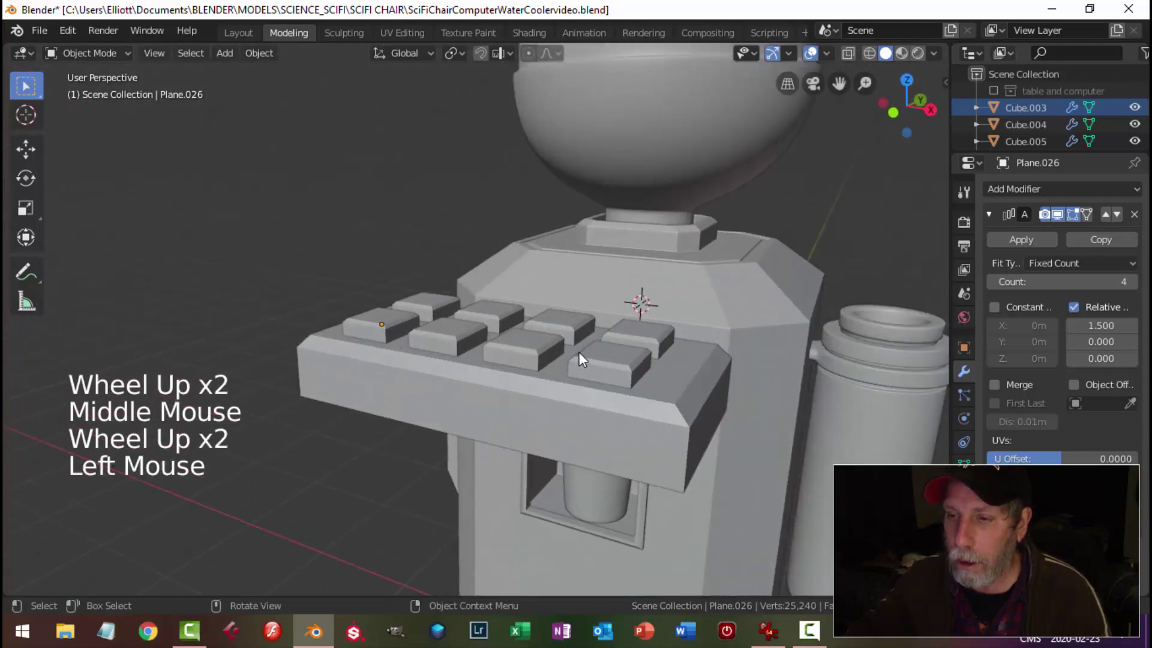
{"action": "left_click", "coordinate": [574, 320], "text": "shift"}
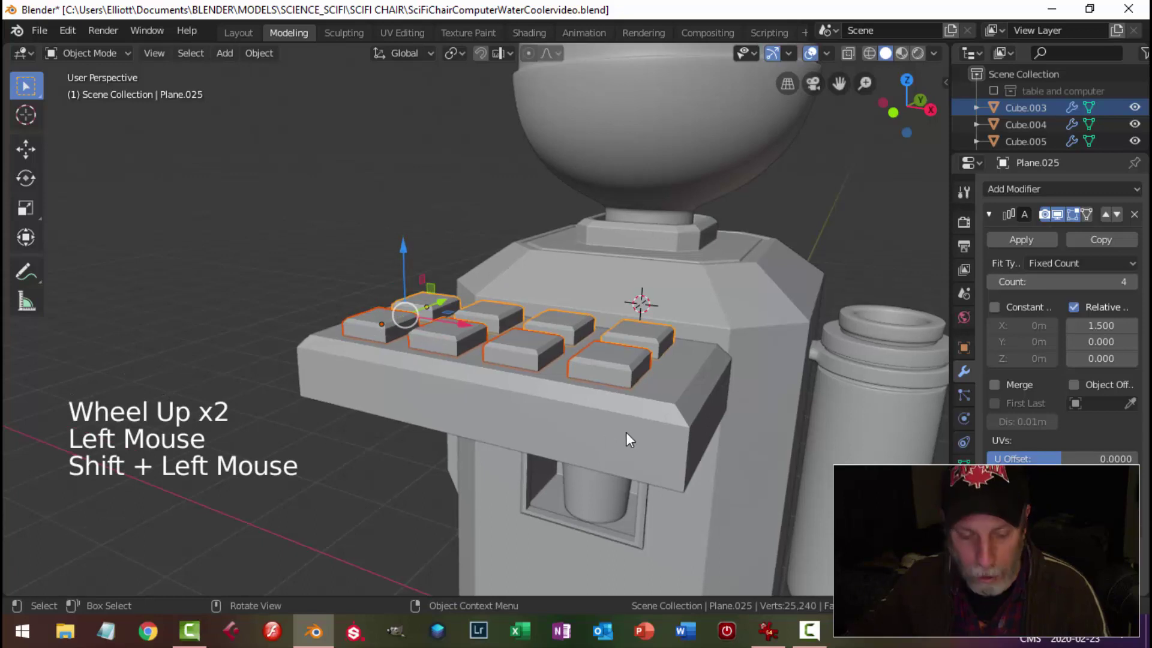
{"action": "key", "text": "s"}
{"action": "key", "text": "z"}
{"action": "left_click", "coordinate": [567, 397]}
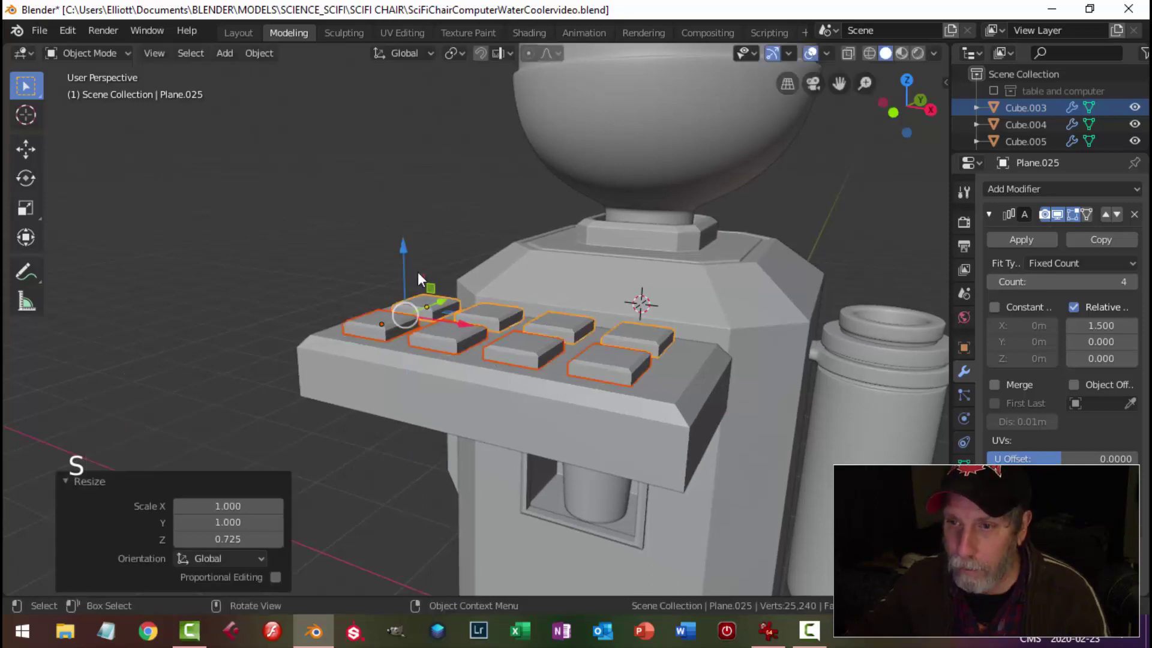
{"action": "left_click", "coordinate": [407, 246]}
{"action": "key", "text": "alt+a"}
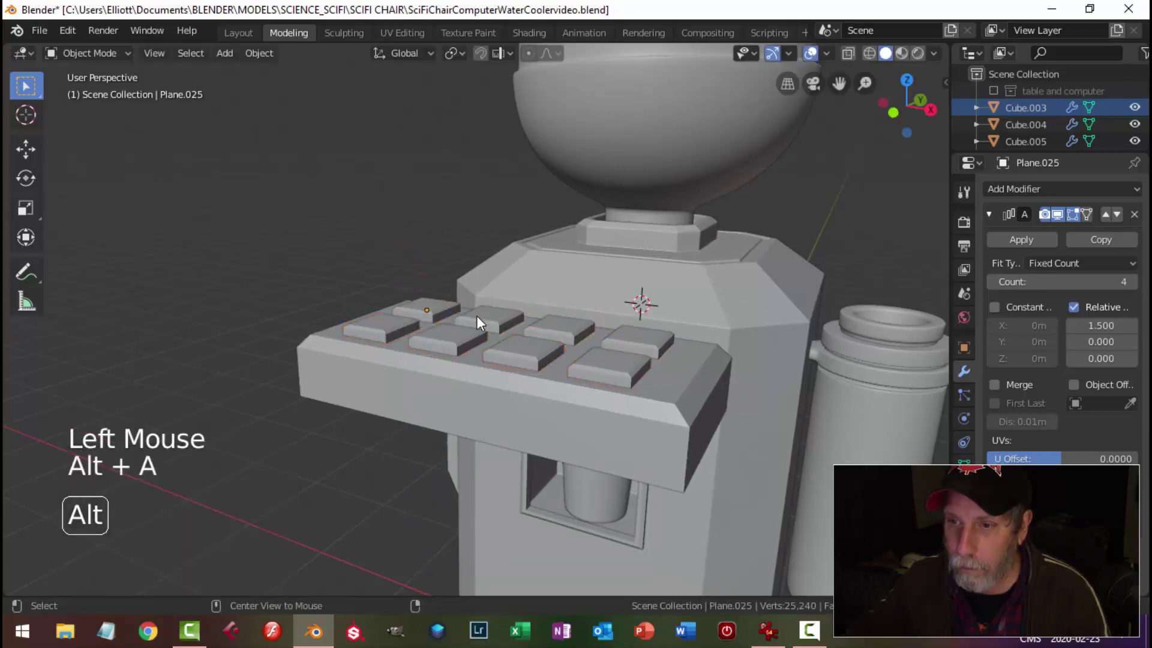
{"action": "scroll", "coordinate": [476, 315], "scroll_direction": "down", "scroll_amount": 3}
{"action": "middle_click_drag", "start_coordinate": [479, 320], "coordinate": [535, 388]}
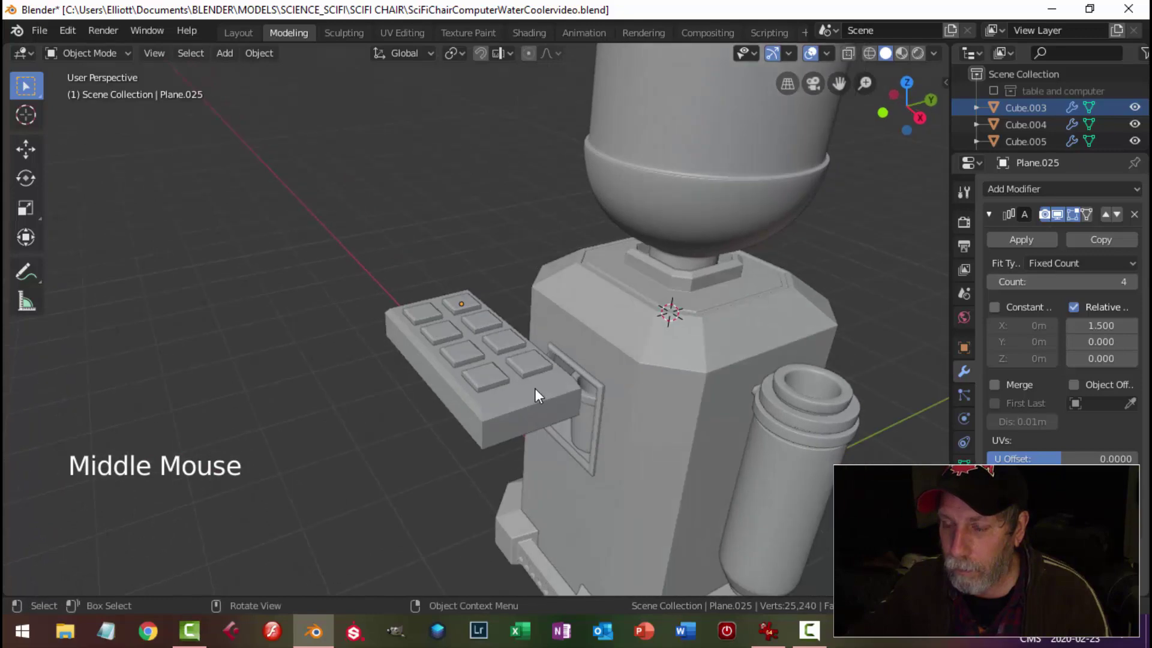
{"action": "scroll", "coordinate": [536, 384], "scroll_direction": "up", "scroll_amount": 2}
{"action": "left_click", "coordinate": [556, 412]}
{"action": "scroll", "coordinate": [522, 390], "scroll_direction": "down", "scroll_amount": 3}
{"action": "left_click", "coordinate": [514, 392], "text": "shift"}
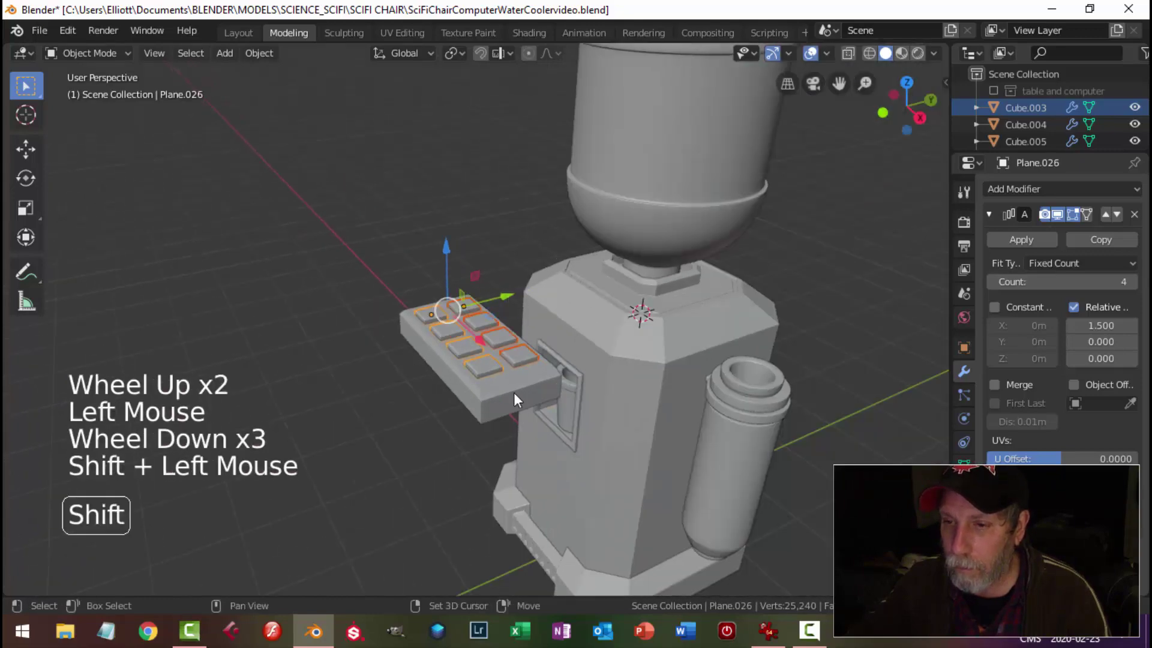
{"action": "left_click", "coordinate": [515, 393], "text": "shift"}
{"action": "middle_click_drag", "start_coordinate": [598, 394], "coordinate": [527, 353]}
{"action": "key", "text": "alt+a"}
{"action": "scroll", "coordinate": [636, 412], "scroll_direction": "down", "scroll_amount": 3}
{"action": "scroll", "coordinate": [498, 363], "scroll_direction": "up", "scroll_amount": 2}
{"action": "left_click", "coordinate": [486, 350]}
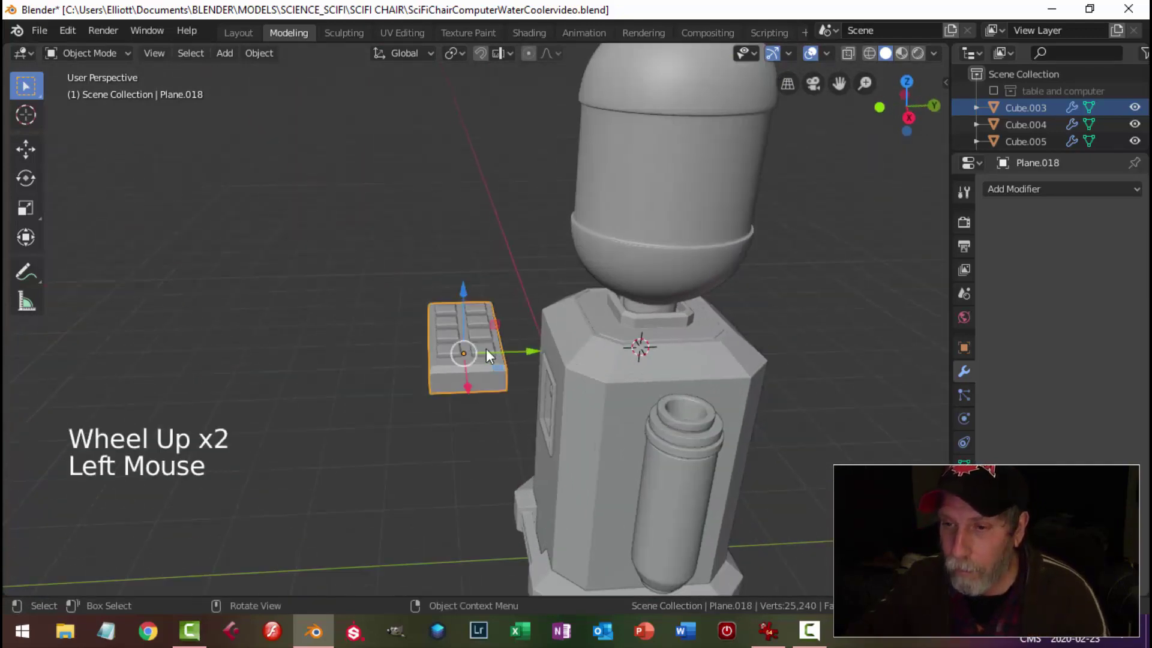
{"action": "scroll", "coordinate": [467, 363], "scroll_direction": "up", "scroll_amount": 2}
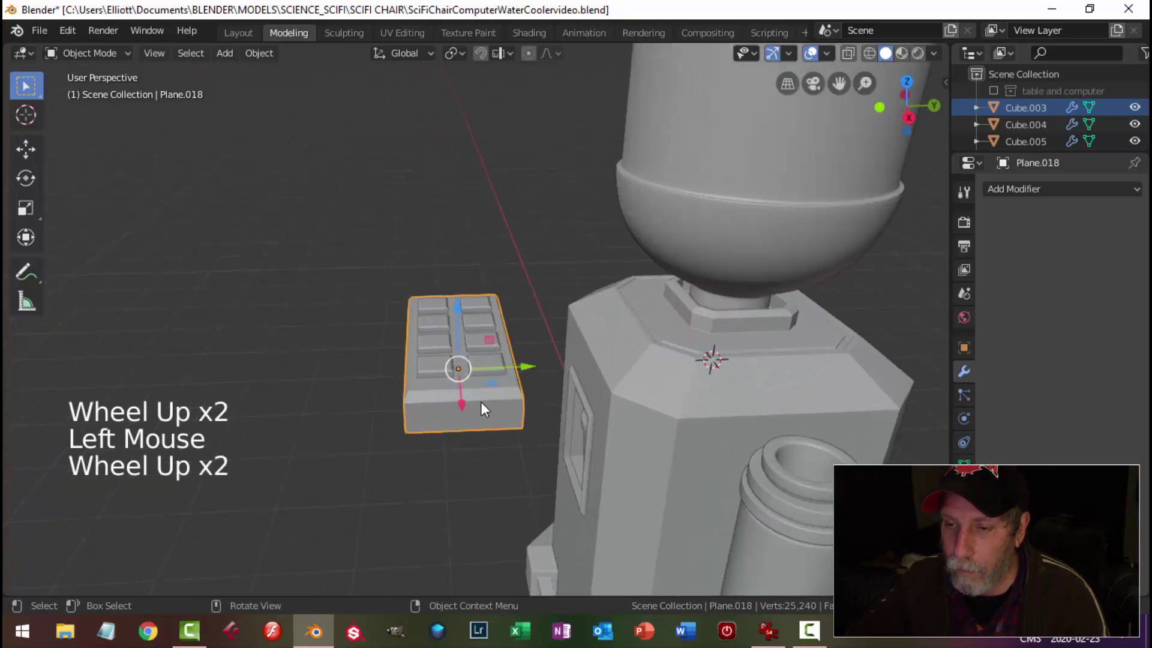
{"action": "key", "text": "alt+a"}
Inset the underside face of the control panel slab to leave a narrow border around it
{"action": "middle_click_drag", "start_coordinate": [480, 401], "coordinate": [554, 360]}
{"action": "left_click", "coordinate": [564, 380]}
{"action": "key", "text": "Tab"}
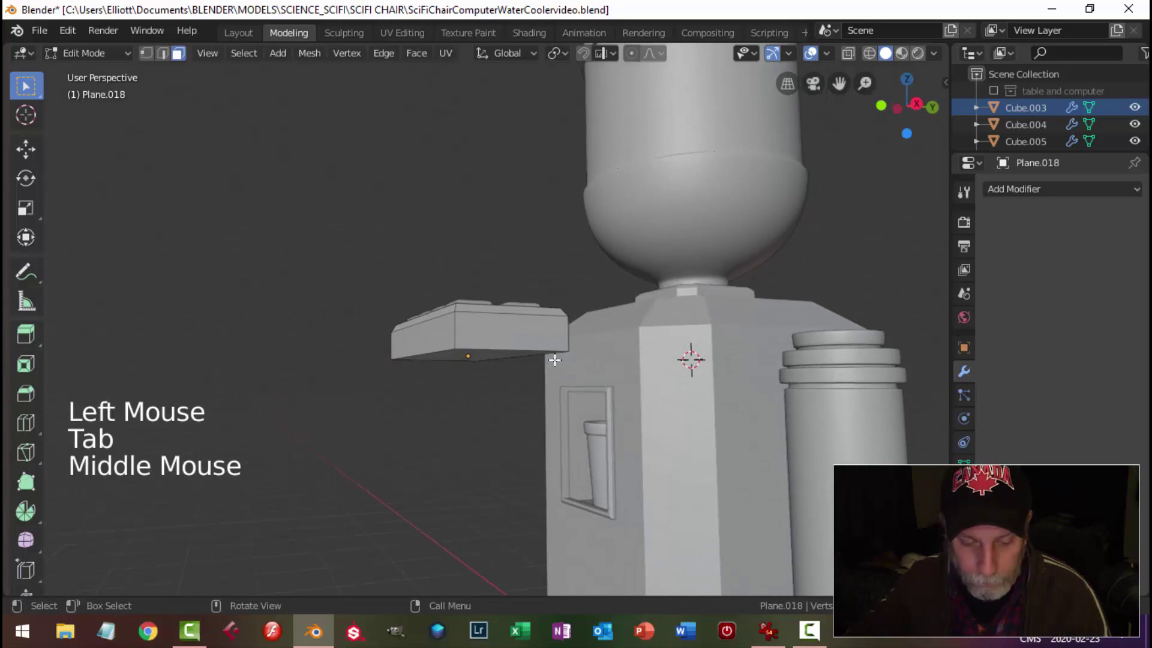
{"action": "key", "text": "2"}
{"action": "left_click", "coordinate": [514, 352], "text": "alt+shift"}
{"action": "key", "text": "alt+a"}
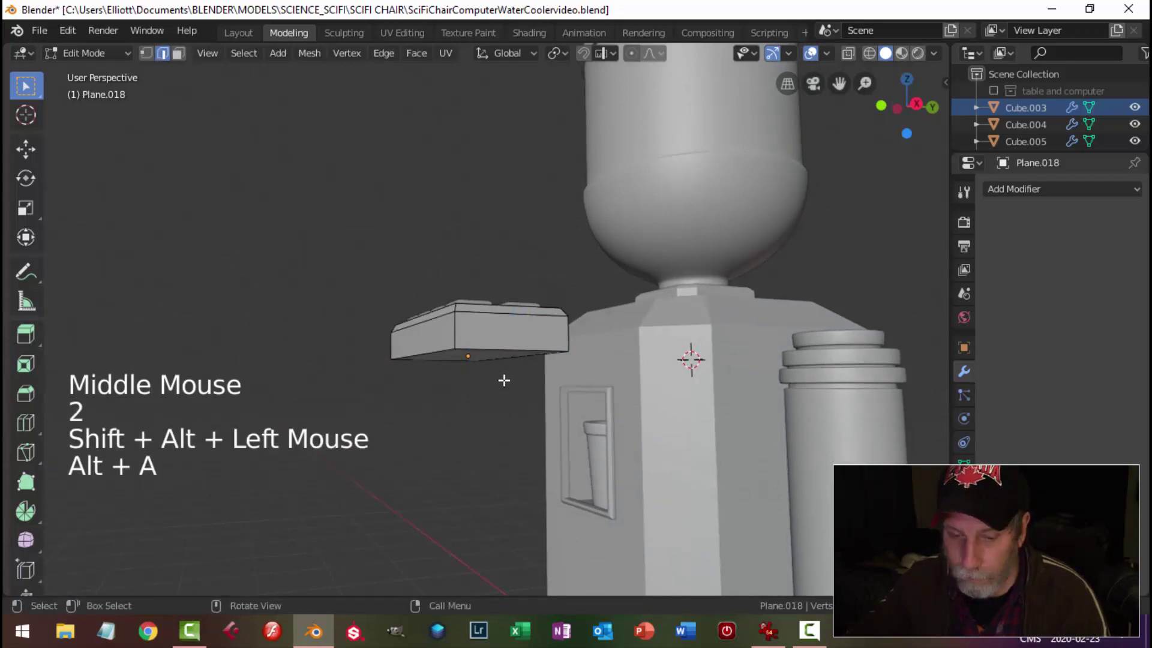
{"action": "key", "text": "3"}
{"action": "middle_click_drag", "start_coordinate": [503, 376], "coordinate": [509, 342]}
{"action": "left_click", "coordinate": [472, 331]}
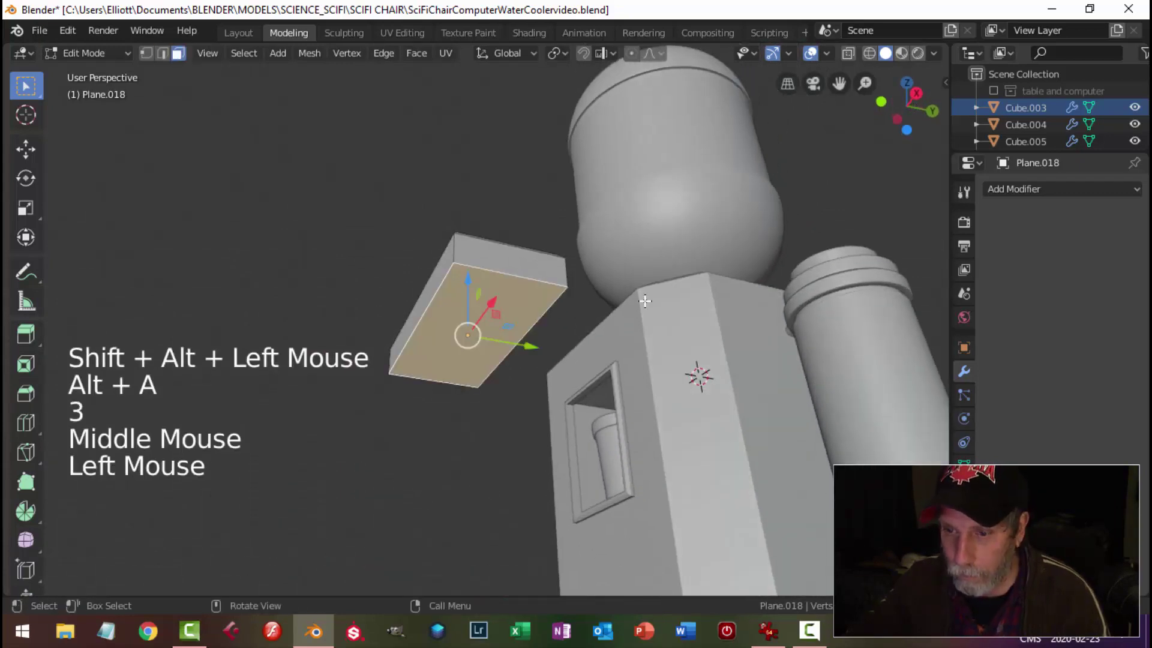
{"action": "key", "text": "i"}
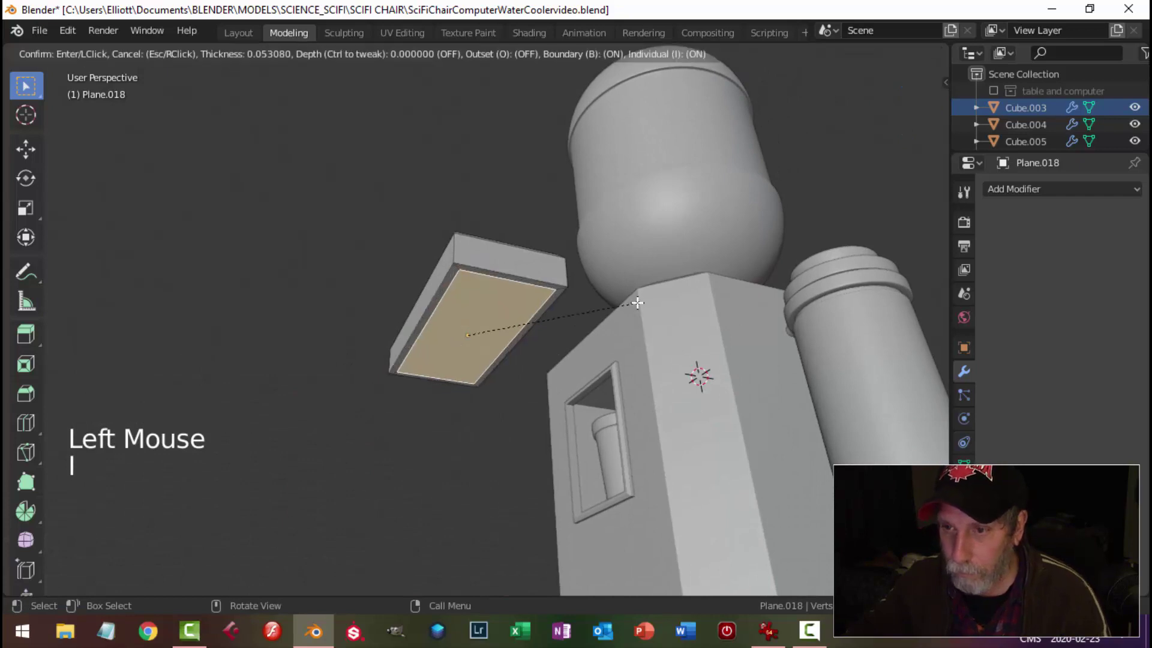
{"action": "left_click", "coordinate": [560, 304]}
Lower the inset underside face along Z to give the slab's bottom a bevelled edge
{"action": "middle_click_drag", "start_coordinate": [560, 304], "coordinate": [464, 297]}
{"action": "left_click_drag", "start_coordinate": [465, 297], "coordinate": [463, 295]}
{"action": "key", "text": "alt+a"}
{"action": "mouse_move", "coordinate": [464, 296]}
{"action": "middle_mouse_down"}
{"action": "mouse_move", "coordinate": [548, 295]}
{"action": "mouse_move", "coordinate": [516, 290]}
{"action": "mouse_move", "coordinate": [456, 308]}
{"action": "middle_mouse_up"}
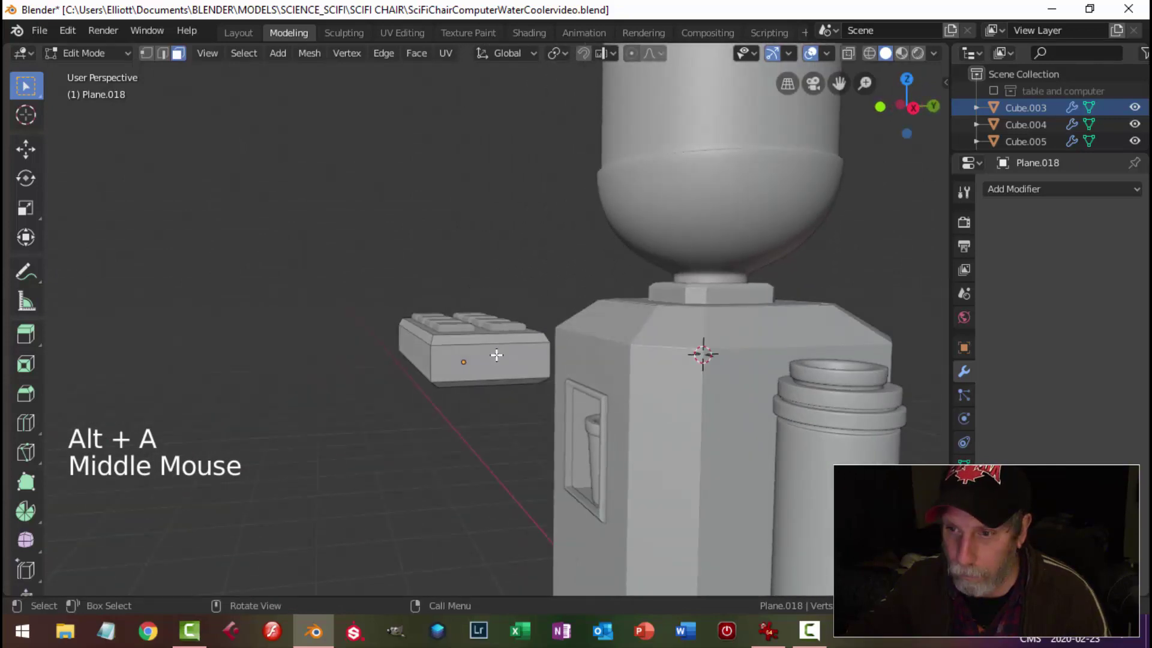
Inset the slab's positive-X end face by 0.0832 m and scale the inner face to 0.426 along Y
{"action": "left_click", "coordinate": [496, 355]}
{"action": "middle_click_drag", "start_coordinate": [497, 355], "coordinate": [784, 352]}
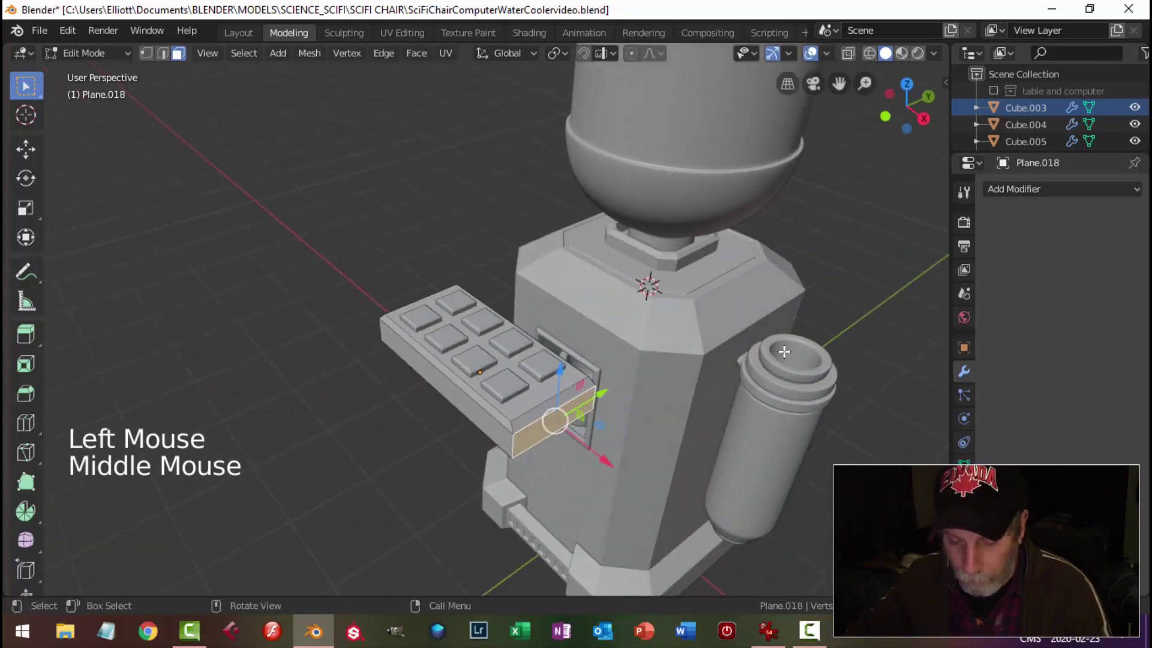
{"action": "key", "text": "i"}
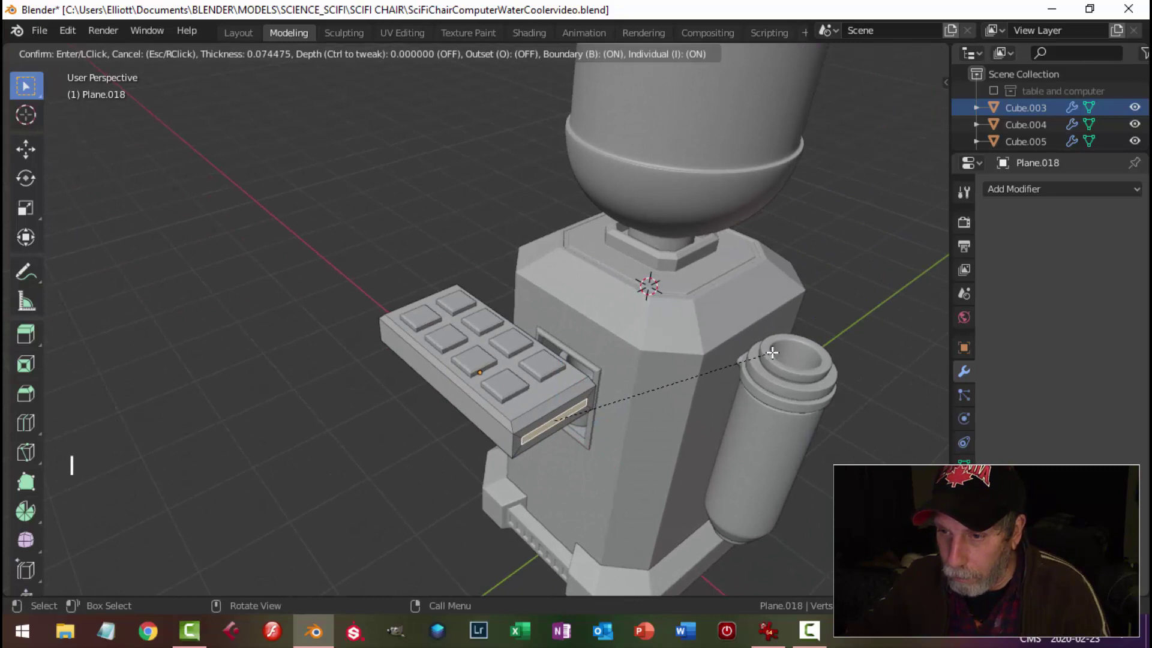
{"action": "left_click", "coordinate": [770, 351]}
{"action": "middle_click_drag", "start_coordinate": [770, 351], "coordinate": [685, 339]}
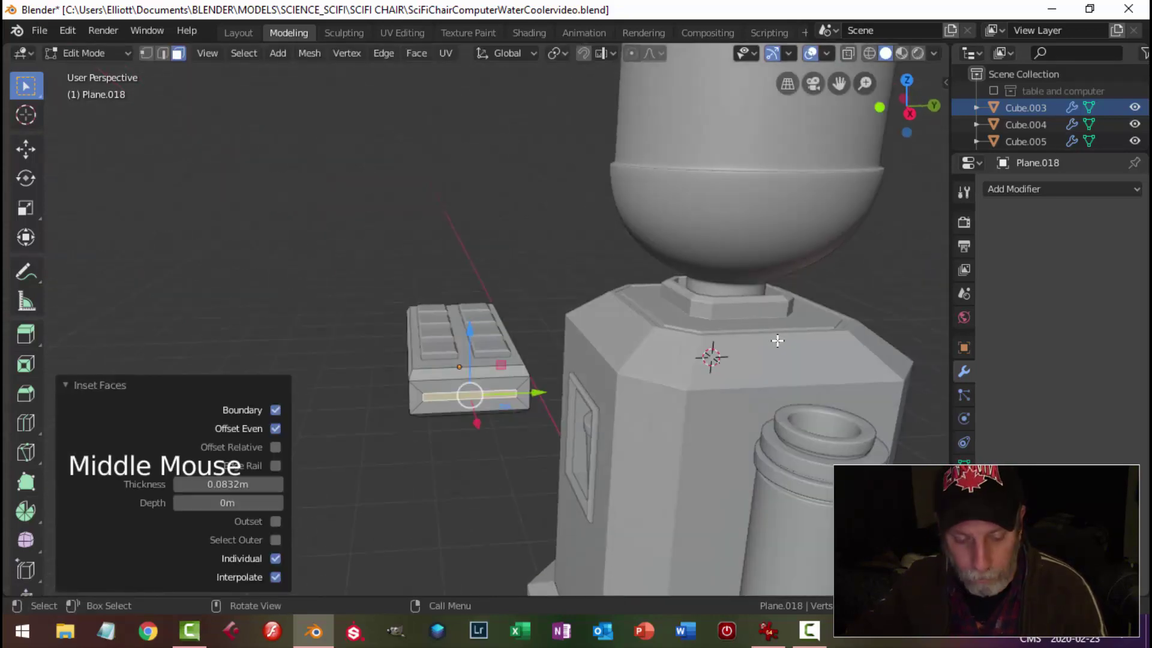
{"action": "key", "text": "s"}
{"action": "key", "text": "y"}
{"action": "left_click", "coordinate": [598, 350]}
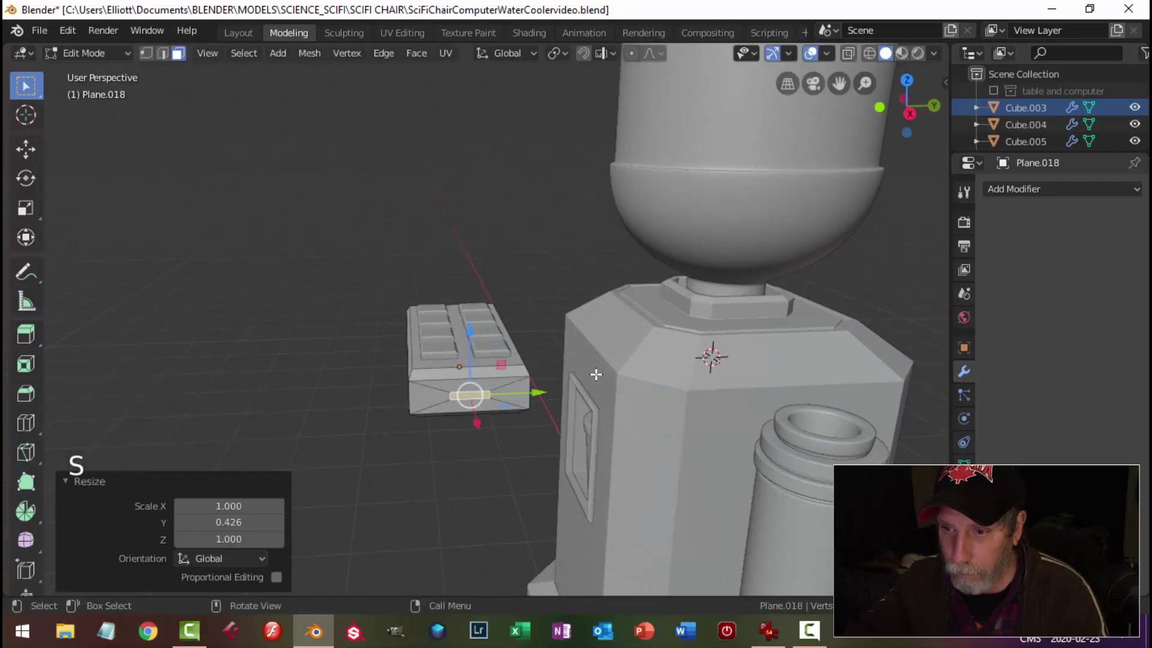
Extrude the small inner face on the slab's end outward by 0.0554 m as a connector
{"action": "middle_click_drag", "start_coordinate": [598, 349], "coordinate": [591, 399]}
{"action": "key", "text": "e"}
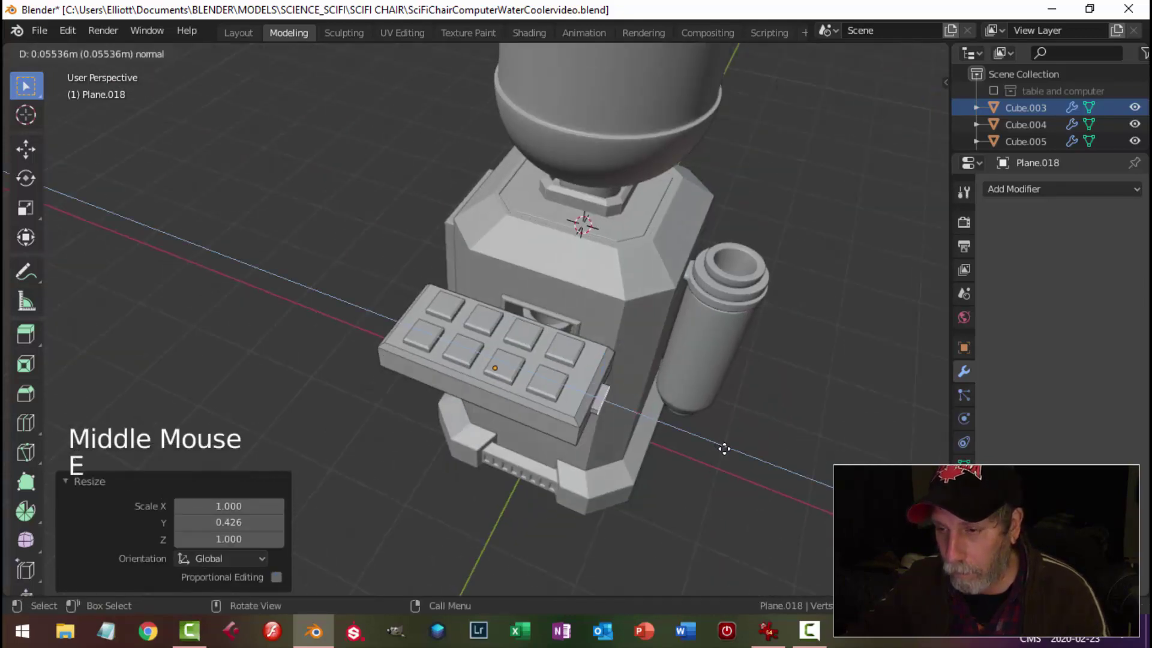
{"action": "left_click", "coordinate": [724, 448]}
{"action": "middle_click_drag", "start_coordinate": [732, 442], "coordinate": [701, 445]}
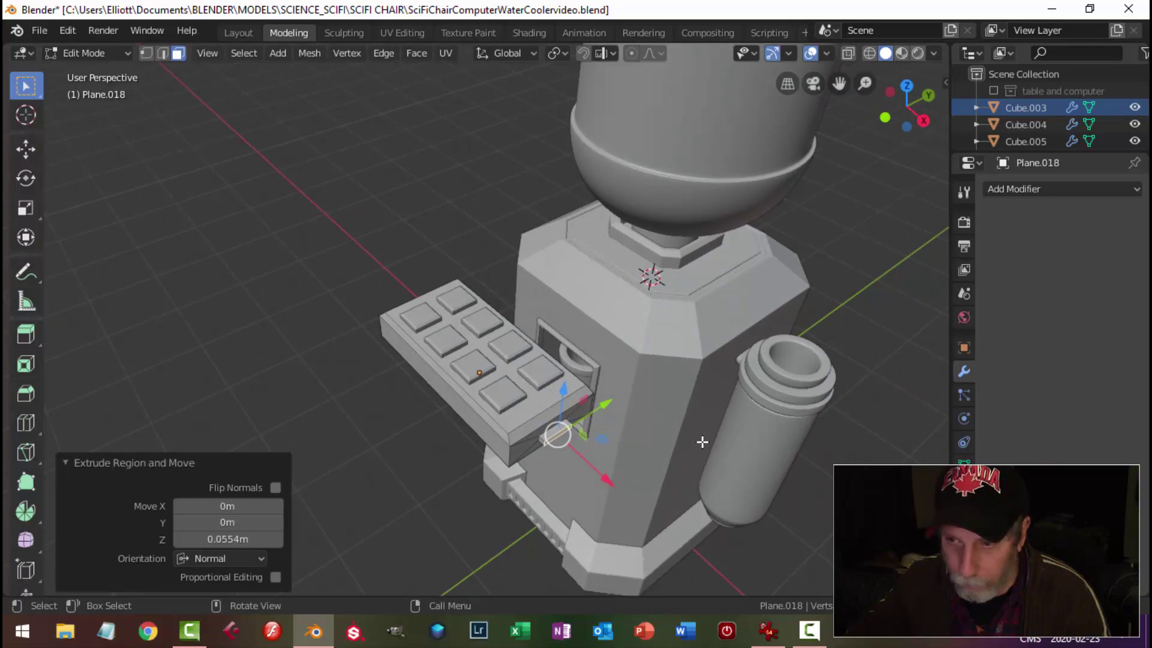
Extrude the connector's end face in place, scale it up, and extrude it outward into a wider side block
{"action": "key", "text": "s"}
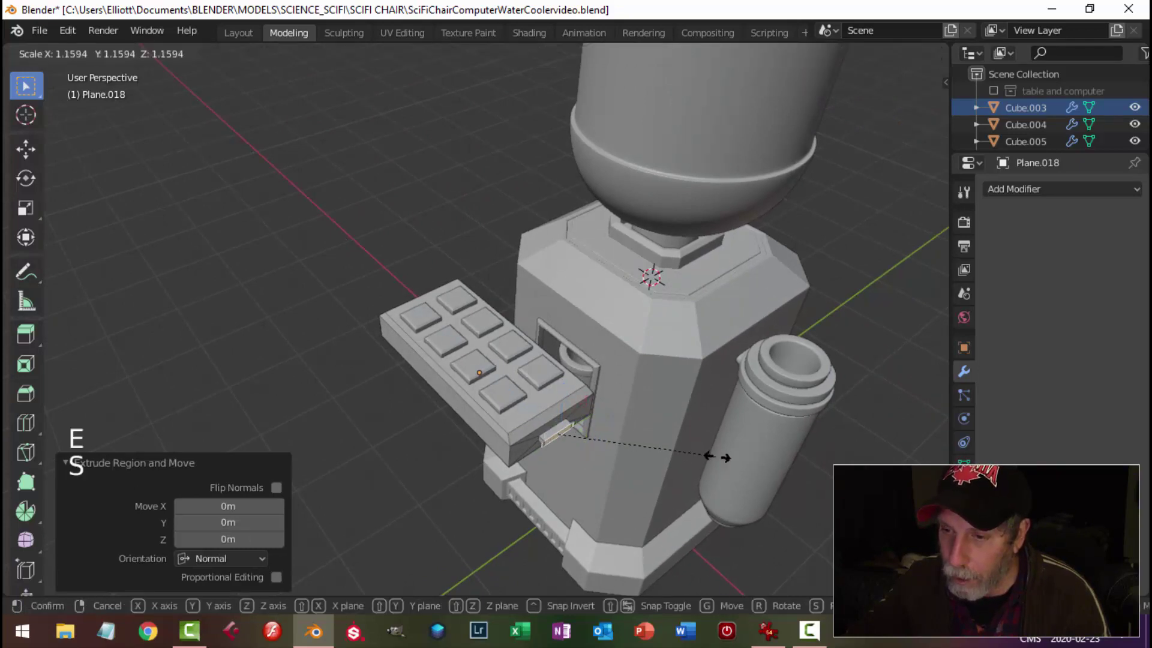
{"action": "left_click", "coordinate": [893, 420]}
{"action": "middle_click_drag", "start_coordinate": [893, 420], "coordinate": [739, 483]}
{"action": "key", "text": "e"}
{"action": "left_click_drag", "start_coordinate": [665, 444], "coordinate": [702, 464]}
{"action": "key", "text": "alt+a"}
Extrude the side block's top face 0.0299 m upward and scale it down slightly for a bevelled top edge
{"action": "middle_click_drag", "start_coordinate": [745, 475], "coordinate": [504, 380]}
{"action": "left_click", "coordinate": [583, 413]}
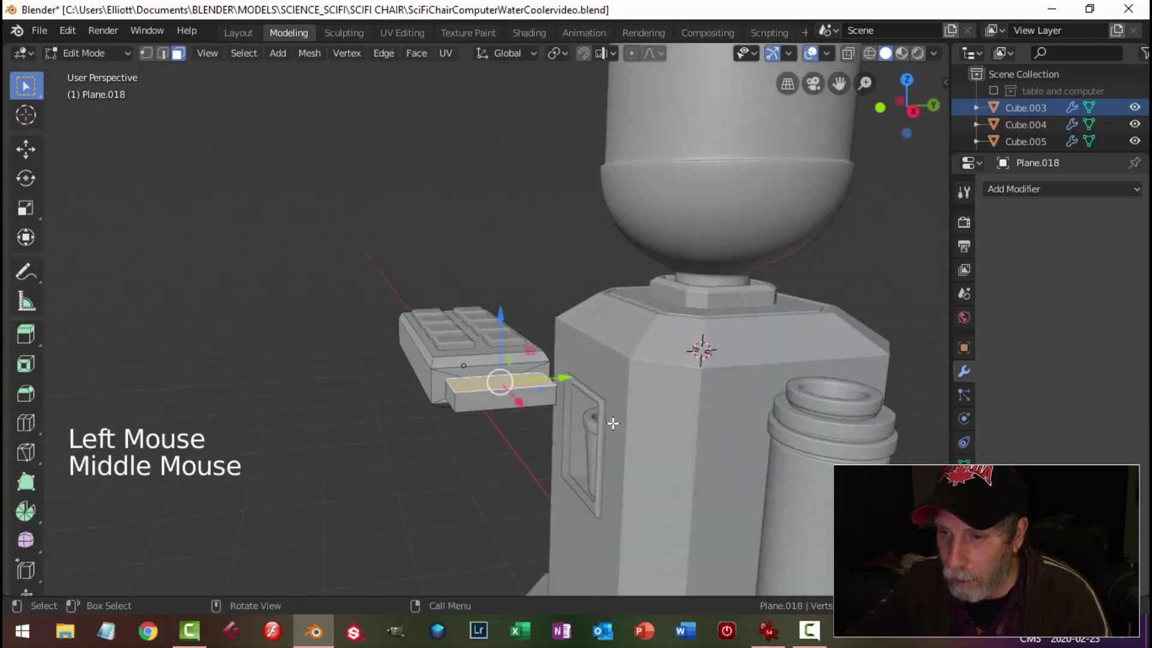
{"action": "key", "text": "e"}
{"action": "left_click", "coordinate": [615, 418]}
{"action": "key", "text": "s"}
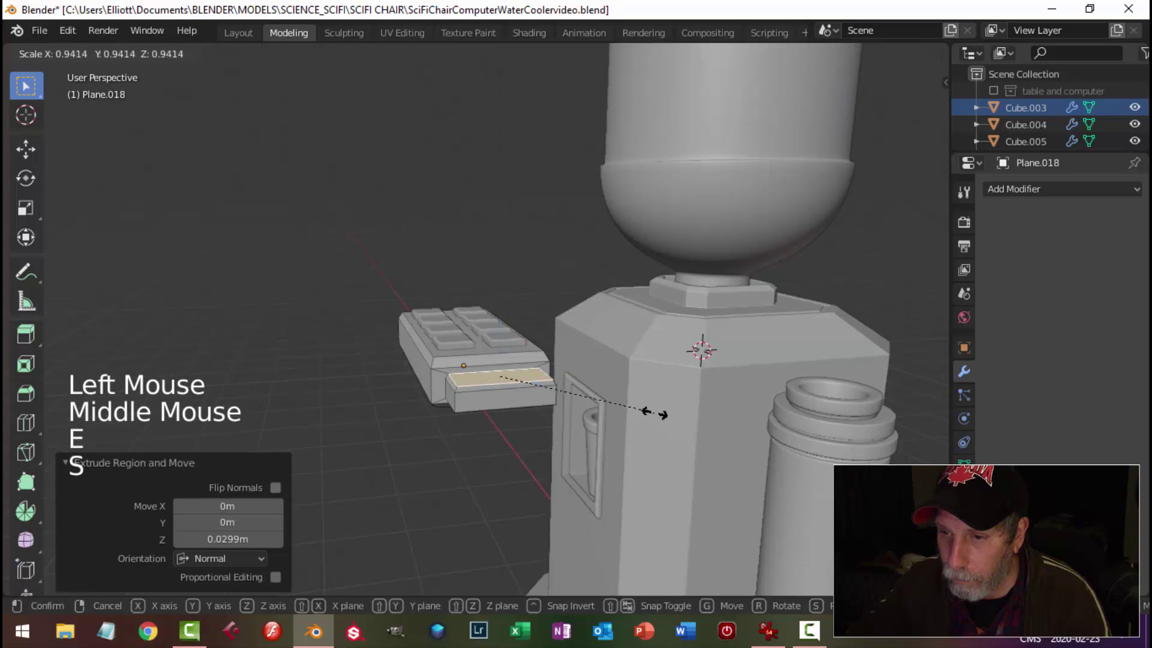
{"action": "left_click", "coordinate": [652, 414]}
{"action": "key", "text": "alt+a"}
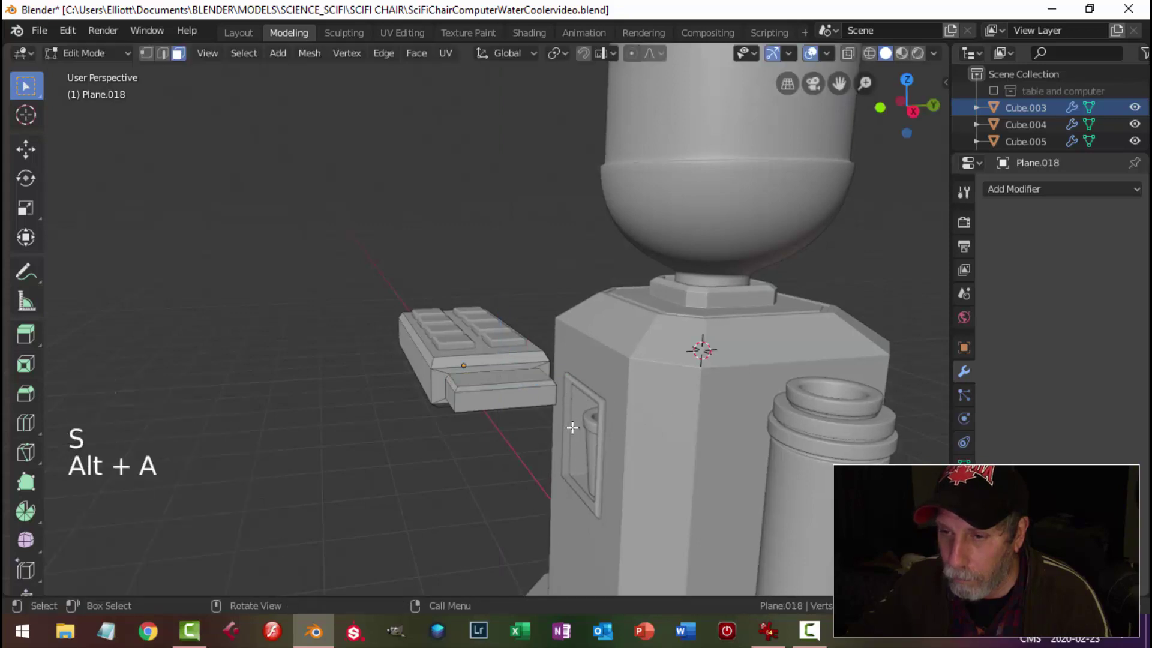
Inset the side block's top face to a narrow strip and extrude it down into the block to cut a slot
{"action": "left_click", "coordinate": [522, 375]}
{"action": "middle_click_drag", "start_coordinate": [666, 416], "coordinate": [670, 452]}
{"action": "key", "text": "i"}
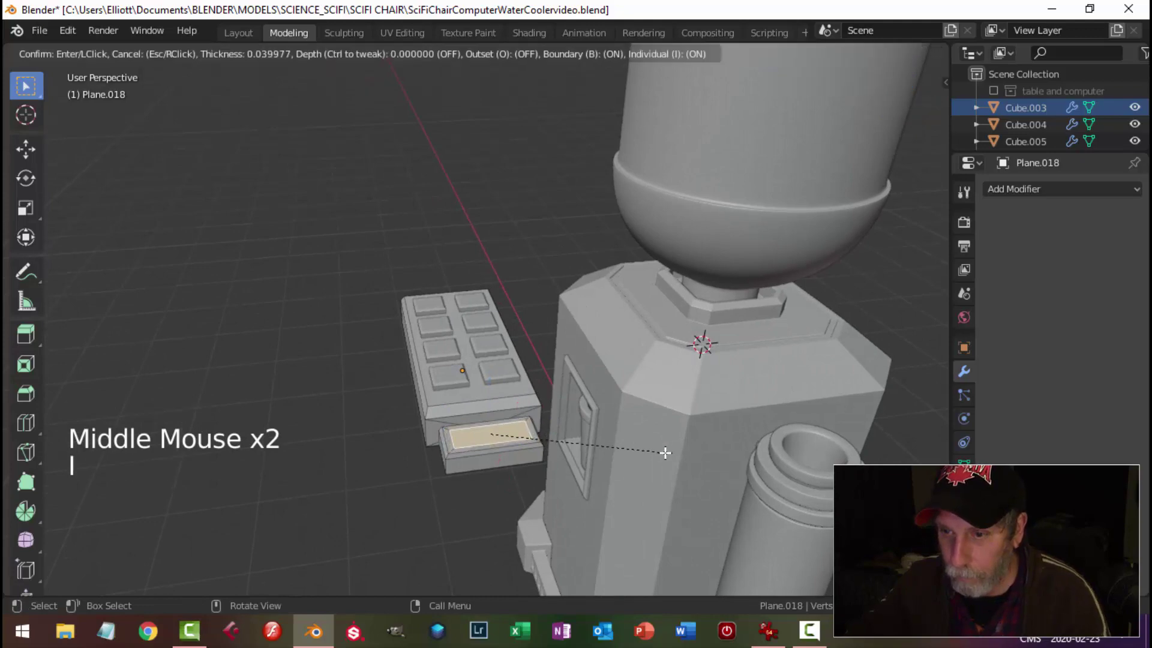
{"action": "left_click", "coordinate": [653, 453]}
{"action": "middle_click_drag", "start_coordinate": [653, 452], "coordinate": [611, 561]}
{"action": "key", "text": "e"}
{"action": "left_click", "coordinate": [581, 460]}
{"action": "key", "text": "Tab"}
{"action": "scroll", "coordinate": [659, 488], "scroll_direction": "up", "scroll_amount": 2}
{"action": "middle_click_drag", "start_coordinate": [658, 488], "coordinate": [586, 378]}
{"action": "key", "text": "alt+a"}
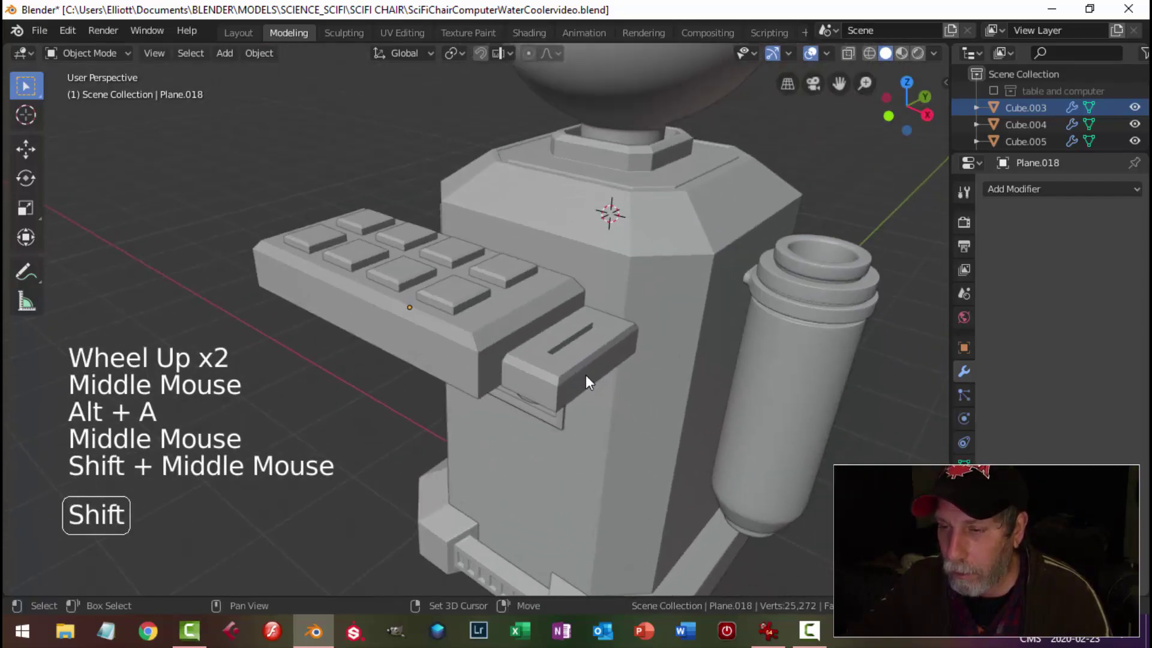
Inset the underside face of the slotted side block
{"action": "scroll", "coordinate": [634, 444], "scroll_direction": "up", "scroll_amount": 2}
{"action": "middle_click_drag", "start_coordinate": [635, 444], "coordinate": [630, 414]}
{"action": "middle_click_drag", "start_coordinate": [630, 414], "coordinate": [501, 188]}
{"action": "left_click", "coordinate": [493, 238]}
{"action": "key", "text": "Tab"}
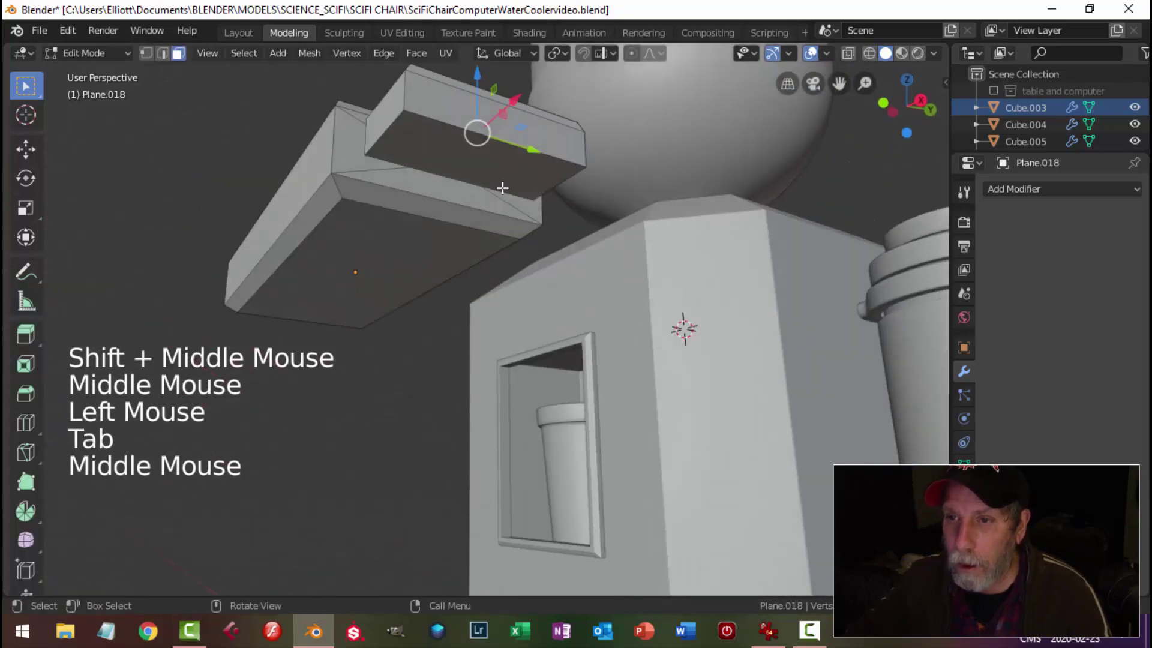
{"action": "left_click", "coordinate": [492, 159]}
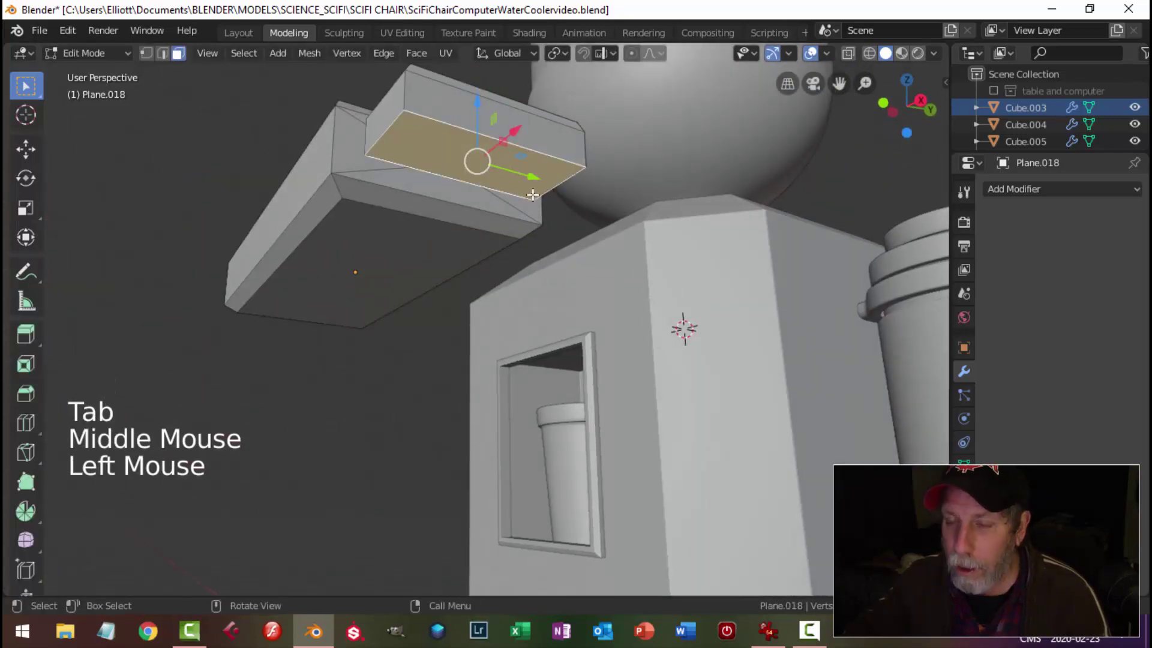
{"action": "middle_click_drag", "start_coordinate": [483, 206], "coordinate": [481, 250]}
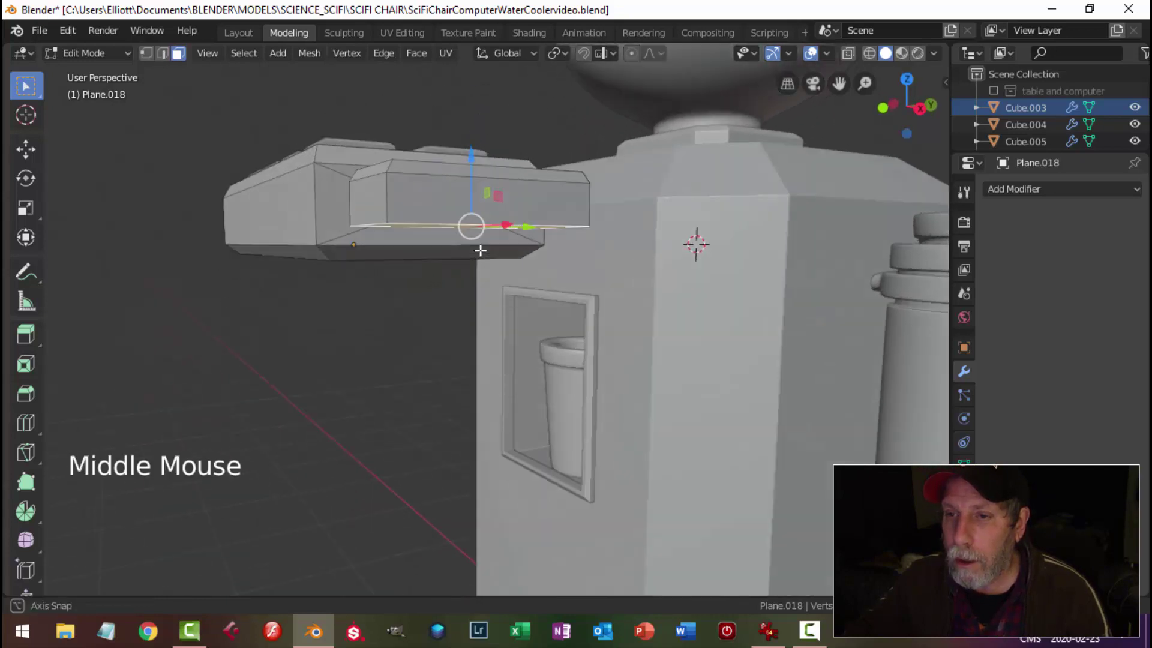
{"action": "middle_click_drag", "start_coordinate": [589, 252], "coordinate": [551, 321]}
{"action": "key", "text": "i"}
{"action": "left_click", "coordinate": [456, 134]}
{"action": "key", "text": "alt+a"}
{"action": "key", "text": "Tab"}
{"action": "scroll", "coordinate": [550, 322], "scroll_direction": "down", "scroll_amount": 2}
{"action": "middle_click_drag", "start_coordinate": [628, 308], "coordinate": [606, 317], "text": "shift"}
{"action": "middle_click_drag", "start_coordinate": [606, 316], "coordinate": [521, 363]}
{"action": "scroll", "coordinate": [585, 325], "scroll_direction": "up", "scroll_amount": 2}
With the pivot set to Individual Origins, scale the slot's floor face to 0.679 along X and slightly smaller along Y
{"action": "key", "text": "Tab"}
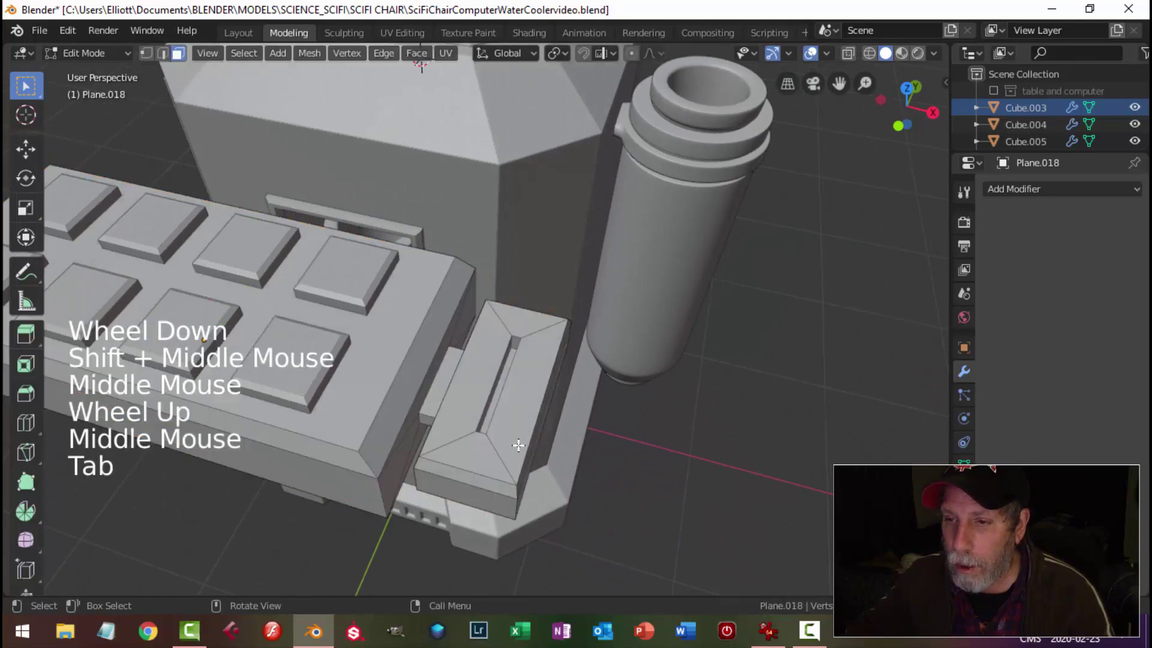
{"action": "scroll", "coordinate": [540, 280], "scroll_direction": "up", "scroll_amount": 2}
{"action": "left_click", "coordinate": [534, 403]}
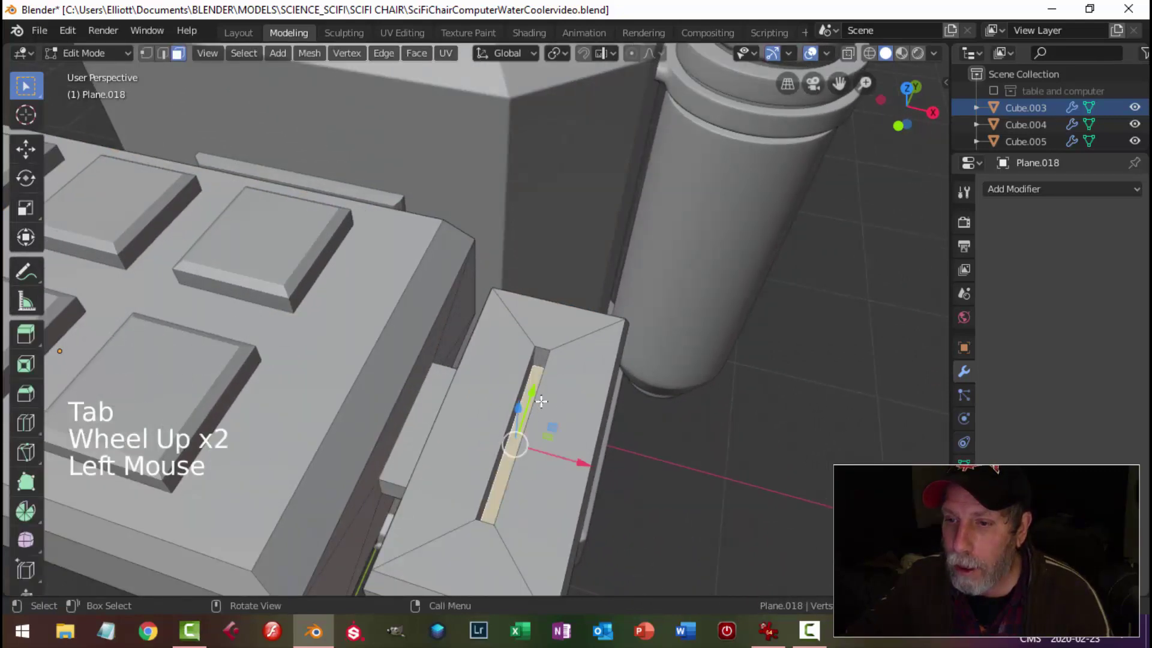
{"action": "left_click", "coordinate": [560, 51]}
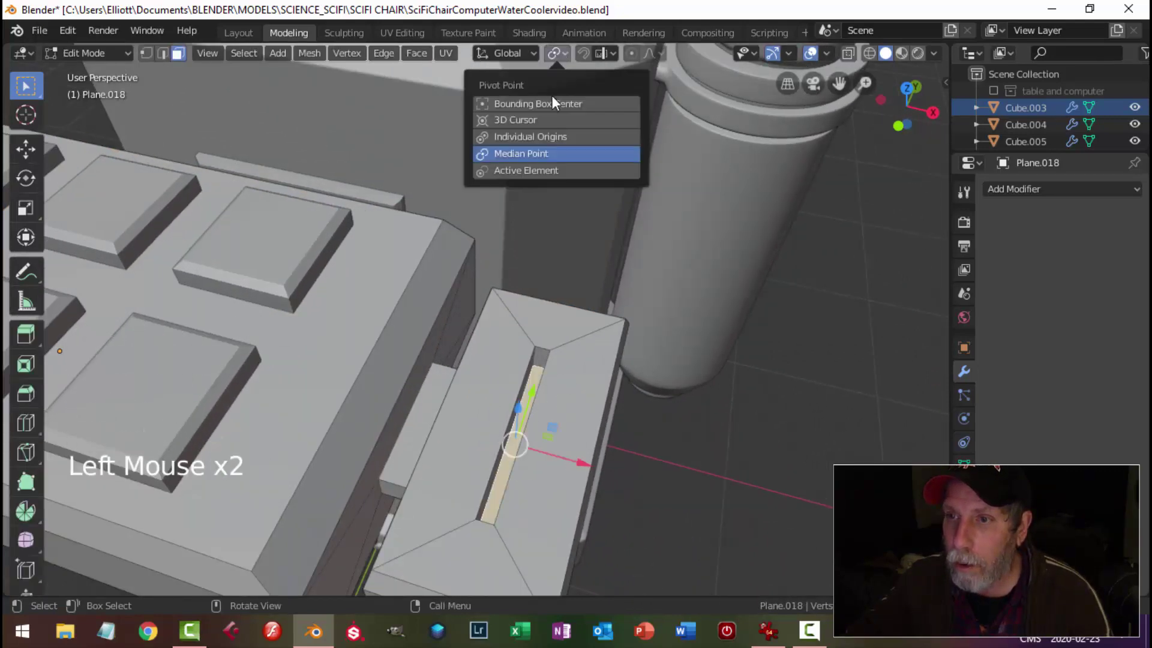
{"action": "left_click", "coordinate": [541, 138]}
{"action": "middle_click_drag", "start_coordinate": [593, 258], "coordinate": [552, 383]}
{"action": "key", "text": "s"}
{"action": "key", "text": "x"}
{"action": "left_click", "coordinate": [644, 378]}
{"action": "key", "text": "s"}
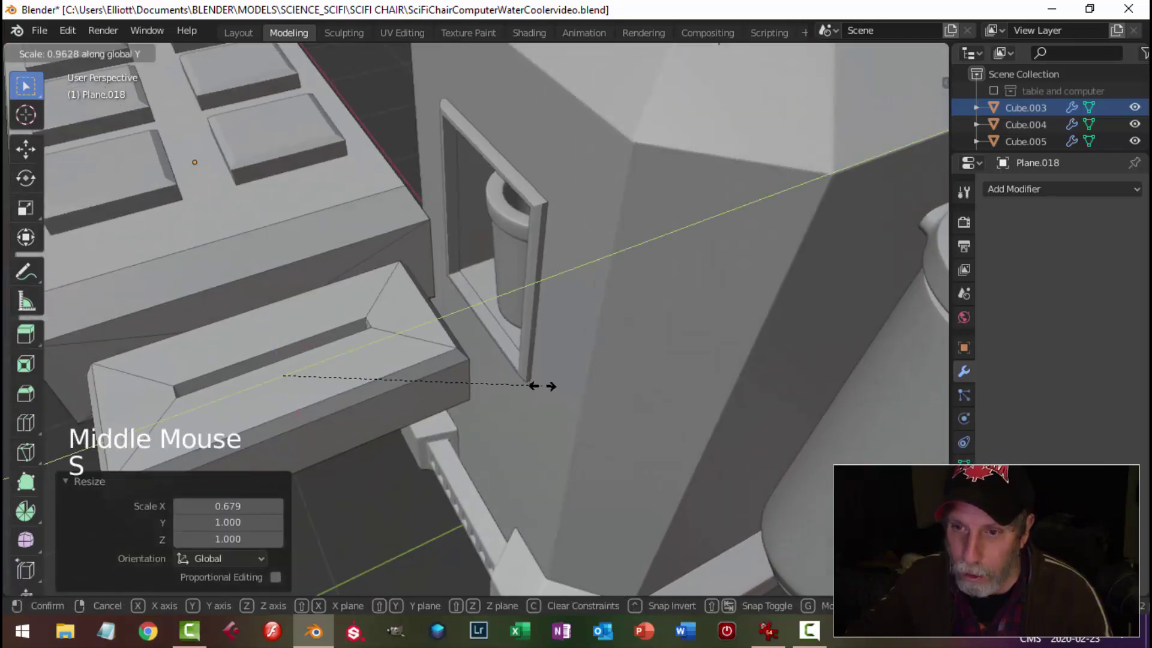
{"action": "left_click", "coordinate": [534, 386]}
{"action": "key", "text": "alt+a"}
{"action": "key", "text": "Tab"}
{"action": "middle_click_drag", "start_coordinate": [445, 397], "coordinate": [524, 372]}
{"action": "key", "text": "alt+a"}
Link the cooler body's modifiers to the control panel so the panel gets the same Bevel, and deselect everything
{"action": "scroll", "coordinate": [522, 380], "scroll_direction": "down", "scroll_amount": 6}
{"action": "left_click", "coordinate": [495, 360]}
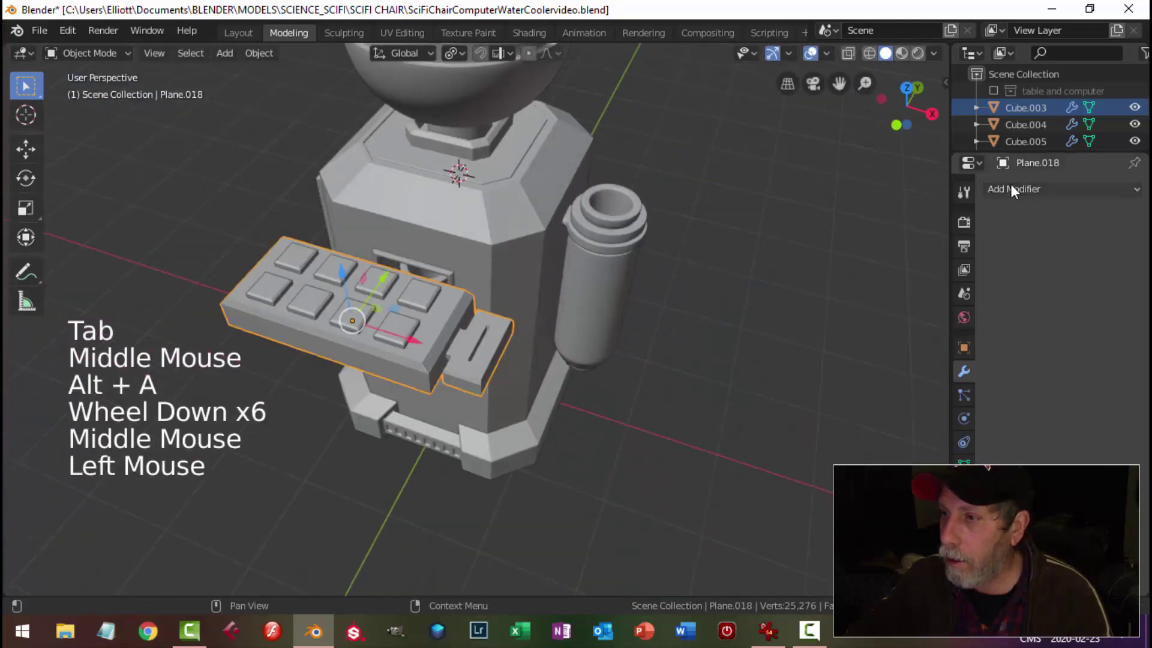
{"action": "left_click", "coordinate": [535, 282]}
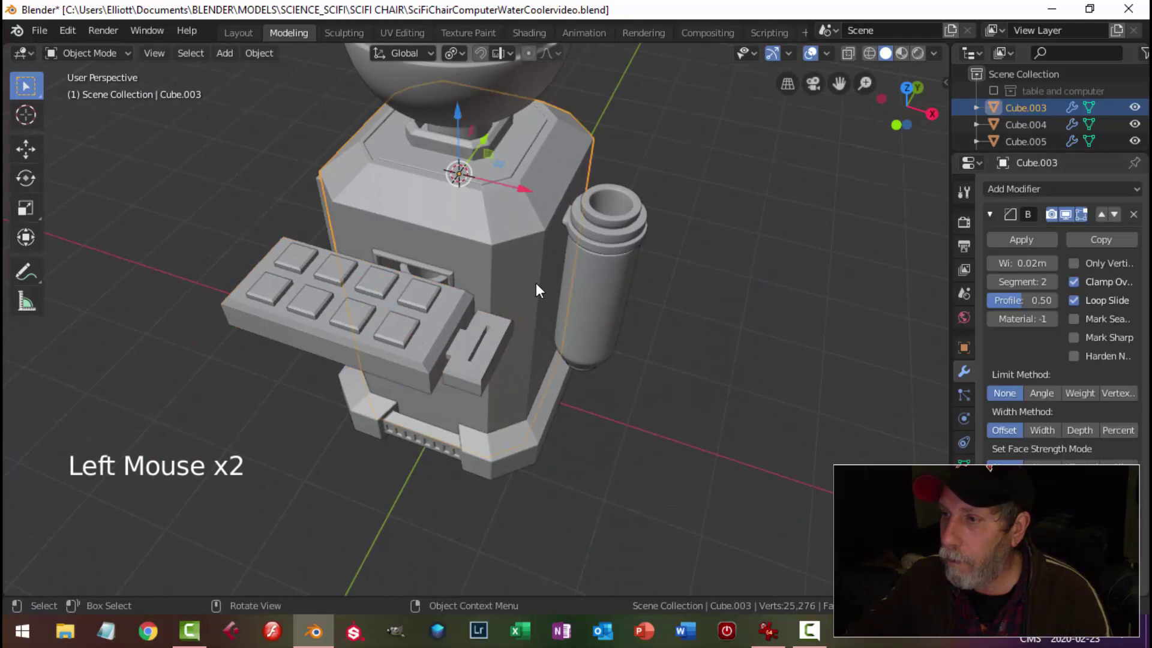
{"action": "left_click", "coordinate": [481, 356]}
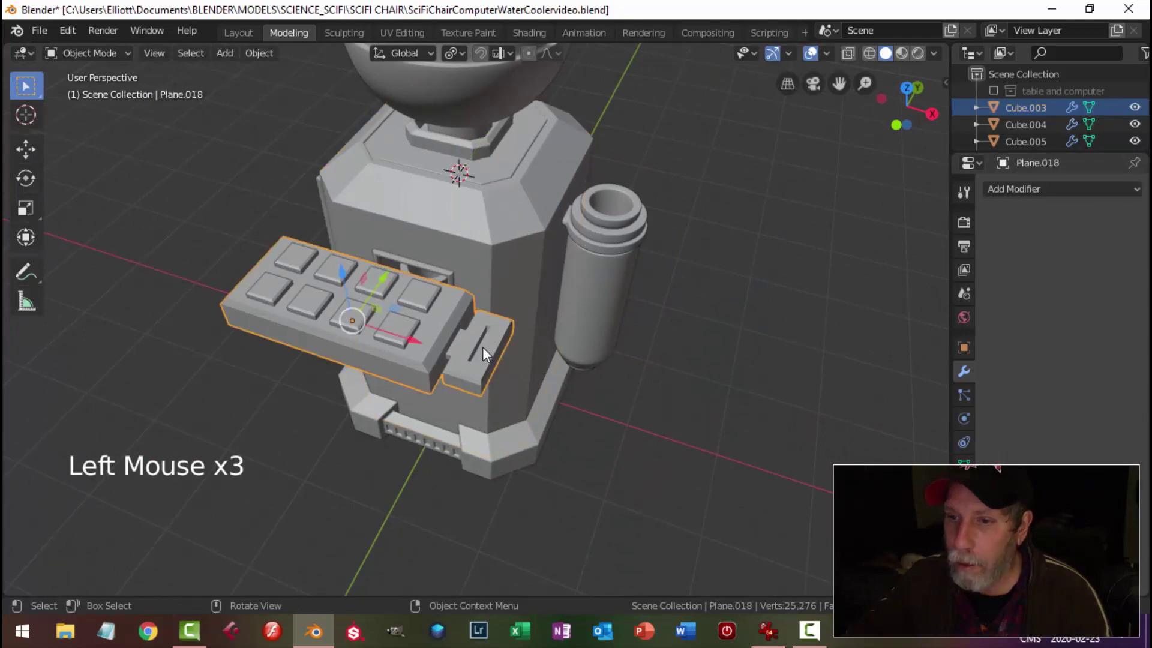
{"action": "key", "text": "shift"}
{"action": "left_click", "coordinate": [520, 287], "text": "shift"}
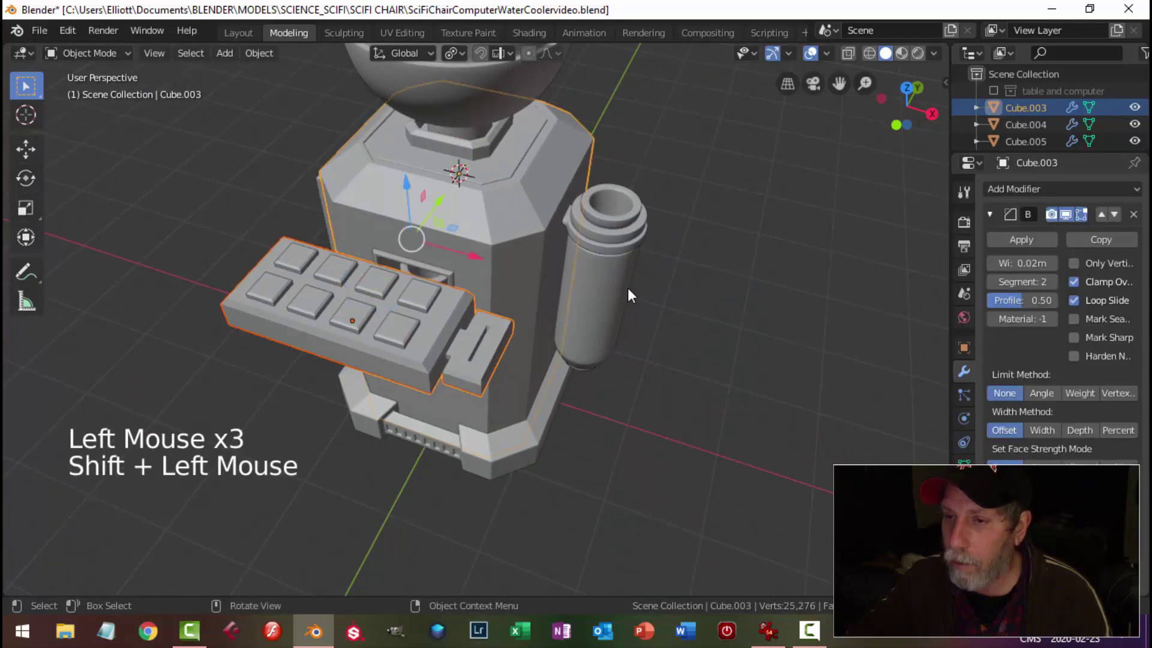
{"action": "key", "text": "ctrl+l"}
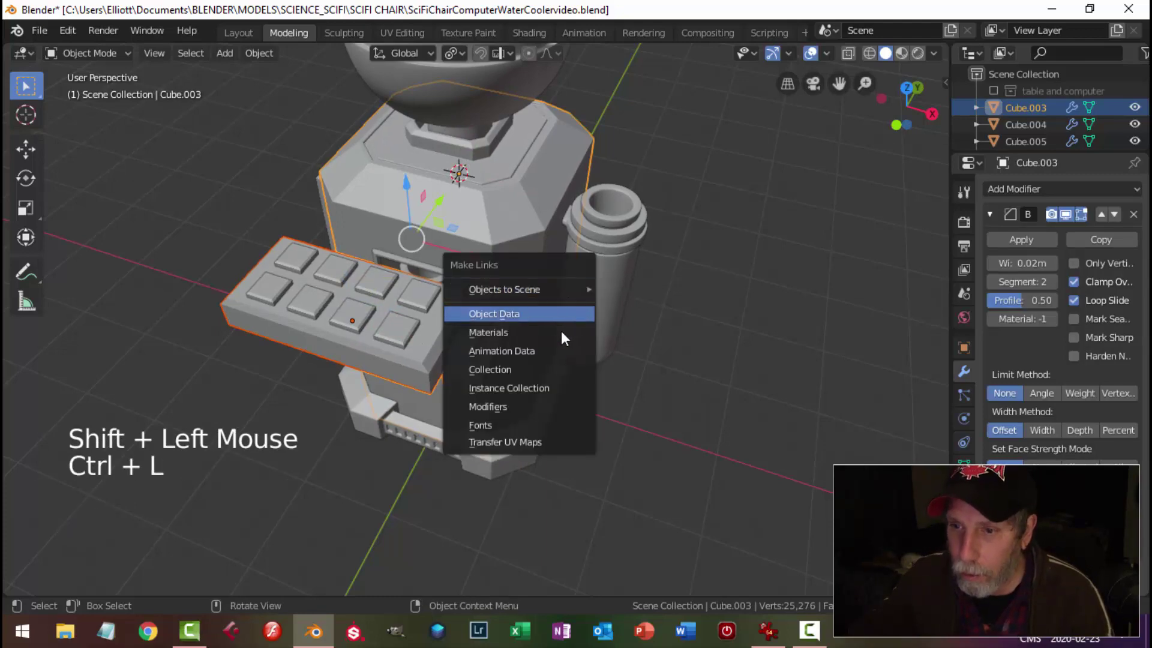
{"action": "left_click", "coordinate": [545, 407]}
{"action": "key", "text": "alt+a"}
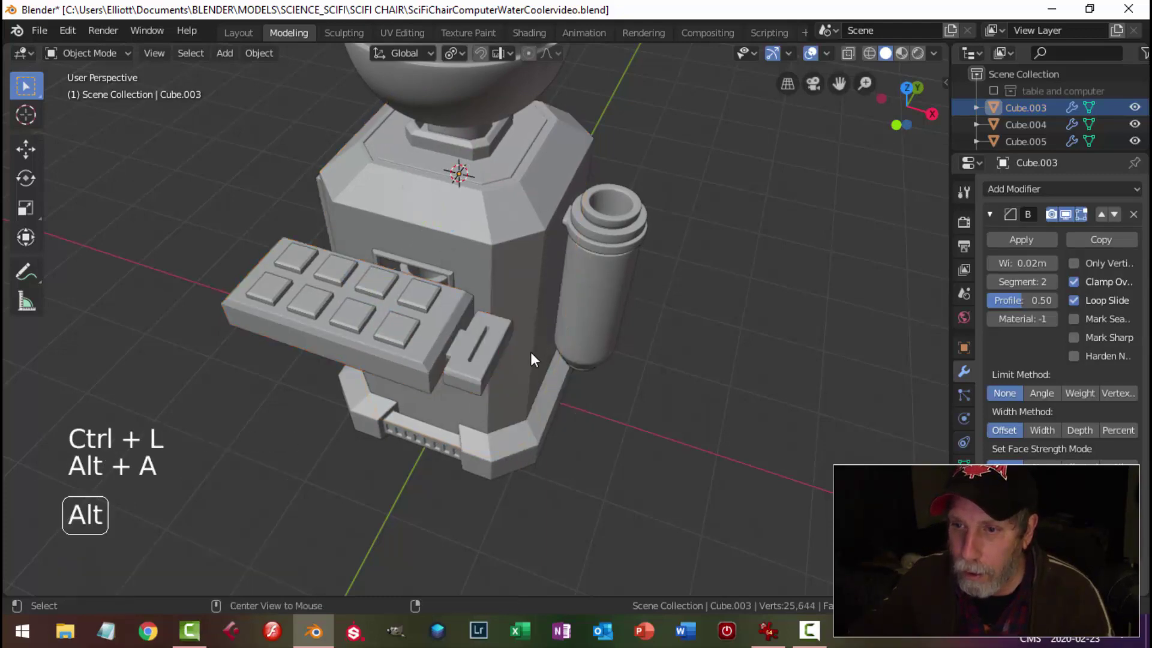
{"action": "scroll", "coordinate": [505, 365], "scroll_direction": "up", "scroll_amount": 2}
{"action": "scroll", "coordinate": [492, 362], "scroll_direction": "down", "scroll_amount": 2}
{"action": "middle_click_drag", "start_coordinate": [489, 361], "coordinate": [596, 376]}
Duplicate the slot's floor face on the side block, raise the copy 0.249 m along Z and scale it to 0.921
{"action": "left_click", "coordinate": [523, 312]}
{"action": "scroll", "coordinate": [563, 325], "scroll_direction": "up", "scroll_amount": 2}
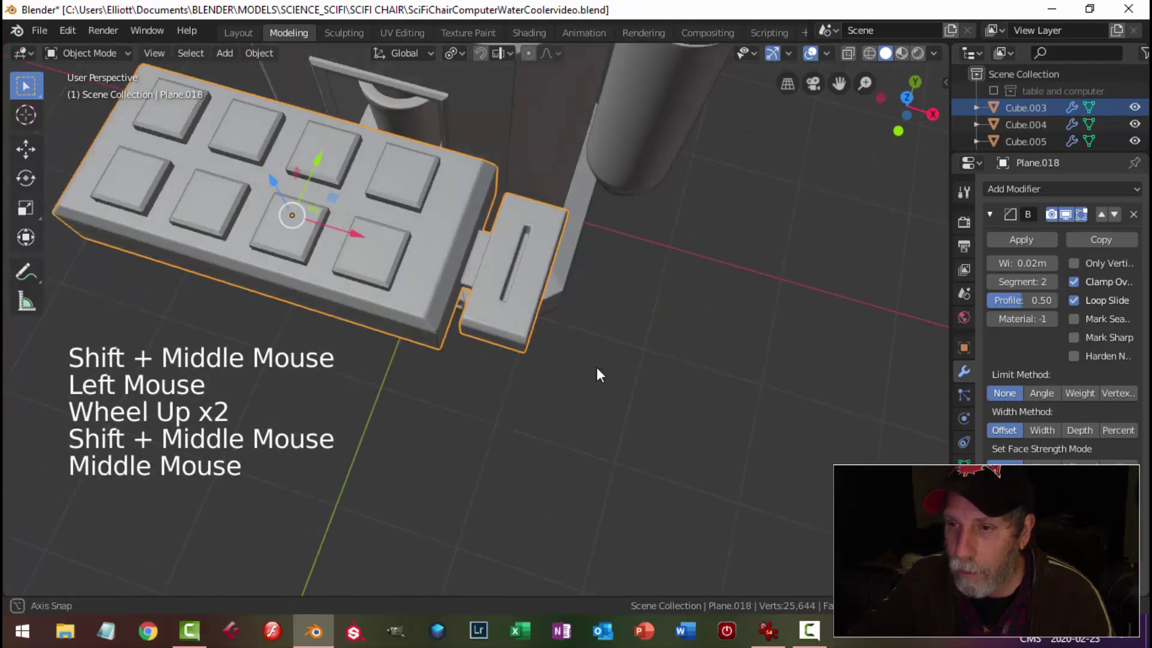
{"action": "scroll", "coordinate": [597, 375], "scroll_direction": "up", "scroll_amount": 2}
{"action": "key", "text": "Tab"}
{"action": "left_click", "coordinate": [547, 229]}
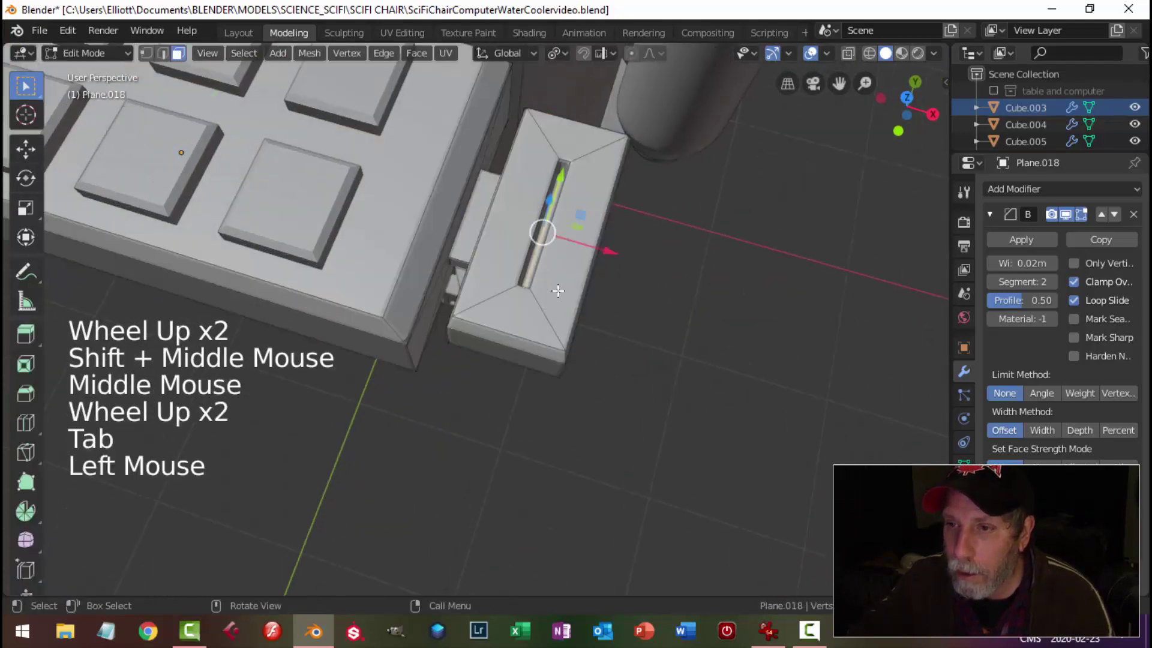
{"action": "middle_click_drag", "start_coordinate": [558, 291], "coordinate": [579, 352]}
{"action": "key", "text": "shift+d"}
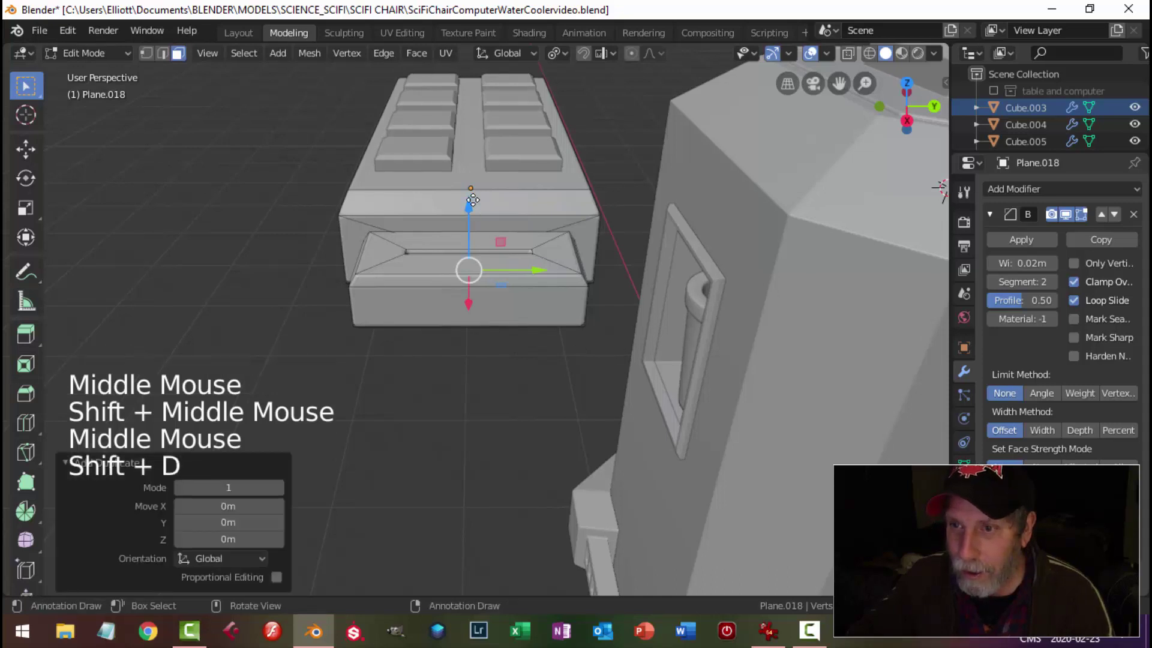
{"action": "left_click", "coordinate": [644, 206]}
{"action": "key", "text": "s"}
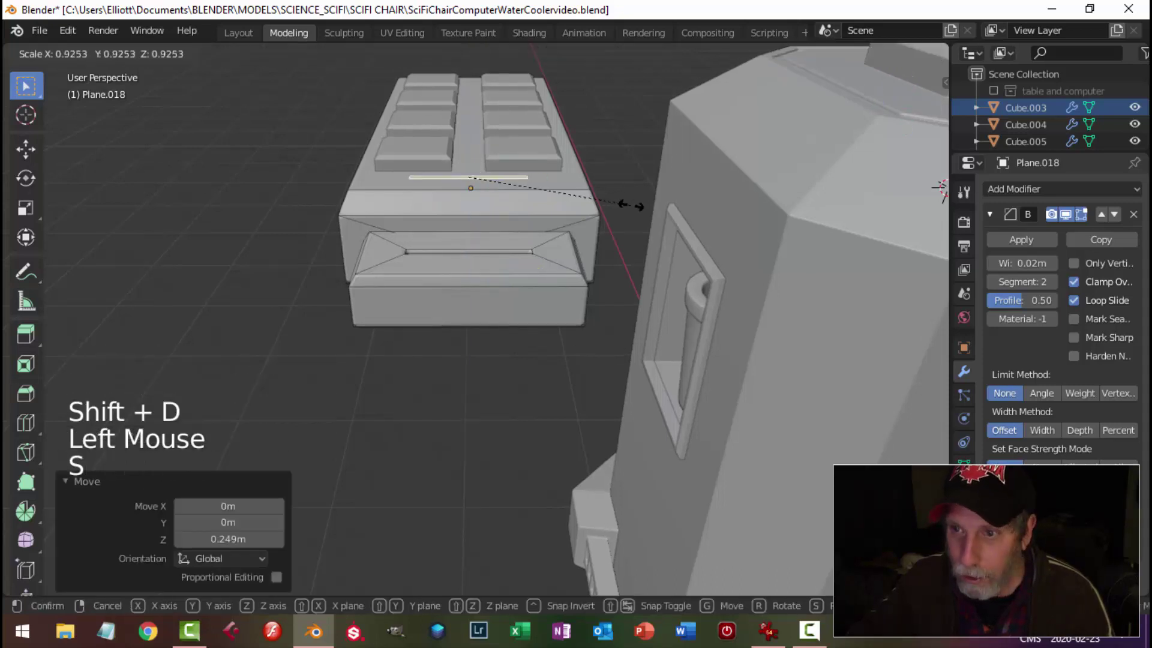
Extrude the duplicated face 0.17 m downward into a thin card and lower the whole card slightly into the slot
{"action": "key", "text": "e"}
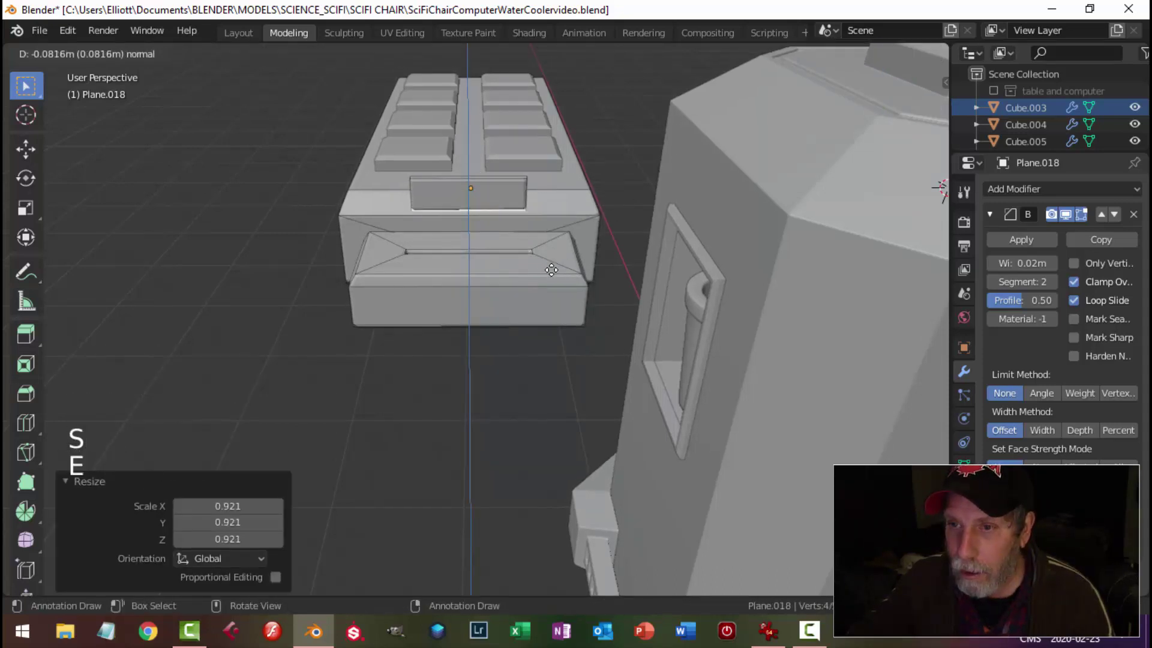
{"action": "left_click", "coordinate": [557, 299]}
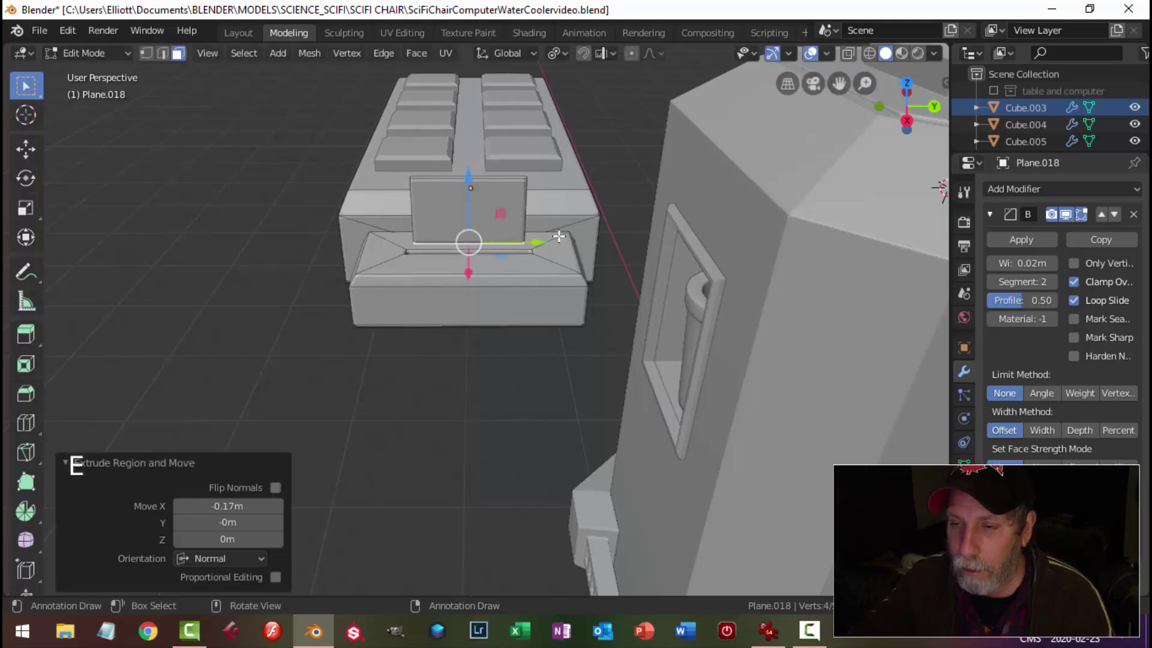
{"action": "key", "text": "ctrl+l"}
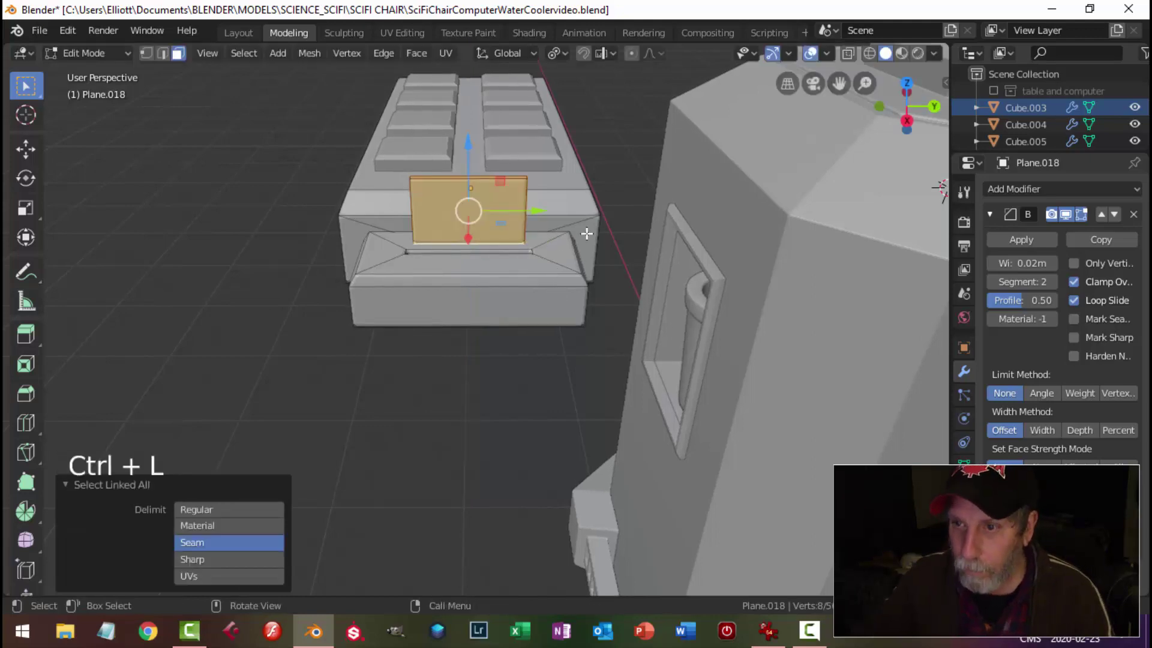
{"action": "middle_click_drag", "start_coordinate": [586, 233], "coordinate": [628, 315]}
{"action": "middle_click_drag", "start_coordinate": [687, 251], "coordinate": [700, 269]}
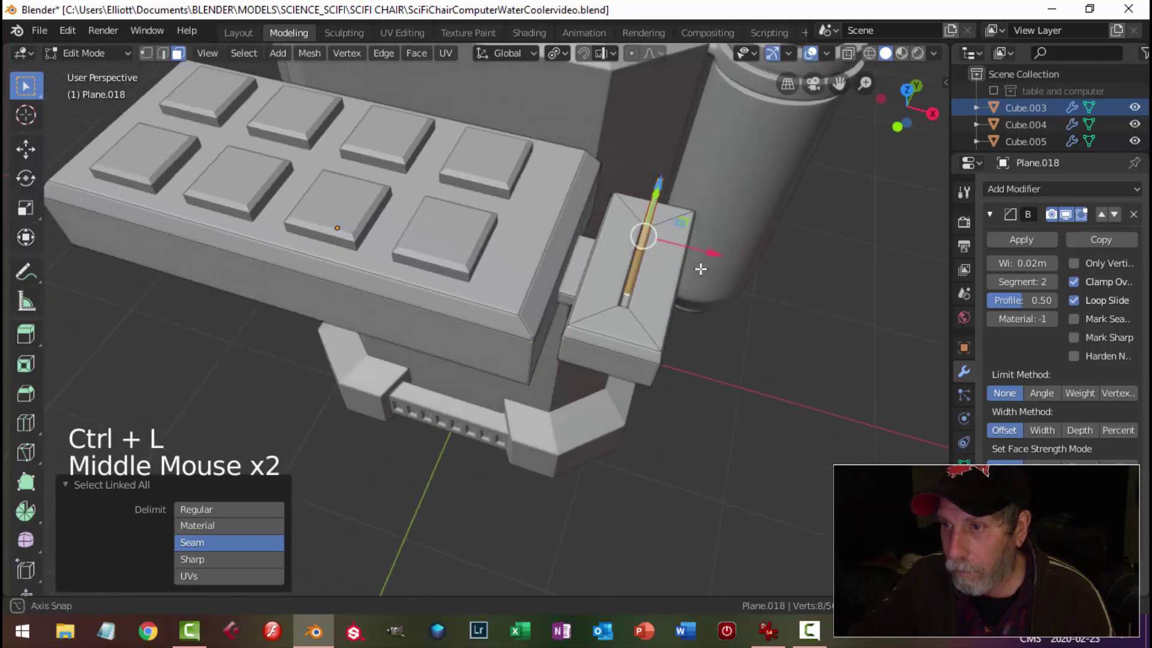
{"action": "left_click_drag", "start_coordinate": [659, 187], "coordinate": [658, 208]}
{"action": "middle_click_drag", "start_coordinate": [658, 208], "coordinate": [516, 306]}
{"action": "key", "text": "alt+a"}
{"action": "key", "text": "Tab"}
{"action": "scroll", "coordinate": [440, 348], "scroll_direction": "down", "scroll_amount": 1}
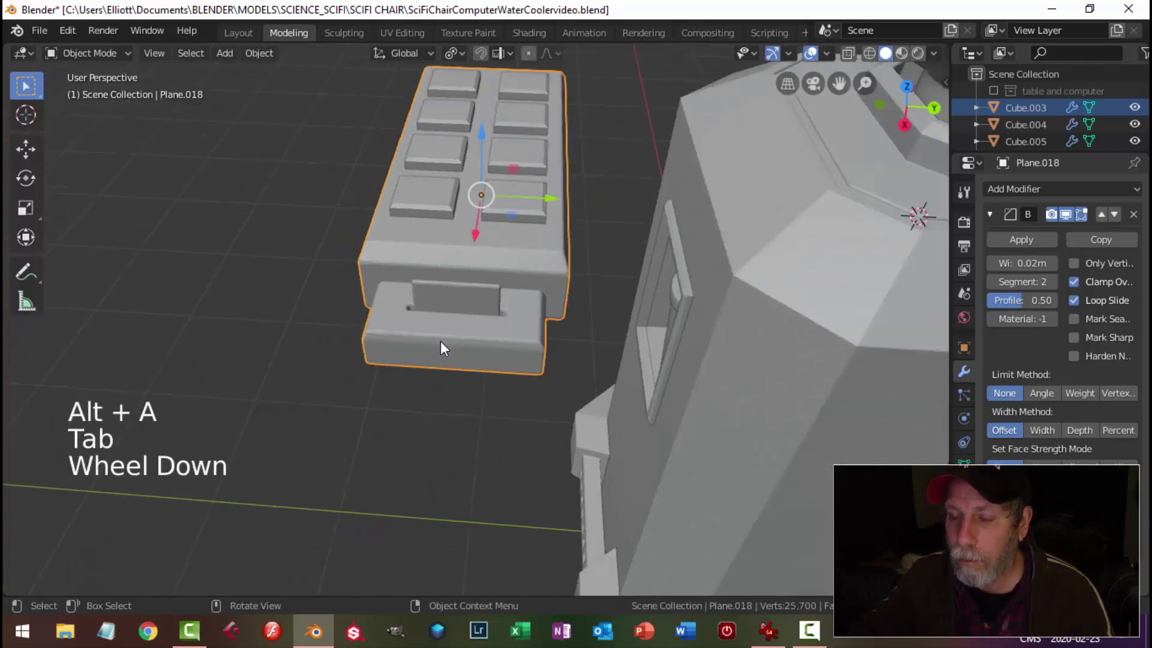
Examine the bevelled control panel and the card in its side slot from several angles
{"action": "scroll", "coordinate": [440, 348], "scroll_direction": "down", "scroll_amount": 1}
{"action": "key", "text": "alt+a"}
{"action": "middle_click_drag", "start_coordinate": [441, 348], "coordinate": [490, 242]}
{"action": "scroll", "coordinate": [645, 297], "scroll_direction": "up", "scroll_amount": 1}
{"action": "scroll", "coordinate": [472, 249], "scroll_direction": "up", "scroll_amount": 2}
{"action": "left_click", "coordinate": [490, 243]}
{"action": "scroll", "coordinate": [554, 262], "scroll_direction": "down", "scroll_amount": 3}
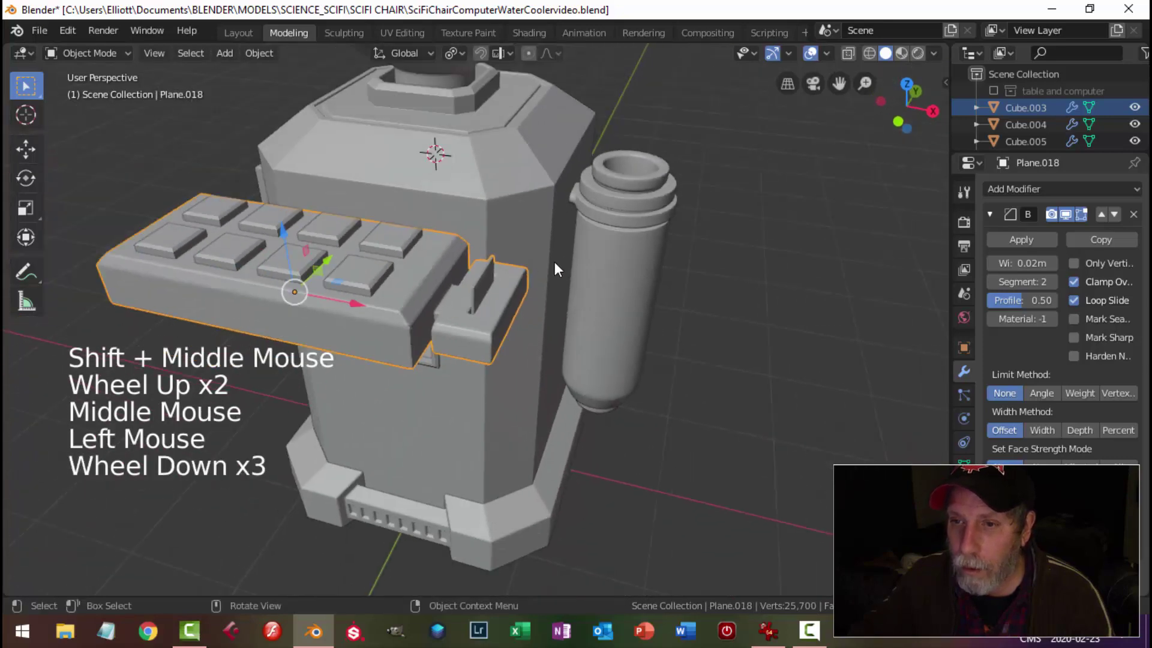
{"action": "key", "text": "alt+a"}
{"action": "scroll", "coordinate": [554, 262], "scroll_direction": "down", "scroll_amount": 3}
{"action": "middle_click_drag", "start_coordinate": [543, 290], "coordinate": [510, 333]}
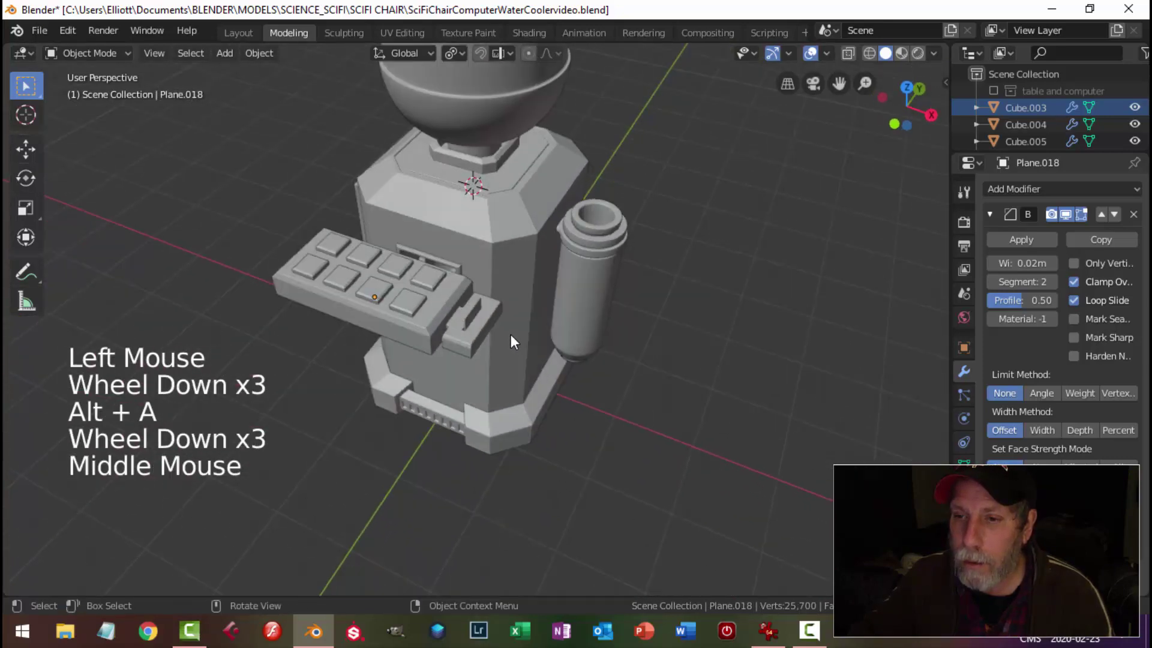
Select the control panel with both button rows, move them along Y toward the cooler body and raise them 0.33 m
{"action": "left_click", "coordinate": [447, 282]}
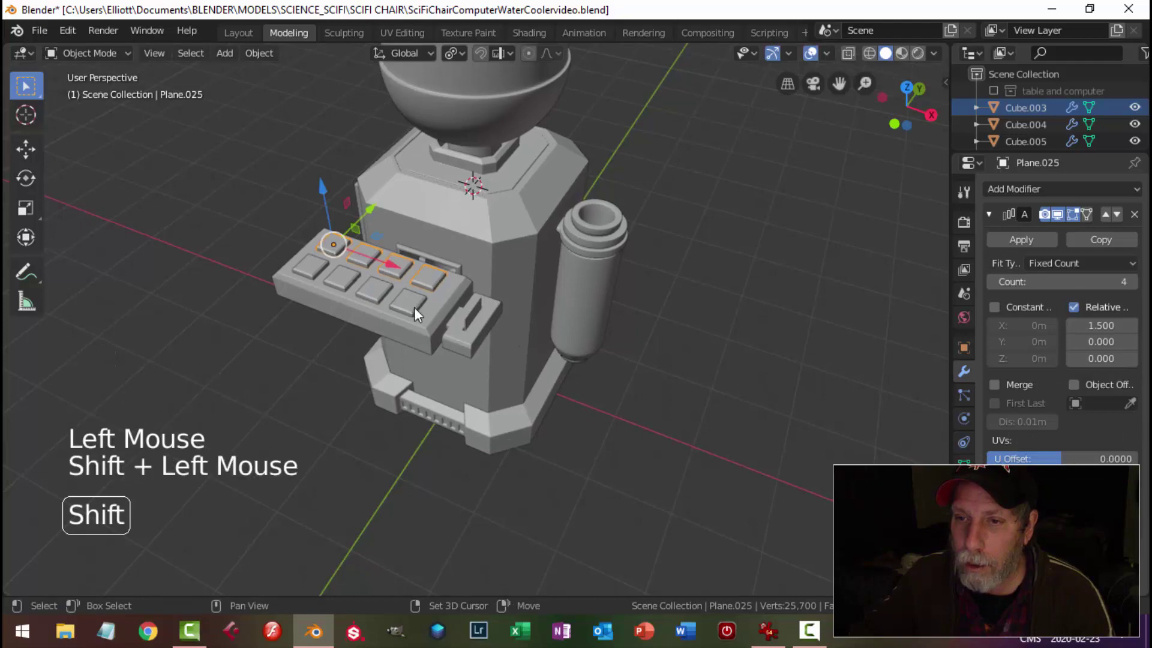
{"action": "left_click", "coordinate": [455, 329], "text": "shift"}
{"action": "middle_click_drag", "start_coordinate": [454, 329], "coordinate": [462, 272]}
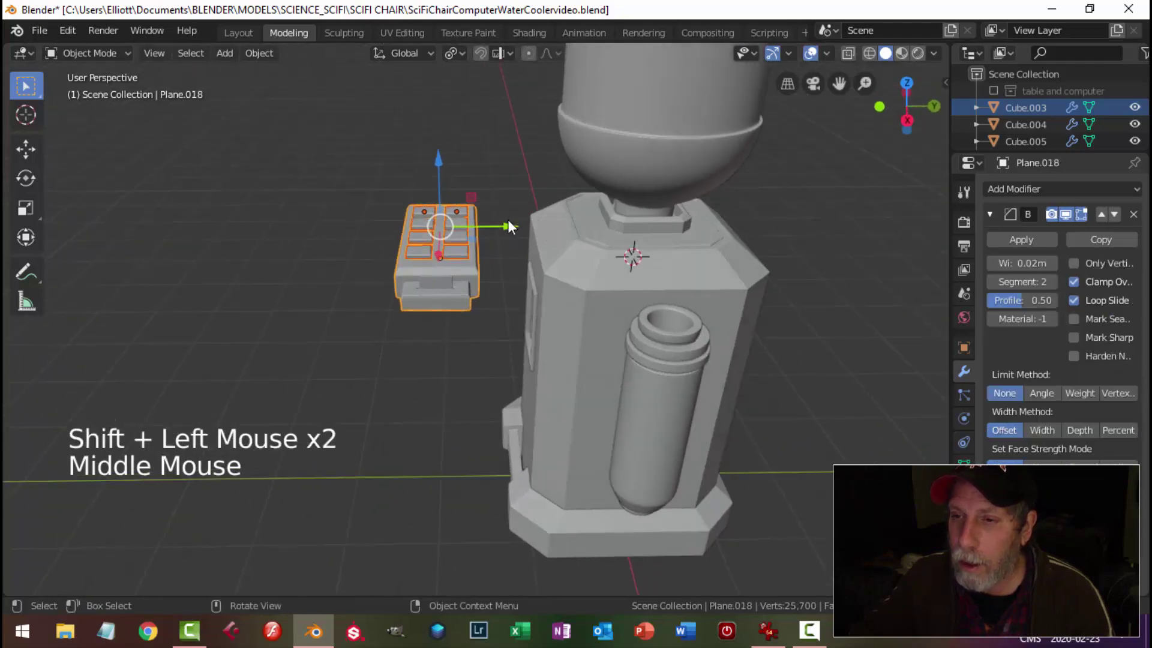
{"action": "left_click_drag", "start_coordinate": [508, 223], "coordinate": [574, 223]}
{"action": "left_click_drag", "start_coordinate": [514, 161], "coordinate": [515, 133]}
{"action": "middle_click_drag", "start_coordinate": [516, 133], "coordinate": [569, 255]}
{"action": "key", "text": "KP_3"}
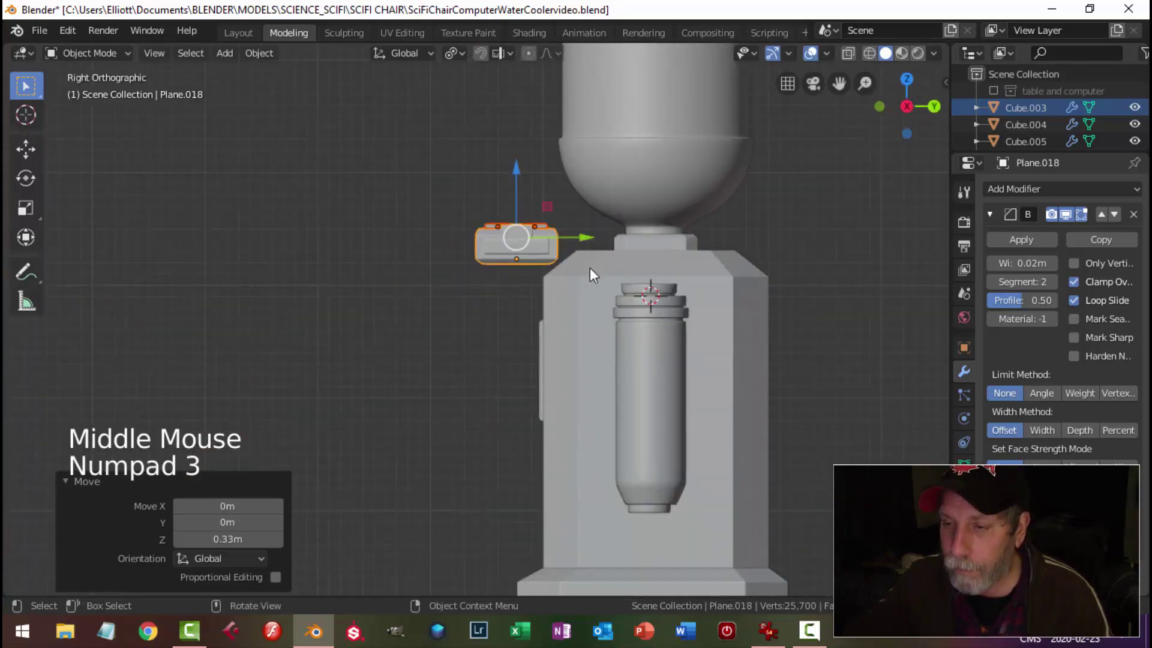
{"action": "key", "text": "r"}
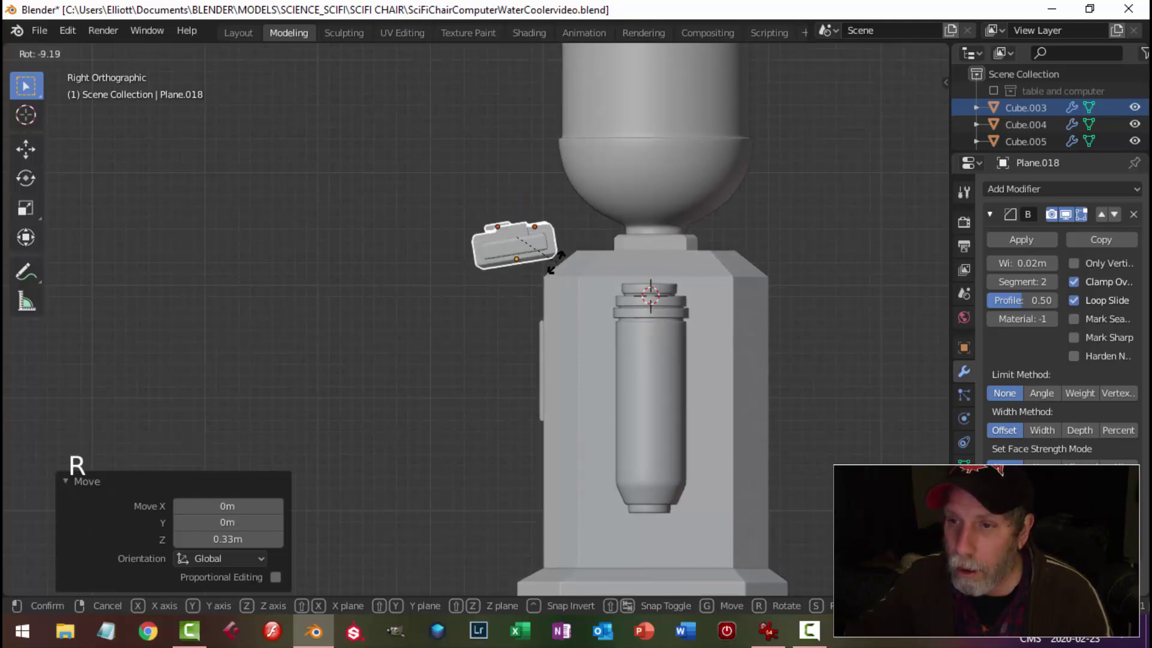
{"action": "key", "text": "Escape"}
{"action": "middle_click_drag", "start_coordinate": [559, 262], "coordinate": [628, 348]}
{"action": "scroll", "coordinate": [660, 312], "scroll_direction": "down", "scroll_amount": 2}
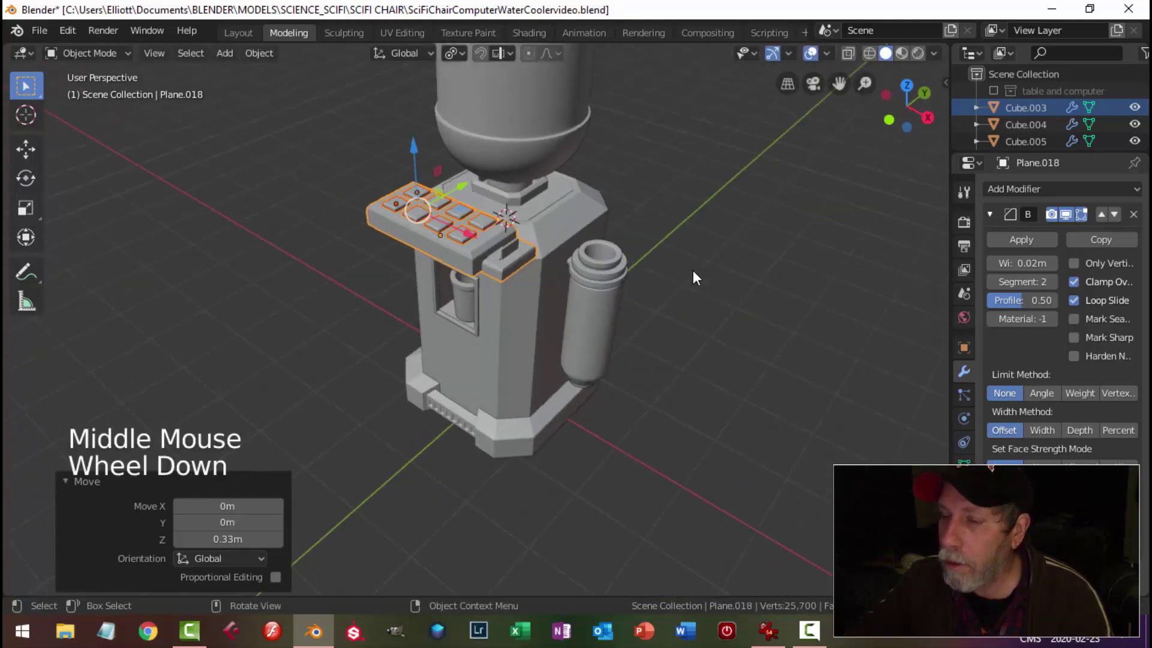
{"action": "middle_click_drag", "start_coordinate": [692, 270], "coordinate": [494, 65], "text": "shift"}
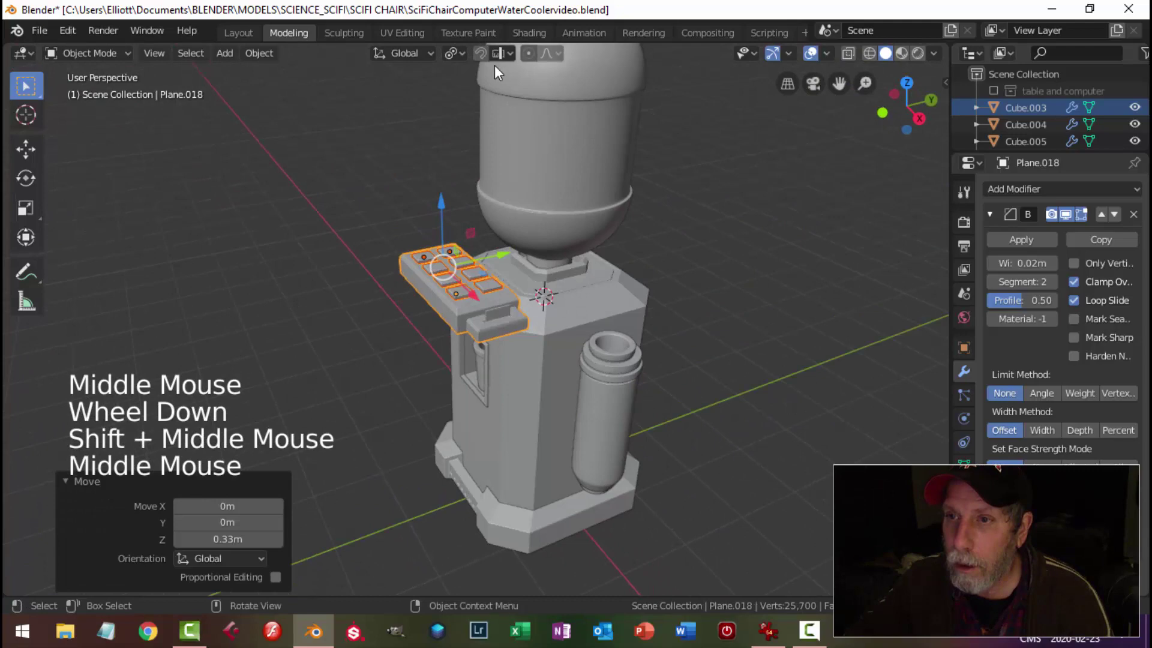
{"action": "left_click", "coordinate": [450, 53]}
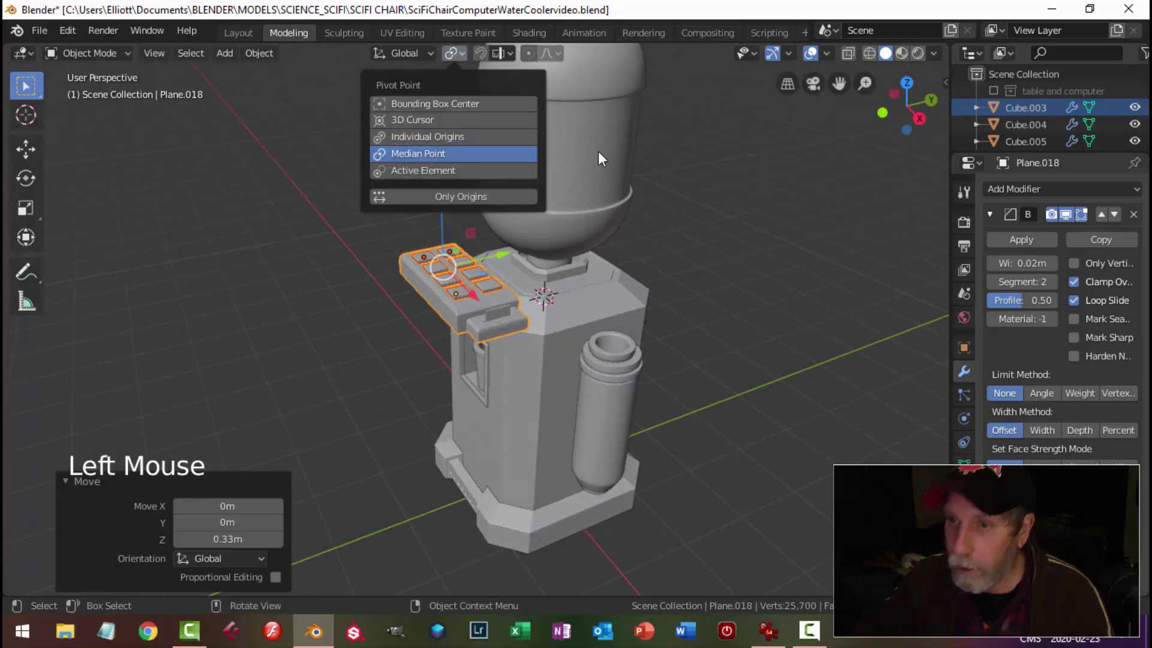
In the right orthographic view, rotate the control panel and both button rows by -35.9° about their median point
{"action": "key", "text": "KP_3"}
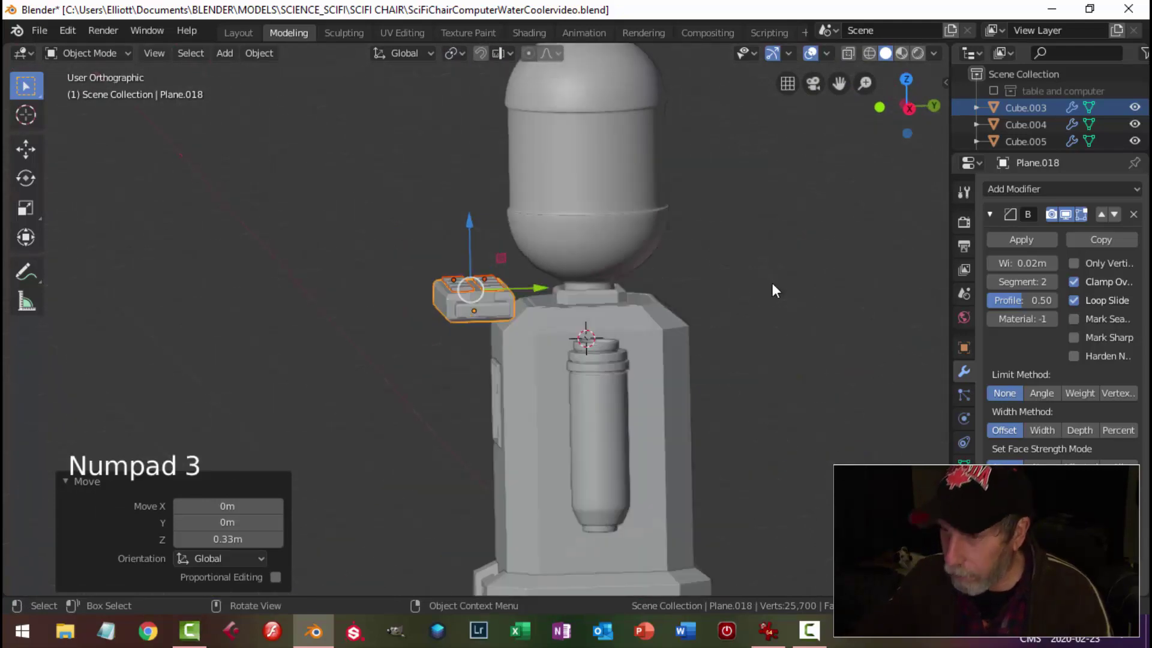
{"action": "scroll", "coordinate": [696, 334], "scroll_direction": "up", "scroll_amount": 2}
{"action": "scroll", "coordinate": [658, 315], "scroll_direction": "up", "scroll_amount": 2}
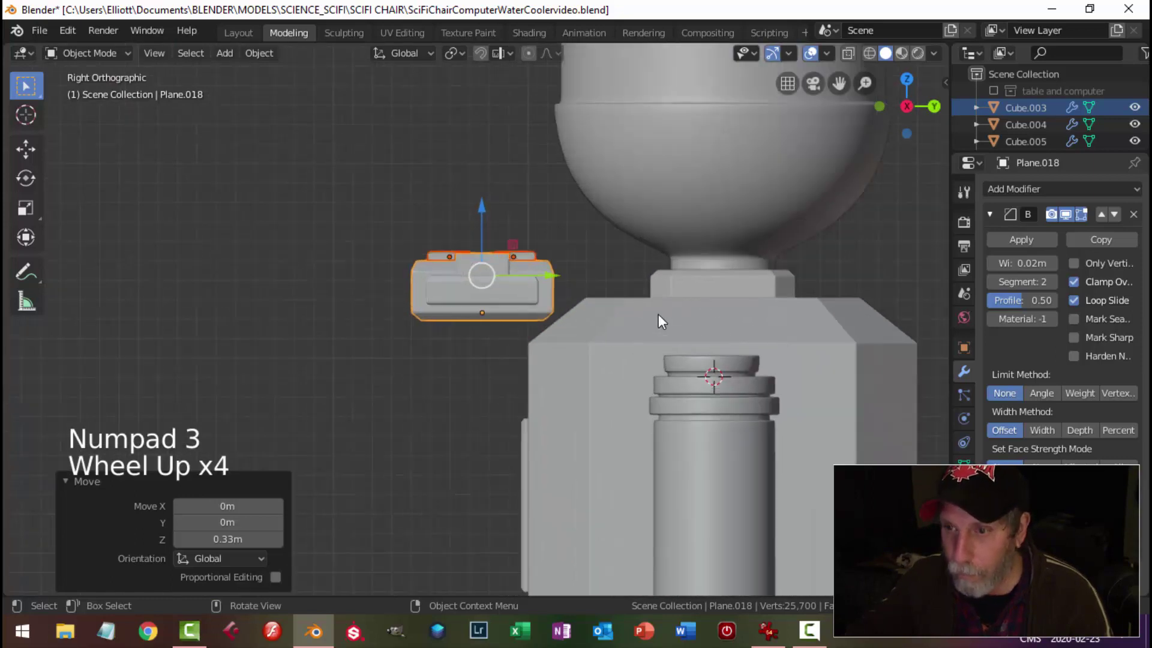
{"action": "key", "text": "r"}
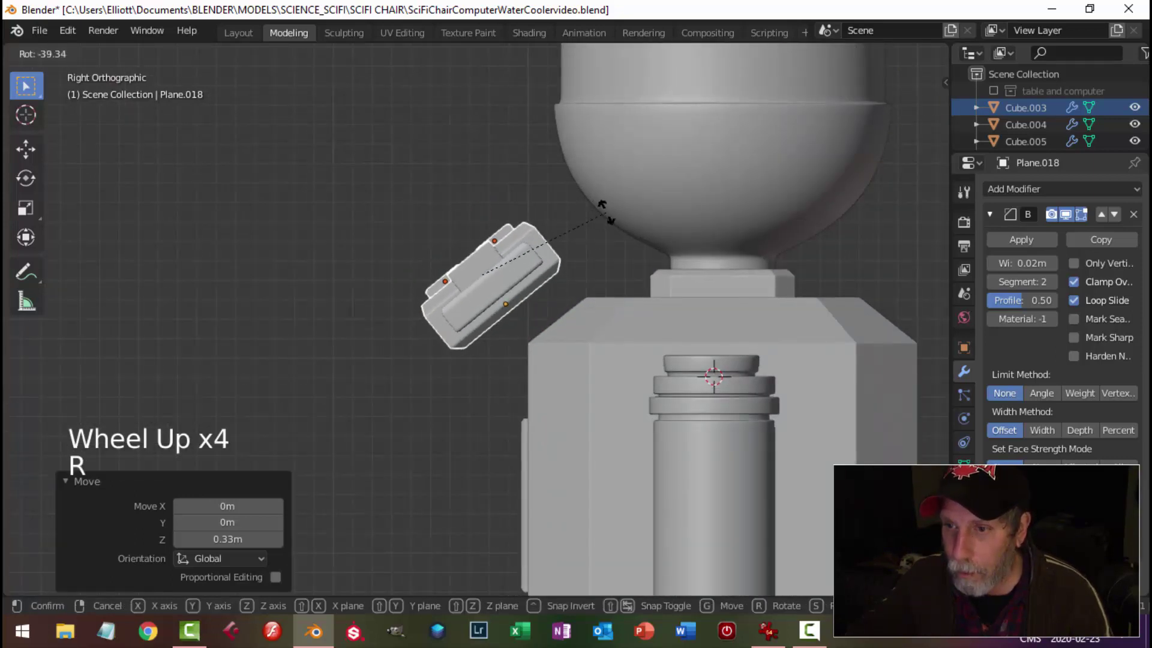
{"action": "left_click", "coordinate": [616, 217]}
Move the tilted panel assembly 0.251 m in Y and -0.0477 m in Z onto the body's slope, and rotate it another -2.84°
{"action": "key", "text": "g"}
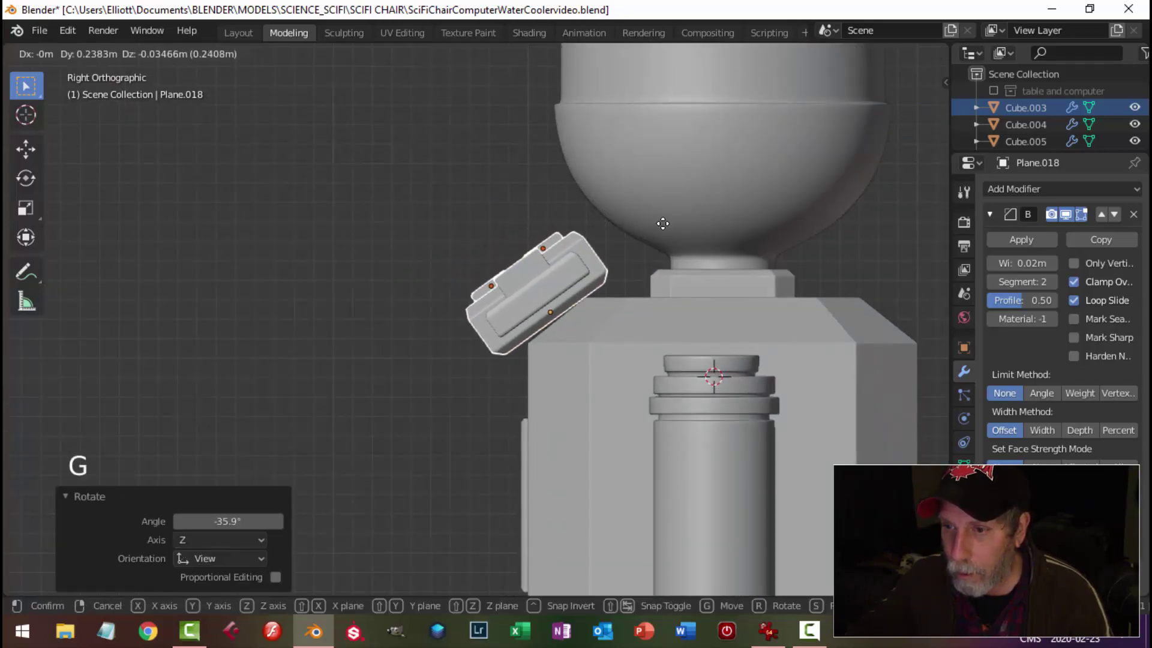
{"action": "left_click", "coordinate": [664, 225]}
{"action": "key", "text": "r"}
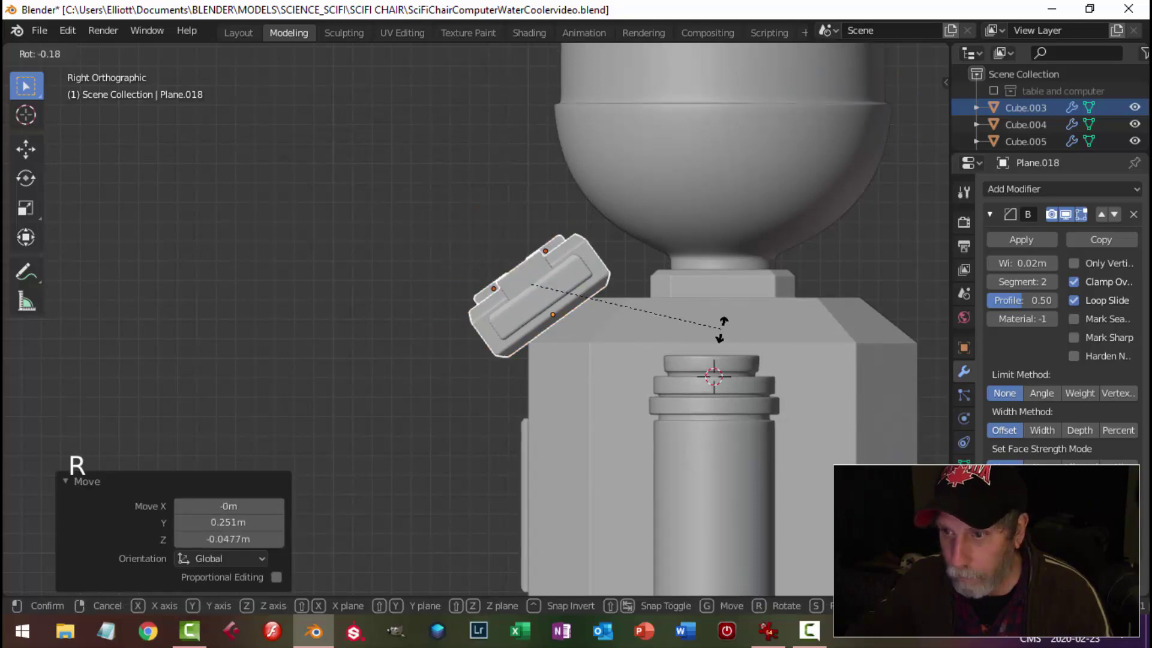
{"action": "left_click", "coordinate": [721, 319]}
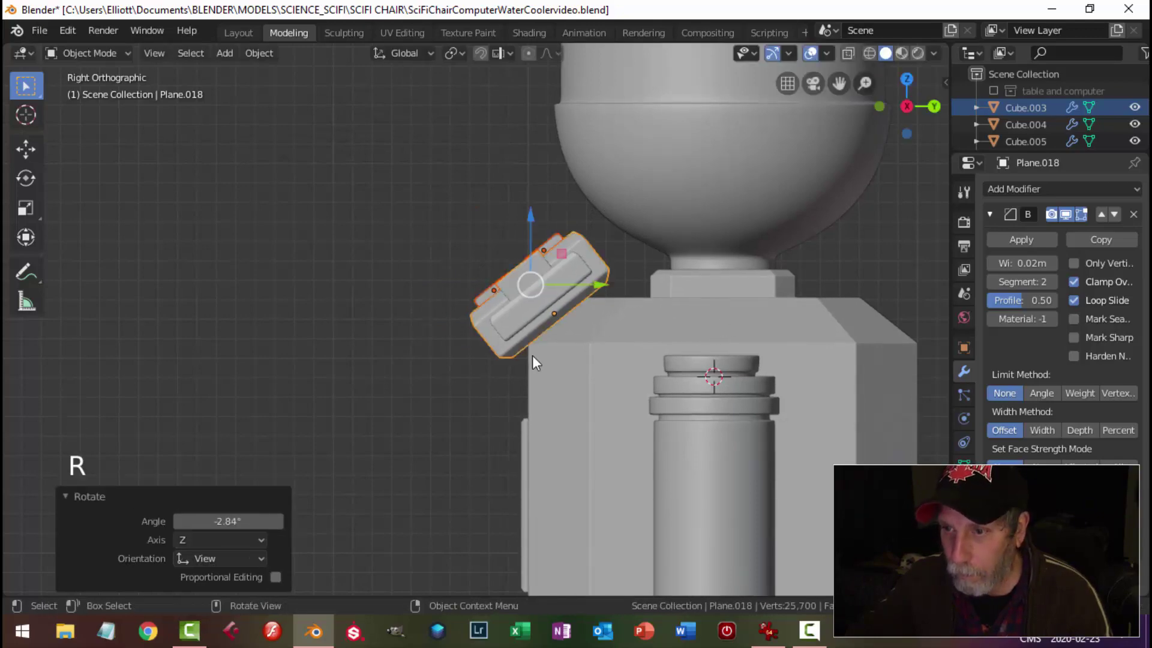
Deselect everything and examine the whole water cooler with its mounted control panel from different distances and angles
{"action": "key", "text": "alt+a"}
{"action": "scroll", "coordinate": [516, 355], "scroll_direction": "down", "scroll_amount": 3}
{"action": "middle_click_drag", "start_coordinate": [510, 355], "coordinate": [698, 404]}
{"action": "scroll", "coordinate": [698, 405], "scroll_direction": "down", "scroll_amount": 3}
{"action": "middle_click_drag", "start_coordinate": [603, 384], "coordinate": [451, 340]}
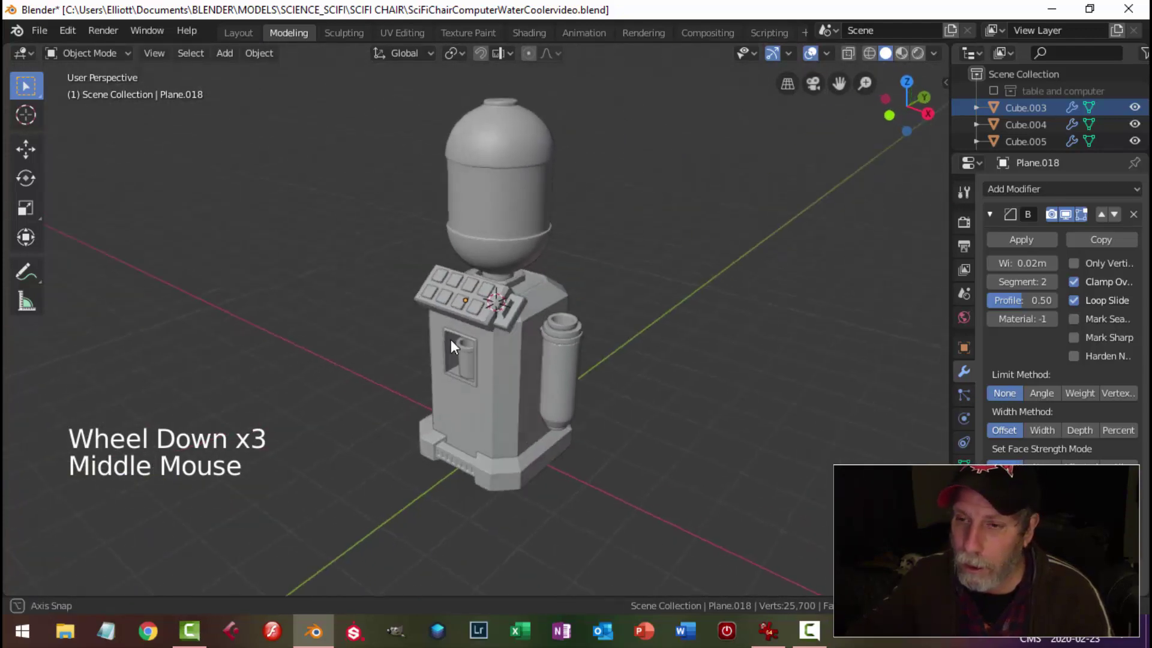
{"action": "scroll", "coordinate": [579, 347], "scroll_direction": "down", "scroll_amount": 3}
{"action": "middle_click_drag", "start_coordinate": [578, 347], "coordinate": [515, 359]}
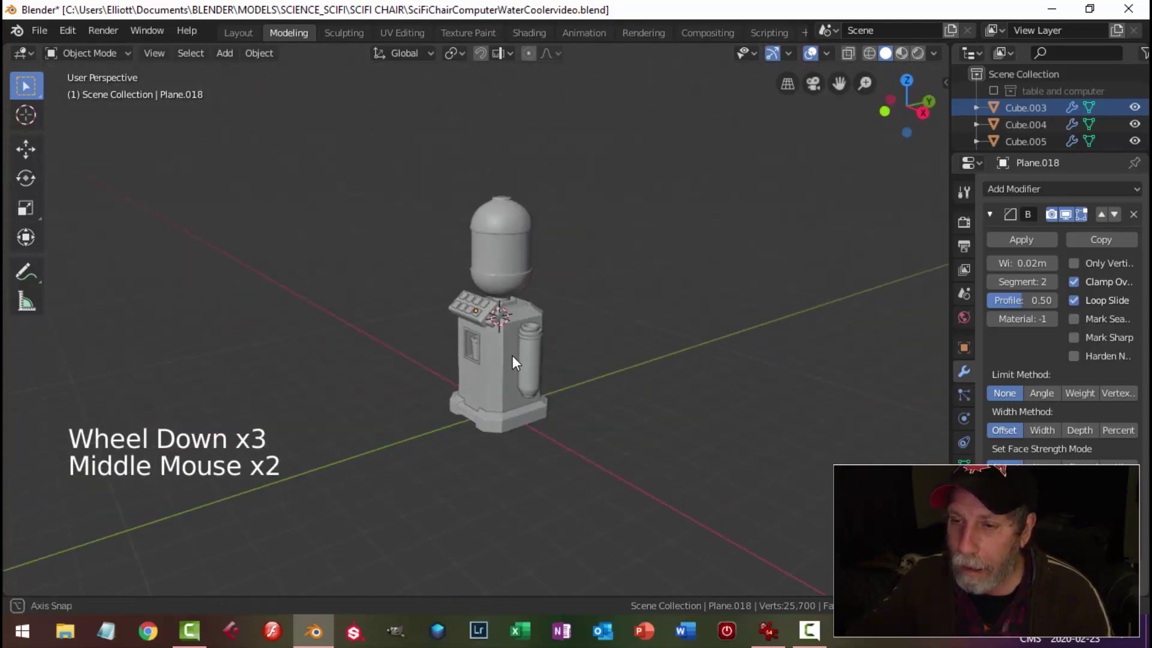
{"action": "scroll", "coordinate": [515, 360], "scroll_direction": "up", "scroll_amount": 6}
{"action": "middle_click_drag", "start_coordinate": [483, 404], "coordinate": [527, 418]}
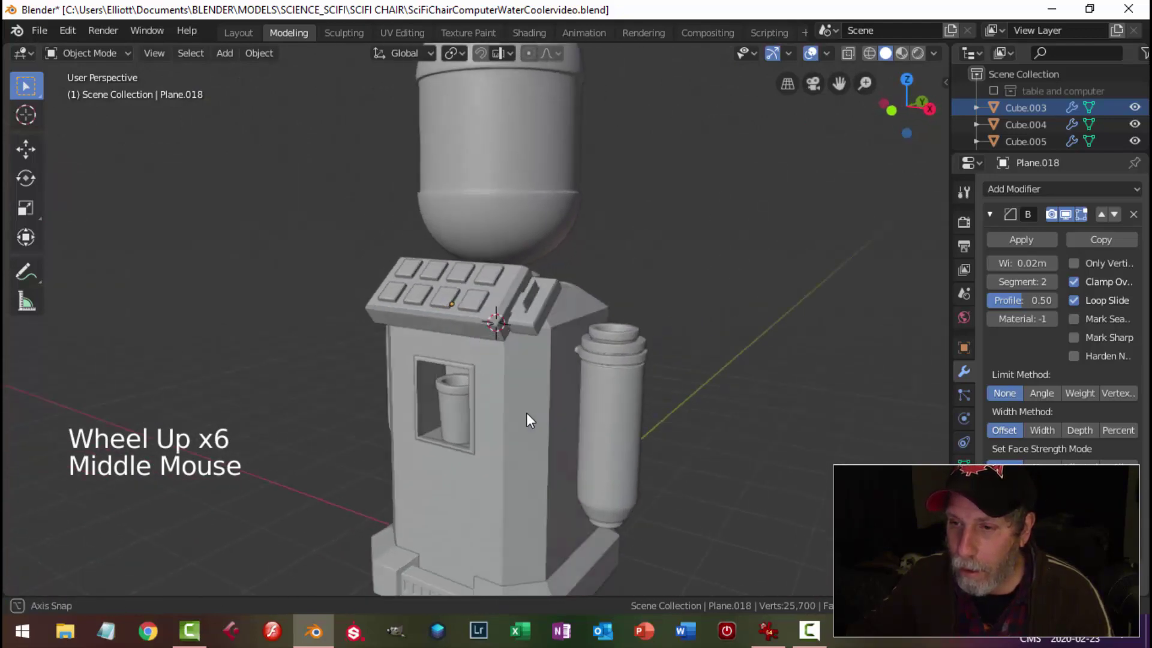
{"action": "scroll", "coordinate": [527, 420], "scroll_direction": "down", "scroll_amount": 3}
{"action": "middle_click_drag", "start_coordinate": [521, 462], "coordinate": [645, 336], "text": "shift"}
Save the file and turn on Cavity for the solid viewport shading
{"action": "key", "text": "ctrl+s"}
{"action": "scroll", "coordinate": [542, 378], "scroll_direction": "down", "scroll_amount": 3}
{"action": "middle_click_drag", "start_coordinate": [645, 336], "coordinate": [655, 275]}
{"action": "left_click", "coordinate": [936, 52]}
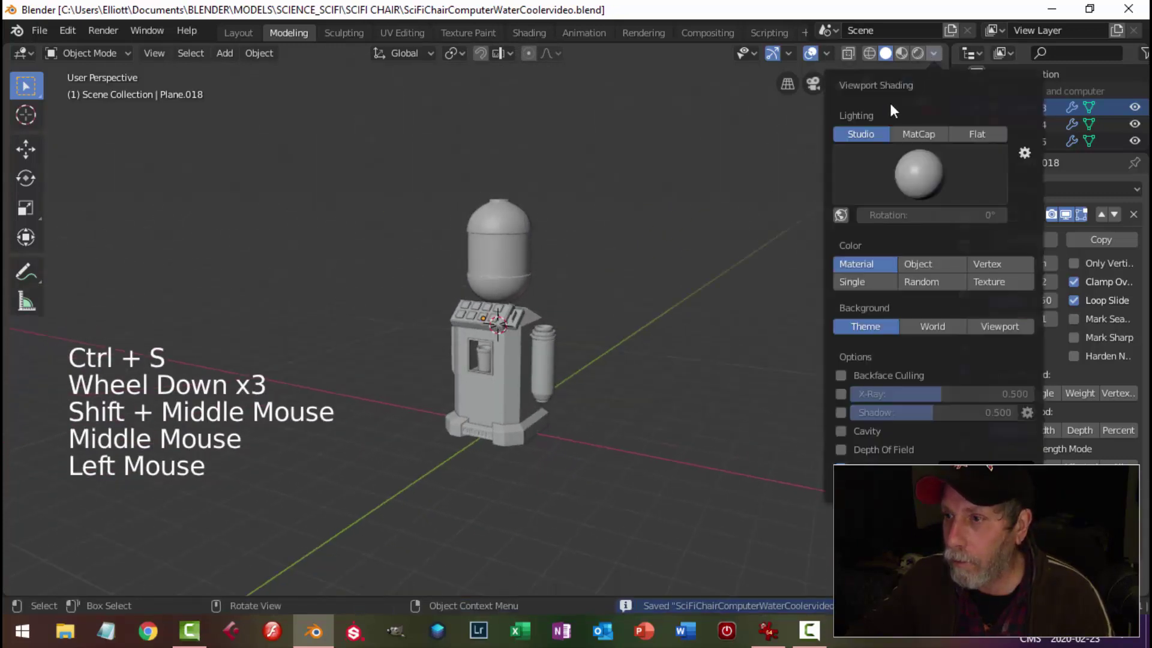
{"action": "left_click", "coordinate": [840, 431]}
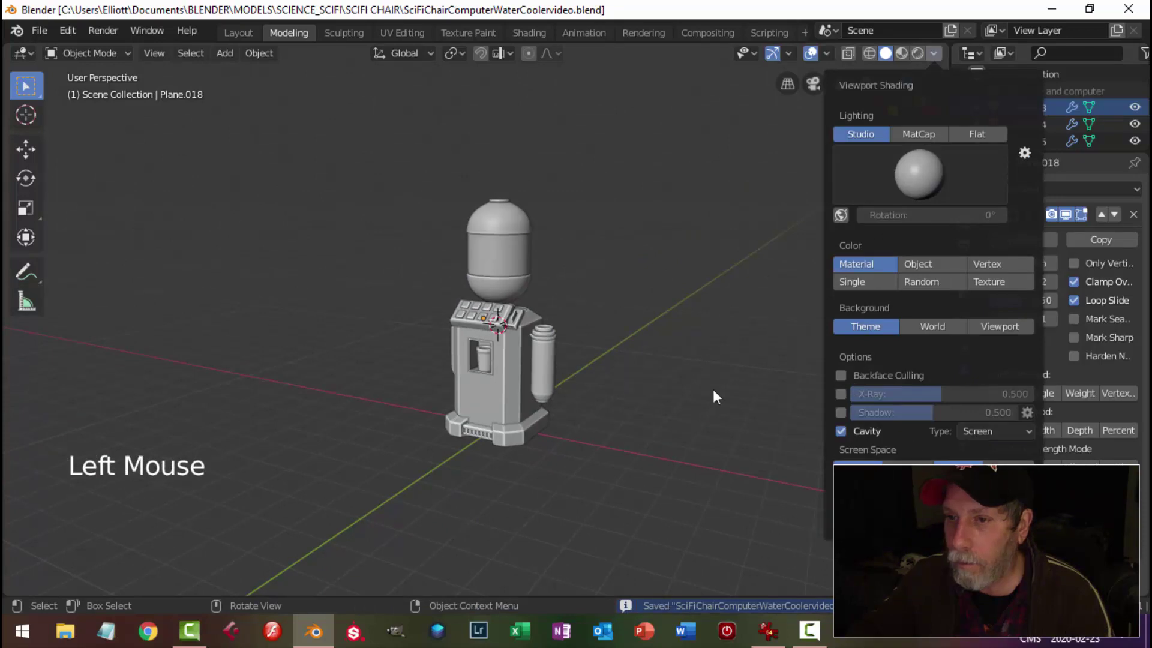
Switch the solid viewport lighting to MatCap and examine the water cooler from several sides
{"action": "scroll", "coordinate": [696, 360], "scroll_direction": "up", "scroll_amount": 3}
{"action": "middle_click_drag", "start_coordinate": [692, 349], "coordinate": [639, 339]}
{"action": "left_click", "coordinate": [934, 53]}
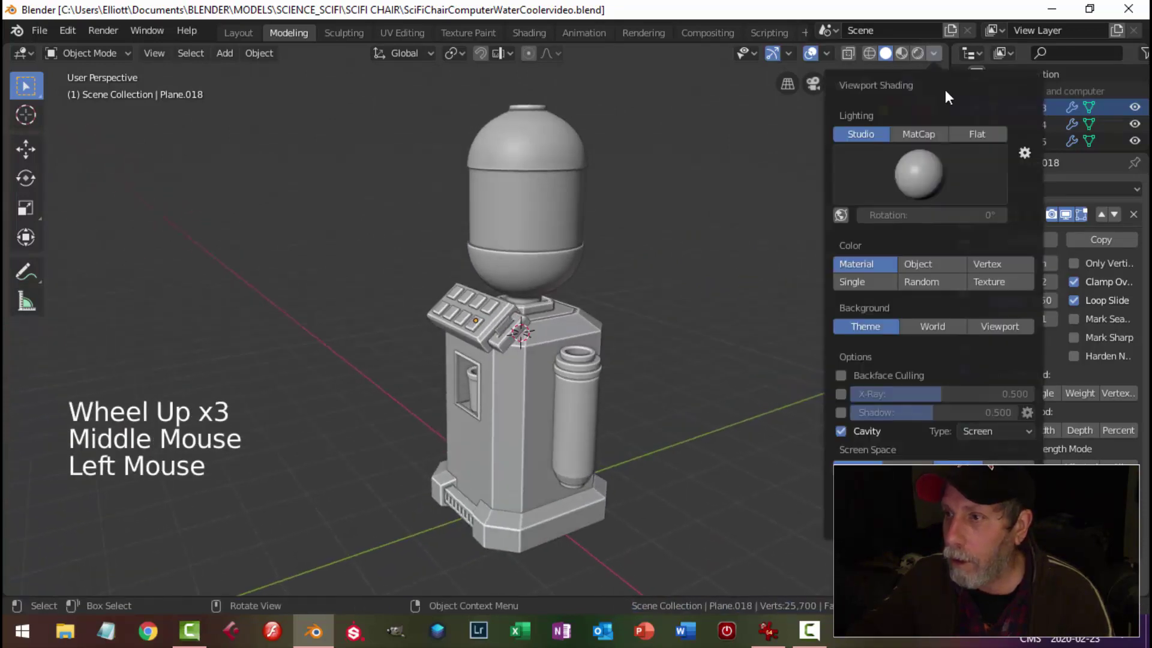
{"action": "left_click", "coordinate": [912, 133]}
{"action": "middle_click_drag", "start_coordinate": [554, 332], "coordinate": [882, 304]}
{"action": "scroll", "coordinate": [624, 417], "scroll_direction": "up", "scroll_amount": 1}
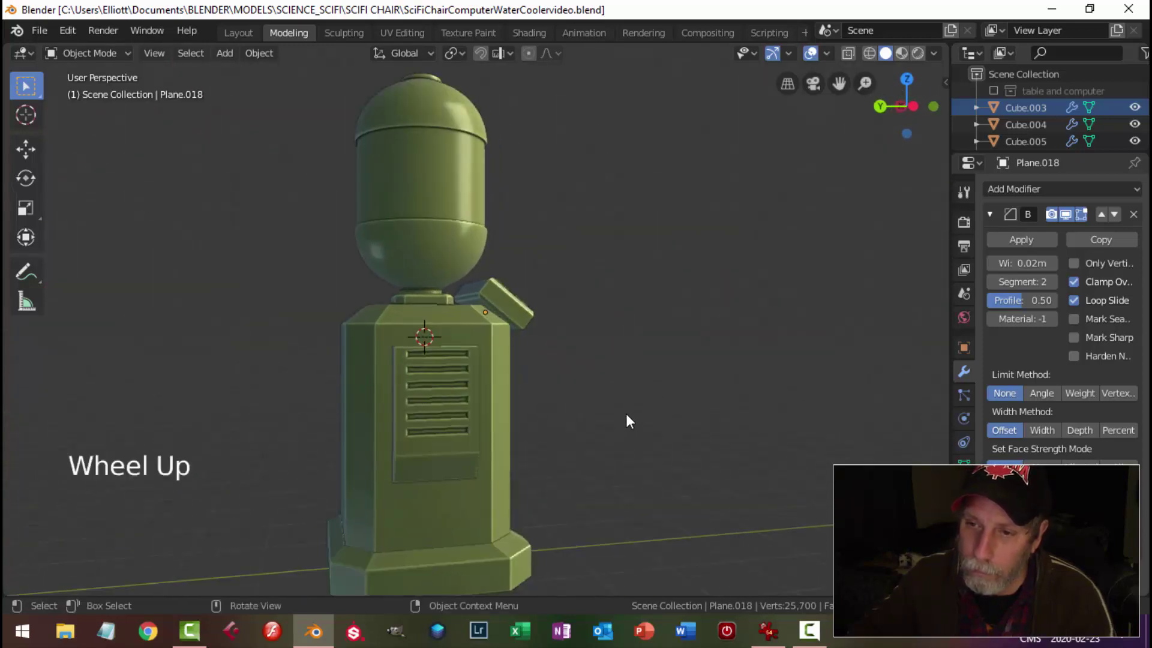
{"action": "scroll", "coordinate": [668, 386], "scroll_direction": "down", "scroll_amount": 3}
{"action": "middle_click_drag", "start_coordinate": [668, 386], "coordinate": [560, 401]}
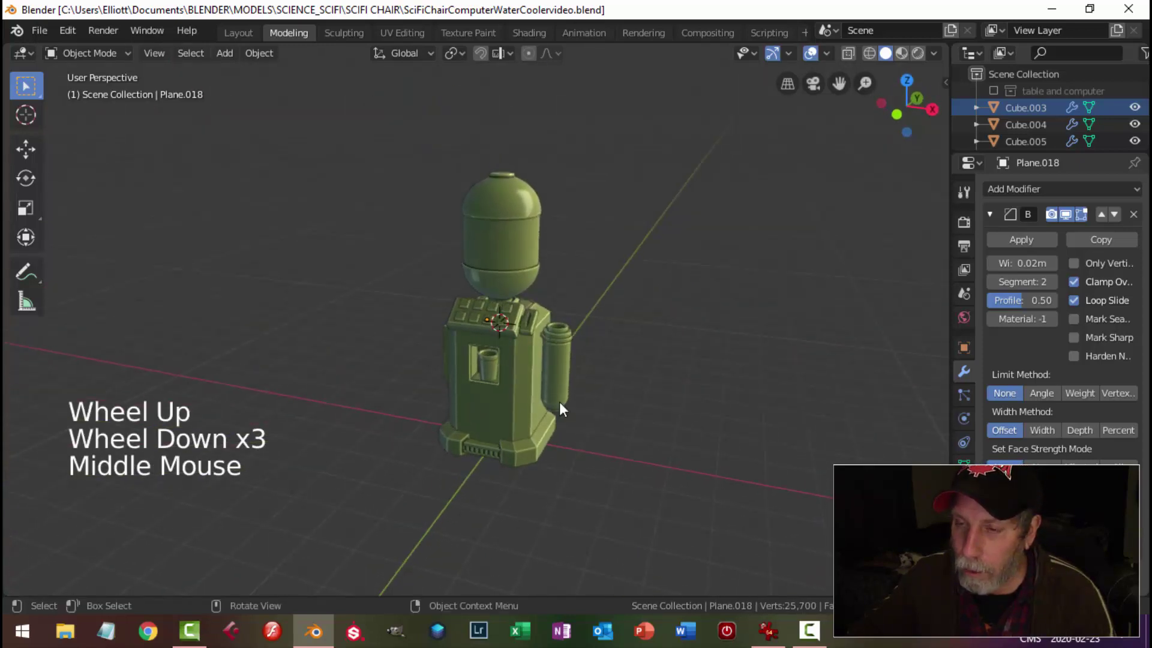
{"action": "scroll", "coordinate": [561, 402], "scroll_direction": "up", "scroll_amount": 2}
{"action": "scroll", "coordinate": [634, 404], "scroll_direction": "down", "scroll_amount": 3}
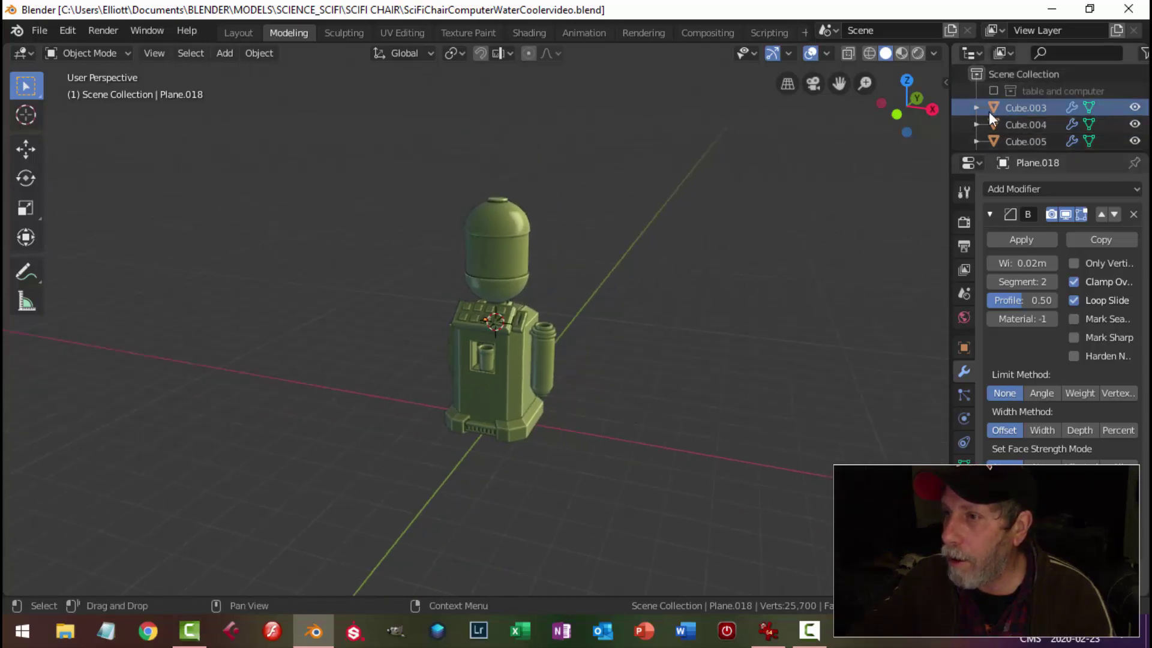
Select all of the water cooler's objects and move them into a new collection named watercooler
{"action": "scroll", "coordinate": [978, 110], "scroll_direction": "down", "scroll_amount": 3}
{"action": "middle_click_drag", "start_coordinate": [1020, 128], "coordinate": [1013, 161]}
{"action": "scroll", "coordinate": [722, 226], "scroll_direction": "up", "scroll_amount": 5}
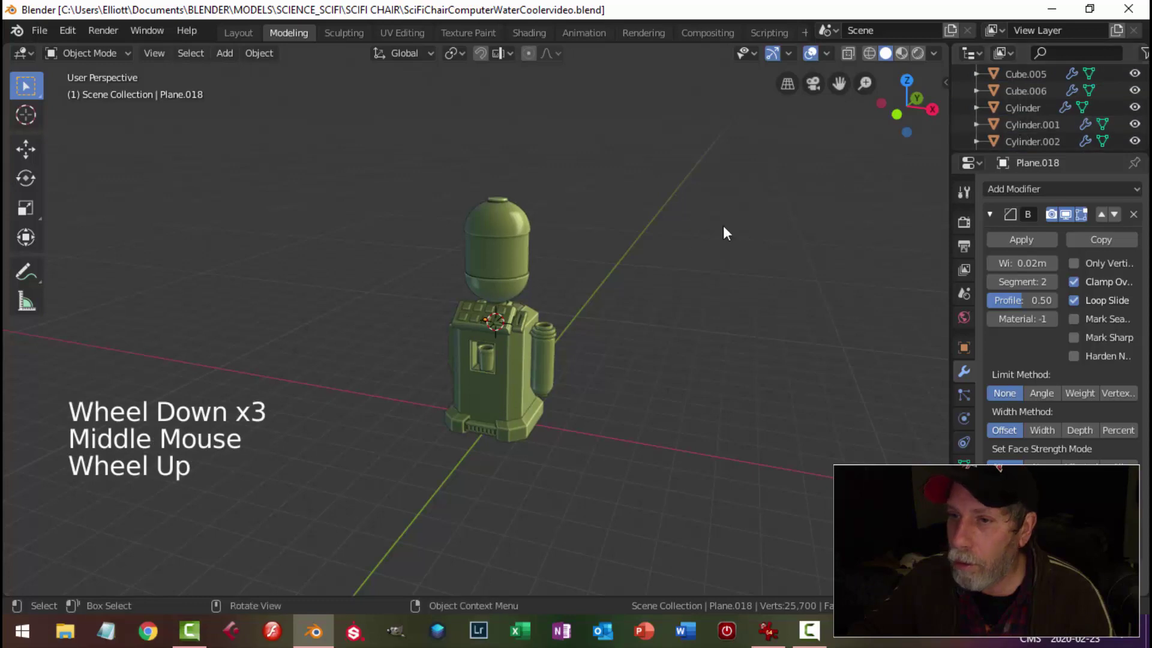
{"action": "key", "text": "a"}
{"action": "scroll", "coordinate": [600, 306], "scroll_direction": "down", "scroll_amount": 5}
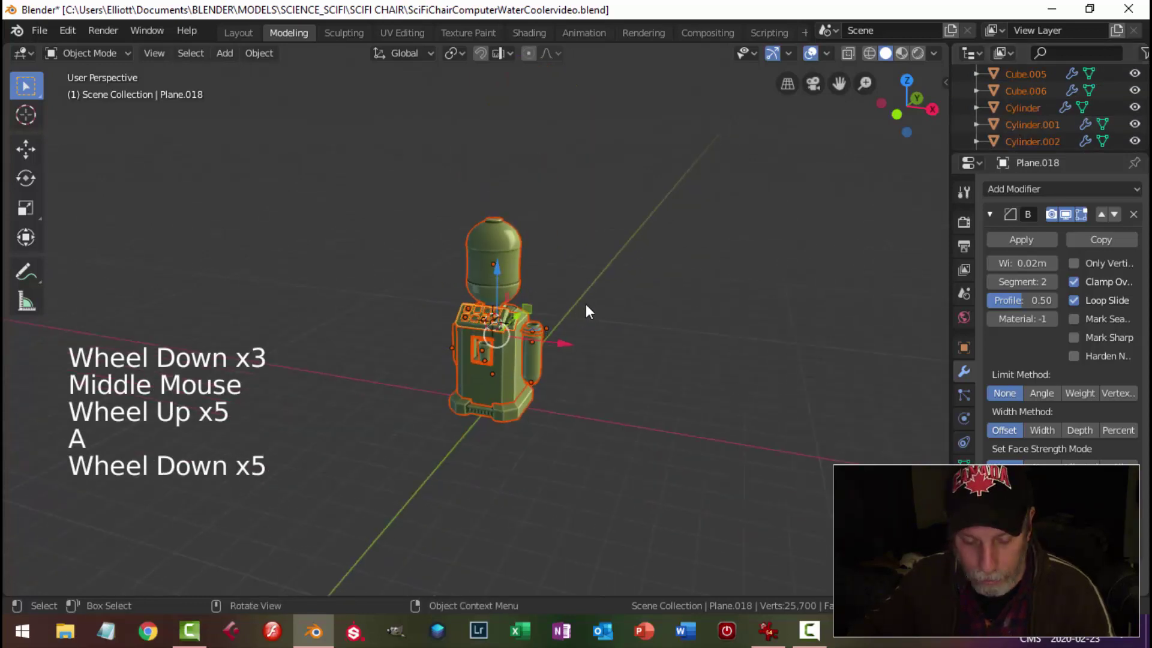
{"action": "right_click", "coordinate": [487, 250]}
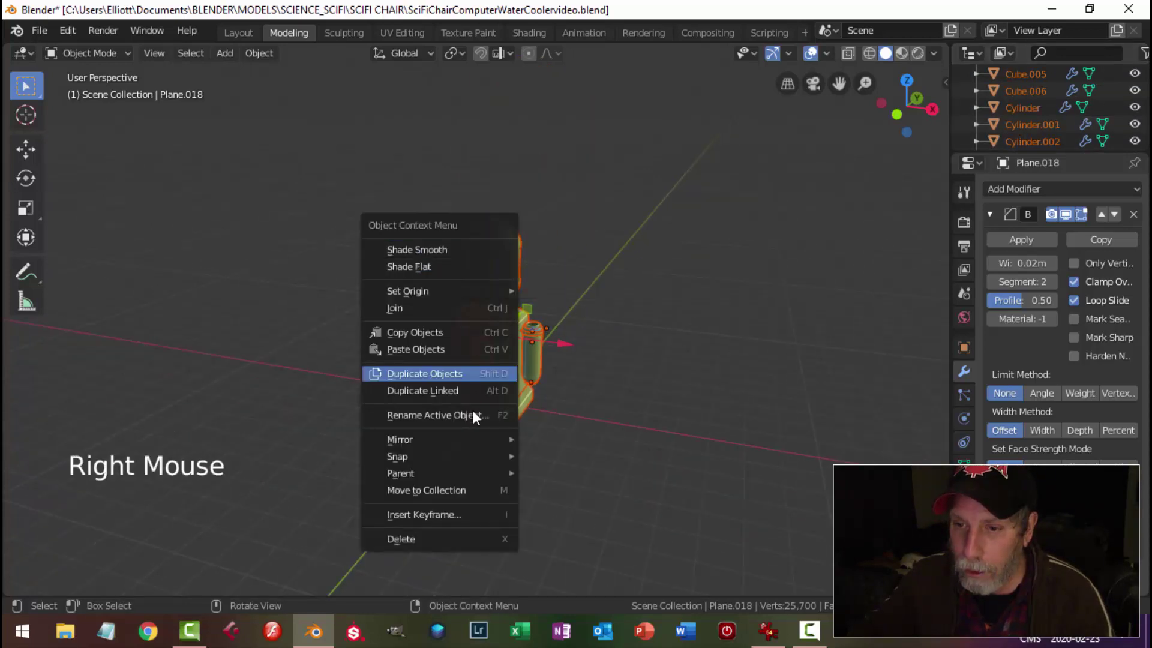
{"action": "left_click", "coordinate": [466, 491]}
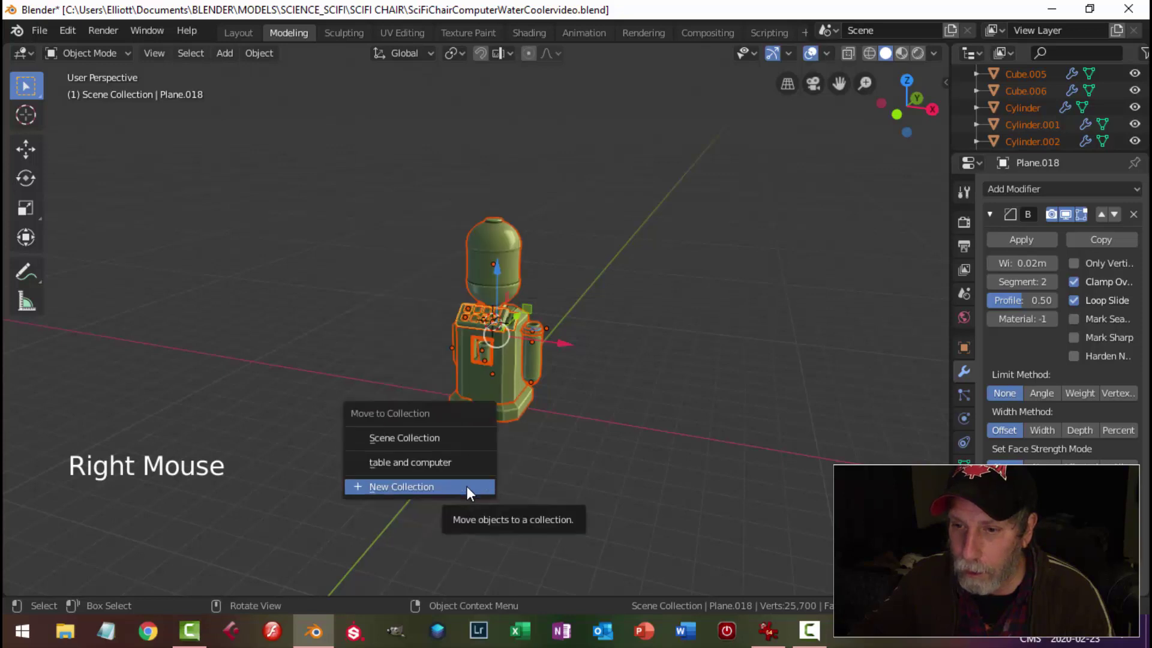
{"action": "left_click", "coordinate": [469, 487]}
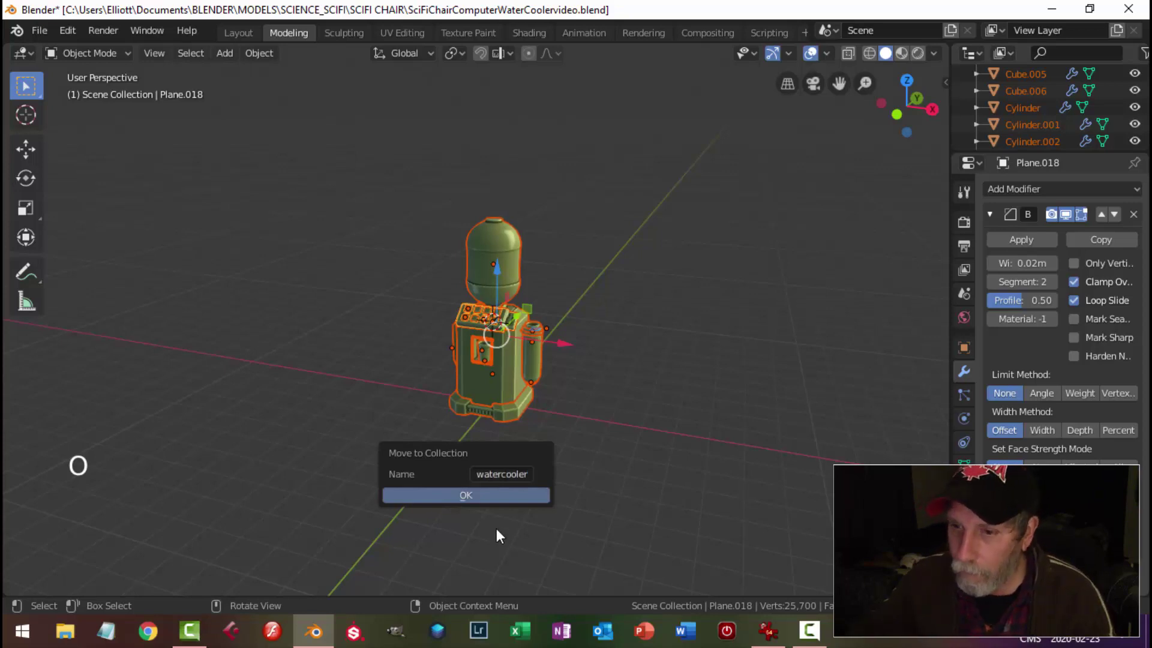
{"action": "left_click", "coordinate": [500, 495]}
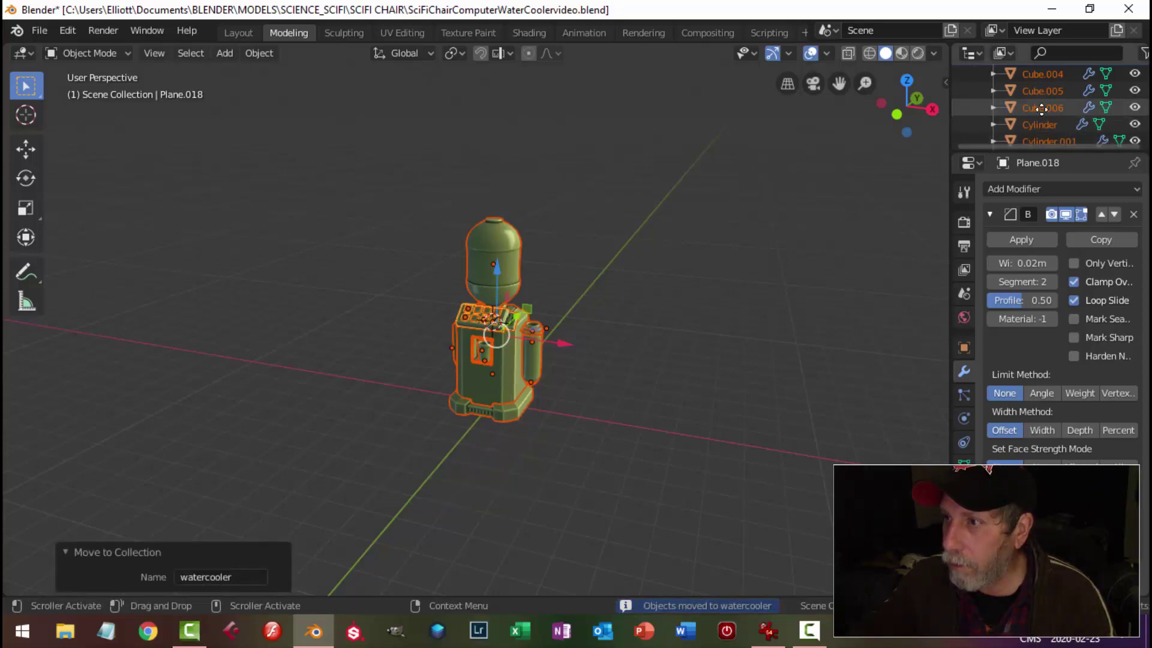
Collapse the watercooler collection and enable the table and computer collection in the scene
{"action": "scroll", "coordinate": [1041, 108], "scroll_direction": "up", "scroll_amount": 2}
{"action": "left_click", "coordinate": [975, 108]}
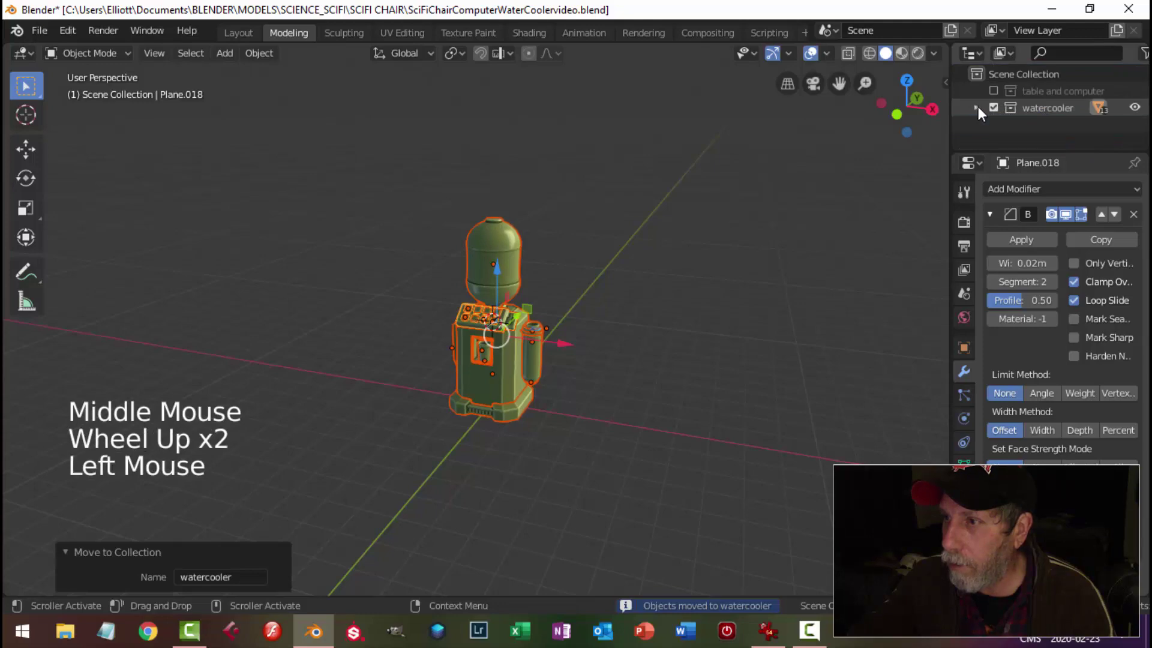
{"action": "left_click", "coordinate": [994, 91]}
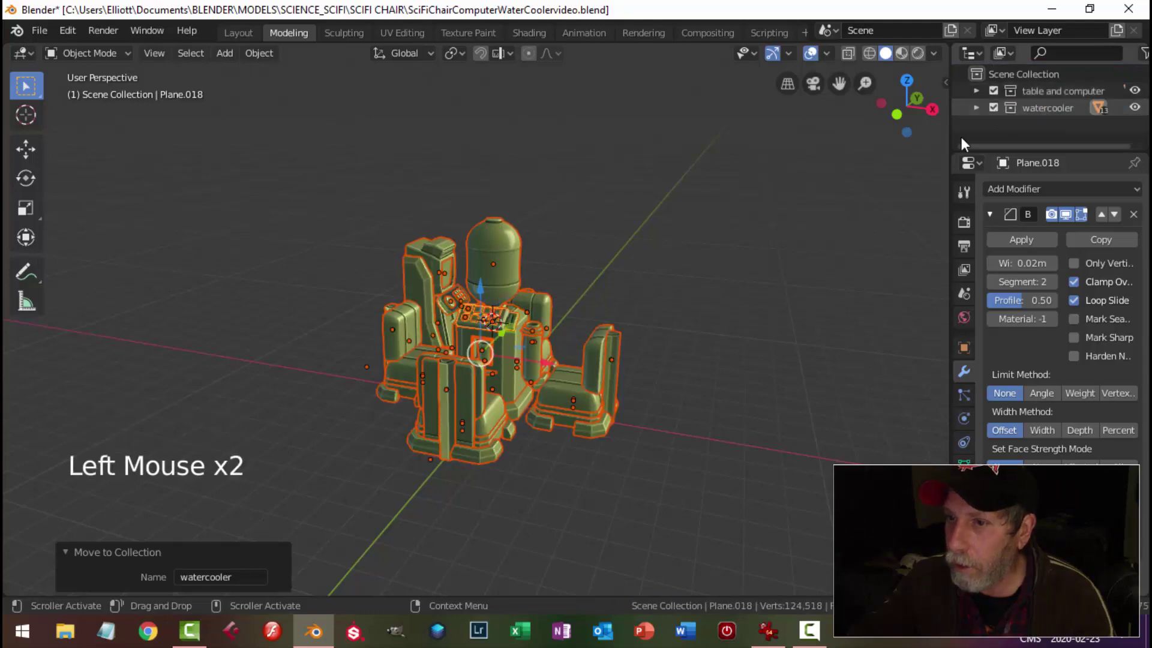
{"action": "middle_click_drag", "start_coordinate": [644, 259], "coordinate": [574, 292]}
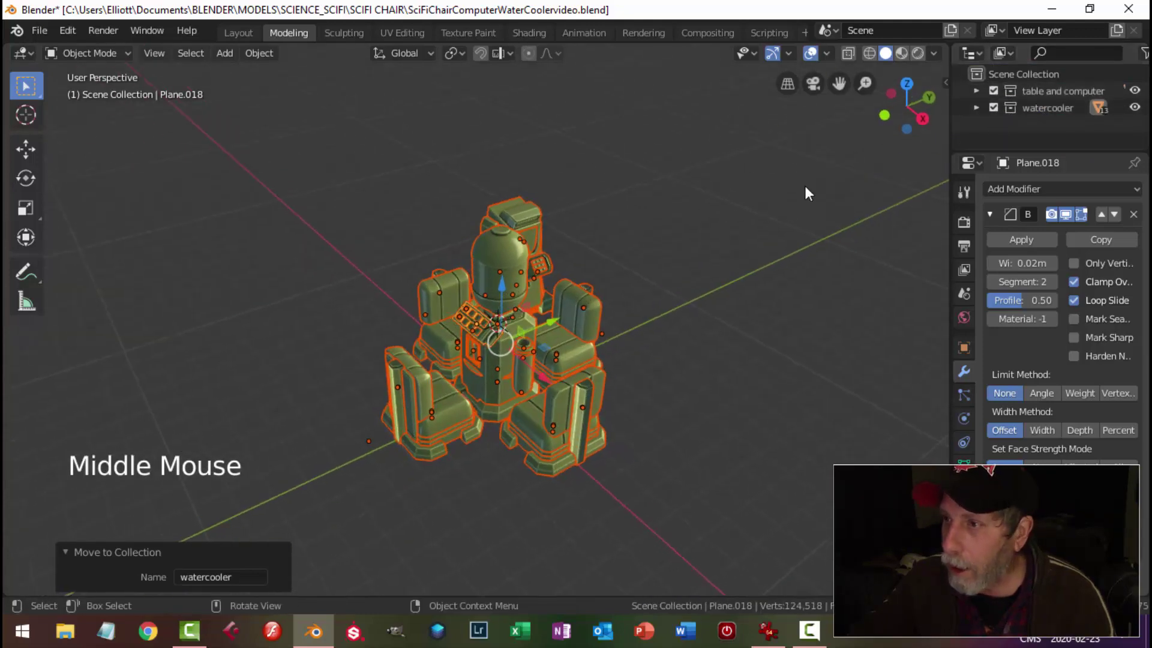
Deselect everything and select only the objects of the watercooler collection
{"action": "left_click", "coordinate": [1034, 105]}
{"action": "right_click", "coordinate": [1034, 105]}
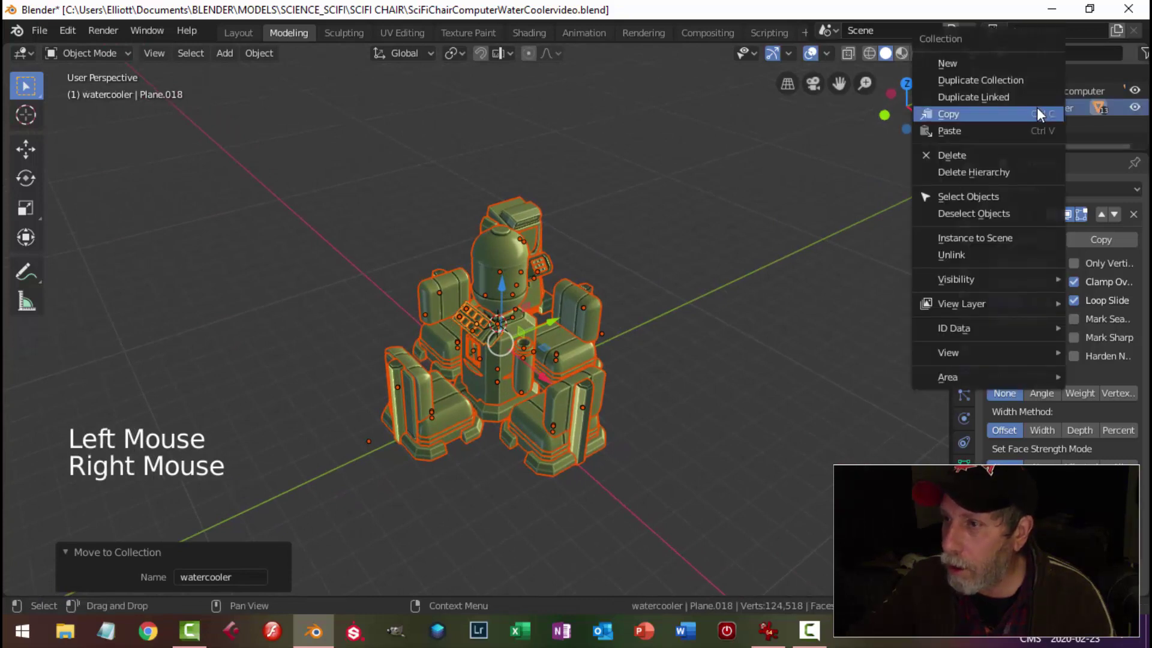
{"action": "left_click", "coordinate": [988, 196]}
{"action": "key", "text": "alt+a"}
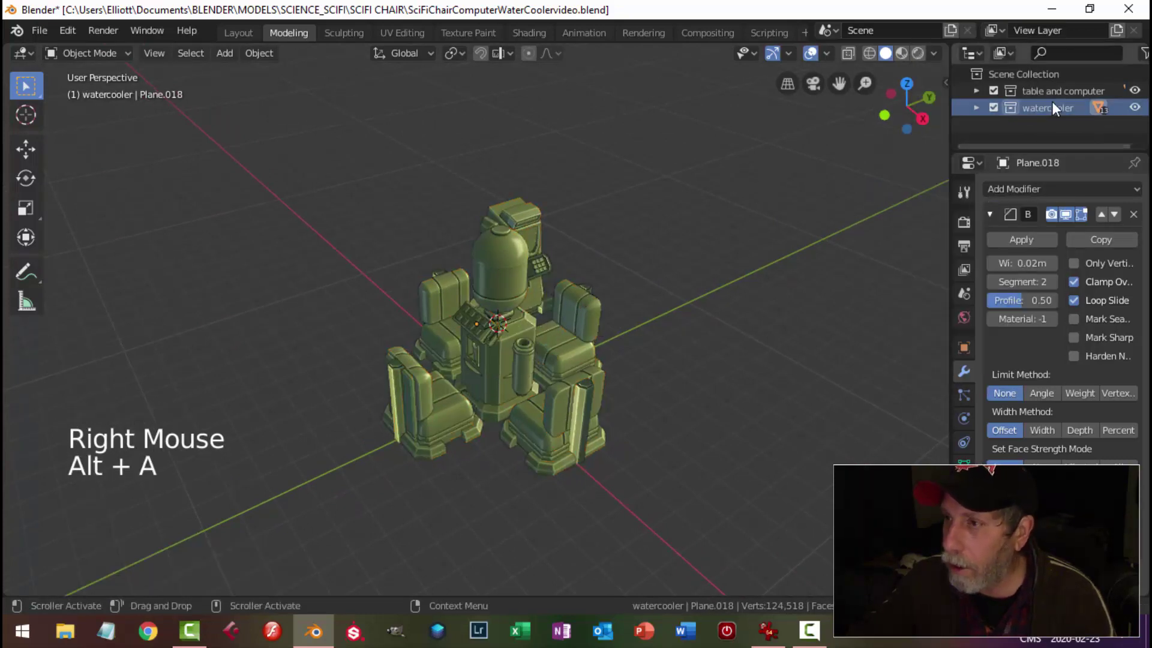
{"action": "left_click", "coordinate": [1035, 108]}
{"action": "right_click", "coordinate": [1035, 108]}
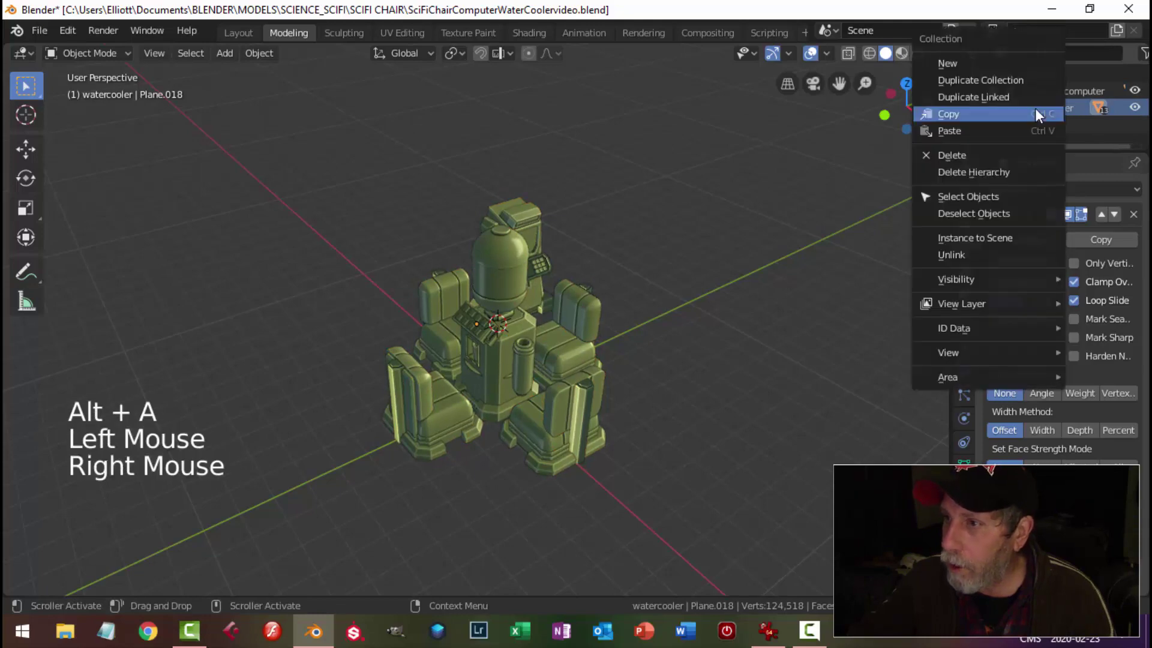
{"action": "left_click", "coordinate": [974, 197]}
Move the water cooler -4.02 m in X and -3.31 m in Y, clear of the table and chairs
{"action": "middle_click_drag", "start_coordinate": [603, 309], "coordinate": [545, 289]}
{"action": "mouse_move", "coordinate": [559, 354]}
{"action": "middle_mouse_down"}
{"action": "mouse_move", "coordinate": [609, 347]}
{"action": "mouse_move", "coordinate": [549, 344]}
{"action": "middle_mouse_up"}
{"action": "left_click_drag", "start_coordinate": [394, 340], "coordinate": [556, 357]}
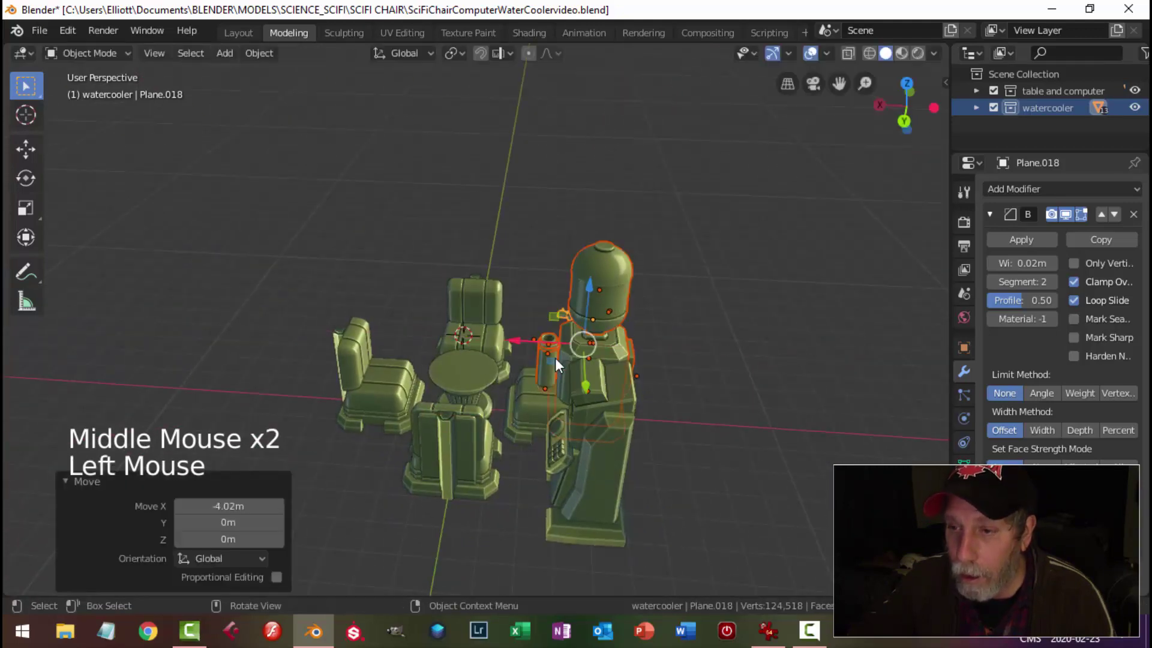
{"action": "middle_click_drag", "start_coordinate": [555, 357], "coordinate": [610, 324]}
{"action": "left_click_drag", "start_coordinate": [609, 324], "coordinate": [540, 300]}
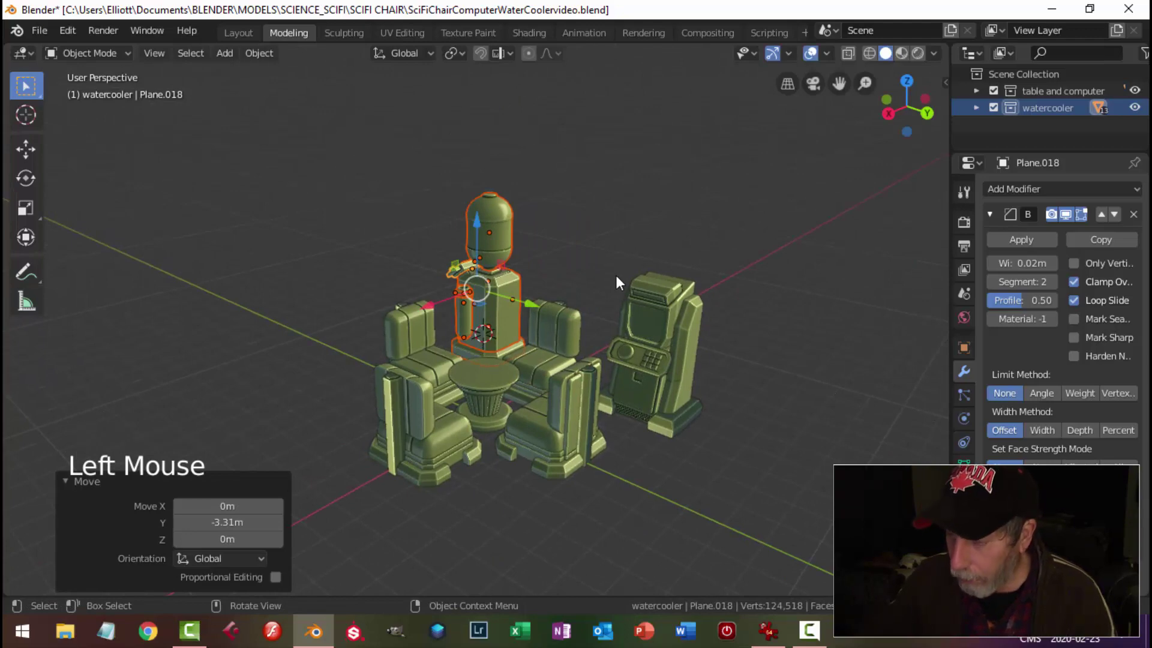
Check the water cooler's placement in the top, front and right orthographic views, and rotate it 90° about the global Z axis
{"action": "key", "text": "KP_7"}
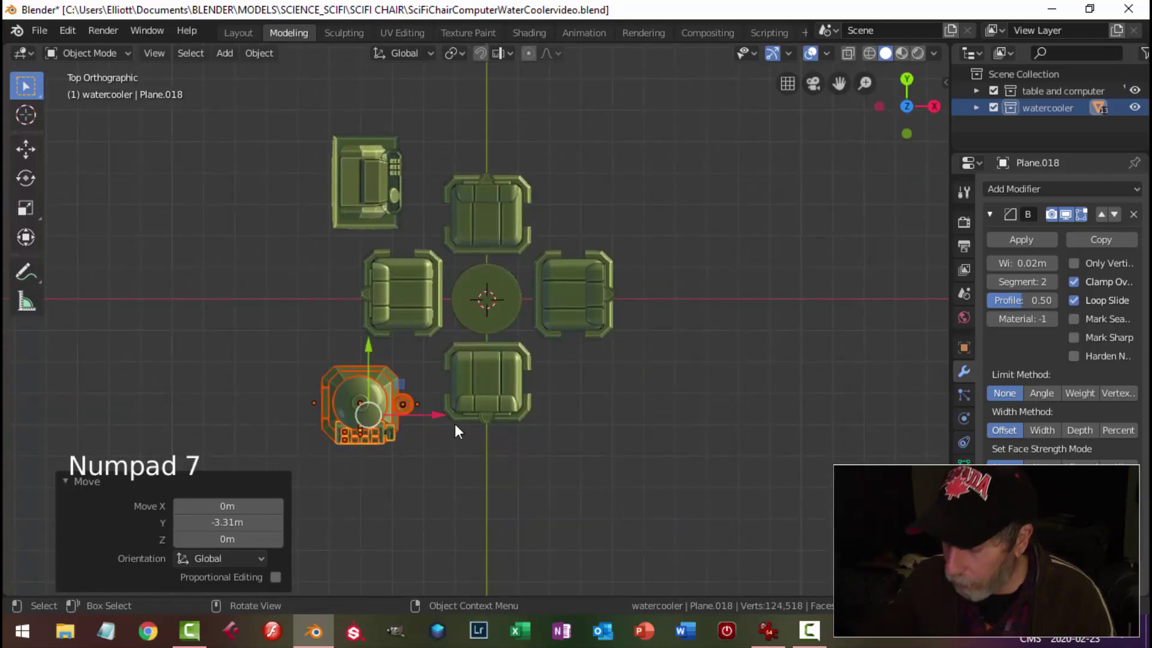
{"action": "key", "text": "KP_1"}
{"action": "scroll", "coordinate": [415, 444], "scroll_direction": "up", "scroll_amount": 1}
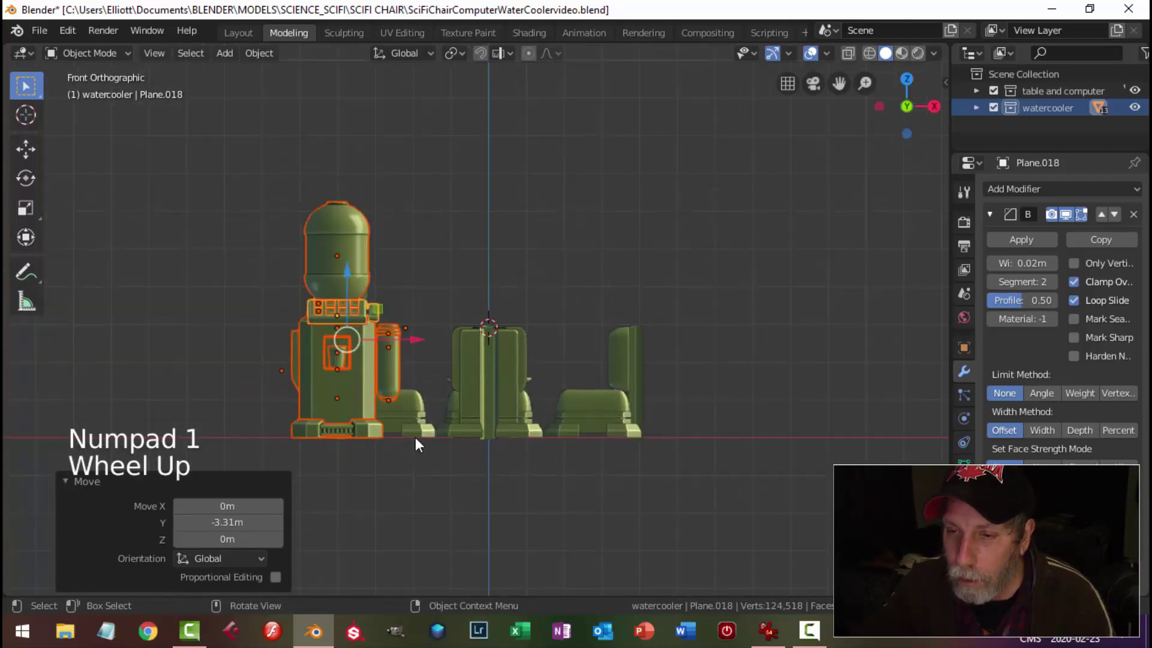
{"action": "key", "text": "KP_3"}
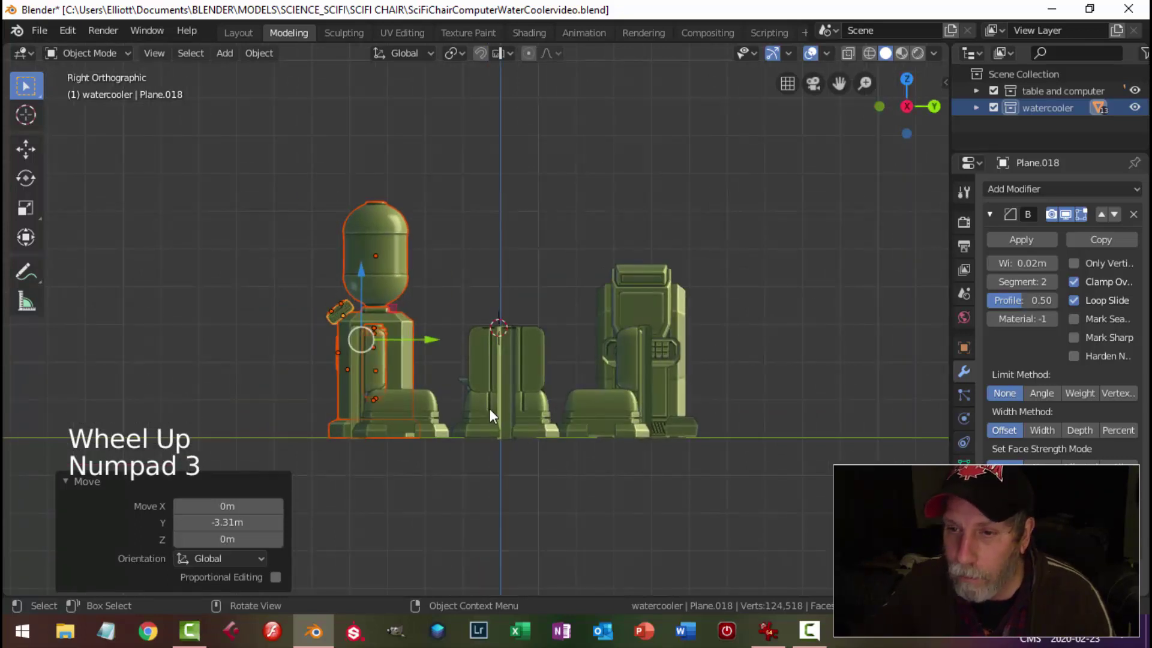
{"action": "key", "text": "r"}
{"action": "type", "text": "z"}
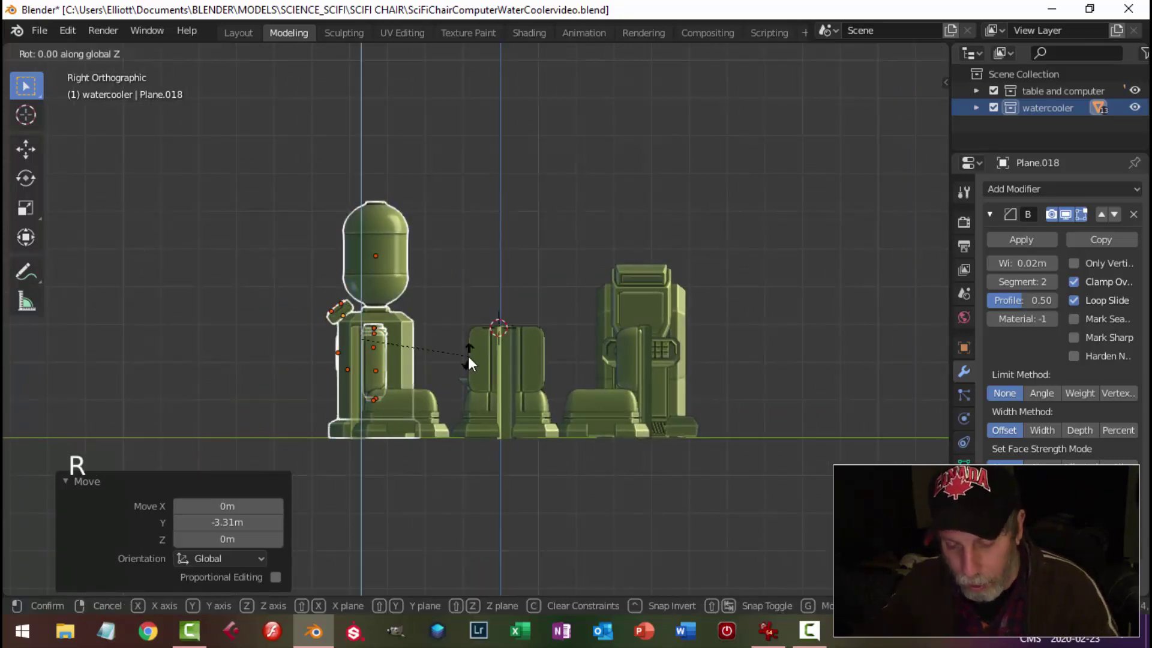
{"action": "type", "text": "90"}
{"action": "key", "text": "Return"}
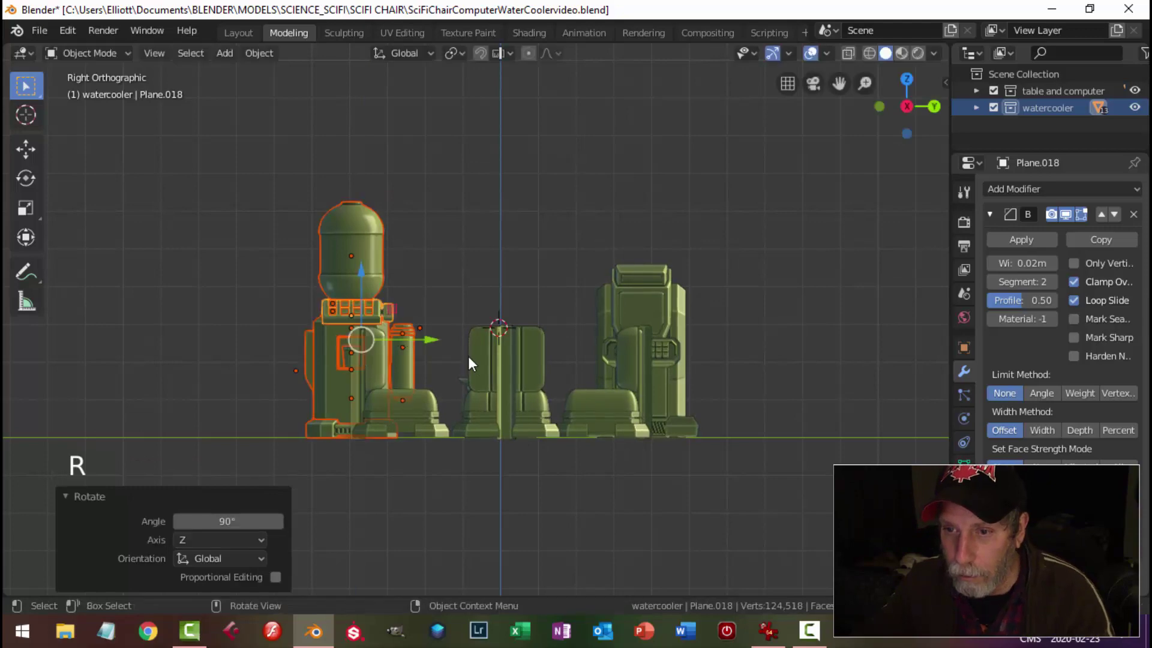
Shift the rotated water cooler slightly along Y toward the computer terminal
{"action": "middle_click_drag", "start_coordinate": [468, 355], "coordinate": [498, 363]}
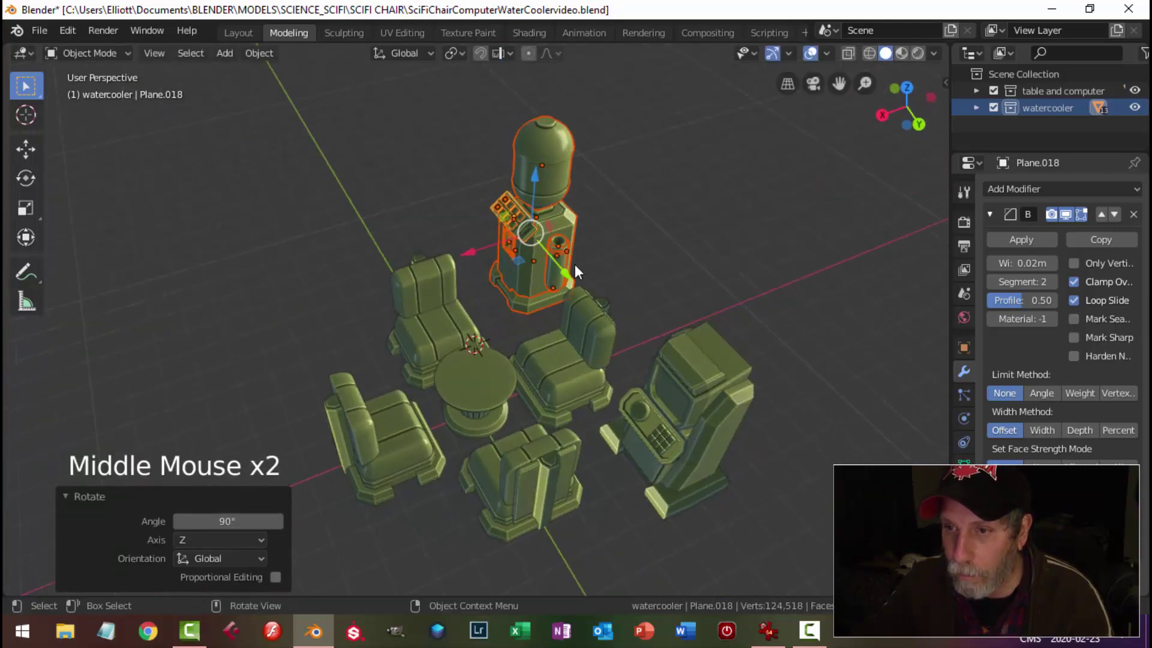
{"action": "left_click_drag", "start_coordinate": [564, 275], "coordinate": [587, 305]}
{"action": "middle_click_drag", "start_coordinate": [588, 305], "coordinate": [534, 317]}
Deselect everything and examine the furniture arrangement with the water cooler, table, chairs and computer from different distances and angles
{"action": "key", "text": "alt+a"}
{"action": "scroll", "coordinate": [618, 326], "scroll_direction": "up", "scroll_amount": 2}
{"action": "middle_click_drag", "start_coordinate": [618, 326], "coordinate": [504, 303], "text": "shift"}
{"action": "scroll", "coordinate": [574, 288], "scroll_direction": "down", "scroll_amount": 2}
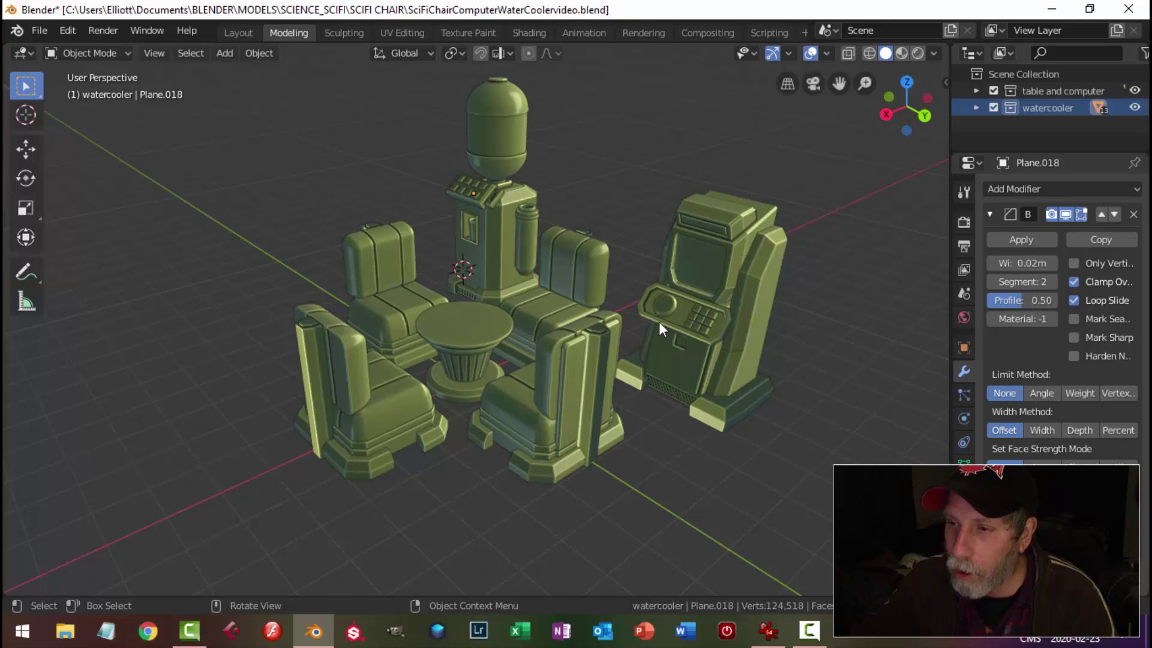
{"action": "middle_click_drag", "start_coordinate": [514, 223], "coordinate": [652, 294]}
{"action": "scroll", "coordinate": [502, 232], "scroll_direction": "up", "scroll_amount": 2}
{"action": "scroll", "coordinate": [620, 259], "scroll_direction": "down", "scroll_amount": 2}
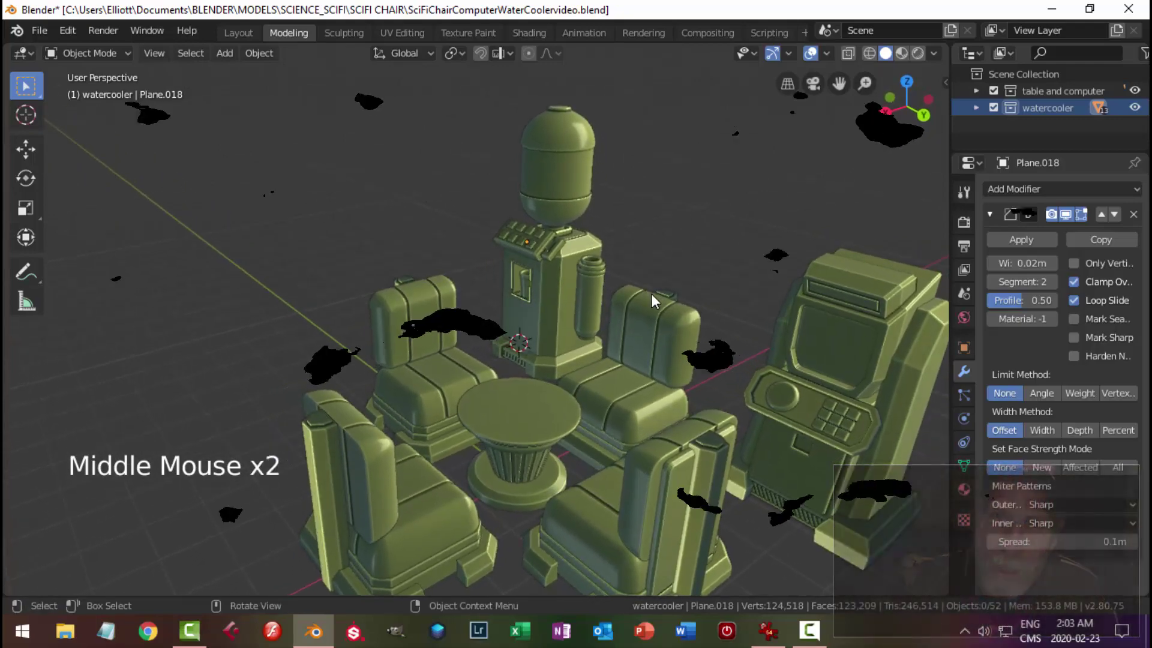